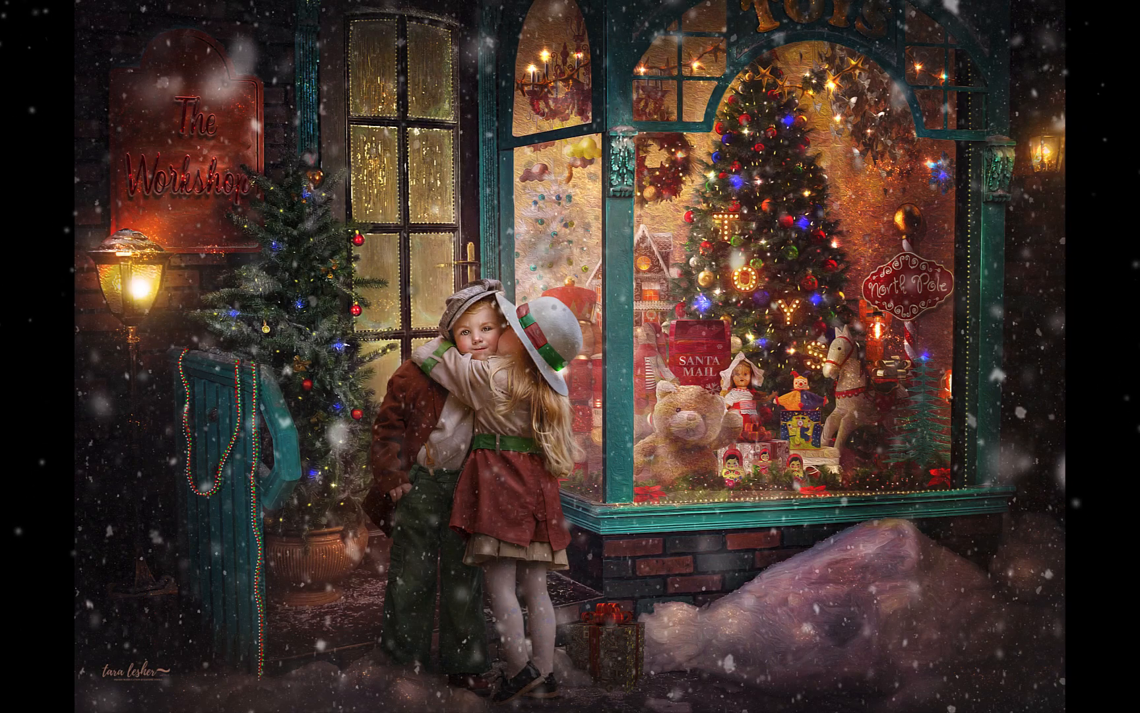
Scroll through the Cozy Christmas resource collection product page
{"action": "scroll", "coordinate": [982, 475], "scroll_direction": "down", "scroll_amount": 10}
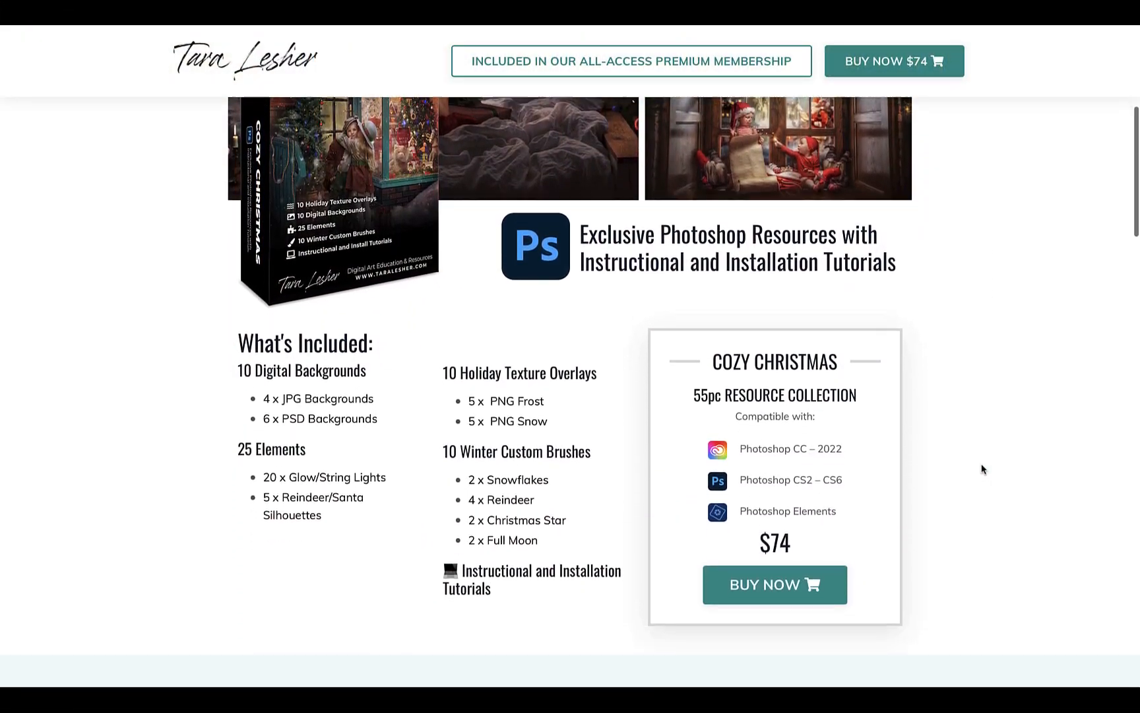
{"action": "scroll", "coordinate": [982, 469], "scroll_direction": "down", "scroll_amount": 5}
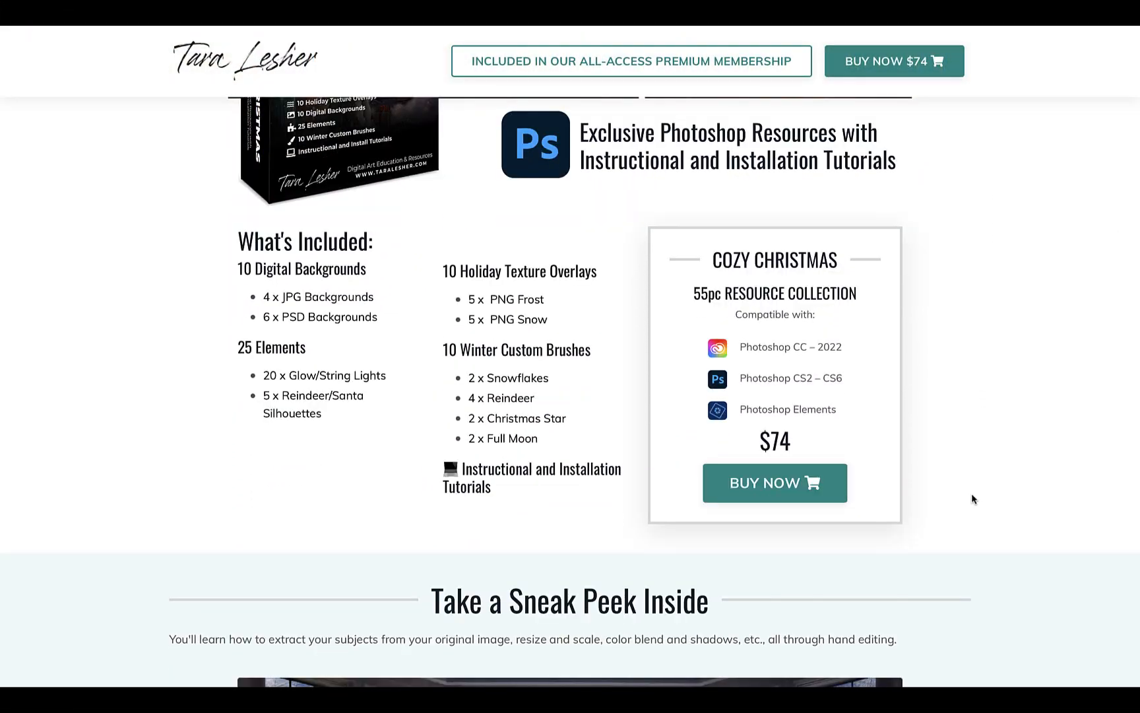
{"action": "scroll", "coordinate": [972, 499], "scroll_direction": "down", "scroll_amount": 7}
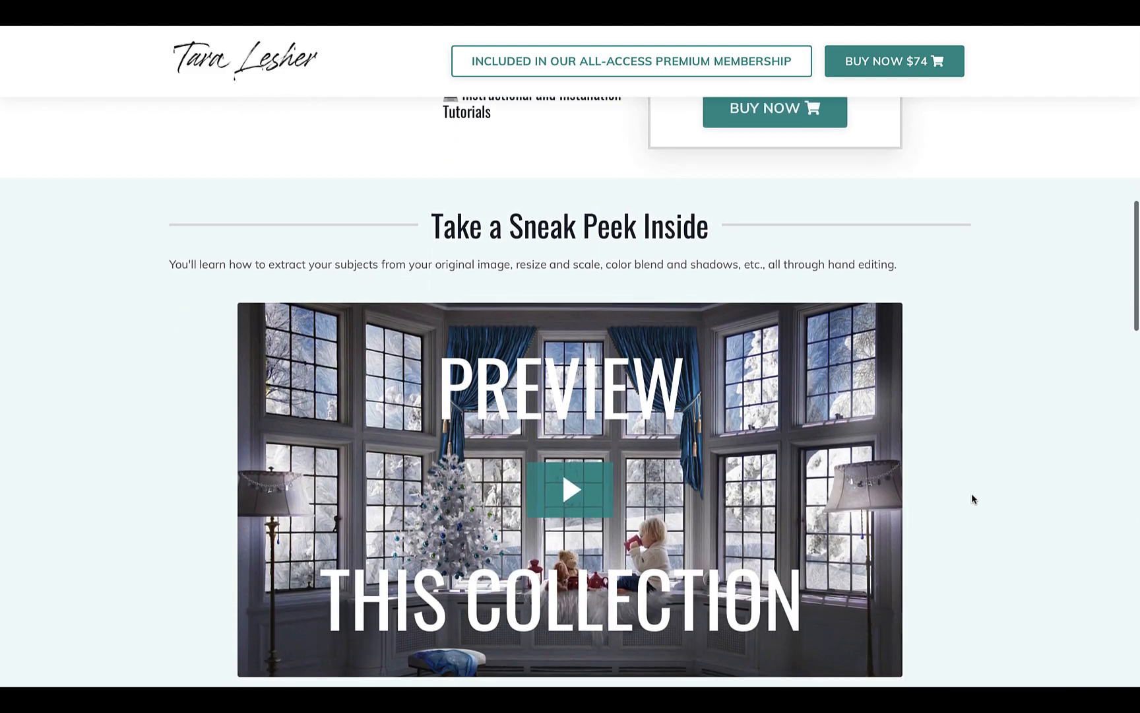
{"action": "scroll", "coordinate": [974, 498], "scroll_direction": "down", "scroll_amount": 4}
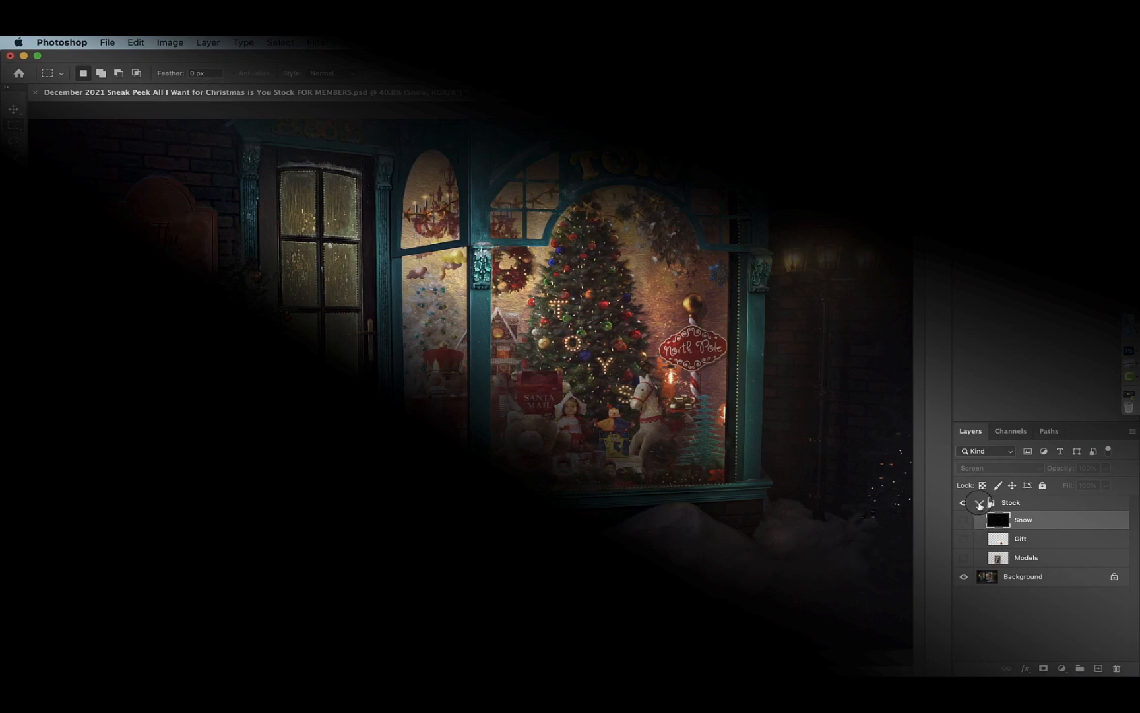
Make the Models layer inside the Stock group visible, keeping Snow and Gift hidden, and select it
{"action": "left_click", "coordinate": [979, 503]}
{"action": "left_click", "coordinate": [980, 503]}
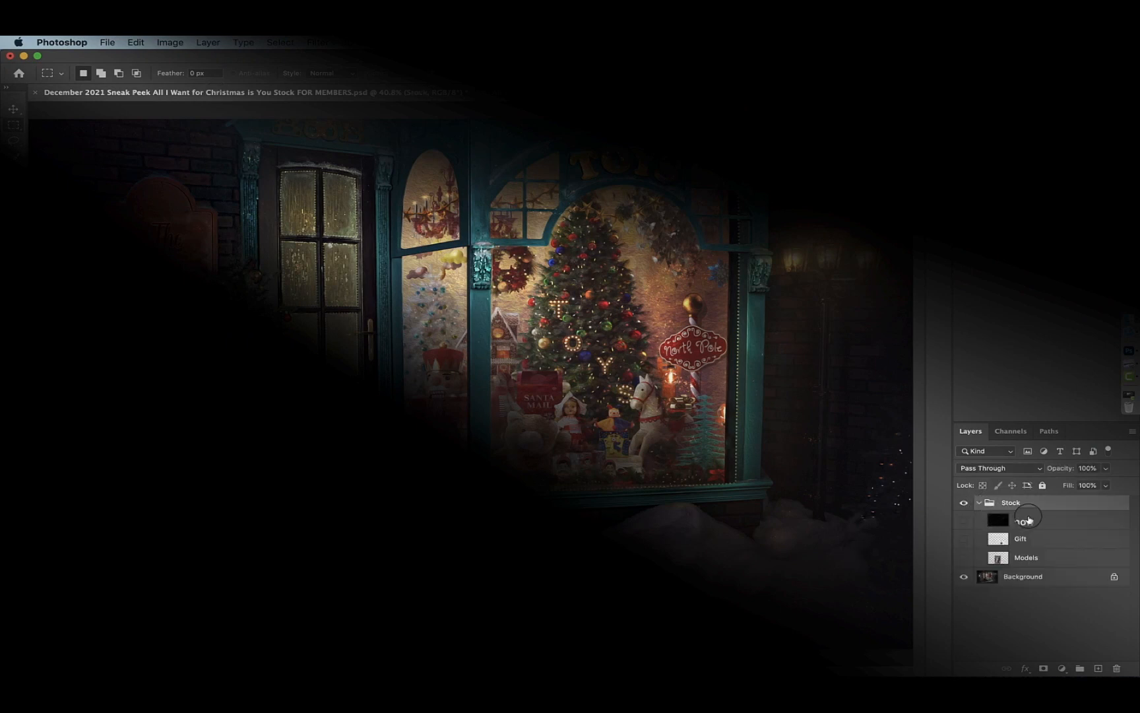
{"action": "left_click", "coordinate": [963, 521]}
{"action": "left_click", "coordinate": [962, 521]}
{"action": "left_click", "coordinate": [964, 540]}
{"action": "left_click", "coordinate": [963, 541]}
{"action": "left_click", "coordinate": [964, 558]}
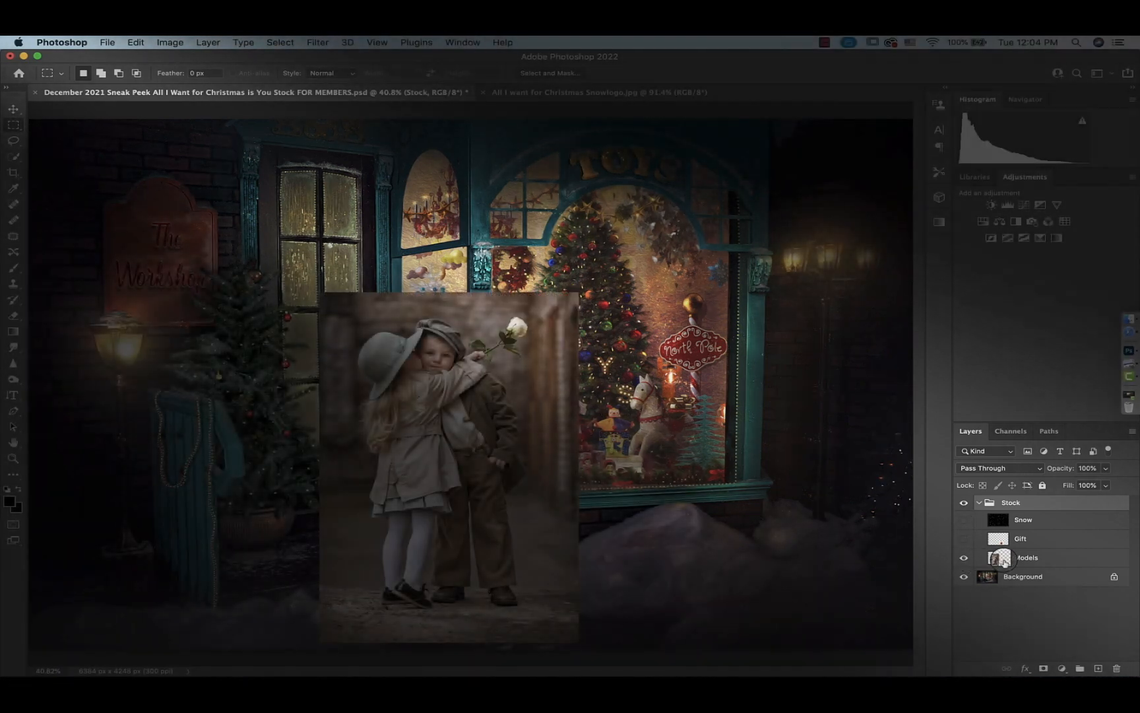
{"action": "left_click", "coordinate": [1000, 559]}
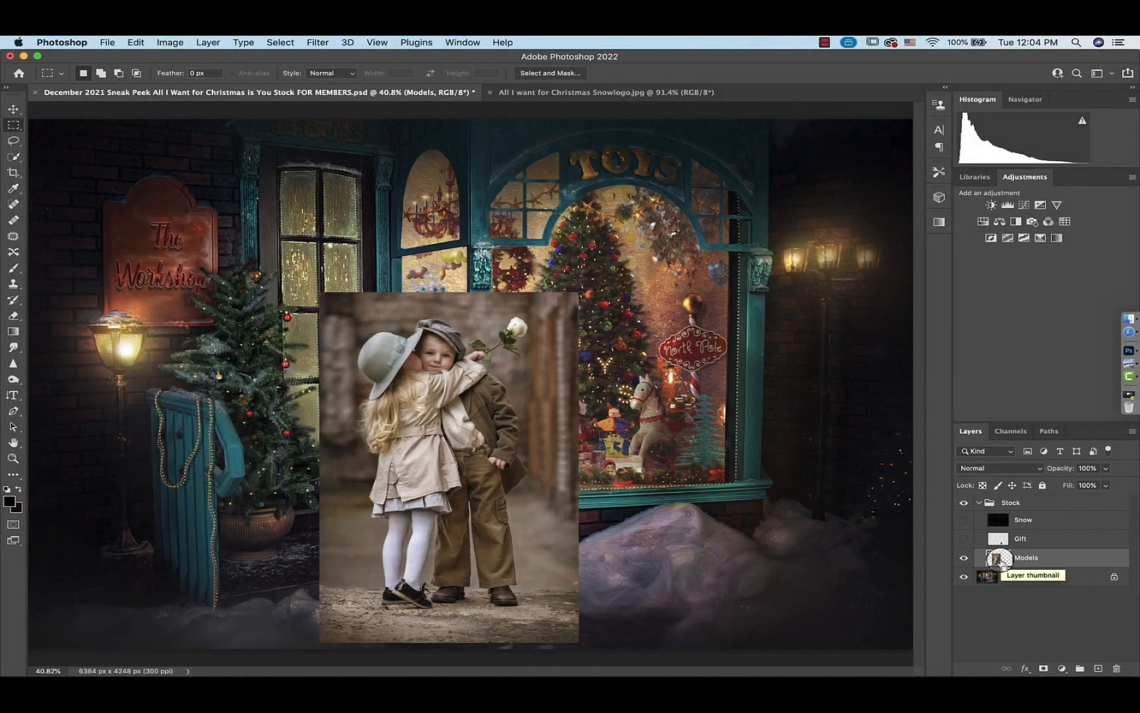
Select the subject on the Models layer to outline the two hugging children
{"action": "key", "text": "super+equal"}
{"action": "key", "text": "super+equal"}
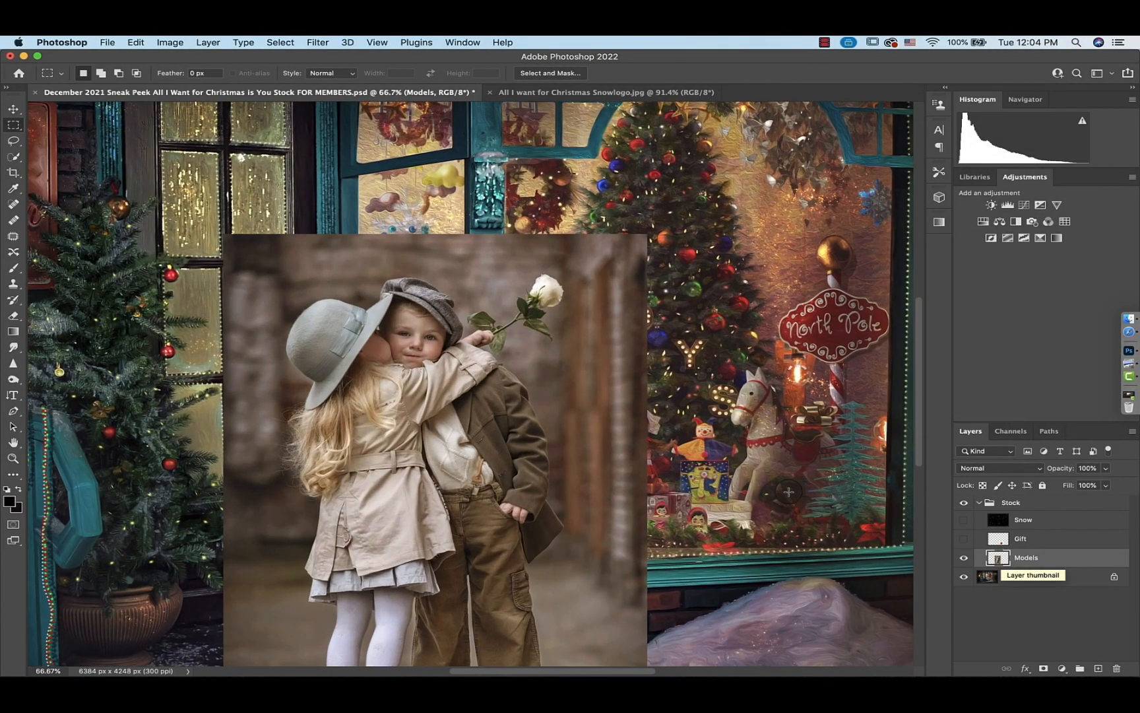
{"action": "scroll", "coordinate": [666, 494], "scroll_direction": "down", "scroll_amount": 2}
{"action": "scroll", "coordinate": [666, 493], "scroll_direction": "down", "scroll_amount": 3}
{"action": "scroll", "coordinate": [667, 493], "scroll_direction": "right", "scroll_amount": 2}
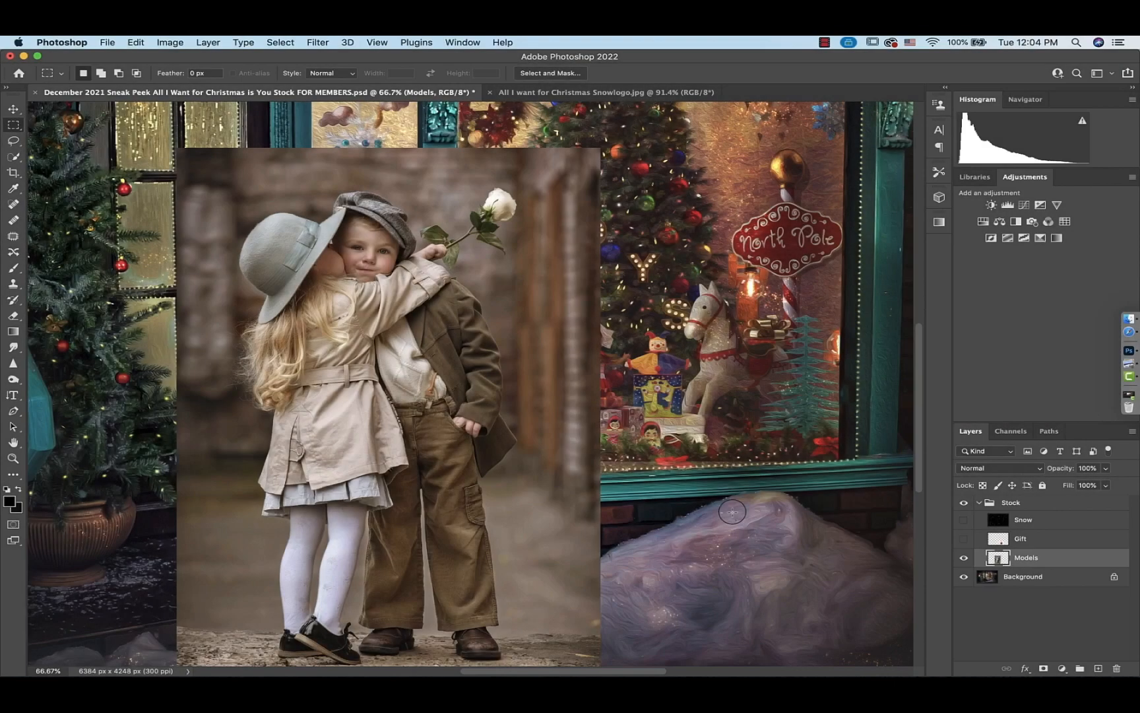
{"action": "left_click", "coordinate": [283, 42]}
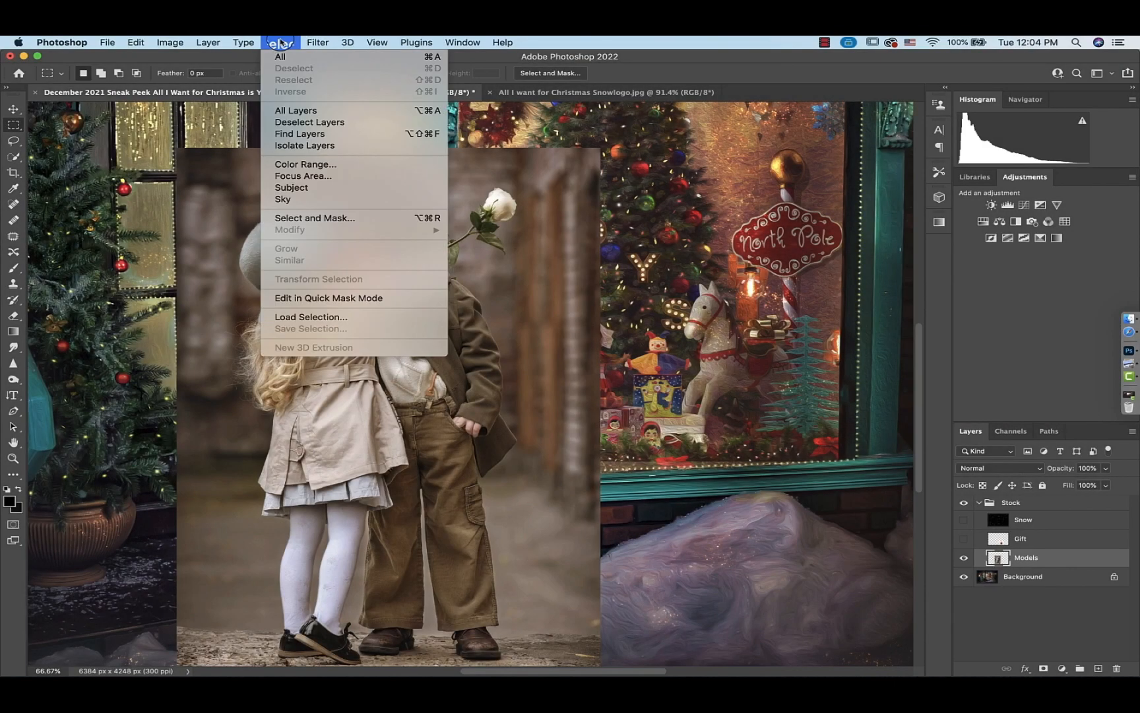
{"action": "left_click", "coordinate": [296, 188]}
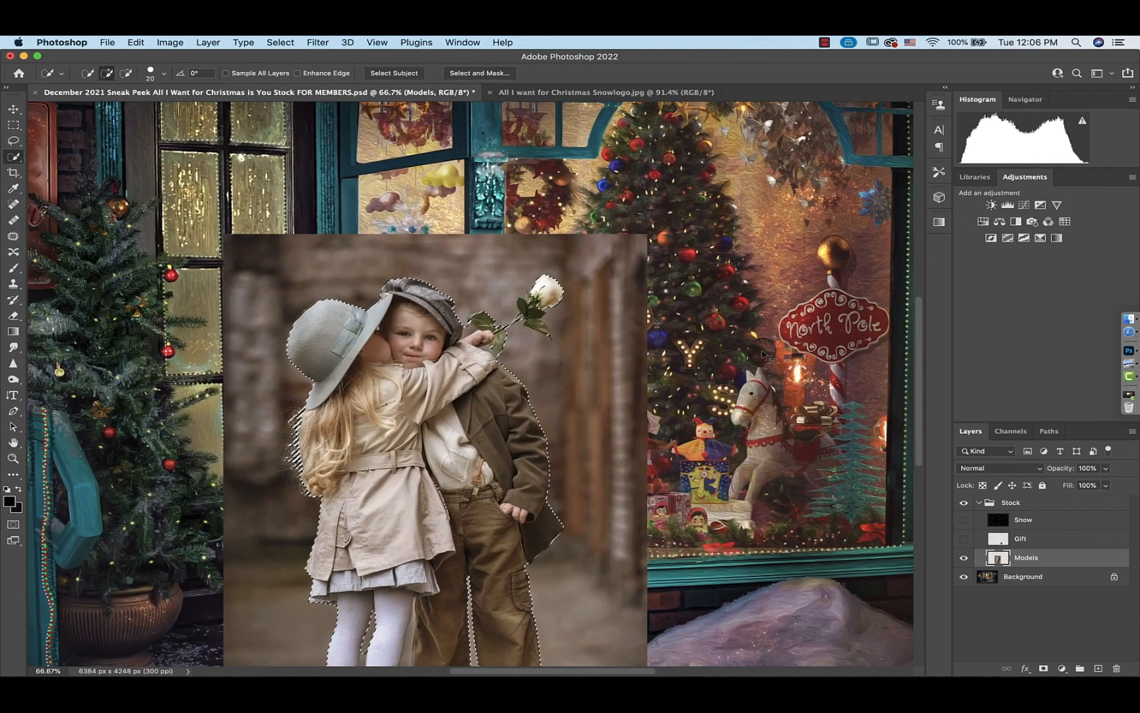
Inspect the selection edges around the children's hair, coats and legs, comparing with the finished reference image
{"action": "key", "text": "super+1"}
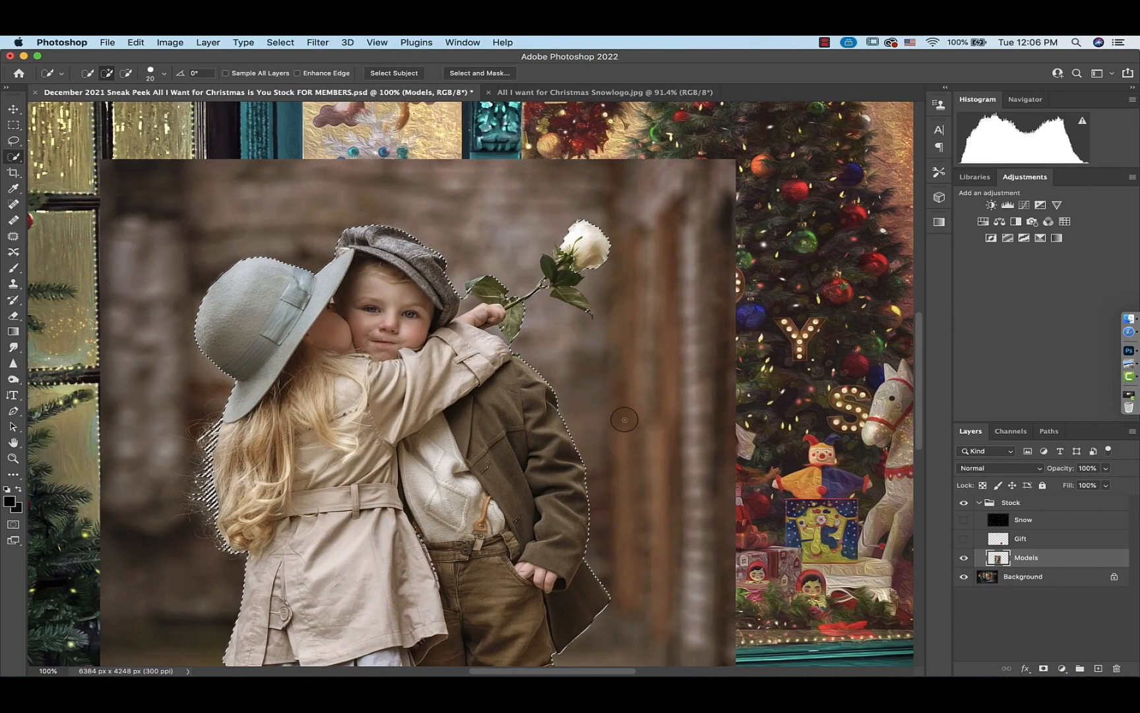
{"action": "scroll", "coordinate": [624, 423], "scroll_direction": "down", "scroll_amount": 3}
{"action": "scroll", "coordinate": [624, 422], "scroll_direction": "left", "scroll_amount": 3}
{"action": "scroll", "coordinate": [624, 422], "scroll_direction": "up", "scroll_amount": 2}
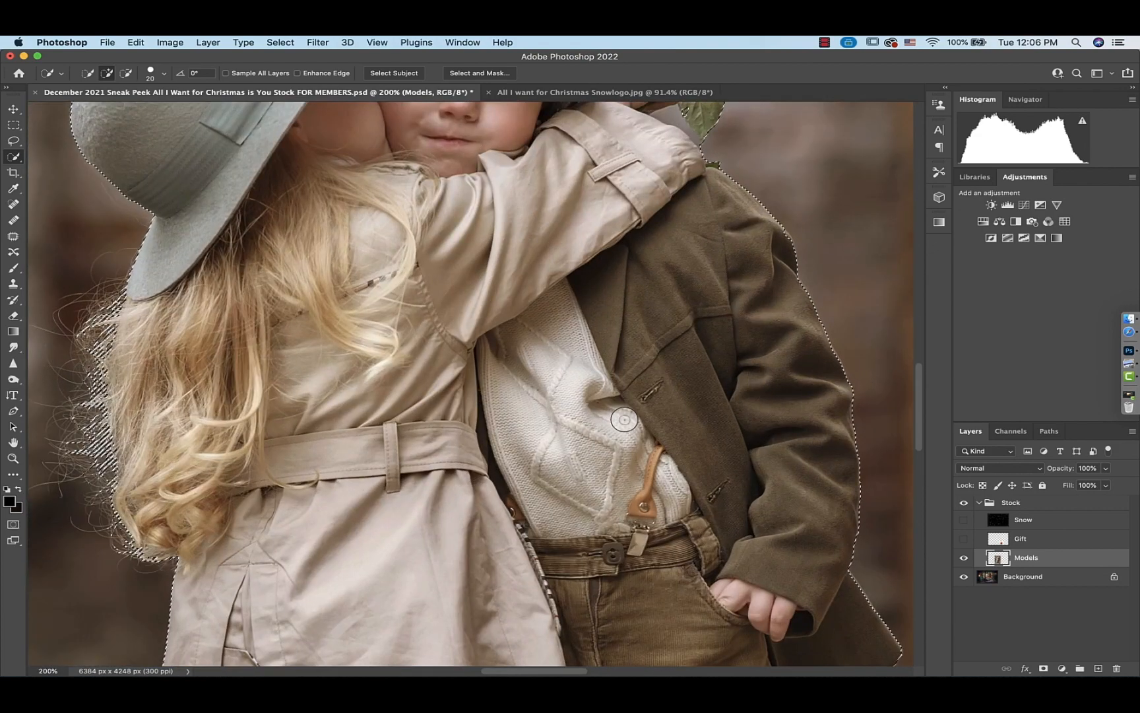
{"action": "scroll", "coordinate": [624, 423], "scroll_direction": "up", "scroll_amount": 3}
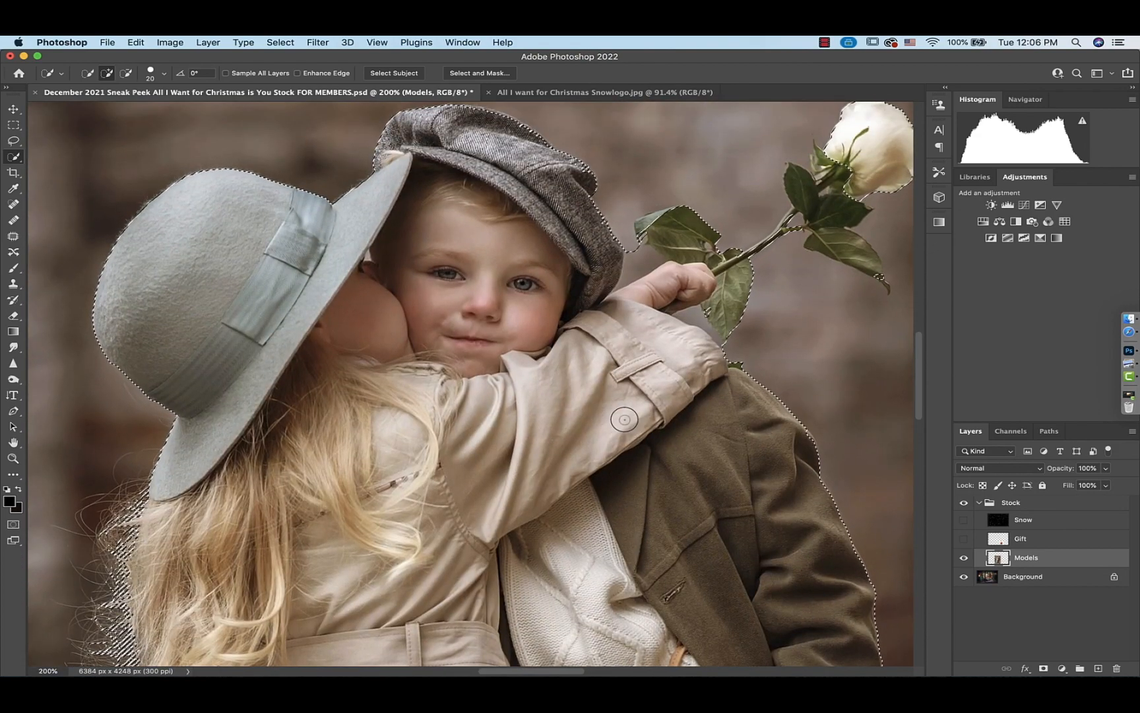
{"action": "scroll", "coordinate": [624, 419], "scroll_direction": "left", "scroll_amount": 3}
{"action": "scroll", "coordinate": [624, 419], "scroll_direction": "up", "scroll_amount": 1}
{"action": "scroll", "coordinate": [624, 419], "scroll_direction": "down", "scroll_amount": 3}
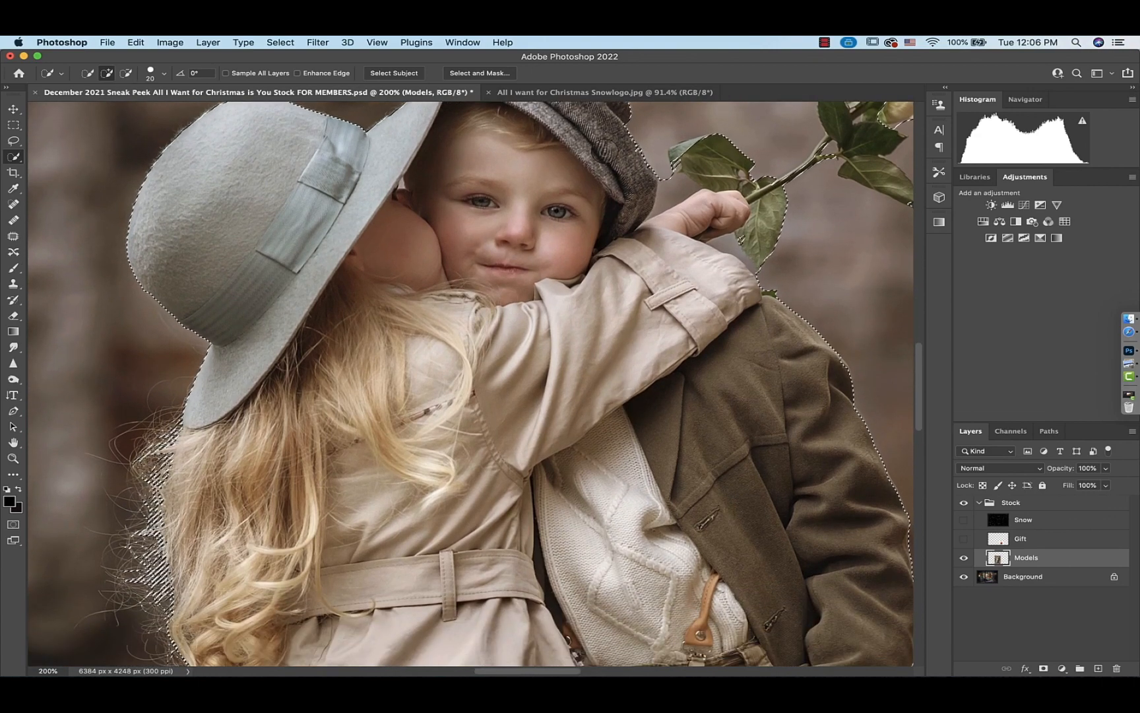
{"action": "left_click", "coordinate": [554, 96]}
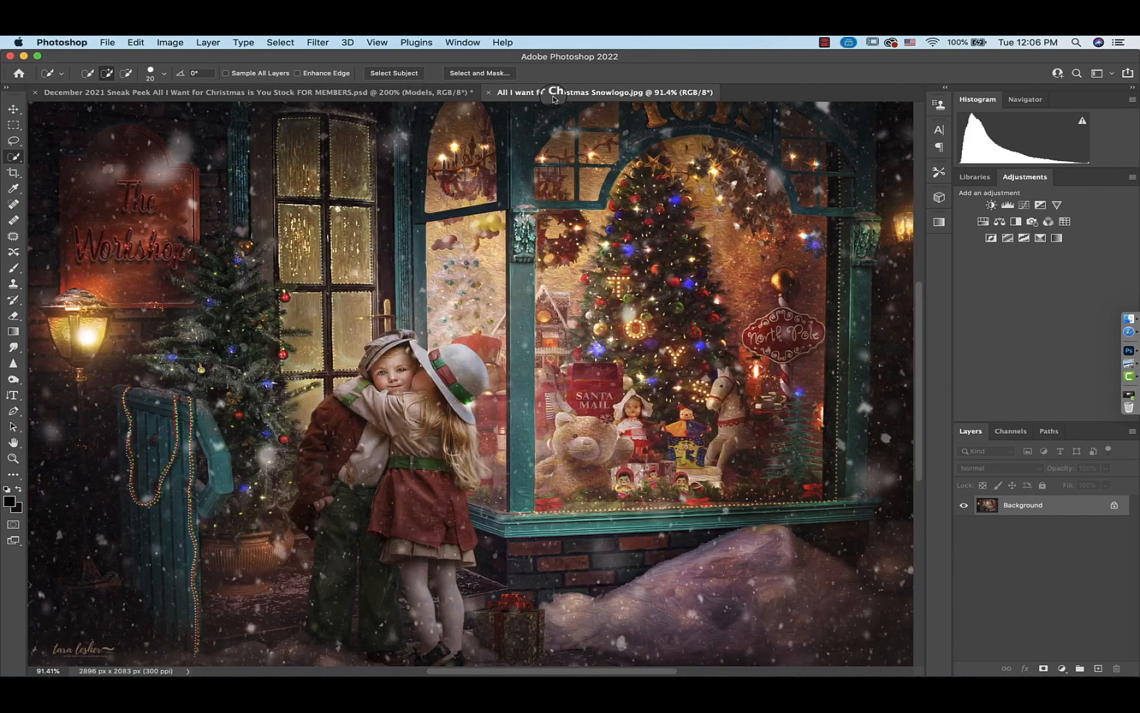
{"action": "left_click", "coordinate": [269, 94]}
{"action": "scroll", "coordinate": [429, 375], "scroll_direction": "down", "scroll_amount": 2}
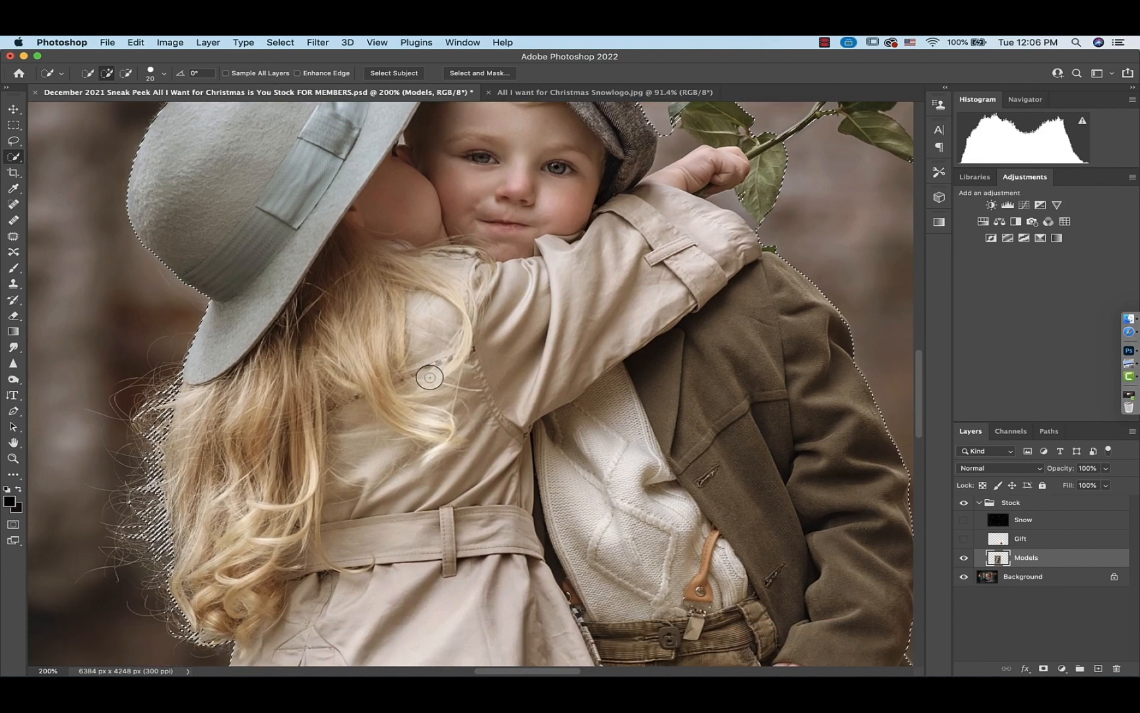
{"action": "scroll", "coordinate": [430, 377], "scroll_direction": "down", "scroll_amount": 10}
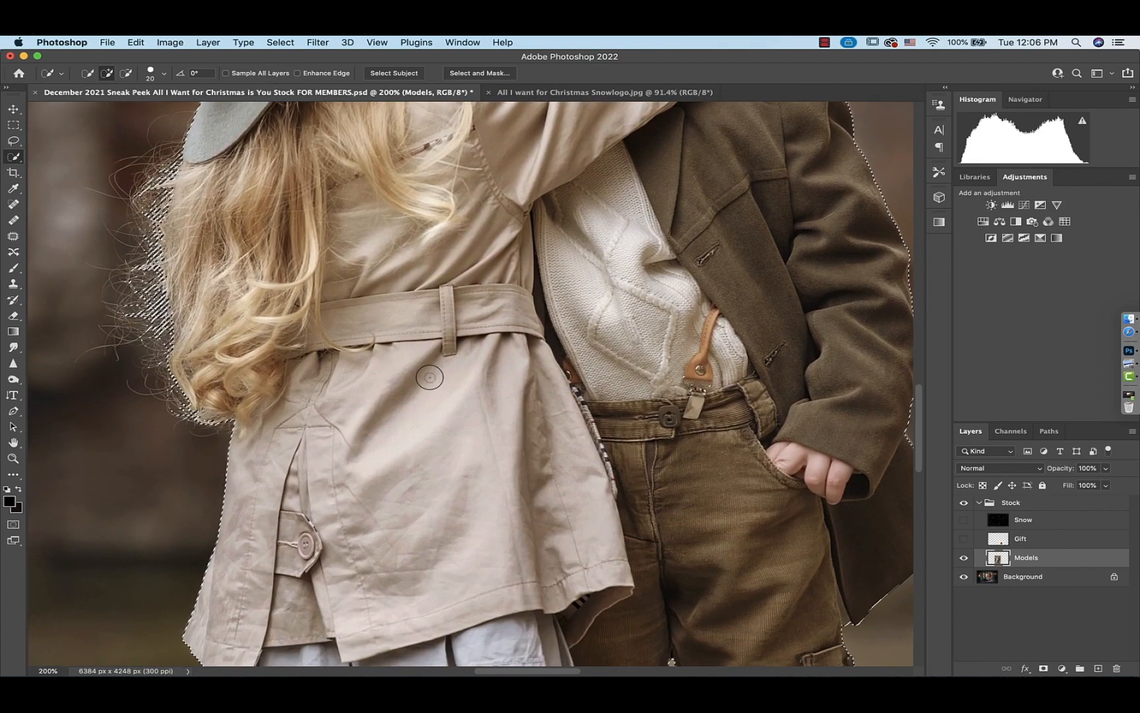
{"action": "scroll", "coordinate": [430, 377], "scroll_direction": "down", "scroll_amount": 10}
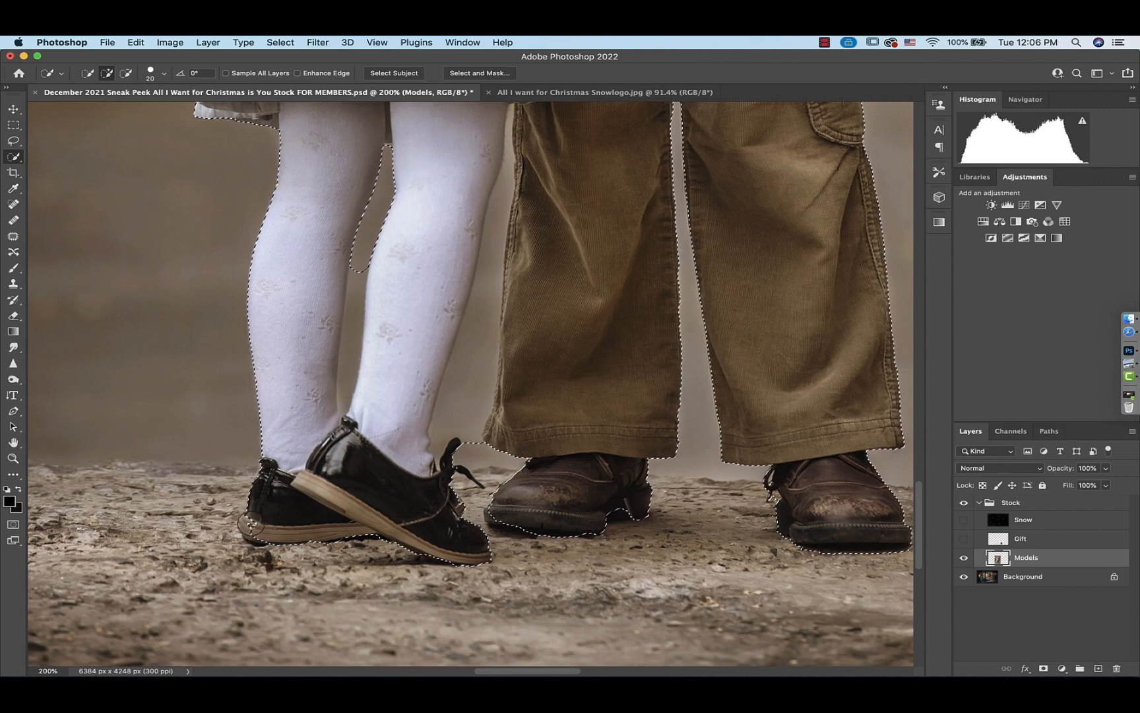
Add the missed areas around the children's shoes to the selection with the Quick Selection tool
{"action": "left_click_drag", "start_coordinate": [241, 536], "coordinate": [271, 536]}
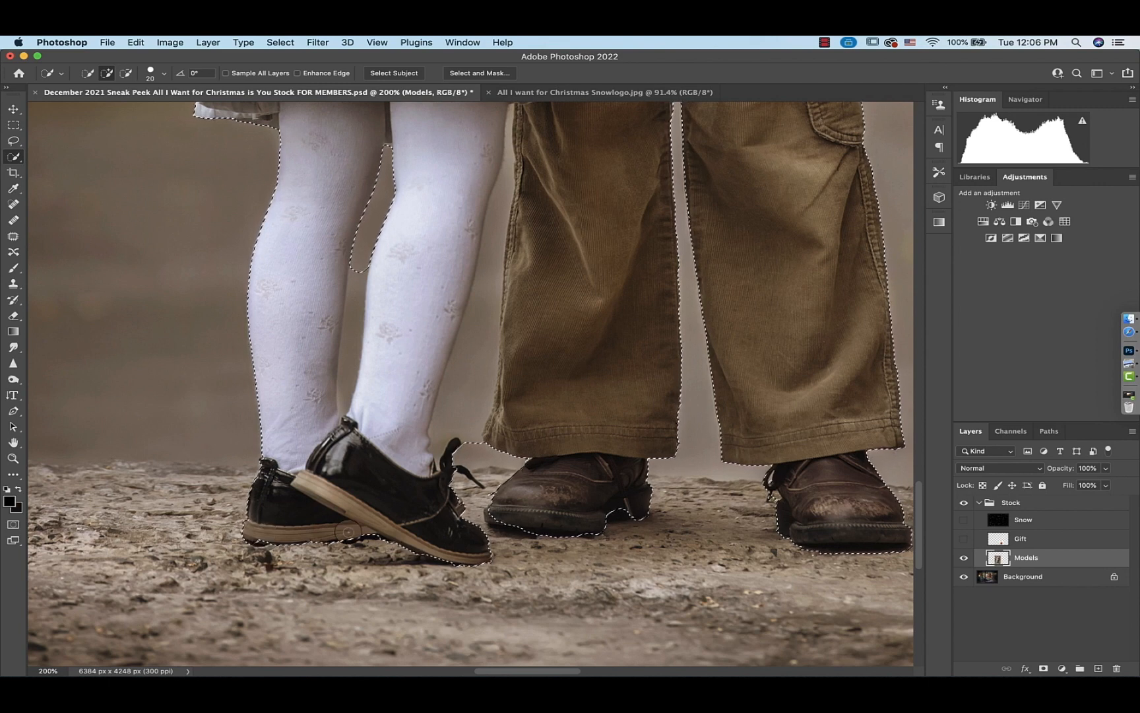
{"action": "scroll", "coordinate": [419, 503], "scroll_direction": "right", "scroll_amount": 3}
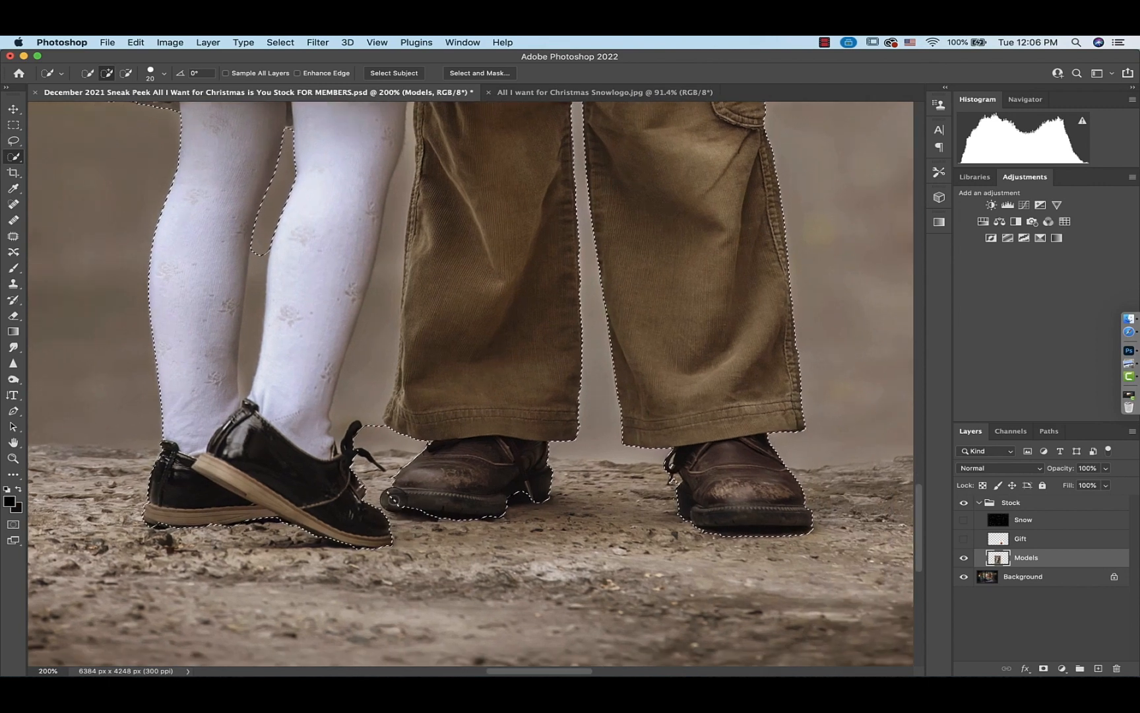
{"action": "left_click_drag", "start_coordinate": [528, 506], "coordinate": [517, 494]}
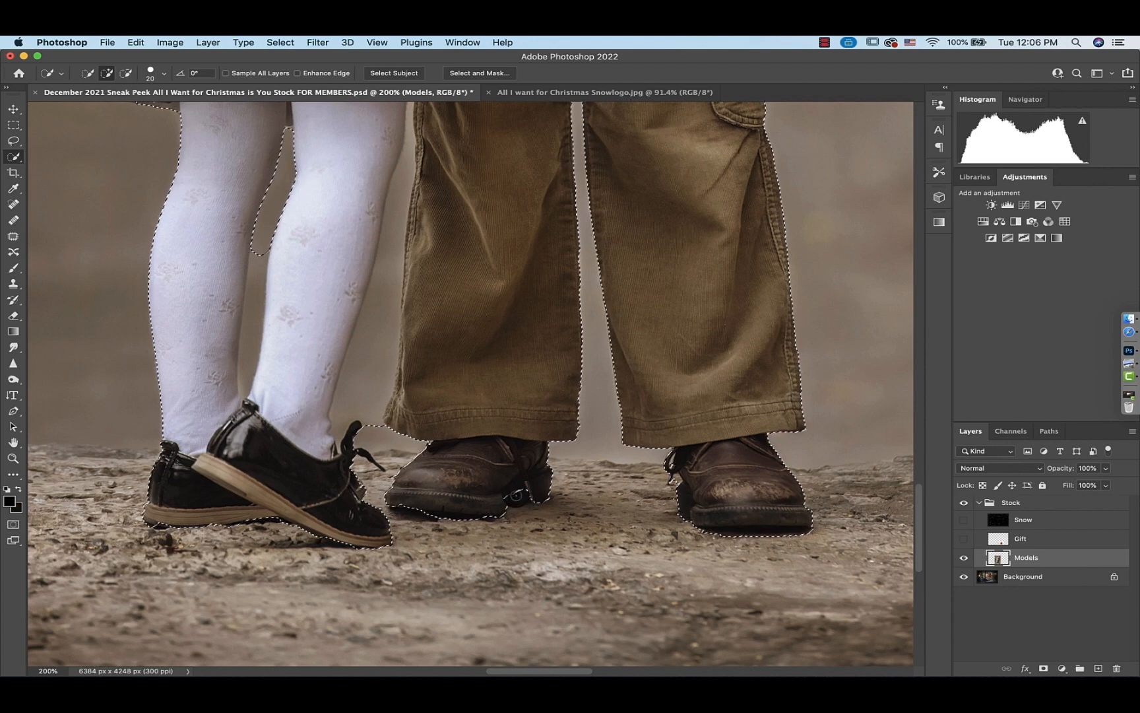
Try subtracting the background between the girl's leg and the boy's trousers from the selection, then undo it
{"action": "scroll", "coordinate": [517, 500], "scroll_direction": "right", "scroll_amount": 5}
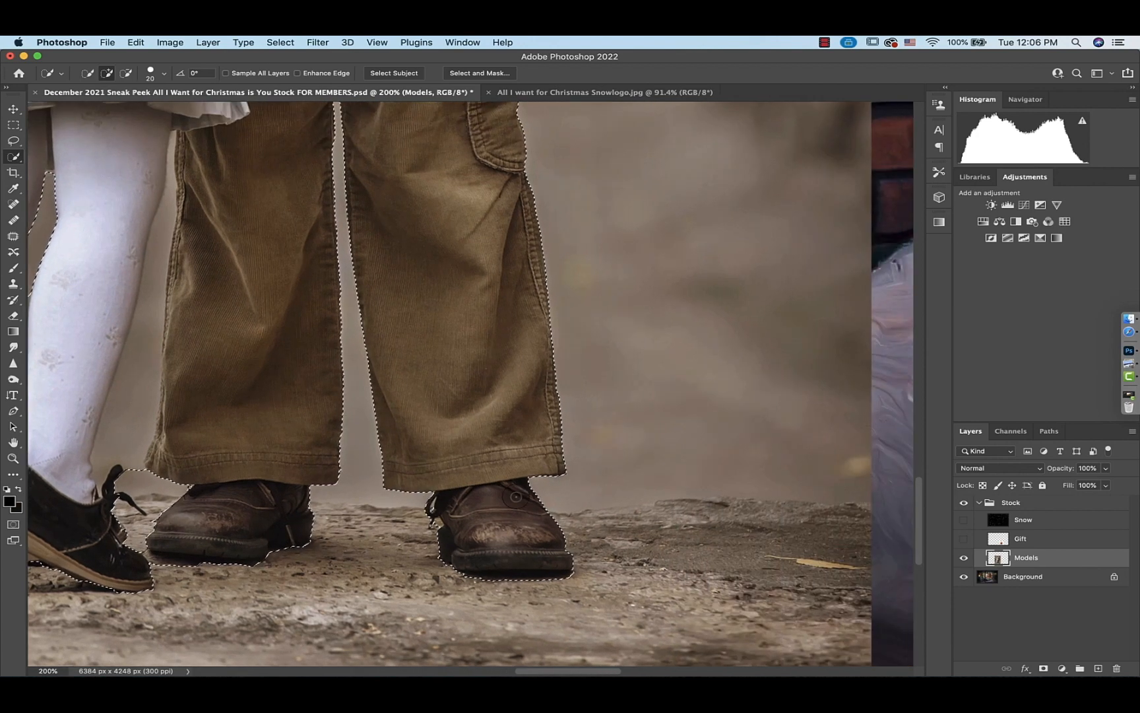
{"action": "scroll", "coordinate": [517, 496], "scroll_direction": "up", "scroll_amount": 8}
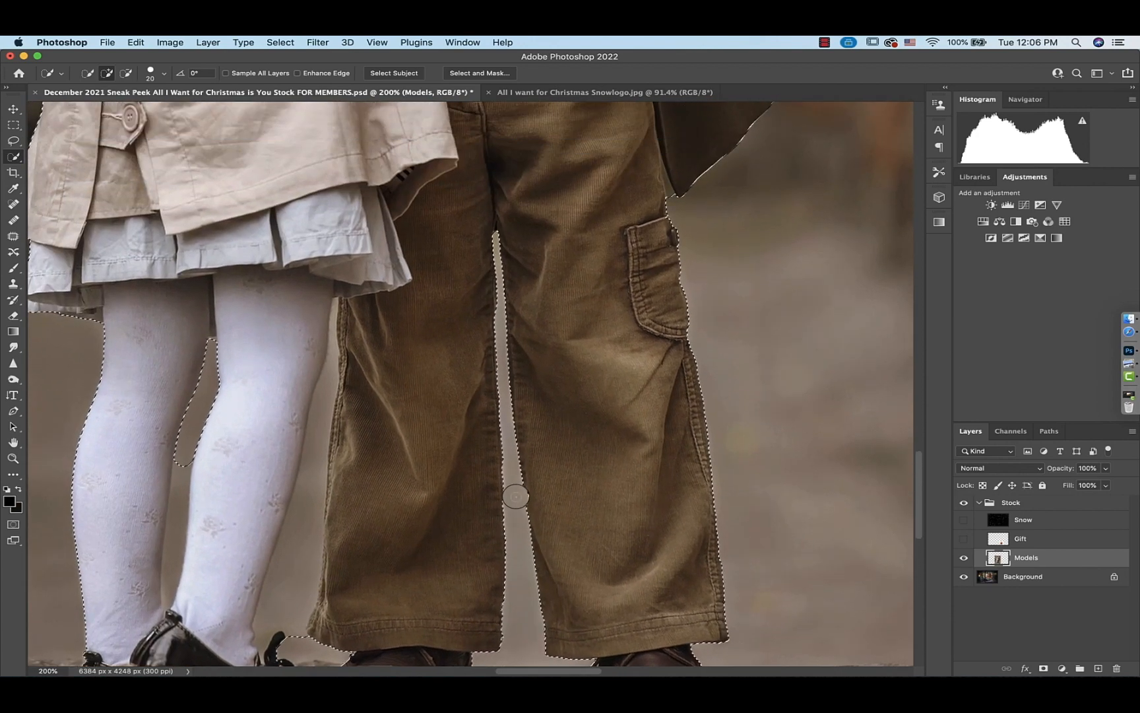
{"action": "scroll", "coordinate": [516, 496], "scroll_direction": "down", "scroll_amount": 5}
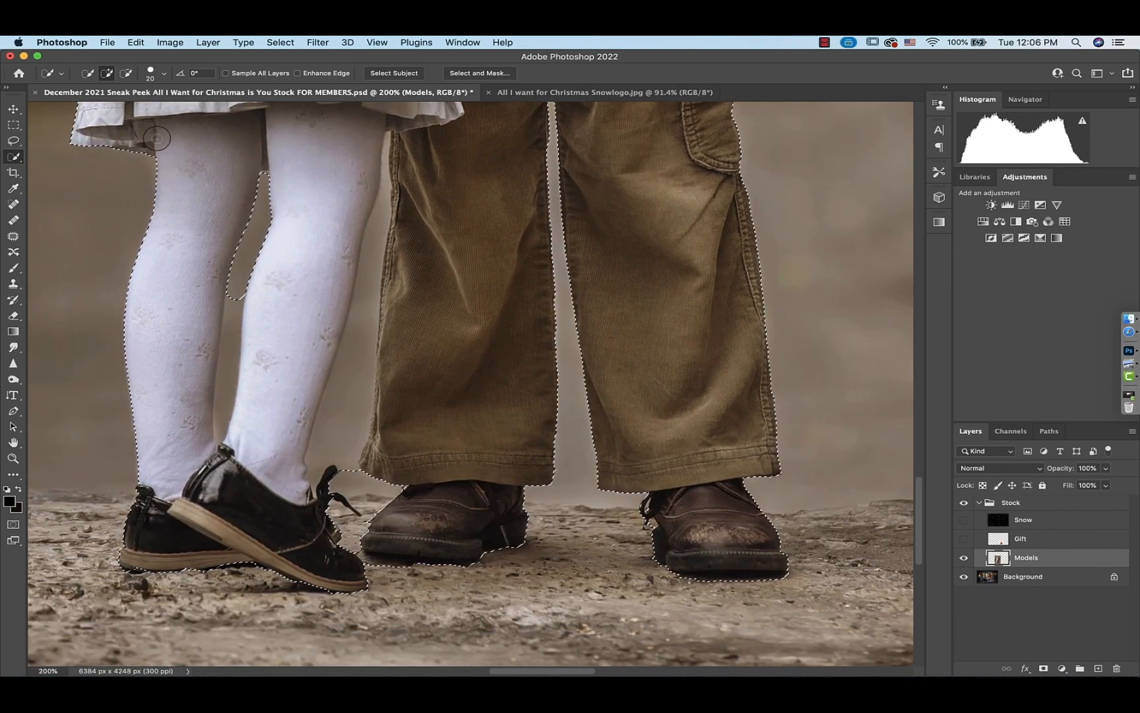
{"action": "left_click", "coordinate": [126, 73]}
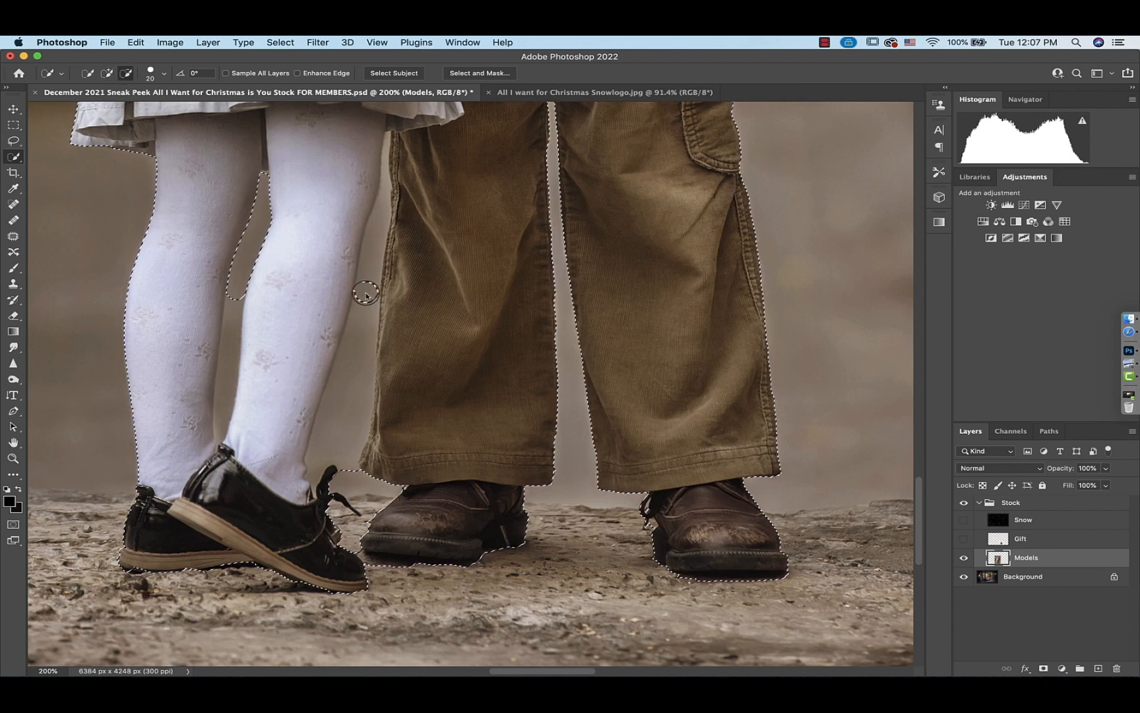
{"action": "left_click_drag", "start_coordinate": [370, 259], "coordinate": [344, 421]}
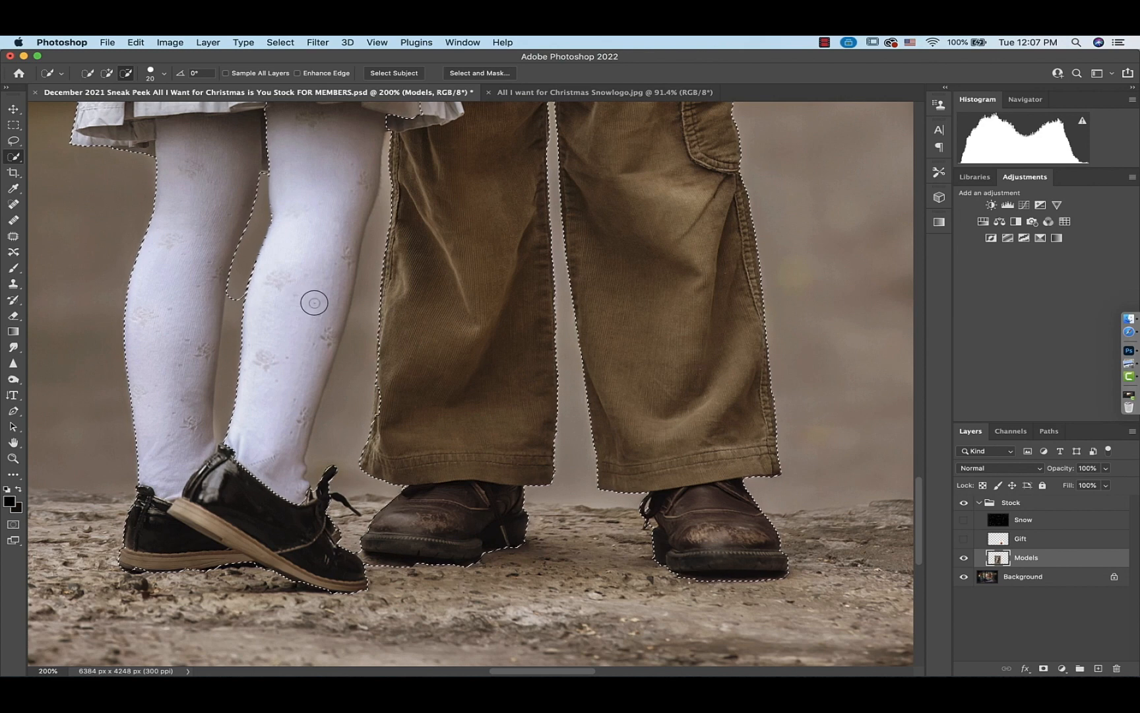
{"action": "key", "text": "super+z"}
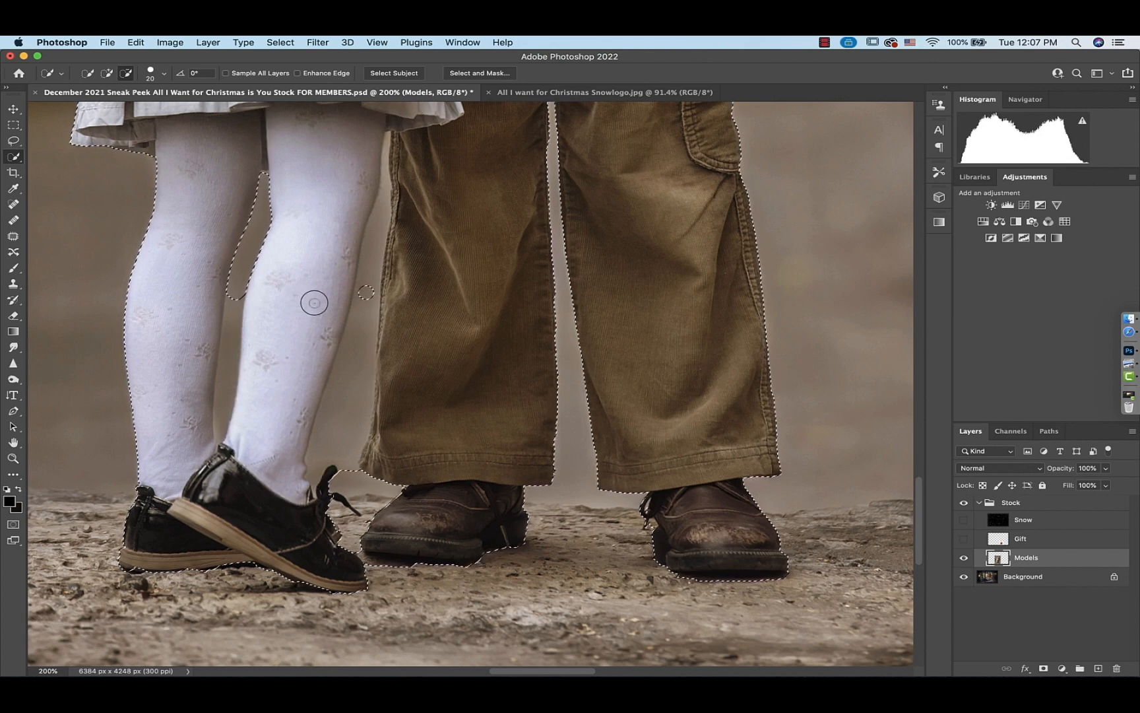
Copy the selected children onto a new layer
{"action": "scroll", "coordinate": [314, 302], "scroll_direction": "up", "scroll_amount": 5}
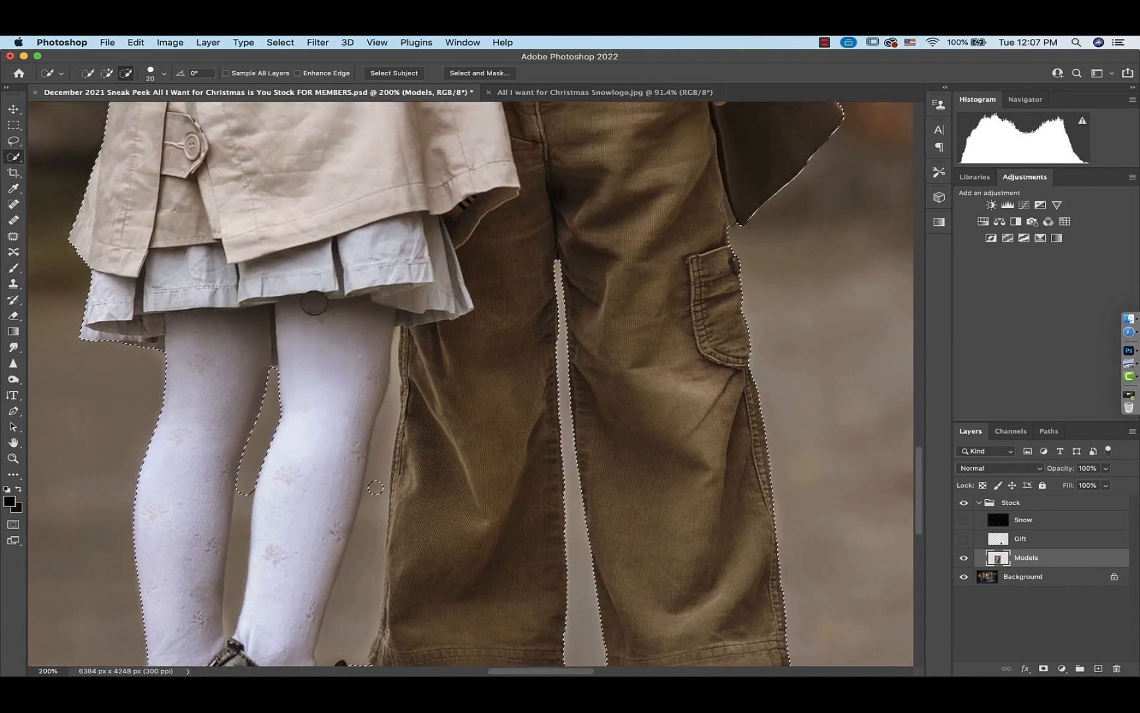
{"action": "scroll", "coordinate": [314, 302], "scroll_direction": "up", "scroll_amount": 10}
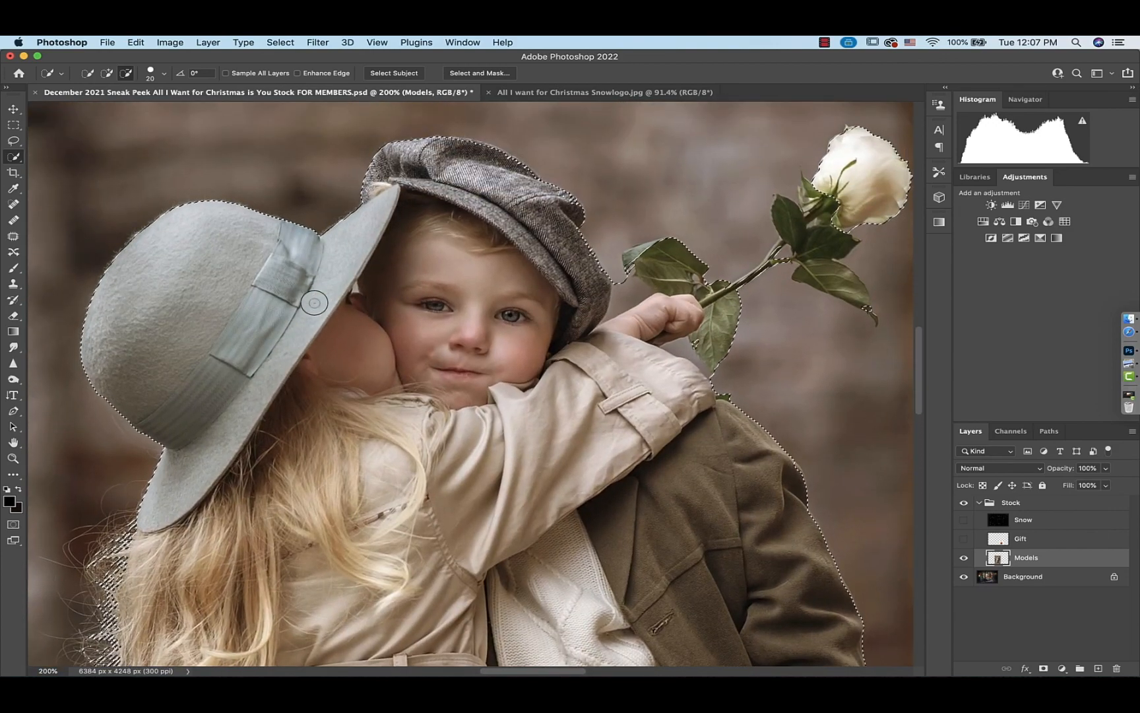
{"action": "key", "text": "super+0"}
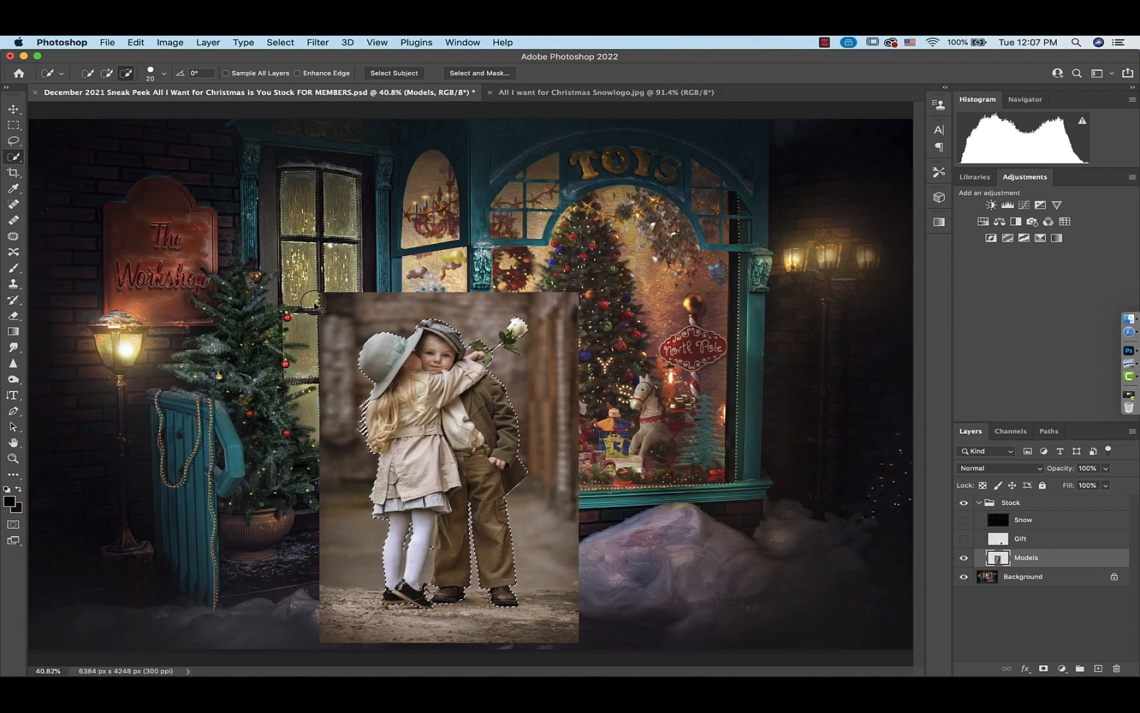
{"action": "key", "text": "super+j"}
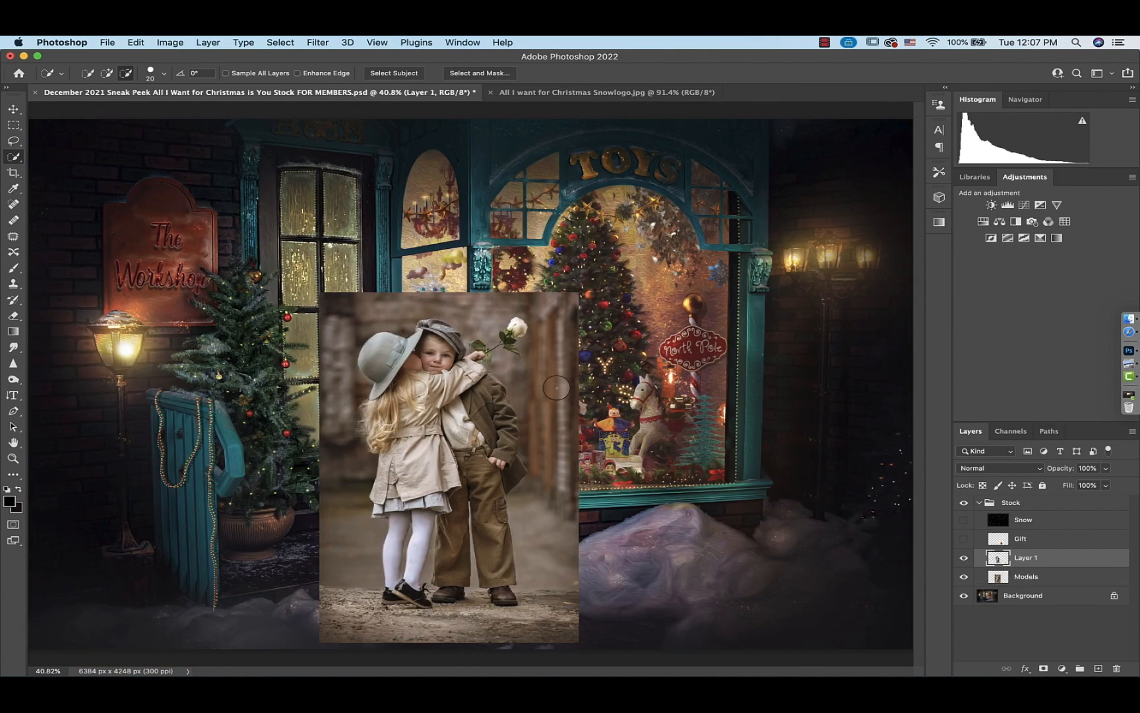
Hide the original Models layer and inspect the cut-out children against the shopfront
{"action": "left_click", "coordinate": [963, 577]}
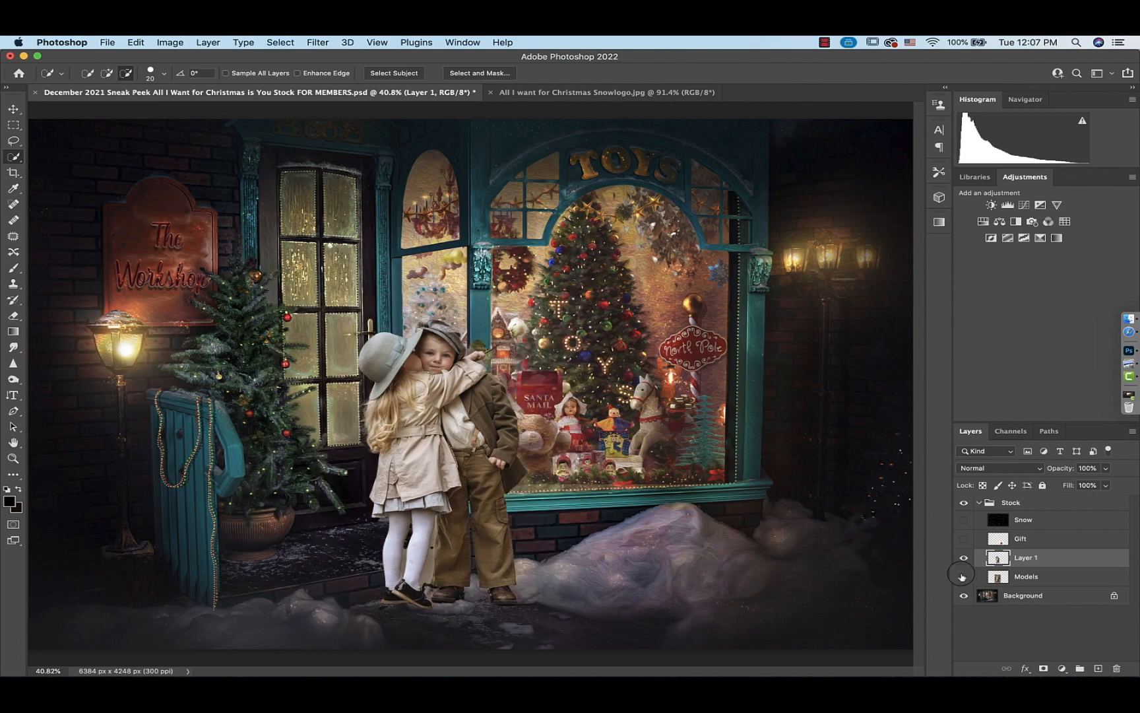
{"action": "key", "text": "super+1"}
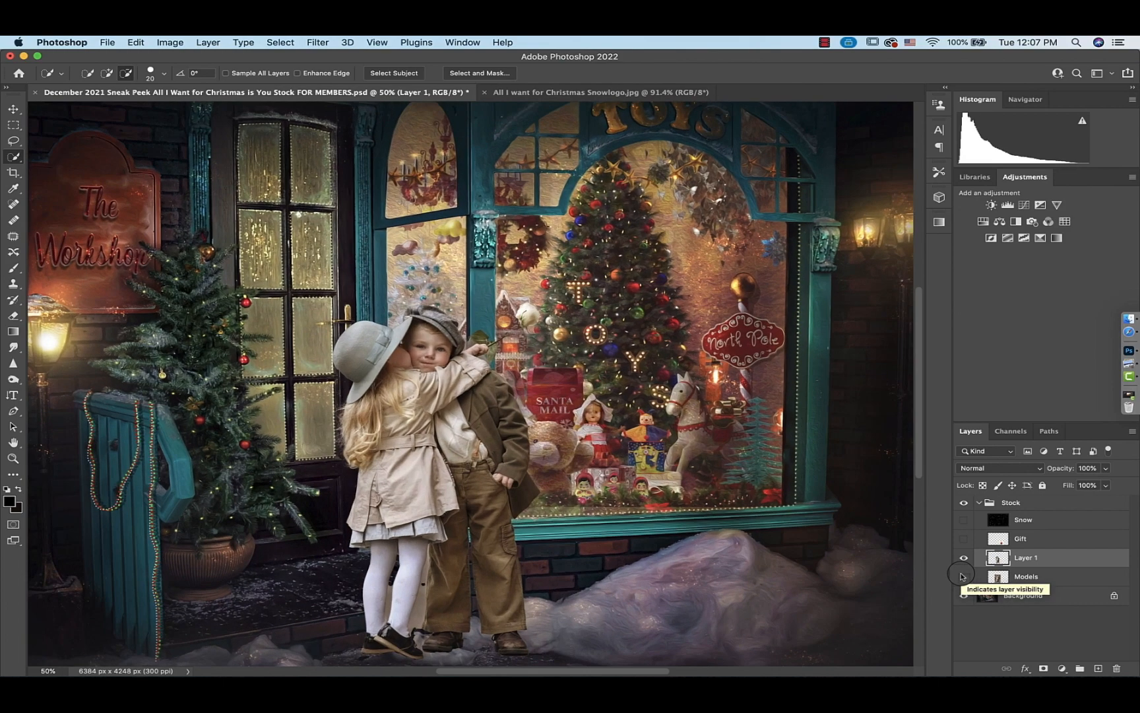
{"action": "scroll", "coordinate": [558, 470], "scroll_direction": "down", "scroll_amount": 15}
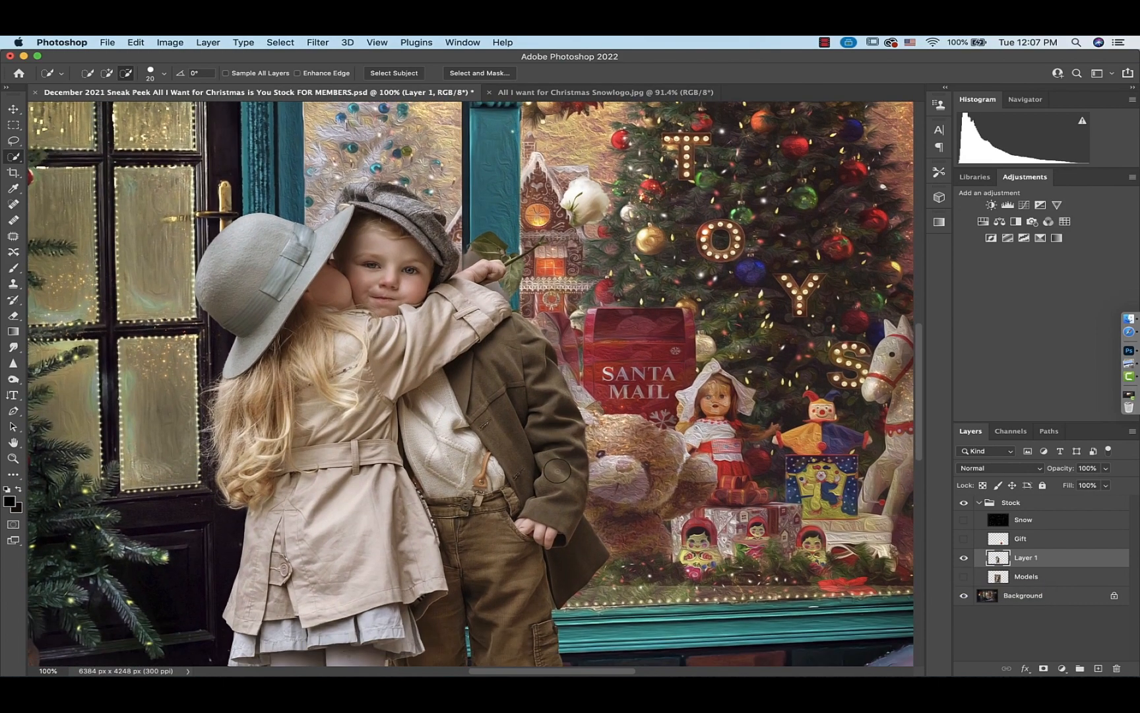
{"action": "scroll", "coordinate": [558, 471], "scroll_direction": "down", "scroll_amount": 7}
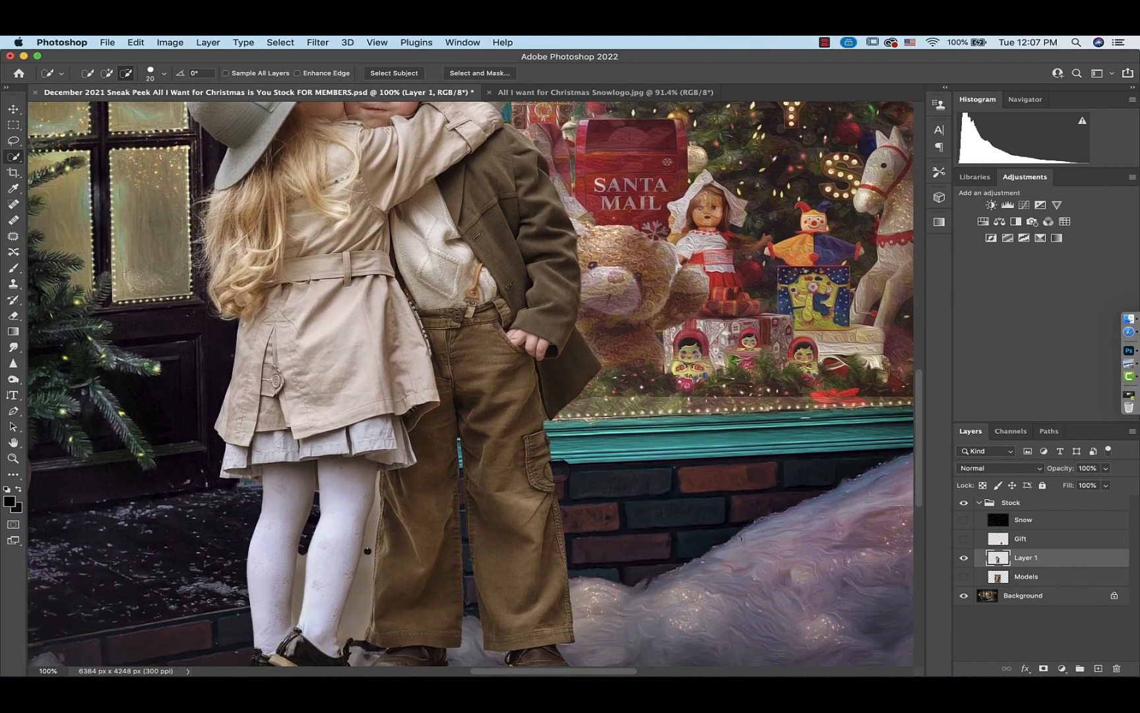
Load the cut-out children layer as a selection and open it in Select and Mask
{"action": "scroll", "coordinate": [556, 470], "scroll_direction": "up", "scroll_amount": 8}
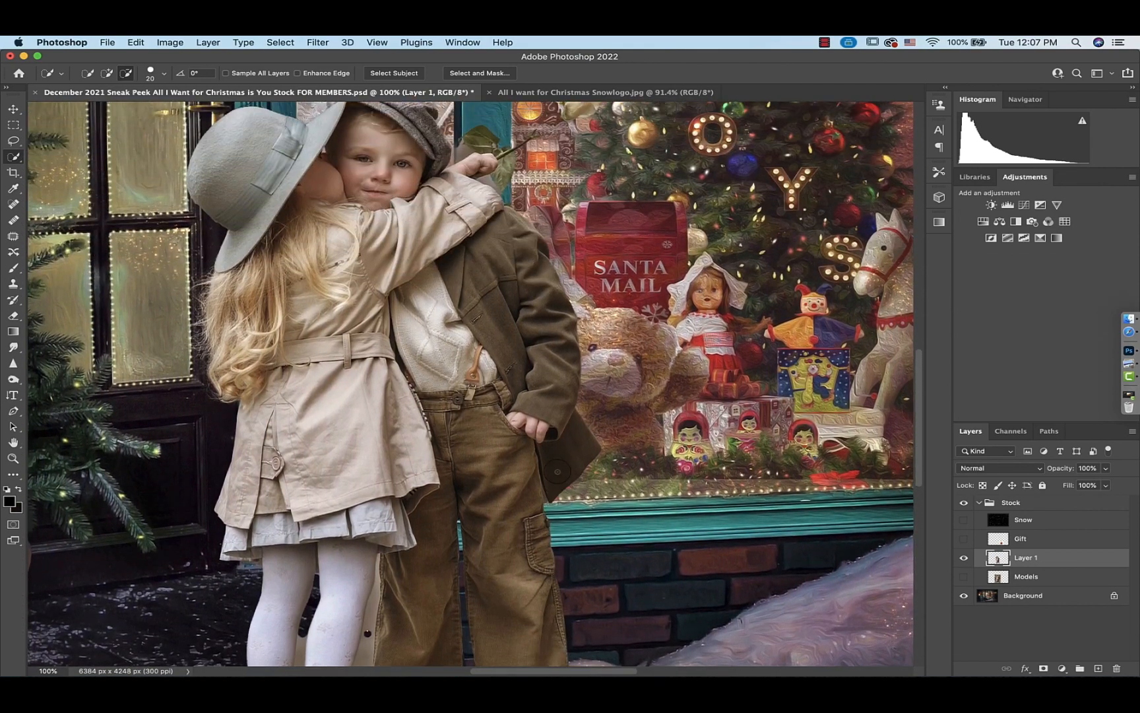
{"action": "key", "text": "super+0"}
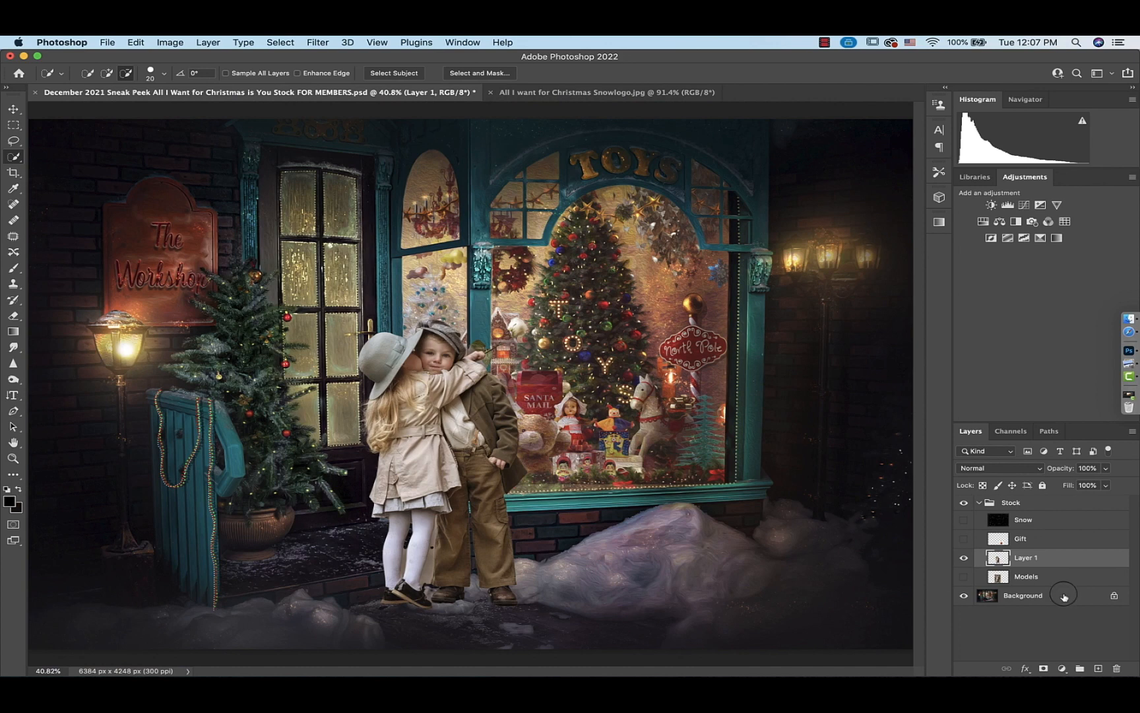
{"action": "left_click", "coordinate": [997, 559], "text": "super"}
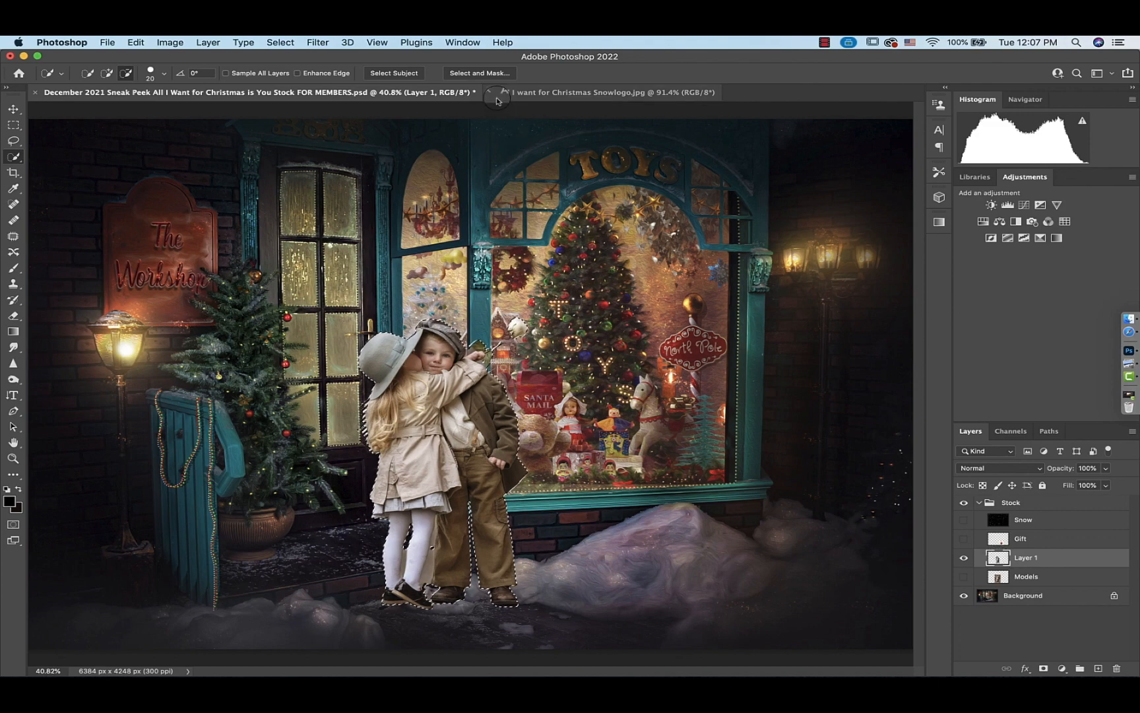
{"action": "left_click", "coordinate": [481, 74]}
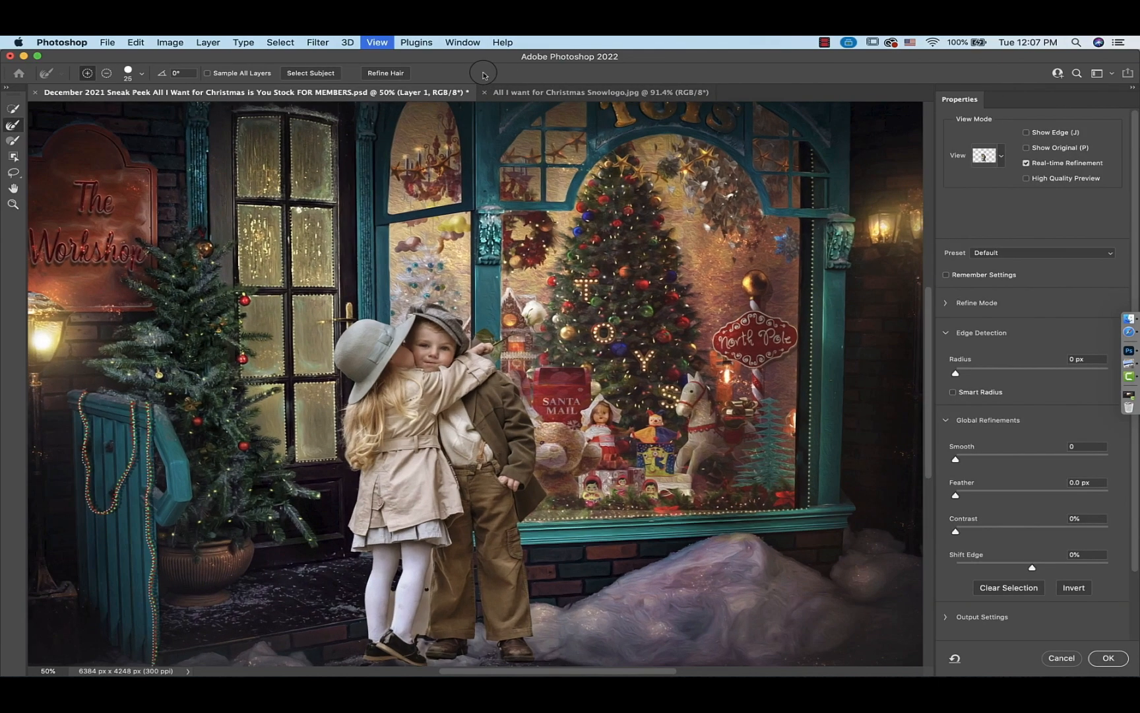
Brush along the girl's hair edge with the Refine Edge Brush
{"action": "key", "text": "super+1"}
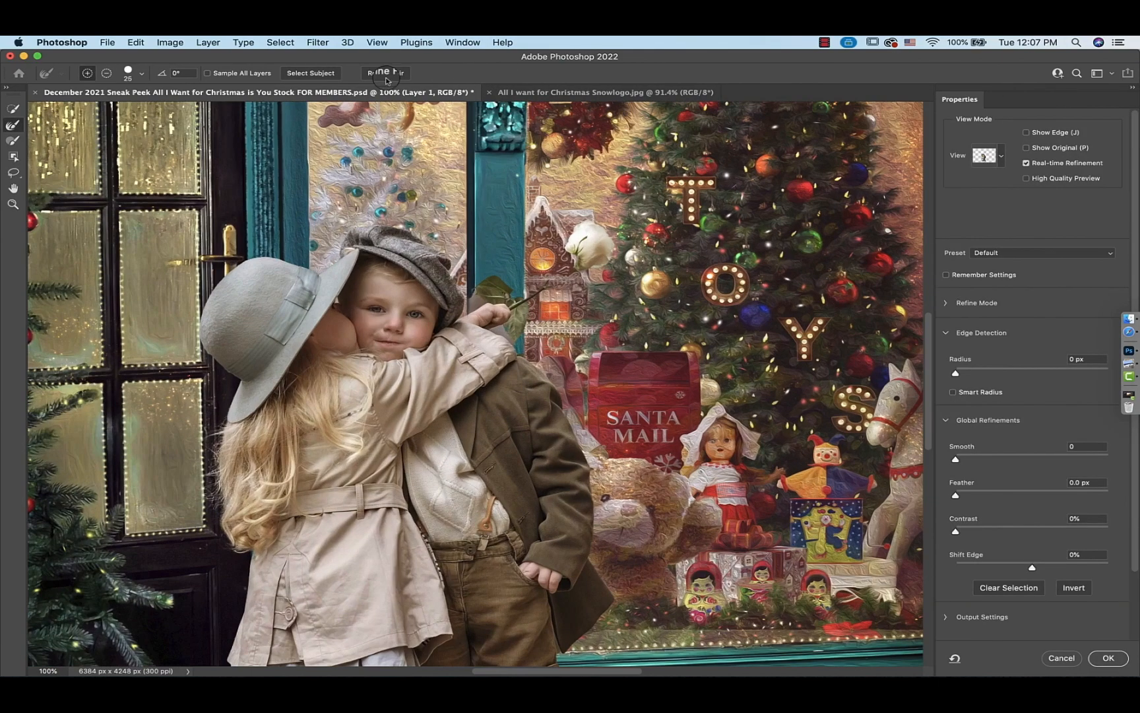
{"action": "left_click", "coordinate": [12, 125]}
{"action": "scroll", "coordinate": [343, 406], "scroll_direction": "down", "scroll_amount": 3}
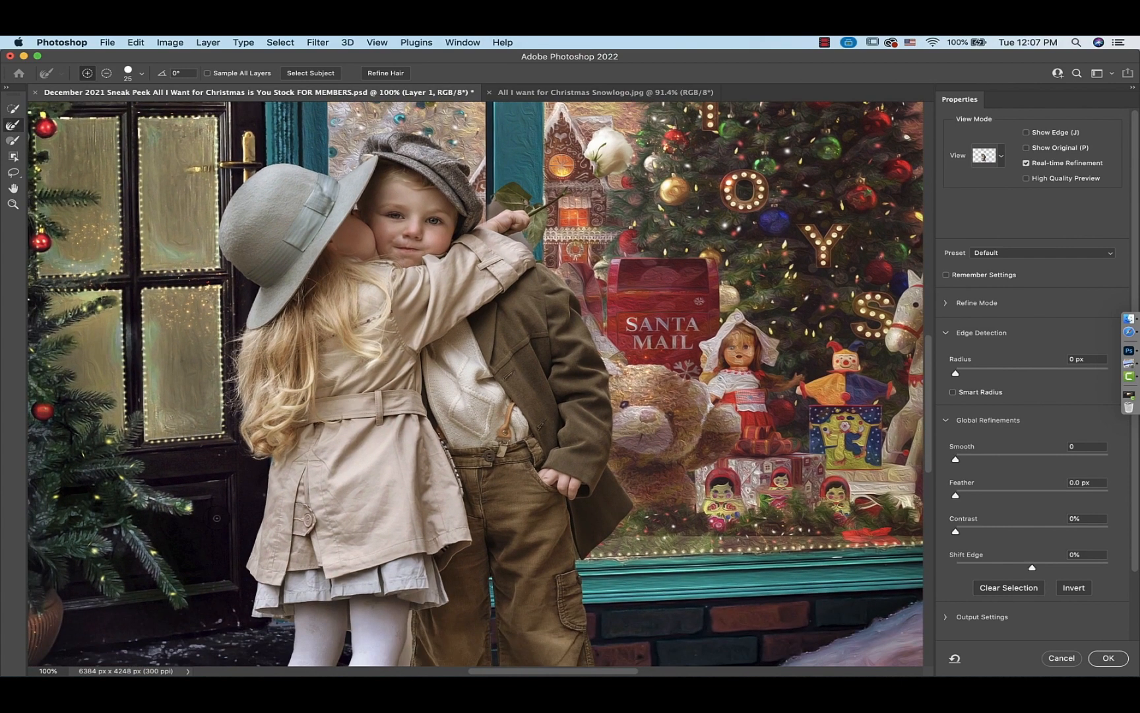
{"action": "scroll", "coordinate": [241, 505], "scroll_direction": "up", "scroll_amount": 3}
{"action": "scroll", "coordinate": [241, 505], "scroll_direction": "right", "scroll_amount": 3}
{"action": "scroll", "coordinate": [241, 505], "scroll_direction": "down", "scroll_amount": 3}
{"action": "scroll", "coordinate": [241, 505], "scroll_direction": "left", "scroll_amount": 3}
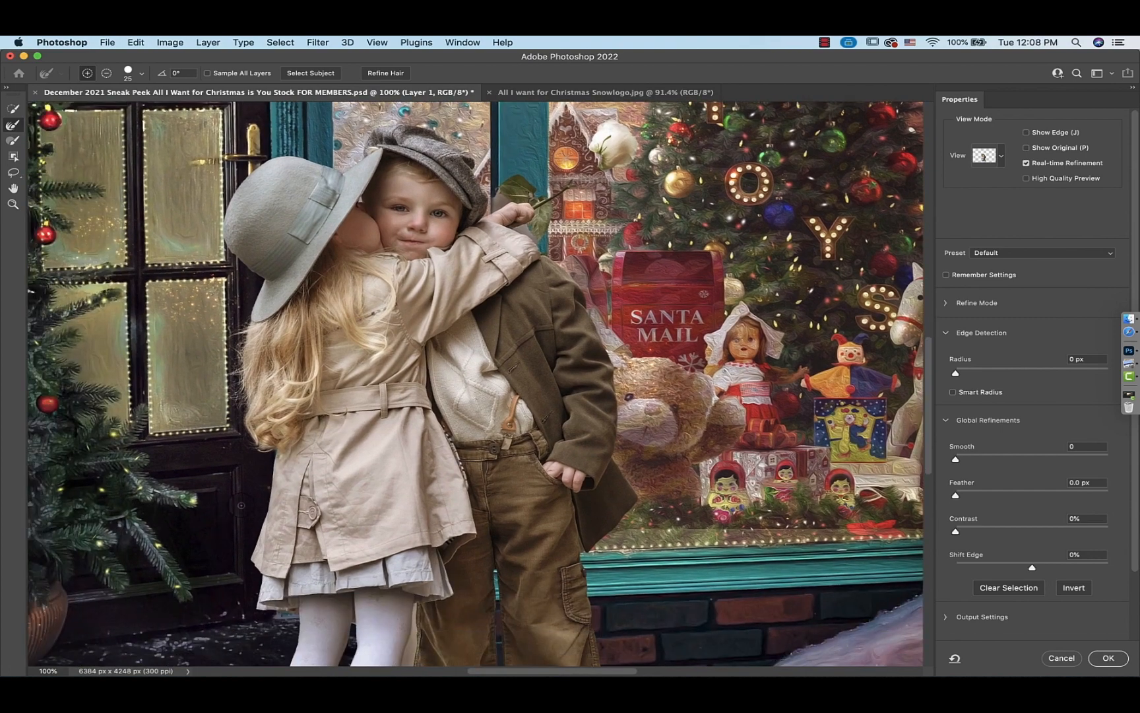
{"action": "left_click_drag", "start_coordinate": [243, 312], "coordinate": [240, 414]}
Refine the background gap between the girl's legs and beside the boy's trousers with the Refine Edge Brush
{"action": "scroll", "coordinate": [251, 409], "scroll_direction": "down", "scroll_amount": 10}
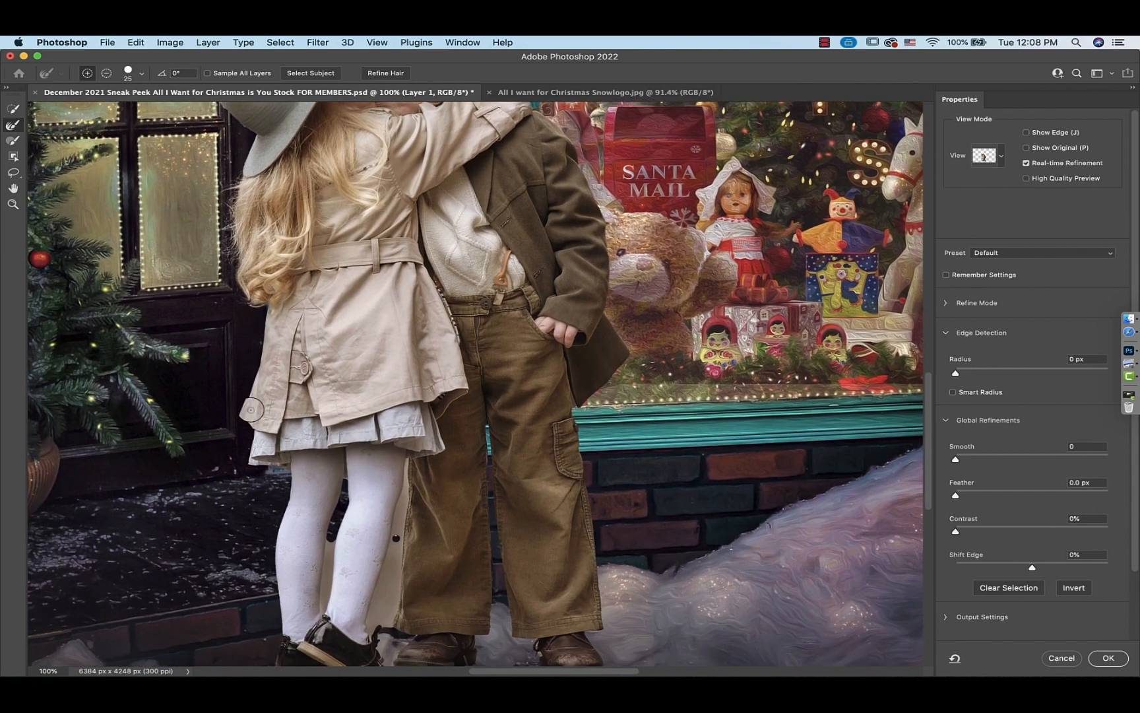
{"action": "scroll", "coordinate": [251, 409], "scroll_direction": "down", "scroll_amount": 3}
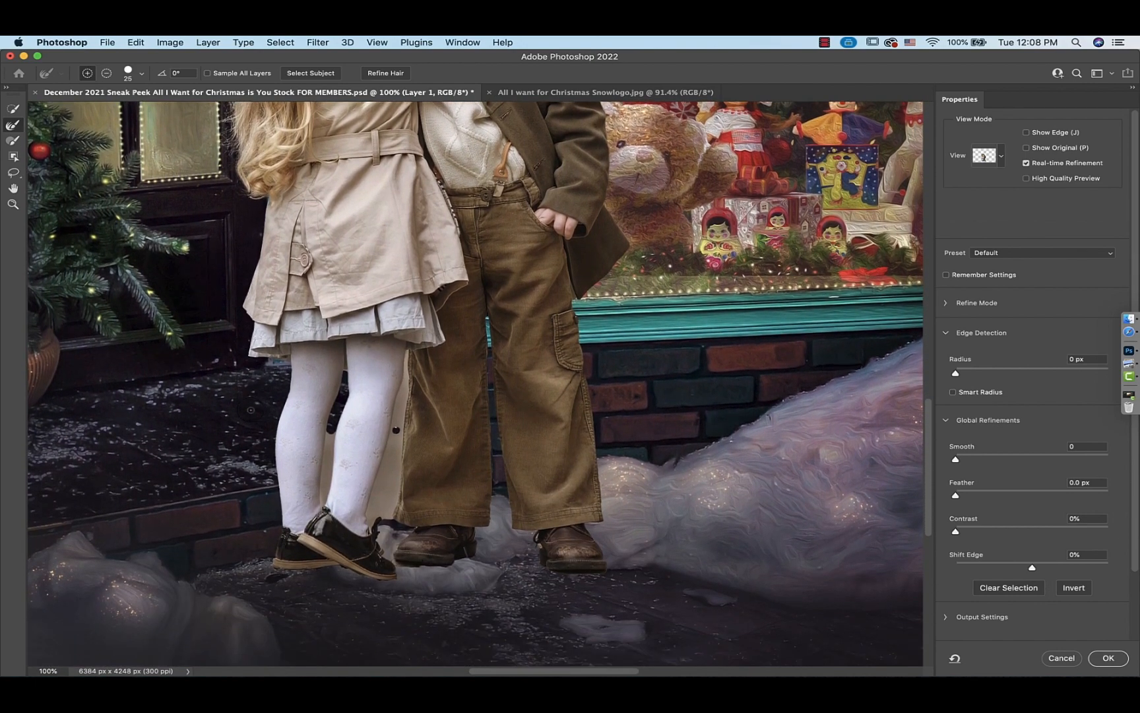
{"action": "key", "text": "super+equal"}
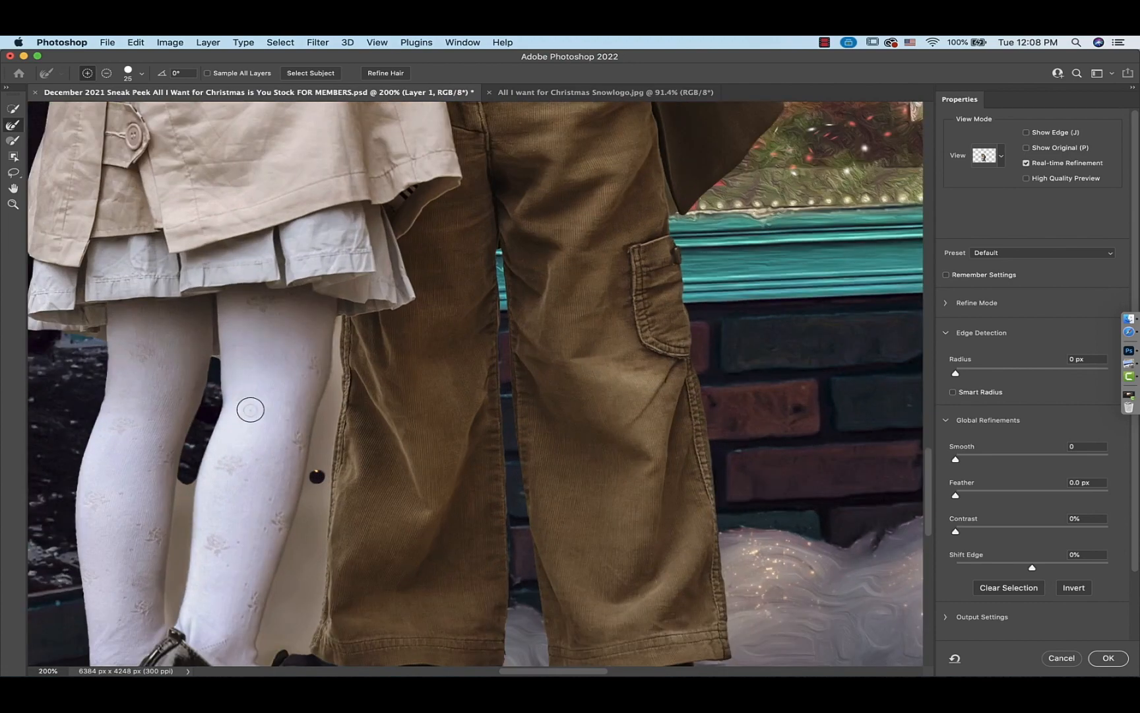
{"action": "scroll", "coordinate": [251, 409], "scroll_direction": "down", "scroll_amount": 4}
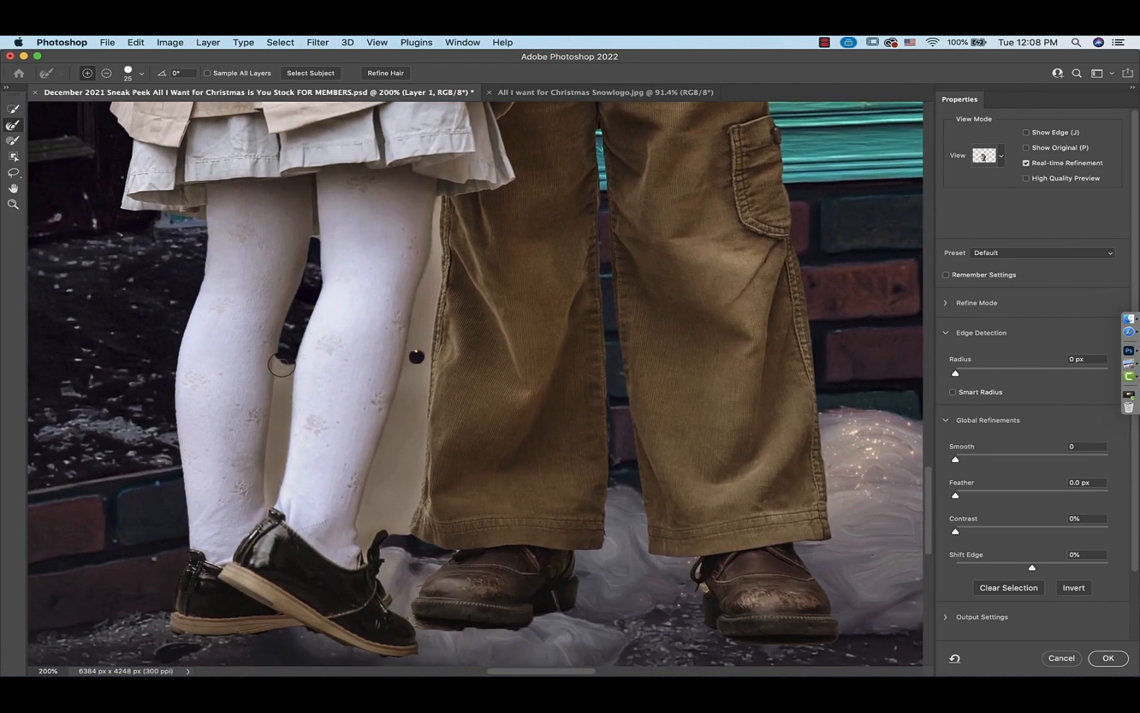
{"action": "left_click_drag", "start_coordinate": [285, 361], "coordinate": [279, 405]}
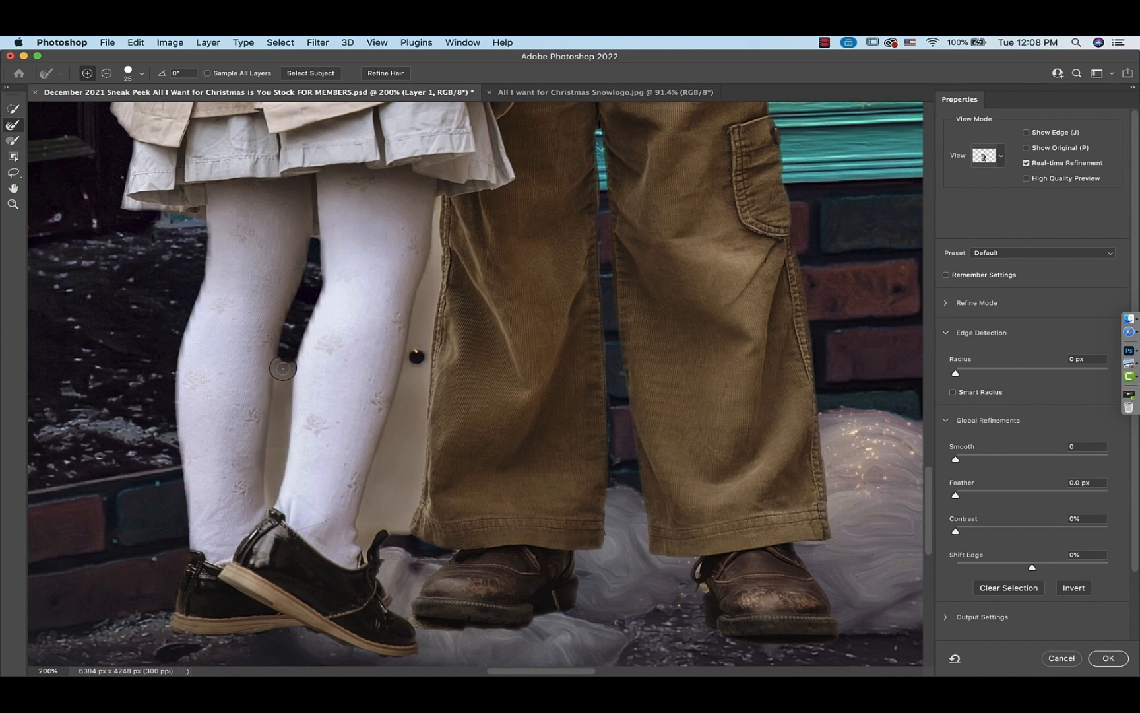
{"action": "left_click_drag", "start_coordinate": [283, 368], "coordinate": [287, 367]}
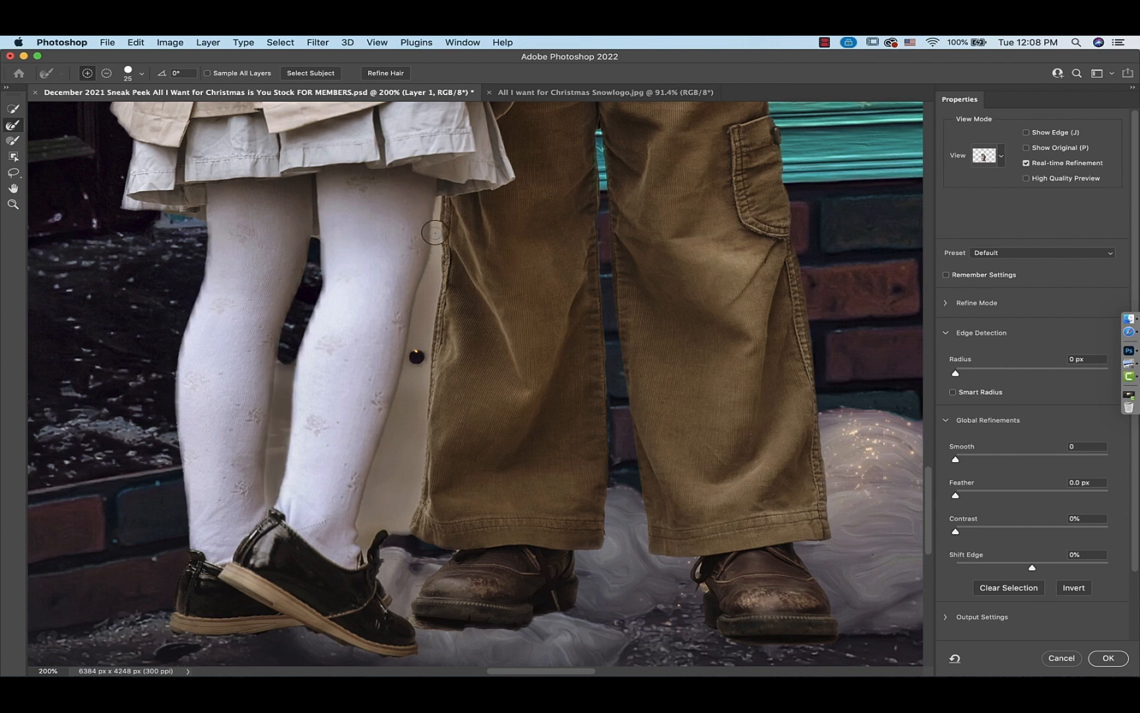
{"action": "mouse_move", "coordinate": [426, 350]}
{"action": "left_mouse_down"}
{"action": "mouse_move", "coordinate": [425, 424]}
{"action": "mouse_move", "coordinate": [434, 303]}
{"action": "mouse_move", "coordinate": [409, 331]}
{"action": "mouse_move", "coordinate": [370, 545]}
{"action": "mouse_move", "coordinate": [406, 499]}
{"action": "mouse_move", "coordinate": [415, 371]}
{"action": "mouse_move", "coordinate": [392, 505]}
{"action": "left_mouse_up"}
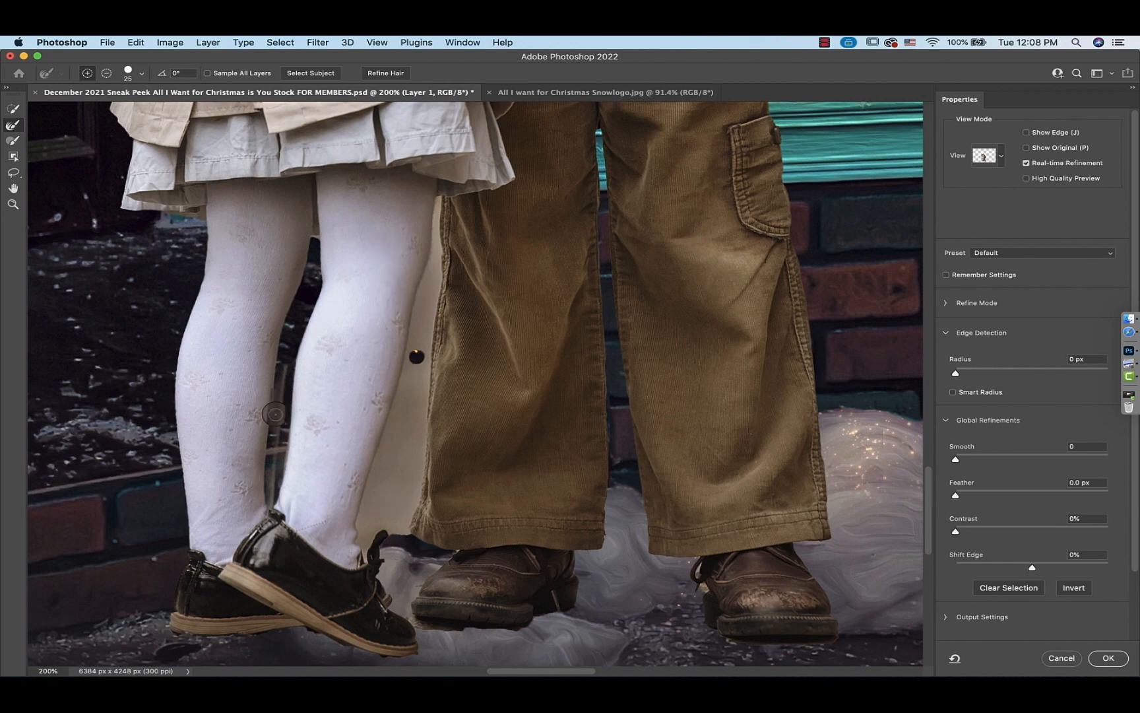
Inspect the refined edges around the children's legs, faces and clothing at different zoom levels
{"action": "key", "text": "super+plus"}
{"action": "key", "text": "super+plus"}
{"action": "key", "text": "super+plus"}
{"action": "scroll", "coordinate": [275, 413], "scroll_direction": "left", "scroll_amount": 7}
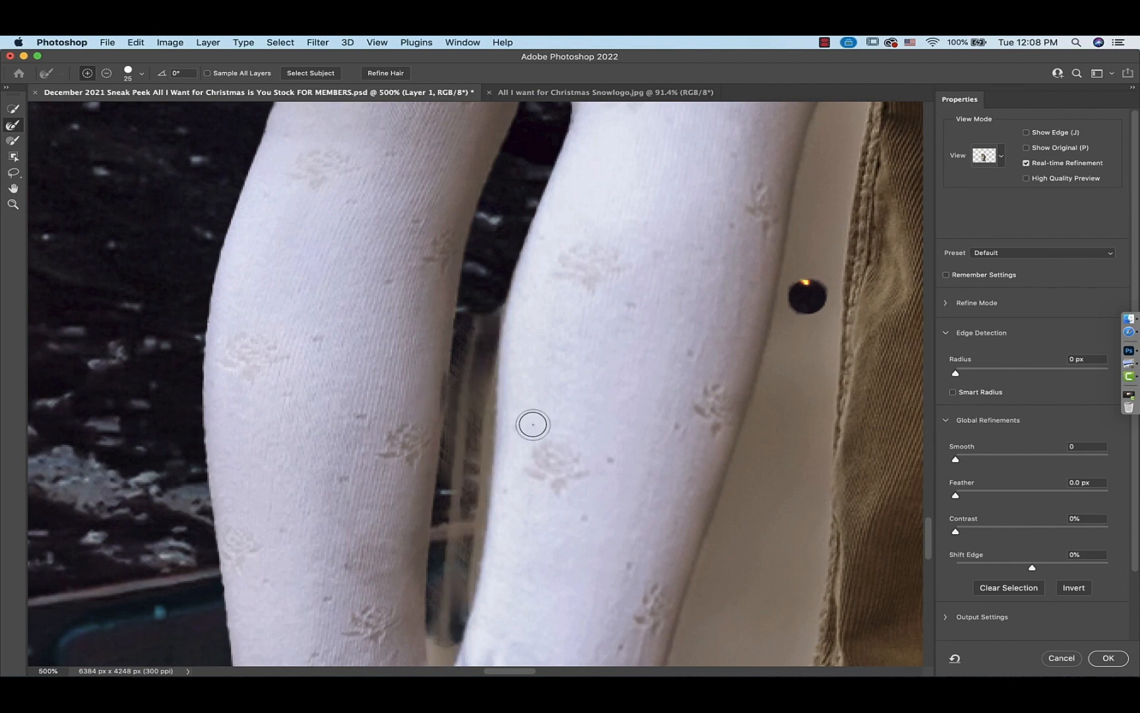
{"action": "key", "text": "super+0"}
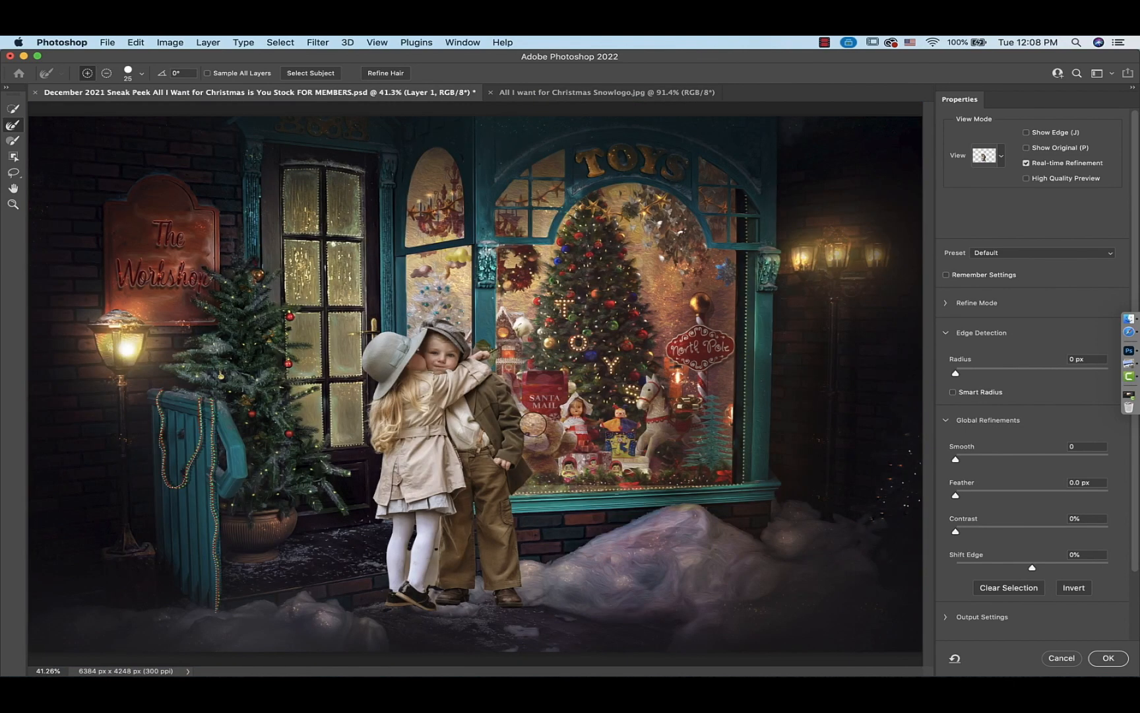
{"action": "key", "text": "super+equal"}
{"action": "key", "text": "super+equal"}
{"action": "key", "text": "super+equal"}
{"action": "key", "text": "super+equal"}
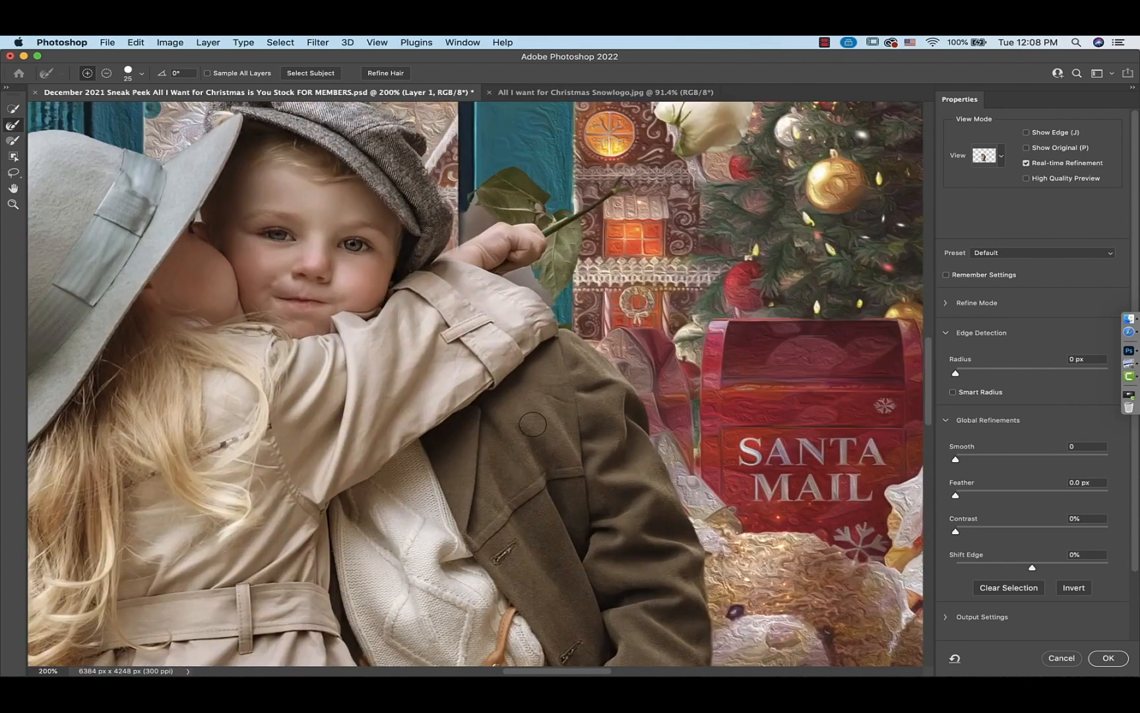
{"action": "scroll", "coordinate": [533, 424], "scroll_direction": "down", "scroll_amount": 10}
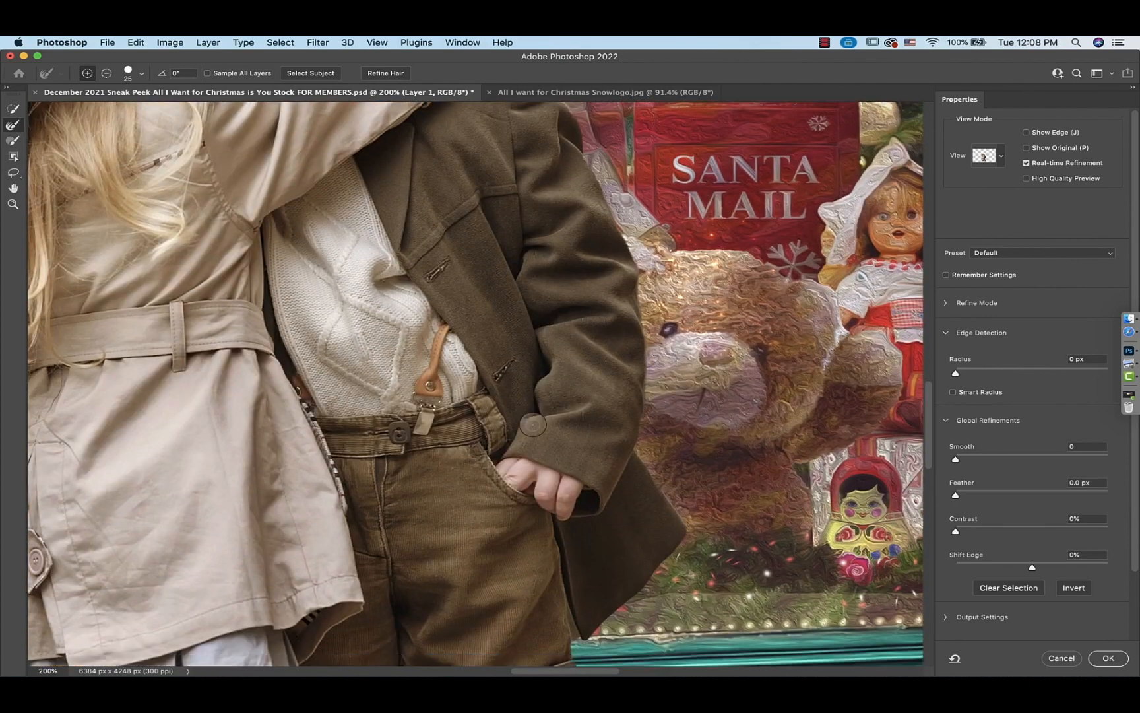
{"action": "scroll", "coordinate": [532, 424], "scroll_direction": "down", "scroll_amount": 8}
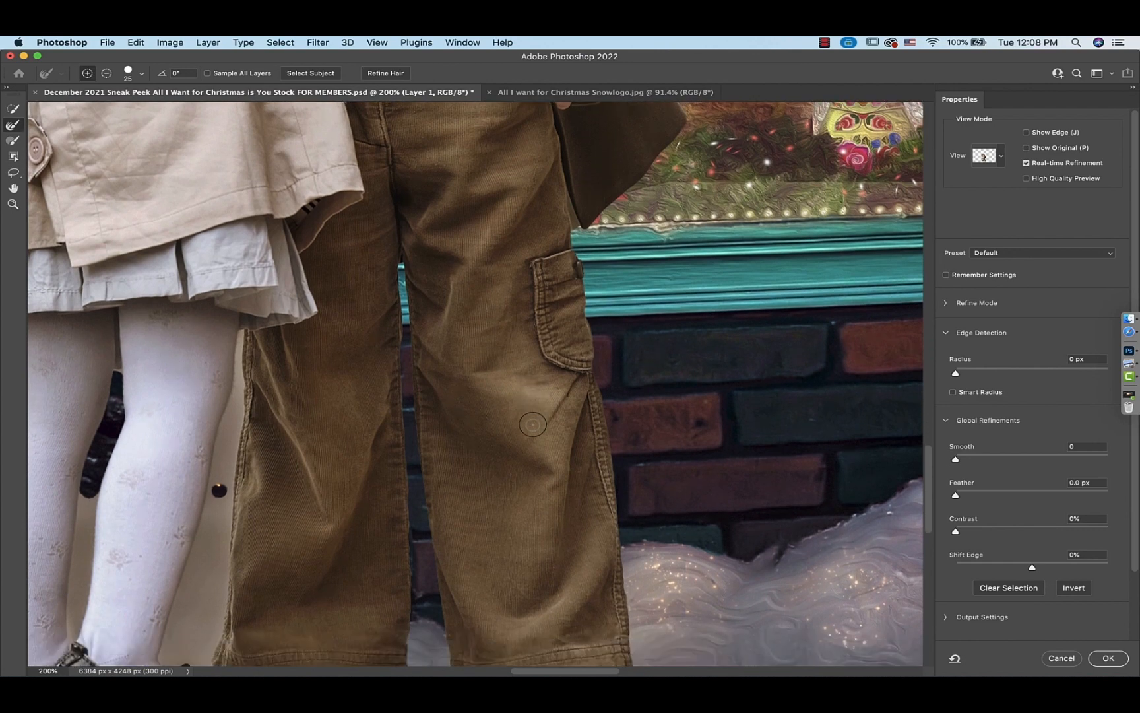
{"action": "scroll", "coordinate": [532, 424], "scroll_direction": "down", "scroll_amount": 2}
{"action": "scroll", "coordinate": [533, 424], "scroll_direction": "left", "scroll_amount": 5}
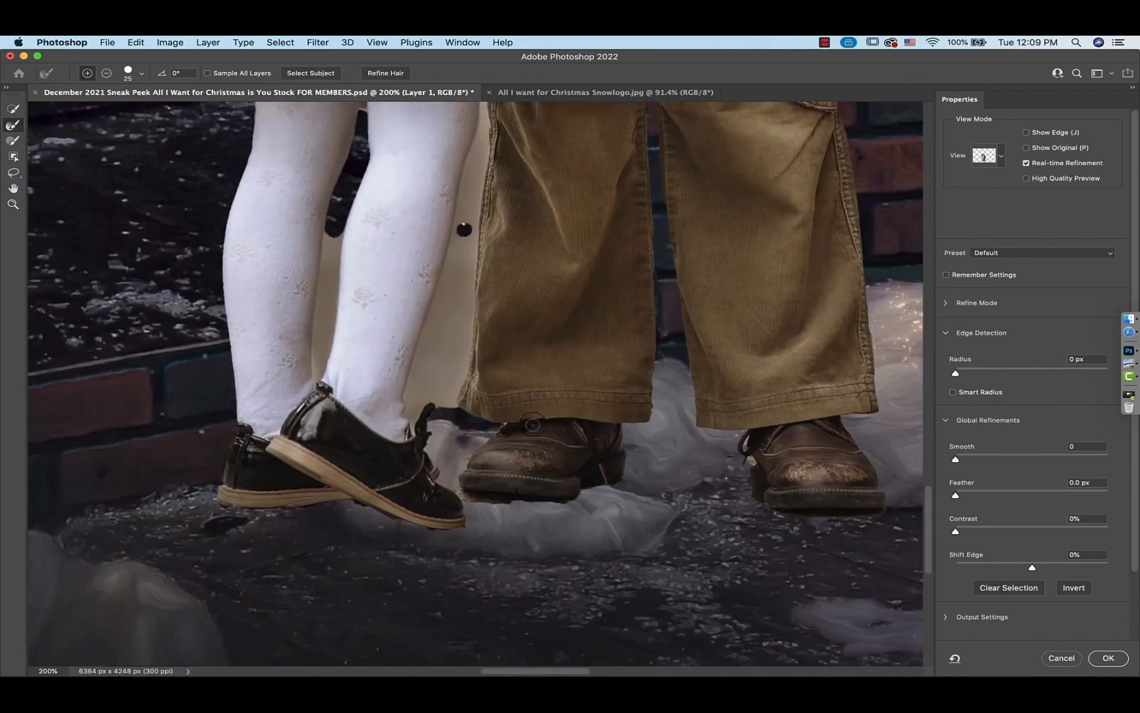
{"action": "scroll", "coordinate": [532, 425], "scroll_direction": "up", "scroll_amount": 4}
{"action": "scroll", "coordinate": [532, 425], "scroll_direction": "up", "scroll_amount": 8}
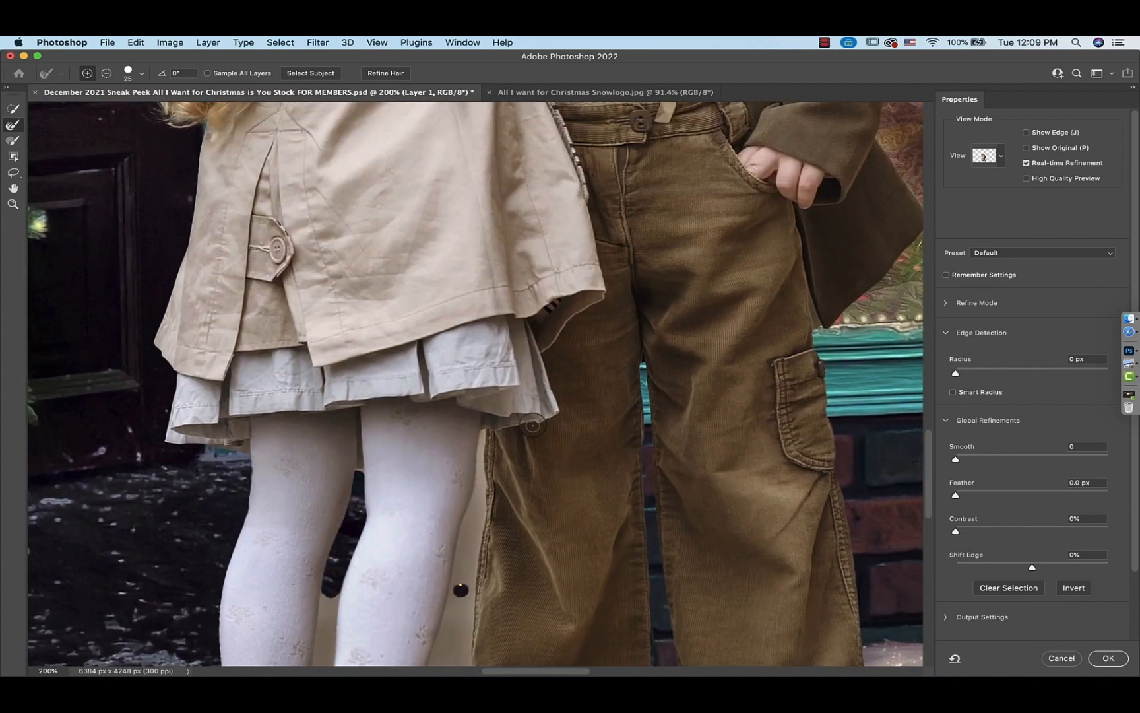
{"action": "scroll", "coordinate": [532, 424], "scroll_direction": "up", "scroll_amount": 10}
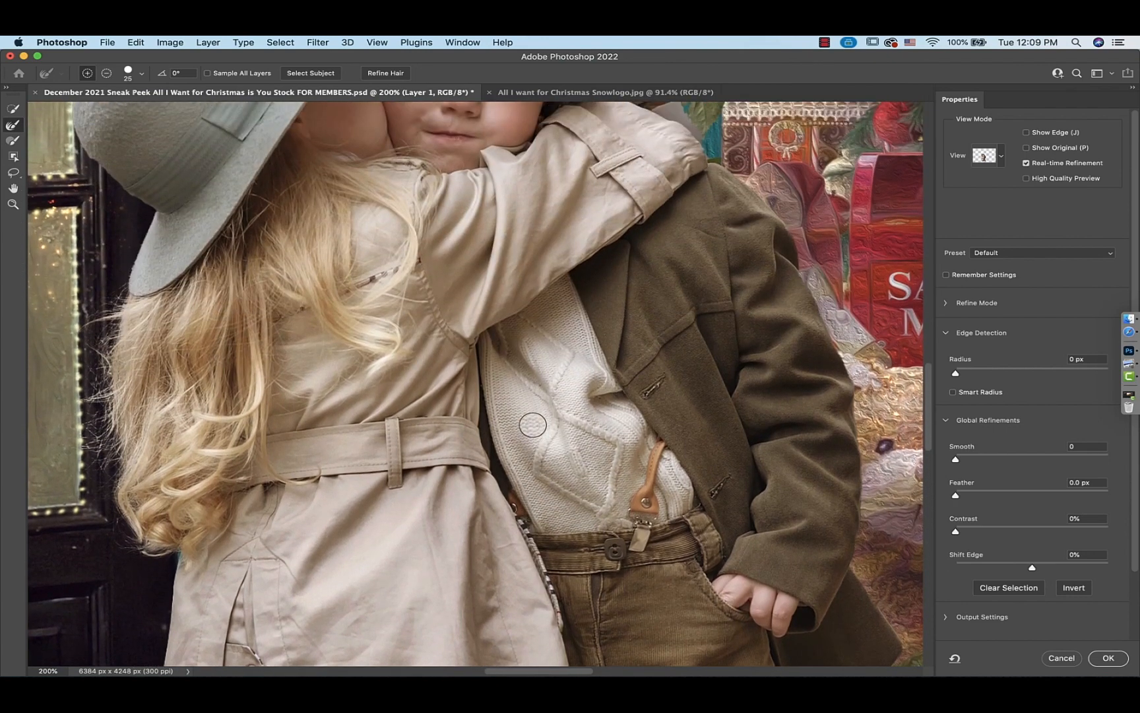
{"action": "scroll", "coordinate": [533, 424], "scroll_direction": "up", "scroll_amount": 6}
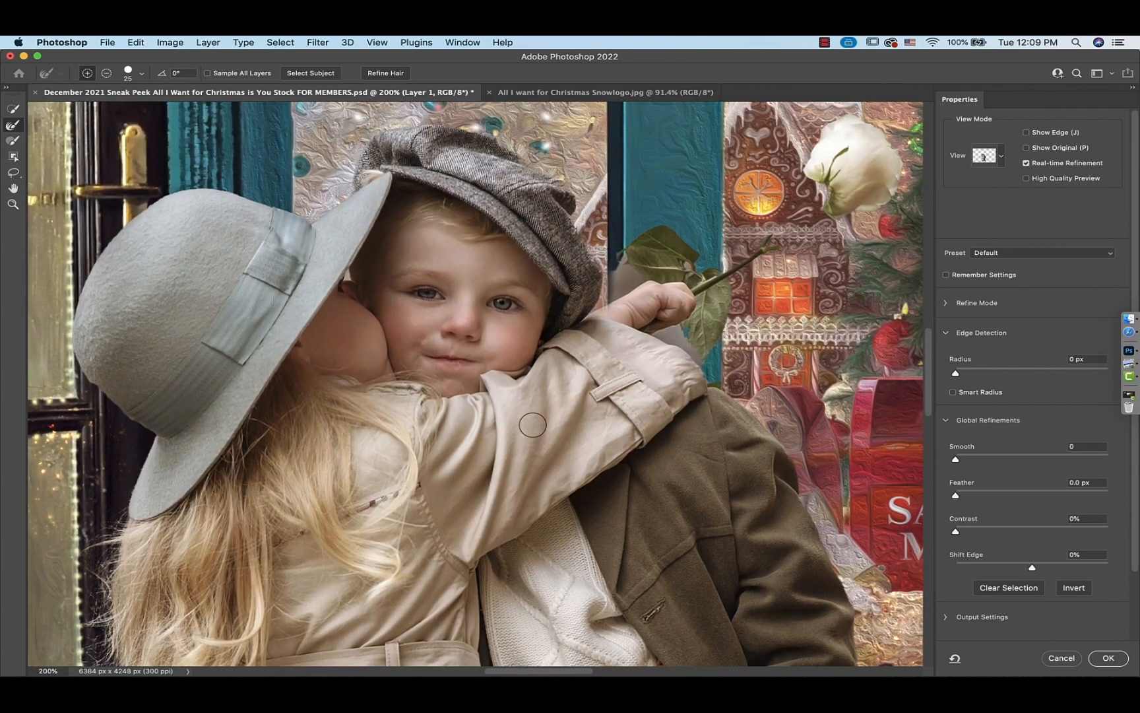
{"action": "scroll", "coordinate": [533, 425], "scroll_direction": "down", "scroll_amount": 6}
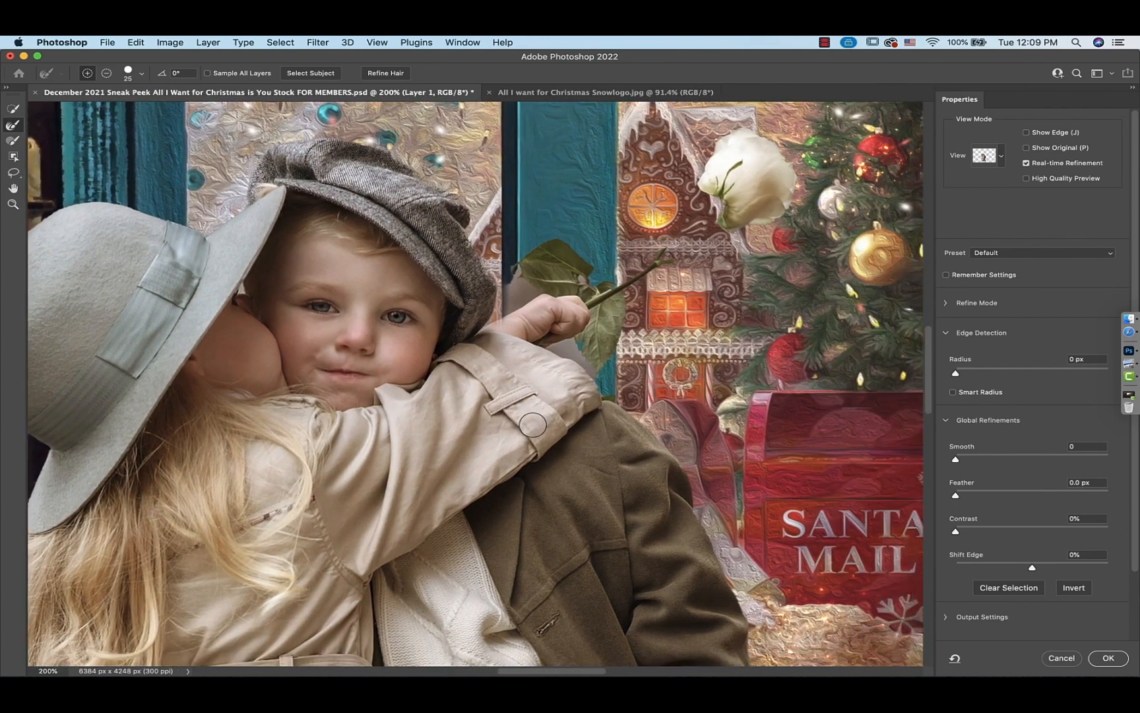
{"action": "scroll", "coordinate": [533, 425], "scroll_direction": "up", "scroll_amount": 3}
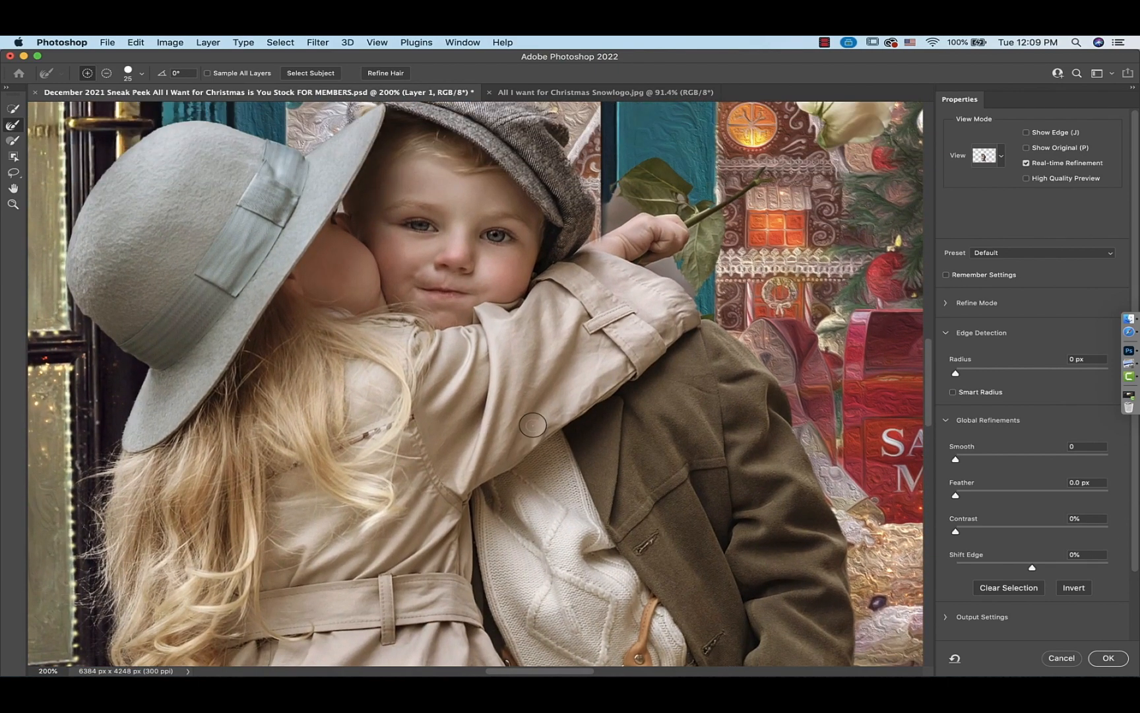
{"action": "scroll", "coordinate": [533, 425], "scroll_direction": "down", "scroll_amount": 2}
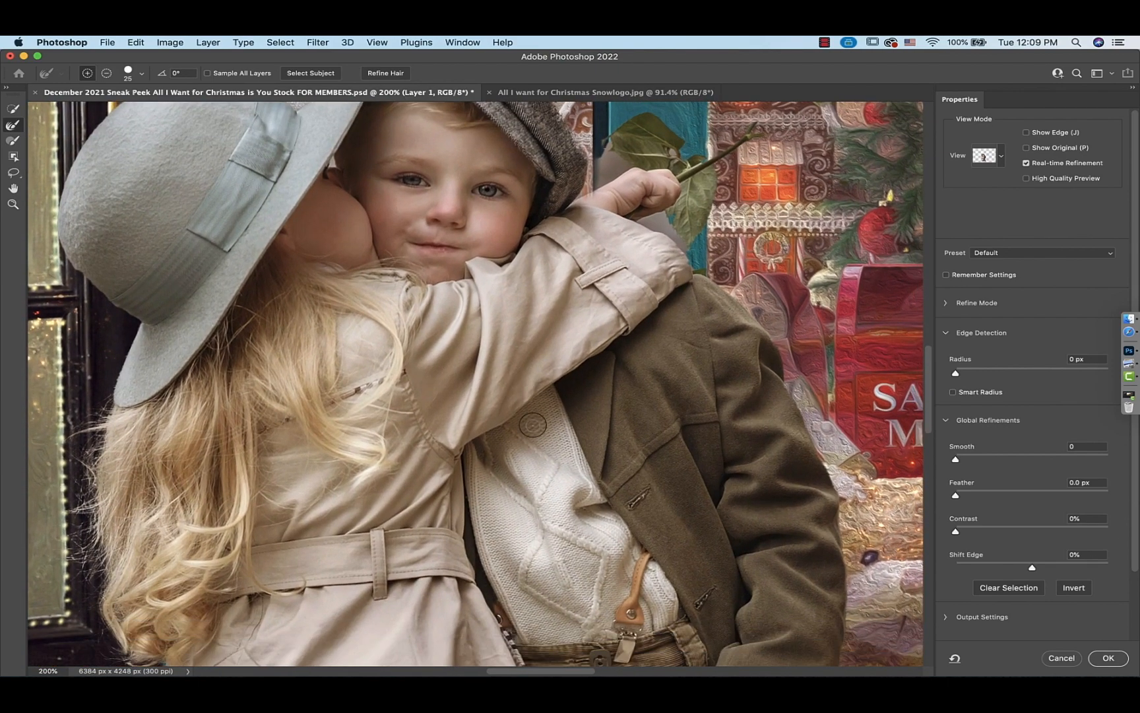
{"action": "scroll", "coordinate": [533, 425], "scroll_direction": "down", "scroll_amount": 10}
{"action": "scroll", "coordinate": [550, 425], "scroll_direction": "down", "scroll_amount": 8}
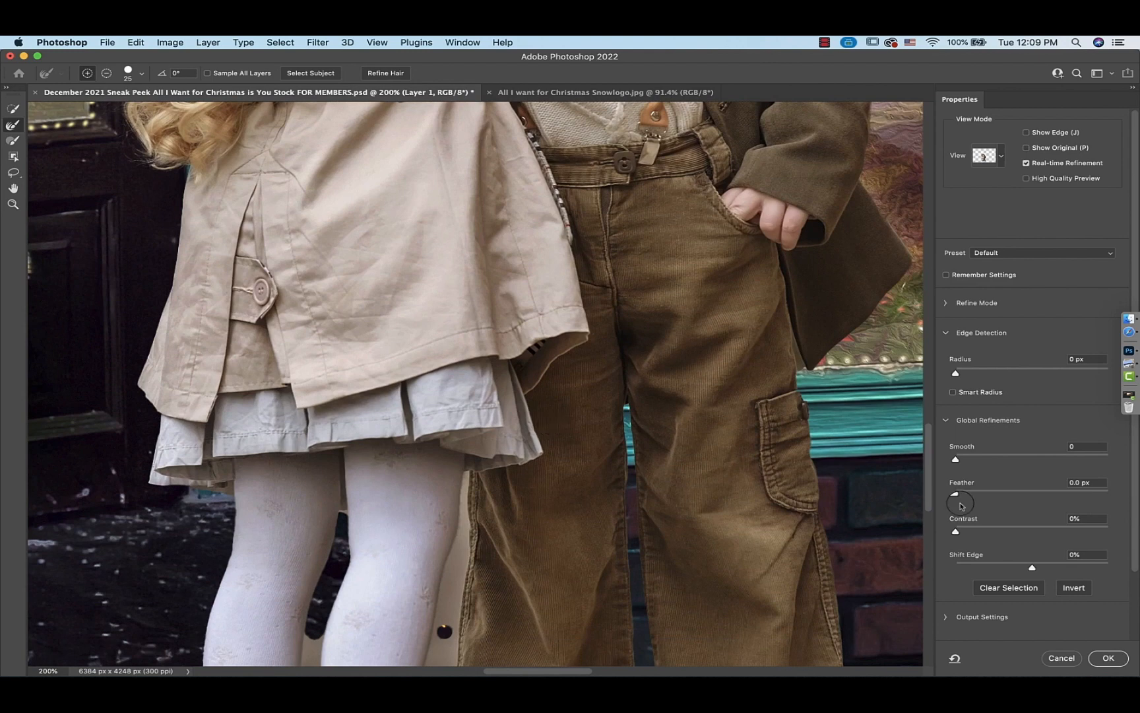
Set the output to Selection and apply the edge refinement
{"action": "scroll", "coordinate": [587, 536], "scroll_direction": "down", "scroll_amount": 12}
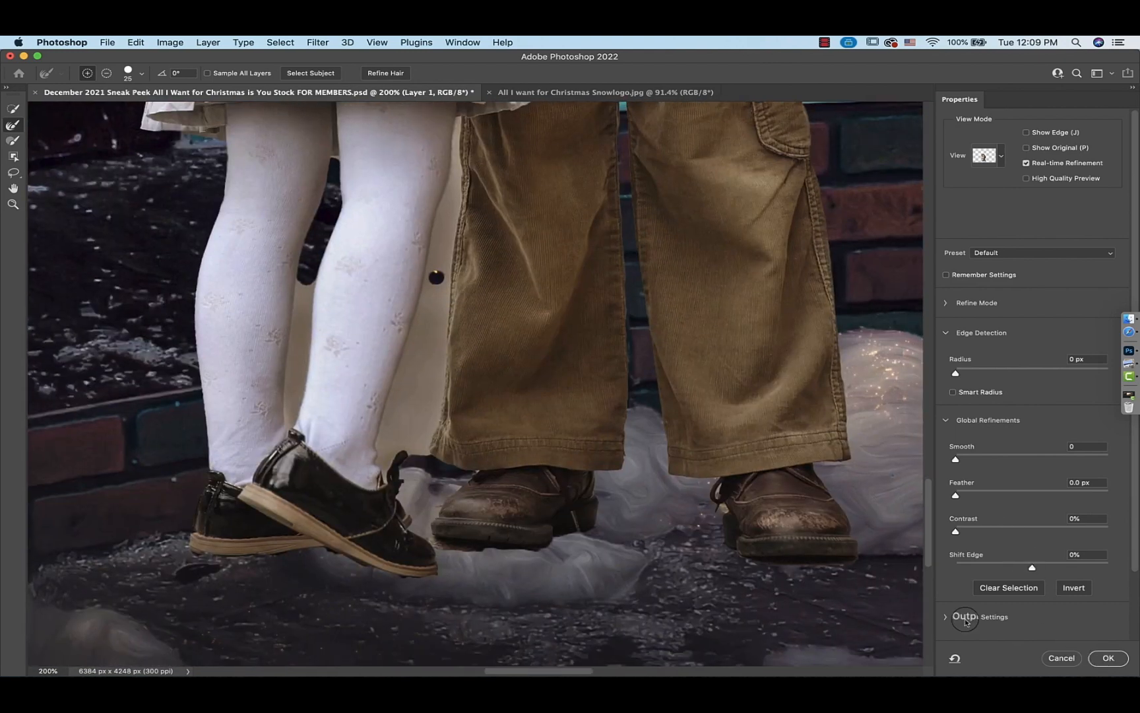
{"action": "scroll", "coordinate": [946, 620], "scroll_direction": "down", "scroll_amount": 3}
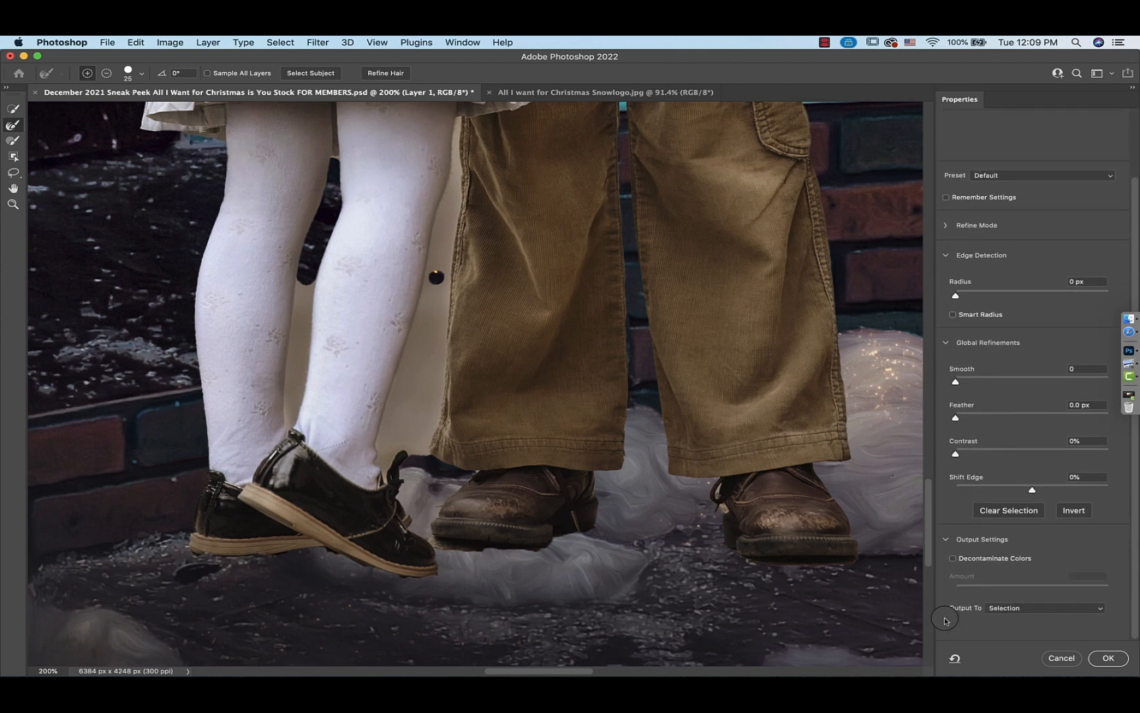
{"action": "left_click", "coordinate": [1097, 608]}
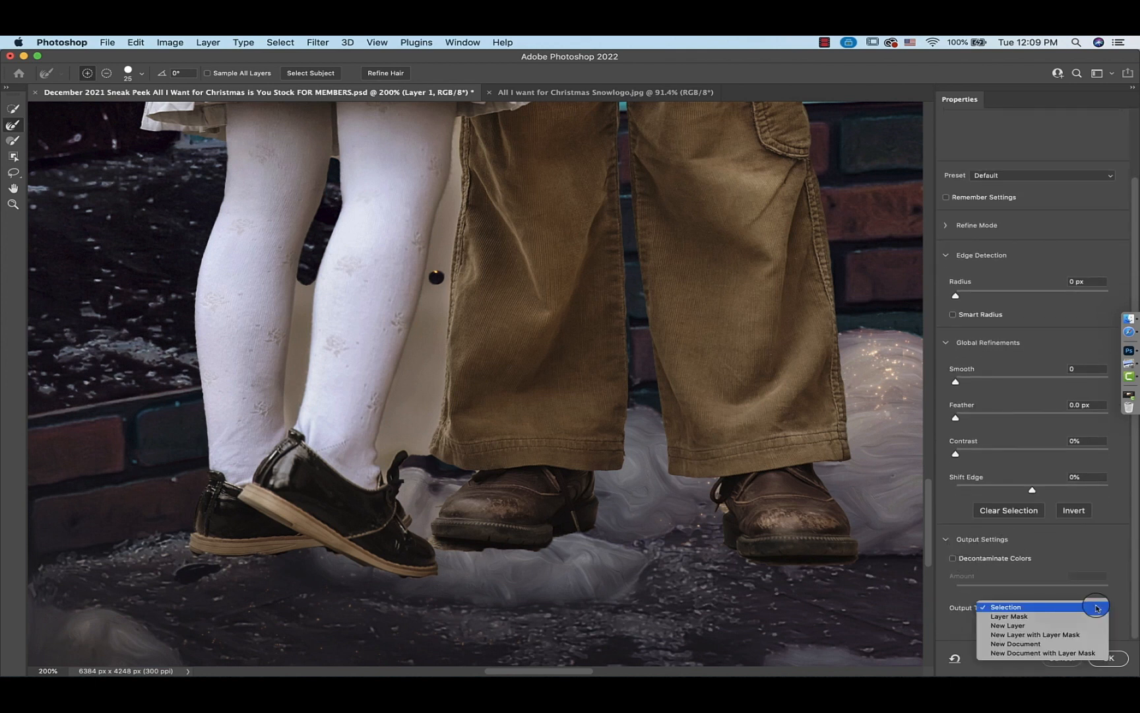
{"action": "left_click", "coordinate": [1009, 607]}
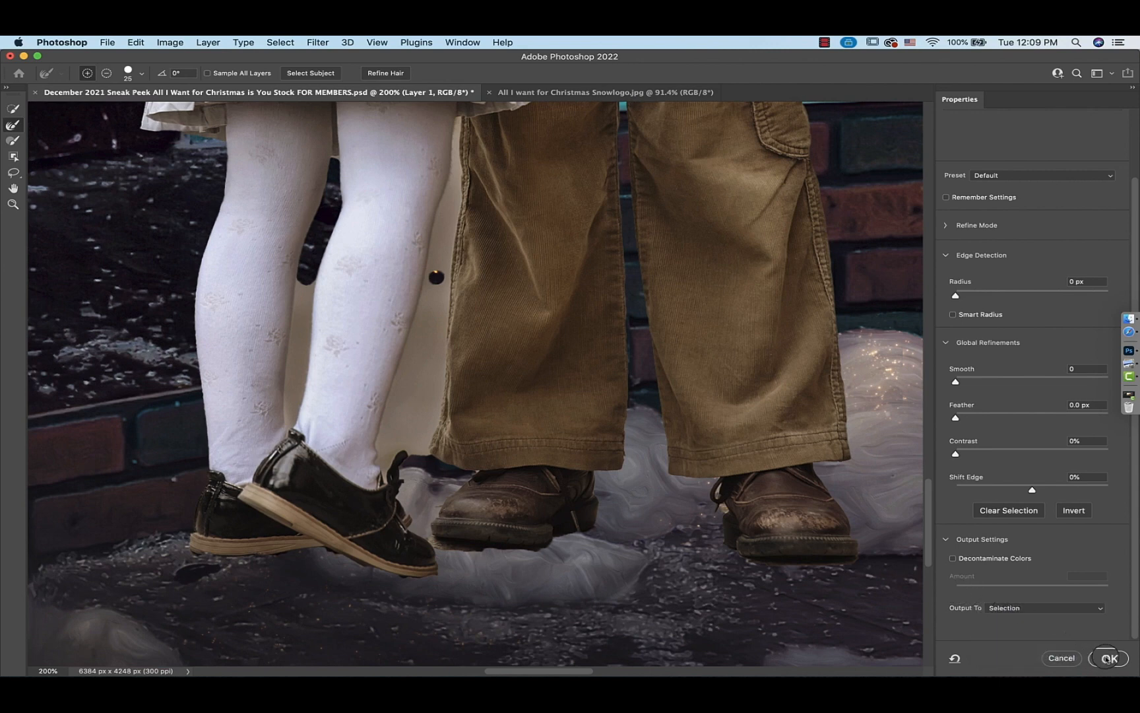
{"action": "left_click", "coordinate": [1109, 658]}
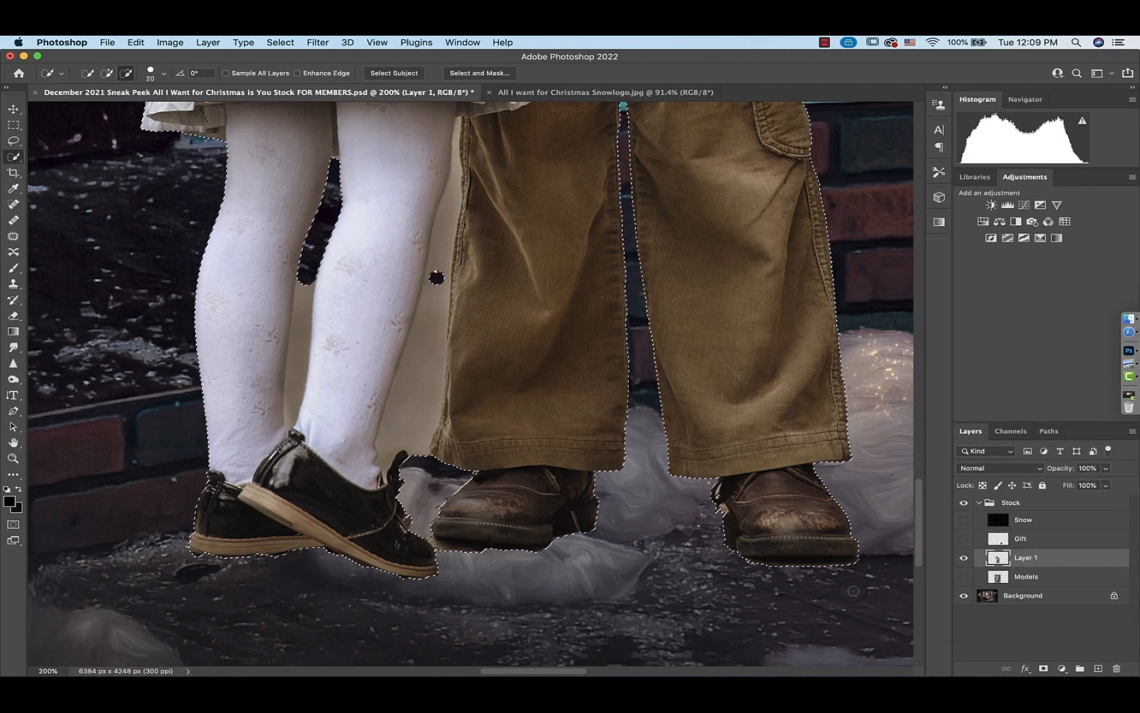
Copy the refined selection onto a new layer, then hide and select the earlier Layer 1 cut-out
{"action": "key", "text": "super+j"}
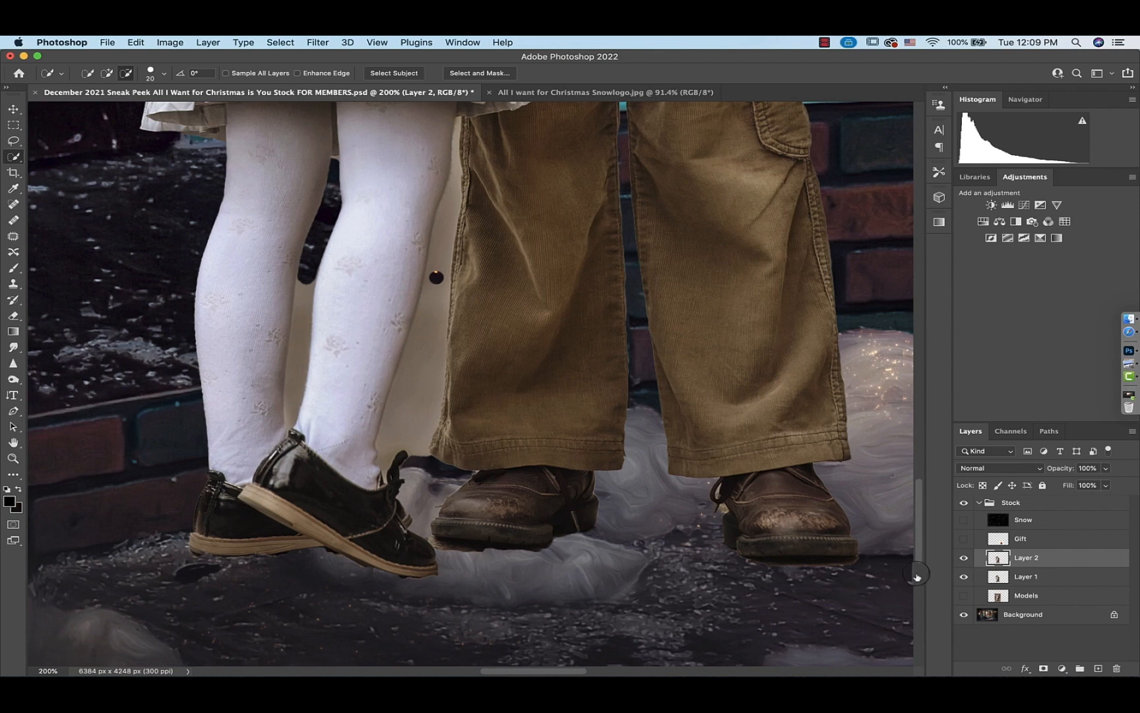
{"action": "left_click", "coordinate": [964, 577]}
{"action": "scroll", "coordinate": [551, 522], "scroll_direction": "up", "scroll_amount": 5}
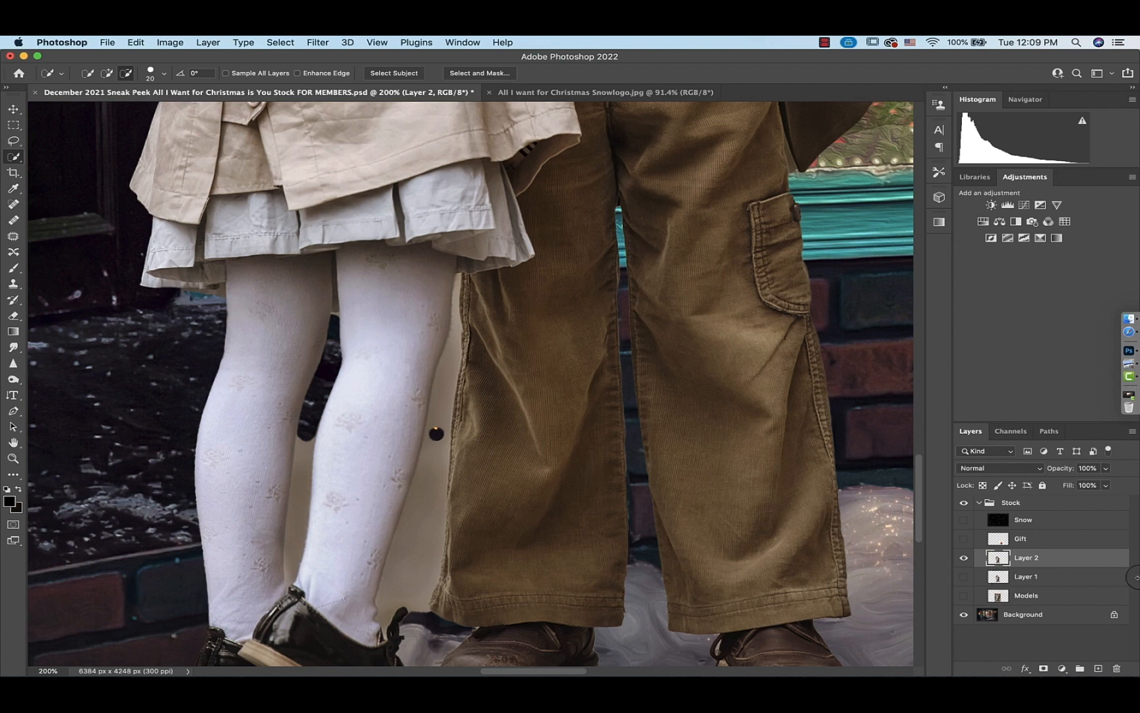
{"action": "left_click", "coordinate": [998, 579]}
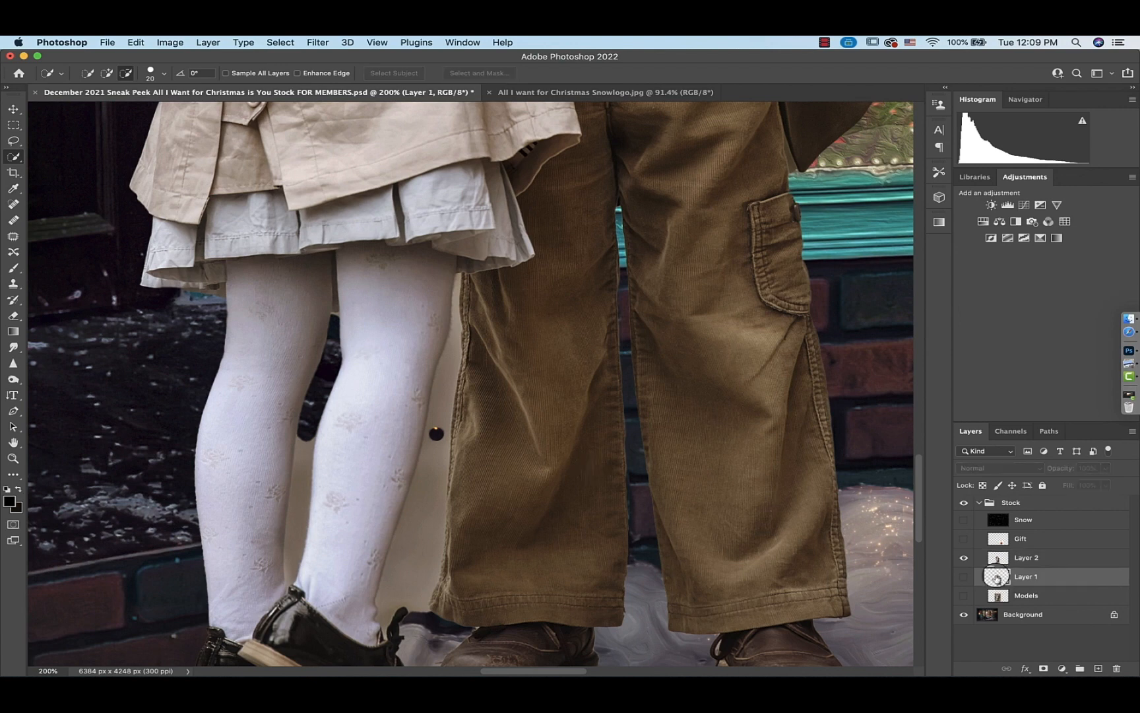
Delete the earlier Layer 1 cut-out and the original Models layer
{"action": "key", "text": "Delete"}
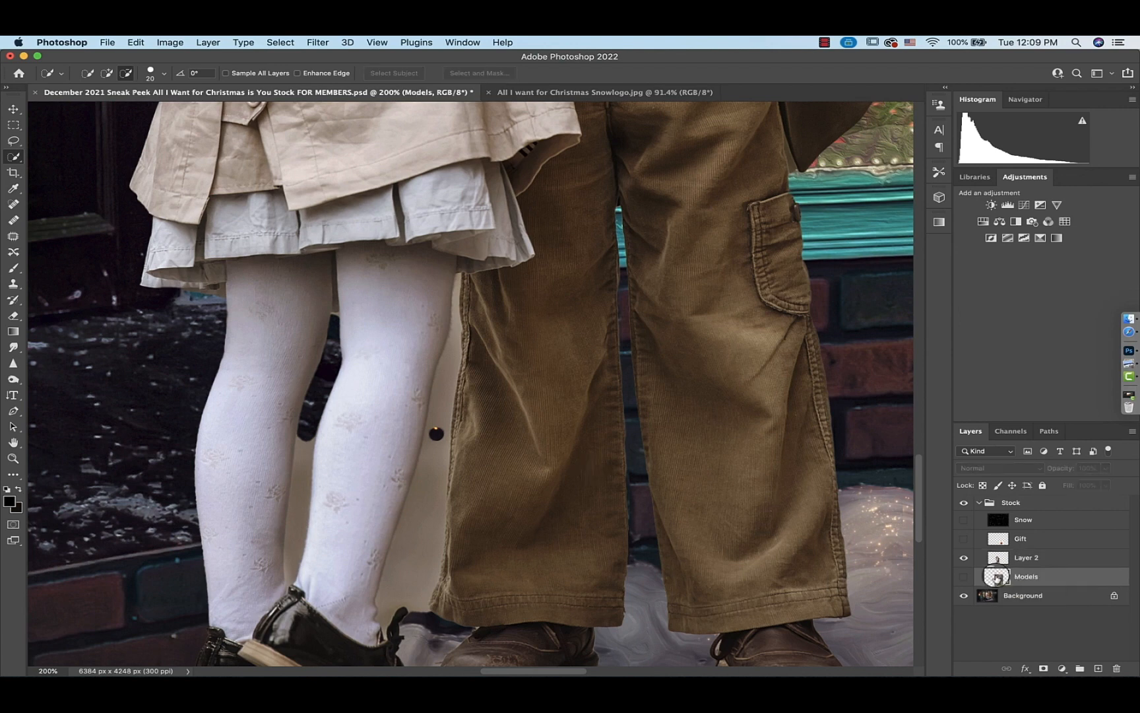
{"action": "key", "text": "Delete"}
Add a layer mask to Layer 2 and set up a soft round brush for painting it
{"action": "scroll", "coordinate": [599, 485], "scroll_direction": "up", "scroll_amount": 10}
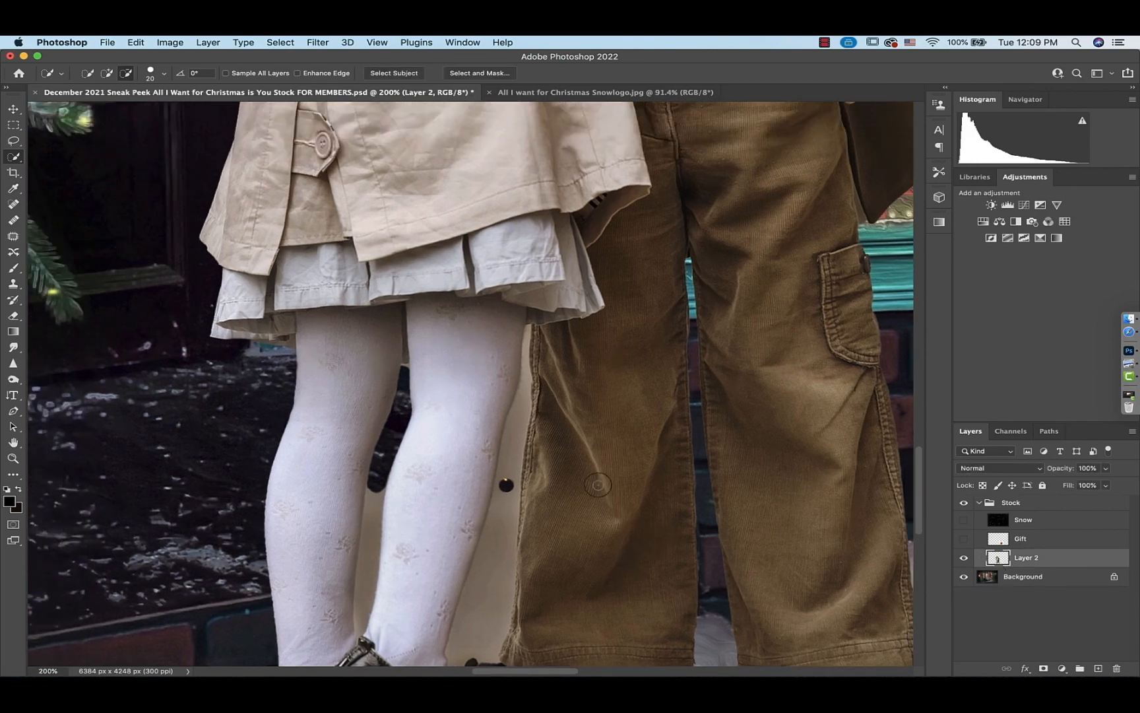
{"action": "scroll", "coordinate": [598, 485], "scroll_direction": "up", "scroll_amount": 5}
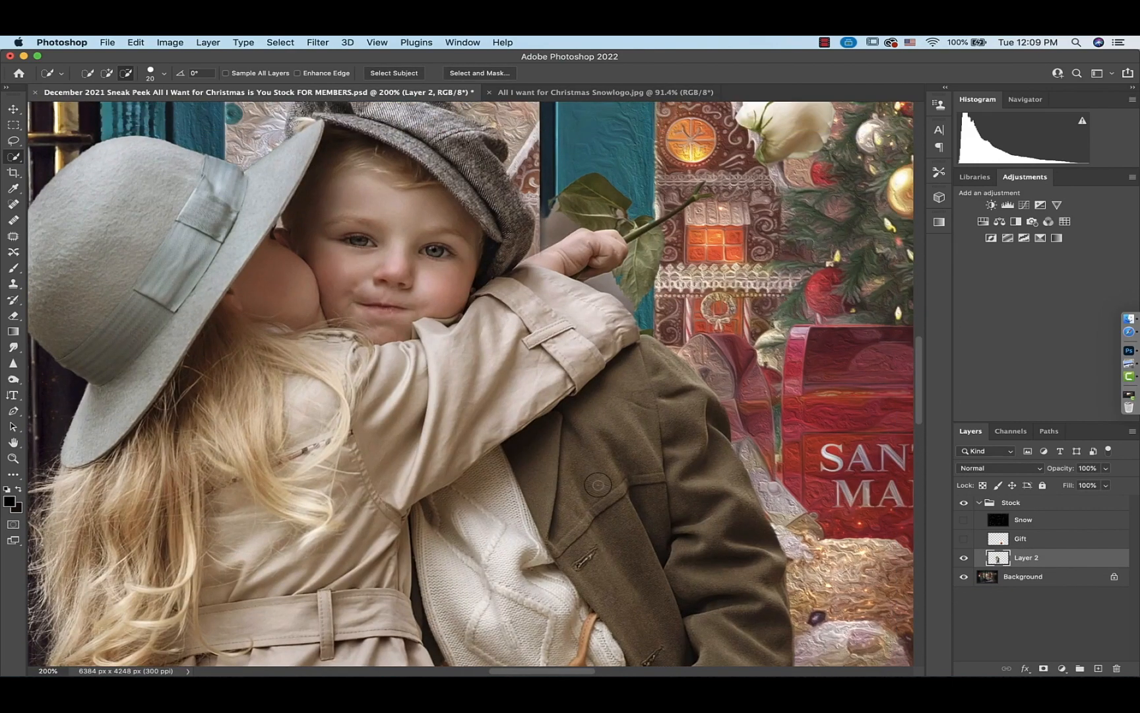
{"action": "scroll", "coordinate": [598, 485], "scroll_direction": "up", "scroll_amount": 5}
{"action": "scroll", "coordinate": [598, 485], "scroll_direction": "left", "scroll_amount": 4}
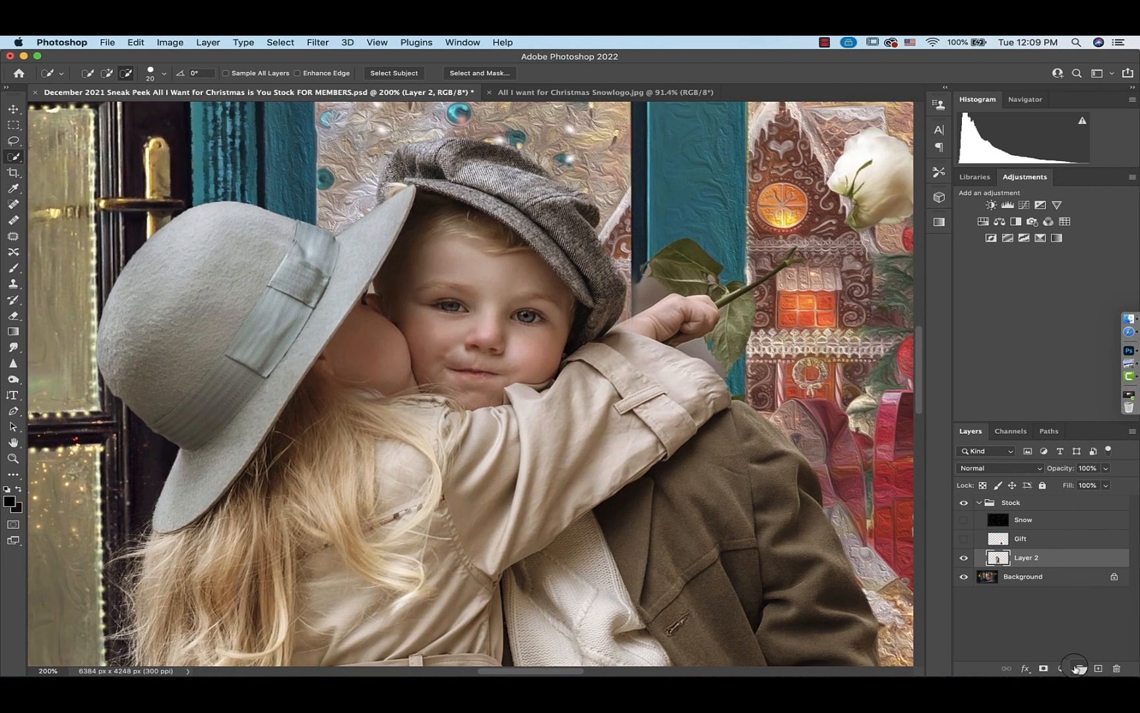
{"action": "left_click", "coordinate": [1043, 668]}
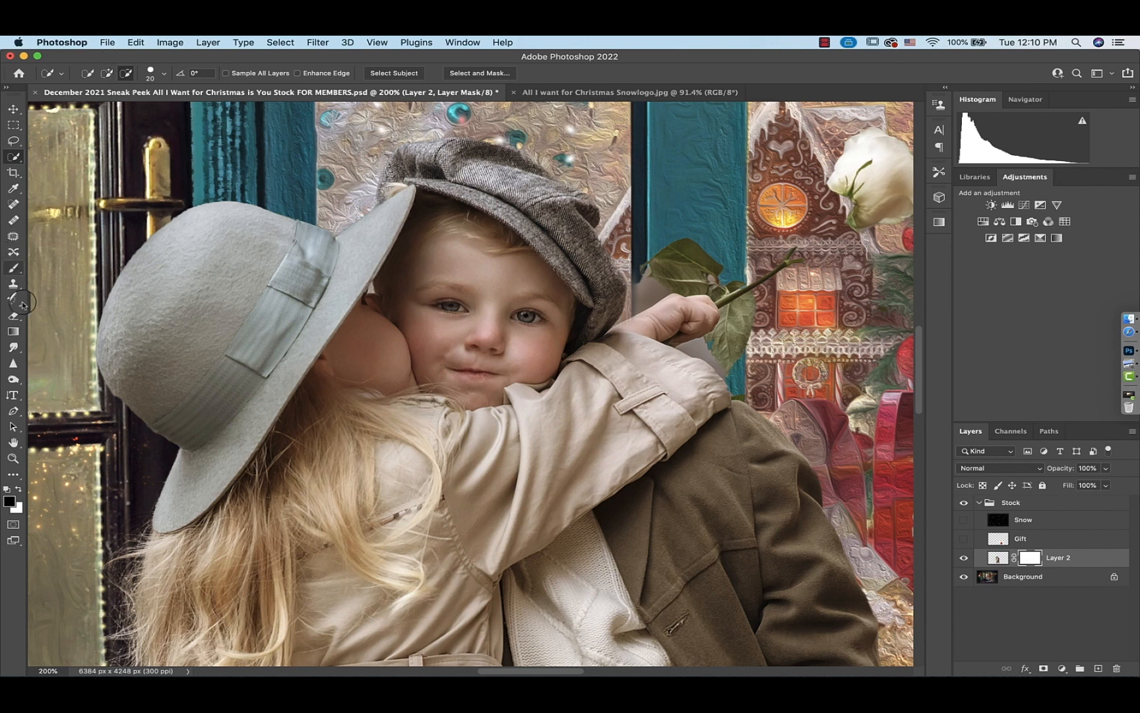
{"action": "key", "text": "b"}
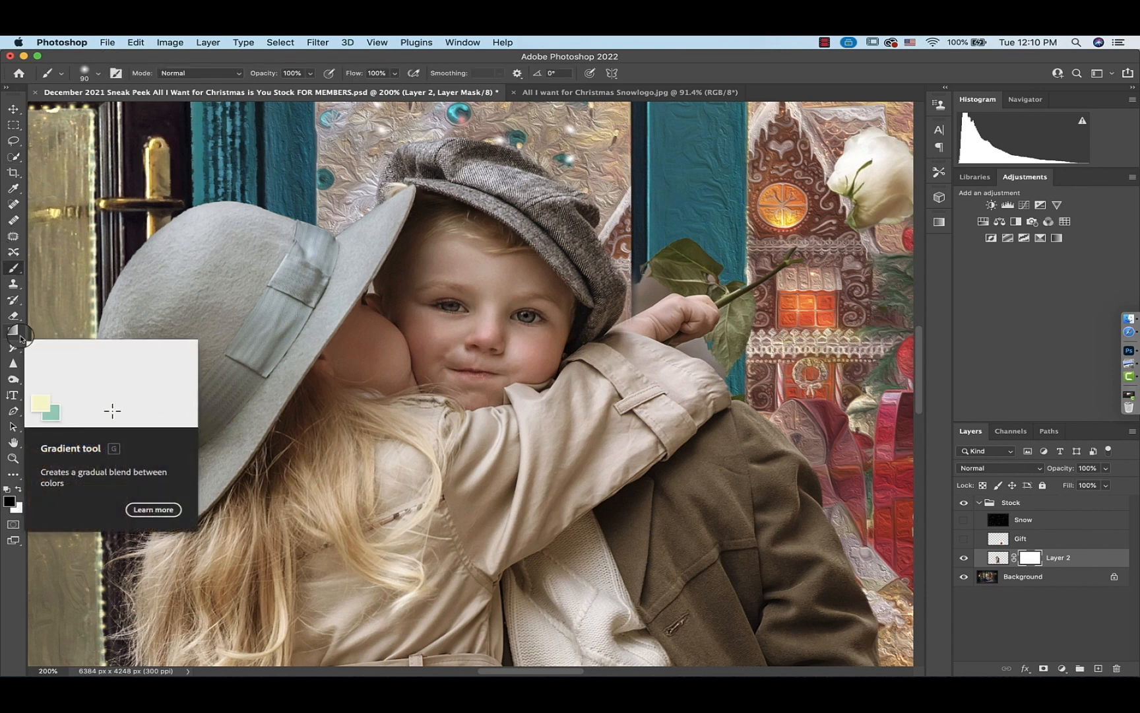
{"action": "left_click", "coordinate": [97, 73]}
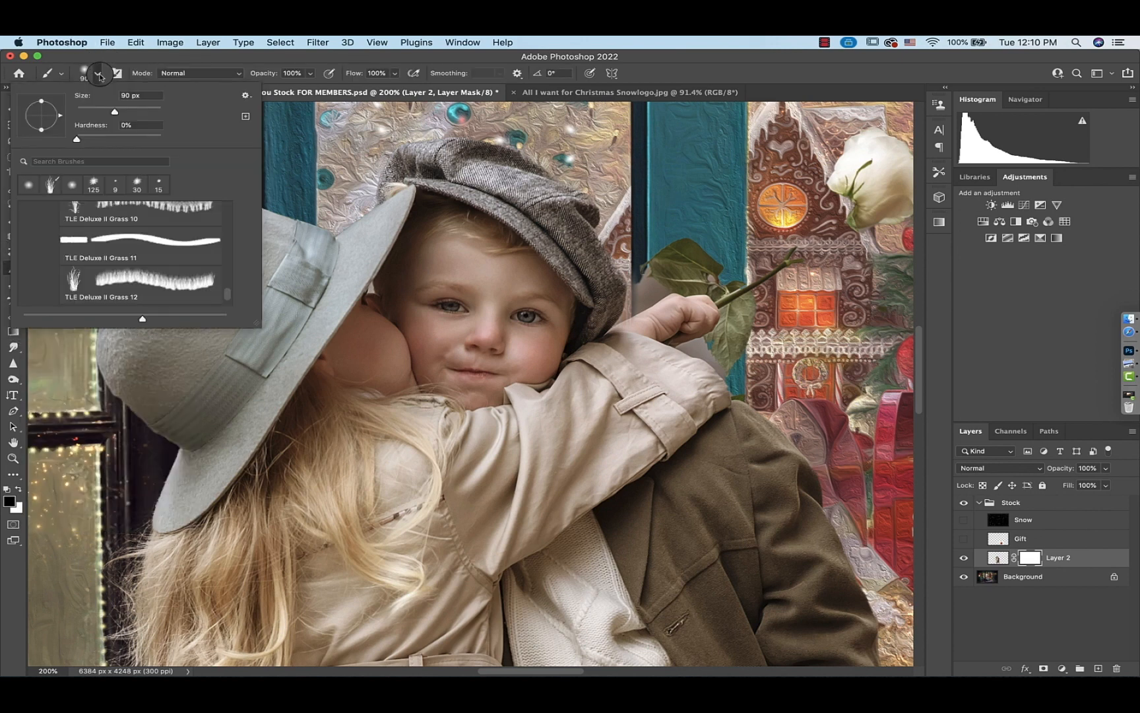
{"action": "scroll", "coordinate": [140, 251], "scroll_direction": "up", "scroll_amount": 5}
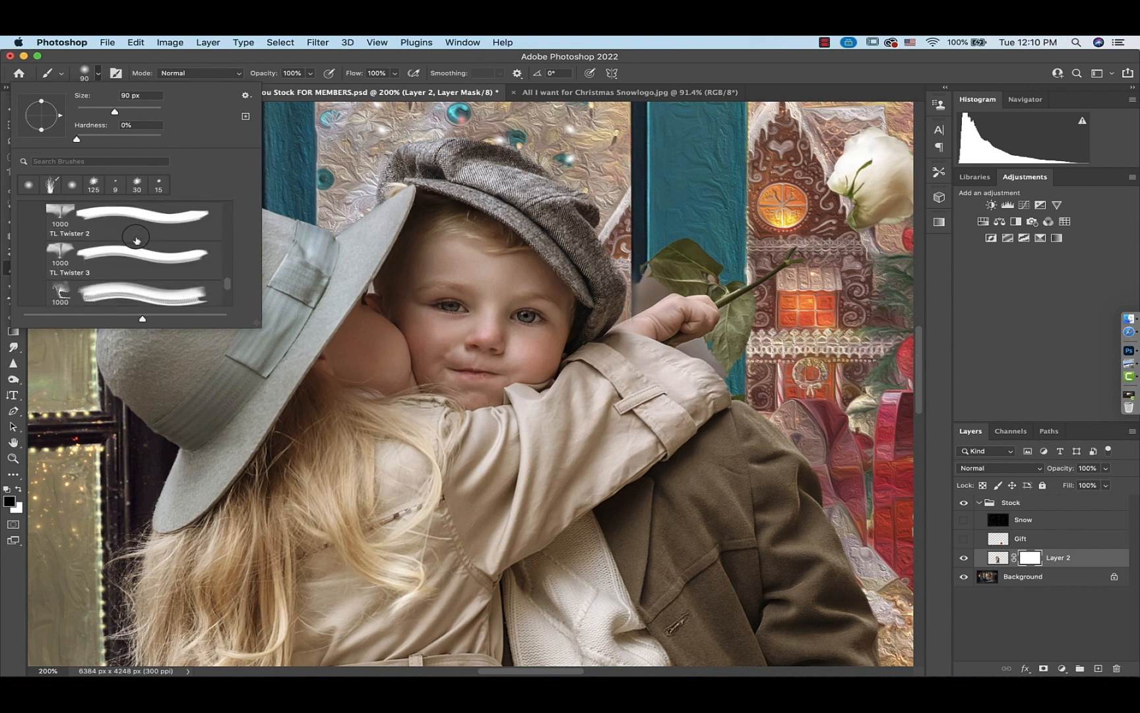
{"action": "left_click", "coordinate": [30, 187]}
{"action": "left_click_drag", "start_coordinate": [119, 139], "coordinate": [199, 139]}
{"action": "left_click", "coordinate": [97, 73]}
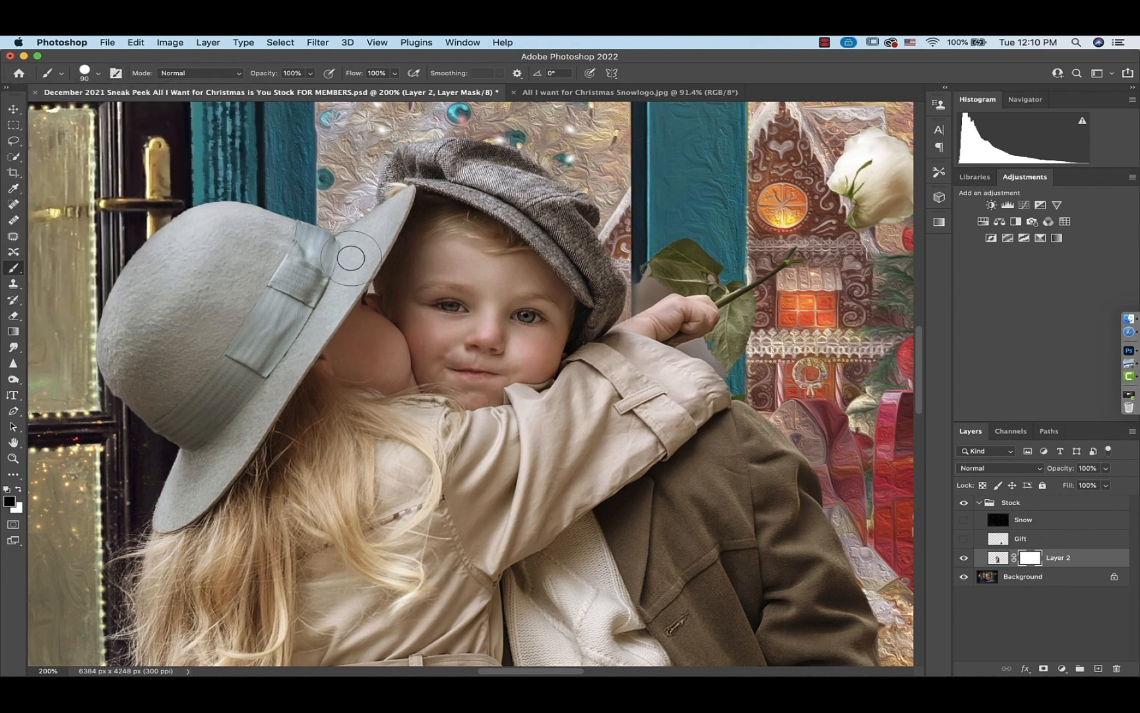
Reduce the brush size and mask out the background gap between the girl's hat brim and the boy's ear
{"action": "scroll", "coordinate": [352, 259], "scroll_direction": "up", "scroll_amount": 5}
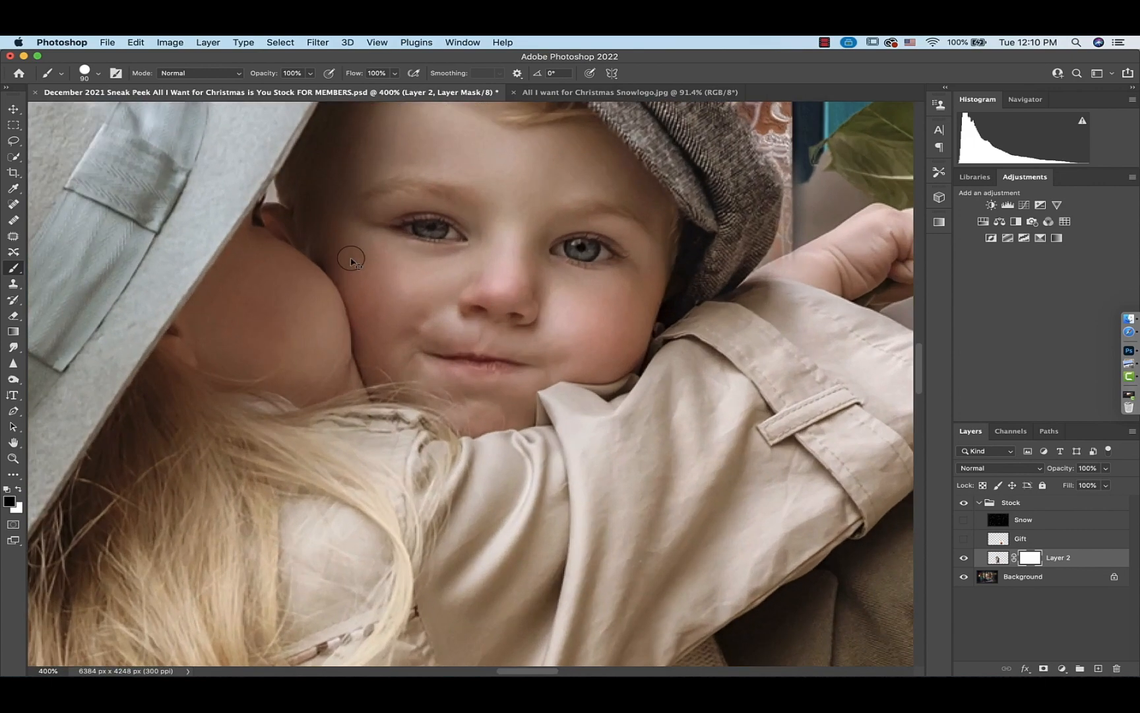
{"action": "scroll", "coordinate": [351, 259], "scroll_direction": "up", "scroll_amount": 5}
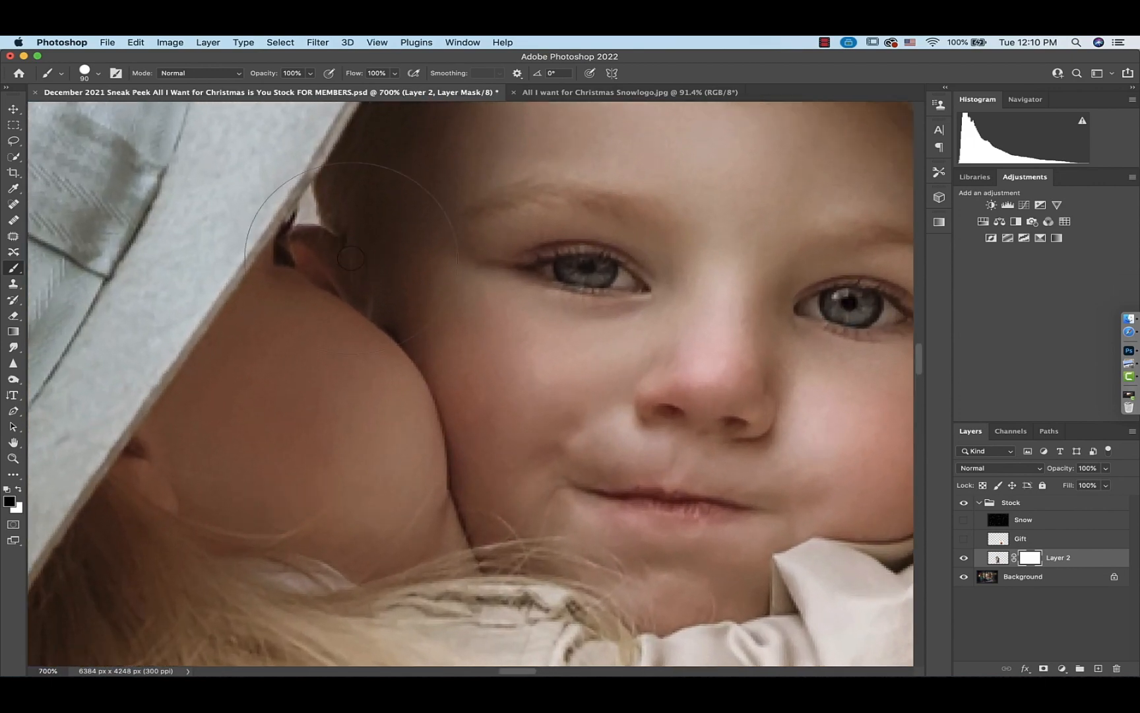
{"action": "key", "text": "bracketleft"}
{"action": "key", "text": "bracketleft"}
{"action": "key", "text": "bracketleft"}
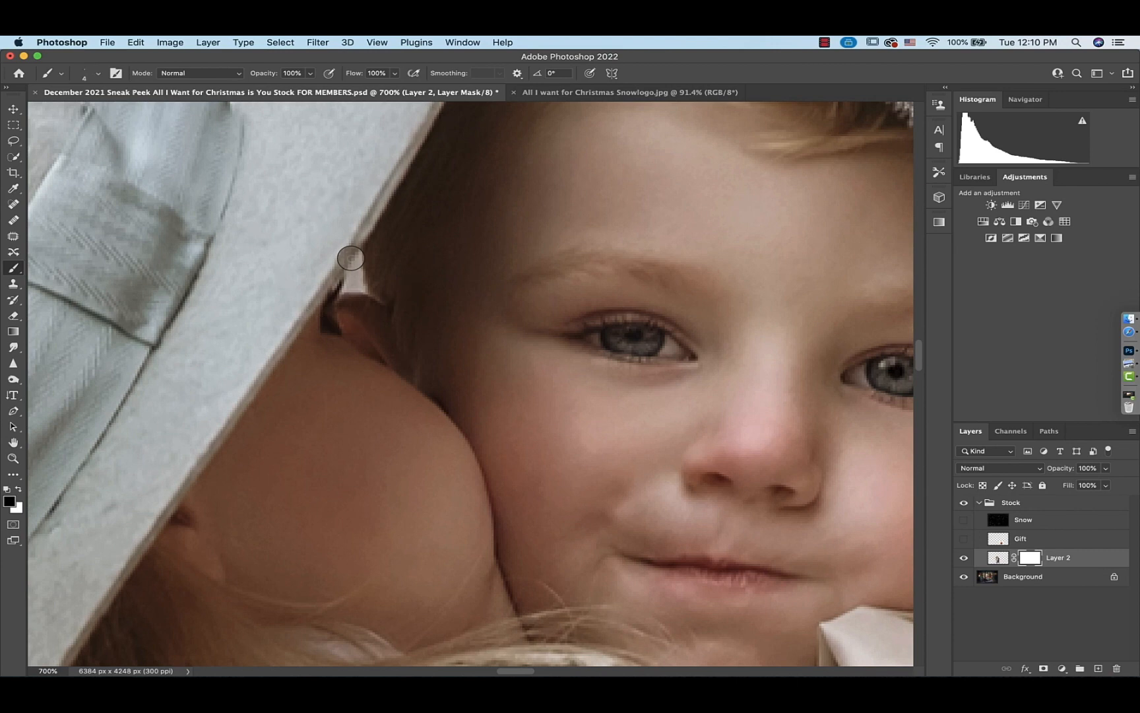
{"action": "left_click_drag", "start_coordinate": [357, 259], "coordinate": [348, 279]}
Mask out the grey background strip between the boy's cap and his raised hand
{"action": "scroll", "coordinate": [345, 288], "scroll_direction": "up", "scroll_amount": 5}
{"action": "scroll", "coordinate": [345, 288], "scroll_direction": "right", "scroll_amount": 10}
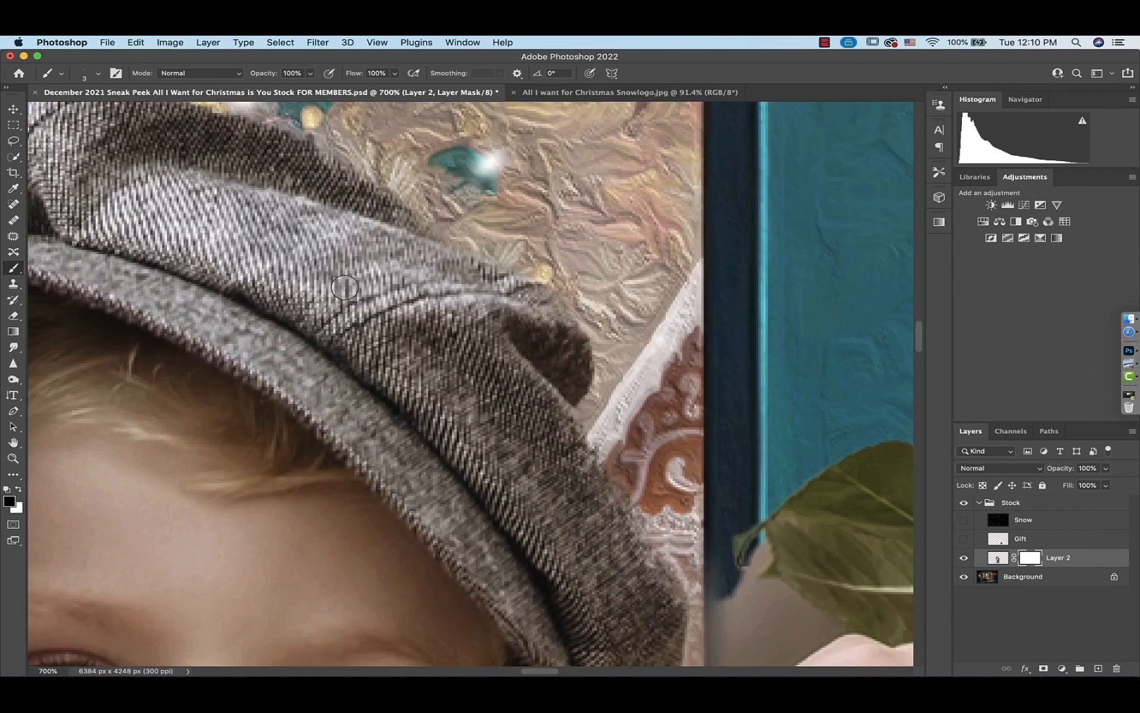
{"action": "scroll", "coordinate": [345, 288], "scroll_direction": "down", "scroll_amount": 5}
{"action": "scroll", "coordinate": [344, 288], "scroll_direction": "right", "scroll_amount": 8}
{"action": "scroll", "coordinate": [345, 288], "scroll_direction": "up", "scroll_amount": 2}
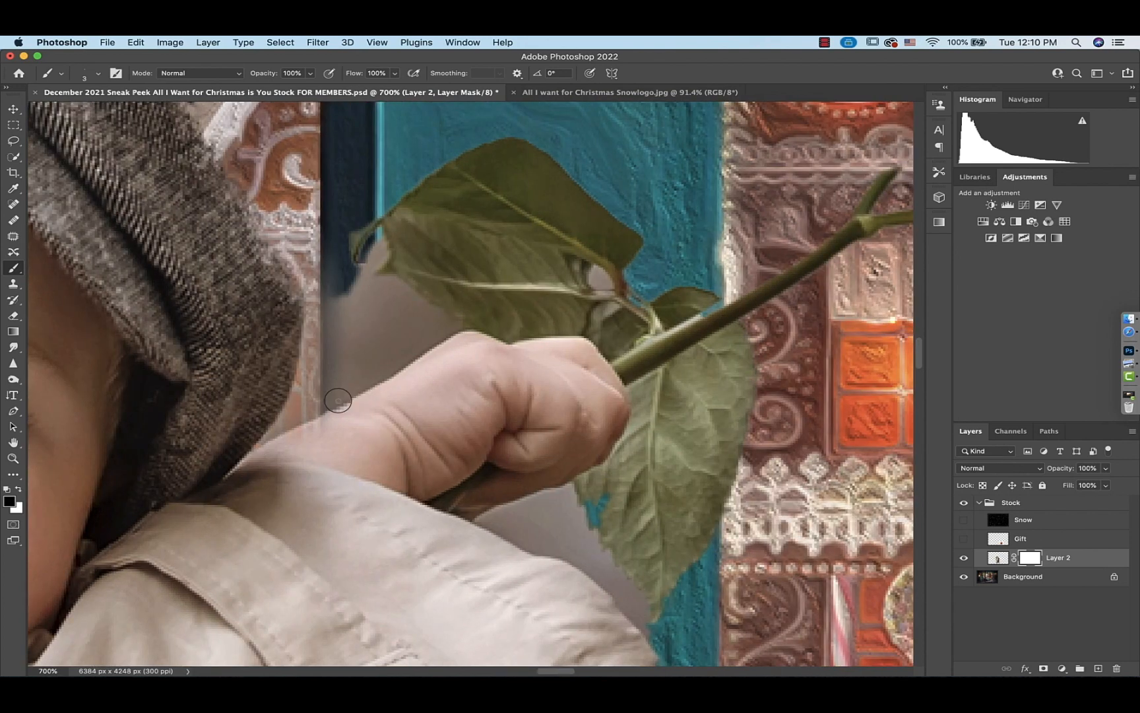
{"action": "mouse_move", "coordinate": [386, 374]}
{"action": "left_mouse_down"}
{"action": "mouse_move", "coordinate": [293, 418]}
{"action": "mouse_move", "coordinate": [316, 434]}
{"action": "mouse_move", "coordinate": [267, 437]}
{"action": "mouse_move", "coordinate": [309, 367]}
{"action": "mouse_move", "coordinate": [305, 396]}
{"action": "mouse_move", "coordinate": [444, 313]}
{"action": "mouse_move", "coordinate": [307, 381]}
{"action": "mouse_move", "coordinate": [312, 276]}
{"action": "mouse_move", "coordinate": [262, 201]}
{"action": "mouse_move", "coordinate": [325, 259]}
{"action": "mouse_move", "coordinate": [338, 324]}
{"action": "mouse_move", "coordinate": [325, 367]}
{"action": "mouse_move", "coordinate": [456, 290]}
{"action": "mouse_move", "coordinate": [396, 337]}
{"action": "mouse_move", "coordinate": [345, 351]}
{"action": "mouse_move", "coordinate": [383, 309]}
{"action": "mouse_move", "coordinate": [356, 276]}
{"action": "mouse_move", "coordinate": [362, 225]}
{"action": "mouse_move", "coordinate": [380, 266]}
{"action": "left_mouse_up"}
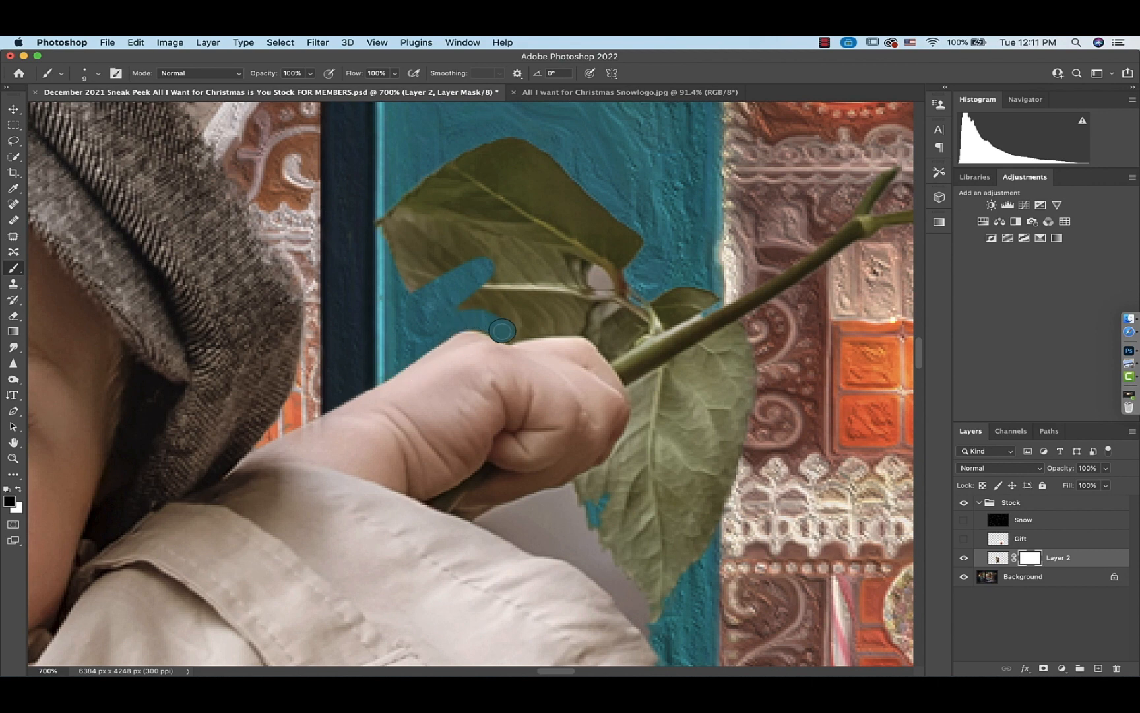
Mask out the grey background around the boy's fist and along the rose stem
{"action": "left_click_drag", "start_coordinate": [502, 331], "coordinate": [544, 327]}
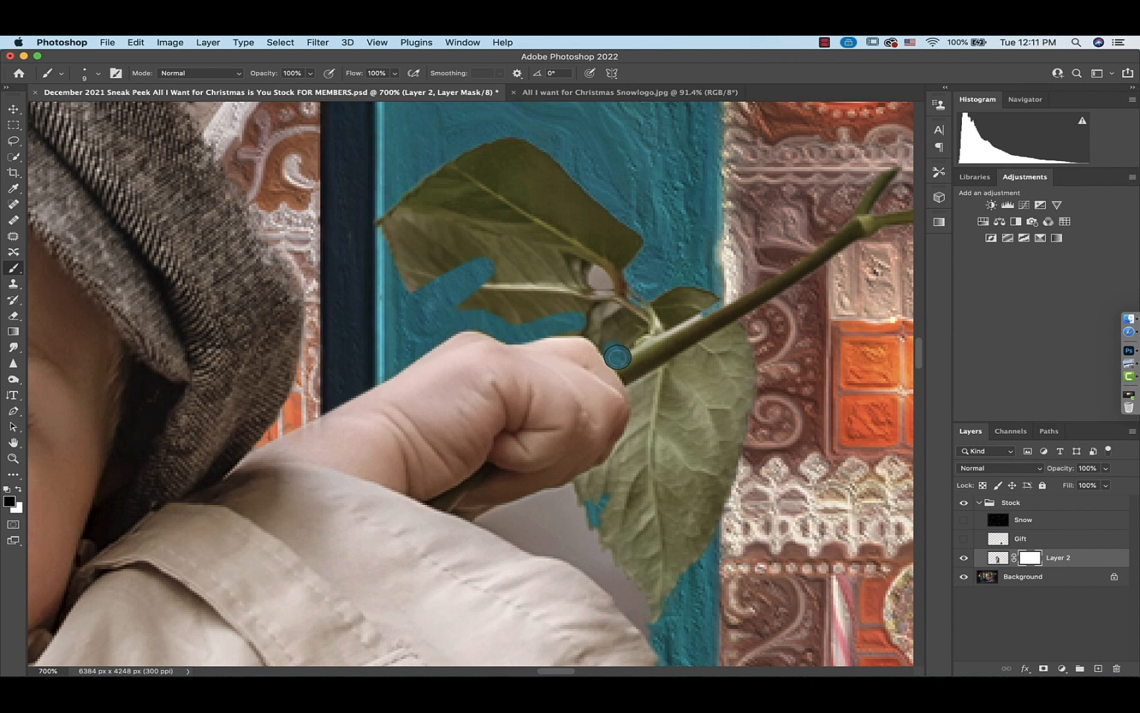
{"action": "mouse_move", "coordinate": [617, 357]}
{"action": "left_mouse_down"}
{"action": "mouse_move", "coordinate": [642, 419]}
{"action": "mouse_move", "coordinate": [624, 451]}
{"action": "mouse_move", "coordinate": [529, 504]}
{"action": "left_mouse_up"}
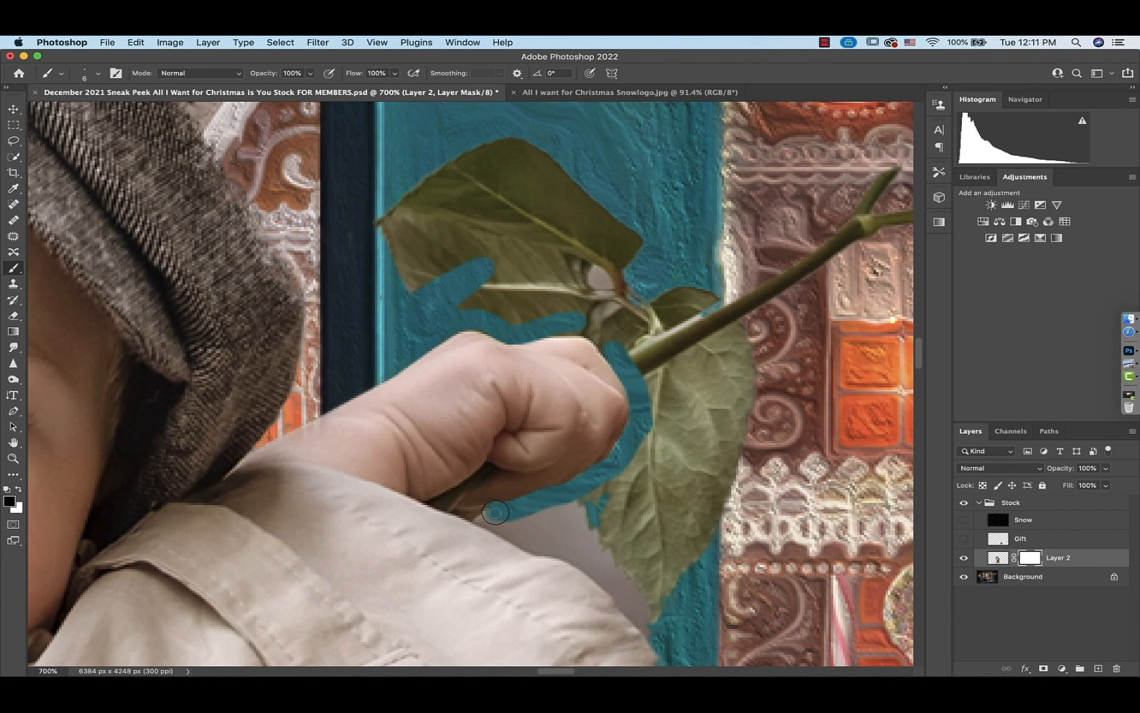
{"action": "left_click_drag", "start_coordinate": [482, 521], "coordinate": [604, 574]}
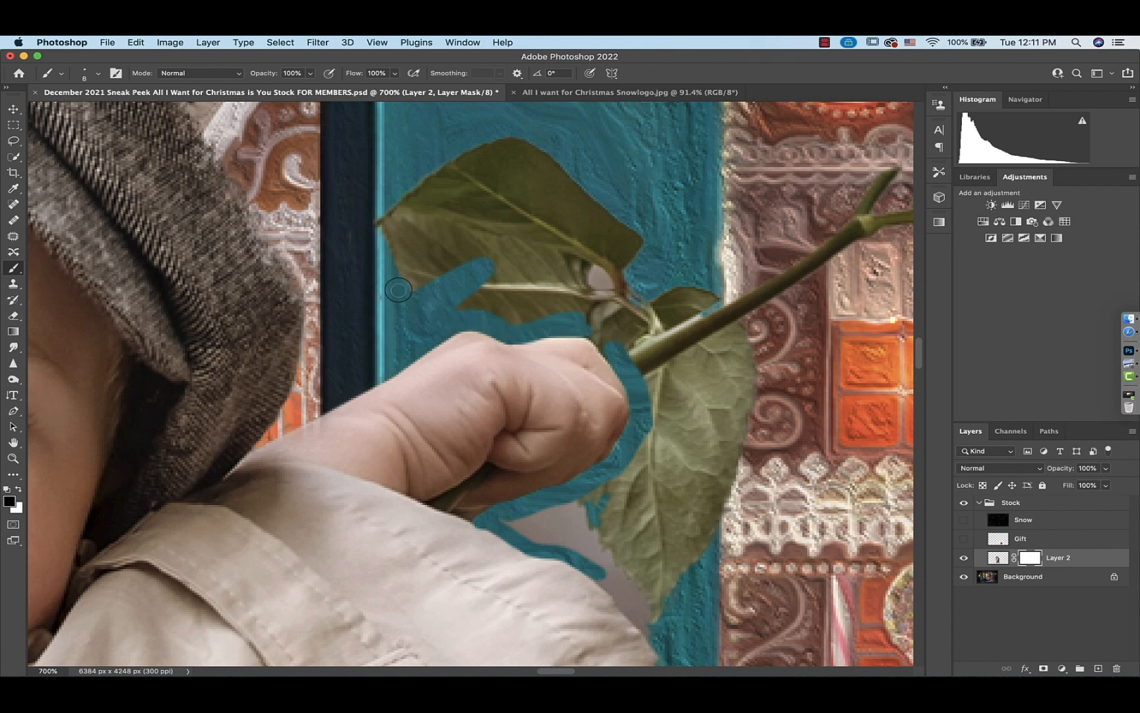
Mask out the rose leaves and stem held in the boy's hand
{"action": "mouse_move", "coordinate": [398, 289]}
{"action": "left_mouse_down"}
{"action": "mouse_move", "coordinate": [503, 221]}
{"action": "mouse_move", "coordinate": [423, 253]}
{"action": "mouse_move", "coordinate": [392, 215]}
{"action": "mouse_move", "coordinate": [429, 161]}
{"action": "mouse_move", "coordinate": [556, 159]}
{"action": "mouse_move", "coordinate": [619, 259]}
{"action": "mouse_move", "coordinate": [488, 203]}
{"action": "mouse_move", "coordinate": [448, 209]}
{"action": "mouse_move", "coordinate": [464, 263]}
{"action": "mouse_move", "coordinate": [478, 288]}
{"action": "mouse_move", "coordinate": [528, 305]}
{"action": "mouse_move", "coordinate": [565, 297]}
{"action": "mouse_move", "coordinate": [639, 309]}
{"action": "mouse_move", "coordinate": [547, 264]}
{"action": "mouse_move", "coordinate": [452, 253]}
{"action": "mouse_move", "coordinate": [511, 325]}
{"action": "mouse_move", "coordinate": [505, 235]}
{"action": "mouse_move", "coordinate": [527, 203]}
{"action": "mouse_move", "coordinate": [561, 236]}
{"action": "mouse_move", "coordinate": [800, 164]}
{"action": "mouse_move", "coordinate": [716, 162]}
{"action": "left_mouse_up"}
{"action": "scroll", "coordinate": [500, 254], "scroll_direction": "right", "scroll_amount": 5}
{"action": "scroll", "coordinate": [500, 254], "scroll_direction": "down", "scroll_amount": 2}
{"action": "scroll", "coordinate": [646, 274], "scroll_direction": "down", "scroll_amount": 2}
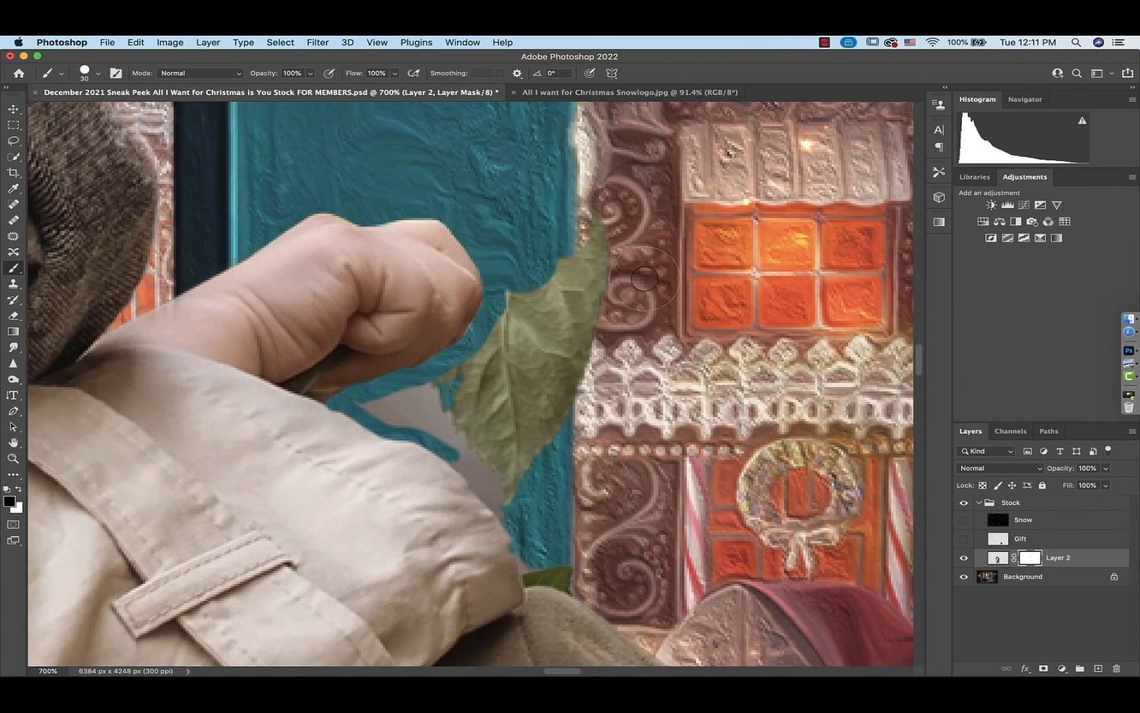
{"action": "mouse_move", "coordinate": [645, 278]}
{"action": "left_mouse_down"}
{"action": "mouse_move", "coordinate": [604, 225]}
{"action": "mouse_move", "coordinate": [589, 357]}
{"action": "mouse_move", "coordinate": [566, 312]}
{"action": "mouse_move", "coordinate": [551, 336]}
{"action": "mouse_move", "coordinate": [523, 295]}
{"action": "mouse_move", "coordinate": [510, 356]}
{"action": "mouse_move", "coordinate": [372, 397]}
{"action": "mouse_move", "coordinate": [380, 417]}
{"action": "mouse_move", "coordinate": [453, 452]}
{"action": "mouse_move", "coordinate": [568, 564]}
{"action": "mouse_move", "coordinate": [444, 432]}
{"action": "mouse_move", "coordinate": [365, 405]}
{"action": "mouse_move", "coordinate": [483, 376]}
{"action": "left_mouse_up"}
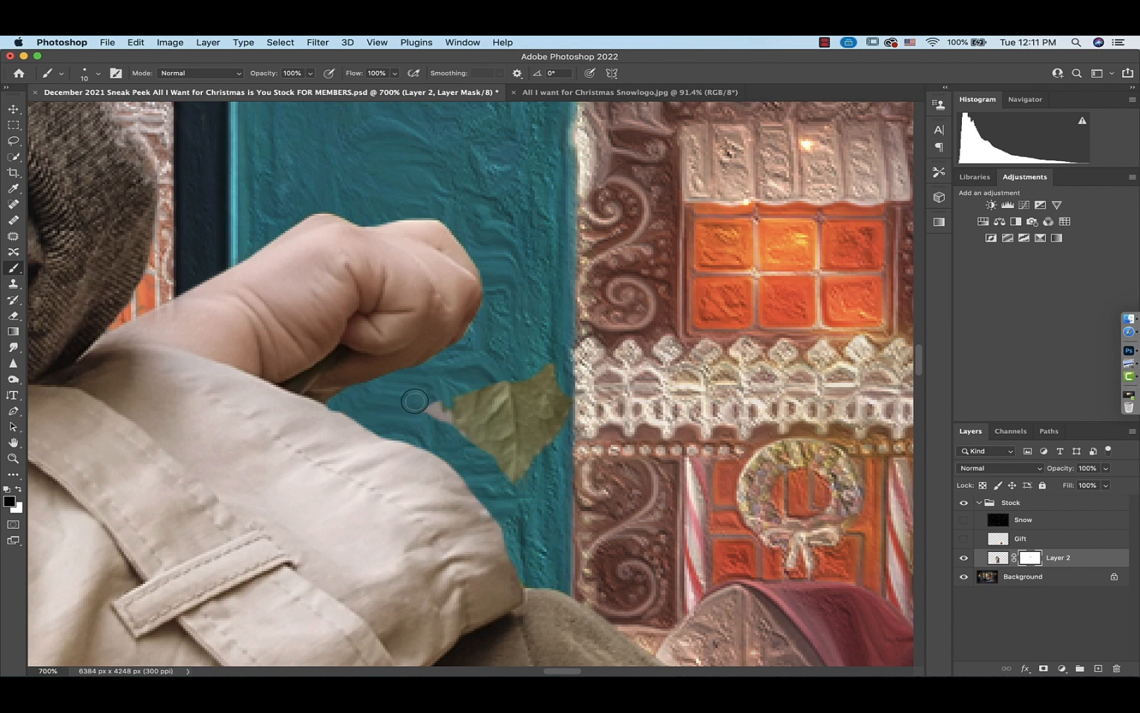
{"action": "mouse_move", "coordinate": [415, 400]}
{"action": "left_mouse_down"}
{"action": "mouse_move", "coordinate": [466, 427]}
{"action": "mouse_move", "coordinate": [536, 491]}
{"action": "mouse_move", "coordinate": [506, 408]}
{"action": "mouse_move", "coordinate": [481, 392]}
{"action": "mouse_move", "coordinate": [516, 403]}
{"action": "mouse_move", "coordinate": [578, 472]}
{"action": "mouse_move", "coordinate": [539, 359]}
{"action": "left_mouse_up"}
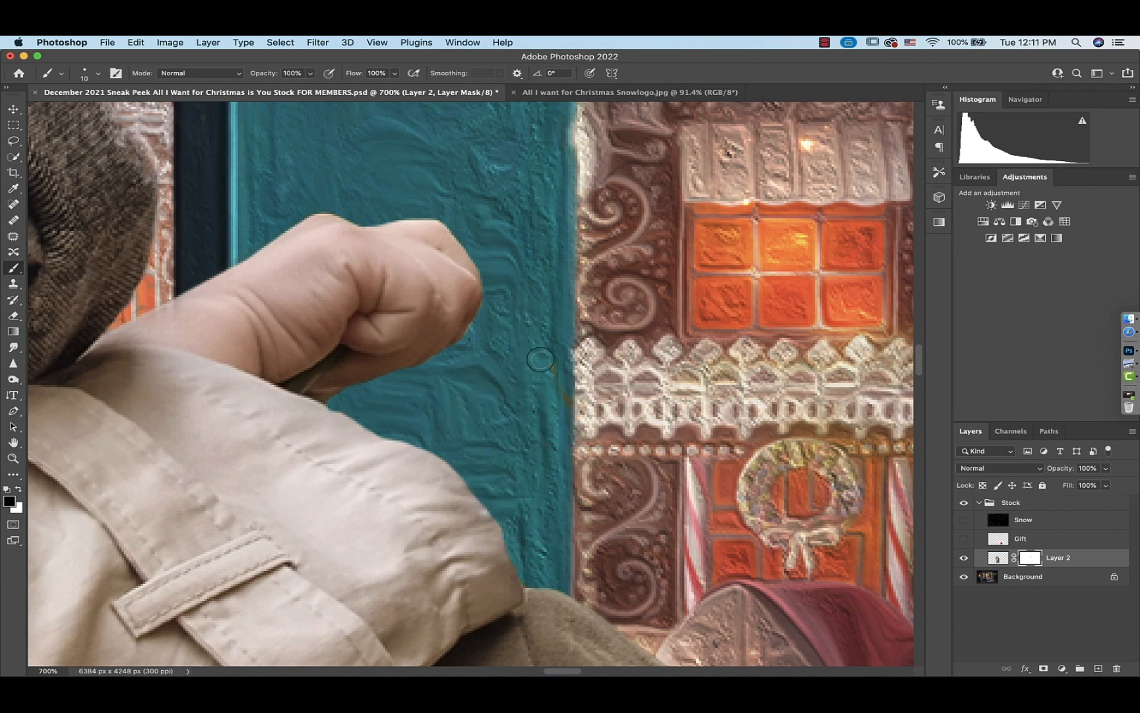
Clean the mask along the edge of the boy's jacket sleeve beside his hand
{"action": "scroll", "coordinate": [548, 361], "scroll_direction": "down", "scroll_amount": 10}
{"action": "scroll", "coordinate": [558, 364], "scroll_direction": "right", "scroll_amount": 5}
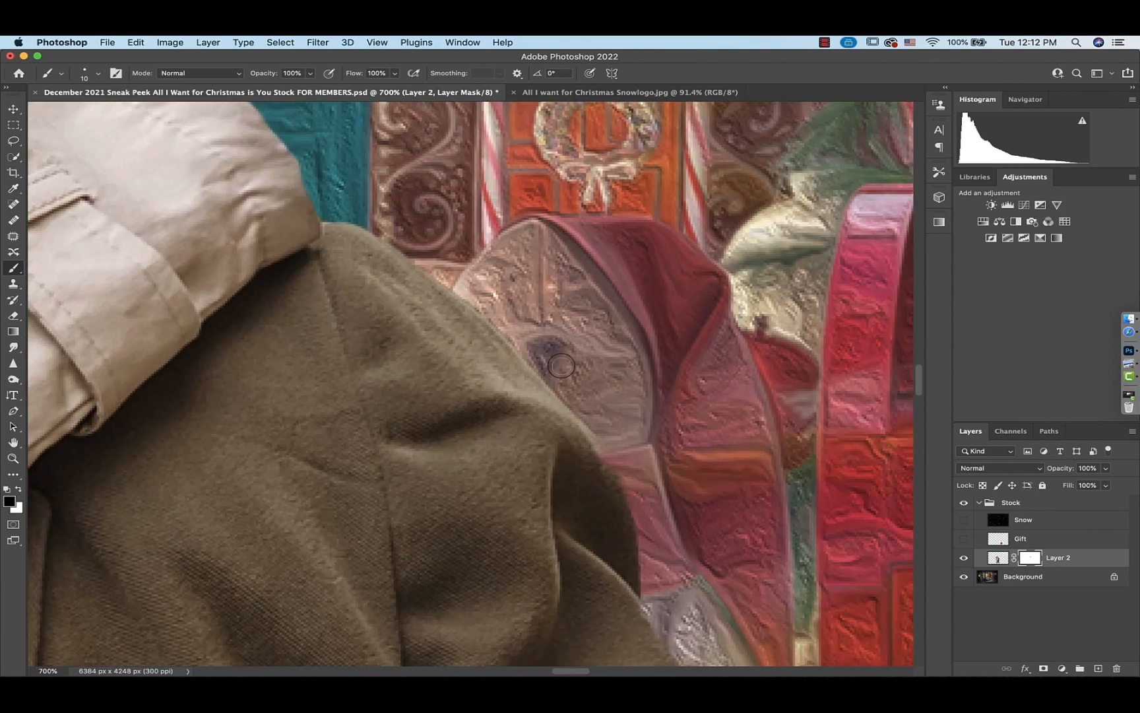
{"action": "scroll", "coordinate": [562, 365], "scroll_direction": "down", "scroll_amount": 1}
{"action": "scroll", "coordinate": [561, 365], "scroll_direction": "right", "scroll_amount": 1}
{"action": "scroll", "coordinate": [562, 365], "scroll_direction": "down", "scroll_amount": 6}
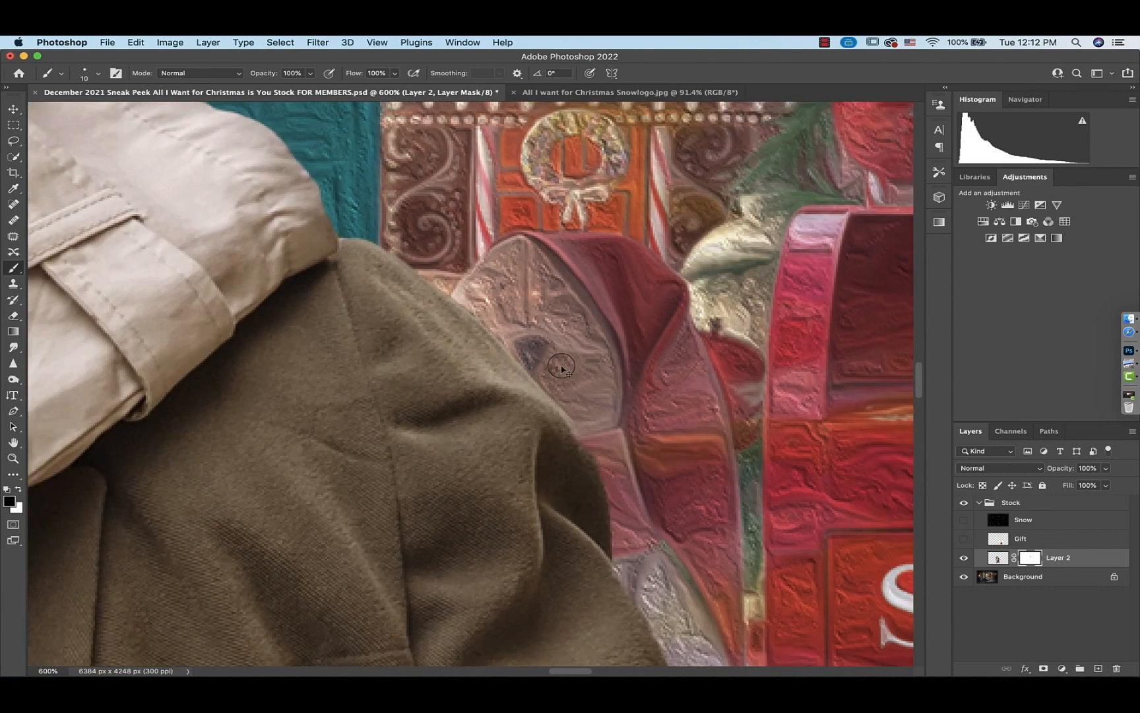
{"action": "scroll", "coordinate": [561, 365], "scroll_direction": "down", "scroll_amount": 15}
{"action": "scroll", "coordinate": [562, 365], "scroll_direction": "right", "scroll_amount": 3}
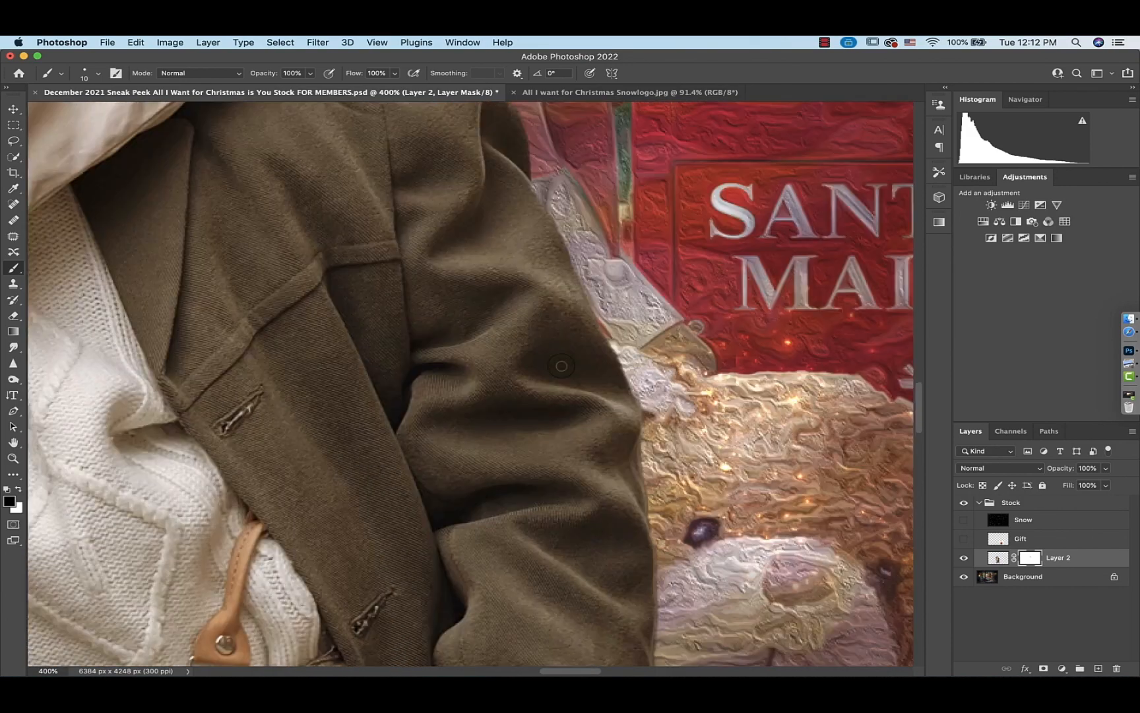
{"action": "scroll", "coordinate": [562, 365], "scroll_direction": "down", "scroll_amount": 5}
{"action": "scroll", "coordinate": [561, 365], "scroll_direction": "right", "scroll_amount": 1}
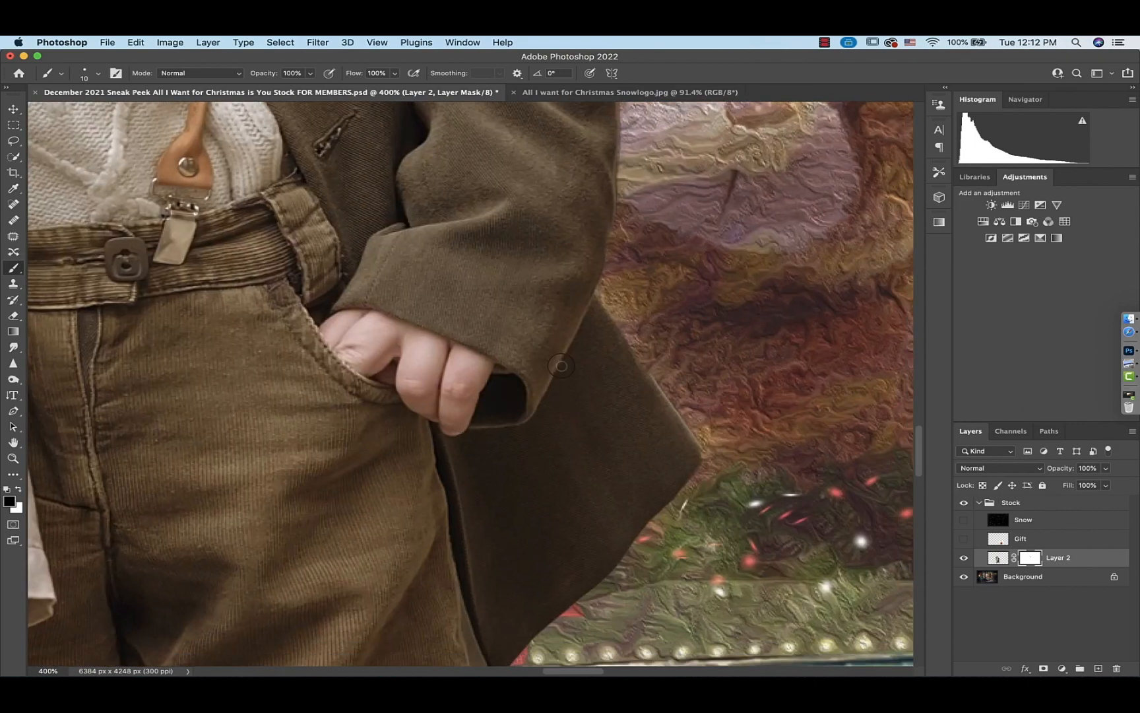
{"action": "mouse_move", "coordinate": [604, 293]}
{"action": "left_mouse_down"}
{"action": "mouse_move", "coordinate": [704, 444]}
{"action": "mouse_move", "coordinate": [658, 382]}
{"action": "left_mouse_up"}
Mask out the grey background gap between the jacket's tail and the boy's trousers
{"action": "scroll", "coordinate": [643, 362], "scroll_direction": "down", "scroll_amount": 8}
{"action": "scroll", "coordinate": [643, 361], "scroll_direction": "left", "scroll_amount": 1}
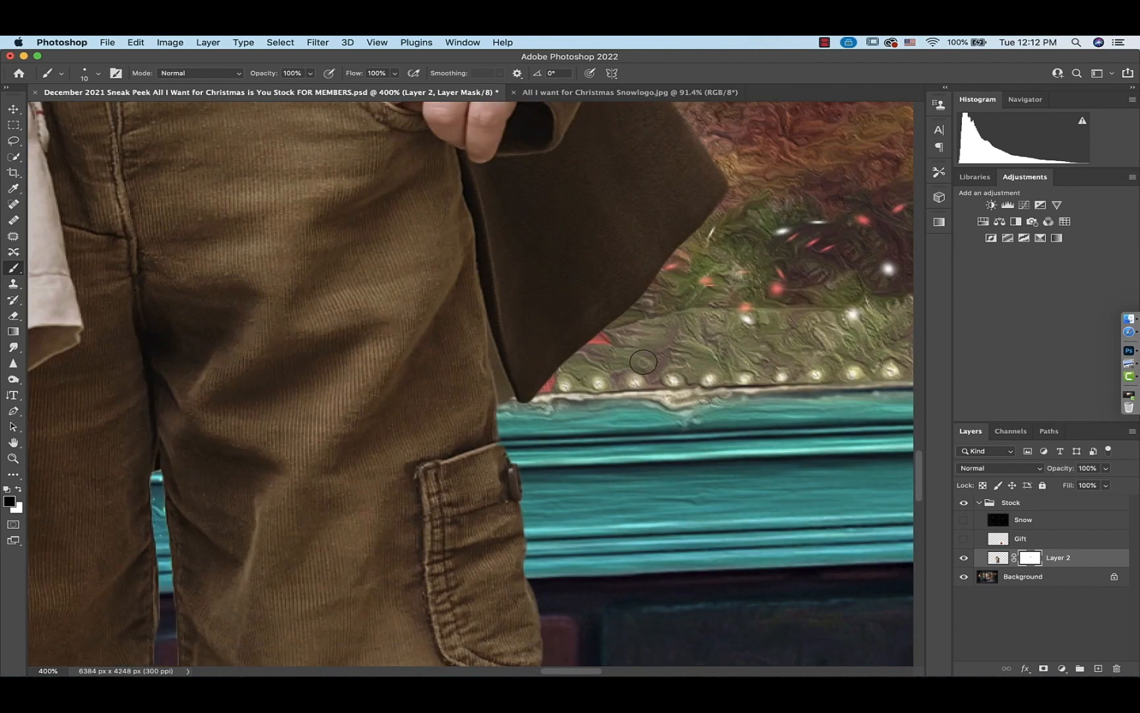
{"action": "key", "text": "super+equal"}
{"action": "key", "text": "super+equal"}
{"action": "key", "text": "super+equal"}
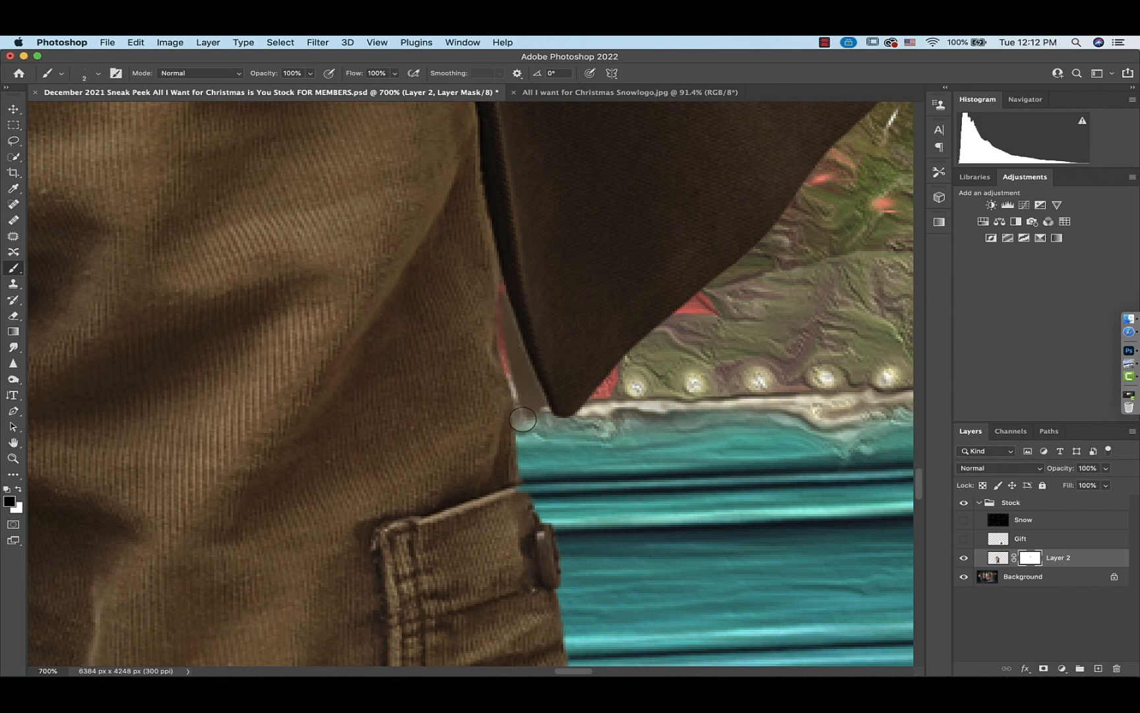
{"action": "mouse_move", "coordinate": [522, 420]}
{"action": "left_mouse_down"}
{"action": "mouse_move", "coordinate": [511, 339]}
{"action": "mouse_move", "coordinate": [547, 418]}
{"action": "left_mouse_up"}
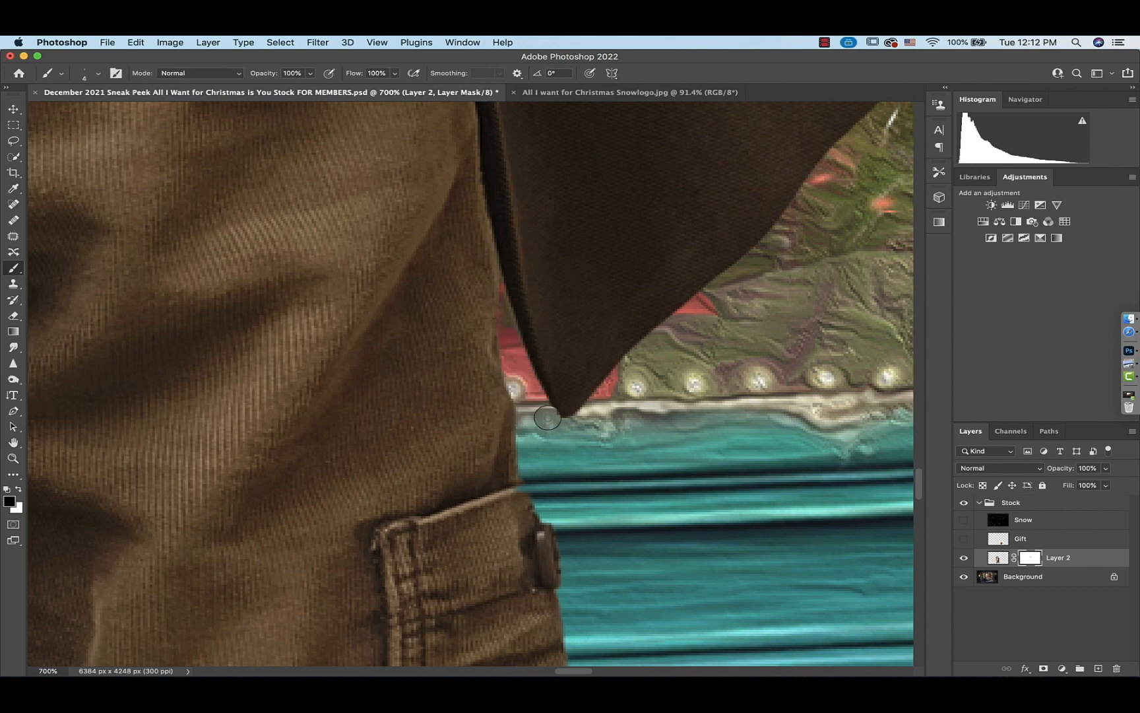
{"action": "mouse_move", "coordinate": [502, 297]}
{"action": "left_mouse_down"}
{"action": "mouse_move", "coordinate": [519, 347]}
{"action": "mouse_move", "coordinate": [497, 287]}
{"action": "left_mouse_up"}
Mask out the background remnants around the top of the boy's boots
{"action": "scroll", "coordinate": [547, 421], "scroll_direction": "down", "scroll_amount": 15}
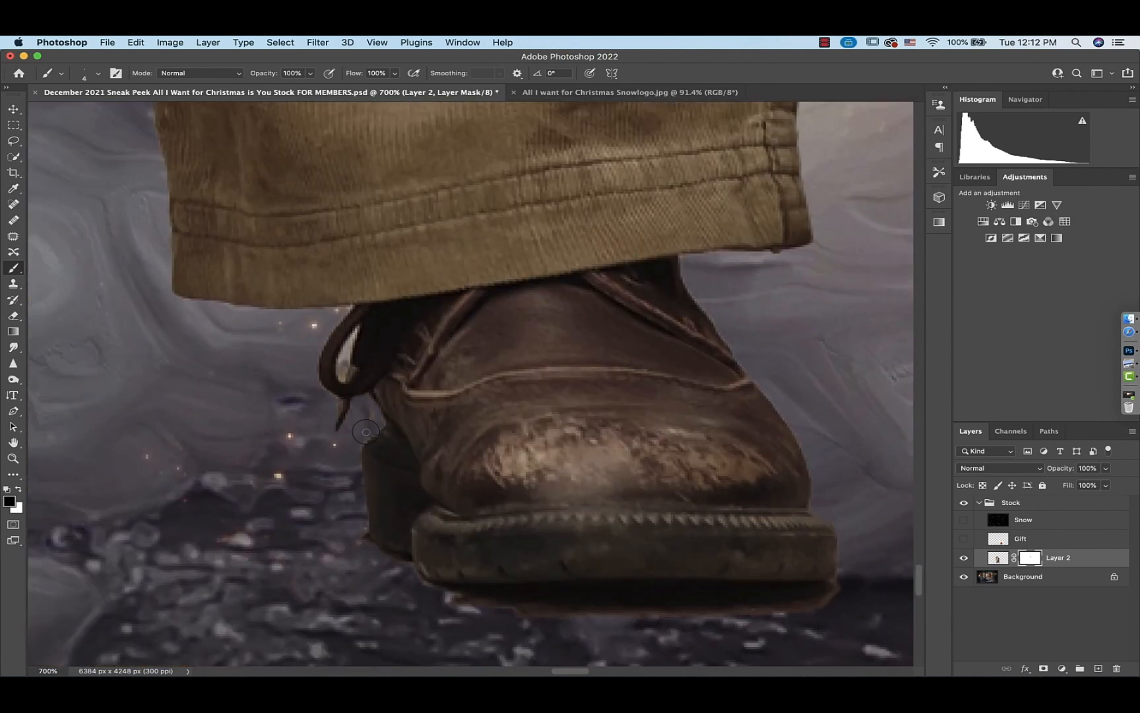
{"action": "mouse_move", "coordinate": [354, 368]}
{"action": "left_mouse_down"}
{"action": "mouse_move", "coordinate": [467, 388]}
{"action": "mouse_move", "coordinate": [605, 449]}
{"action": "mouse_move", "coordinate": [561, 444]}
{"action": "left_mouse_up"}
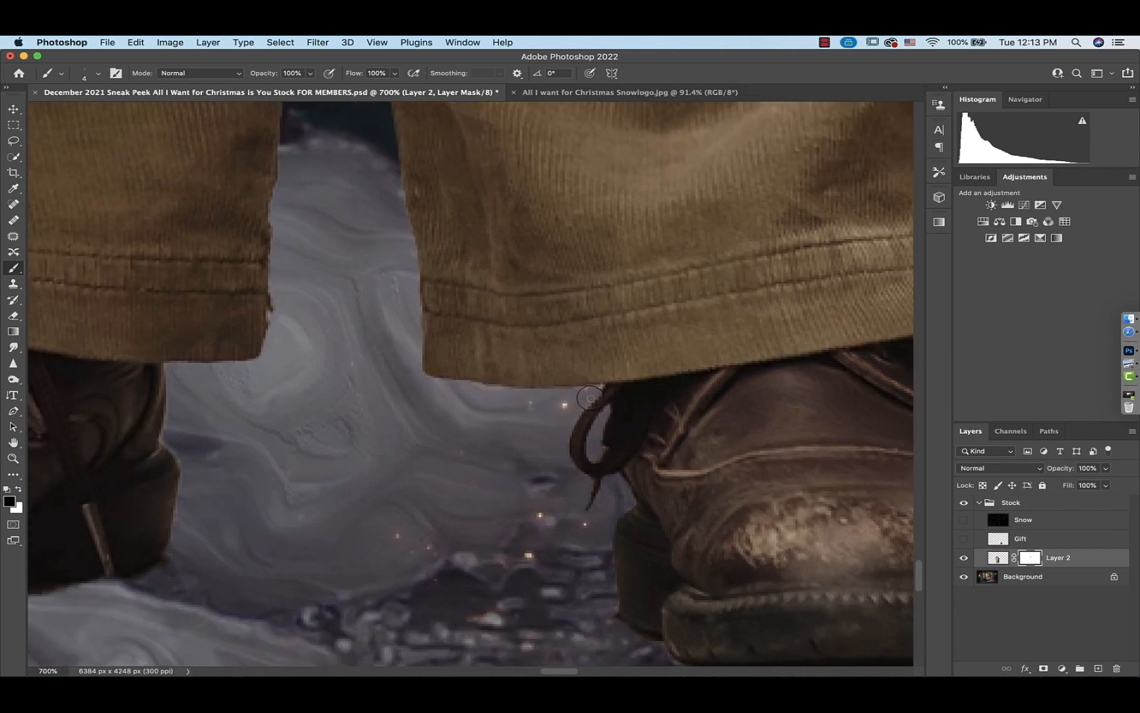
{"action": "left_click_drag", "start_coordinate": [591, 398], "coordinate": [596, 453]}
Paint the mask black along the background strip between the girl's white tights and the boy's corduroy trousers
{"action": "scroll", "coordinate": [596, 437], "scroll_direction": "up", "scroll_amount": 15}
{"action": "scroll", "coordinate": [373, 180], "scroll_direction": "left", "scroll_amount": 6}
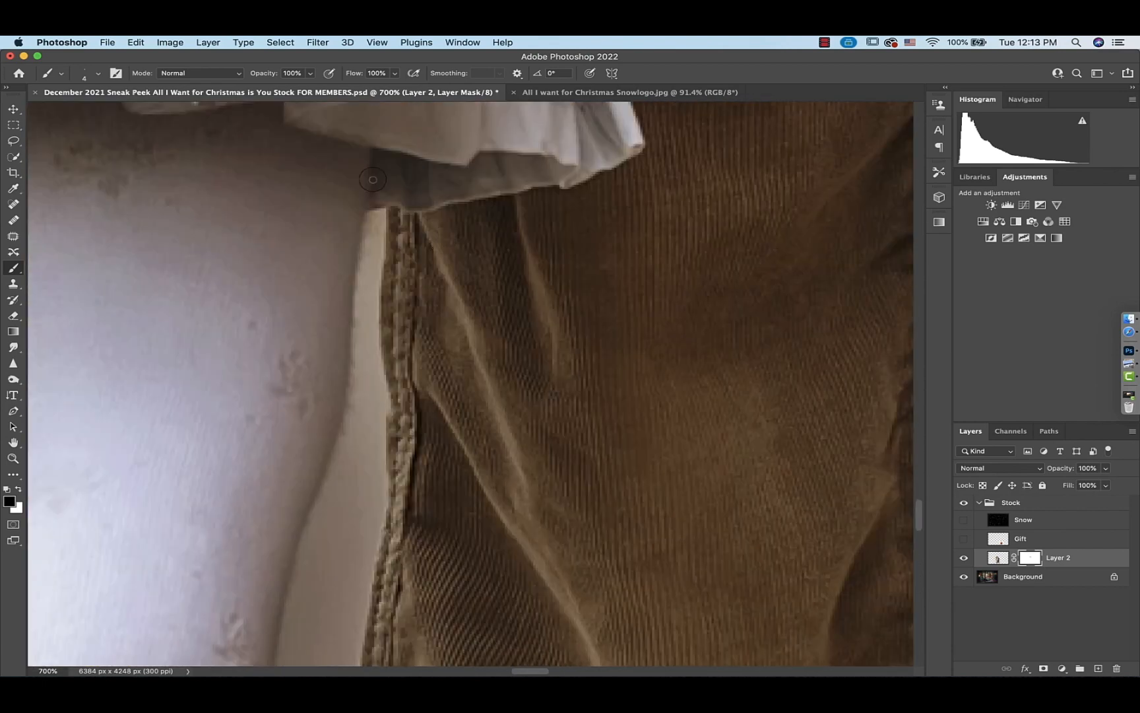
{"action": "mouse_move", "coordinate": [380, 210]}
{"action": "left_mouse_down"}
{"action": "mouse_move", "coordinate": [362, 245]}
{"action": "mouse_move", "coordinate": [346, 416]}
{"action": "left_mouse_up"}
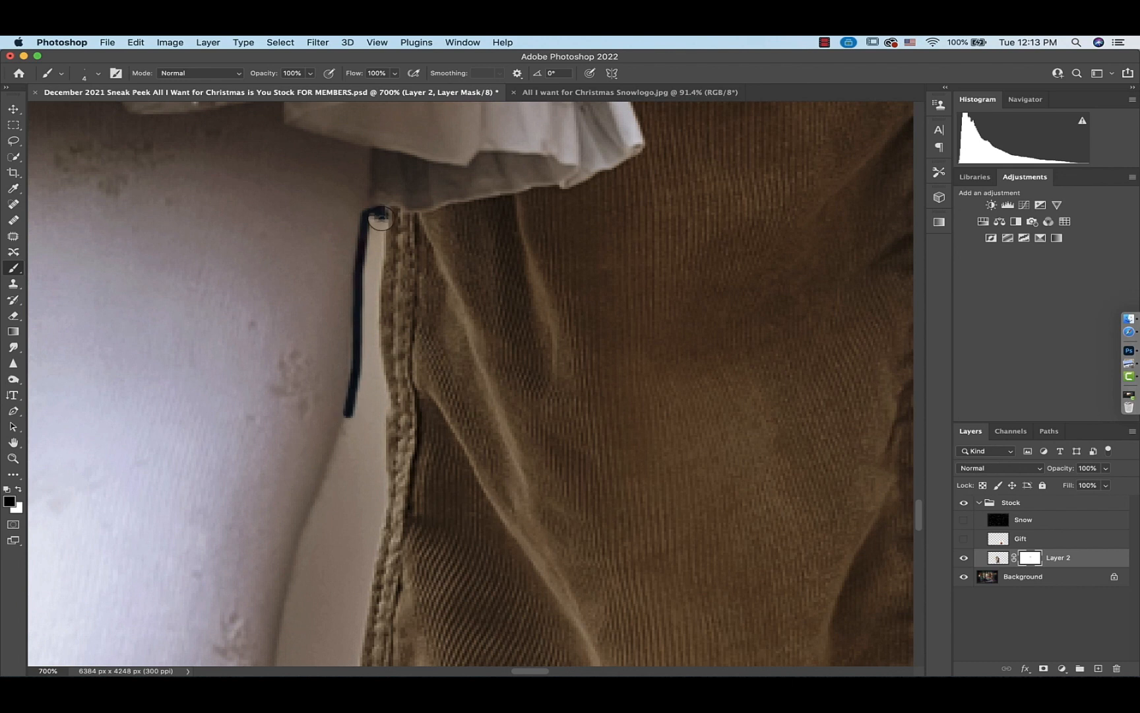
{"action": "left_click_drag", "start_coordinate": [378, 299], "coordinate": [383, 441]}
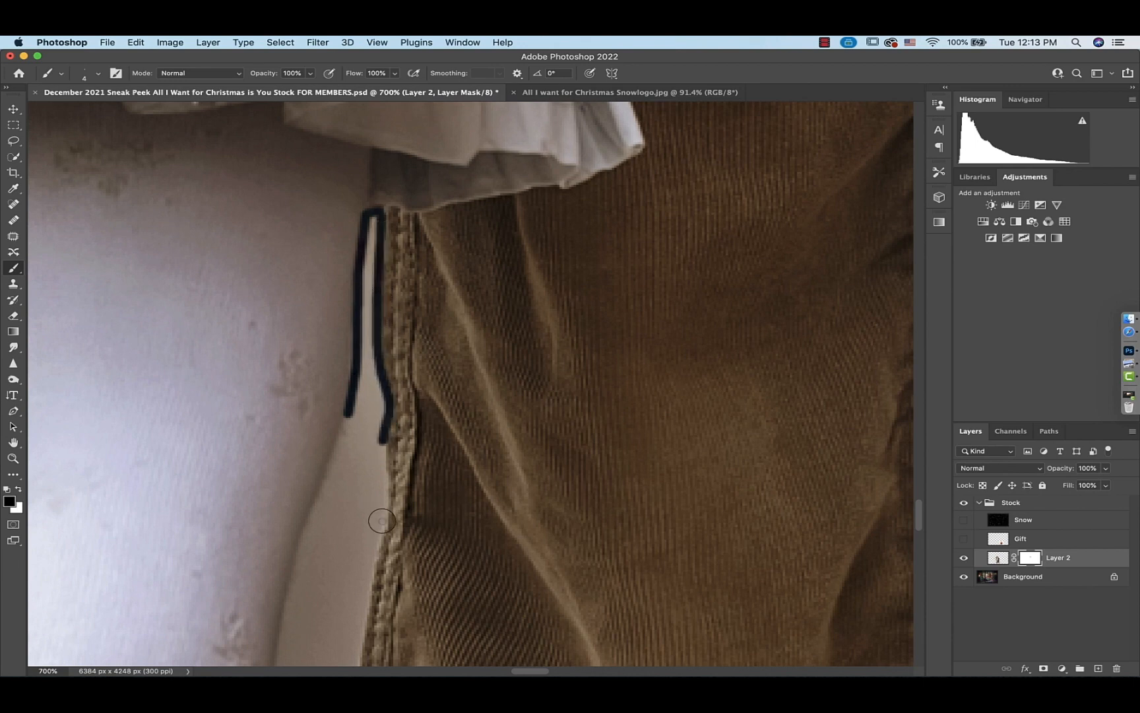
{"action": "left_click_drag", "start_coordinate": [381, 521], "coordinate": [373, 568]}
{"action": "scroll", "coordinate": [373, 567], "scroll_direction": "down", "scroll_amount": 5}
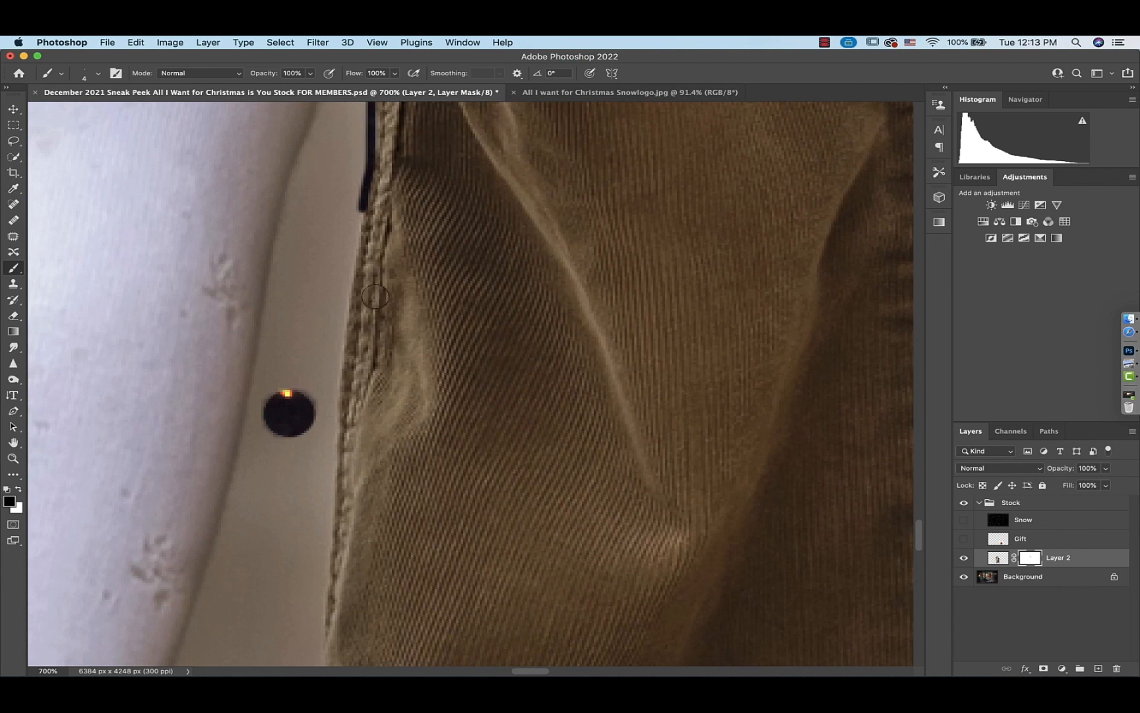
{"action": "left_click", "coordinate": [340, 340], "text": "shift"}
{"action": "left_click", "coordinate": [326, 495], "text": "shift"}
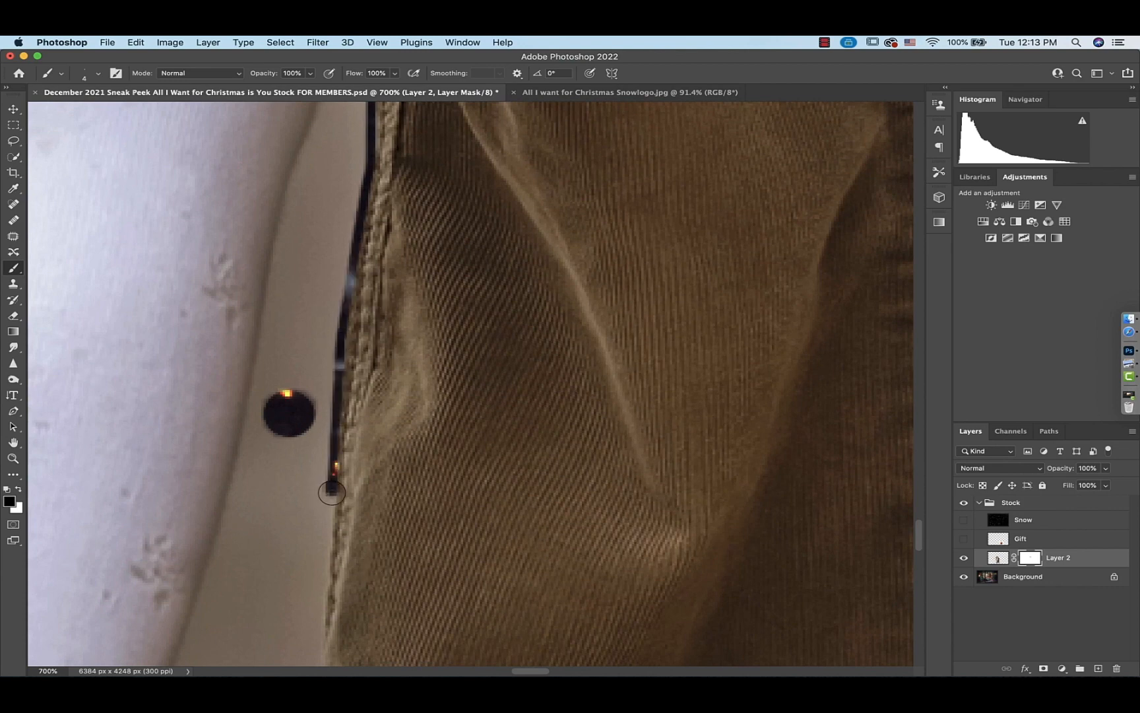
Continue masking out the background gap further down between the girl's tights and the boy's trouser leg with a smaller brush
{"action": "scroll", "coordinate": [330, 494], "scroll_direction": "down", "scroll_amount": 4}
{"action": "mouse_move", "coordinate": [316, 145]}
{"action": "left_mouse_down"}
{"action": "mouse_move", "coordinate": [323, 206]}
{"action": "mouse_move", "coordinate": [304, 500]}
{"action": "mouse_move", "coordinate": [270, 622]}
{"action": "left_mouse_up"}
{"action": "scroll", "coordinate": [270, 623], "scroll_direction": "down", "scroll_amount": 5}
{"action": "mouse_move", "coordinate": [295, 337]}
{"action": "left_mouse_down"}
{"action": "mouse_move", "coordinate": [276, 402]}
{"action": "mouse_move", "coordinate": [418, 469]}
{"action": "mouse_move", "coordinate": [450, 468]}
{"action": "left_mouse_up"}
{"action": "mouse_move", "coordinate": [120, 505]}
{"action": "left_mouse_down"}
{"action": "mouse_move", "coordinate": [101, 439]}
{"action": "mouse_move", "coordinate": [98, 377]}
{"action": "mouse_move", "coordinate": [128, 256]}
{"action": "left_mouse_up"}
{"action": "key", "text": "bracketleft"}
{"action": "key", "text": "bracketleft"}
{"action": "scroll", "coordinate": [128, 256], "scroll_direction": "up", "scroll_amount": 10}
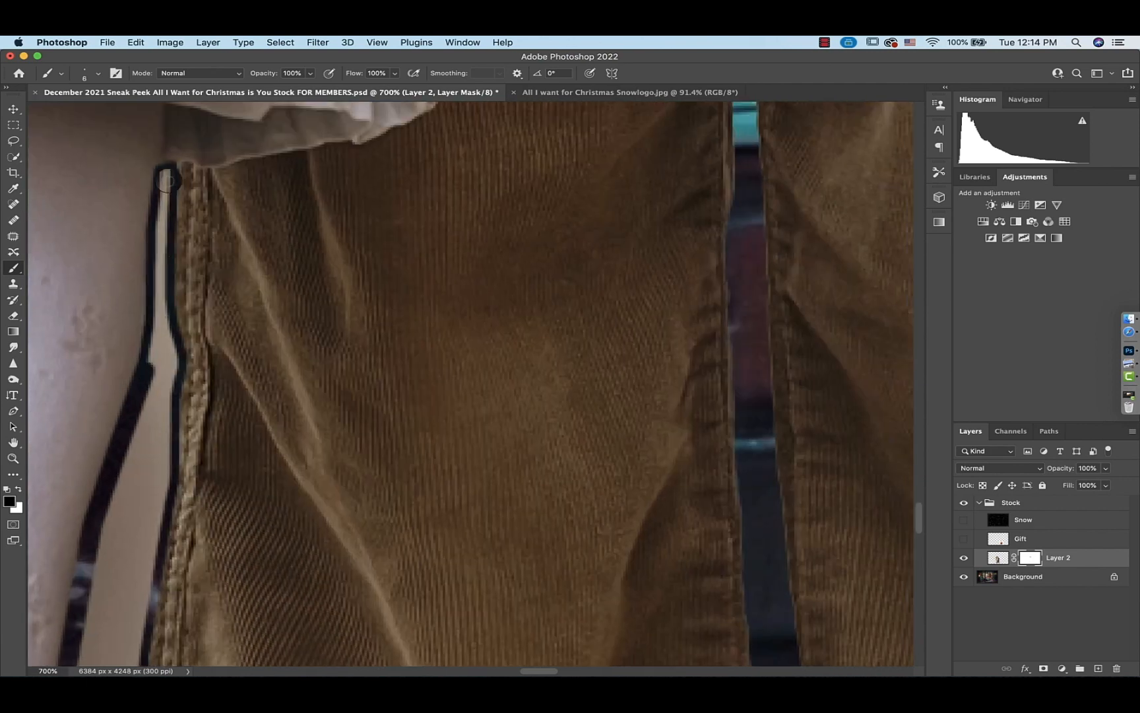
{"action": "mouse_move", "coordinate": [171, 179]}
{"action": "left_mouse_down"}
{"action": "mouse_move", "coordinate": [147, 596]}
{"action": "mouse_move", "coordinate": [157, 382]}
{"action": "mouse_move", "coordinate": [123, 491]}
{"action": "left_mouse_up"}
{"action": "scroll", "coordinate": [123, 490], "scroll_direction": "down", "scroll_amount": 10}
{"action": "left_click_drag", "start_coordinate": [192, 404], "coordinate": [165, 421]}
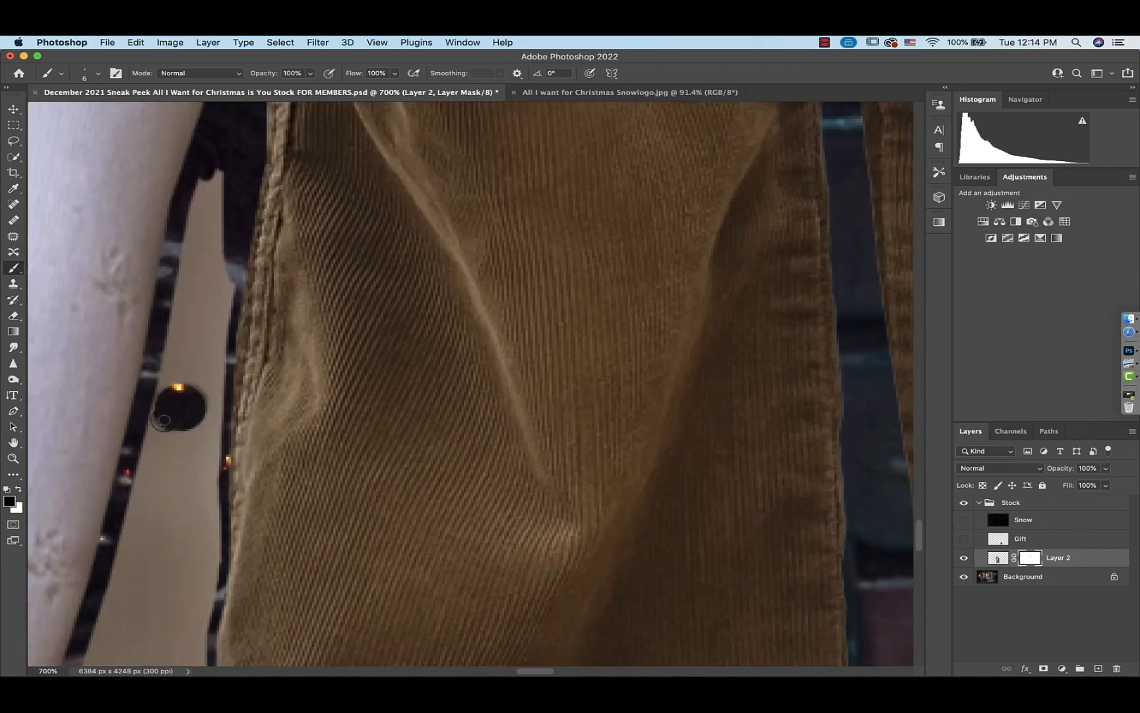
{"action": "mouse_move", "coordinate": [217, 173]}
{"action": "left_mouse_down"}
{"action": "mouse_move", "coordinate": [93, 634]}
{"action": "mouse_move", "coordinate": [198, 218]}
{"action": "mouse_move", "coordinate": [158, 637]}
{"action": "mouse_move", "coordinate": [216, 352]}
{"action": "mouse_move", "coordinate": [190, 622]}
{"action": "mouse_move", "coordinate": [203, 280]}
{"action": "left_mouse_up"}
{"action": "mouse_move", "coordinate": [210, 294]}
{"action": "left_mouse_down"}
{"action": "mouse_move", "coordinate": [203, 471]}
{"action": "mouse_move", "coordinate": [169, 650]}
{"action": "left_mouse_up"}
{"action": "mouse_move", "coordinate": [165, 654]}
{"action": "left_mouse_down"}
{"action": "mouse_move", "coordinate": [231, 516]}
{"action": "mouse_move", "coordinate": [92, 548]}
{"action": "mouse_move", "coordinate": [264, 165]}
{"action": "mouse_move", "coordinate": [229, 172]}
{"action": "mouse_move", "coordinate": [211, 478]}
{"action": "left_mouse_up"}
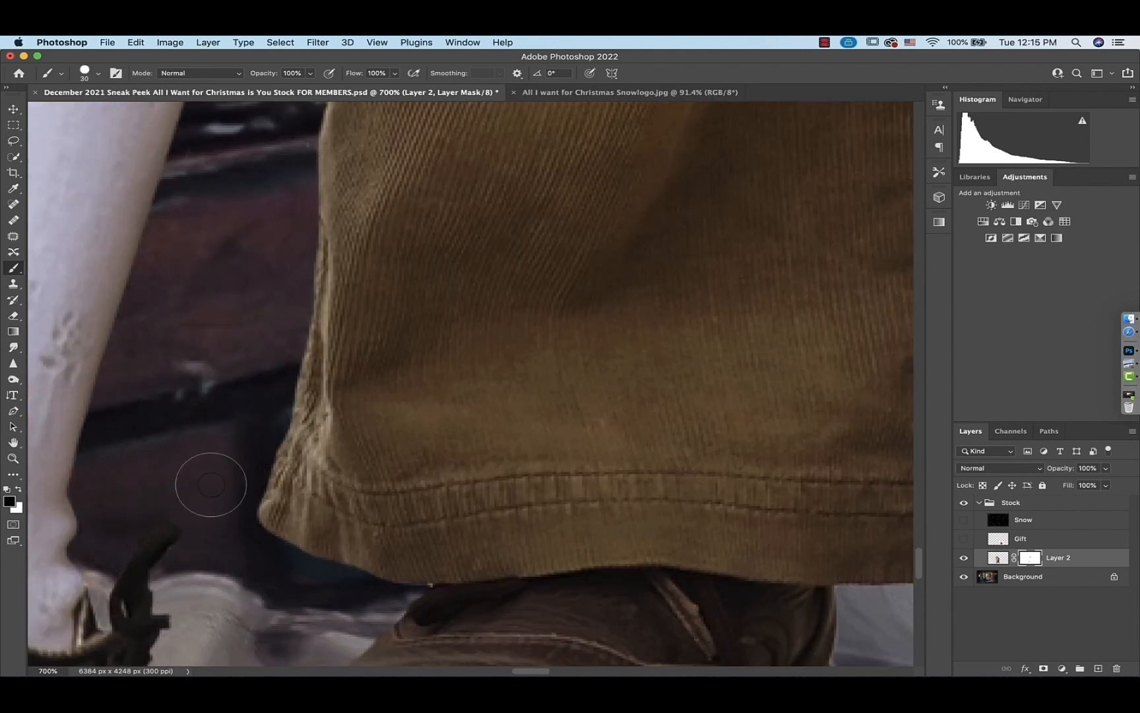
Mask out the background under the boy's trouser hem and along the sole of the girl's shoe
{"action": "scroll", "coordinate": [211, 478], "scroll_direction": "down", "scroll_amount": 10}
{"action": "scroll", "coordinate": [211, 478], "scroll_direction": "left", "scroll_amount": 4}
{"action": "scroll", "coordinate": [610, 487], "scroll_direction": "right", "scroll_amount": 5}
{"action": "mouse_move", "coordinate": [611, 487]}
{"action": "left_mouse_down"}
{"action": "mouse_move", "coordinate": [344, 471]}
{"action": "mouse_move", "coordinate": [204, 440]}
{"action": "left_mouse_up"}
{"action": "scroll", "coordinate": [204, 440], "scroll_direction": "left", "scroll_amount": 5}
{"action": "scroll", "coordinate": [204, 440], "scroll_direction": "down", "scroll_amount": 2}
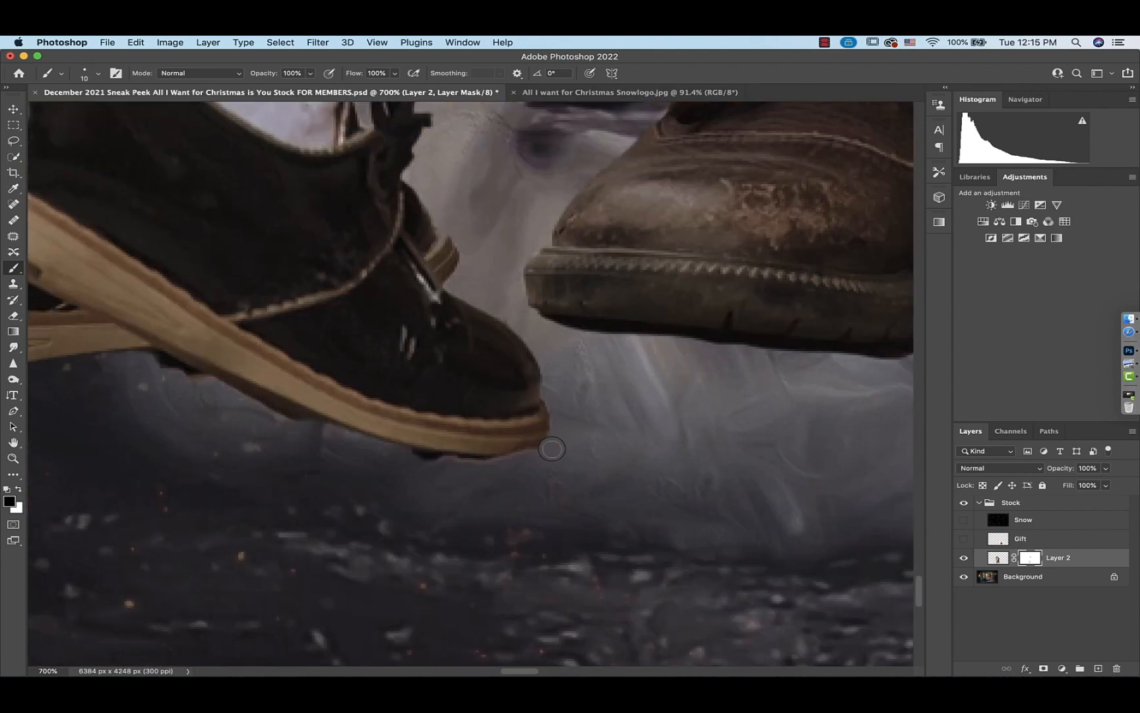
{"action": "left_click_drag", "start_coordinate": [547, 448], "coordinate": [192, 378]}
{"action": "scroll", "coordinate": [192, 377], "scroll_direction": "left", "scroll_amount": 5}
{"action": "key", "text": "bracketleft"}
{"action": "key", "text": "bracketleft"}
{"action": "key", "text": "bracketleft"}
{"action": "key", "text": "bracketleft"}
{"action": "key", "text": "bracketleft"}
{"action": "key", "text": "bracketleft"}
{"action": "scroll", "coordinate": [517, 466], "scroll_direction": "up", "scroll_amount": 10}
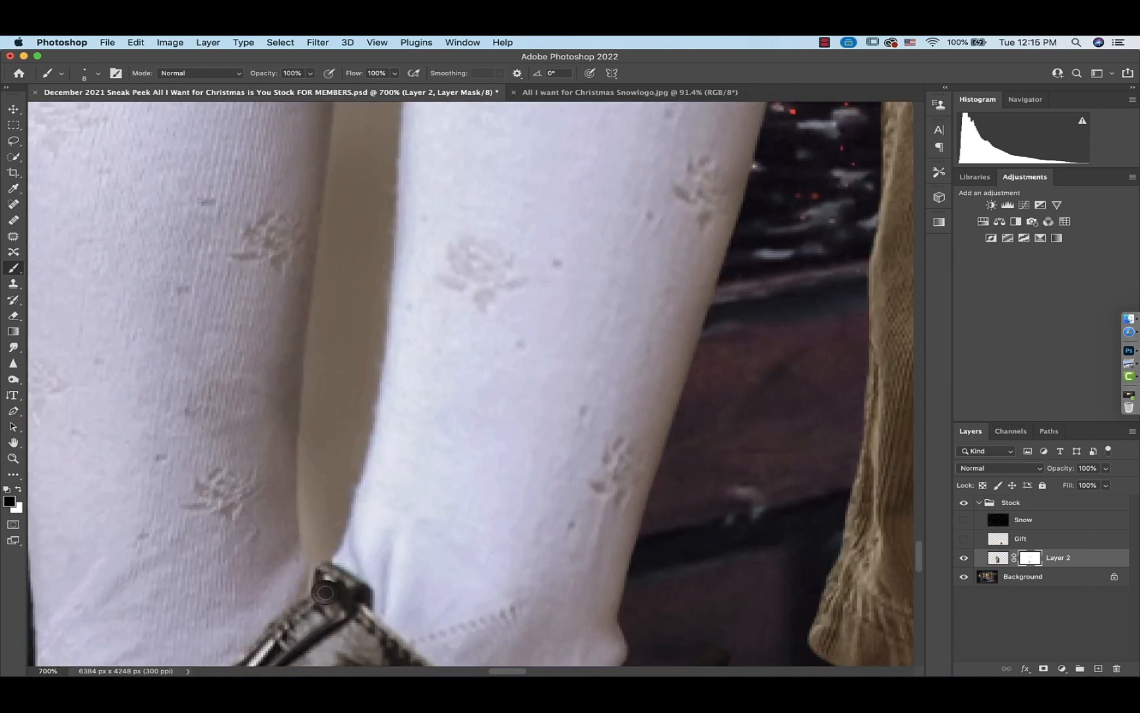
Mask out the background gap between the girl's two legs below her coat
{"action": "left_click_drag", "start_coordinate": [310, 594], "coordinate": [302, 531]}
{"action": "left_click_drag", "start_coordinate": [305, 365], "coordinate": [330, 145]}
{"action": "scroll", "coordinate": [330, 145], "scroll_direction": "up", "scroll_amount": 3}
{"action": "left_click_drag", "start_coordinate": [384, 309], "coordinate": [374, 517]}
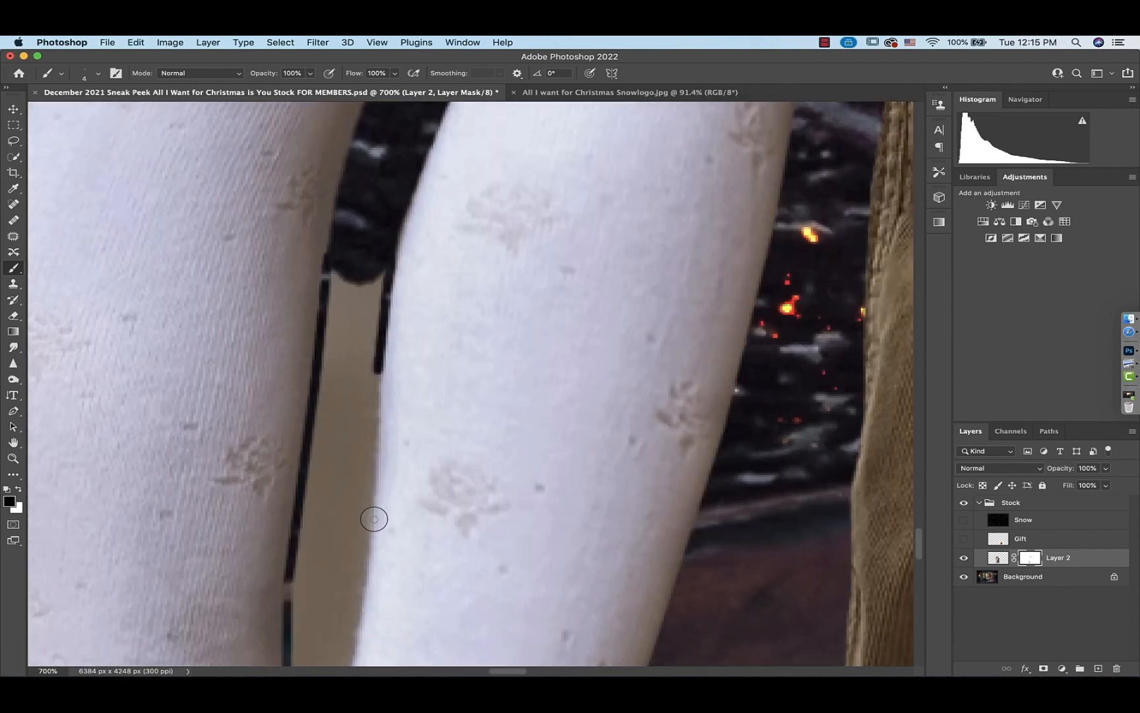
{"action": "scroll", "coordinate": [374, 517], "scroll_direction": "down", "scroll_amount": 3}
{"action": "left_click_drag", "start_coordinate": [378, 308], "coordinate": [306, 522]}
{"action": "mouse_move", "coordinate": [307, 499]}
{"action": "left_mouse_down"}
{"action": "mouse_move", "coordinate": [328, 178]}
{"action": "mouse_move", "coordinate": [307, 357]}
{"action": "mouse_move", "coordinate": [319, 496]}
{"action": "mouse_move", "coordinate": [351, 177]}
{"action": "mouse_move", "coordinate": [349, 392]}
{"action": "mouse_move", "coordinate": [376, 168]}
{"action": "left_mouse_up"}
{"action": "left_click_drag", "start_coordinate": [380, 165], "coordinate": [350, 432]}
{"action": "left_click_drag", "start_coordinate": [363, 324], "coordinate": [322, 270]}
{"action": "scroll", "coordinate": [323, 273], "scroll_direction": "up", "scroll_amount": 10}
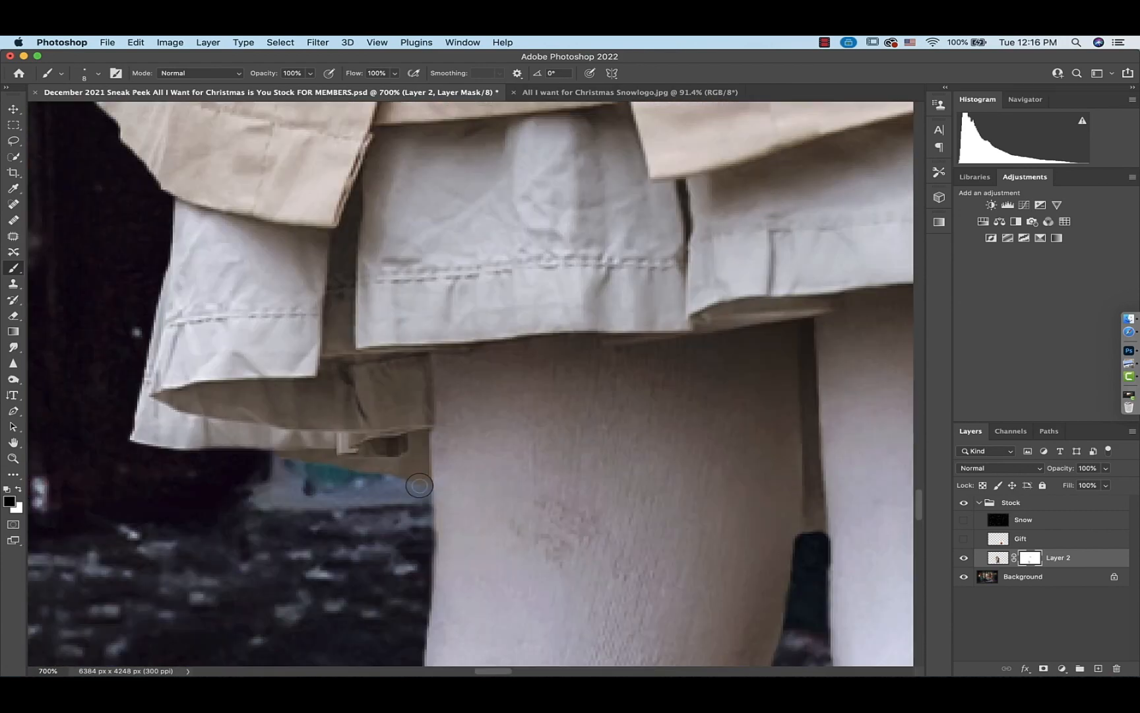
{"action": "left_click_drag", "start_coordinate": [419, 485], "coordinate": [290, 454]}
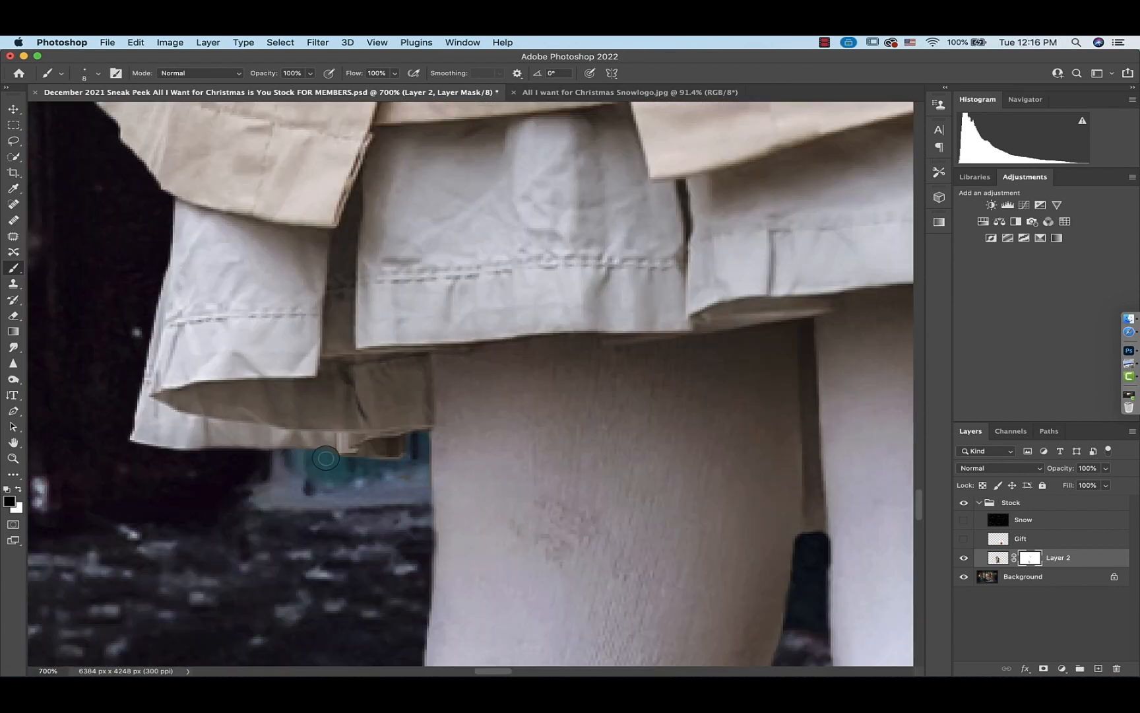
Apply the layer mask to the children's layer
{"action": "scroll", "coordinate": [398, 476], "scroll_direction": "up", "scroll_amount": 20}
{"action": "scroll", "coordinate": [201, 481], "scroll_direction": "up", "scroll_amount": 20}
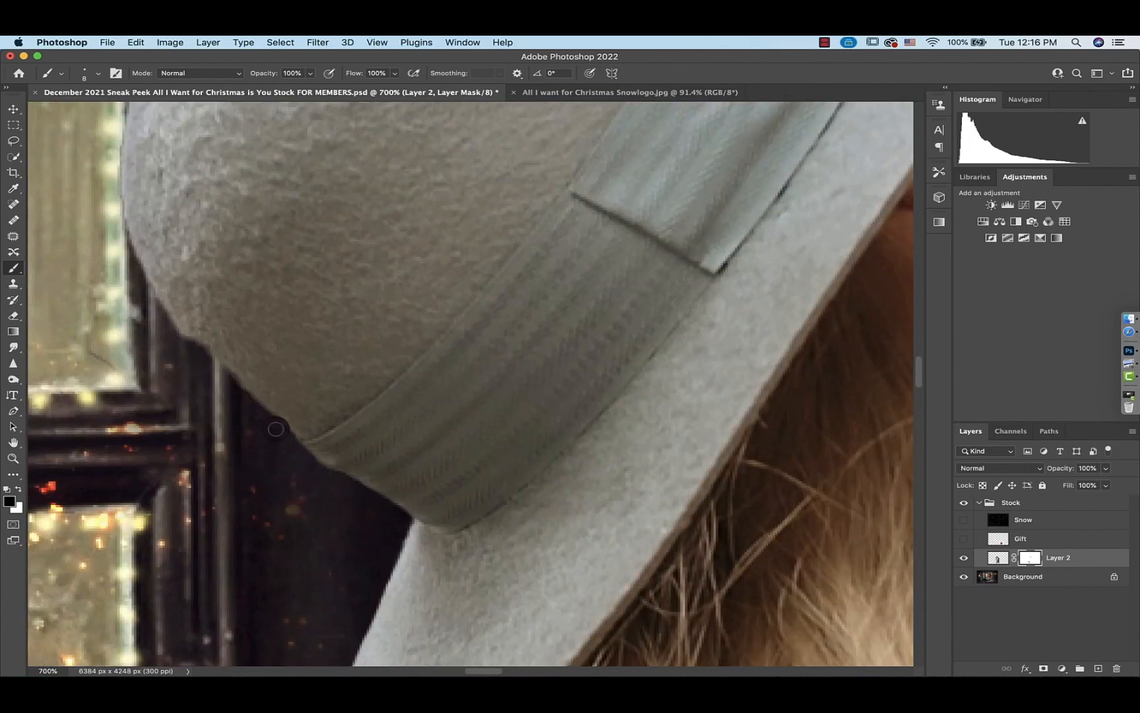
{"action": "scroll", "coordinate": [416, 315], "scroll_direction": "right", "scroll_amount": 5}
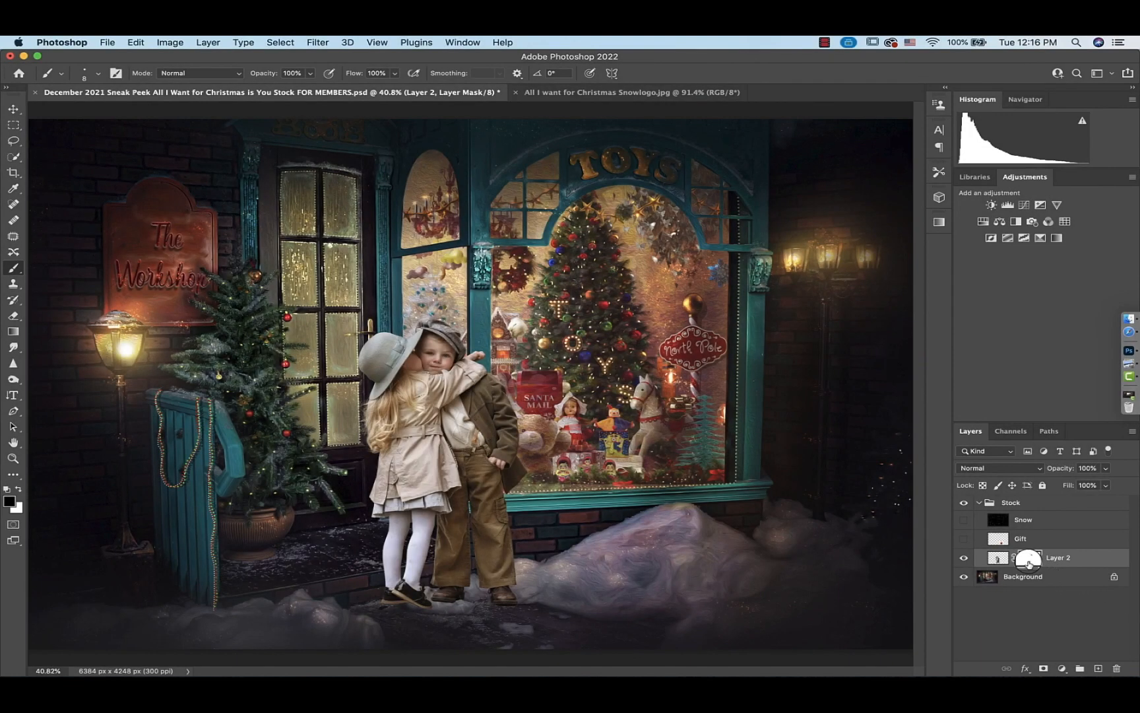
{"action": "right_click", "coordinate": [1029, 557]}
{"action": "left_click", "coordinate": [968, 592]}
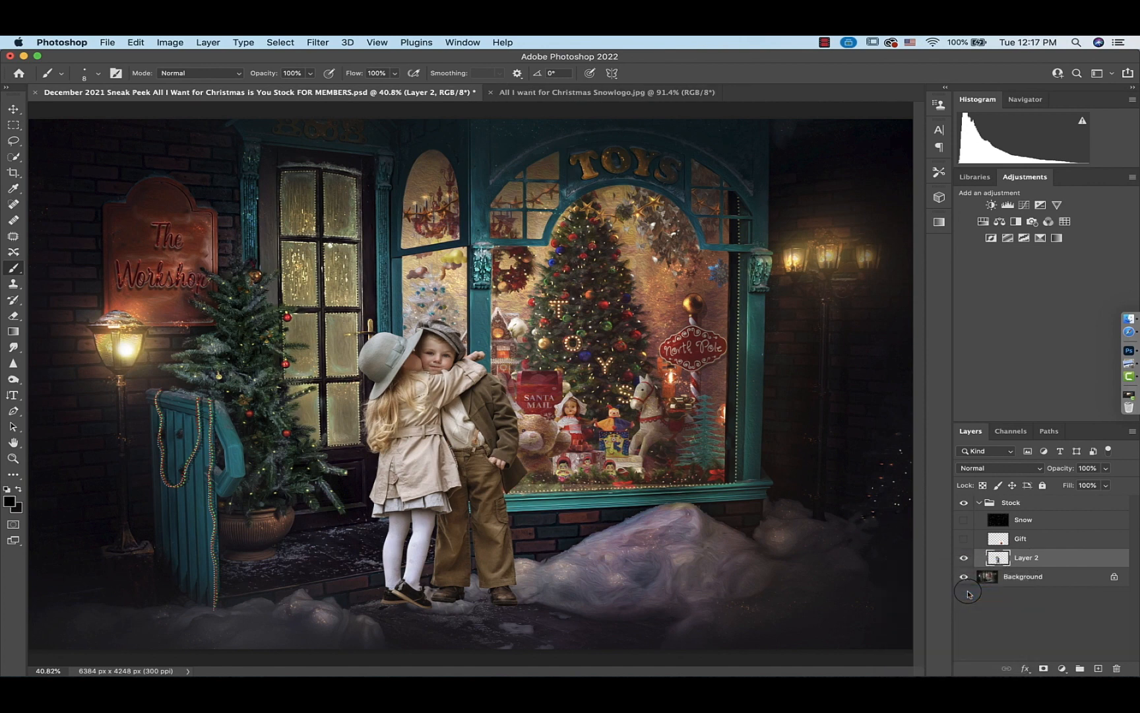
Free transform the children and move them left and down toward the shop door
{"action": "key", "text": "super+t"}
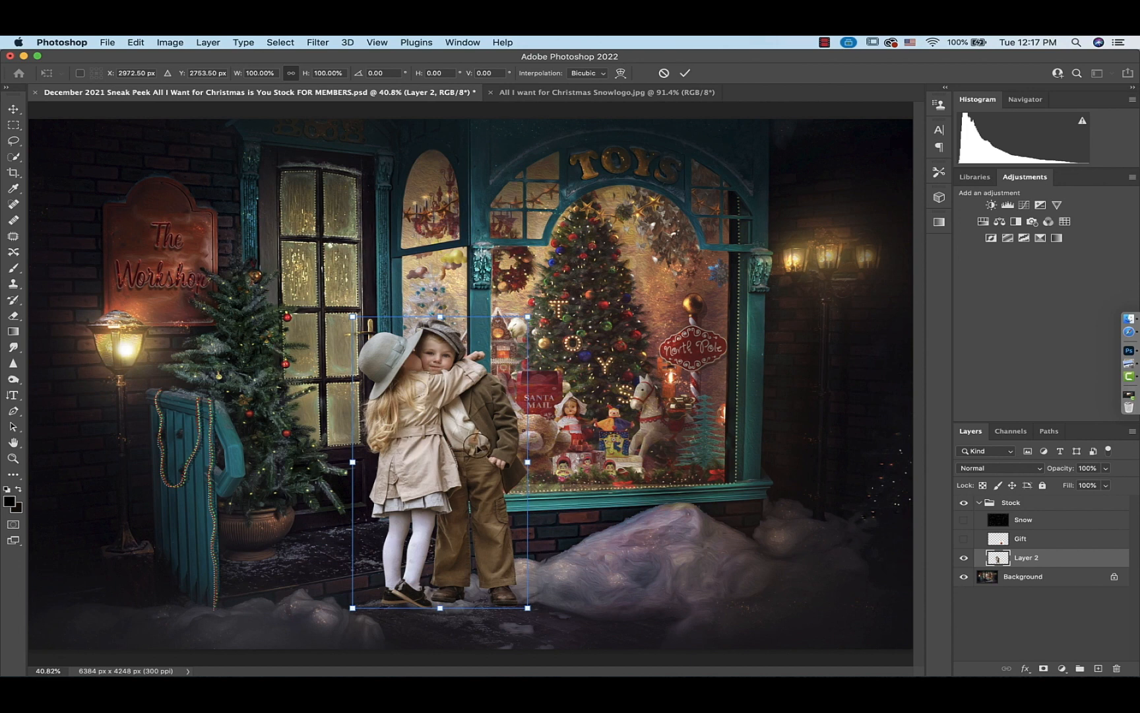
{"action": "left_click_drag", "start_coordinate": [475, 448], "coordinate": [408, 458]}
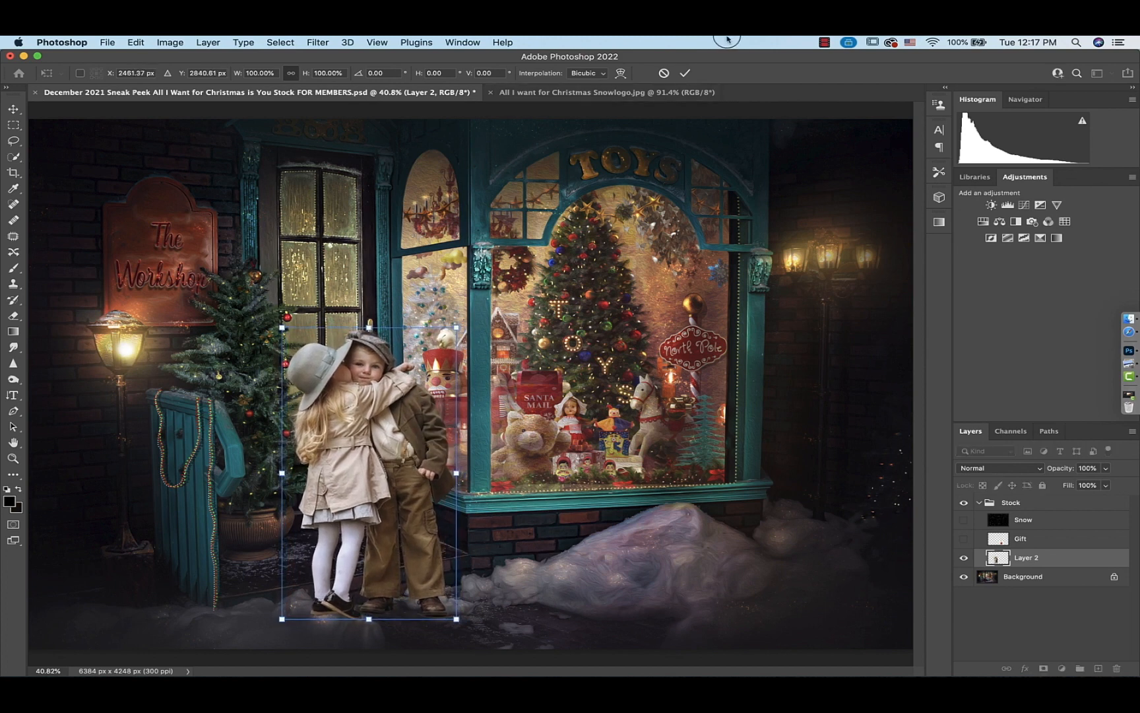
{"action": "left_click_drag", "start_coordinate": [385, 615], "coordinate": [360, 564]}
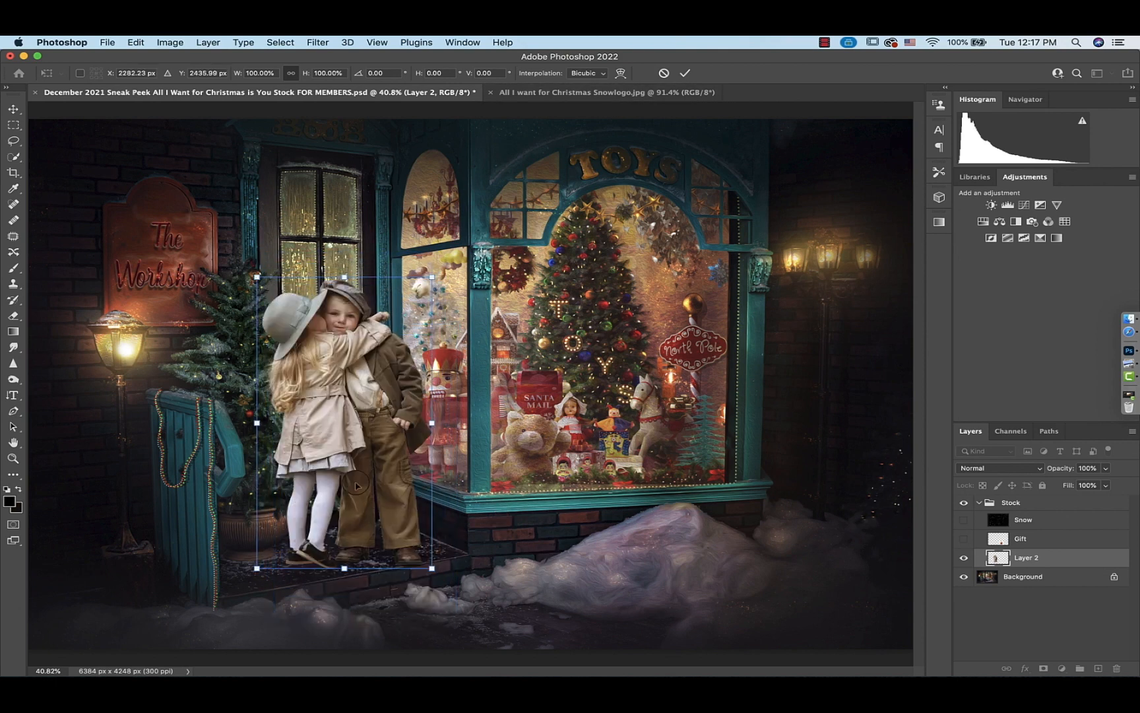
{"action": "mouse_move", "coordinate": [358, 487]}
{"action": "left_mouse_down"}
{"action": "mouse_move", "coordinate": [377, 556]}
{"action": "mouse_move", "coordinate": [379, 546]}
{"action": "left_mouse_up"}
{"action": "key", "text": "Return"}
Flip the children layer horizontally with Free Transform and nudge it slightly right
{"action": "key", "text": "b"}
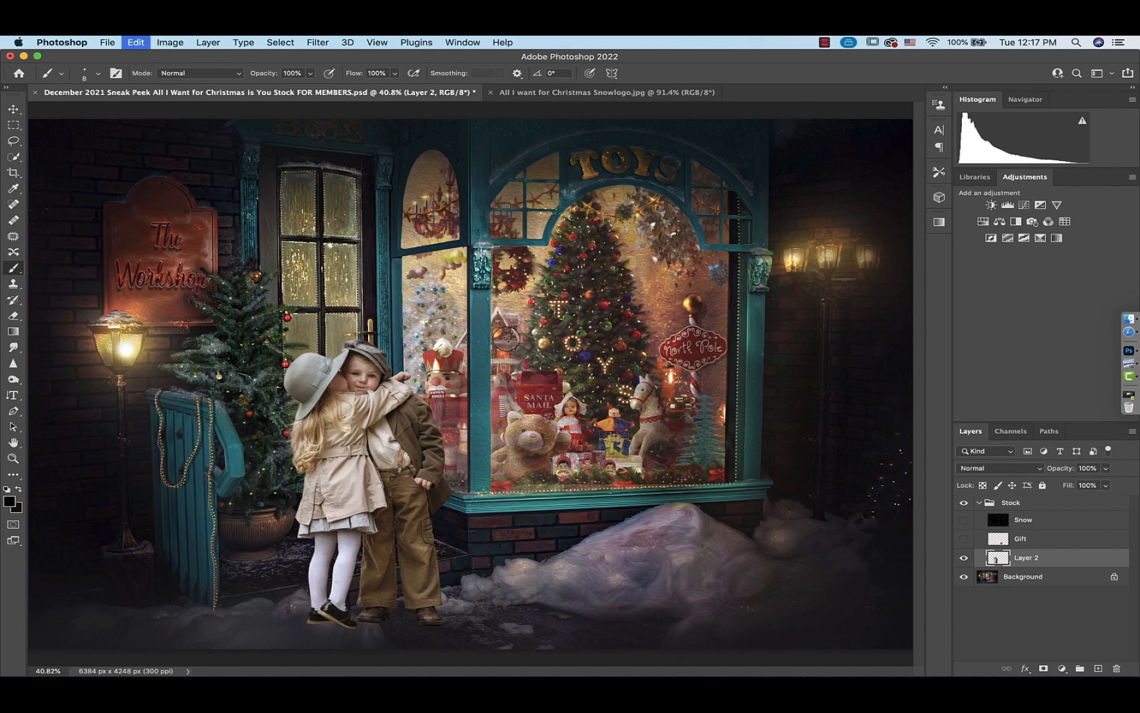
{"action": "key", "text": "super+t"}
{"action": "right_click", "coordinate": [337, 410]}
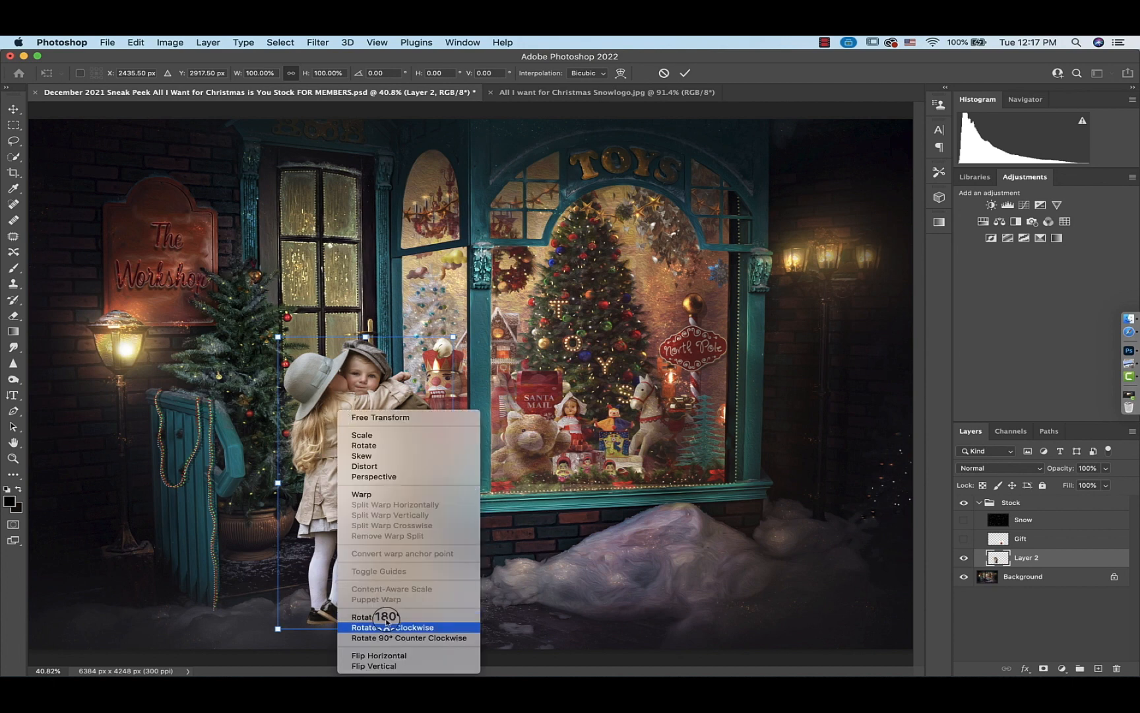
{"action": "left_click", "coordinate": [388, 656]}
{"action": "left_click_drag", "start_coordinate": [412, 579], "coordinate": [430, 577]}
{"action": "left_click", "coordinate": [685, 74]}
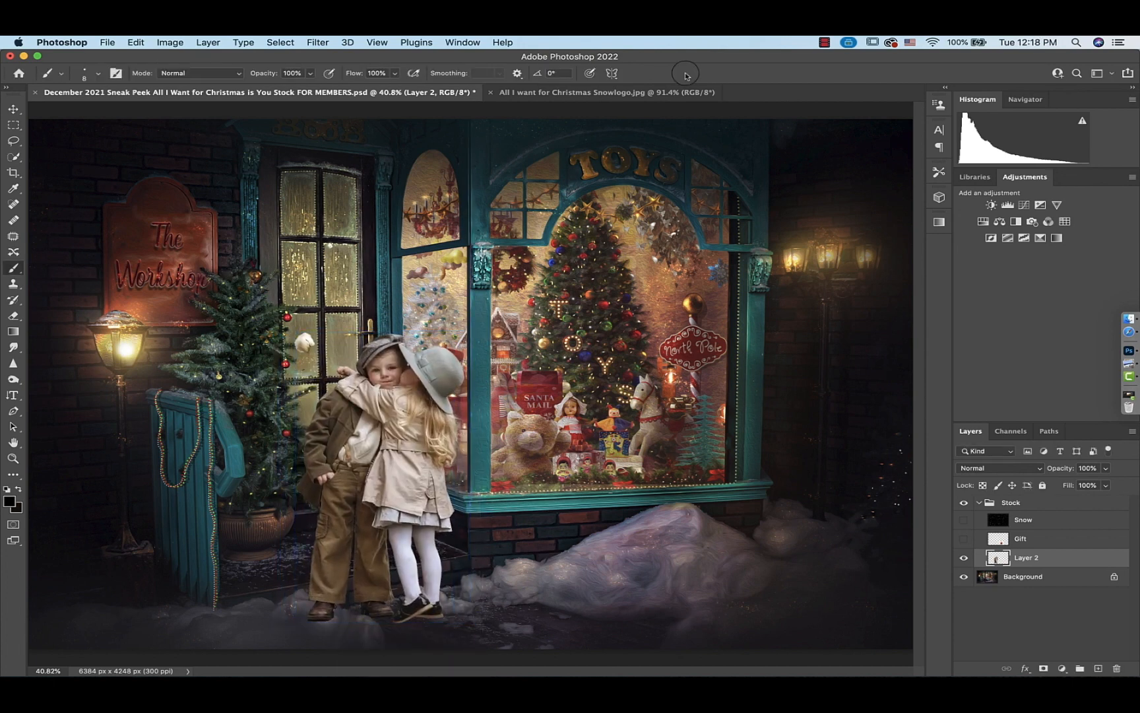
Show the Gift layer, select its subject and copy the gift onto a new layer, hiding the original
{"action": "left_click", "coordinate": [965, 539]}
{"action": "left_click", "coordinate": [964, 559]}
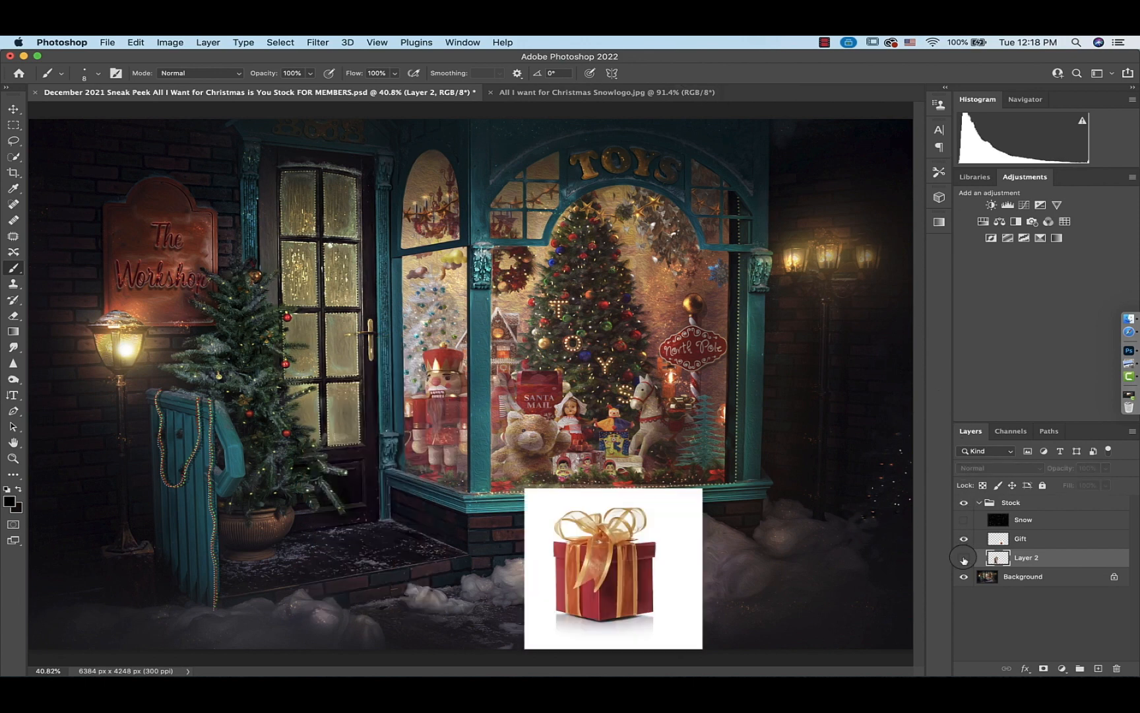
{"action": "left_click", "coordinate": [1001, 540]}
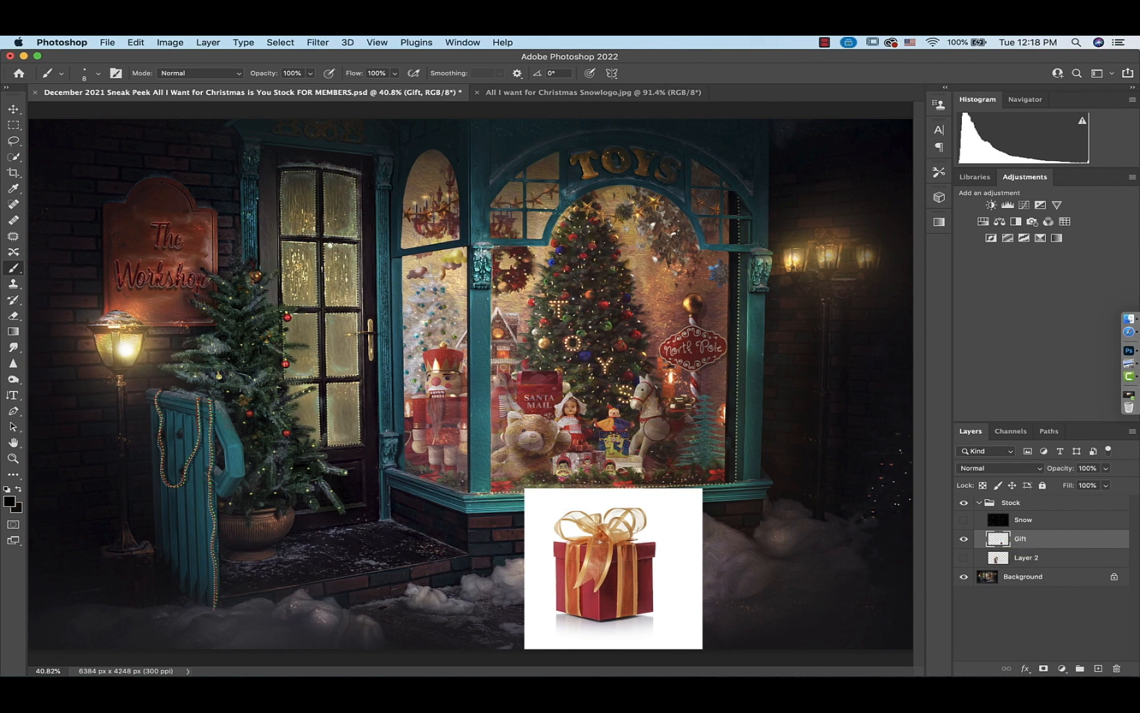
{"action": "left_click", "coordinate": [280, 42]}
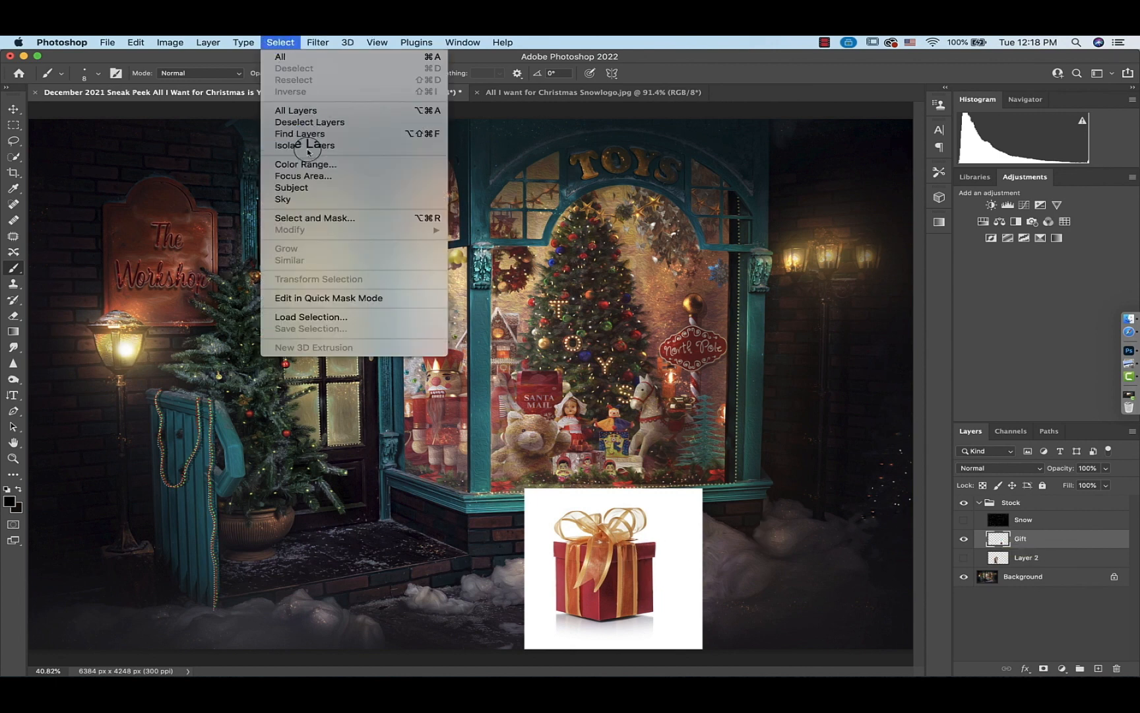
{"action": "left_click", "coordinate": [305, 178]}
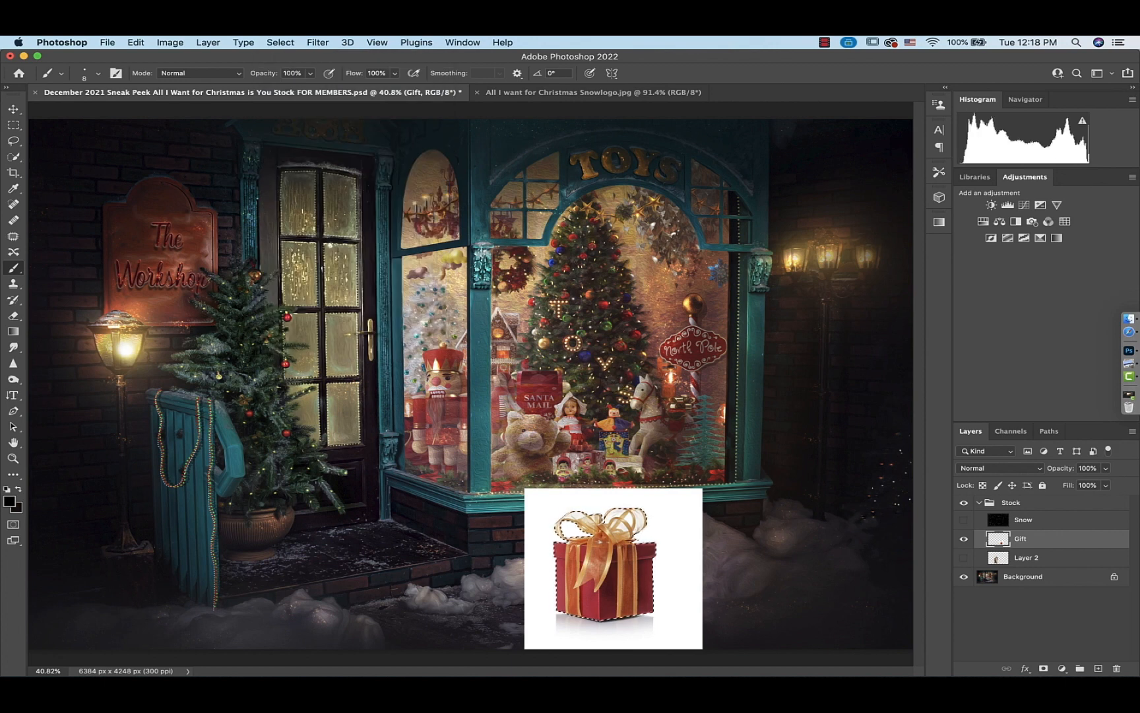
{"action": "key", "text": "super+j"}
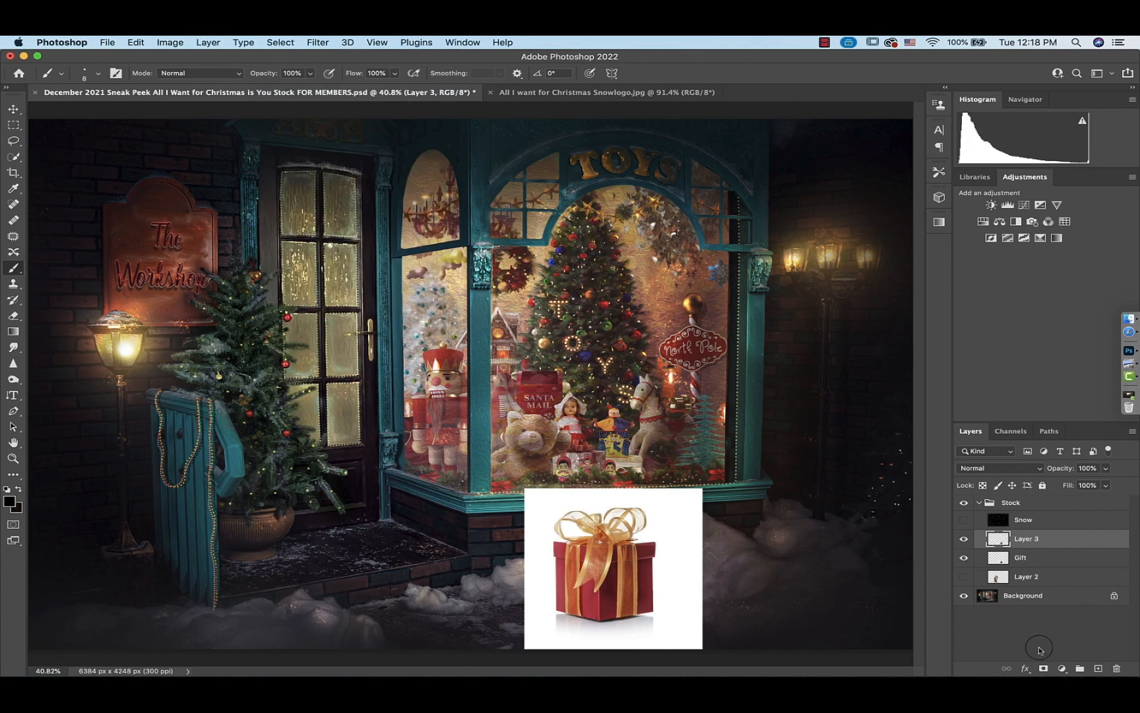
{"action": "left_click", "coordinate": [964, 558]}
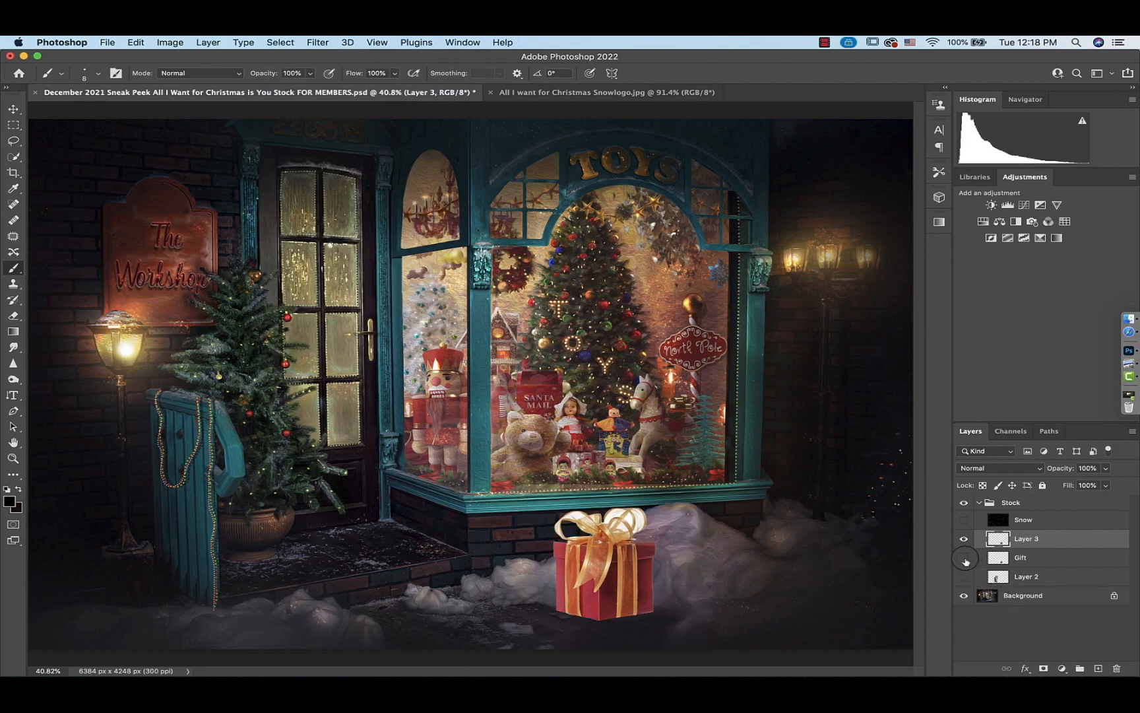
Duplicate the gift layer and set its Blend If This Layer highlight slider to 207
{"action": "key", "text": "super+j"}
{"action": "left_click", "coordinate": [964, 557]}
{"action": "key", "text": "x"}
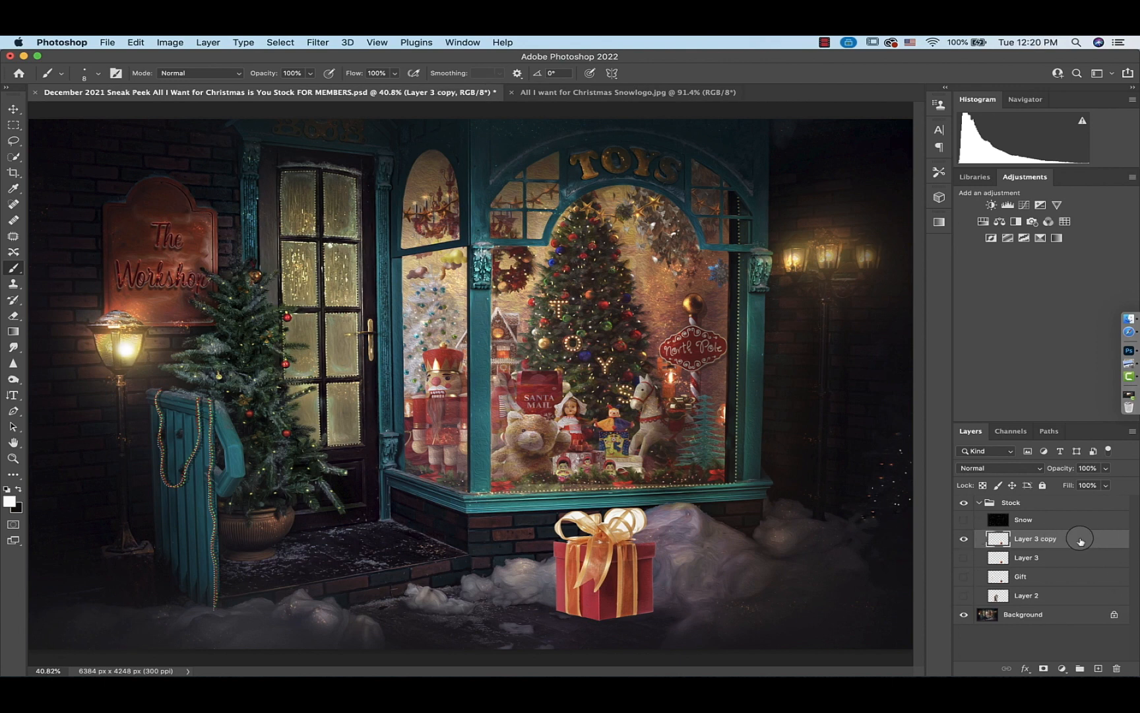
{"action": "double_click", "coordinate": [1083, 540]}
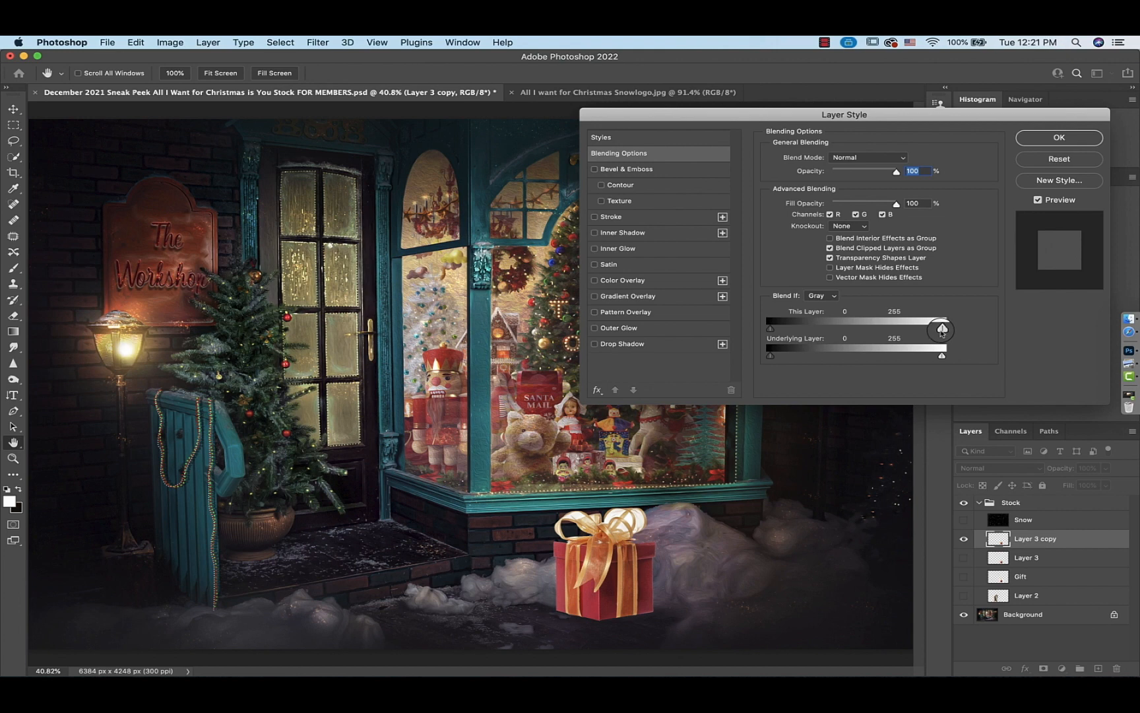
{"action": "left_click_drag", "start_coordinate": [940, 330], "coordinate": [913, 330]}
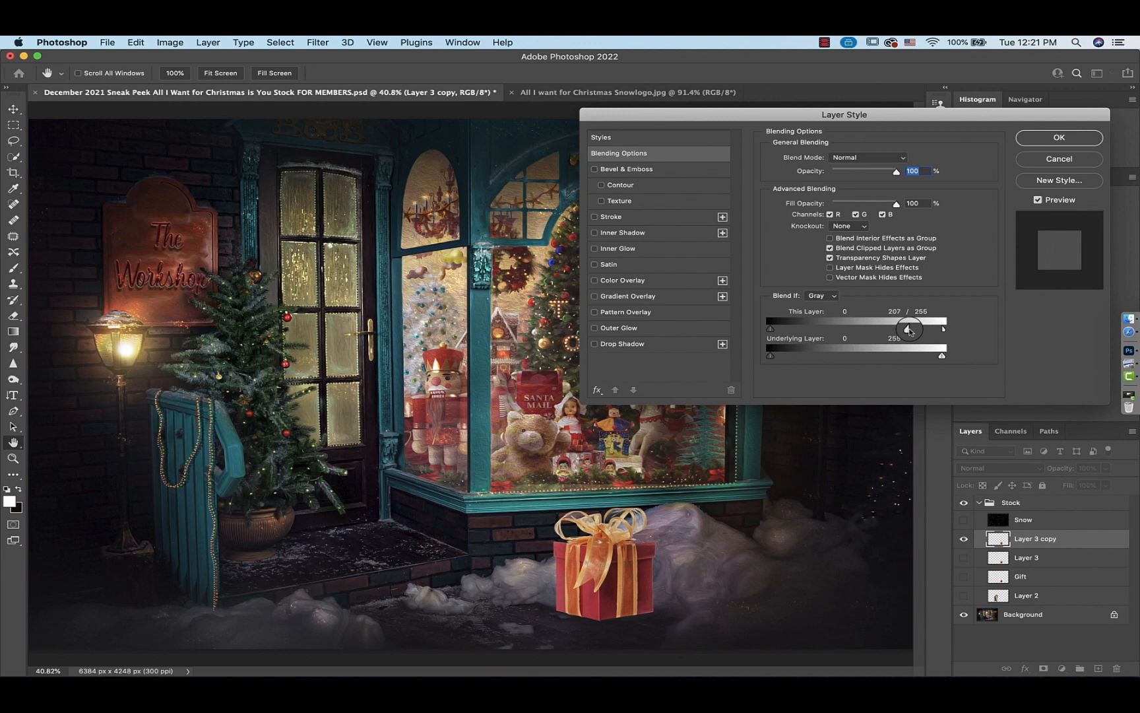
{"action": "mouse_move", "coordinate": [909, 330]}
{"action": "left_mouse_down"}
{"action": "mouse_move", "coordinate": [883, 330]}
{"action": "mouse_move", "coordinate": [913, 331]}
{"action": "left_mouse_up"}
{"action": "key", "text": "Return"}
Move the gift left, flip it horizontally and scale it down in front of the shop step
{"action": "key", "text": "ctrl+t"}
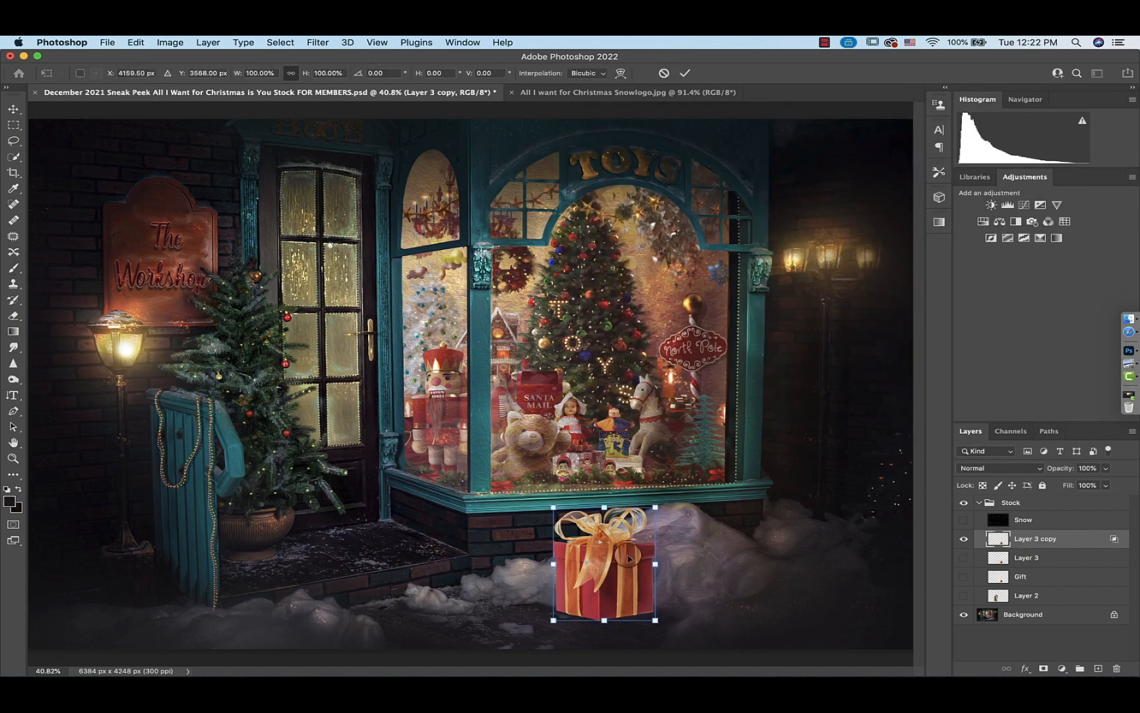
{"action": "left_click_drag", "start_coordinate": [629, 558], "coordinate": [531, 559]}
{"action": "right_click", "coordinate": [531, 559]}
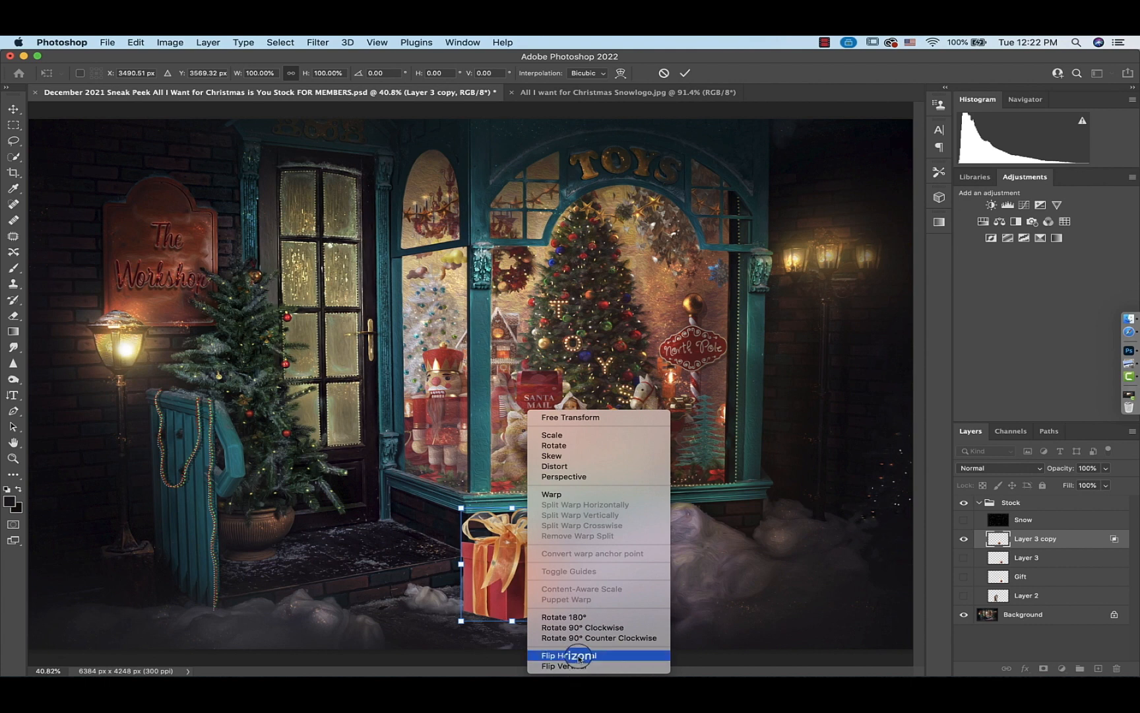
{"action": "left_click", "coordinate": [579, 656]}
{"action": "left_click_drag", "start_coordinate": [562, 508], "coordinate": [549, 532]}
{"action": "left_click_drag", "start_coordinate": [516, 584], "coordinate": [501, 584]}
{"action": "left_click", "coordinate": [685, 73]}
{"action": "key", "text": "b"}
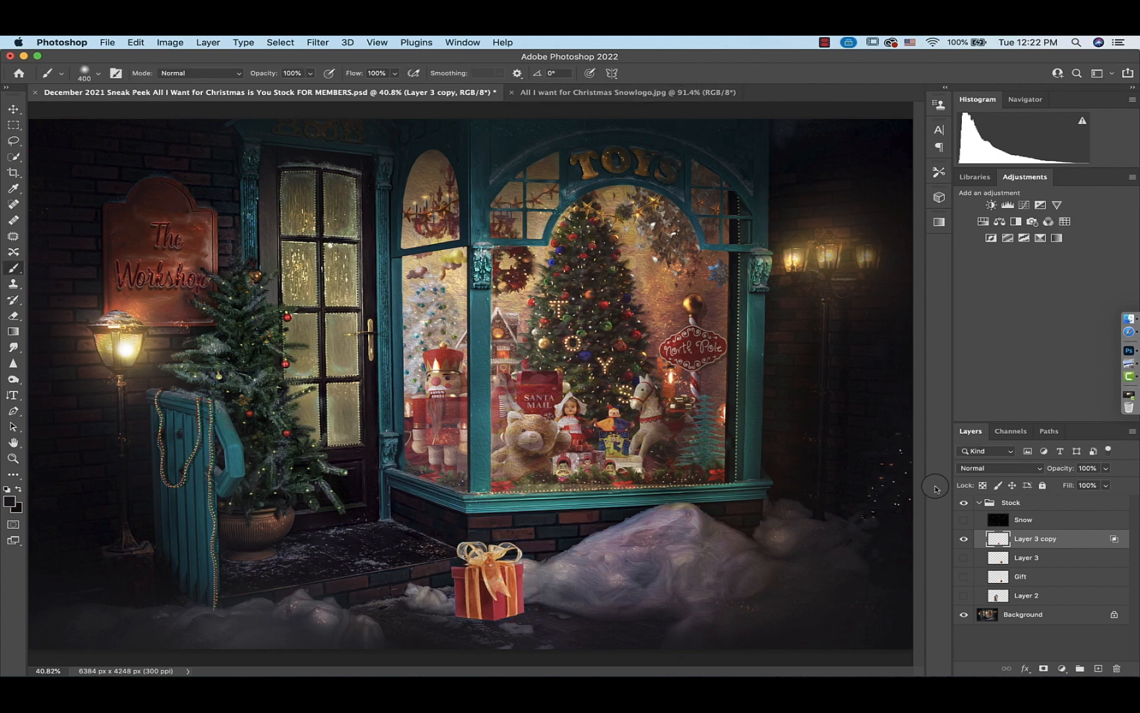
Show the children layer again and zoom in to 100% on the children
{"action": "left_click", "coordinate": [964, 596]}
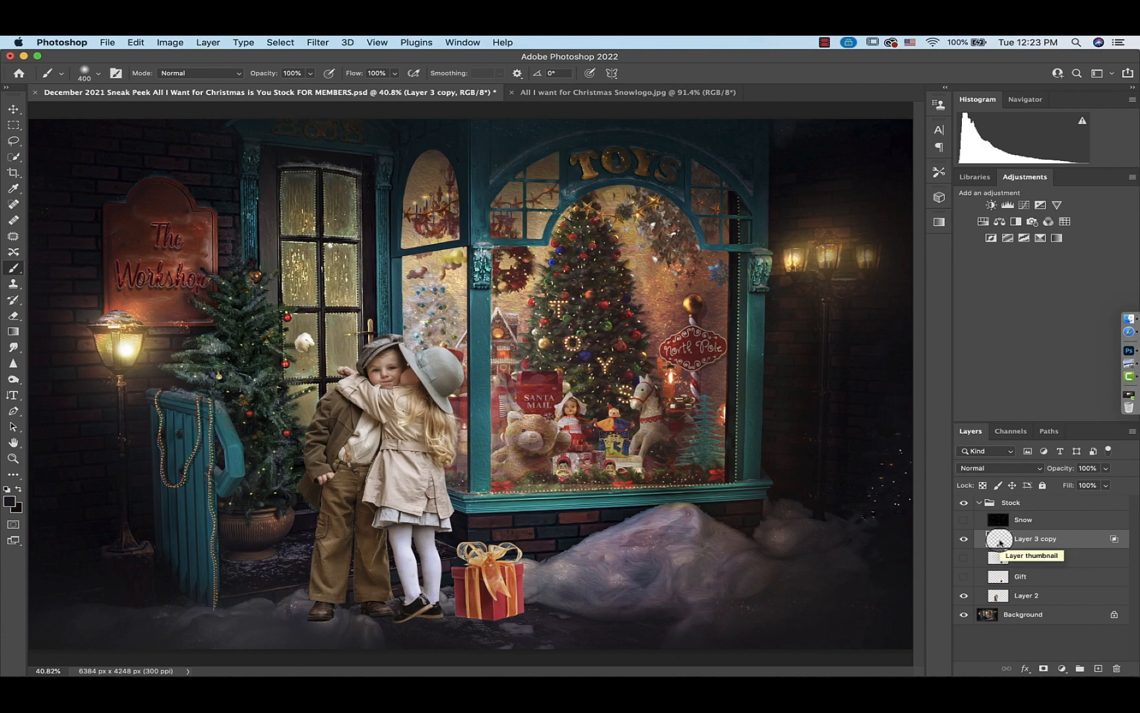
{"action": "key", "text": "super+equal"}
{"action": "key", "text": "super+equal"}
{"action": "key", "text": "super+equal"}
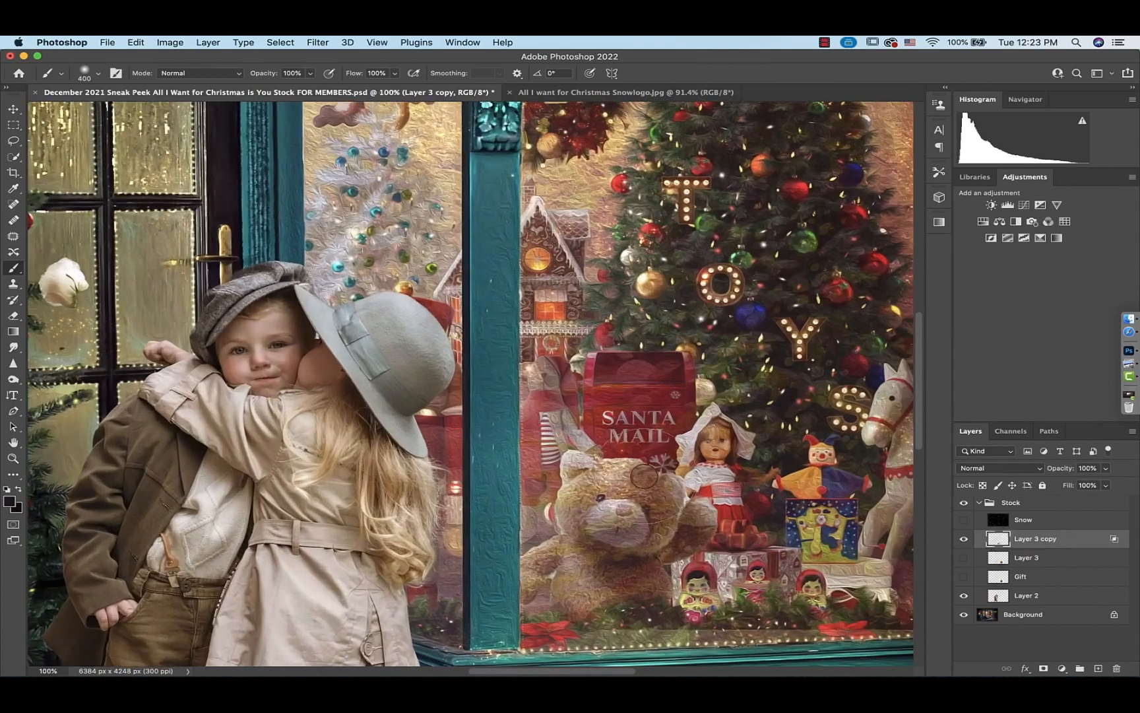
Nudge the gift box slightly left and scale it to about 99% with Free Transform beside the girl's feet
{"action": "scroll", "coordinate": [645, 475], "scroll_direction": "down", "scroll_amount": 10}
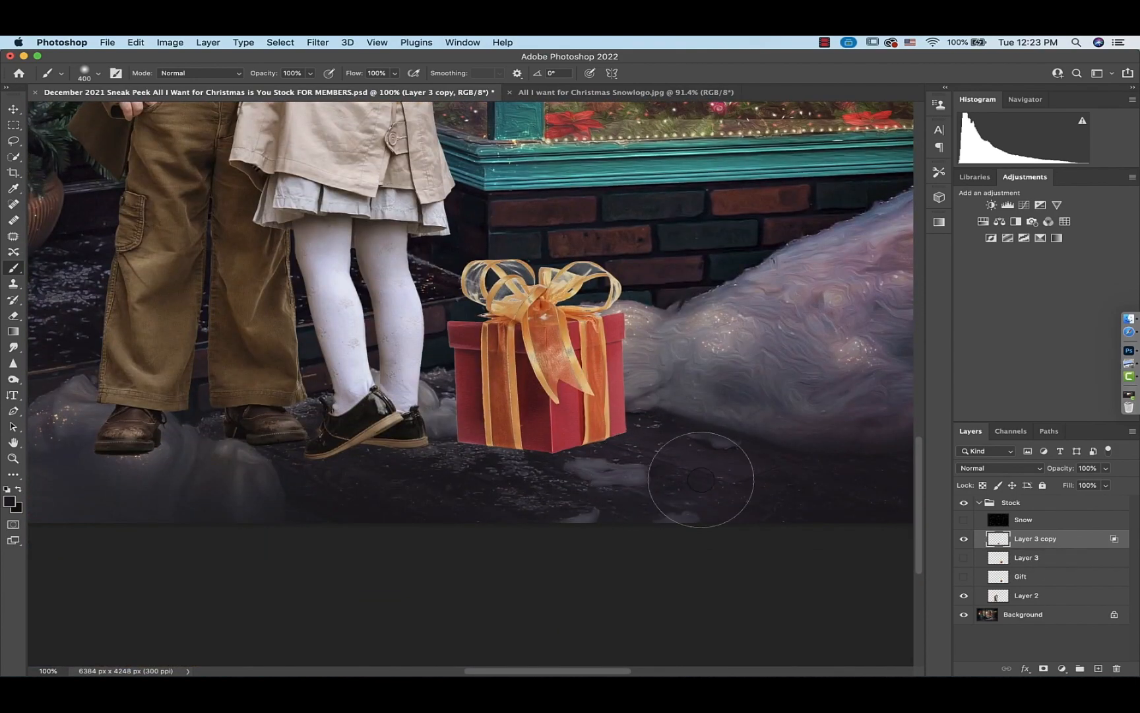
{"action": "key", "text": "super+t"}
{"action": "left_click_drag", "start_coordinate": [538, 428], "coordinate": [492, 404]}
{"action": "left_click_drag", "start_coordinate": [619, 239], "coordinate": [628, 239]}
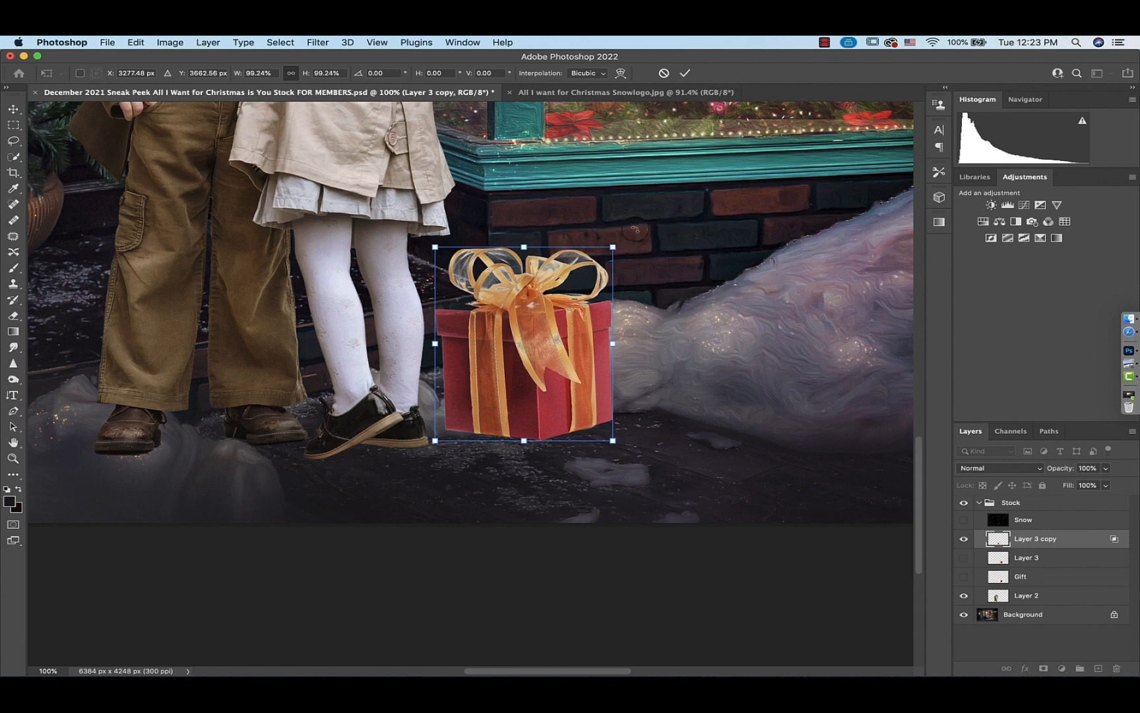
{"action": "key", "text": "Return"}
Select the snow clump by the girl's feet on the background with Quick Selection and copy it to a new layer
{"action": "key", "text": "b"}
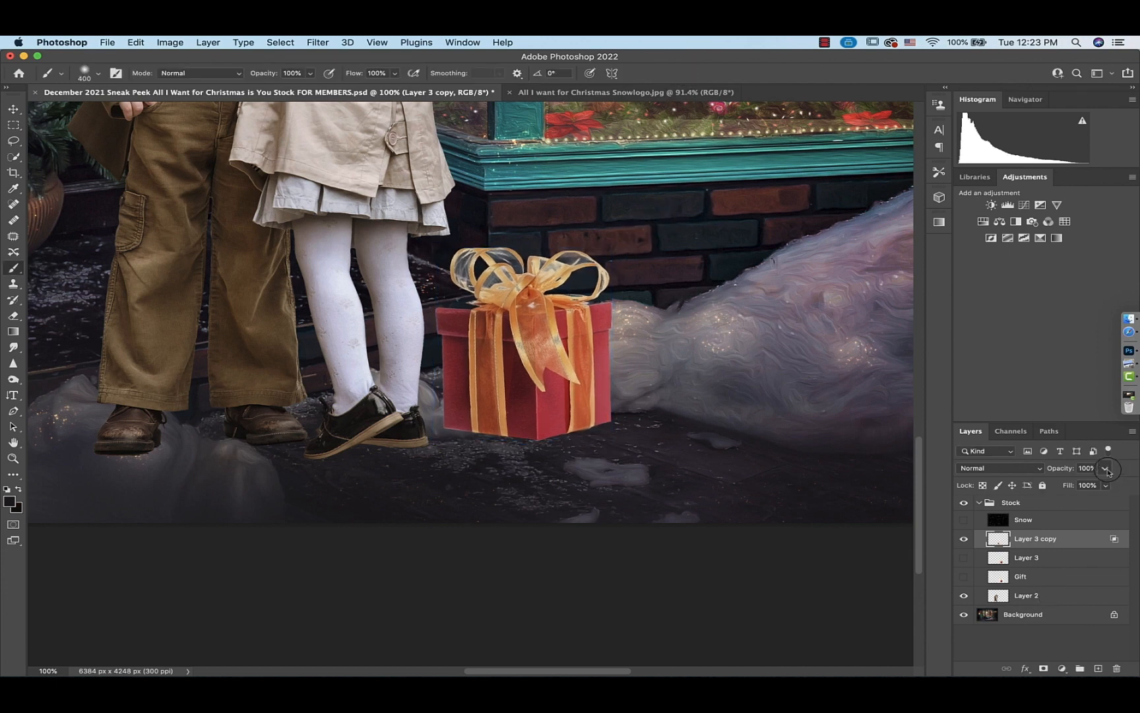
{"action": "left_click", "coordinate": [1106, 469]}
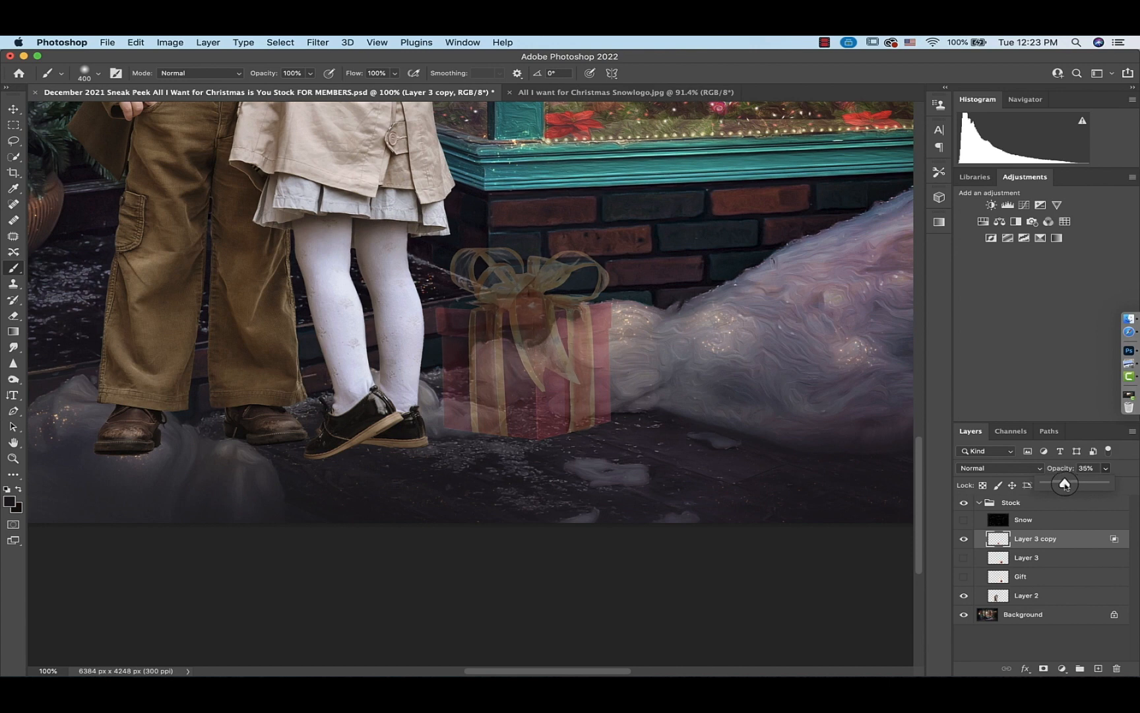
{"action": "left_click", "coordinate": [964, 538]}
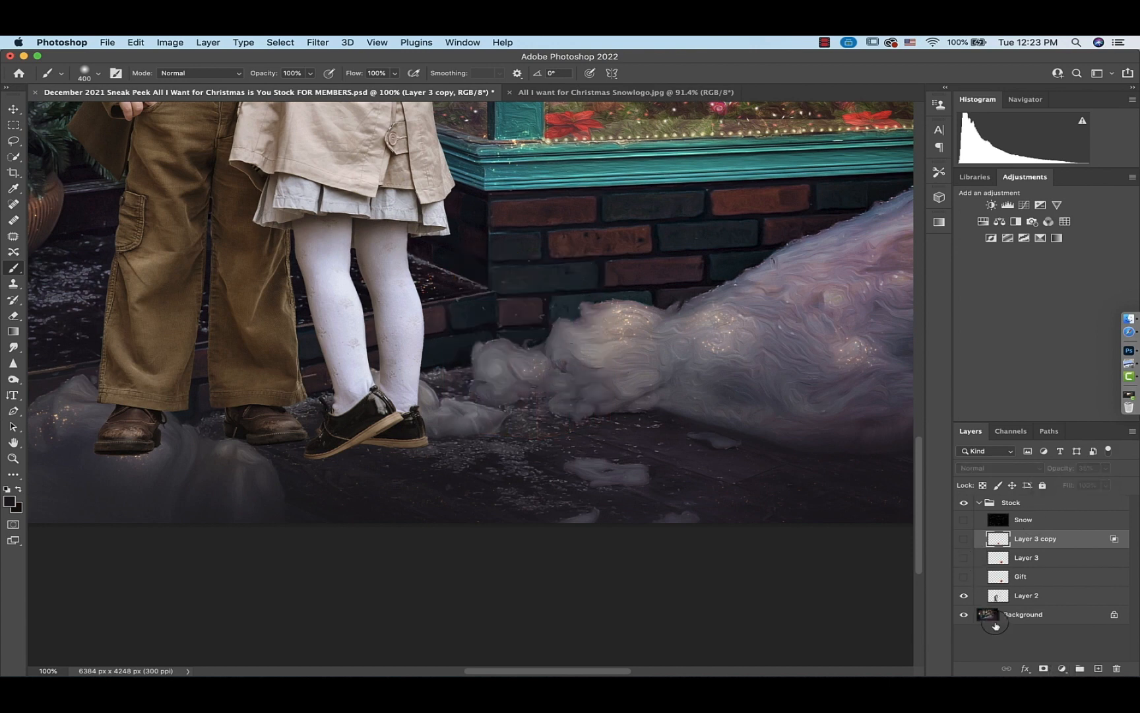
{"action": "left_click", "coordinate": [996, 622]}
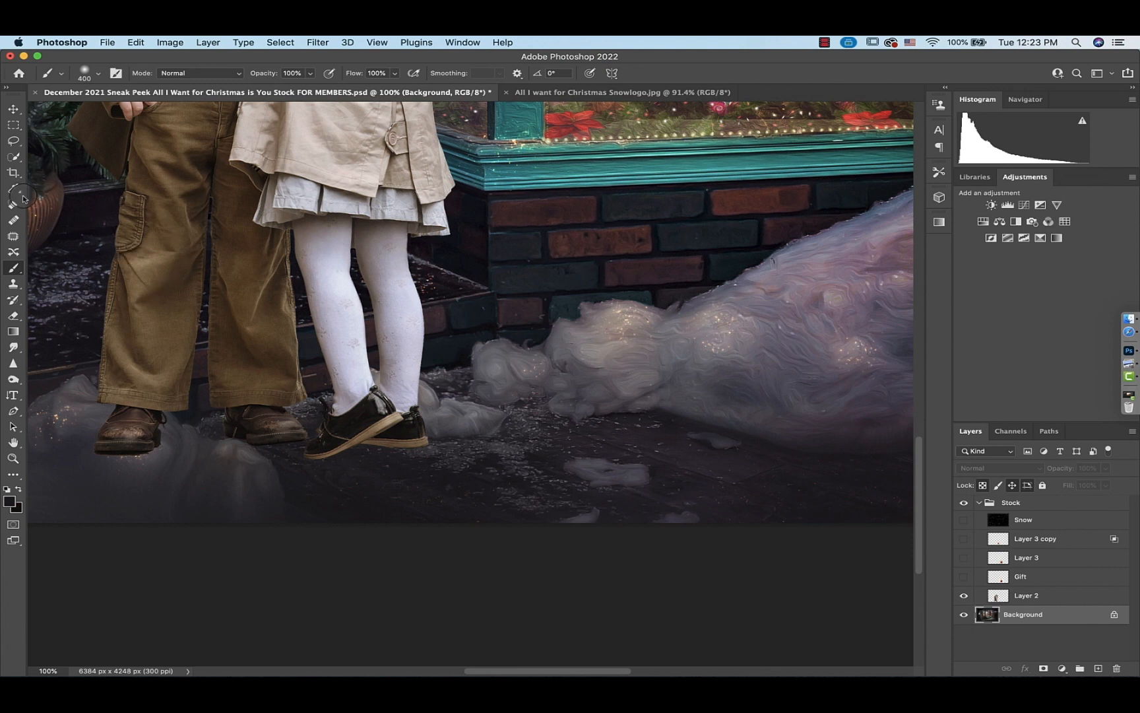
{"action": "left_click", "coordinate": [13, 157]}
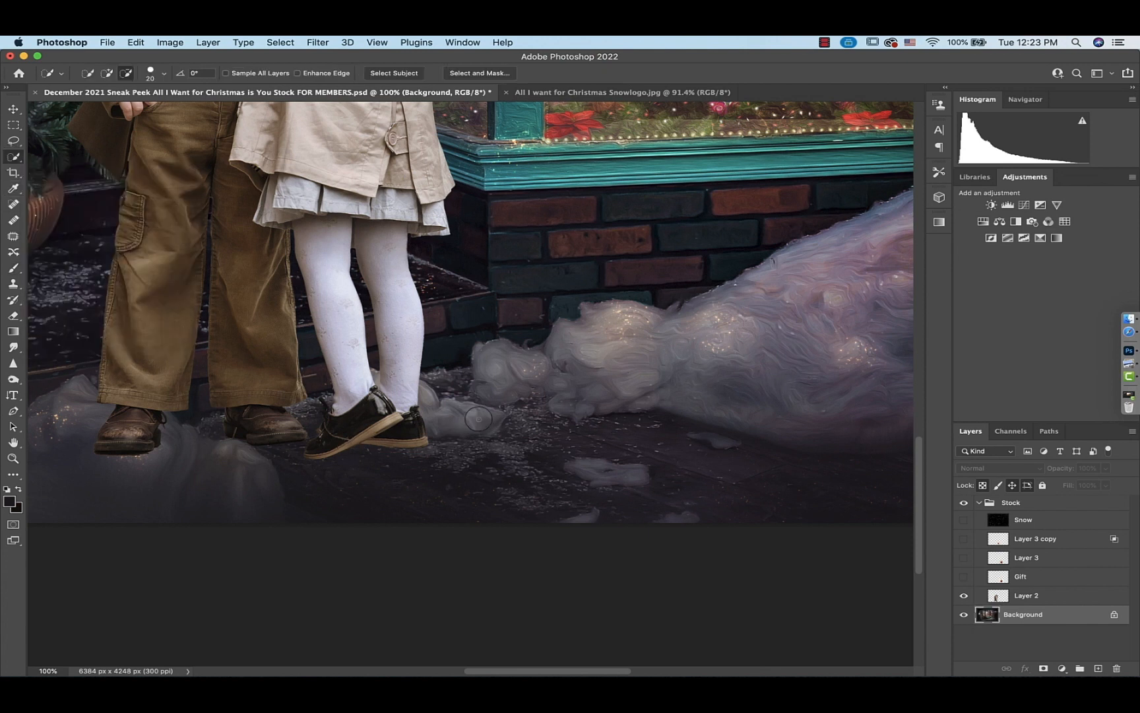
{"action": "key", "text": "bracketright"}
{"action": "key", "text": "bracketright"}
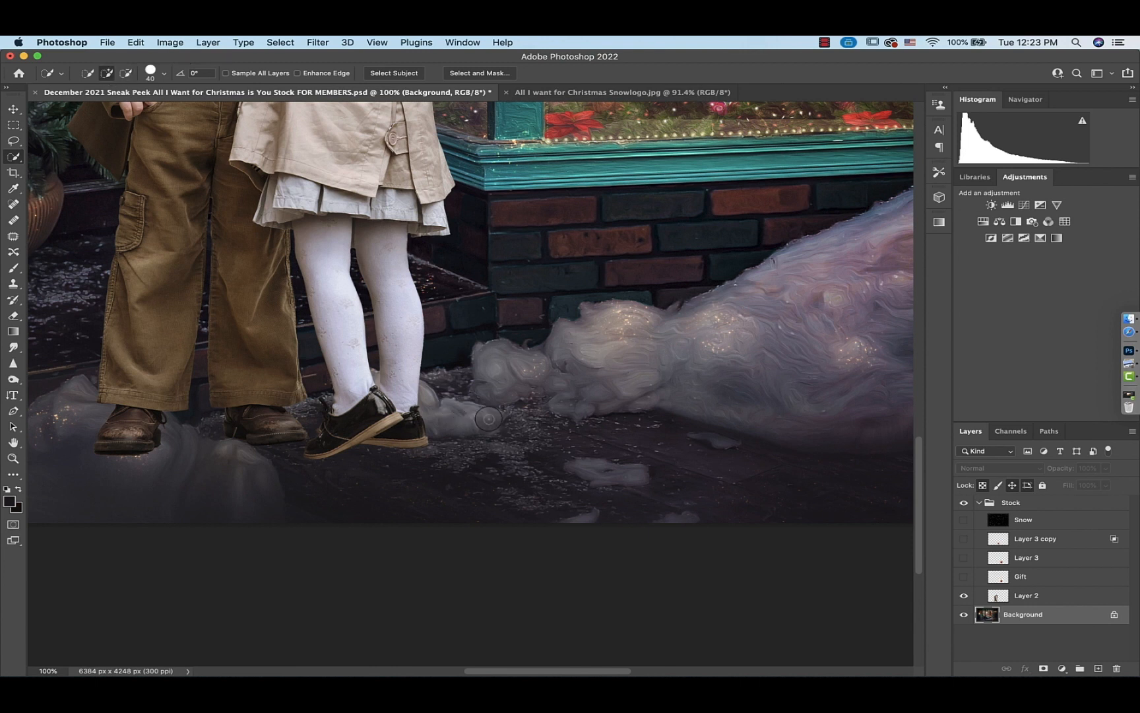
{"action": "mouse_move", "coordinate": [491, 420]}
{"action": "left_mouse_down"}
{"action": "mouse_move", "coordinate": [440, 414]}
{"action": "mouse_move", "coordinate": [502, 412]}
{"action": "mouse_move", "coordinate": [420, 396]}
{"action": "left_mouse_up"}
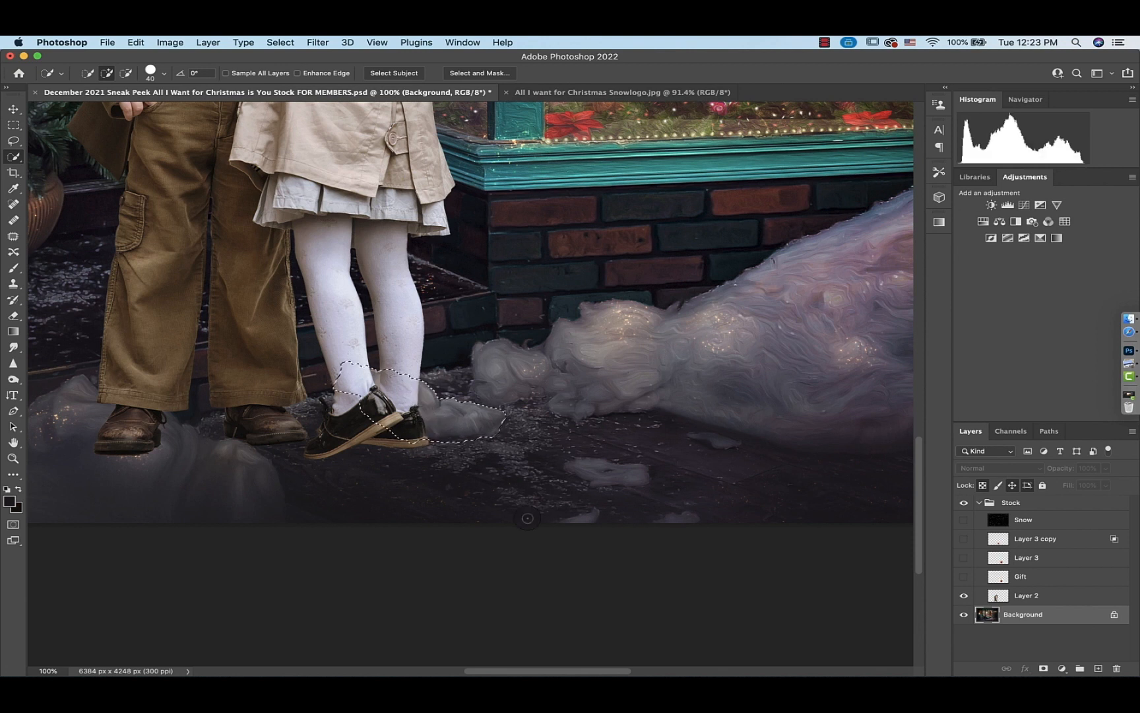
{"action": "key", "text": "super+j"}
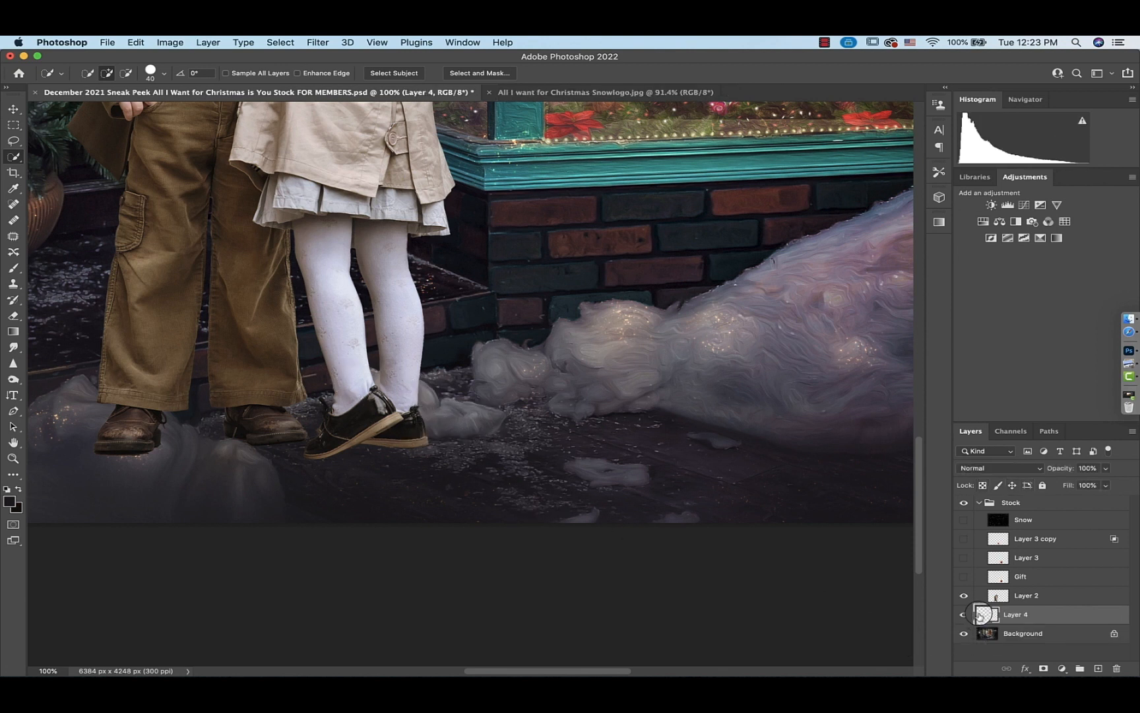
Stack the snow copy above the gift layer, show the gift again and move the children layer to the top of the group
{"action": "left_click_drag", "start_coordinate": [979, 614], "coordinate": [977, 533]}
{"action": "left_click", "coordinate": [964, 559]}
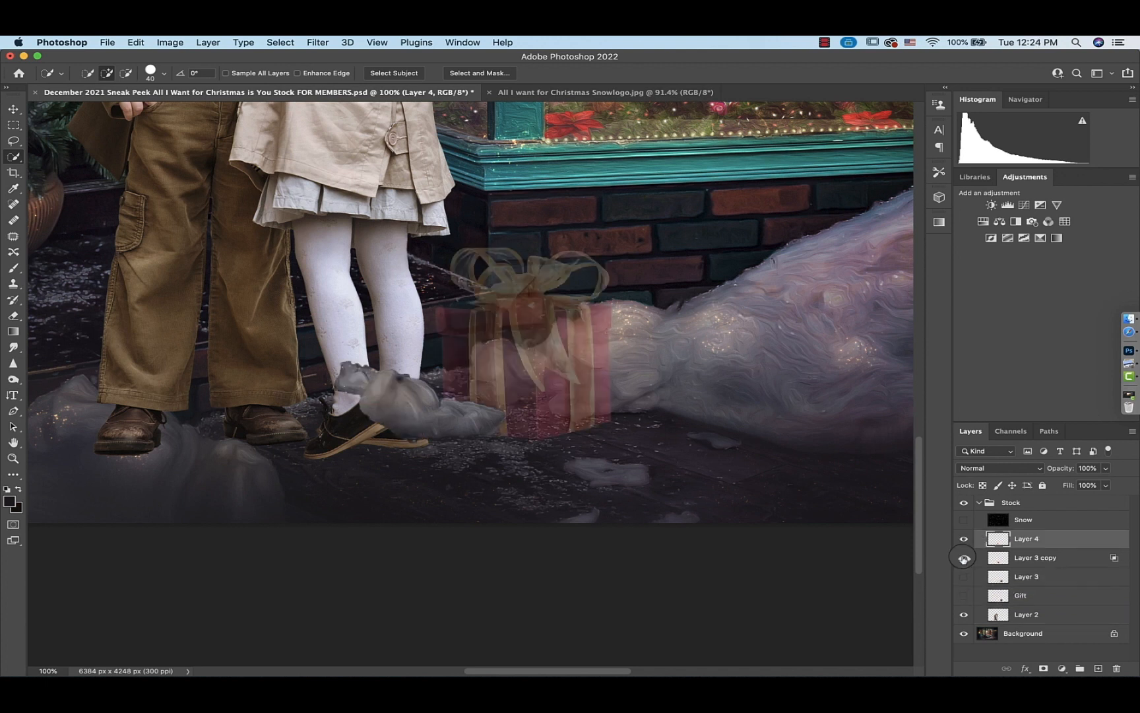
{"action": "left_click", "coordinate": [1106, 468]}
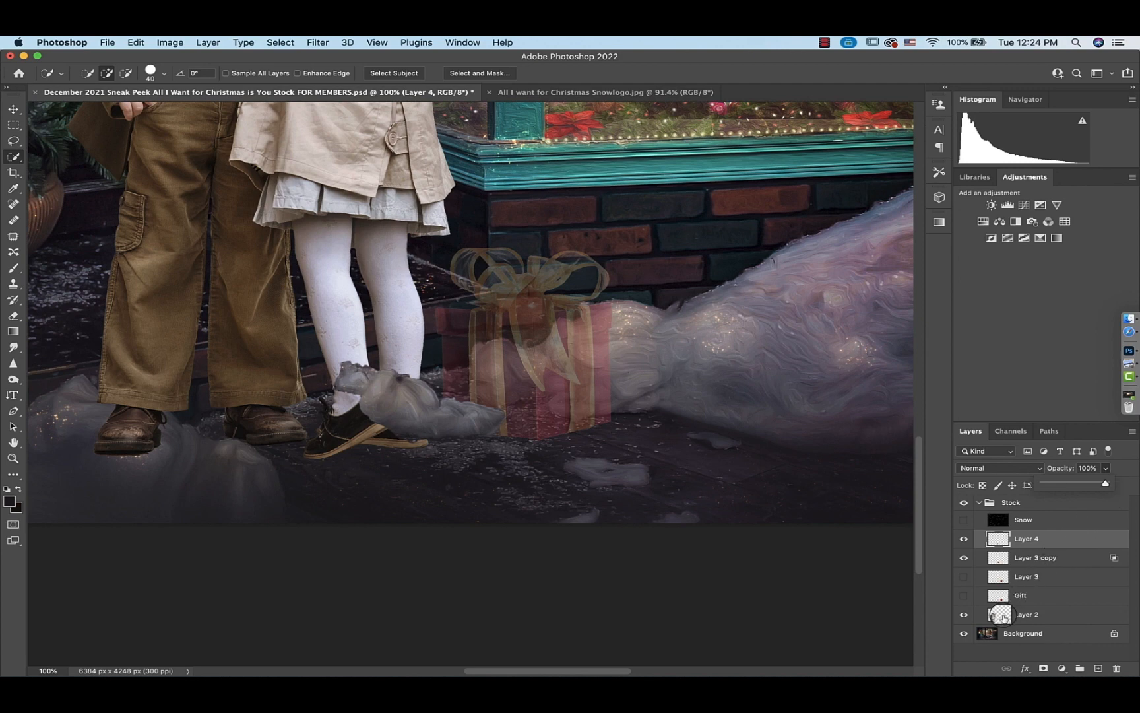
{"action": "left_click_drag", "start_coordinate": [1001, 615], "coordinate": [1002, 540]}
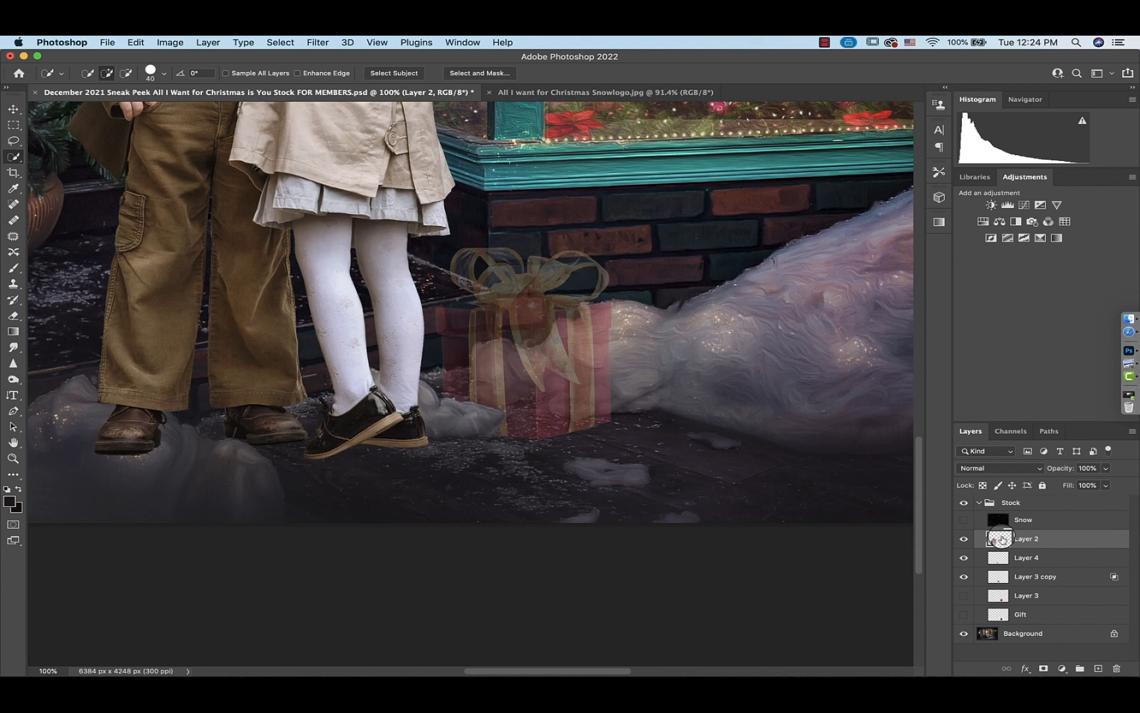
{"action": "left_click", "coordinate": [1000, 557]}
{"action": "left_click", "coordinate": [1106, 468]}
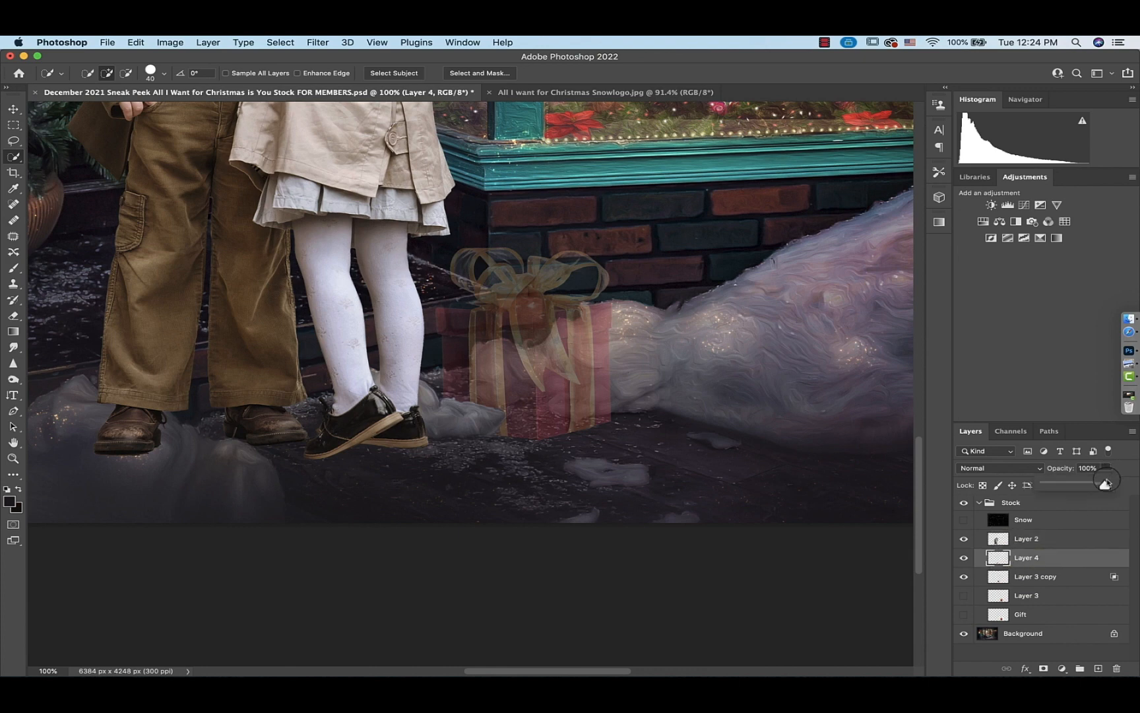
Set the gift layer's opacity to 100% and hide the snow copy layer
{"action": "key", "text": "alt+bracketleft"}
{"action": "left_click_drag", "start_coordinate": [1102, 484], "coordinate": [1136, 482]}
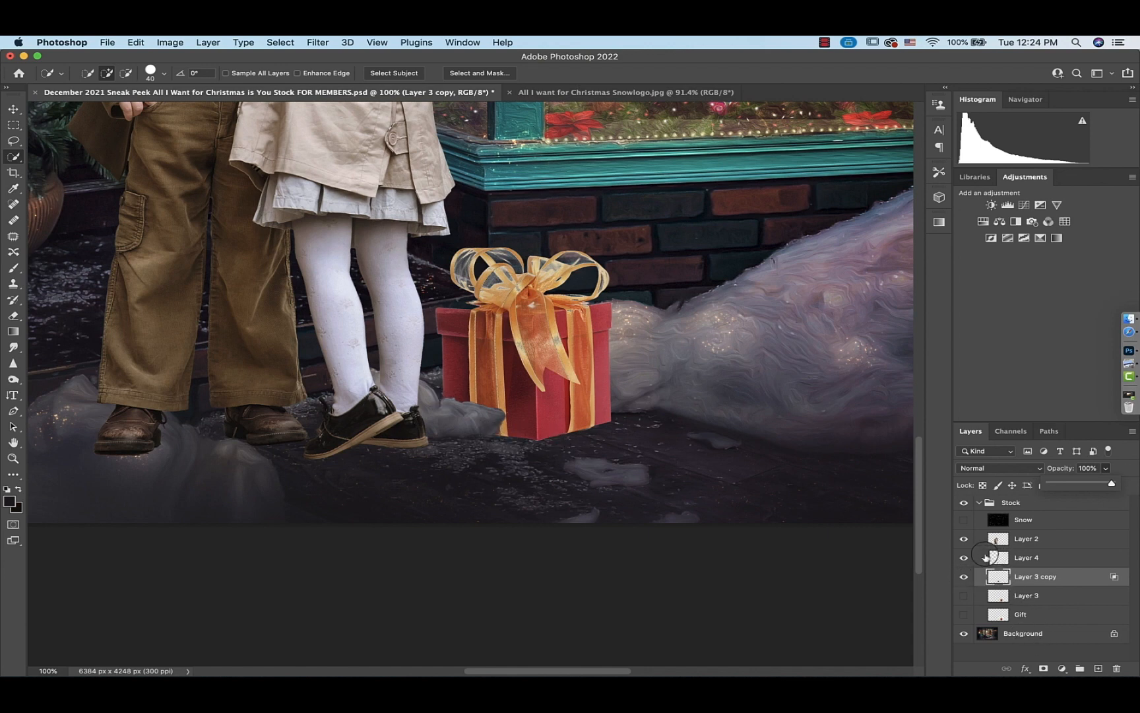
{"action": "left_click", "coordinate": [964, 557]}
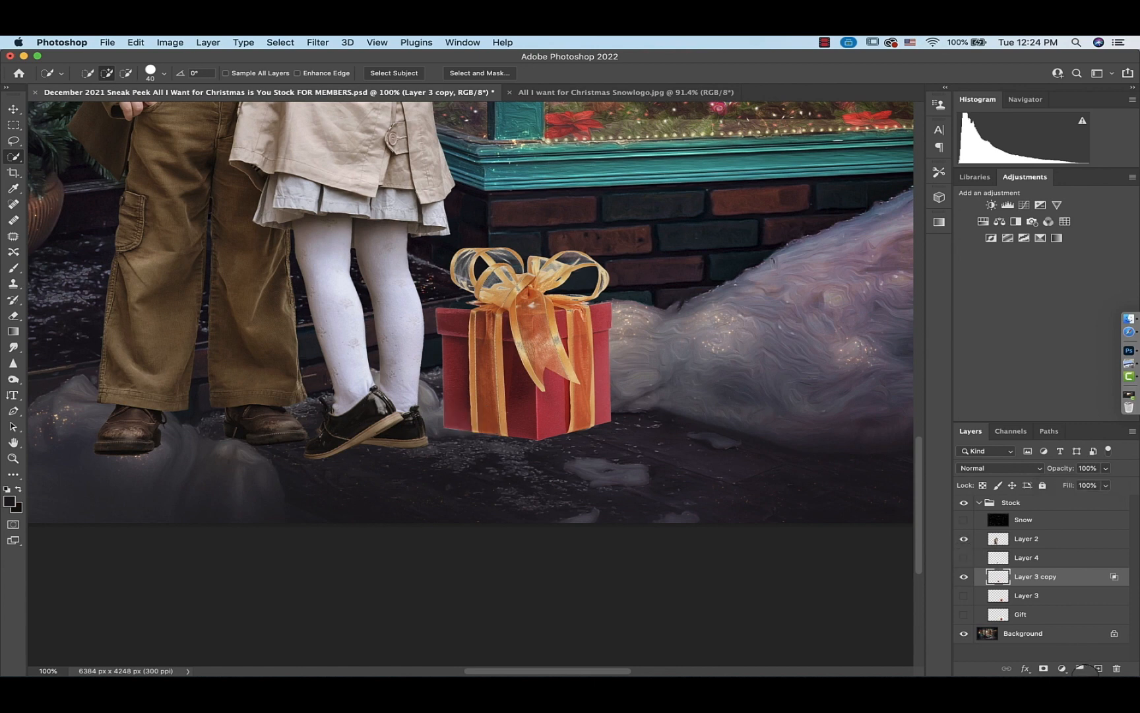
Add a layer mask to the gift layer, lower its opacity to 35% and set up a smaller black brush
{"action": "left_click", "coordinate": [1043, 667]}
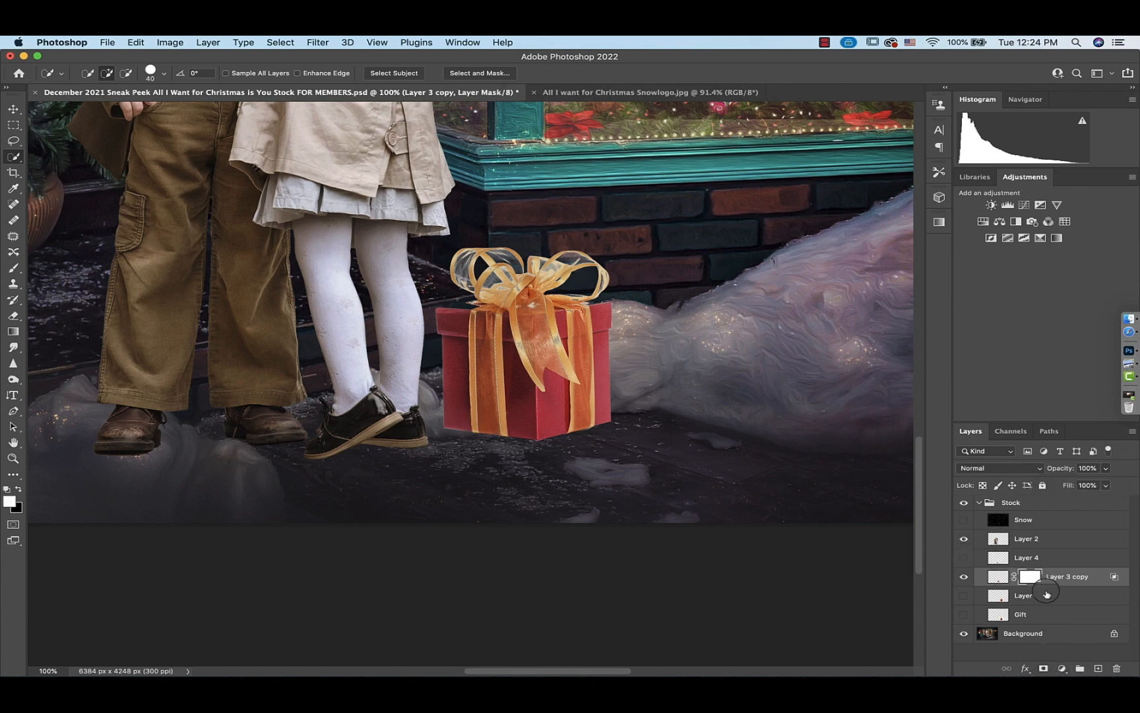
{"action": "left_click", "coordinate": [1105, 470]}
{"action": "left_click", "coordinate": [1065, 484]}
{"action": "key", "text": "b"}
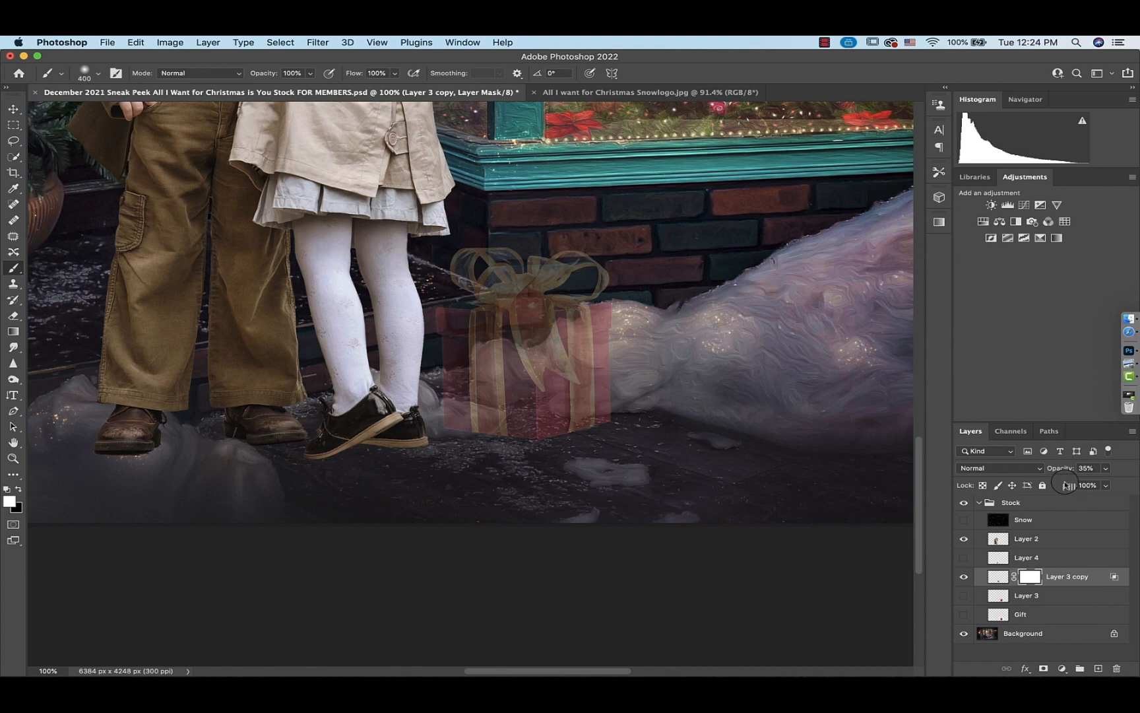
{"action": "key", "text": "x"}
{"action": "key", "text": "bracketleft"}
{"action": "key", "text": "bracketleft"}
{"action": "key", "text": "bracketleft"}
{"action": "key", "text": "bracketleft"}
{"action": "key", "text": "bracketleft"}
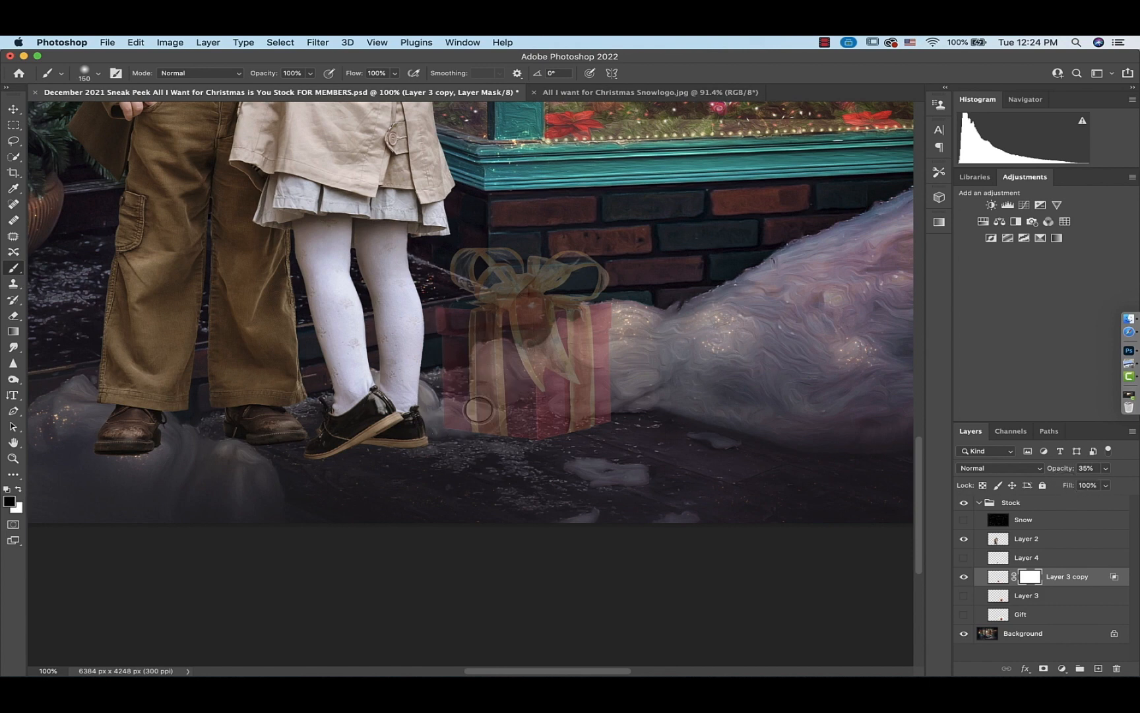
{"action": "key", "text": "bracketleft"}
{"action": "key", "text": "bracketleft"}
Zoom in on the gift's base and paint black on its mask where the snow clump overlaps, checking at 0% and 100% opacity
{"action": "key", "text": "super+equal"}
{"action": "key", "text": "super+equal"}
{"action": "key", "text": "super+equal"}
{"action": "left_click", "coordinate": [1105, 468]}
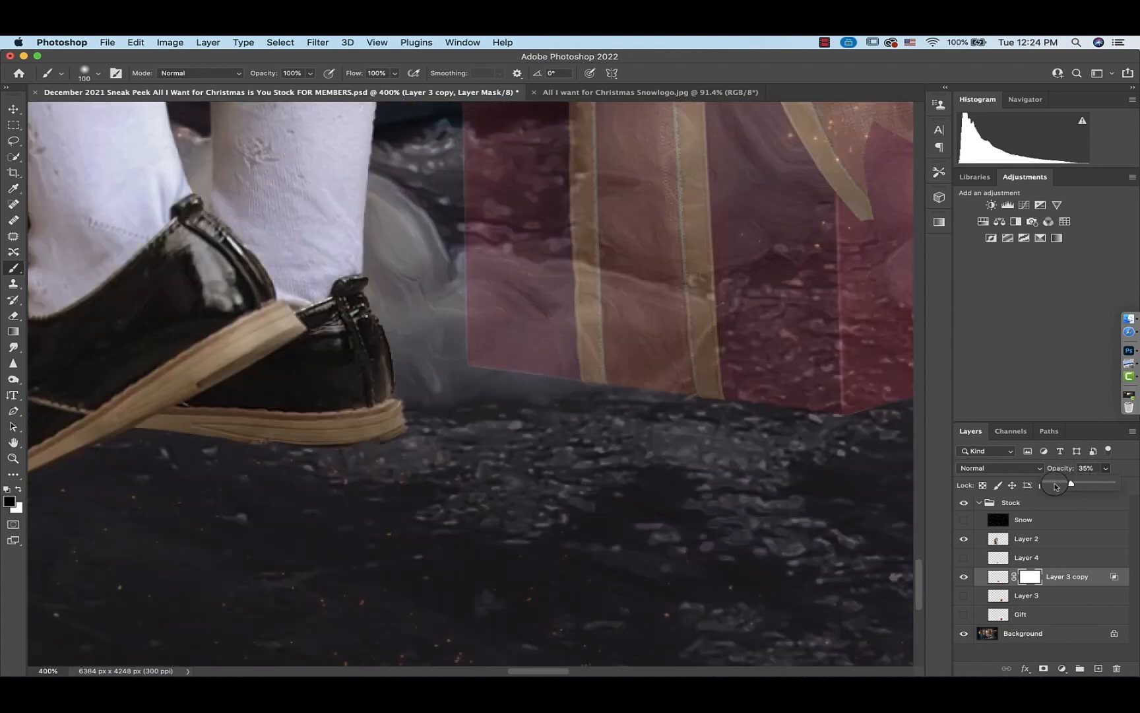
{"action": "left_click_drag", "start_coordinate": [1056, 486], "coordinate": [1045, 485]}
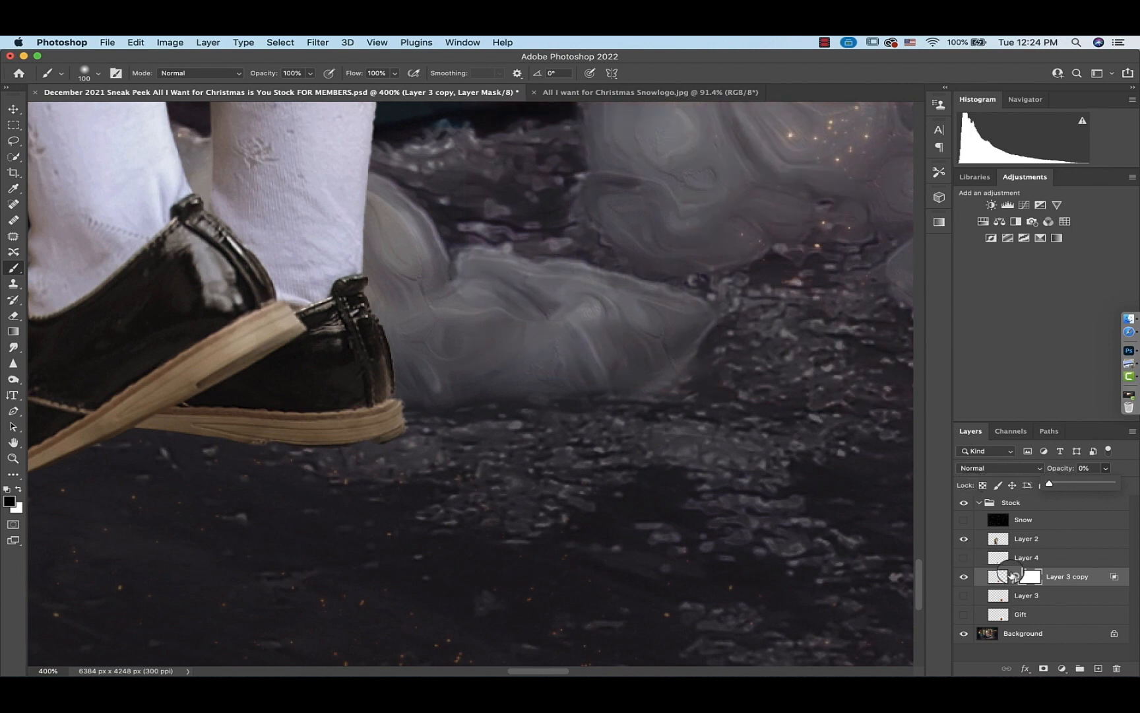
{"action": "left_click", "coordinate": [1029, 576]}
{"action": "key", "text": "bracketleft"}
{"action": "key", "text": "bracketleft"}
{"action": "key", "text": "bracketleft"}
{"action": "key", "text": "bracketleft"}
{"action": "key", "text": "bracketleft"}
{"action": "key", "text": "bracketleft"}
{"action": "key", "text": "bracketleft"}
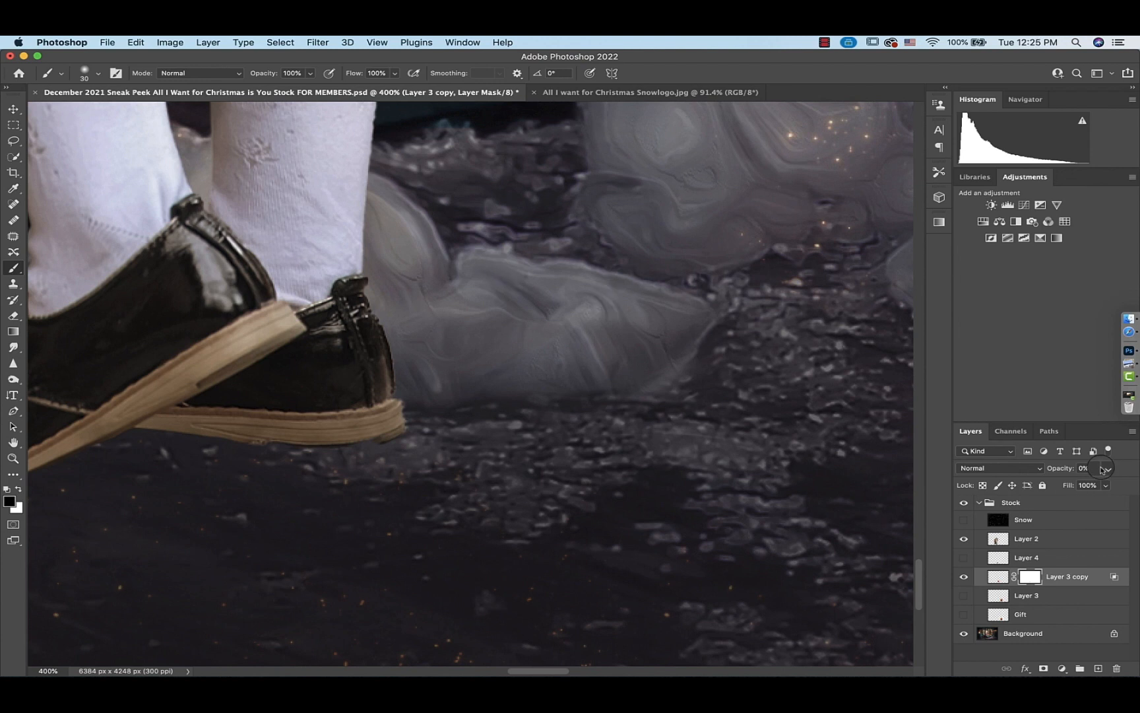
{"action": "left_click_drag", "start_coordinate": [1106, 467], "coordinate": [1135, 480]}
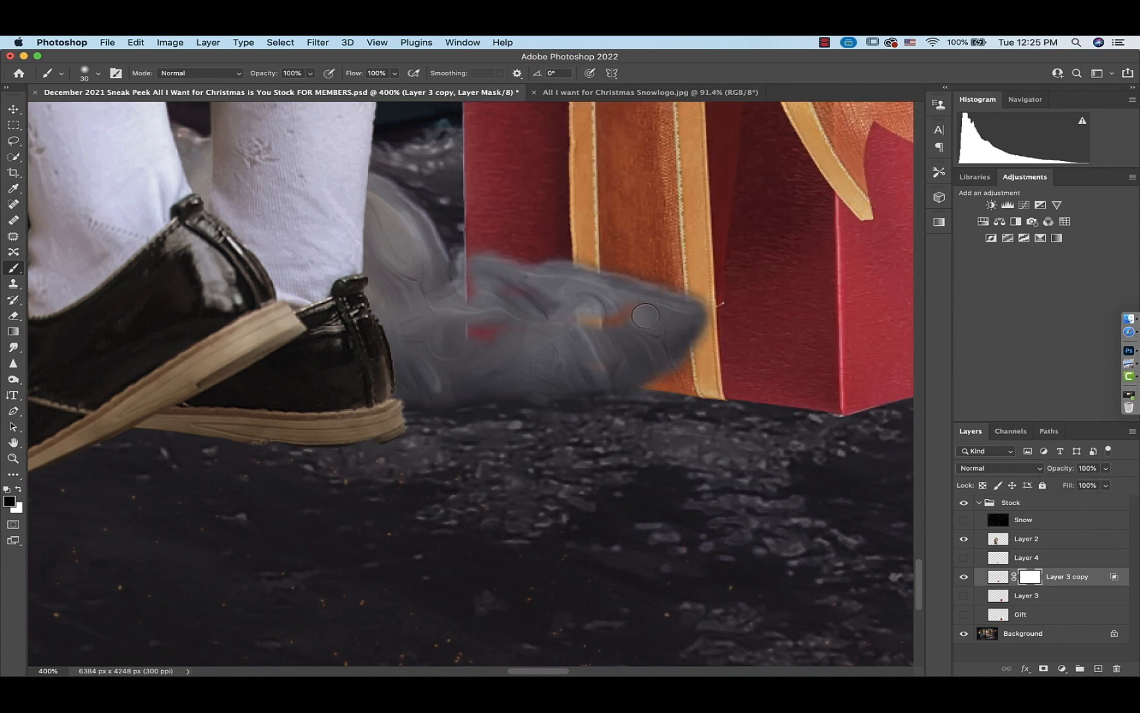
{"action": "mouse_move", "coordinate": [645, 315]}
{"action": "left_mouse_down"}
{"action": "mouse_move", "coordinate": [588, 319]}
{"action": "mouse_move", "coordinate": [597, 373]}
{"action": "mouse_move", "coordinate": [507, 330]}
{"action": "mouse_move", "coordinate": [452, 275]}
{"action": "mouse_move", "coordinate": [629, 321]}
{"action": "left_mouse_up"}
Fit the canvas to the screen and nudge the gift slightly with Free Transform
{"action": "key", "text": "super+0"}
{"action": "key", "text": "super+t"}
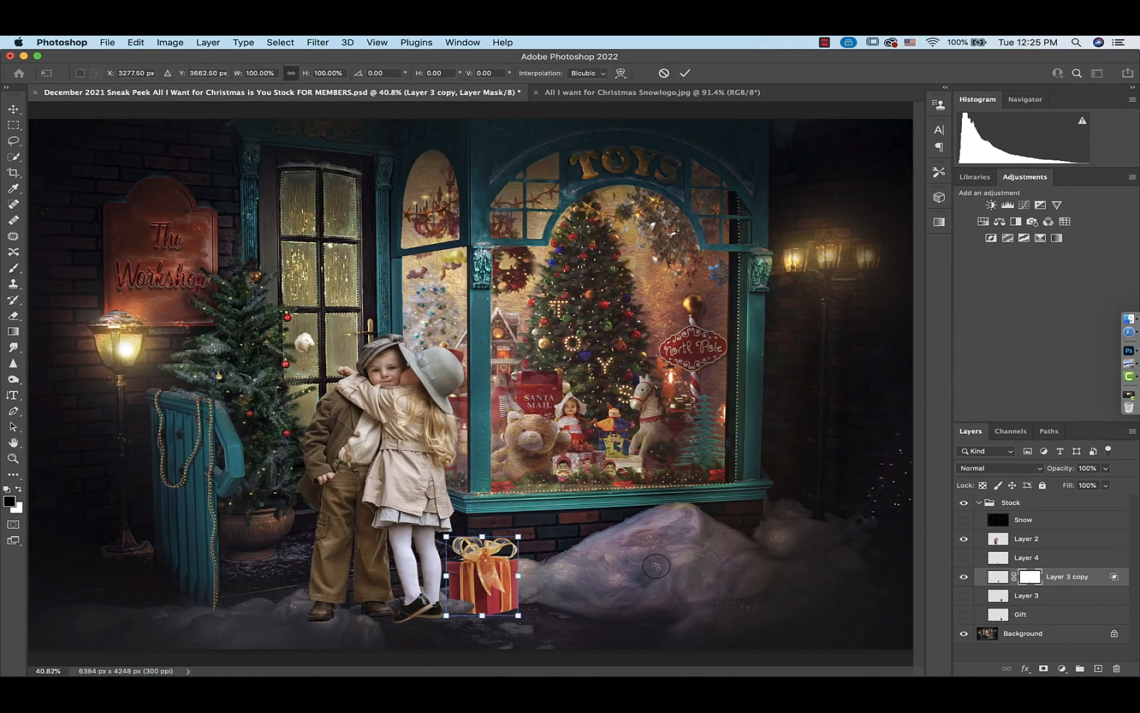
{"action": "left_click_drag", "start_coordinate": [545, 523], "coordinate": [547, 524]}
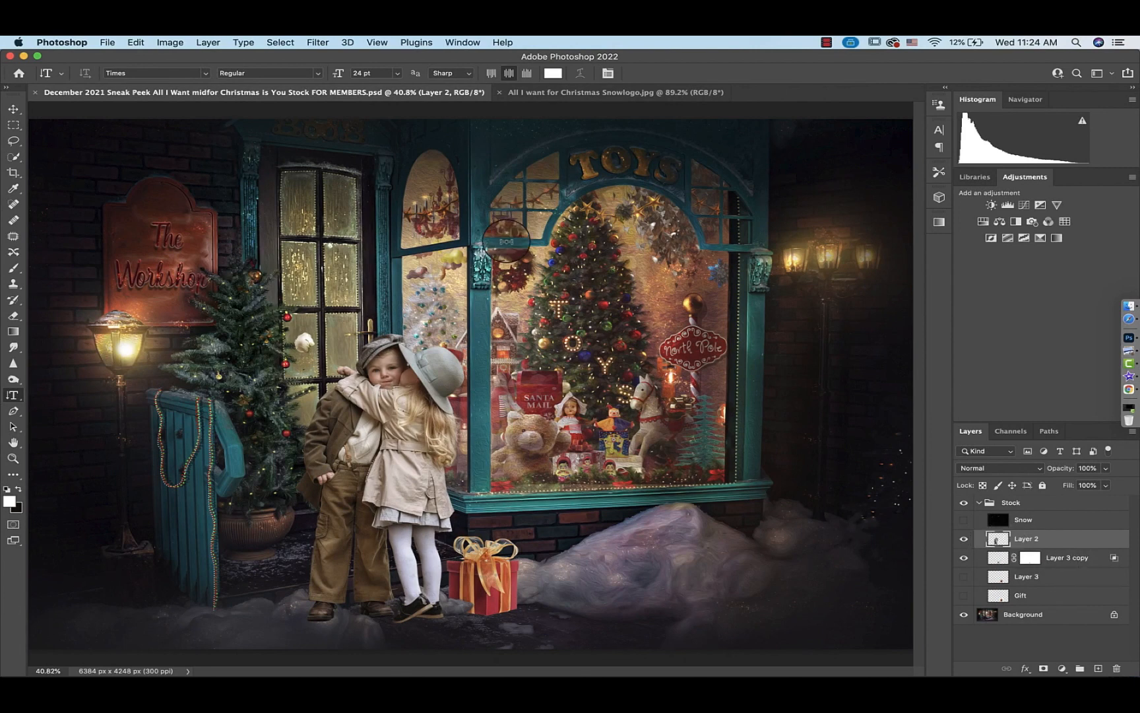
Apply the Camera Raw Filter to the children layer with Highlights -75, Whites -79, Temperature +2 and Exposure -0.20
{"action": "left_click", "coordinate": [318, 43]}
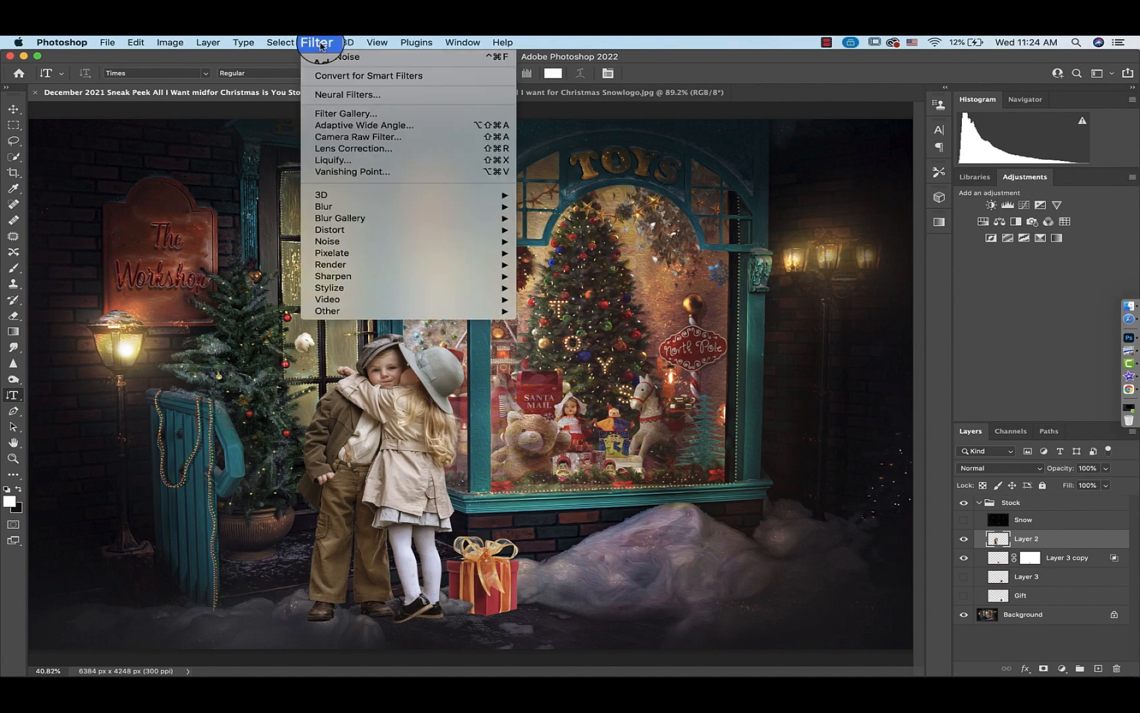
{"action": "left_click", "coordinate": [338, 138]}
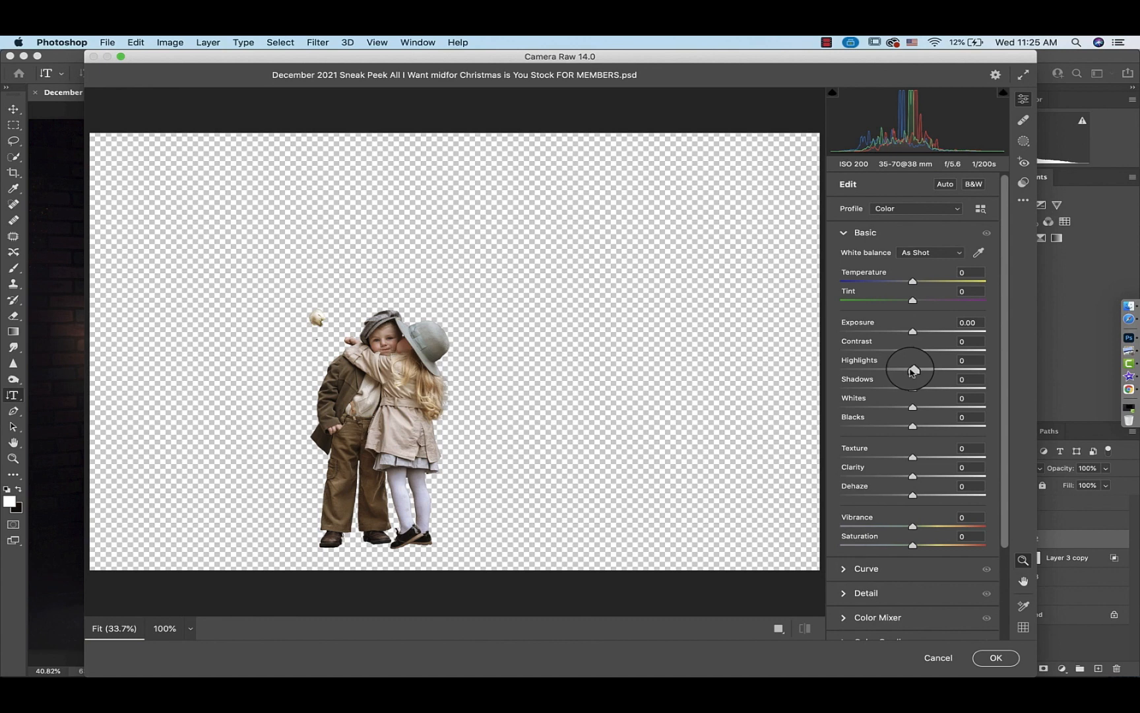
{"action": "left_click_drag", "start_coordinate": [909, 369], "coordinate": [858, 371]}
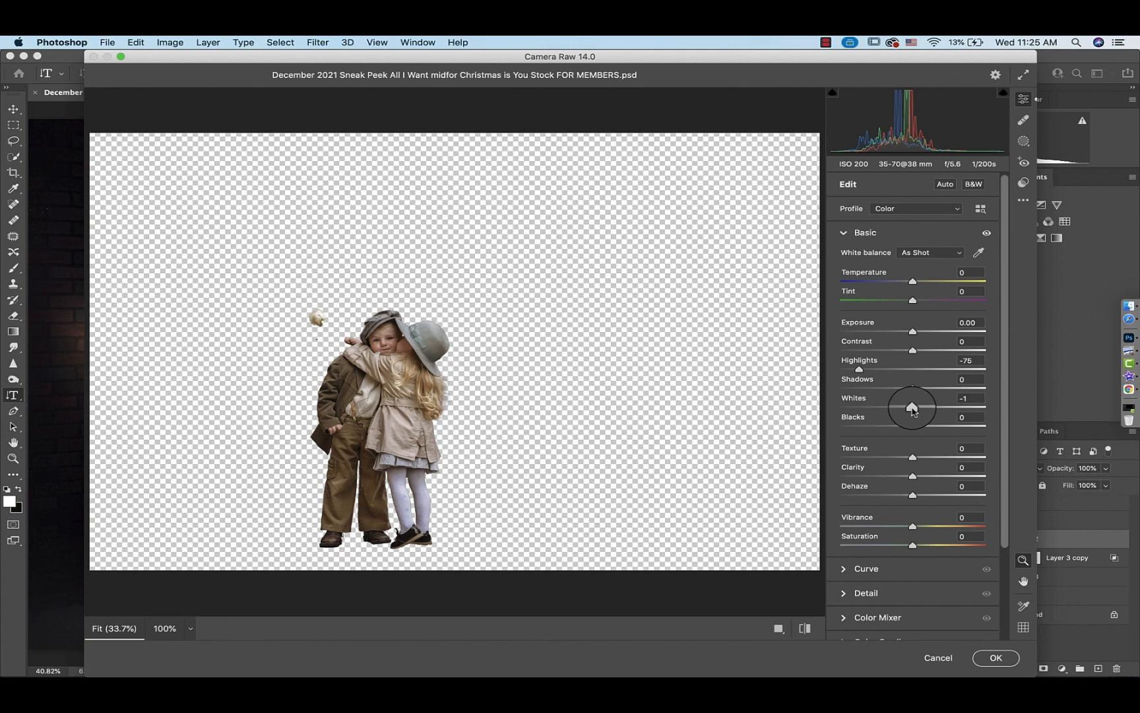
{"action": "left_click_drag", "start_coordinate": [912, 407], "coordinate": [856, 408]}
{"action": "left_click_drag", "start_coordinate": [913, 282], "coordinate": [916, 283]}
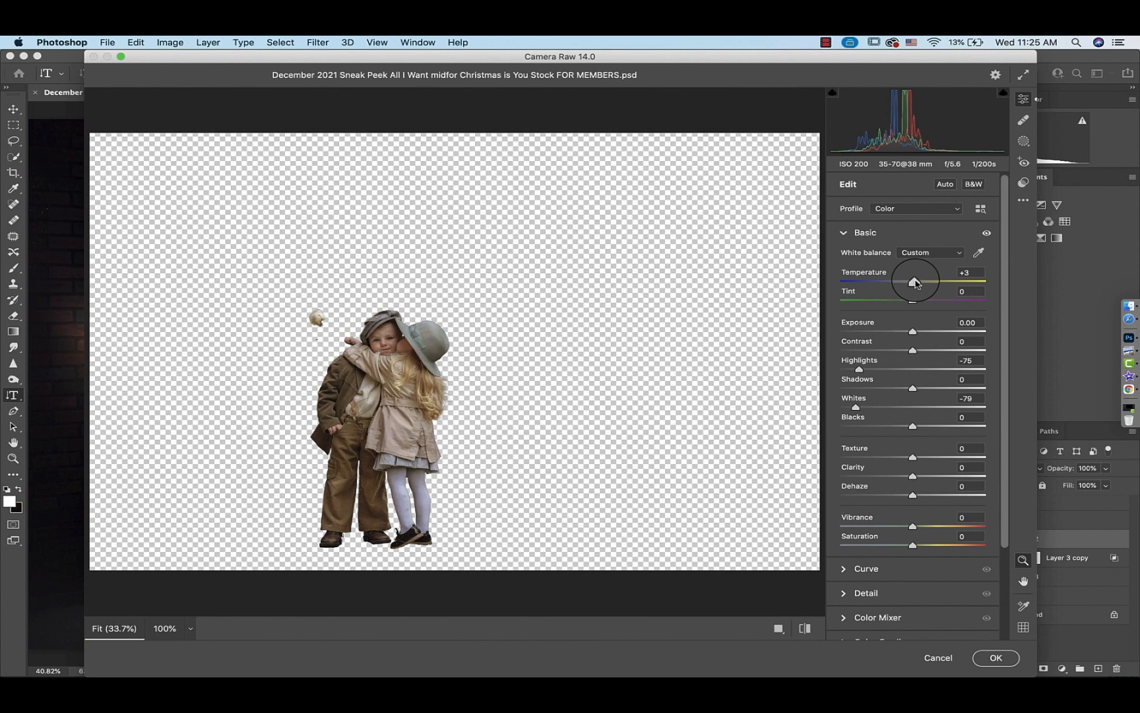
{"action": "left_click_drag", "start_coordinate": [912, 332], "coordinate": [912, 333]}
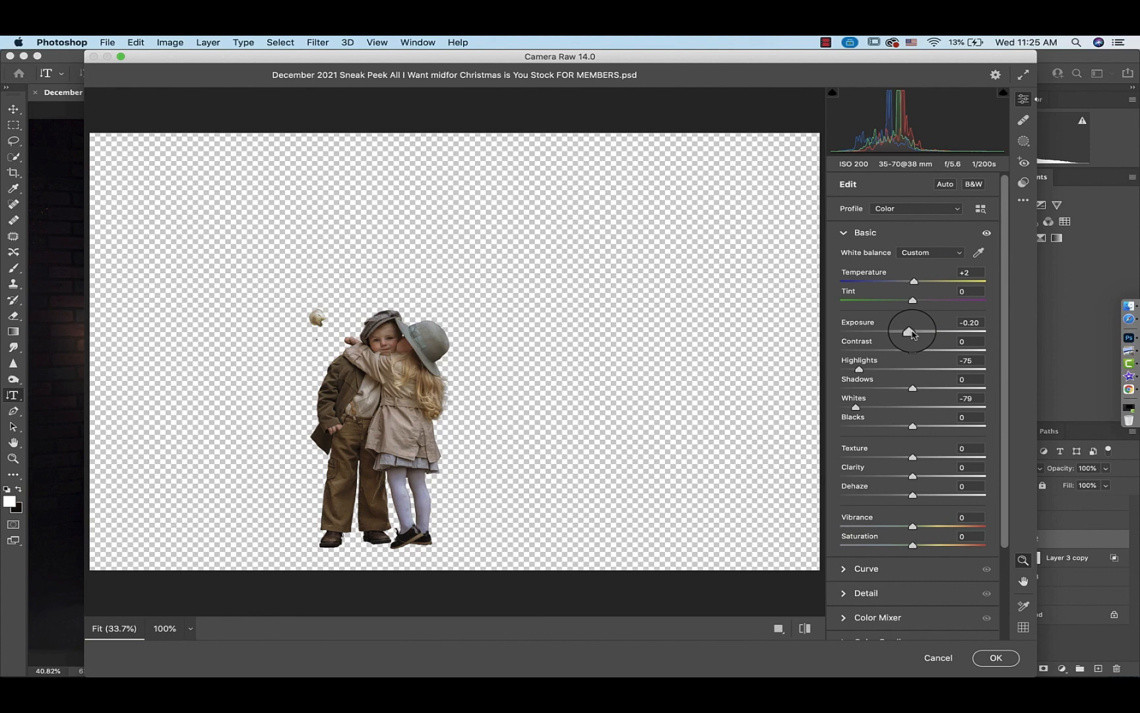
{"action": "left_click", "coordinate": [1005, 662]}
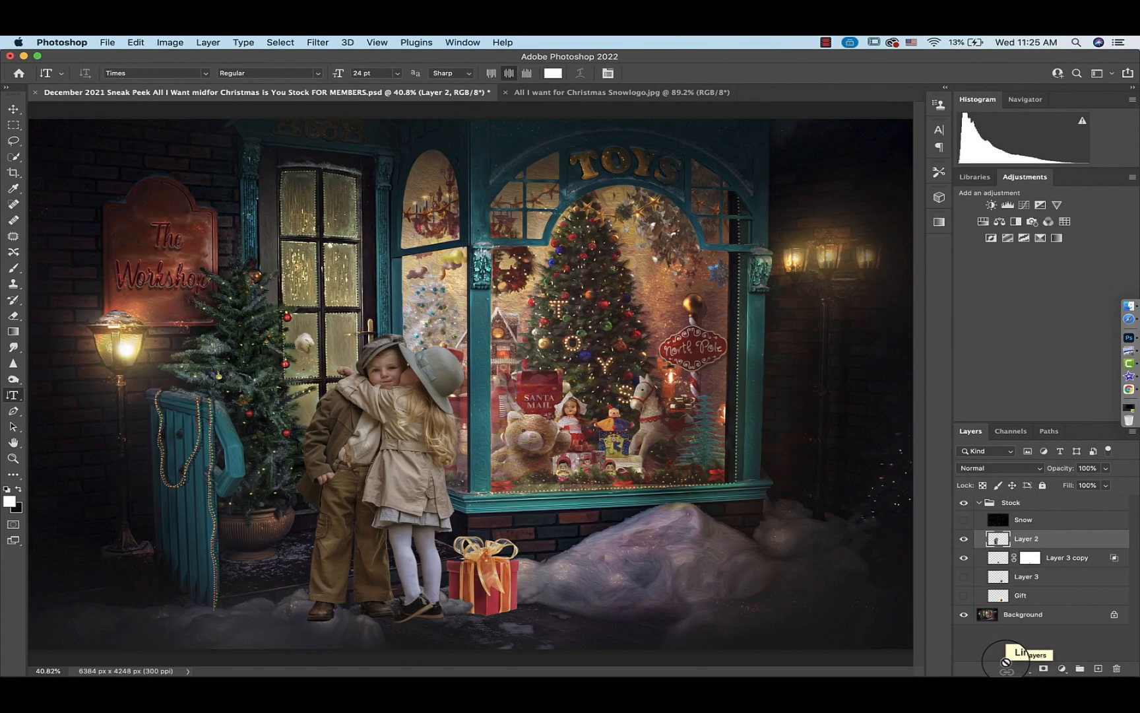
Duplicate the background layer and move the copy above the children layer
{"action": "left_click", "coordinate": [990, 619]}
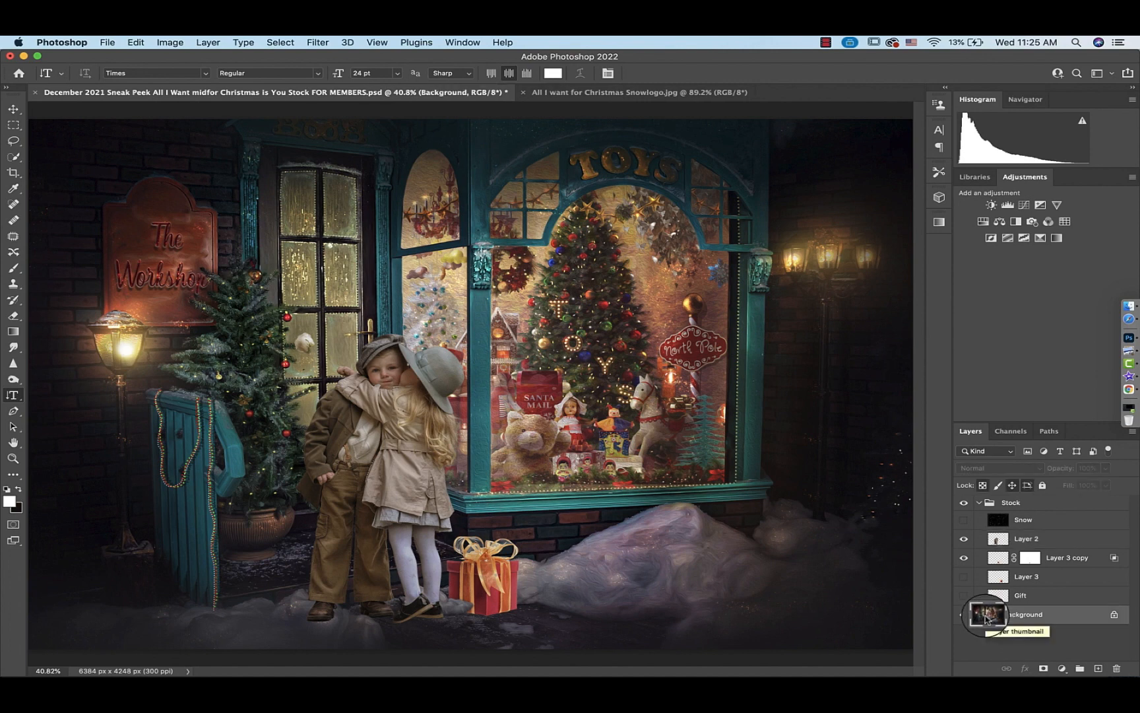
{"action": "key", "text": "super+j"}
{"action": "left_click_drag", "start_coordinate": [985, 619], "coordinate": [982, 536]}
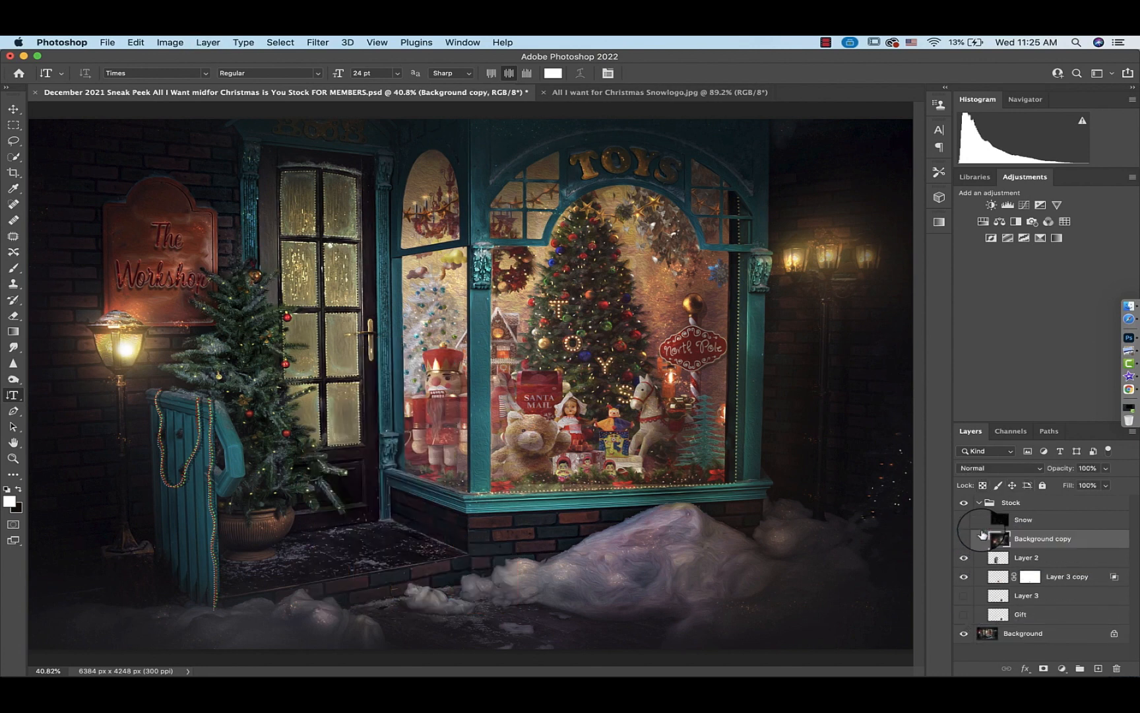
Rename the children layer to Model
{"action": "double_click", "coordinate": [1027, 558]}
{"action": "type", "text": "Model"}
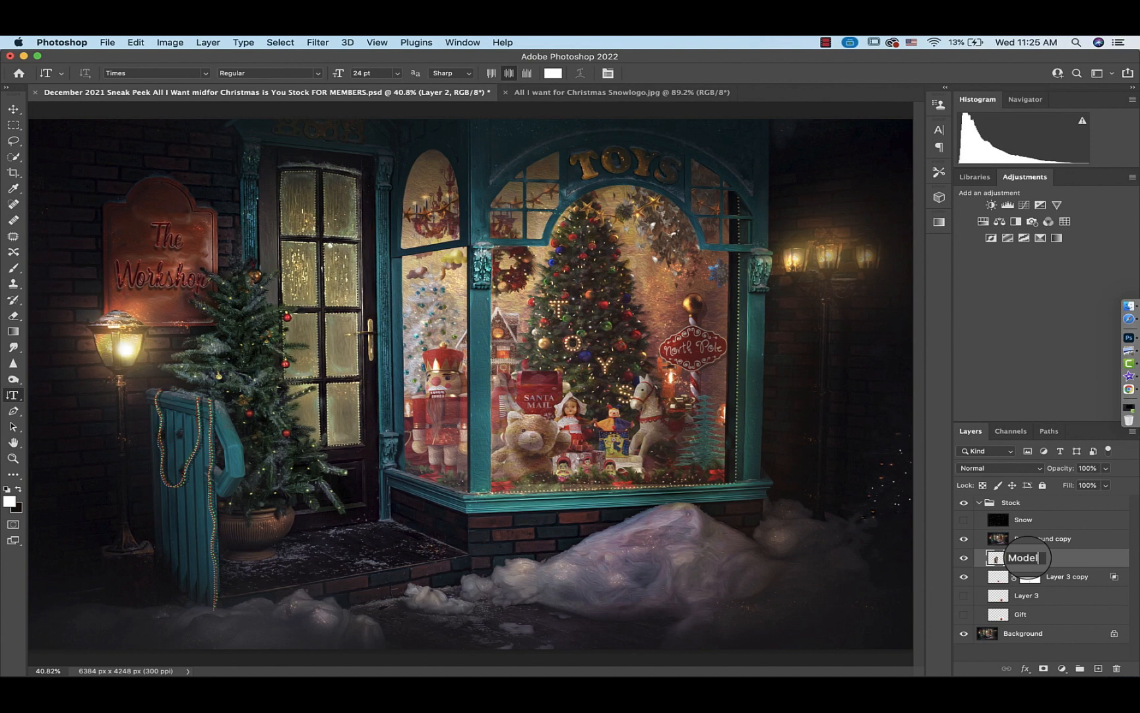
{"action": "key", "text": "Return"}
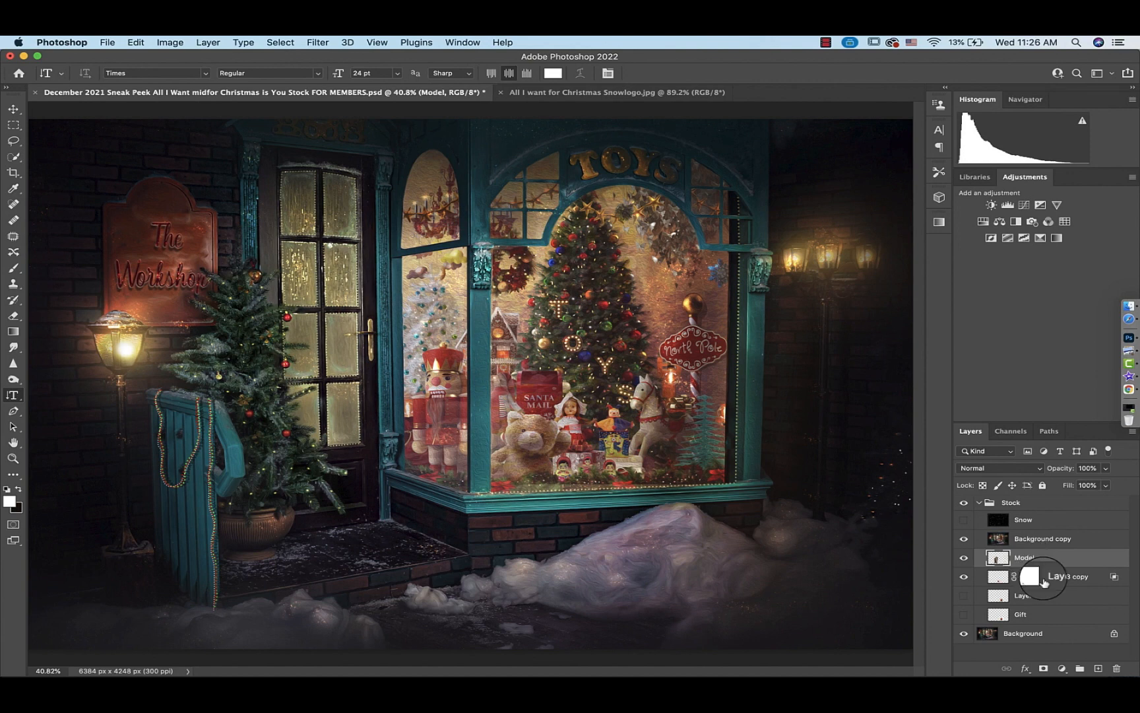
Rename the Layer 3 copy layer to Gift
{"action": "left_click", "coordinate": [965, 577]}
{"action": "double_click", "coordinate": [1071, 577]}
{"action": "key", "text": "BackSpace"}
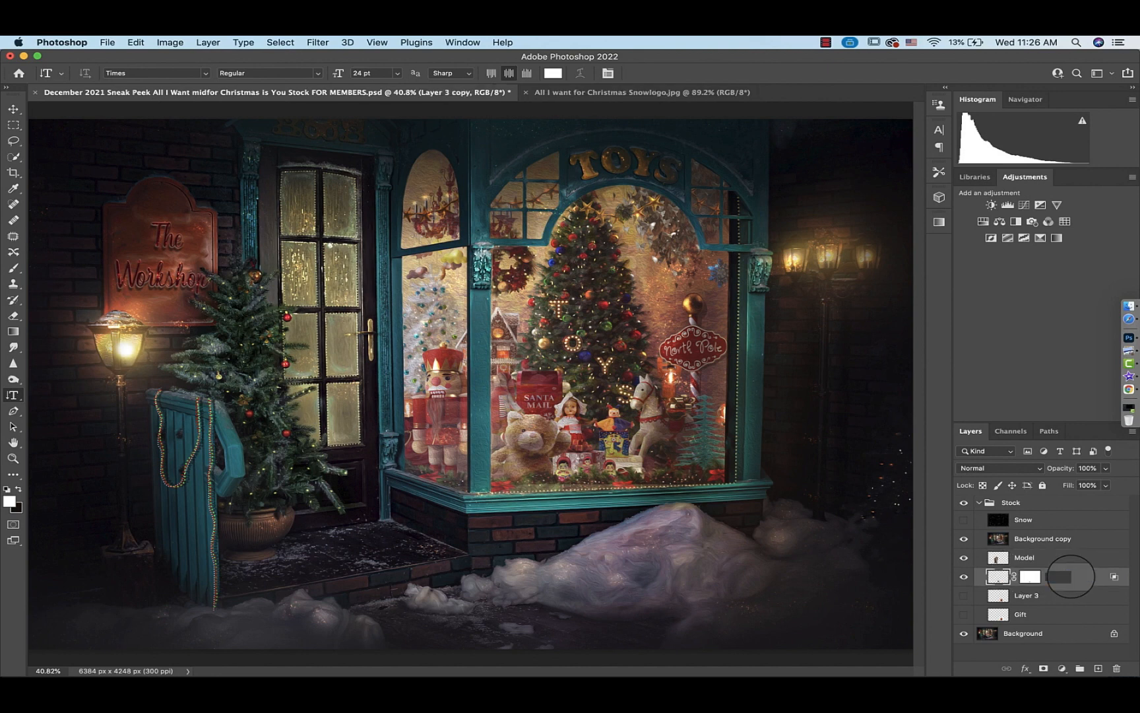
{"action": "type", "text": "t"}
{"action": "key", "text": "Return"}
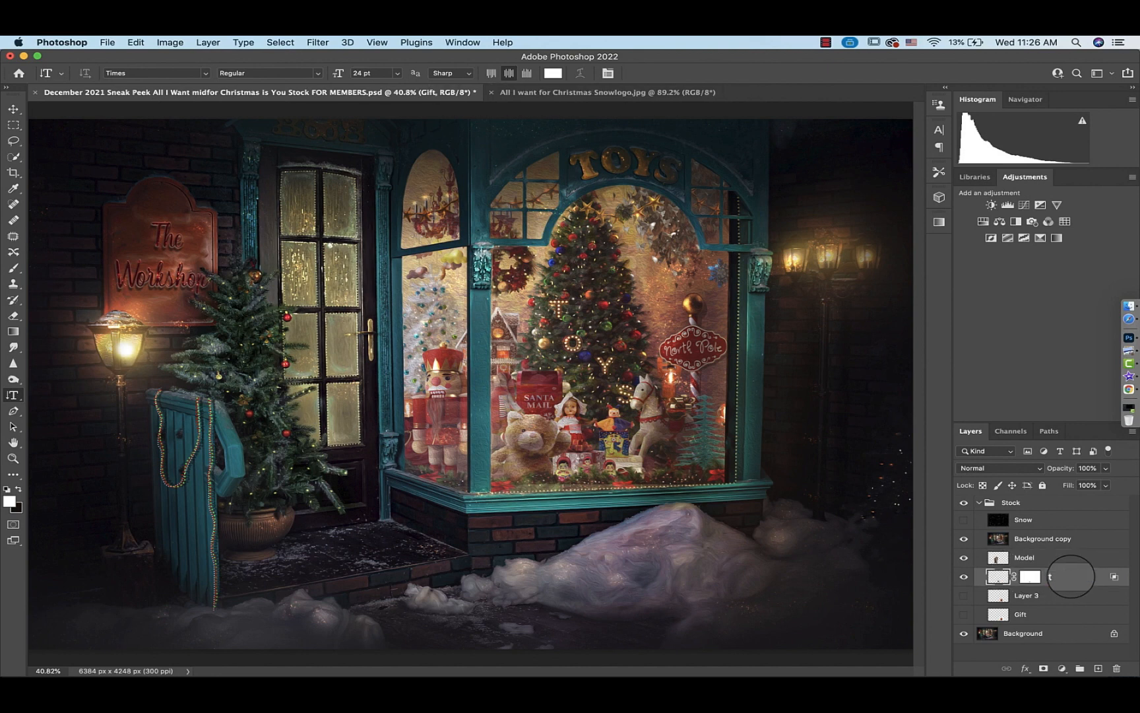
Clip the Background copy layer to the Model layer below it
{"action": "left_click", "coordinate": [1000, 540]}
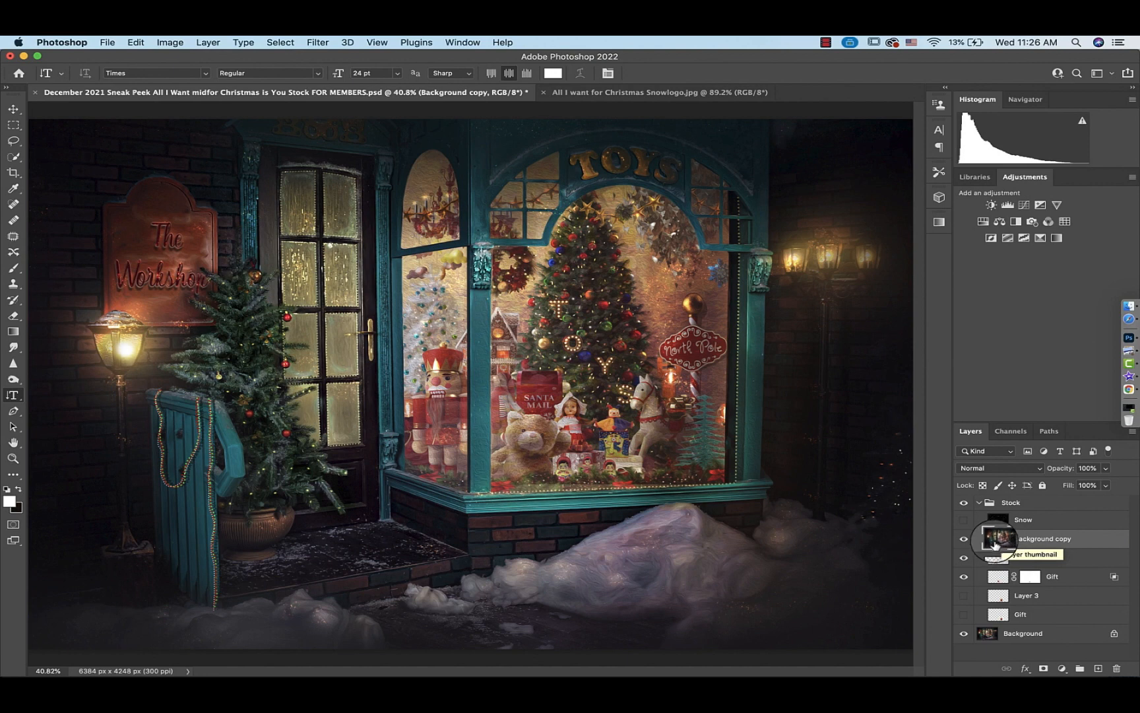
{"action": "left_click", "coordinate": [965, 540]}
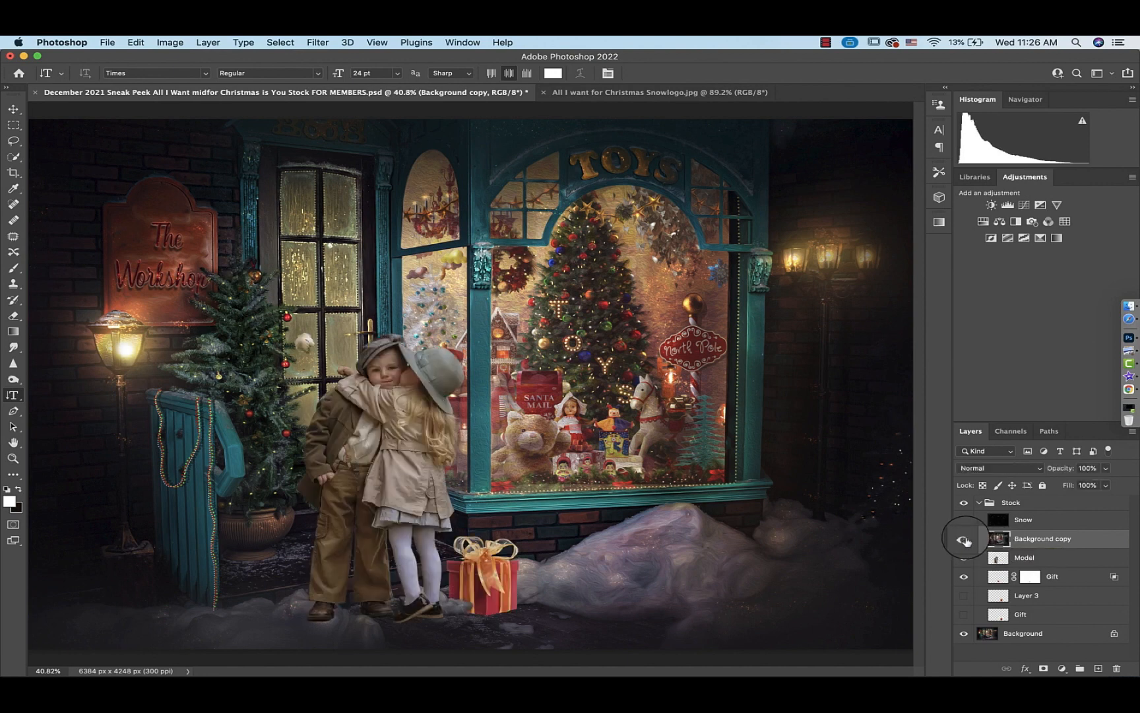
{"action": "left_click", "coordinate": [965, 540]}
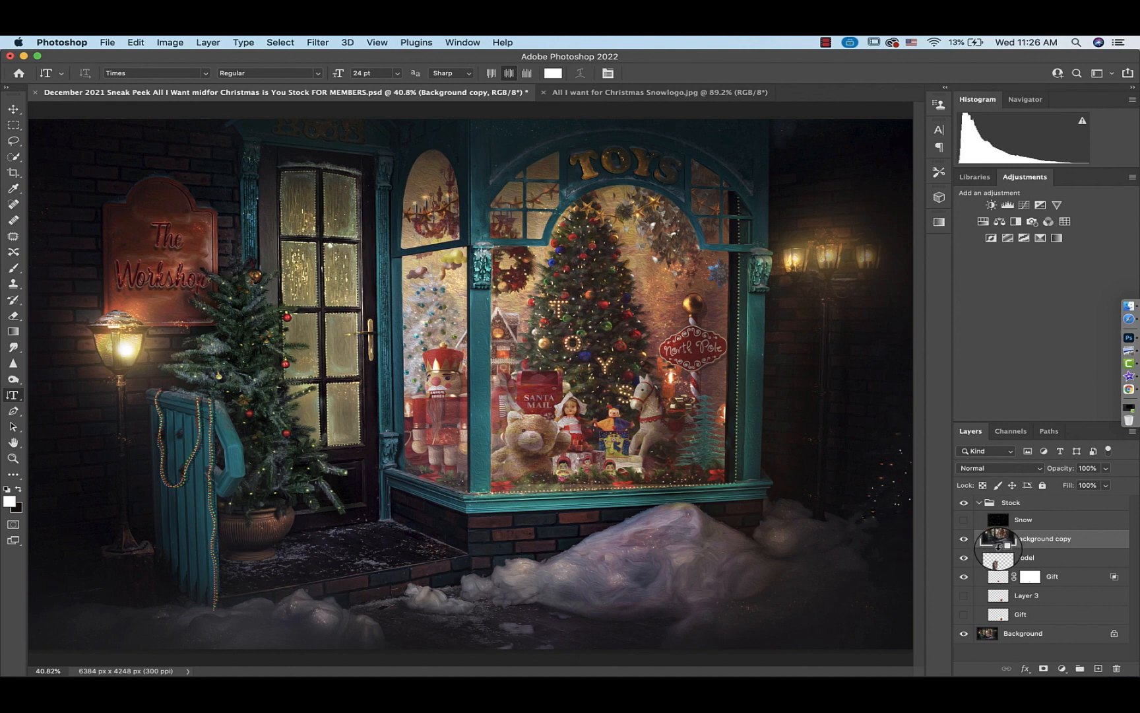
{"action": "left_click", "coordinate": [998, 547], "text": "alt"}
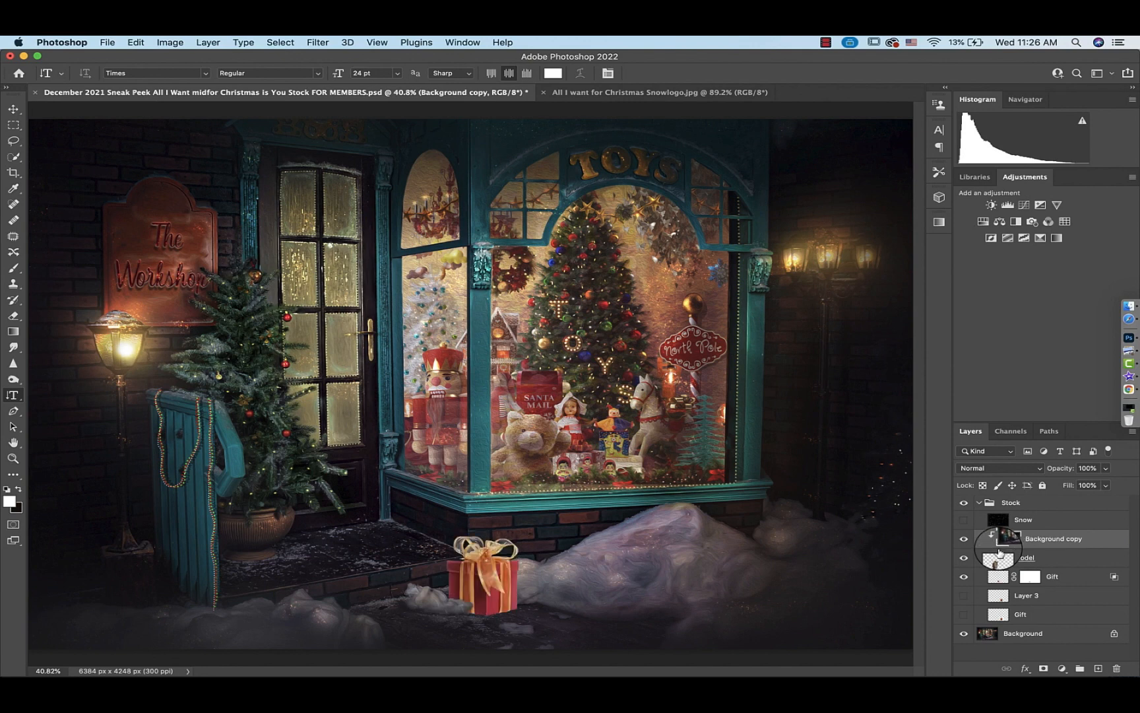
Apply a Gaussian Blur with a 1000 pixel radius to the Background copy layer
{"action": "left_click", "coordinate": [318, 42]}
{"action": "mouse_move", "coordinate": [325, 210]}
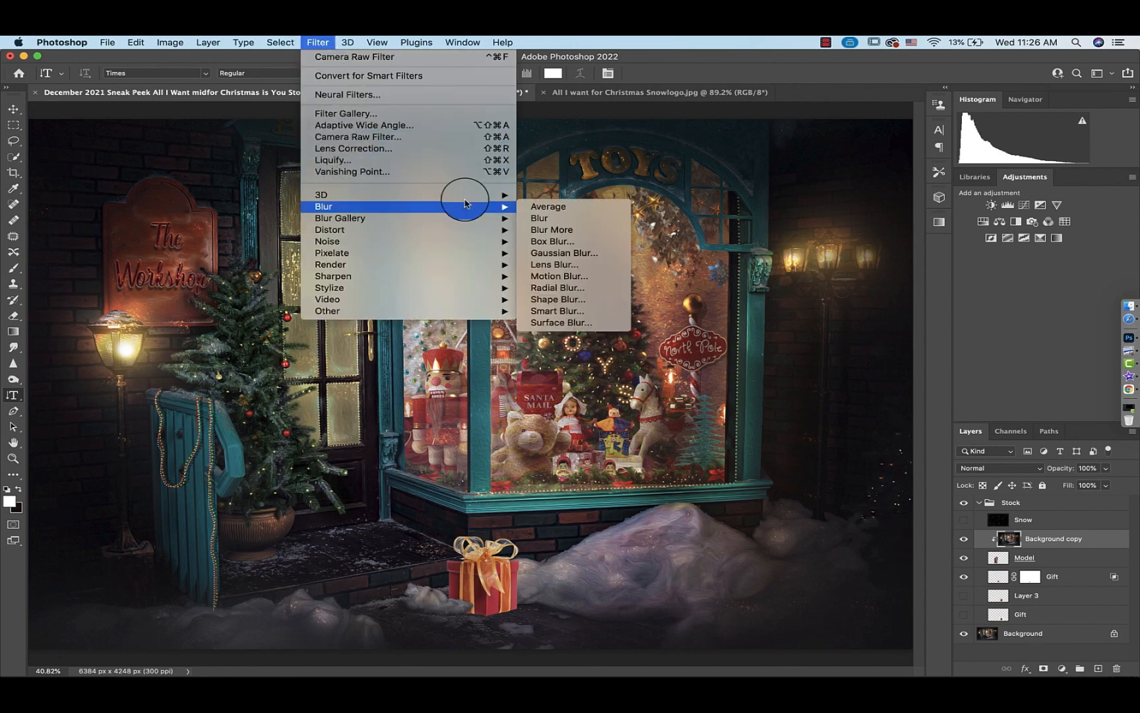
{"action": "left_click", "coordinate": [564, 253]}
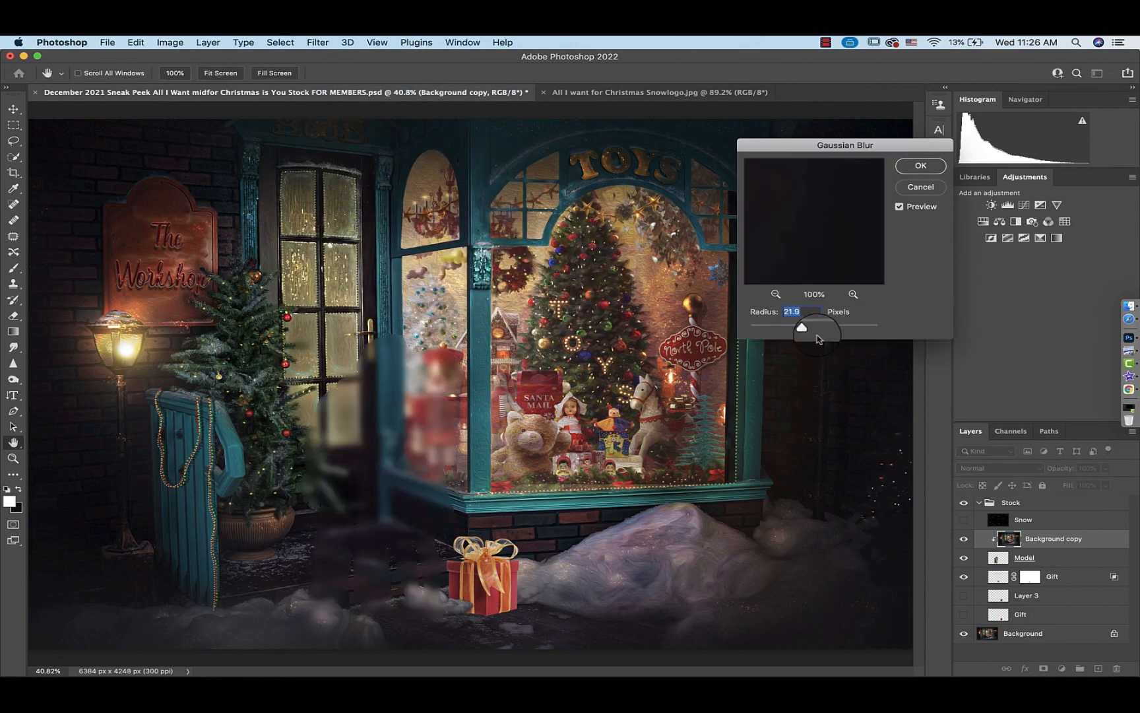
{"action": "left_click_drag", "start_coordinate": [807, 330], "coordinate": [879, 329]}
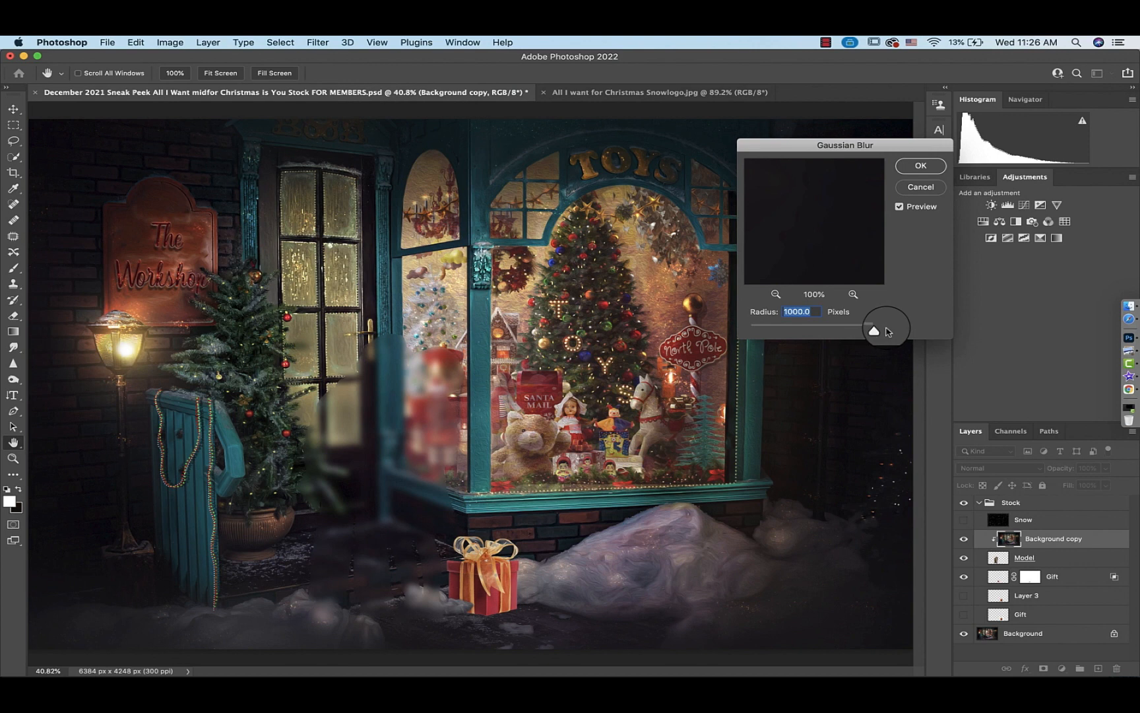
{"action": "left_click", "coordinate": [919, 166]}
{"action": "key", "text": "t"}
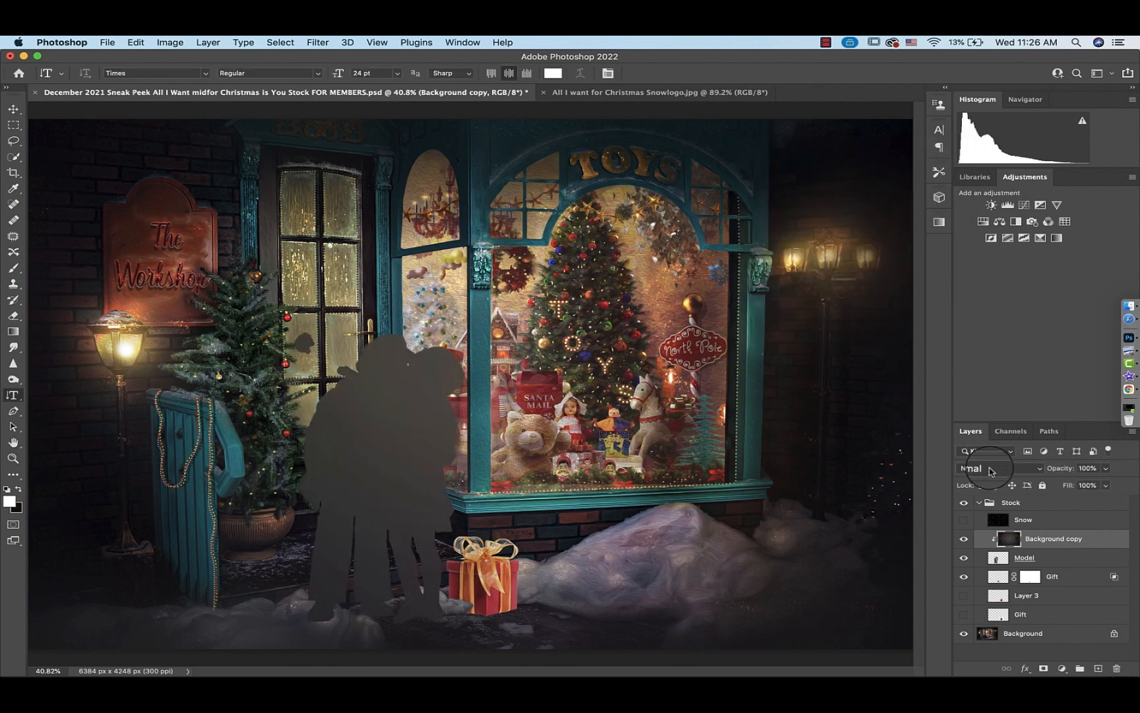
Set the Background copy layer's blend mode to Soft Light and its opacity to 54%
{"action": "left_click", "coordinate": [998, 467]}
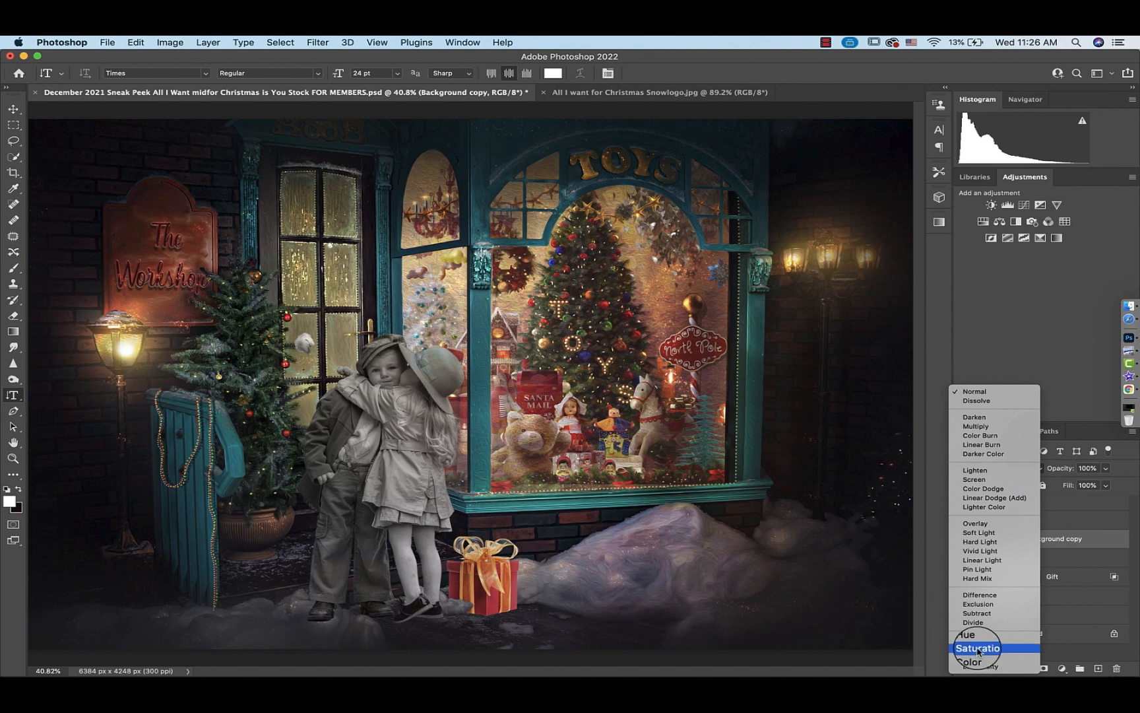
{"action": "left_click", "coordinate": [990, 539]}
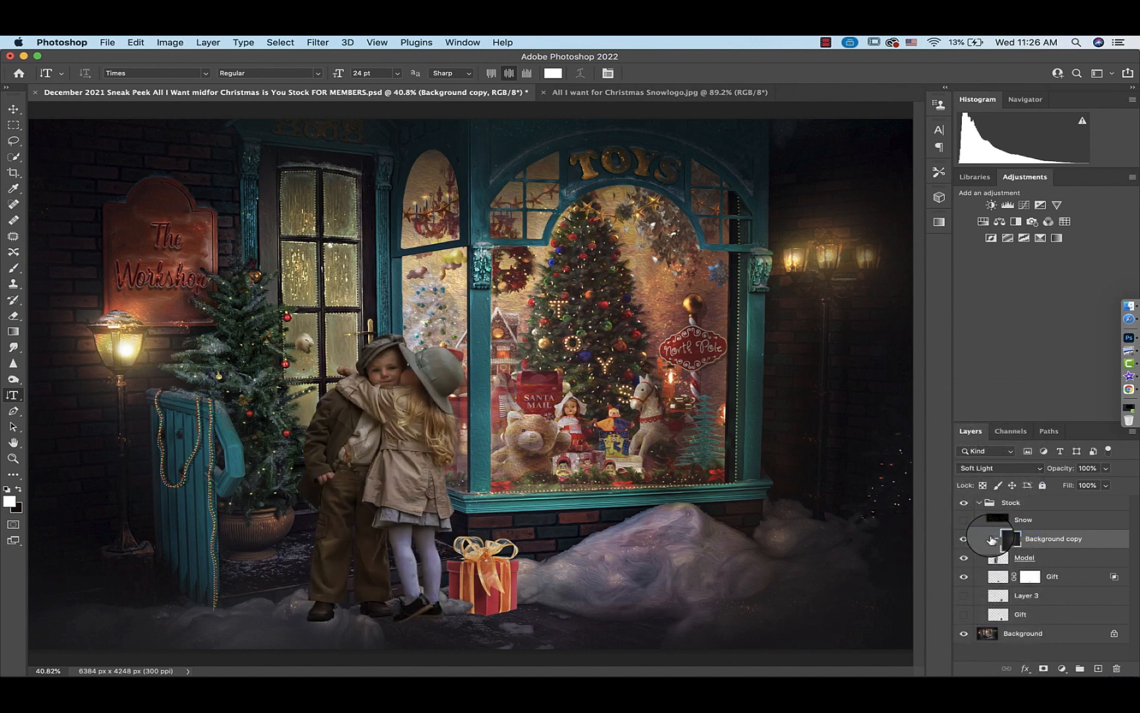
{"action": "left_click", "coordinate": [1109, 472]}
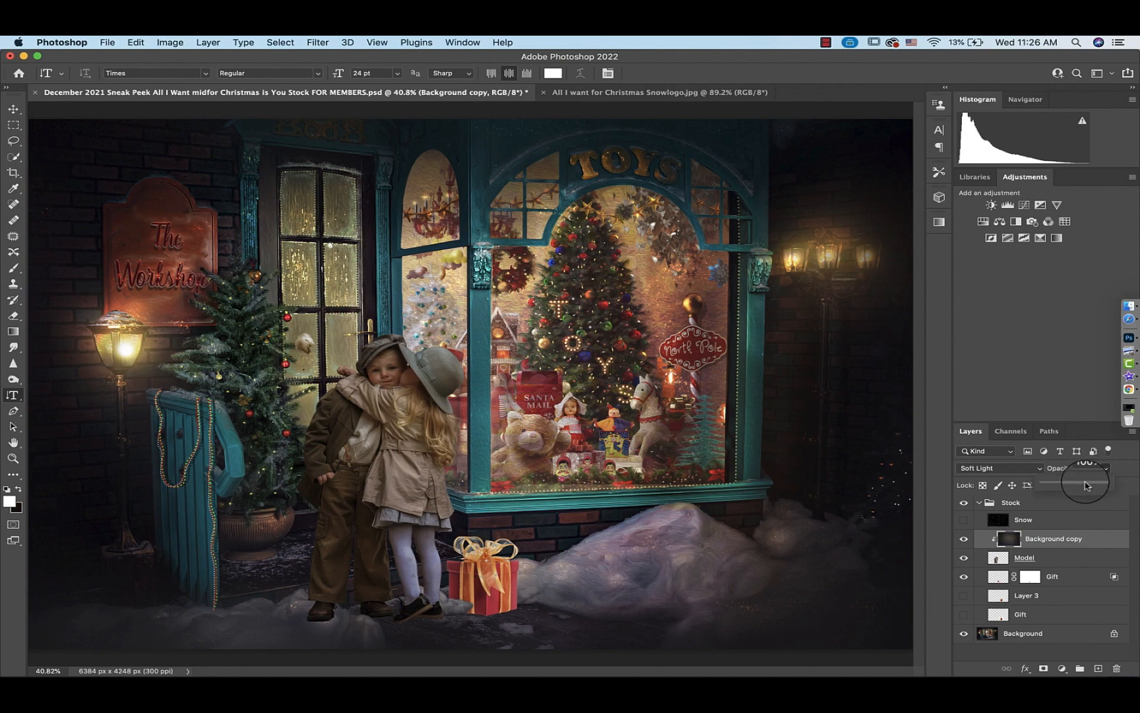
{"action": "left_click_drag", "start_coordinate": [1106, 485], "coordinate": [1077, 485]}
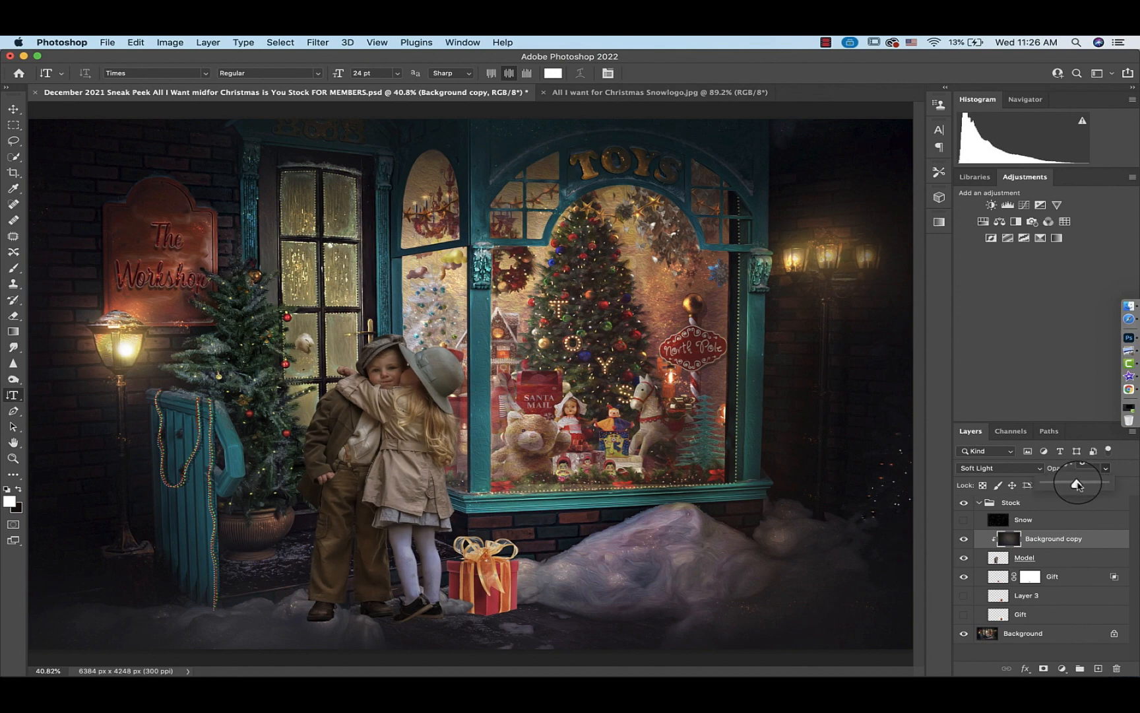
Add a layer mask to the Model layer and switch to the Brush tool
{"action": "left_click", "coordinate": [964, 539]}
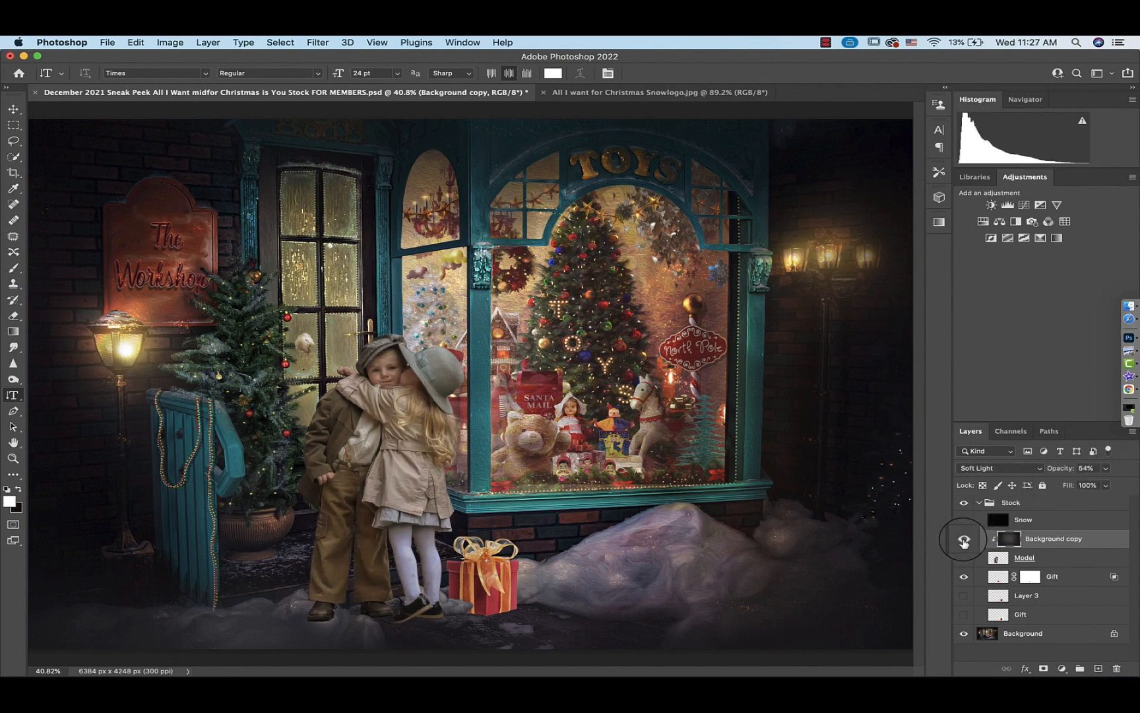
{"action": "left_click", "coordinate": [965, 539]}
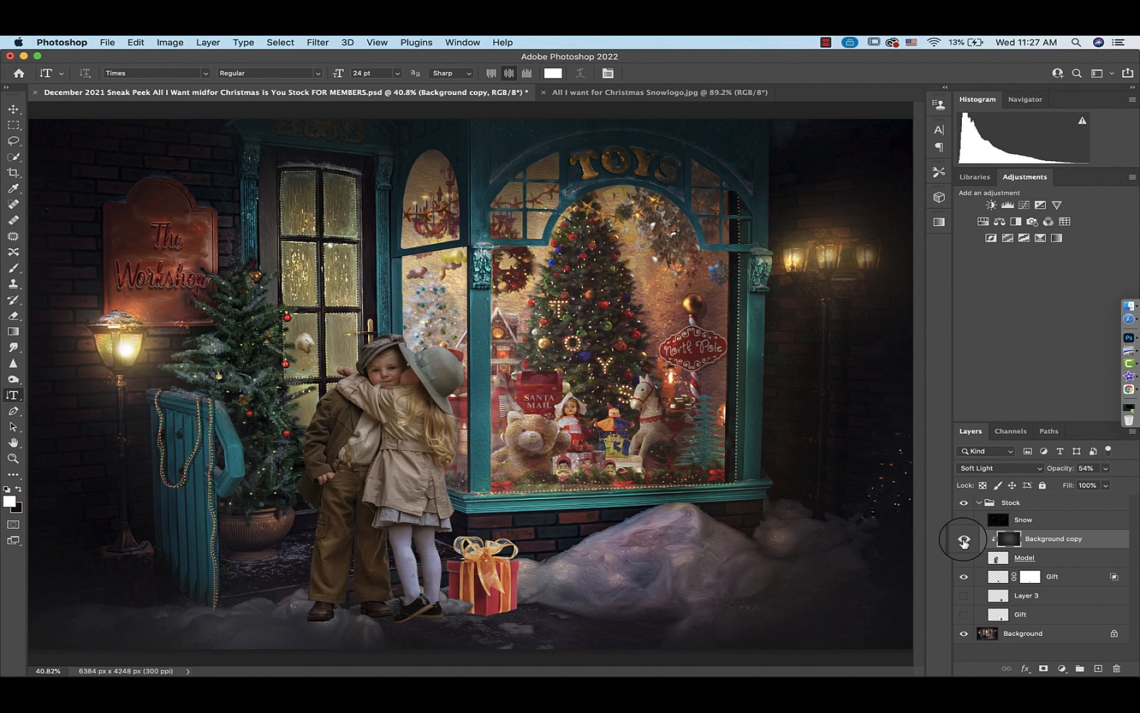
{"action": "left_click", "coordinate": [1019, 558]}
{"action": "left_click", "coordinate": [1043, 669]}
{"action": "key", "text": "b"}
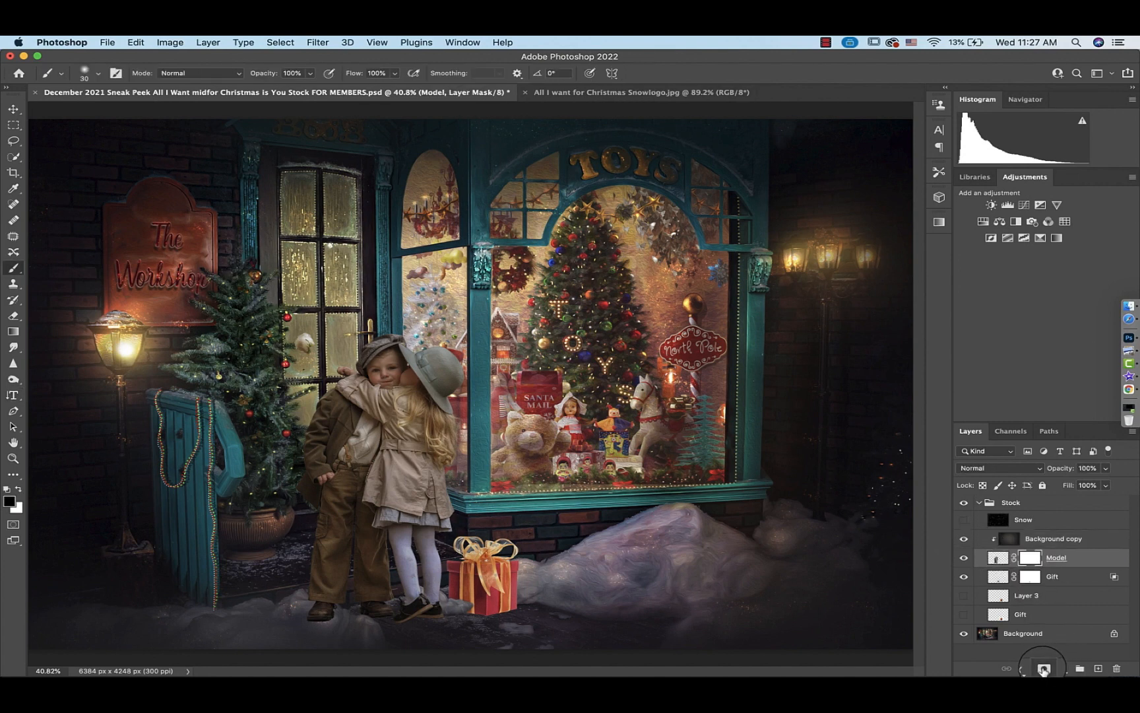
{"action": "key", "text": "x"}
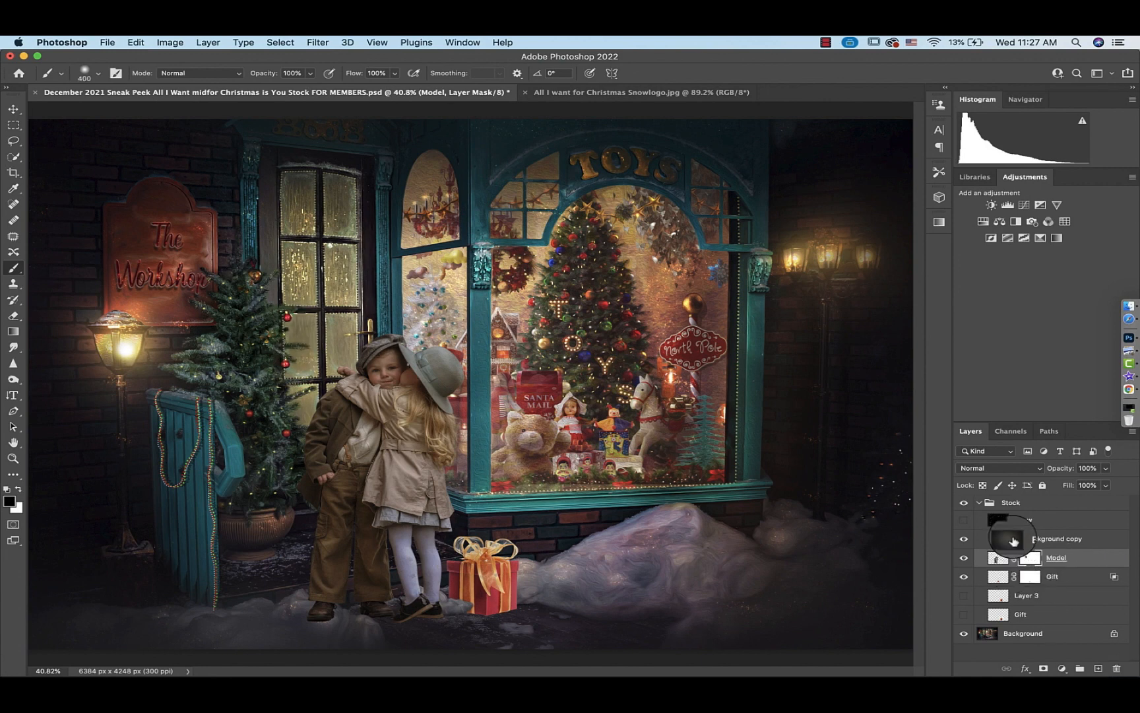
{"action": "key", "text": "x"}
Merge the blurred Background copy layer down into the Model layer
{"action": "left_click", "coordinate": [1011, 541]}
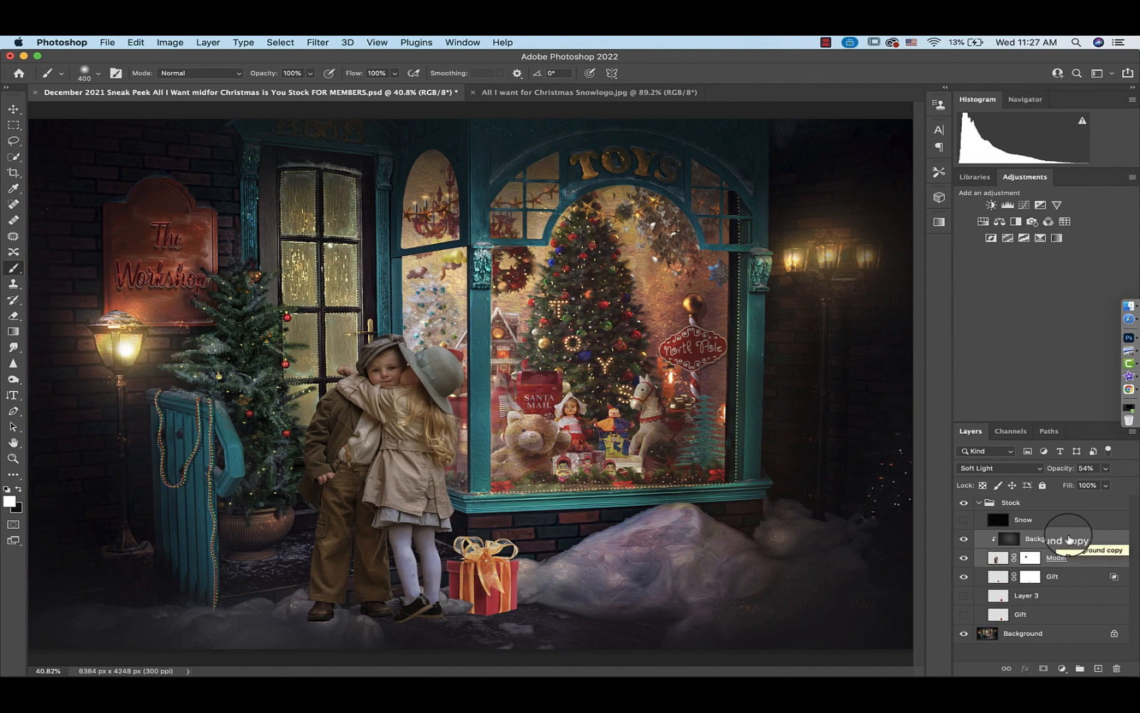
{"action": "key", "text": "super+e"}
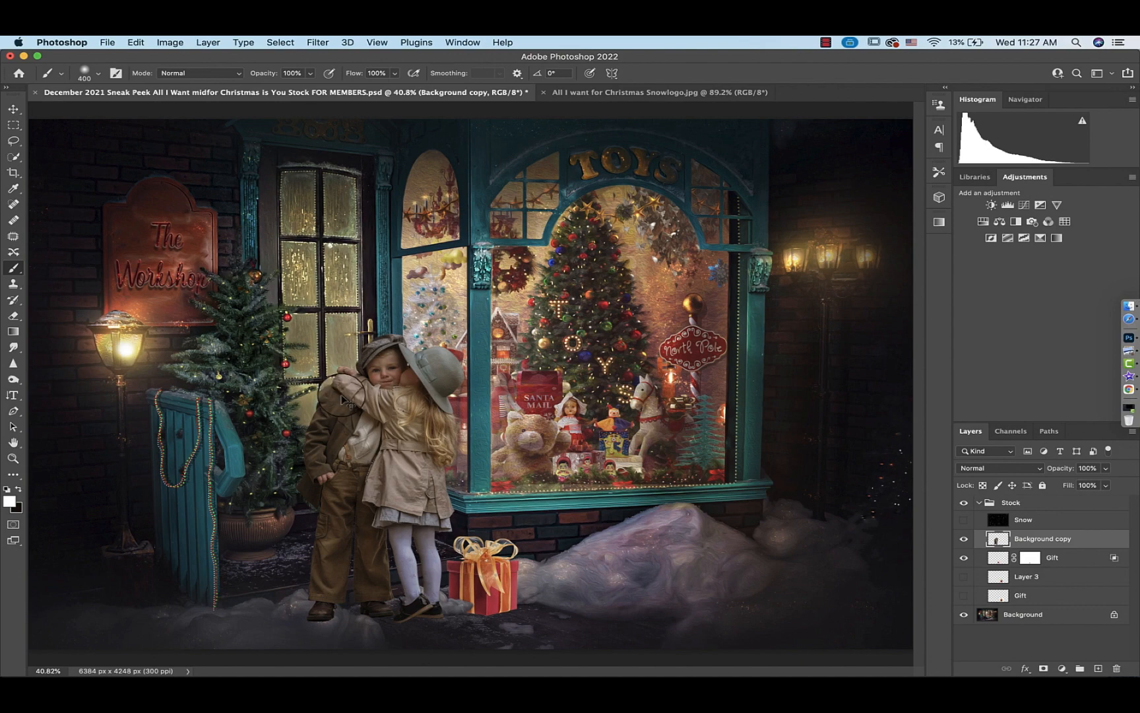
{"action": "key", "text": "XF86AudioMute"}
Start Puppet Warp on the children layer and pin the boy's cap, the girl's hat, side and hem
{"action": "key", "text": "super+equal"}
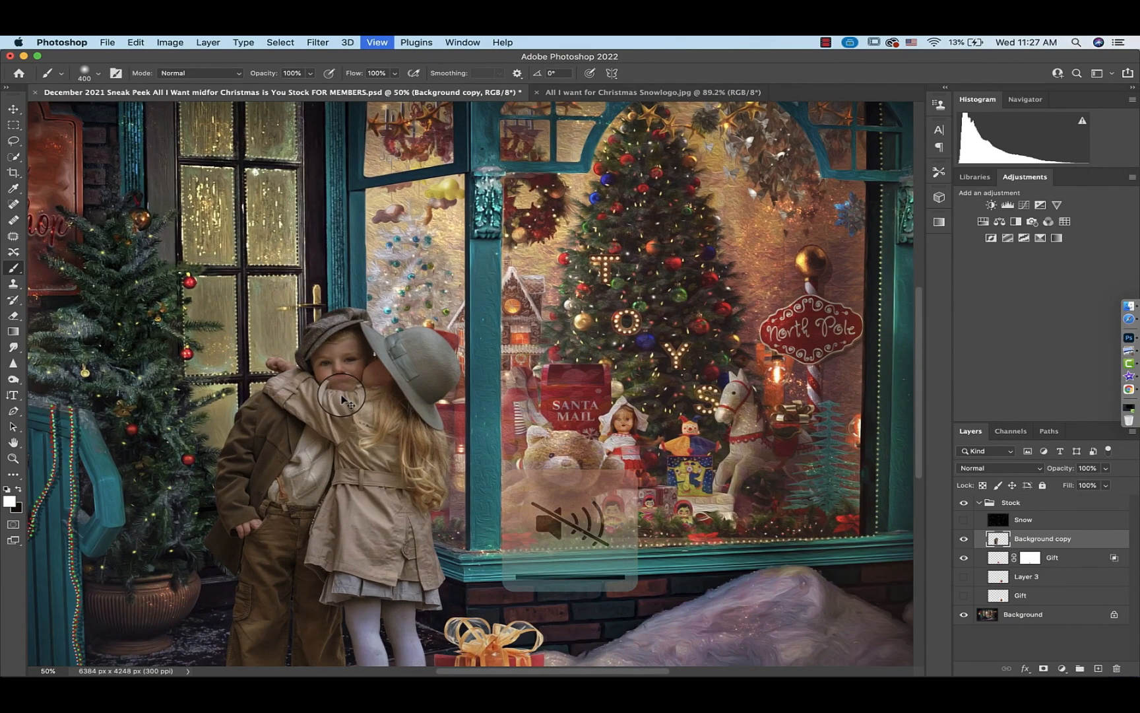
{"action": "key", "text": "super+equal"}
{"action": "key", "text": "super+equal"}
{"action": "key", "text": "super+equal"}
{"action": "scroll", "coordinate": [341, 395], "scroll_direction": "left", "scroll_amount": 10}
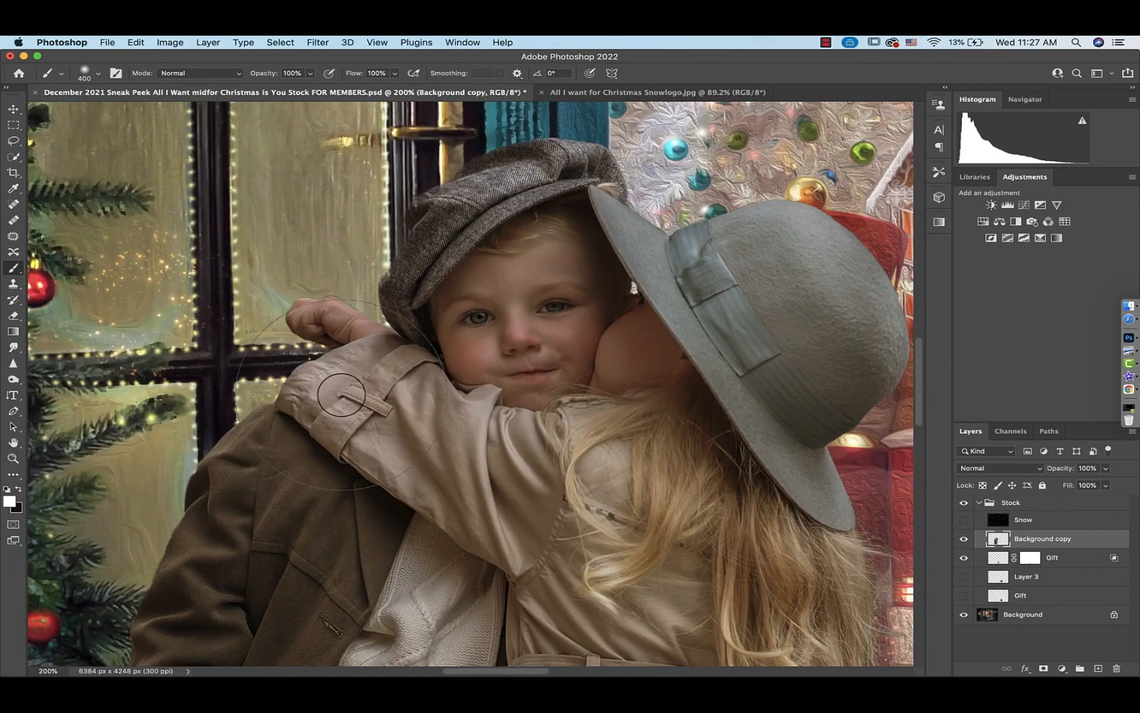
{"action": "key", "text": "super+0"}
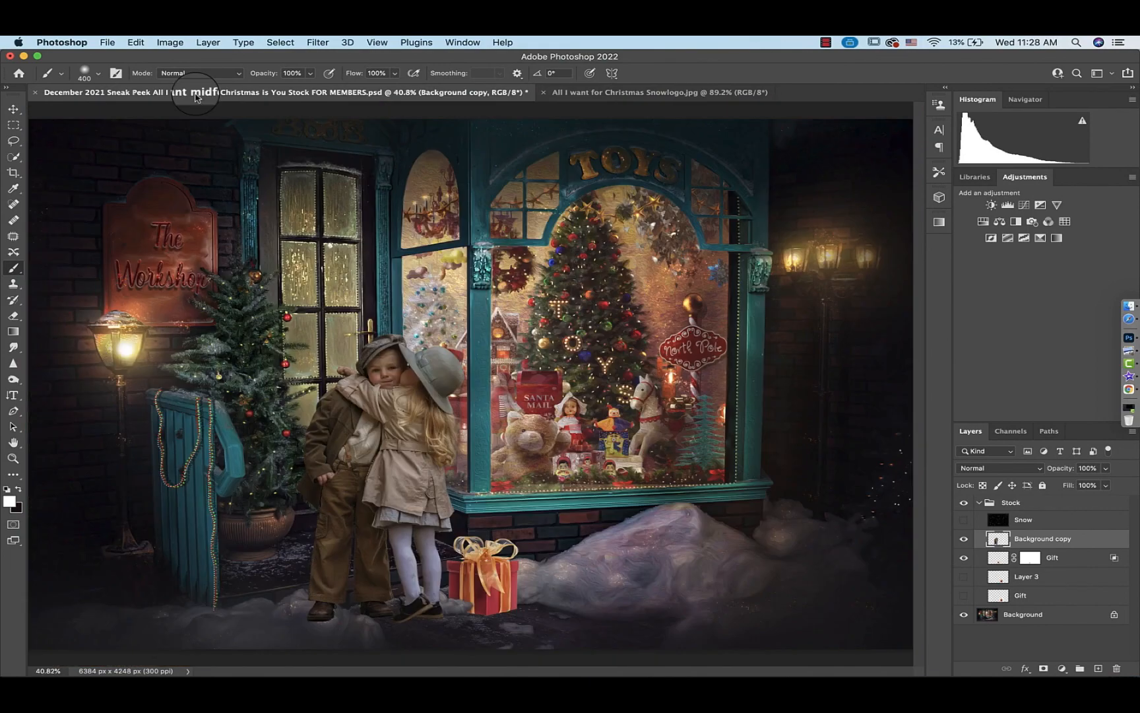
{"action": "left_click", "coordinate": [136, 43]}
{"action": "left_click", "coordinate": [165, 291]}
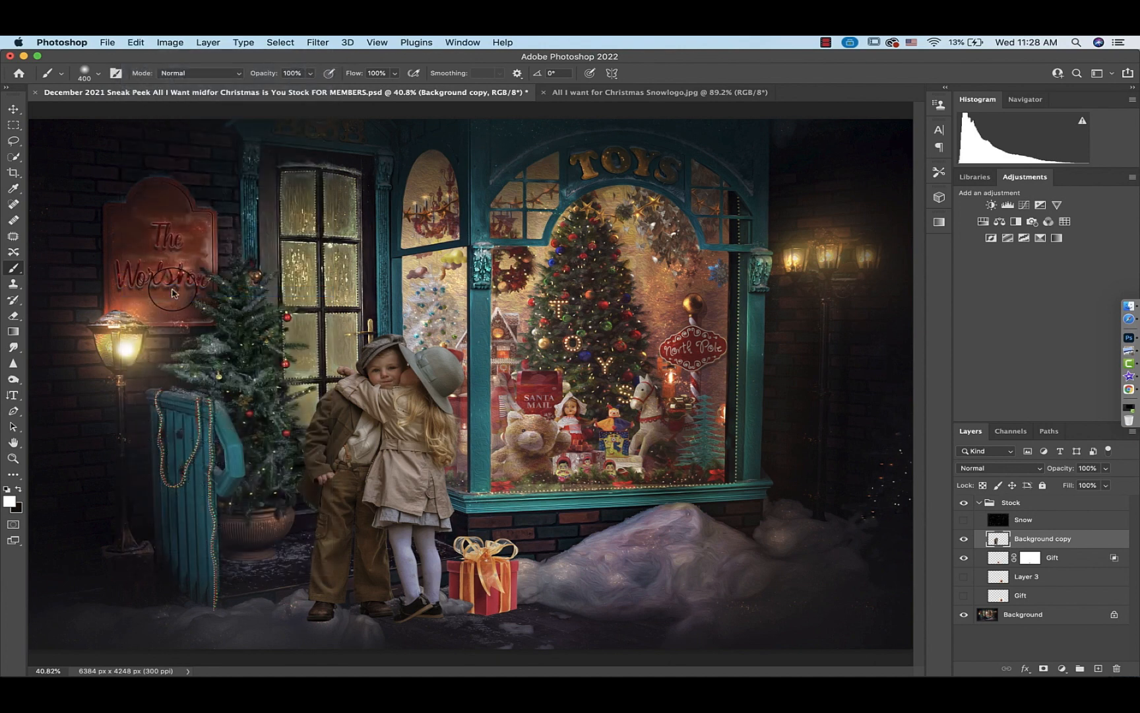
{"action": "left_click", "coordinate": [384, 344]}
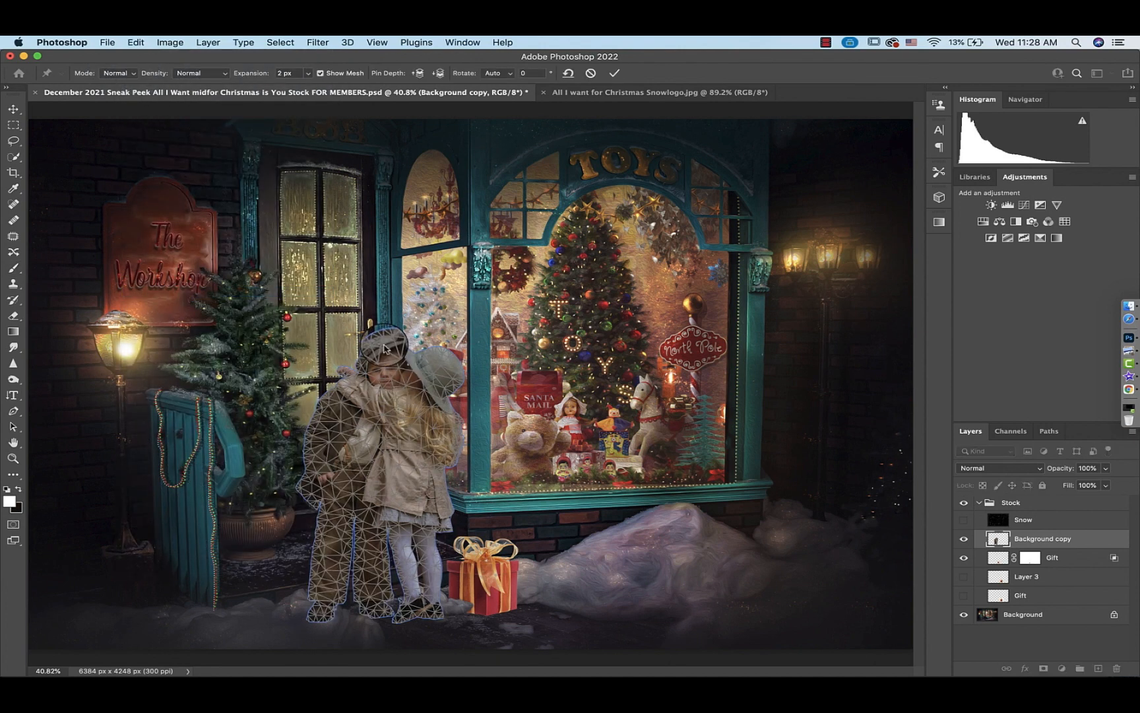
{"action": "left_click", "coordinate": [440, 362]}
{"action": "left_click", "coordinate": [439, 430]}
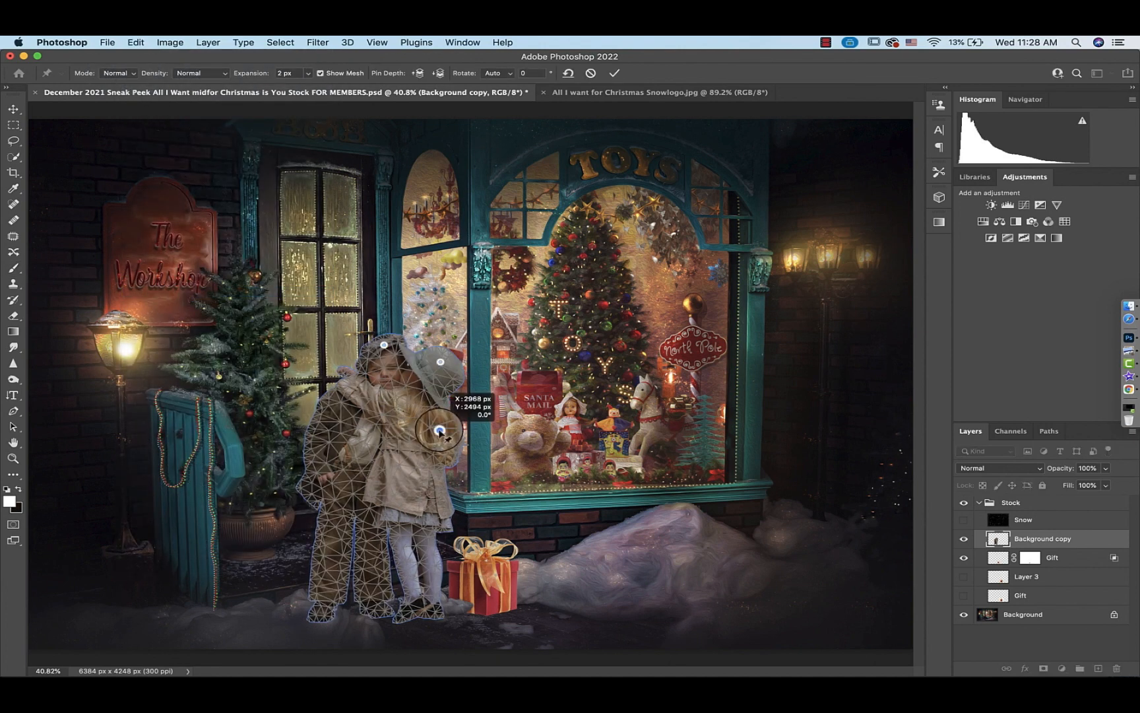
{"action": "left_click", "coordinate": [433, 500]}
{"action": "left_click", "coordinate": [438, 566]}
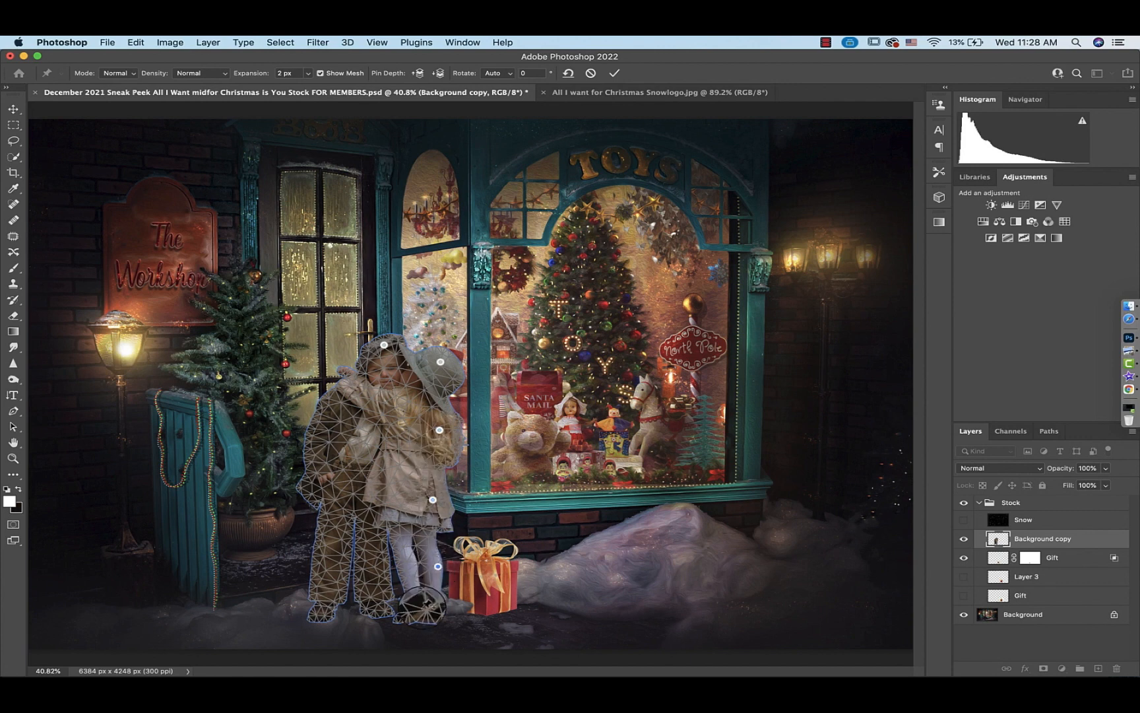
Add Puppet Warp pins at the children's feet and along the boy's leg, coat and arm
{"action": "left_click", "coordinate": [416, 612]}
{"action": "left_click", "coordinate": [379, 604]}
{"action": "left_click", "coordinate": [322, 610]}
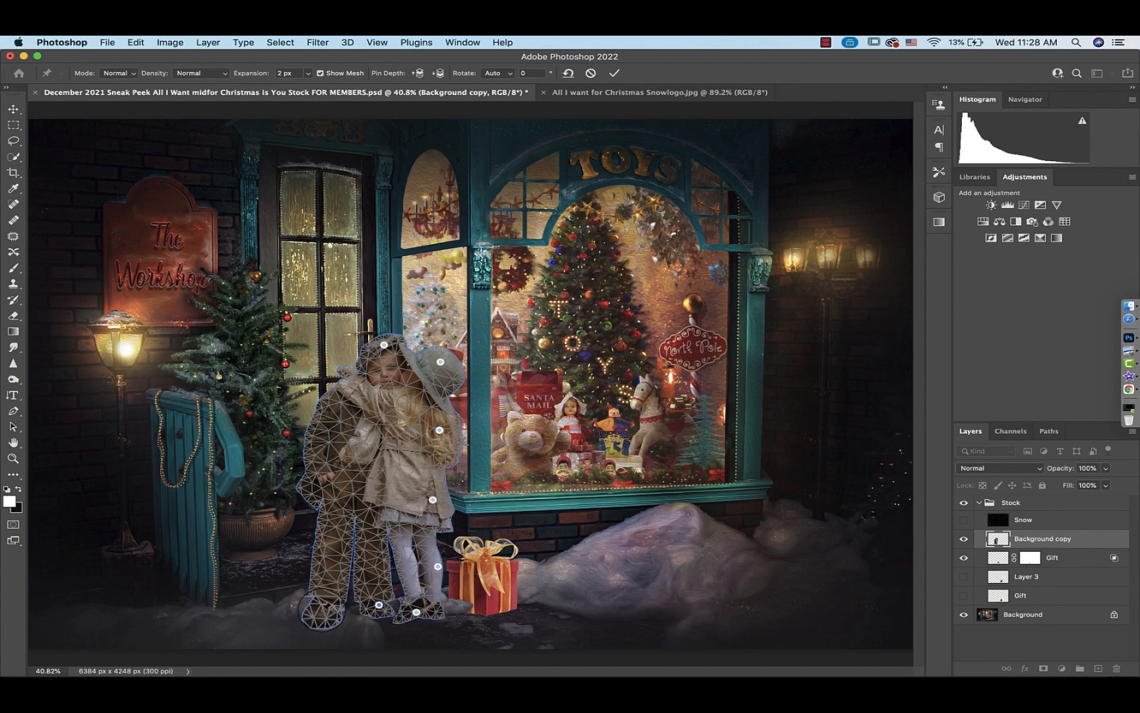
{"action": "left_click", "coordinate": [325, 558]}
{"action": "left_click", "coordinate": [315, 465]}
{"action": "left_click", "coordinate": [334, 411]}
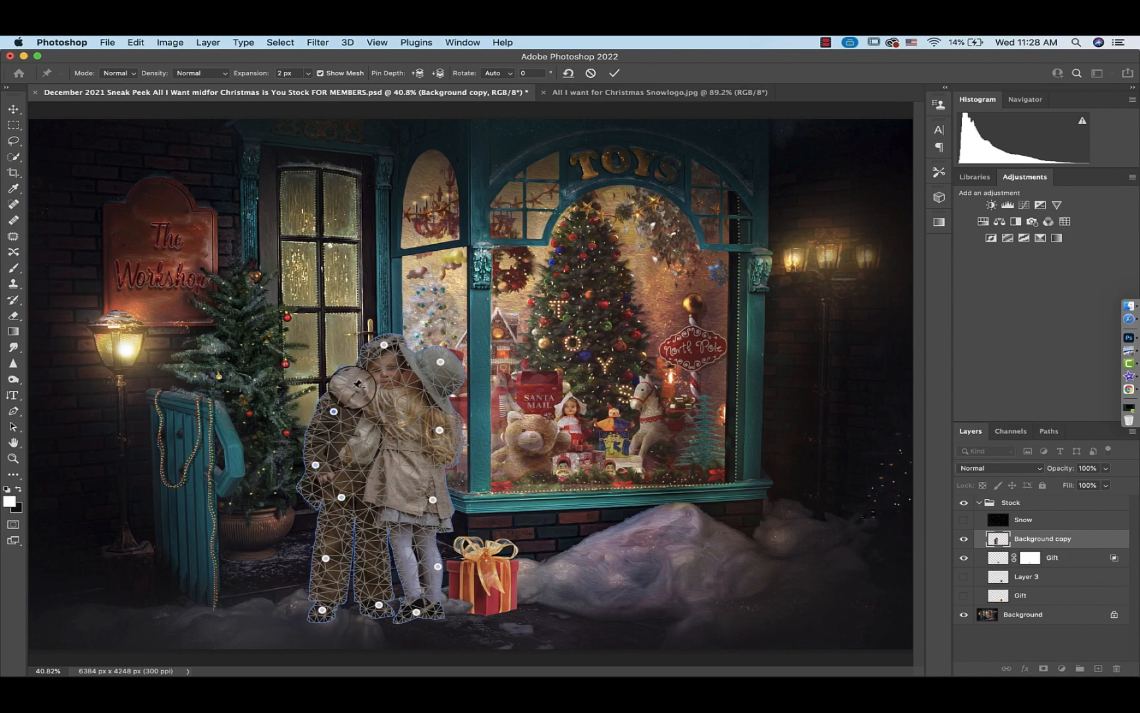
Add Puppet Warp pins on the boy's cap, face and coat, pull the girl's hand pin down slightly, and commit the warp
{"action": "key", "text": "super+plus"}
{"action": "key", "text": "super+plus"}
{"action": "key", "text": "super+plus"}
{"action": "key", "text": "super+plus"}
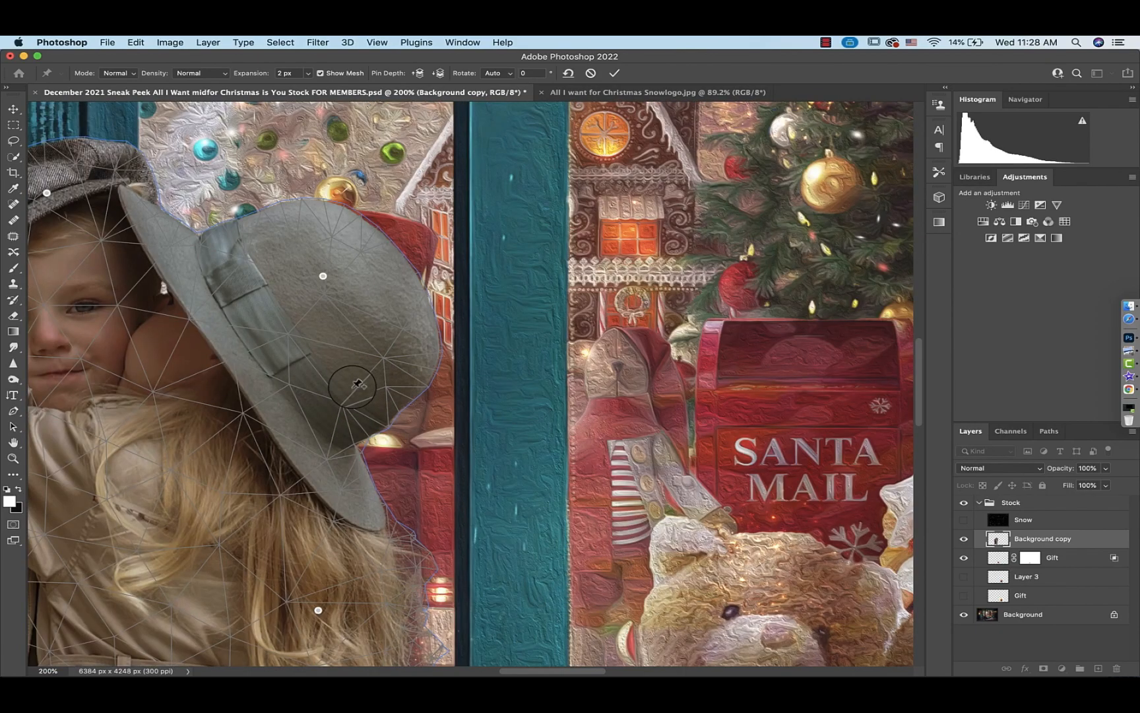
{"action": "scroll", "coordinate": [356, 384], "scroll_direction": "left", "scroll_amount": 10}
{"action": "scroll", "coordinate": [357, 384], "scroll_direction": "up", "scroll_amount": 2}
{"action": "scroll", "coordinate": [356, 384], "scroll_direction": "down", "scroll_amount": 3}
{"action": "scroll", "coordinate": [357, 384], "scroll_direction": "left", "scroll_amount": 2}
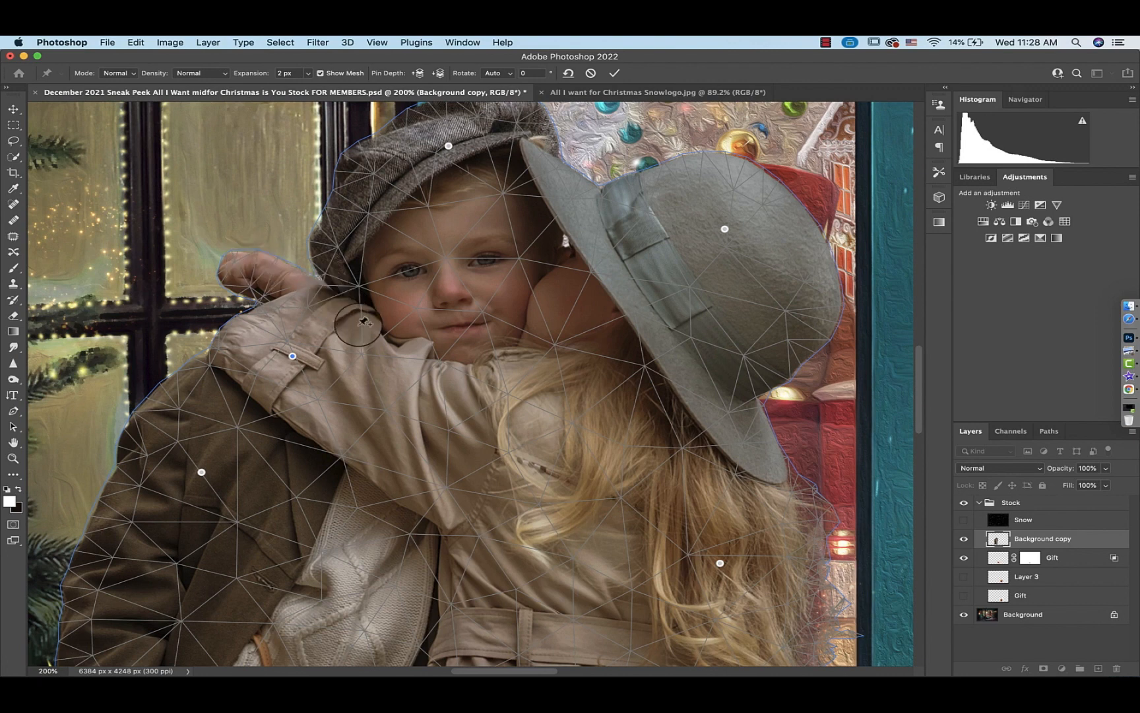
{"action": "left_click", "coordinate": [339, 235]}
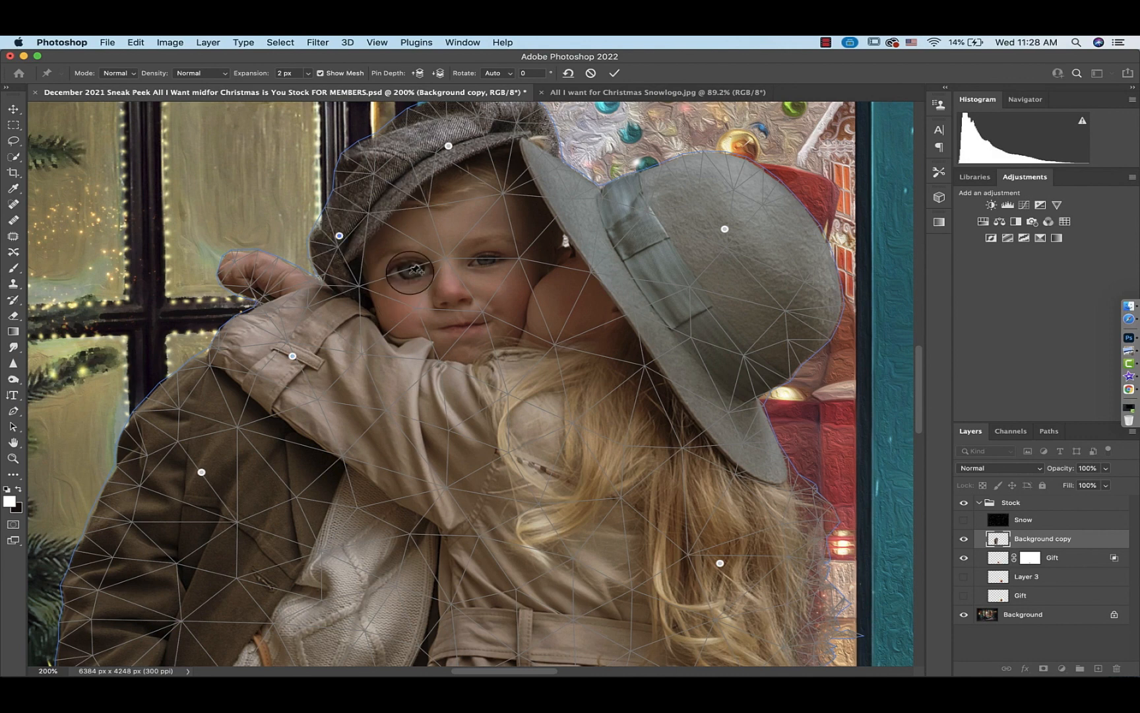
{"action": "left_click", "coordinate": [410, 273]}
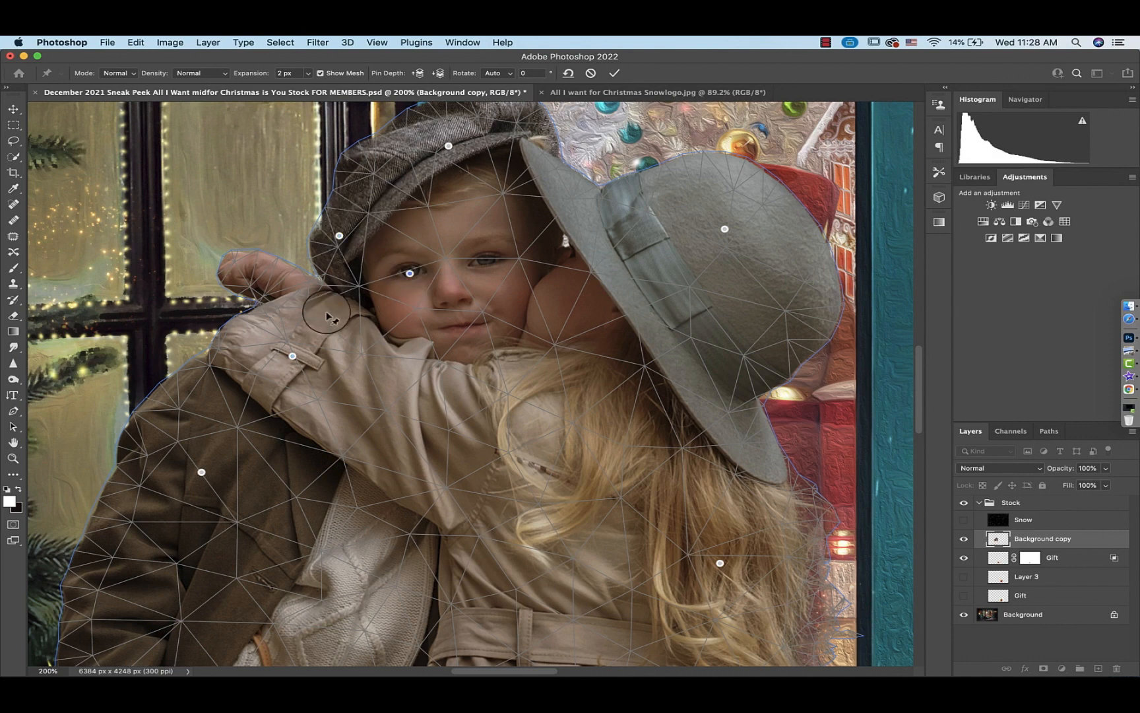
{"action": "left_click", "coordinate": [186, 383]}
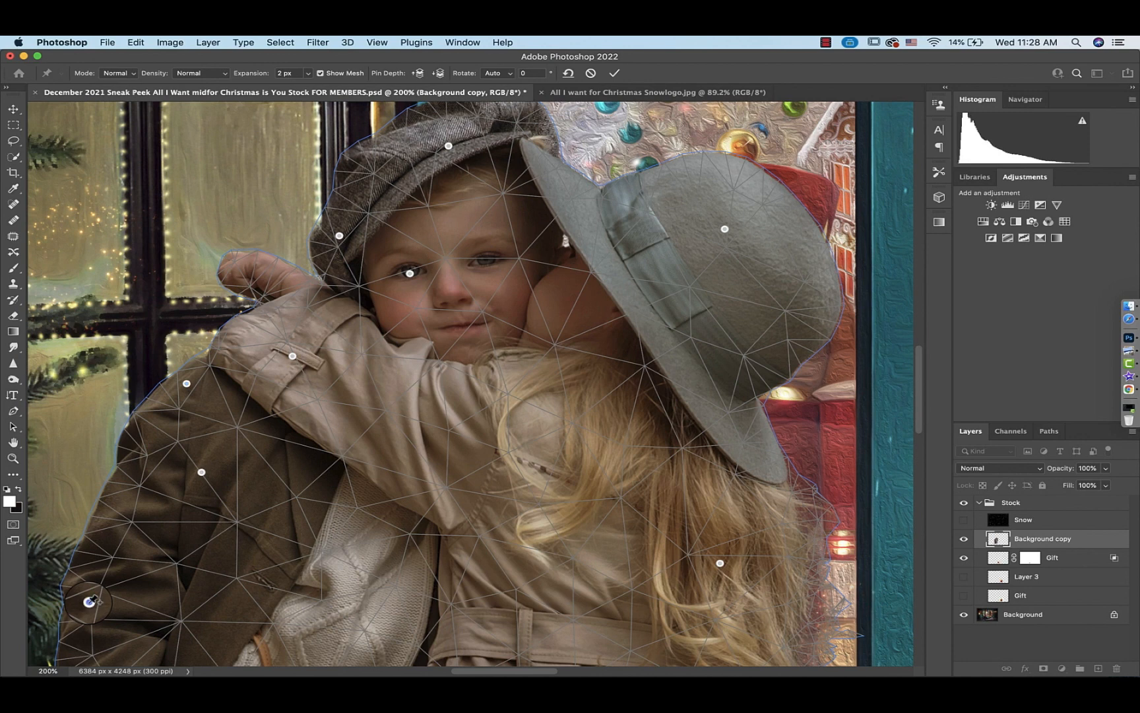
{"action": "left_click", "coordinate": [89, 601]}
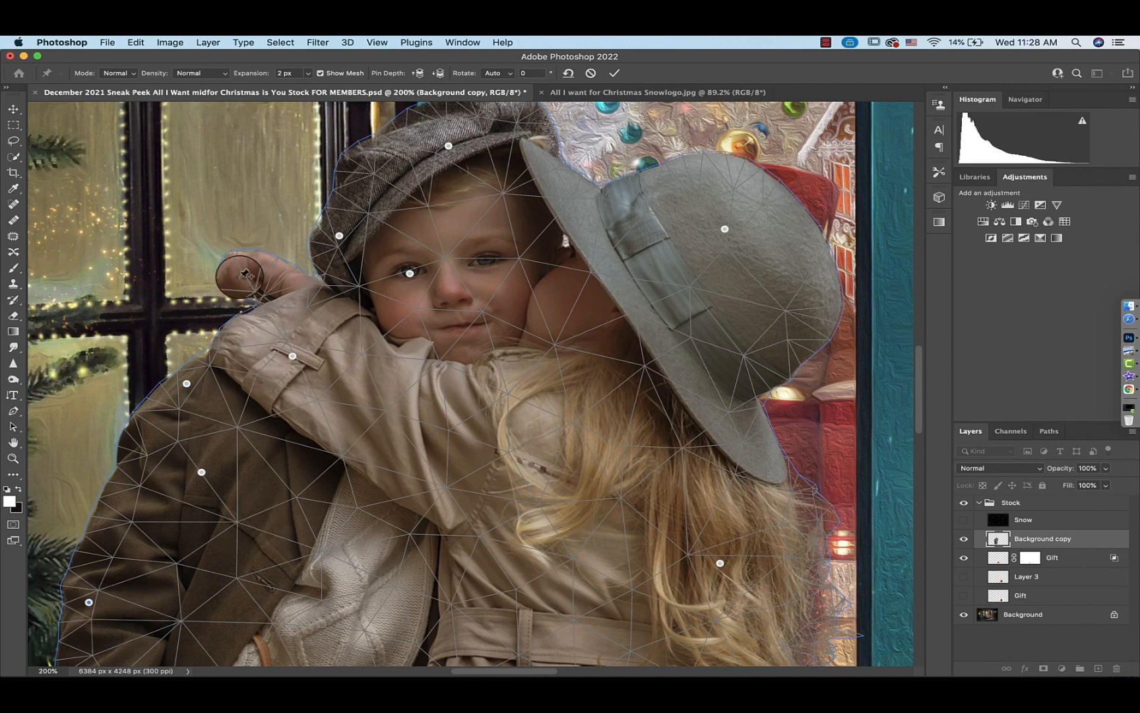
{"action": "left_click_drag", "start_coordinate": [250, 261], "coordinate": [242, 296]}
{"action": "left_click", "coordinate": [613, 74]}
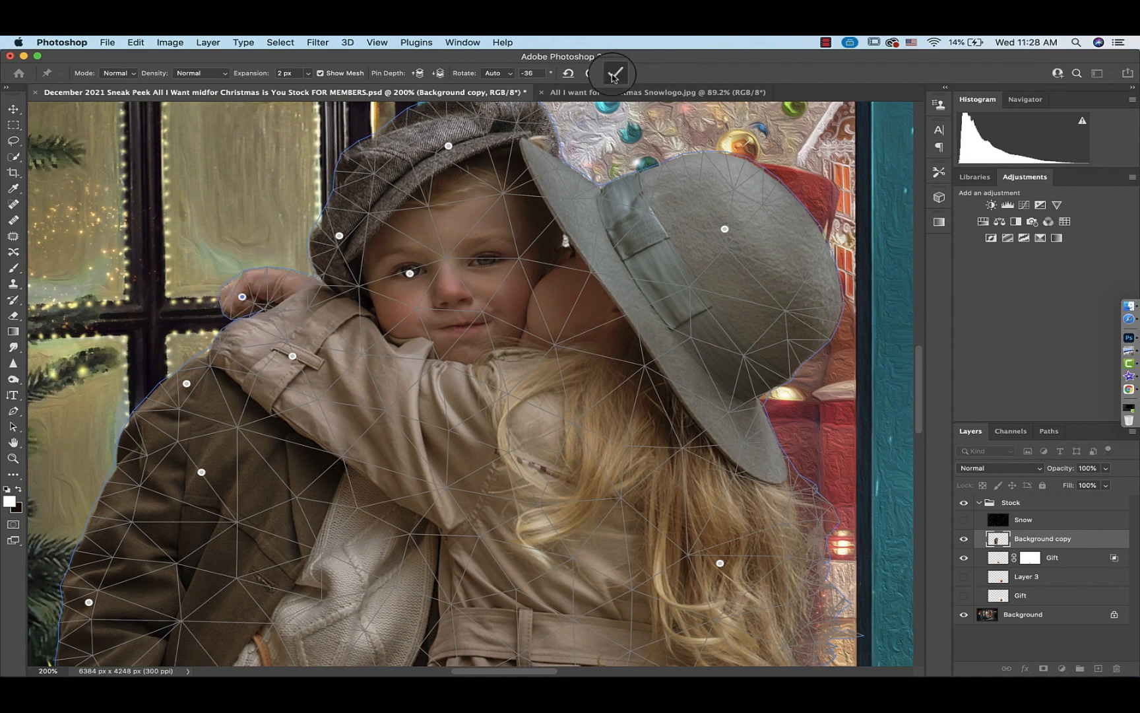
Add a Brightness/Contrast adjustment clipped to the children layer and set its brightness to -71
{"action": "key", "text": "super+0"}
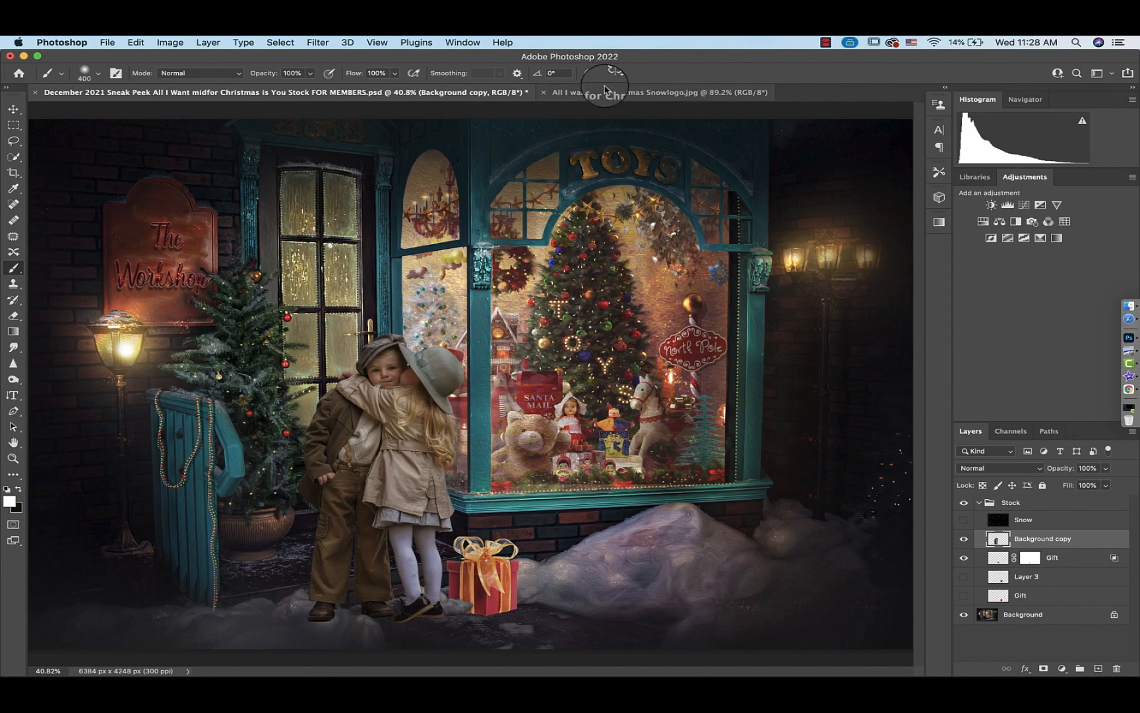
{"action": "left_click", "coordinate": [604, 96]}
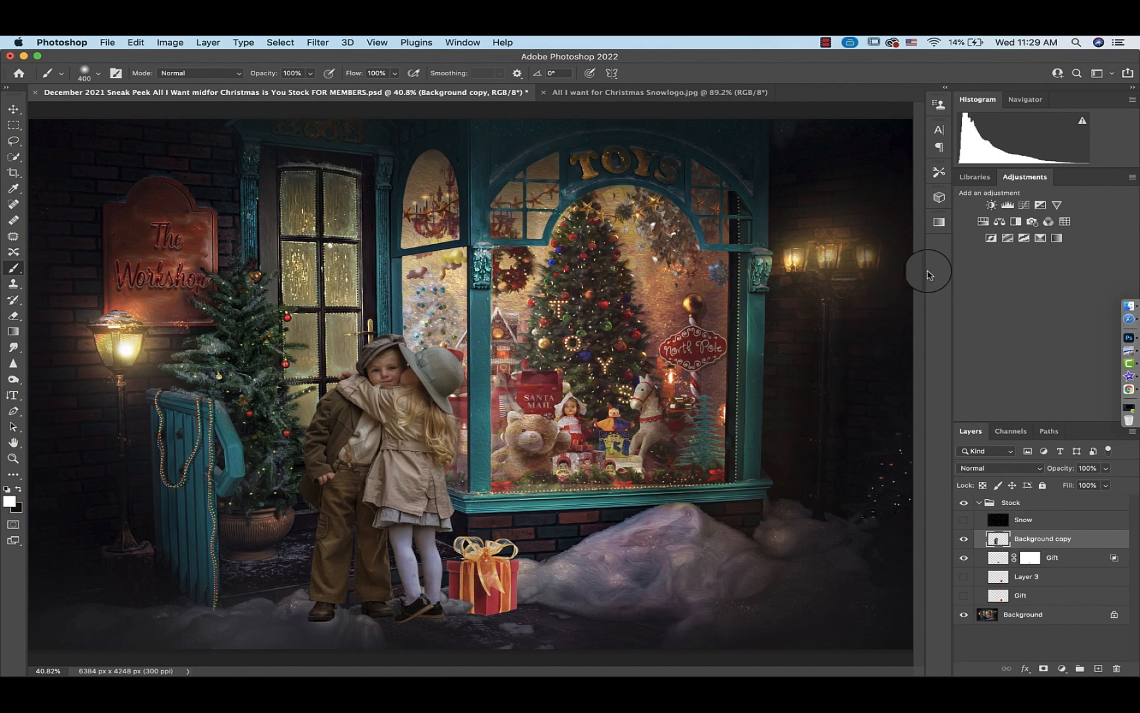
{"action": "left_click", "coordinate": [992, 206]}
{"action": "left_click", "coordinate": [798, 548]}
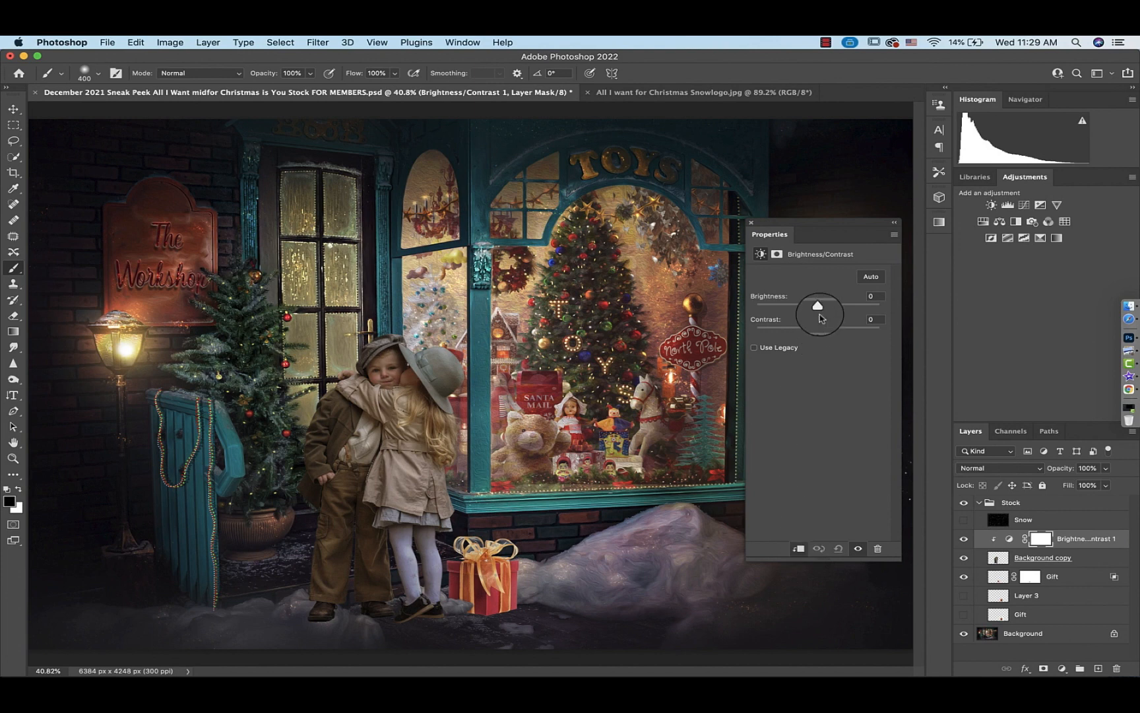
{"action": "left_click_drag", "start_coordinate": [819, 308], "coordinate": [800, 309]}
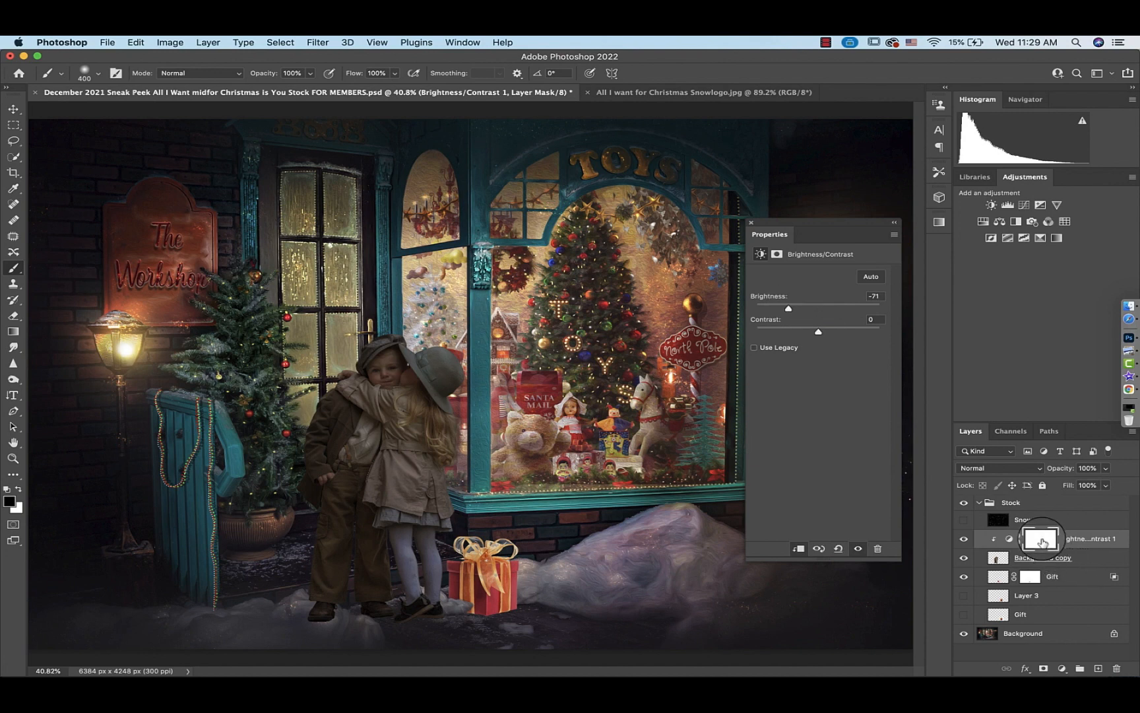
On the adjustment's mask, paint black with a 200 px brush down the girl's side facing the window
{"action": "left_click", "coordinate": [1042, 540]}
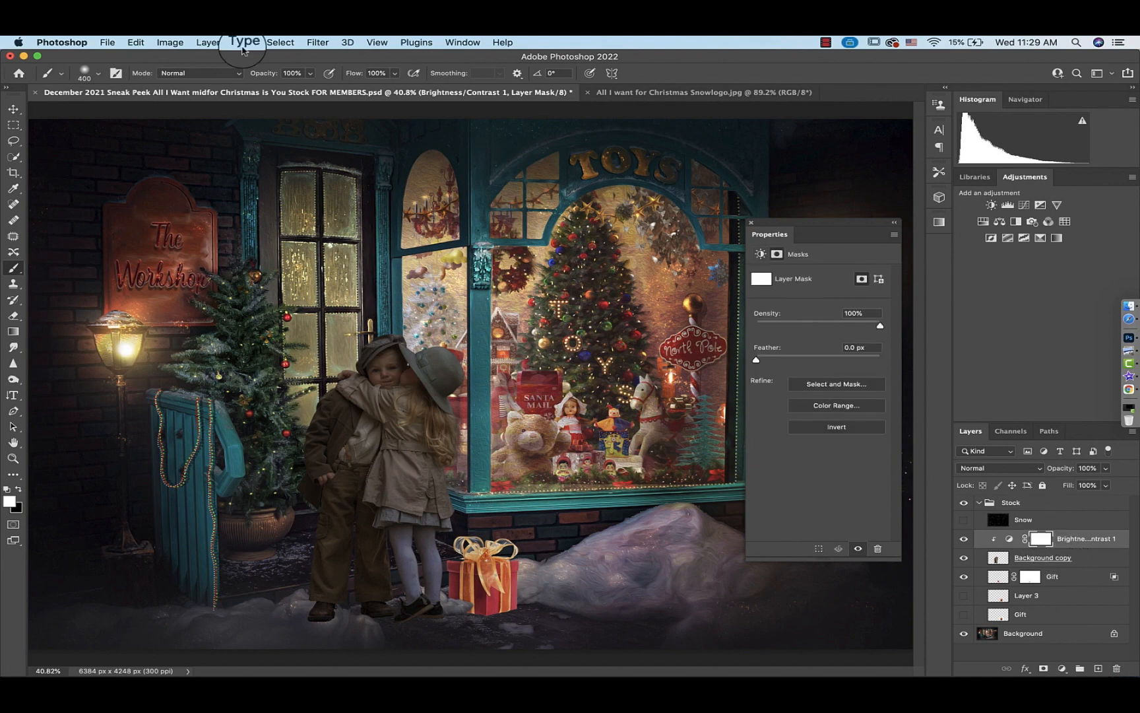
{"action": "left_click", "coordinate": [99, 74]}
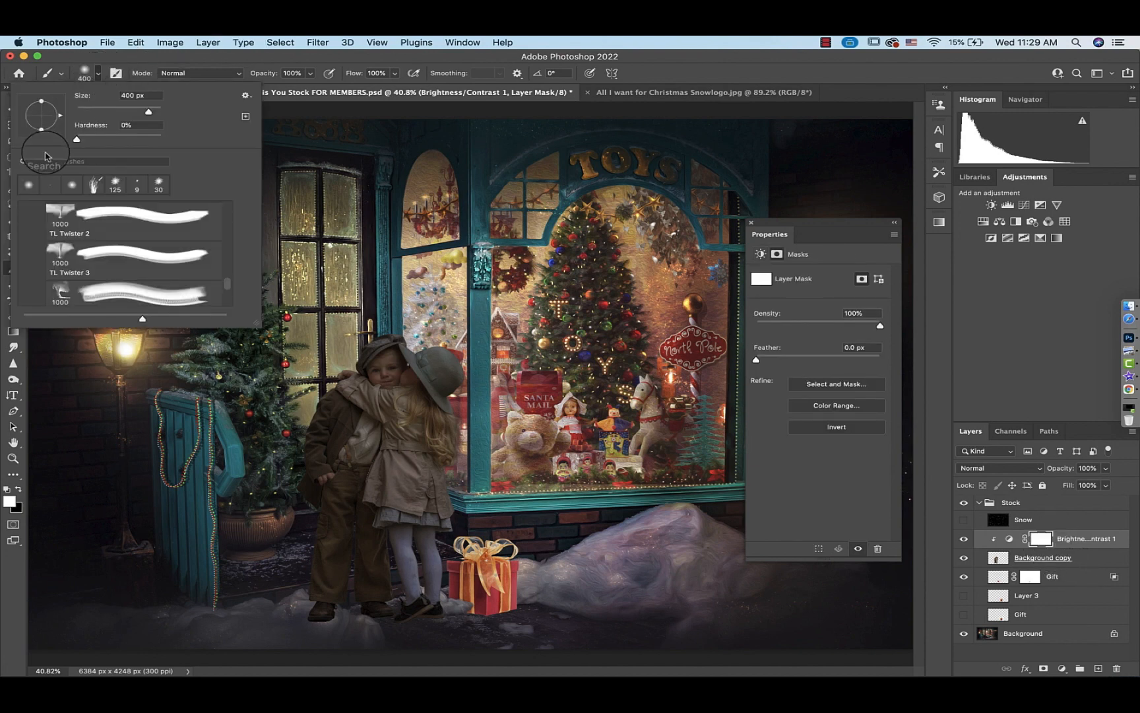
{"action": "left_click", "coordinate": [99, 75]}
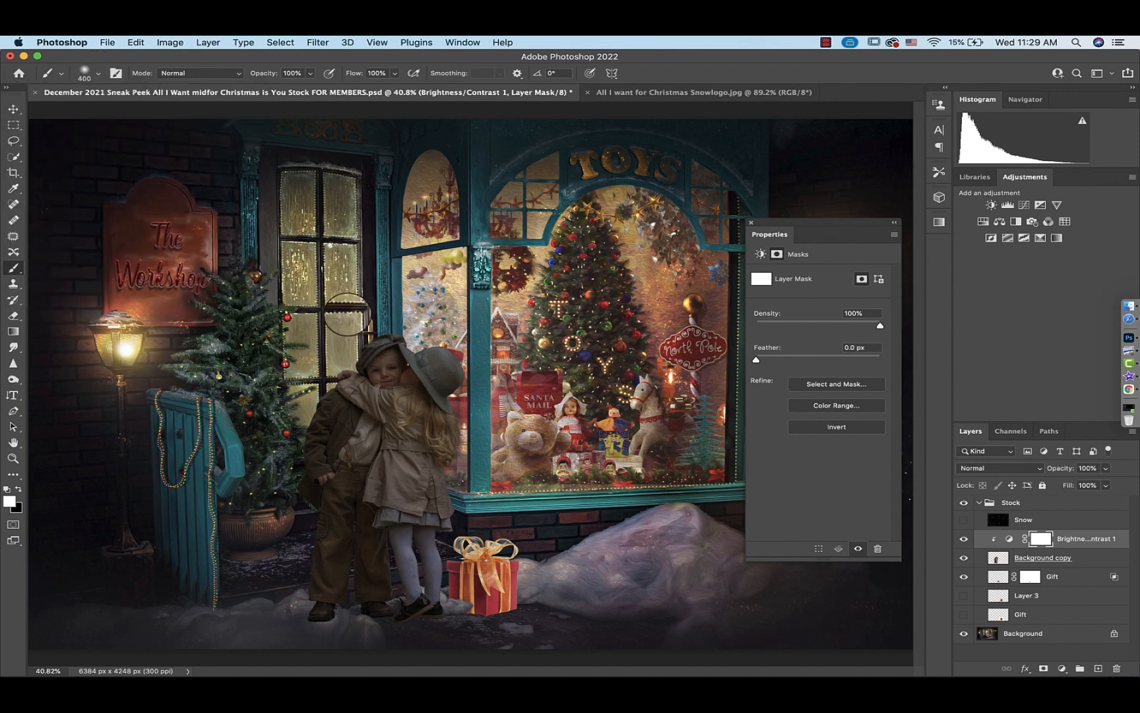
{"action": "key", "text": "x"}
{"action": "left_click", "coordinate": [401, 366]}
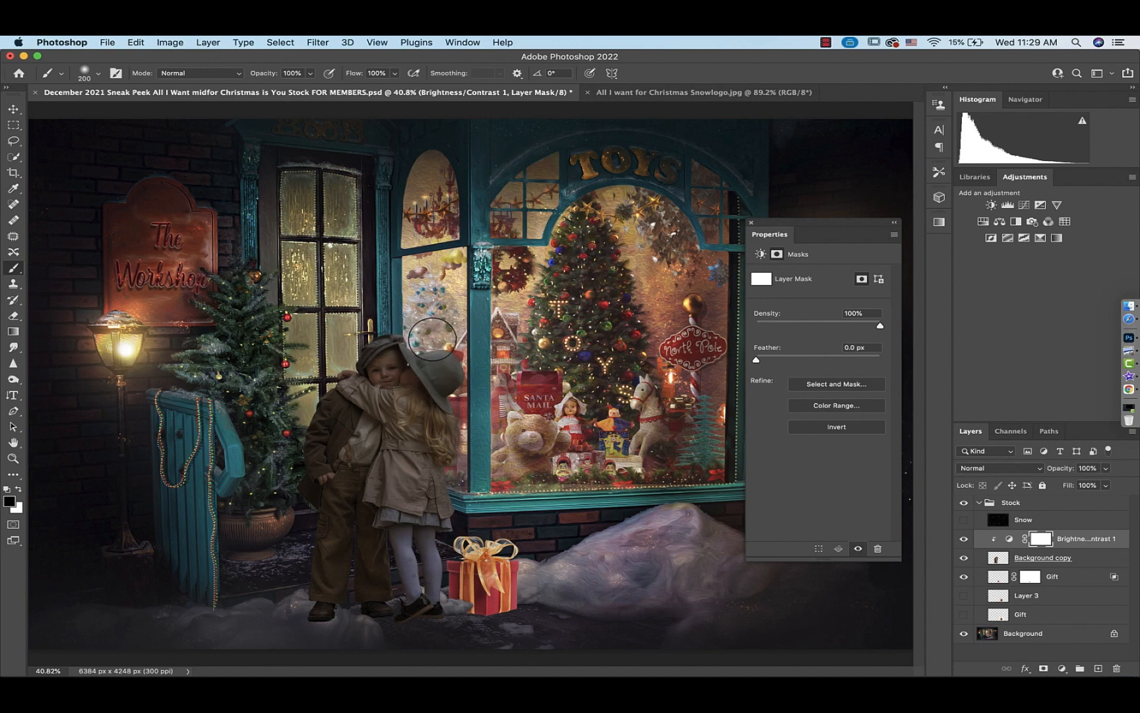
{"action": "mouse_move", "coordinate": [471, 371]}
{"action": "left_mouse_down"}
{"action": "mouse_move", "coordinate": [455, 404]}
{"action": "mouse_move", "coordinate": [458, 476]}
{"action": "mouse_move", "coordinate": [445, 468]}
{"action": "mouse_move", "coordinate": [463, 506]}
{"action": "left_mouse_up"}
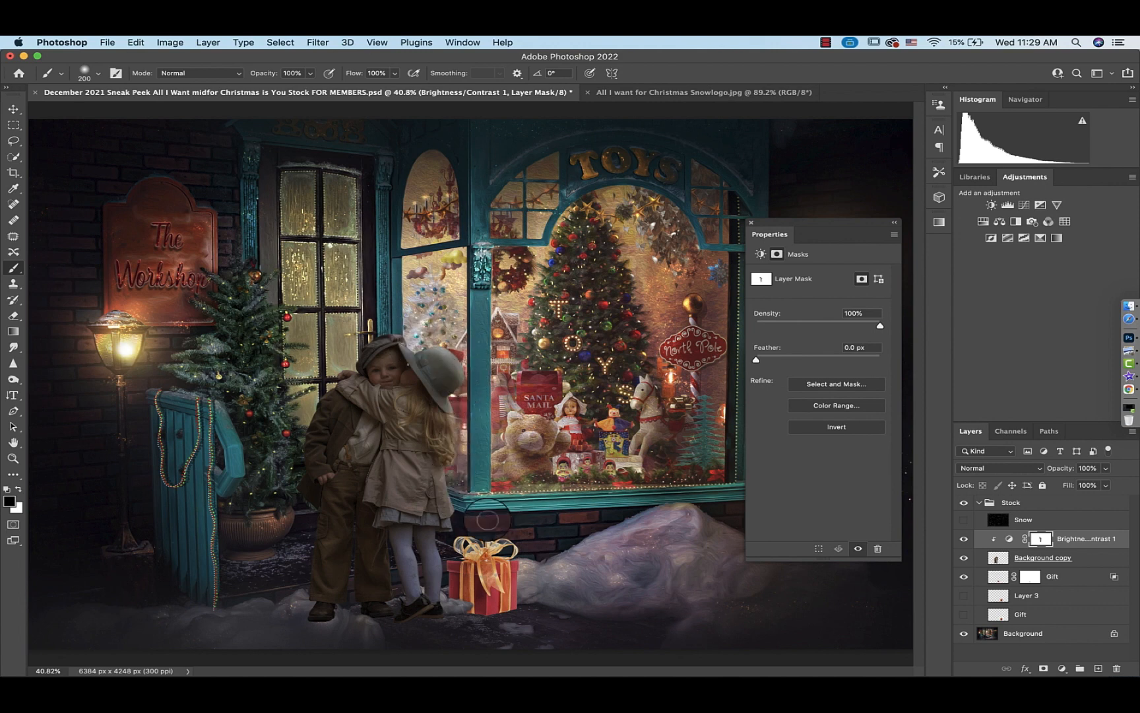
Lower the brush opacity to 60% and paint the mask over the girl's legs and lower side
{"action": "left_click", "coordinate": [310, 74]}
{"action": "left_click_drag", "start_coordinate": [308, 88], "coordinate": [285, 89]}
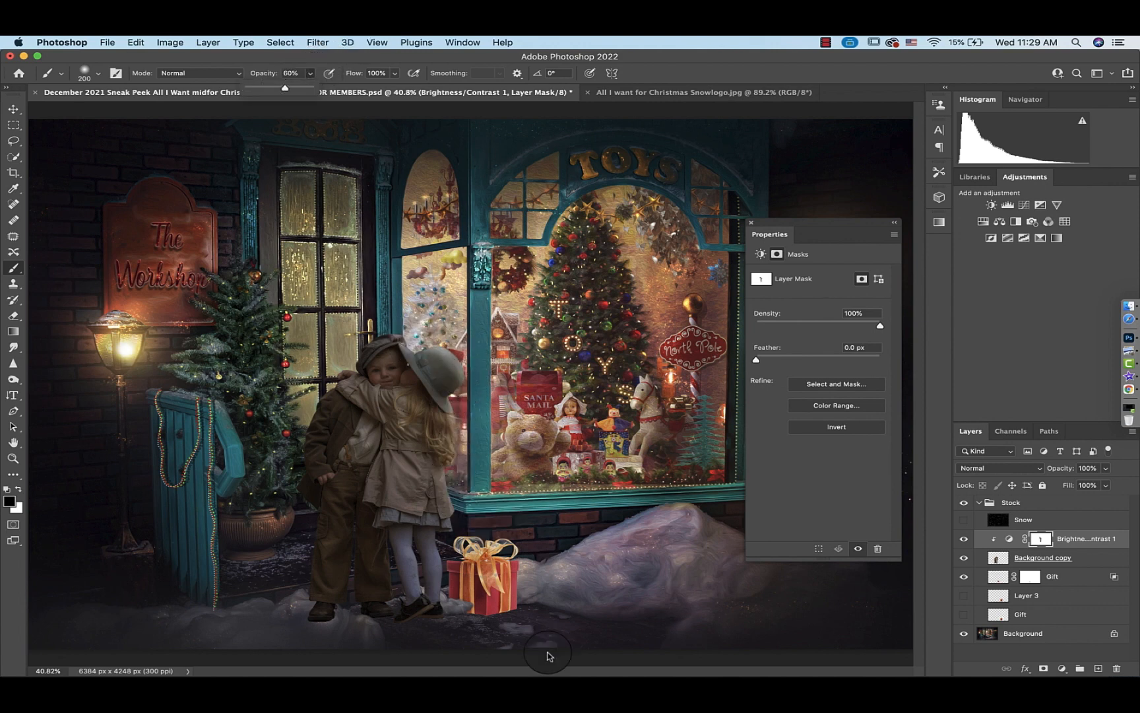
{"action": "mouse_move", "coordinate": [458, 527]}
{"action": "left_mouse_down"}
{"action": "mouse_move", "coordinate": [444, 534]}
{"action": "mouse_move", "coordinate": [446, 604]}
{"action": "left_mouse_up"}
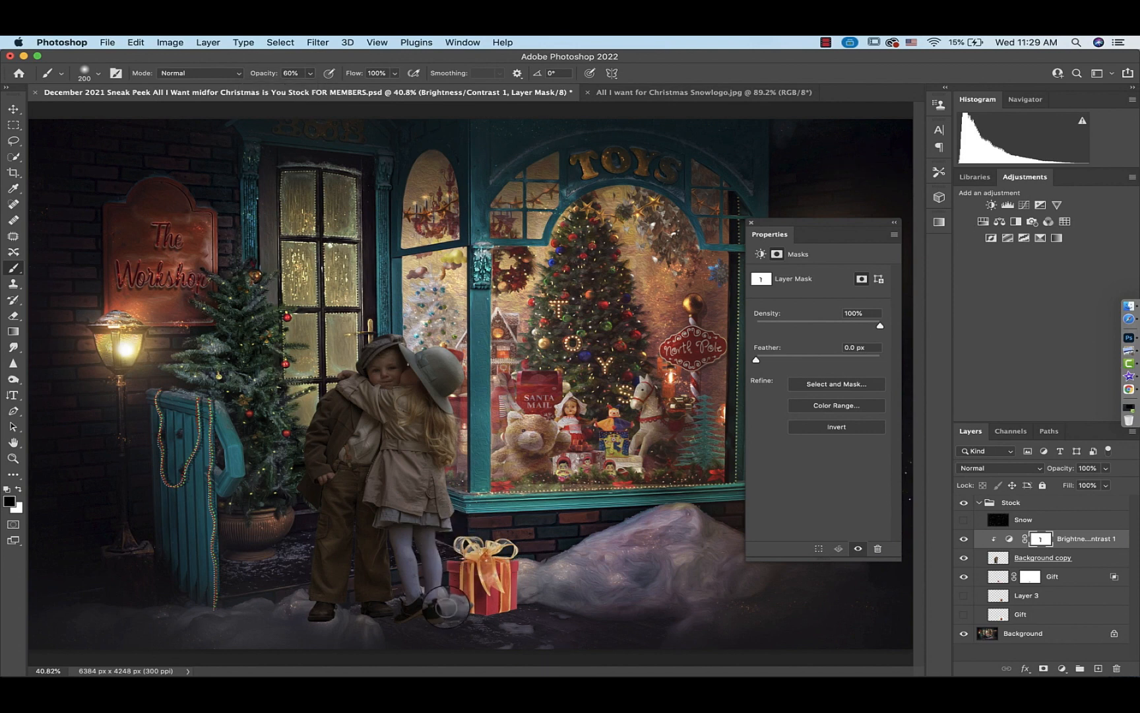
{"action": "left_click", "coordinate": [418, 557]}
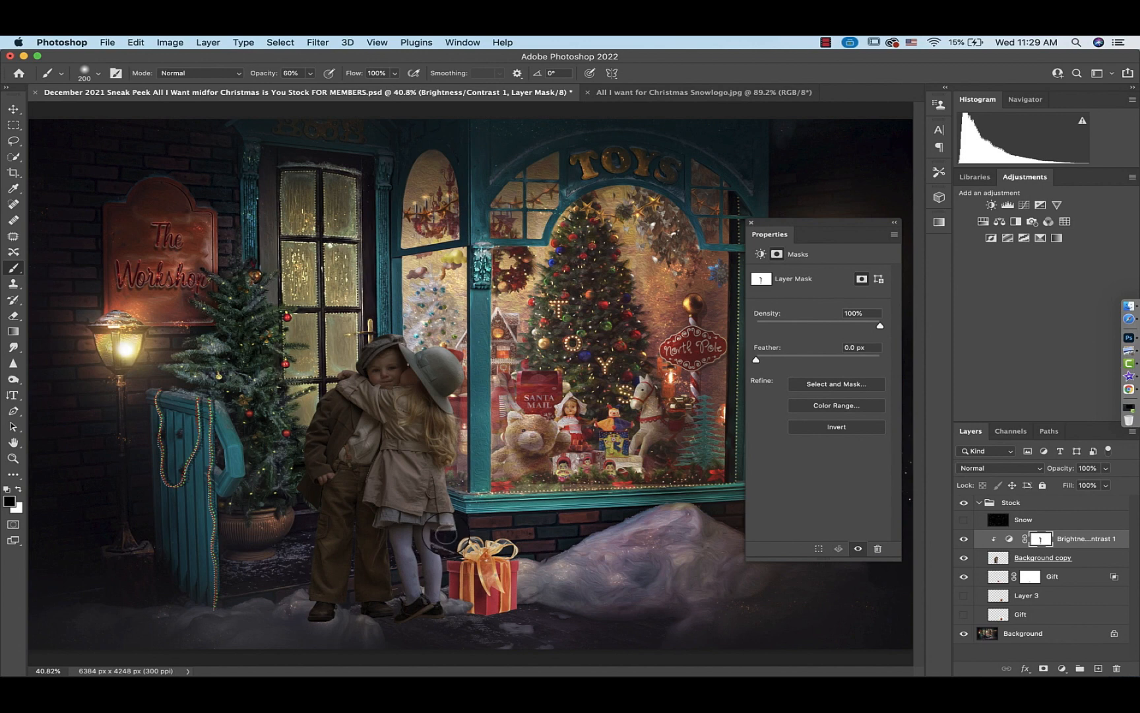
{"action": "mouse_move", "coordinate": [465, 511]}
{"action": "left_mouse_down"}
{"action": "mouse_move", "coordinate": [446, 468]}
{"action": "mouse_move", "coordinate": [467, 369]}
{"action": "mouse_move", "coordinate": [449, 347]}
{"action": "mouse_move", "coordinate": [391, 335]}
{"action": "mouse_move", "coordinate": [434, 336]}
{"action": "mouse_move", "coordinate": [459, 393]}
{"action": "left_mouse_up"}
Set the brush opacity to 58%, shrink the brush, and paint the mask over the boy's face
{"action": "key", "text": "super+plus"}
{"action": "key", "text": "super+plus"}
{"action": "key", "text": "super+plus"}
{"action": "key", "text": "super+plus"}
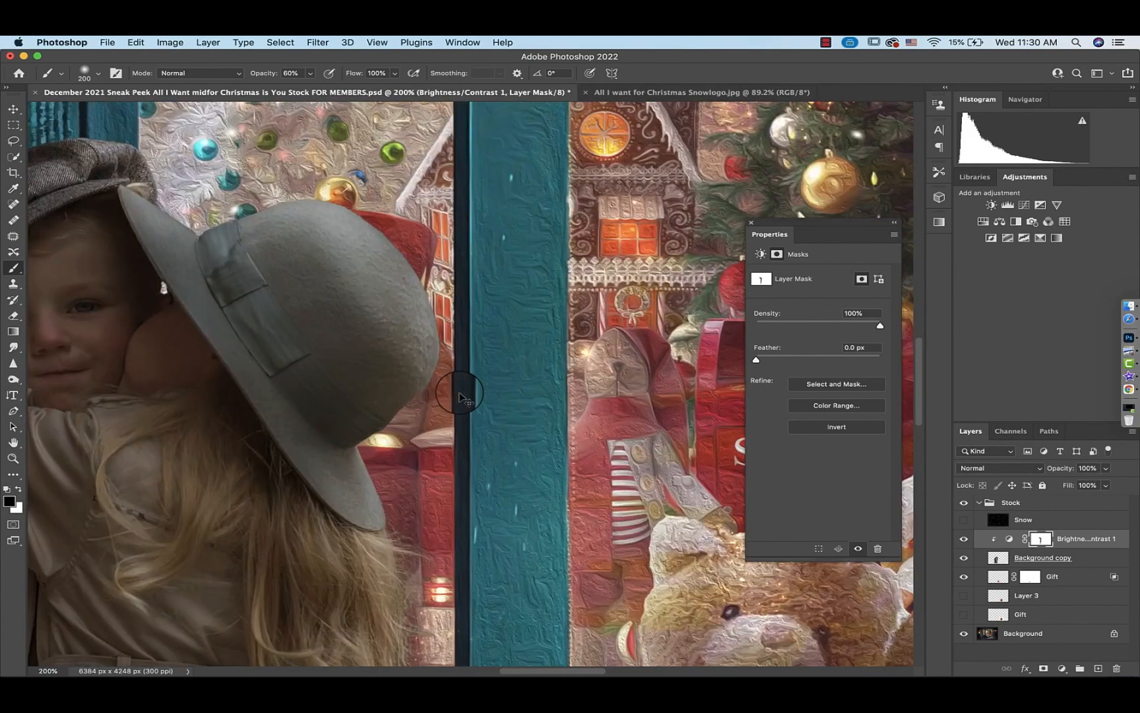
{"action": "scroll", "coordinate": [460, 393], "scroll_direction": "left", "scroll_amount": 5}
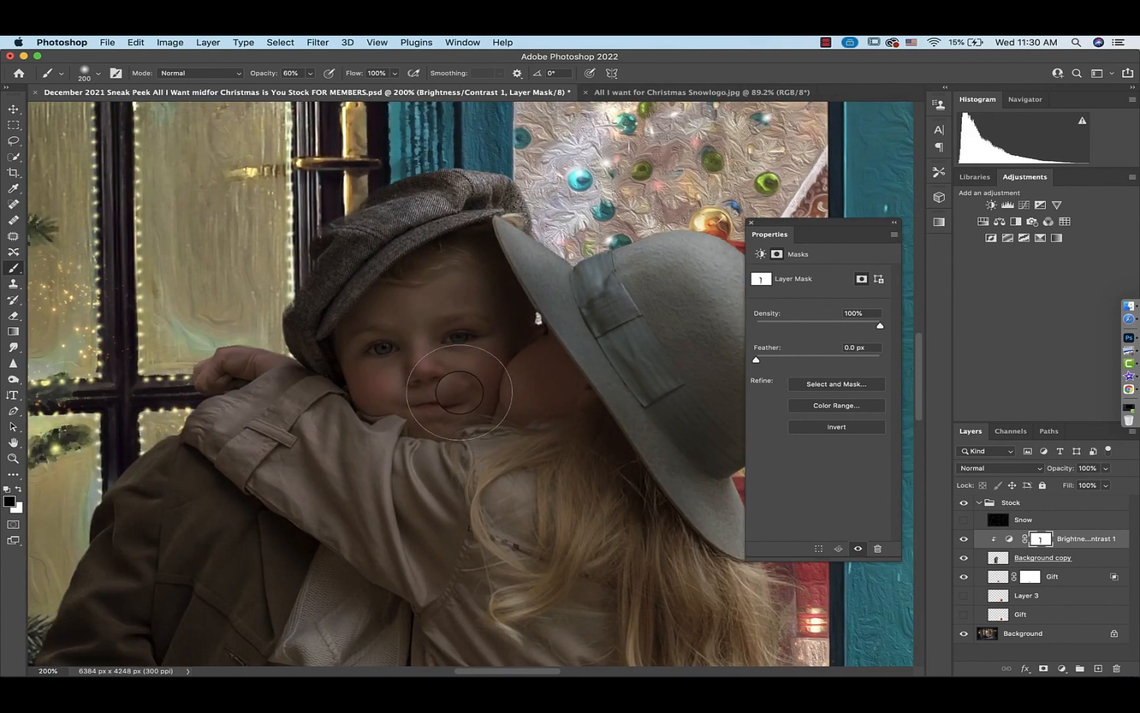
{"action": "left_click", "coordinate": [311, 73]}
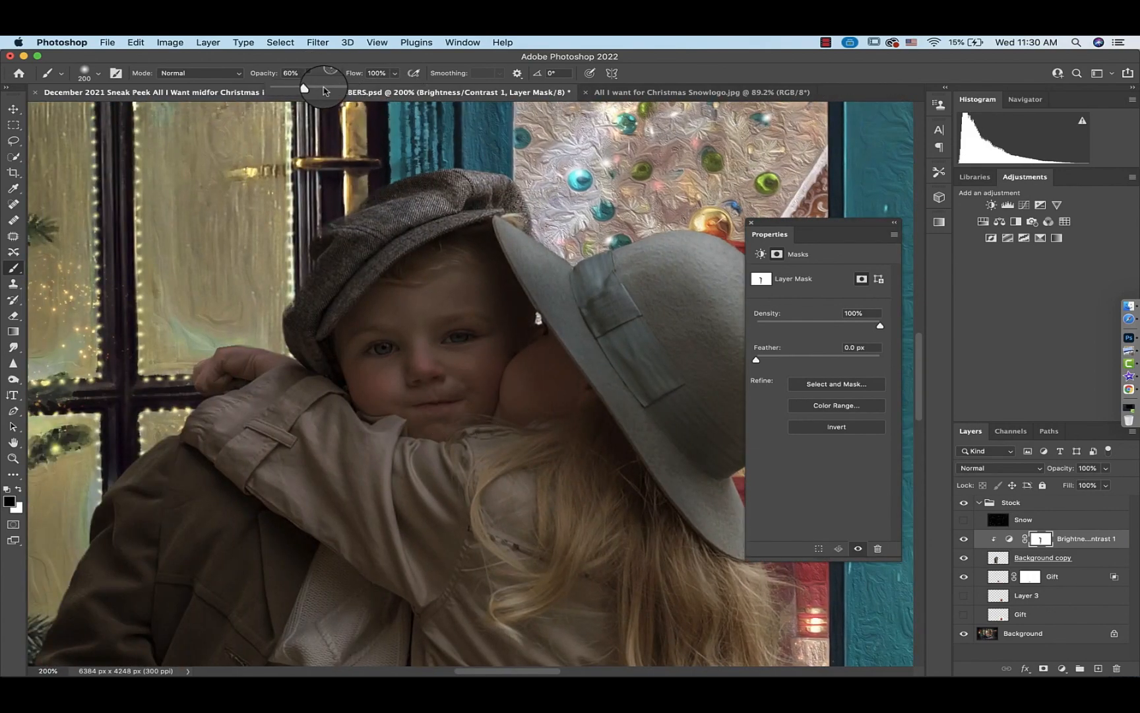
{"action": "left_click_drag", "start_coordinate": [323, 91], "coordinate": [319, 89]}
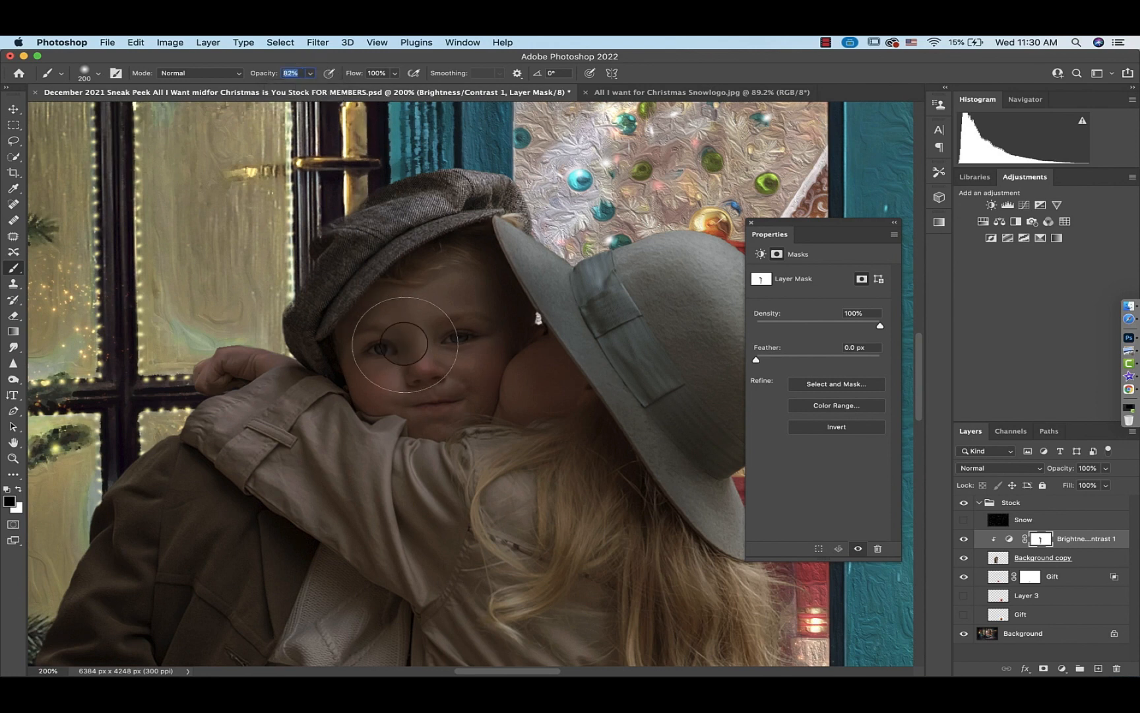
{"action": "left_click", "coordinate": [310, 78]}
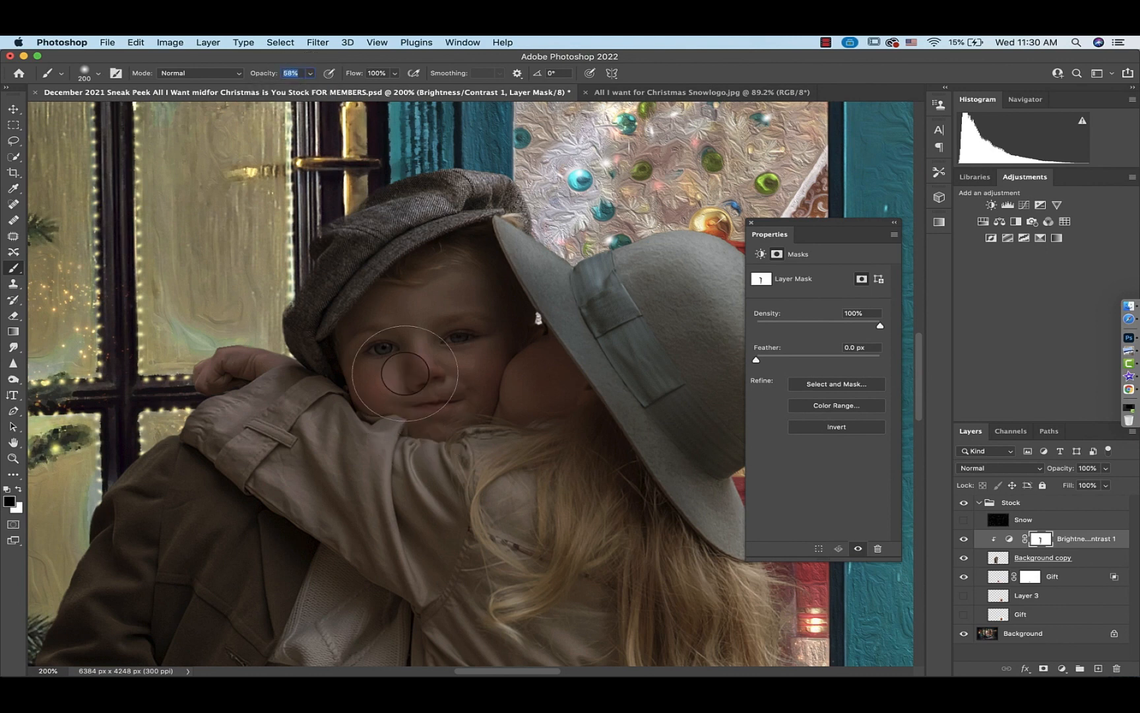
{"action": "key", "text": "bracketleft"}
{"action": "key", "text": "bracketleft"}
{"action": "key", "text": "bracketleft"}
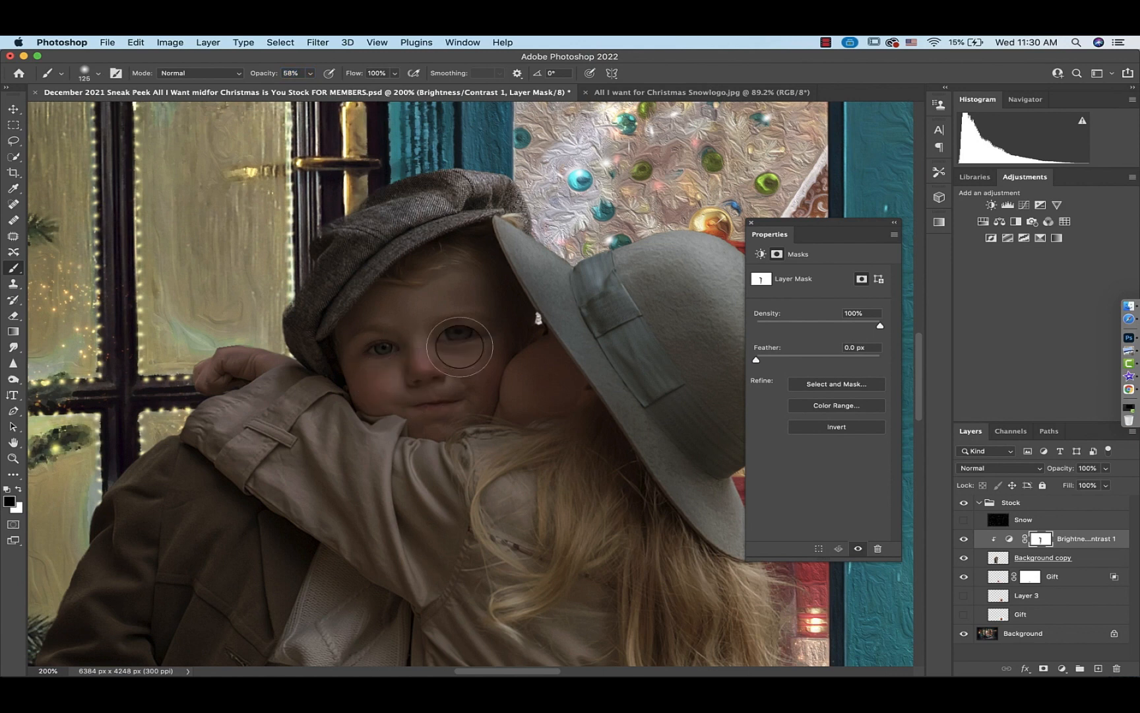
{"action": "mouse_move", "coordinate": [459, 347]}
{"action": "left_mouse_down"}
{"action": "mouse_move", "coordinate": [421, 349]}
{"action": "mouse_move", "coordinate": [396, 325]}
{"action": "mouse_move", "coordinate": [388, 382]}
{"action": "mouse_move", "coordinate": [437, 396]}
{"action": "mouse_move", "coordinate": [478, 388]}
{"action": "mouse_move", "coordinate": [480, 321]}
{"action": "mouse_move", "coordinate": [455, 305]}
{"action": "mouse_move", "coordinate": [392, 358]}
{"action": "mouse_move", "coordinate": [379, 354]}
{"action": "mouse_move", "coordinate": [439, 410]}
{"action": "mouse_move", "coordinate": [447, 434]}
{"action": "mouse_move", "coordinate": [415, 449]}
{"action": "mouse_move", "coordinate": [496, 453]}
{"action": "left_mouse_up"}
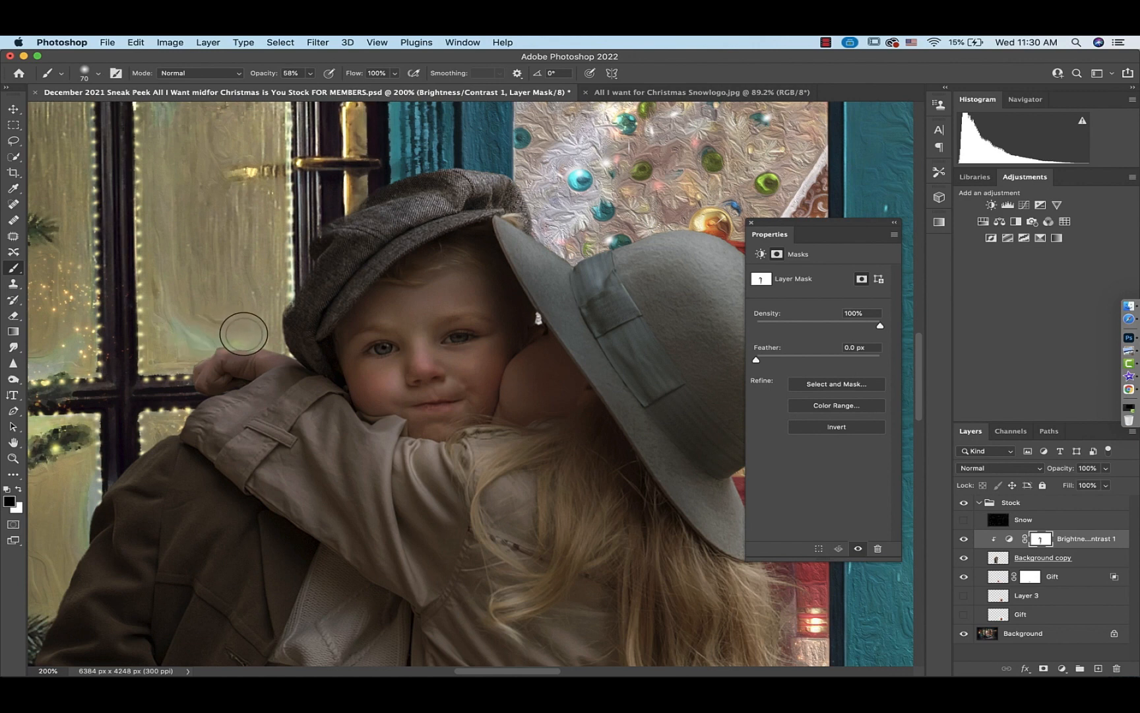
Set the brush opacity to 30% and paint the mask over the girl's hat and face
{"action": "key", "text": "super+0"}
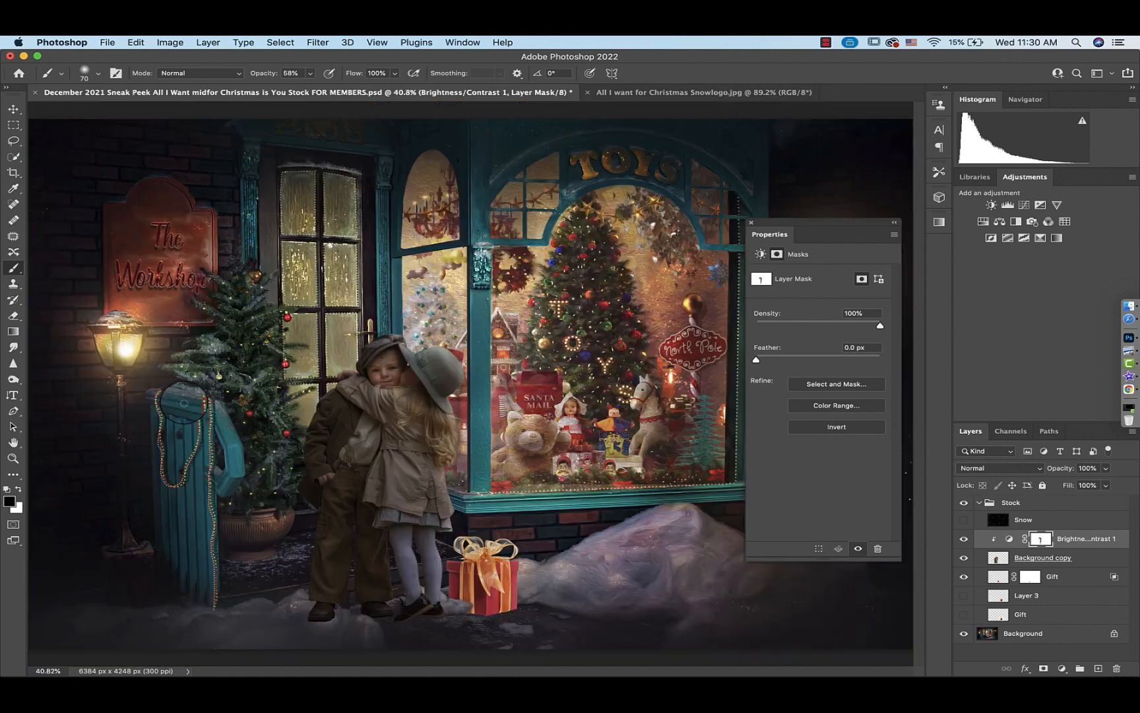
{"action": "left_click", "coordinate": [311, 73]}
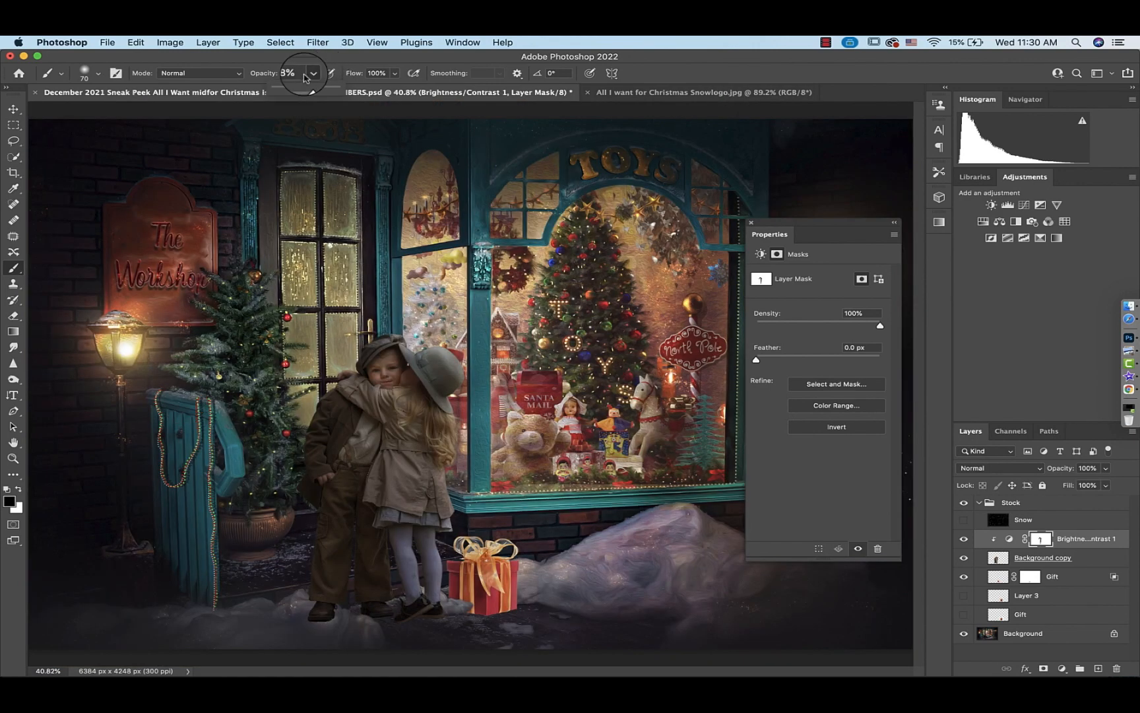
{"action": "left_click", "coordinate": [293, 88]}
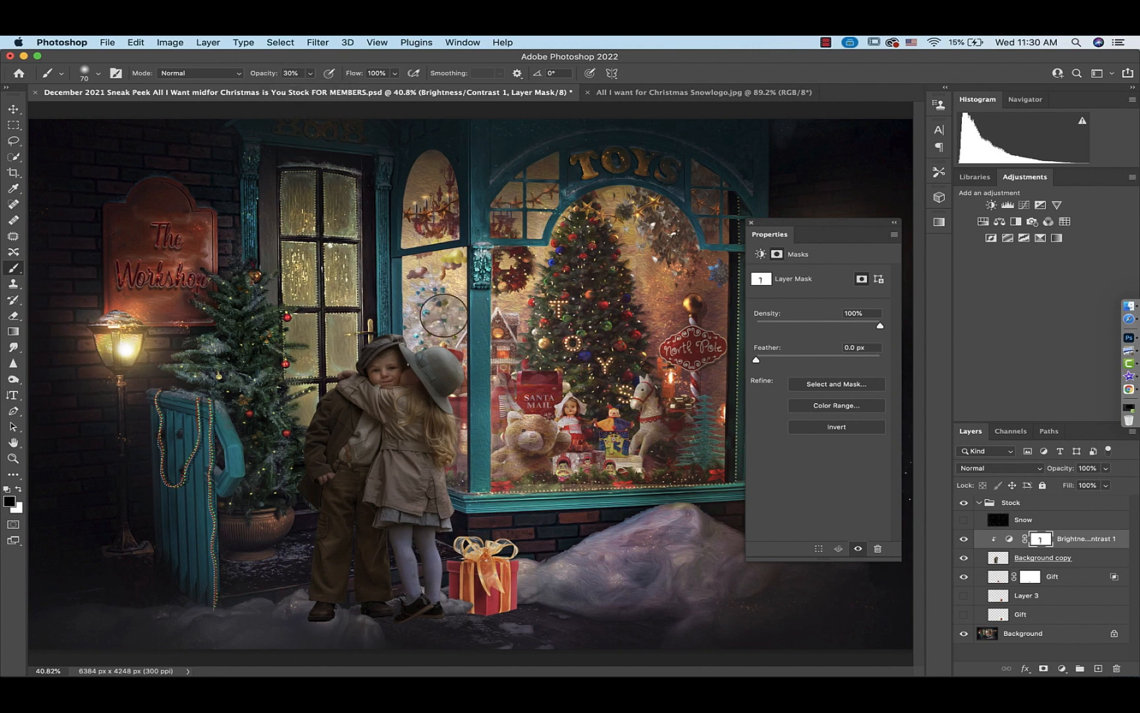
{"action": "left_click_drag", "start_coordinate": [421, 315], "coordinate": [407, 377]}
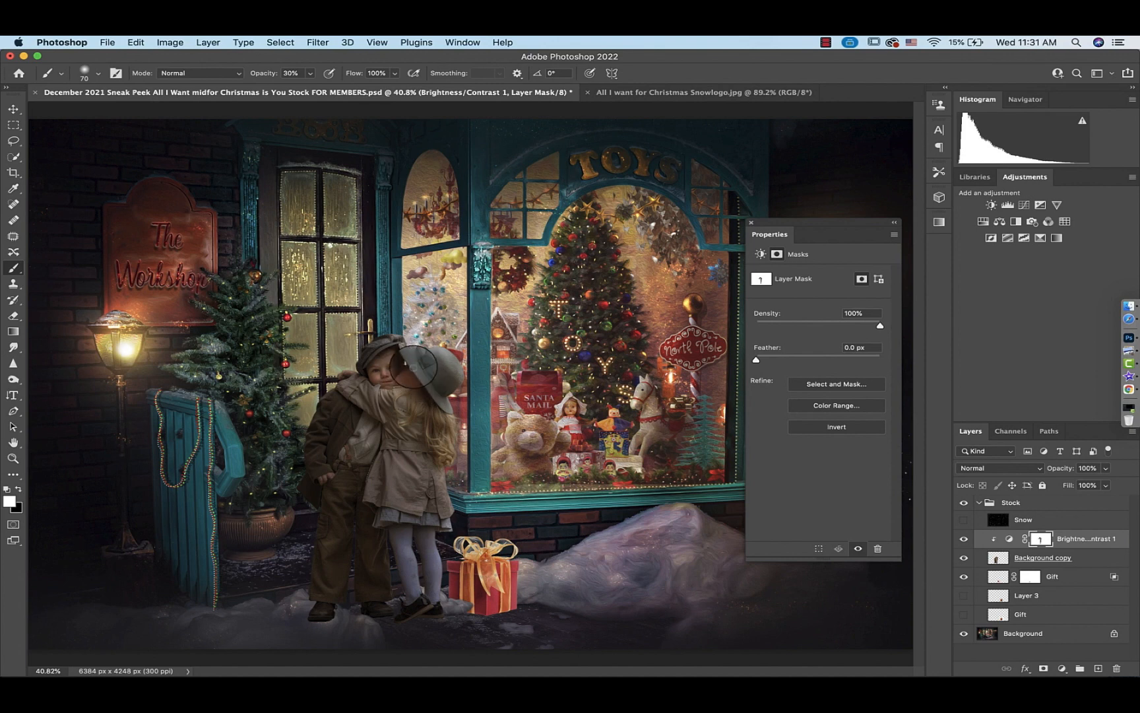
Toggle the Brightness/Contrast layer's visibility to compare the children before and after the darkening
{"action": "left_click", "coordinate": [963, 538]}
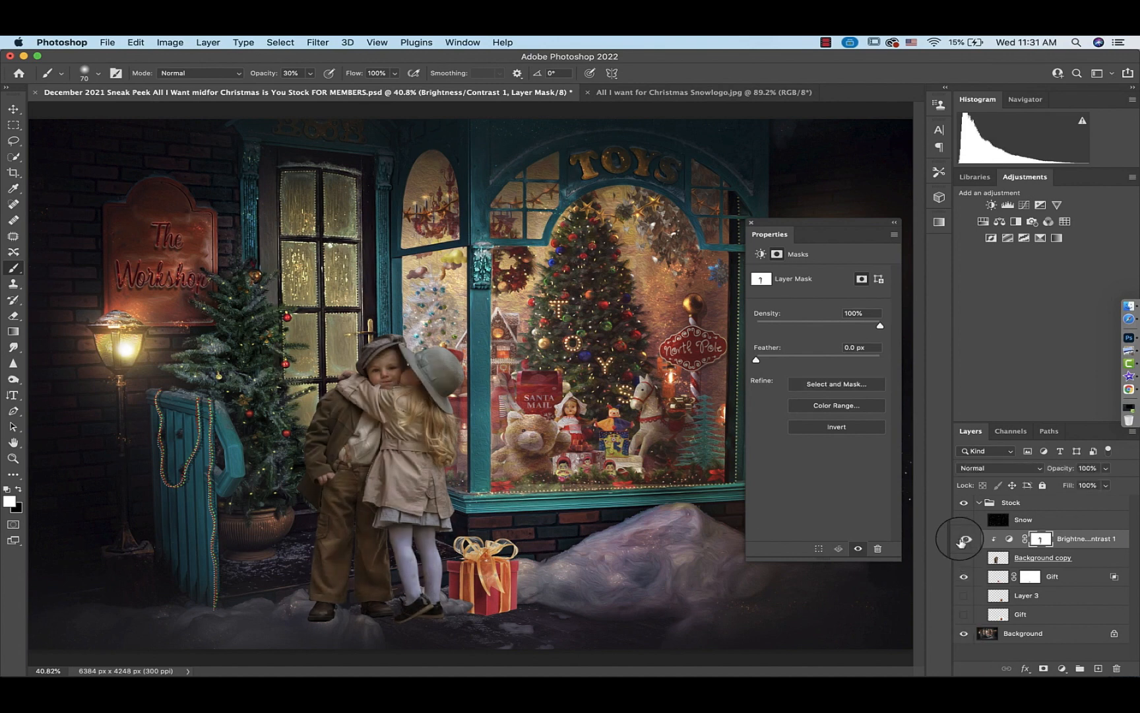
{"action": "left_click", "coordinate": [963, 539]}
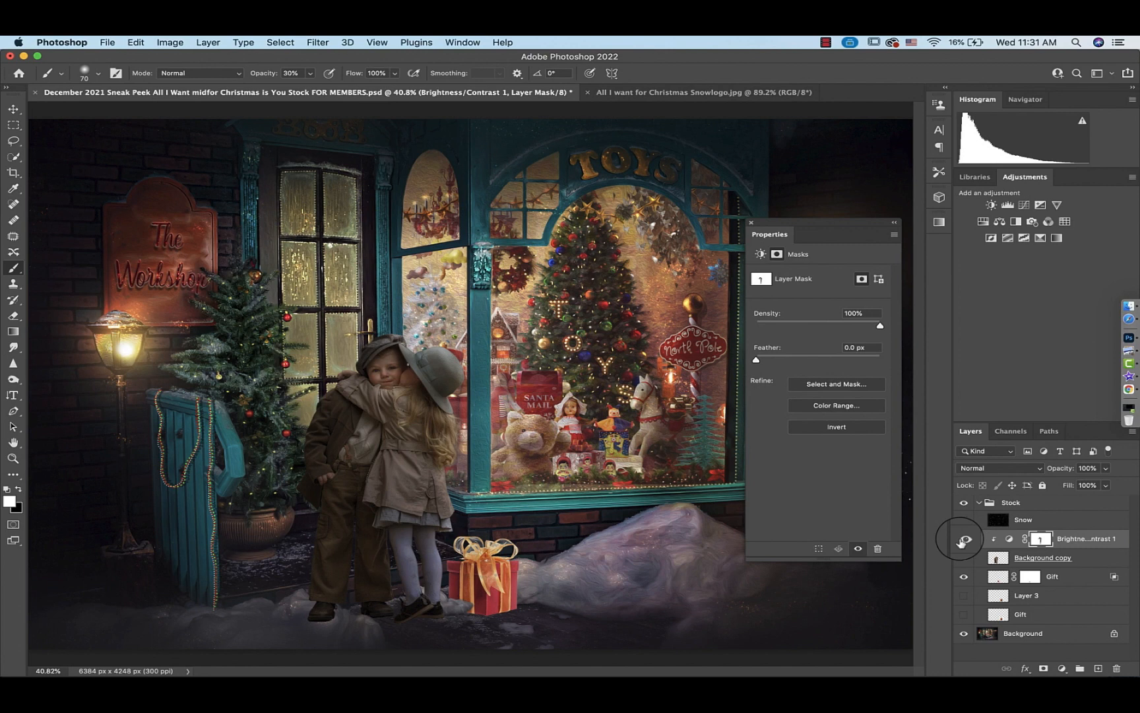
{"action": "left_click", "coordinate": [965, 541]}
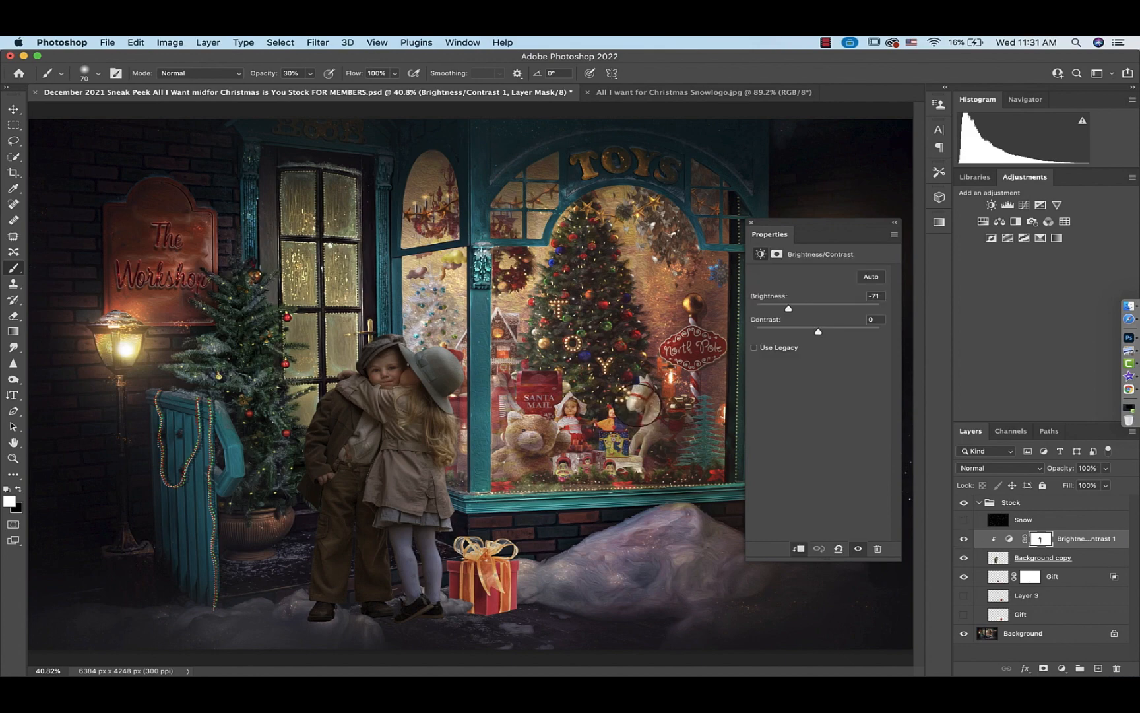
{"action": "left_click", "coordinate": [751, 222]}
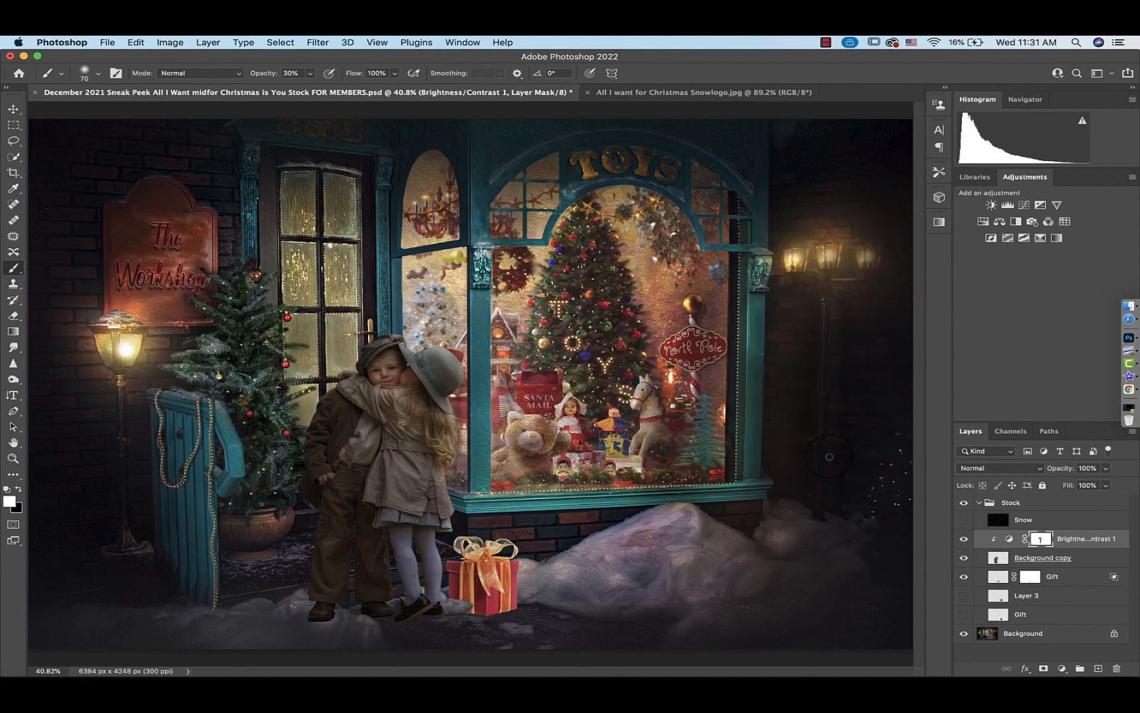
{"action": "key", "text": "super+plus"}
{"action": "key", "text": "super+plus"}
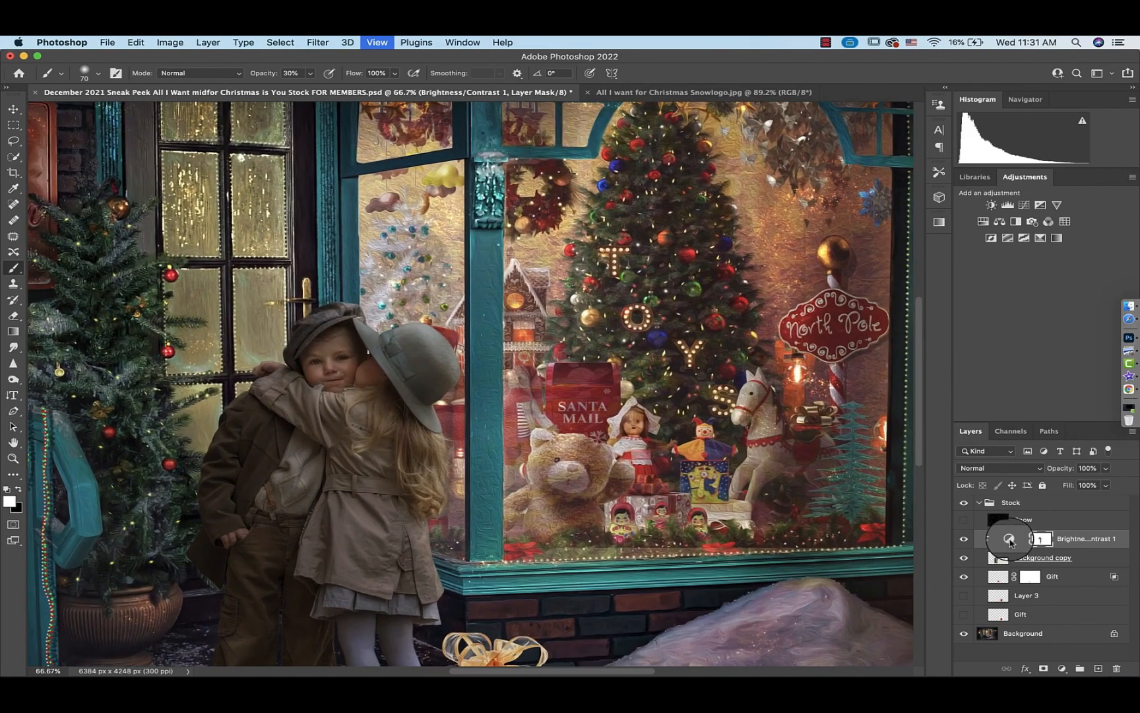
Add a Curves adjustment clipped to the children and raise the curve point to input 113, output 140
{"action": "key", "text": "super+plus"}
{"action": "key", "text": "super+plus"}
{"action": "key", "text": "super+plus"}
{"action": "scroll", "coordinate": [560, 471], "scroll_direction": "left", "scroll_amount": 10}
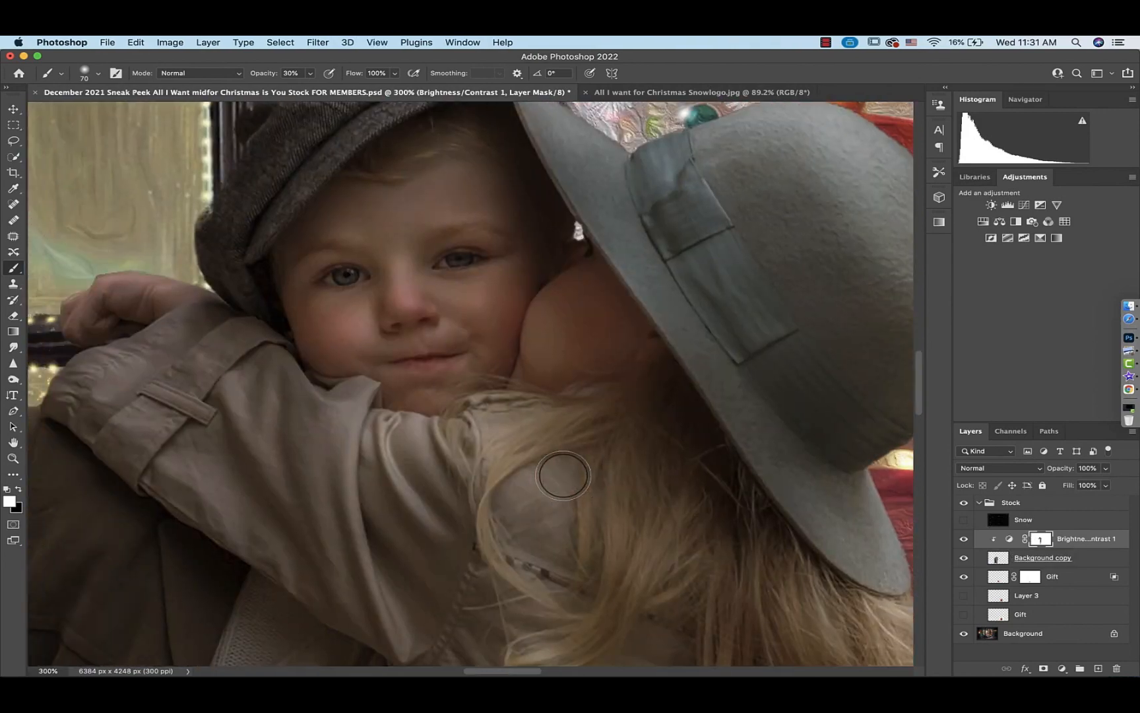
{"action": "scroll", "coordinate": [563, 476], "scroll_direction": "up", "scroll_amount": 3}
{"action": "left_click", "coordinate": [1024, 205]}
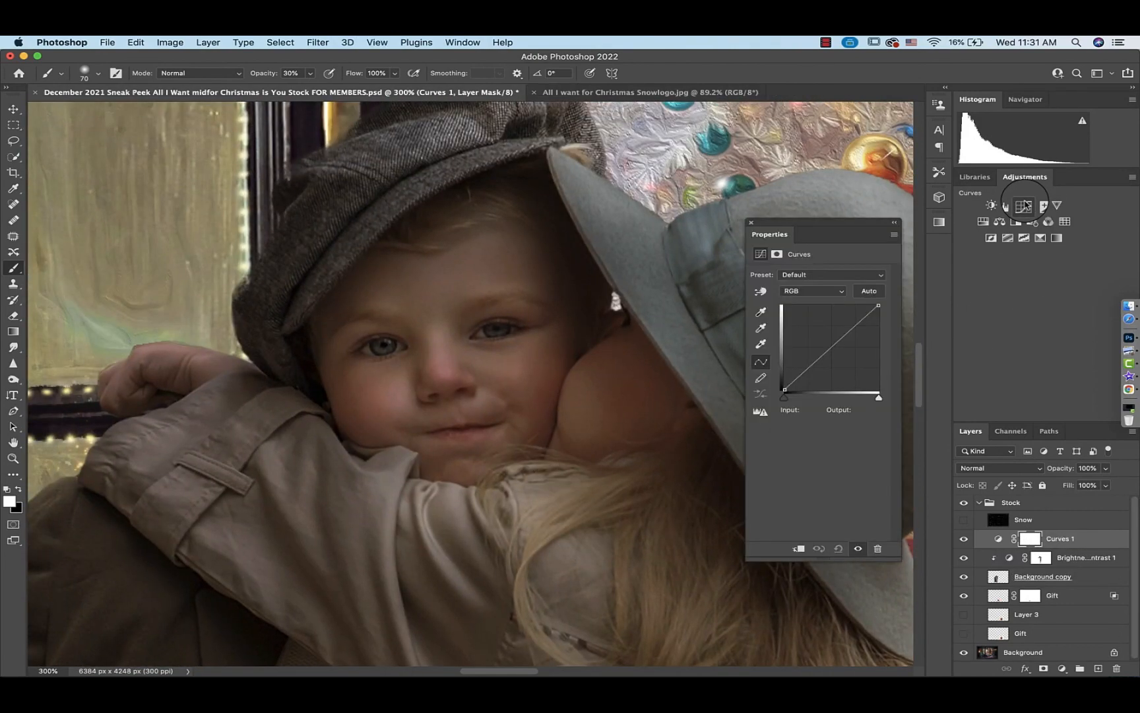
{"action": "left_click", "coordinate": [798, 549]}
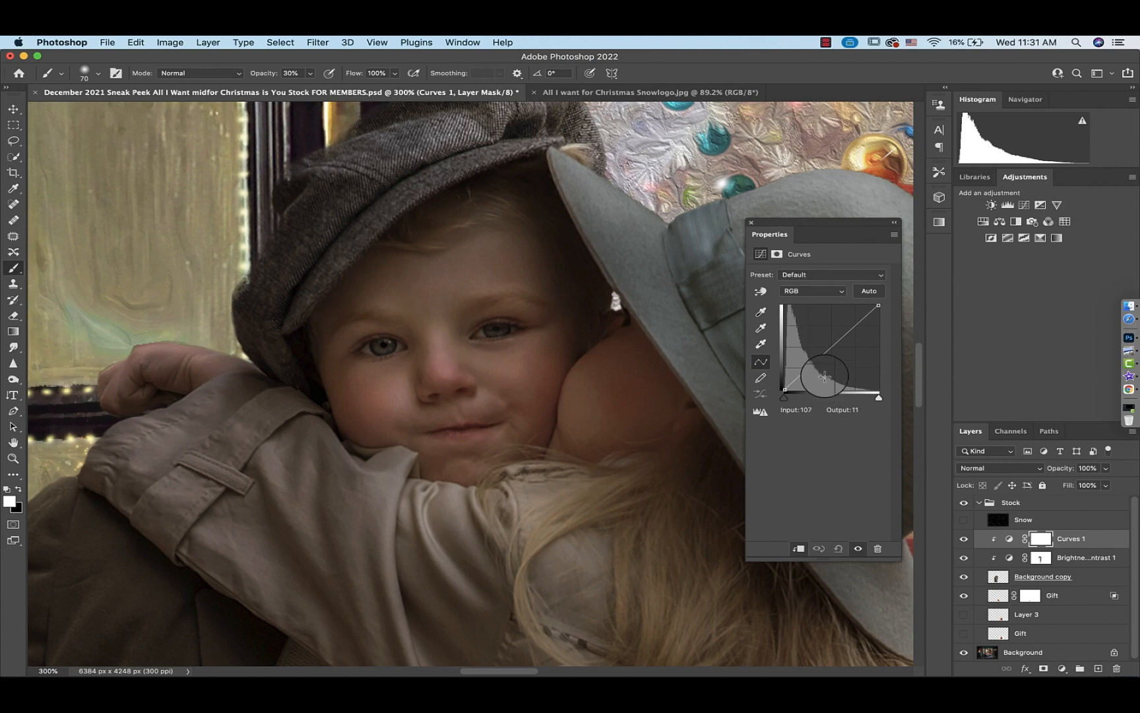
{"action": "left_click_drag", "start_coordinate": [831, 345], "coordinate": [827, 343]}
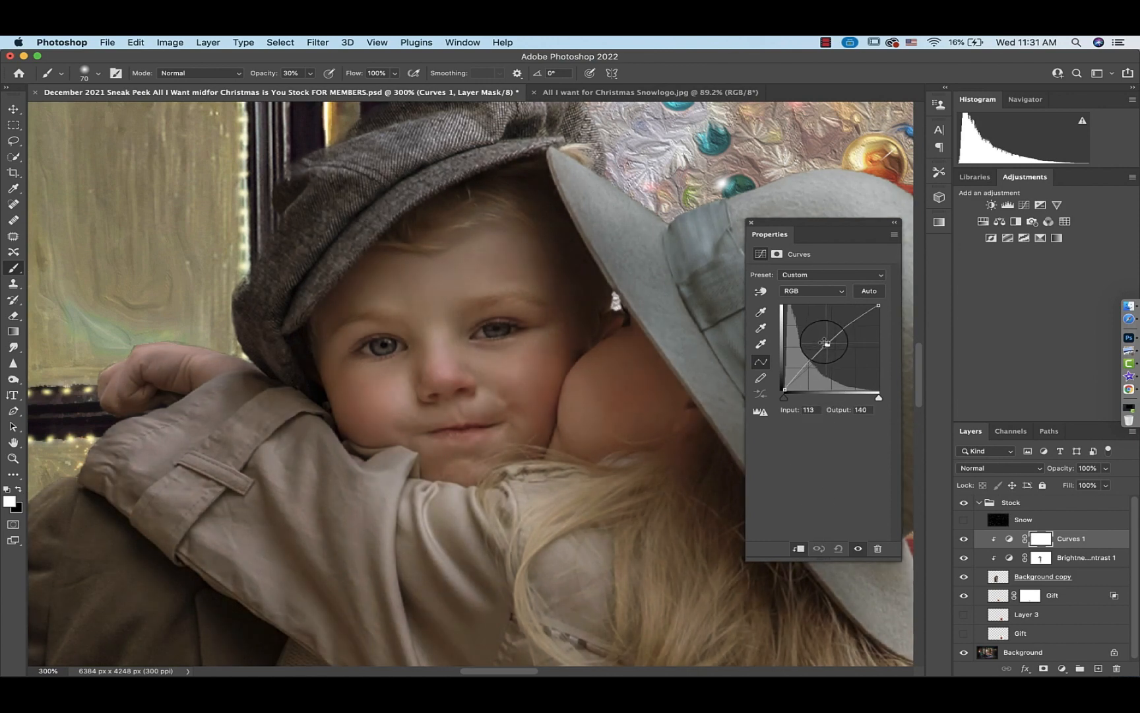
Invert the Curves mask to black and, with a small brush at 100% opacity, paint the brightening into the boy's eyes
{"action": "left_click", "coordinate": [1041, 539]}
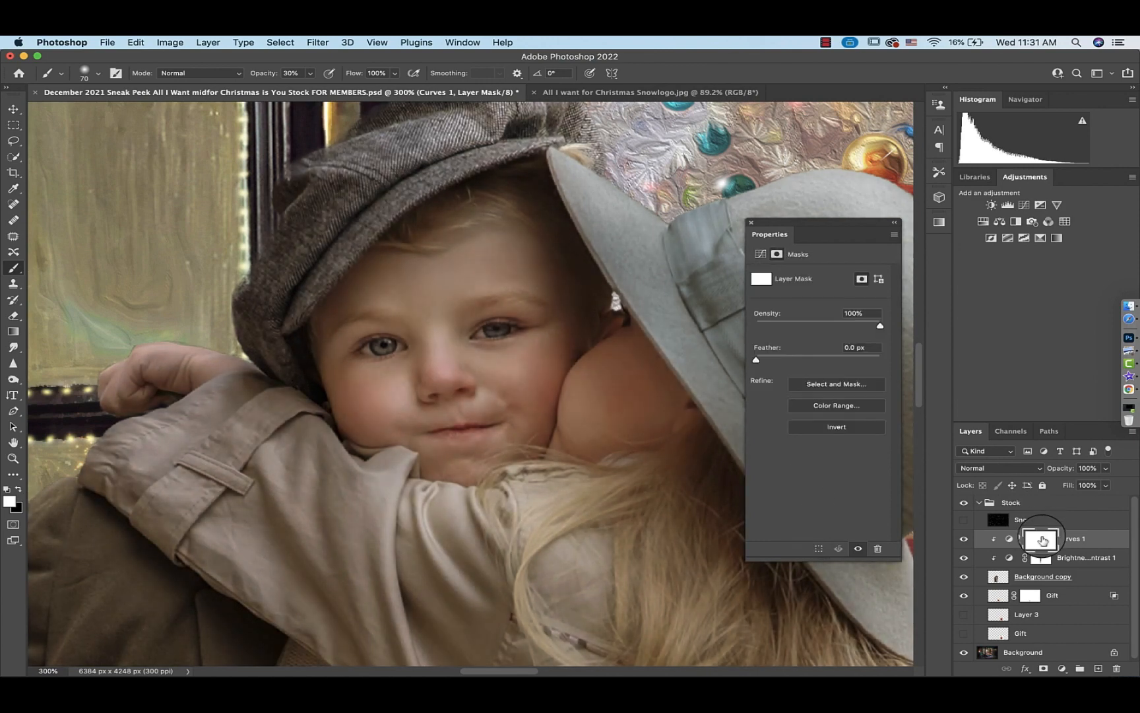
{"action": "key", "text": "super+i"}
{"action": "key", "text": "super+plus"}
{"action": "key", "text": "super+plus"}
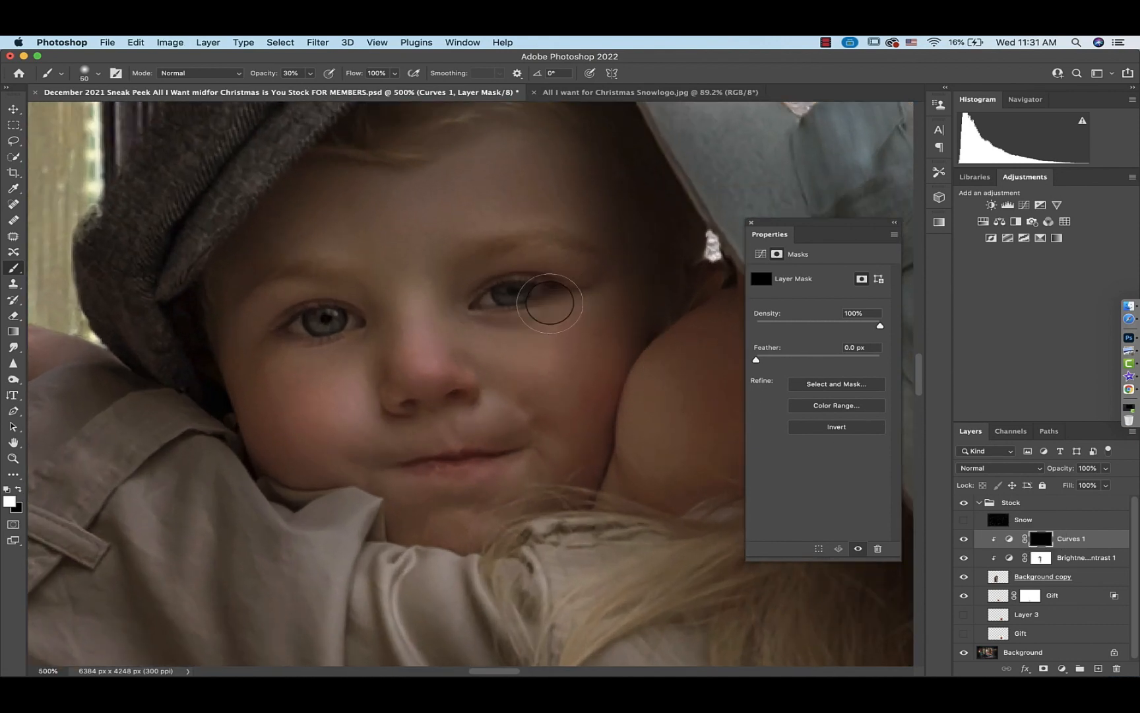
{"action": "key", "text": "bracketleft"}
{"action": "key", "text": "bracketleft"}
{"action": "key", "text": "bracketleft"}
{"action": "key", "text": "bracketleft"}
{"action": "key", "text": "bracketleft"}
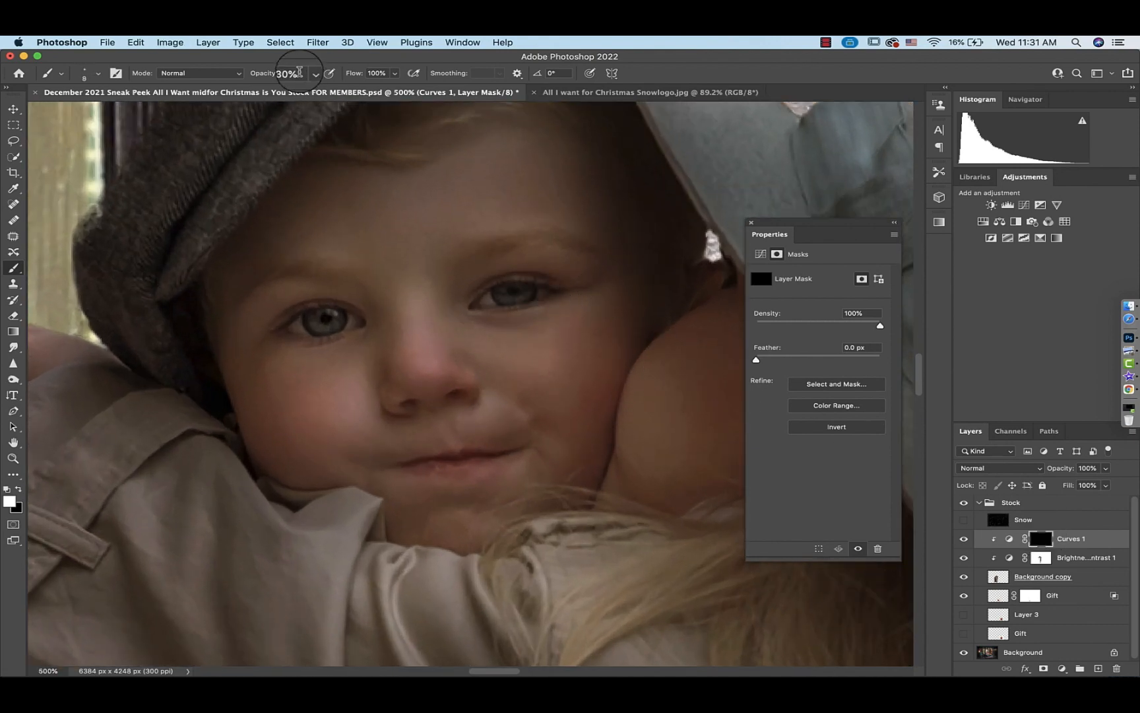
{"action": "left_click", "coordinate": [311, 73]}
{"action": "left_click_drag", "start_coordinate": [308, 88], "coordinate": [411, 93]}
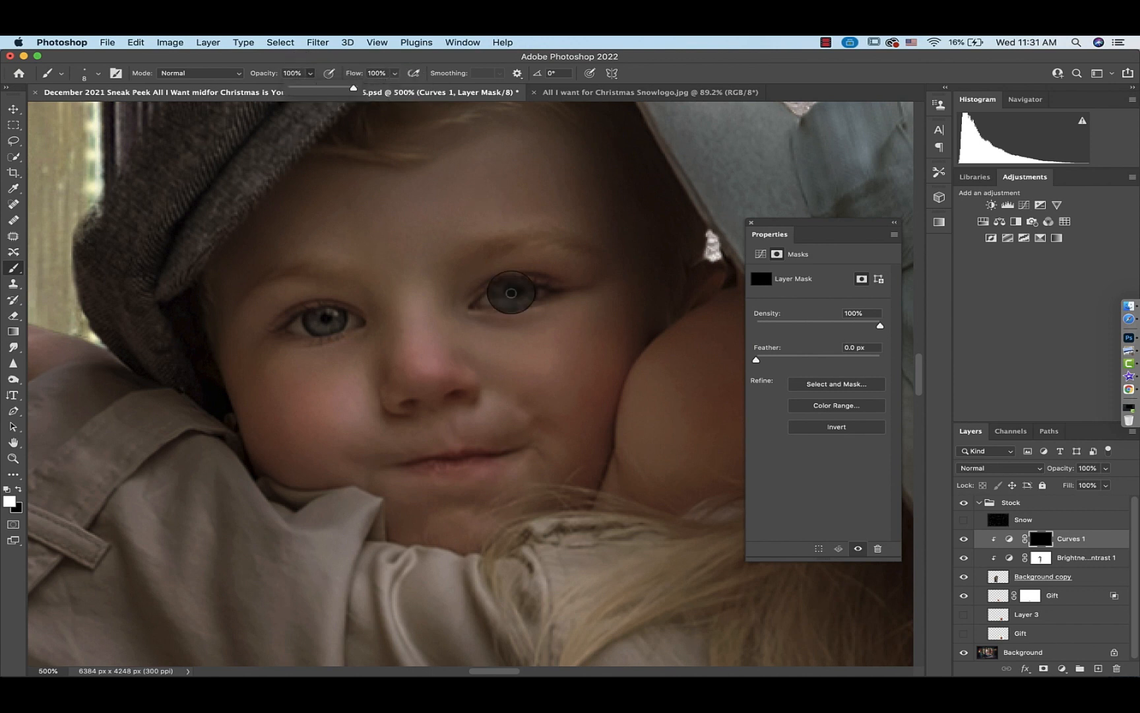
{"action": "left_click", "coordinate": [529, 293]}
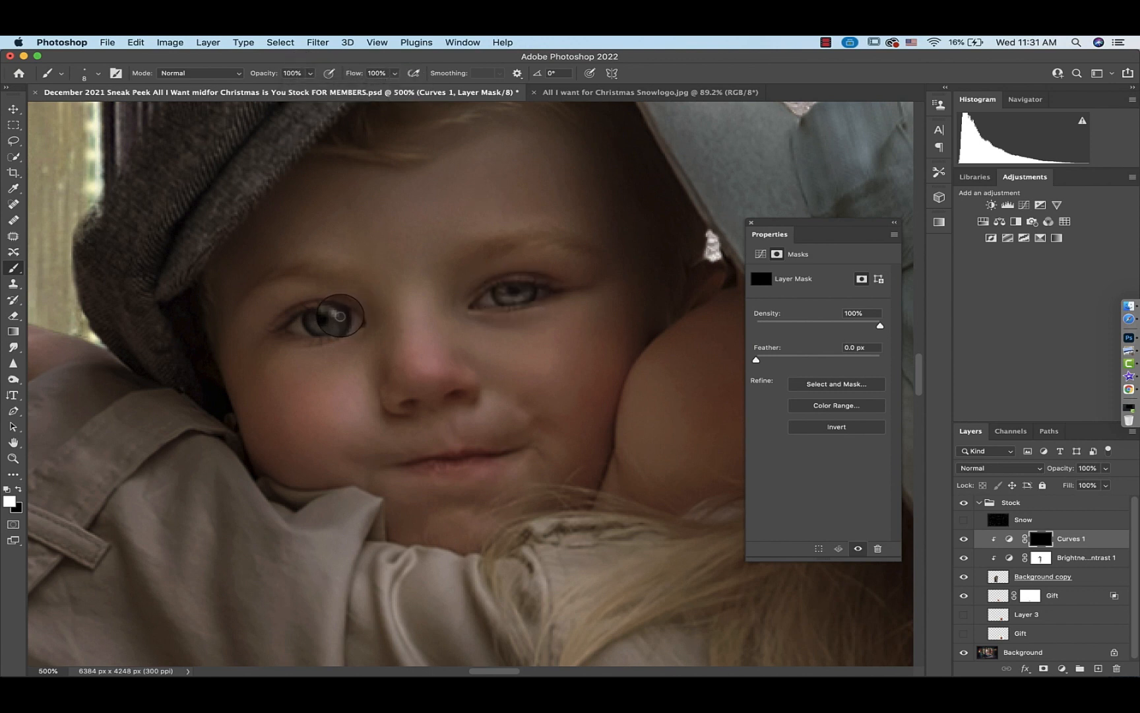
{"action": "left_click_drag", "start_coordinate": [342, 312], "coordinate": [319, 326]}
Lower the brush opacity to 28% and paint the brightening around the boy's left eye
{"action": "left_click", "coordinate": [311, 74]}
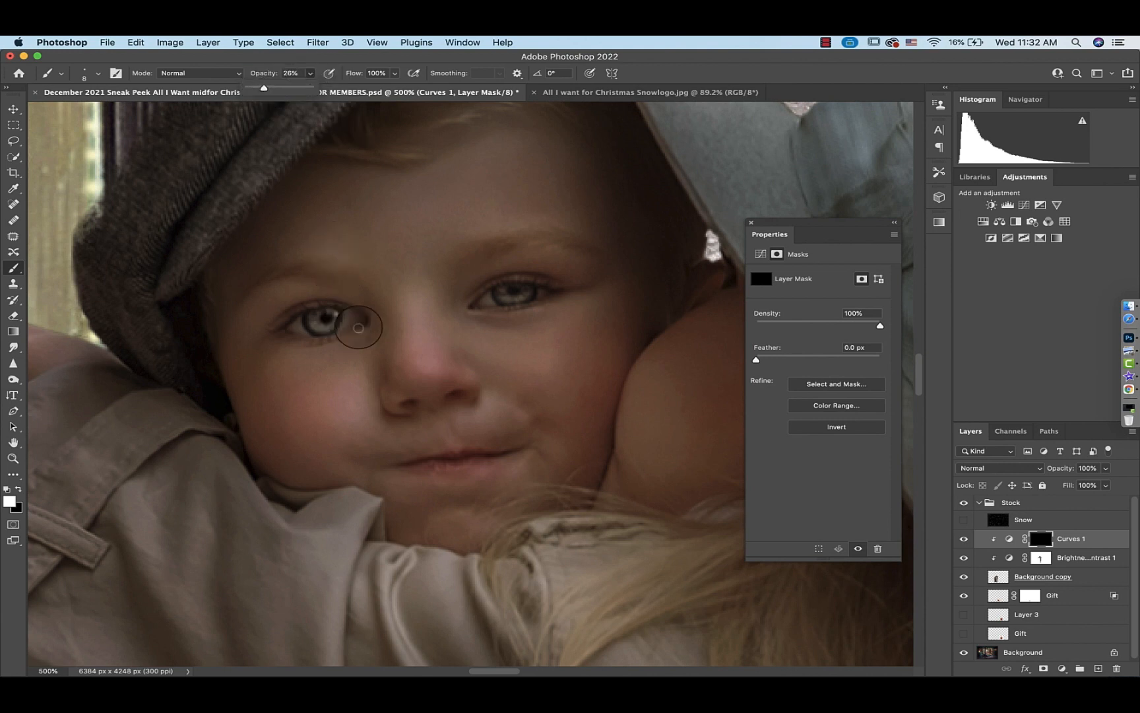
{"action": "left_click", "coordinate": [358, 329]}
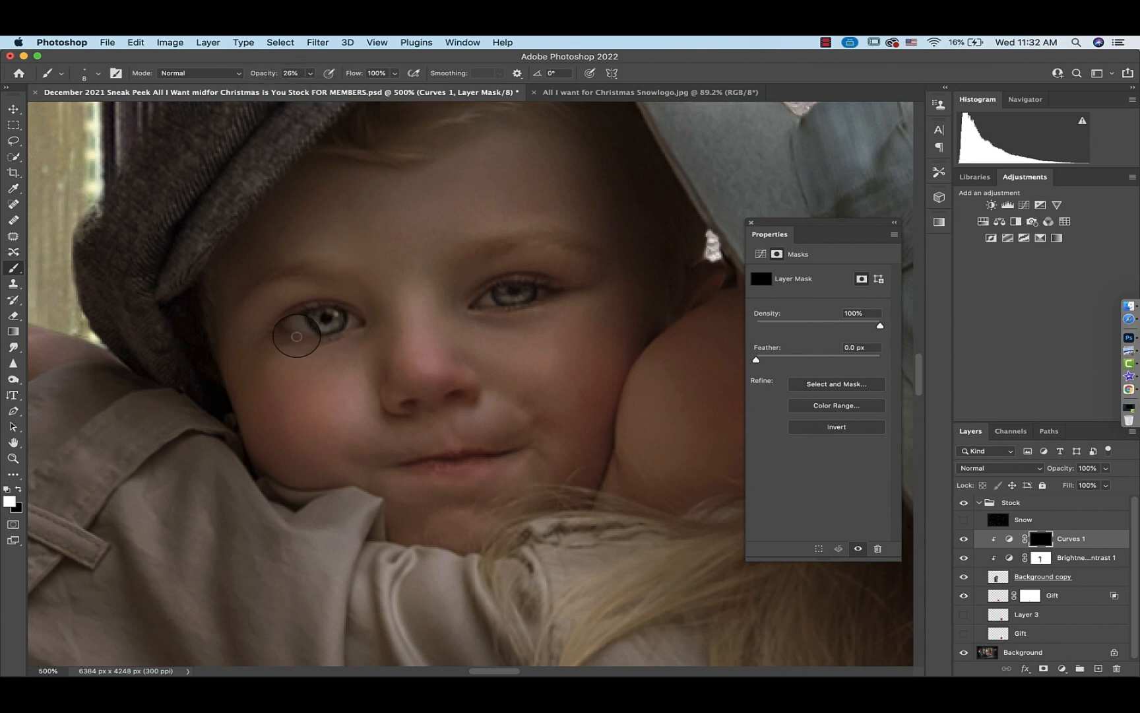
{"action": "left_click_drag", "start_coordinate": [297, 334], "coordinate": [291, 335]}
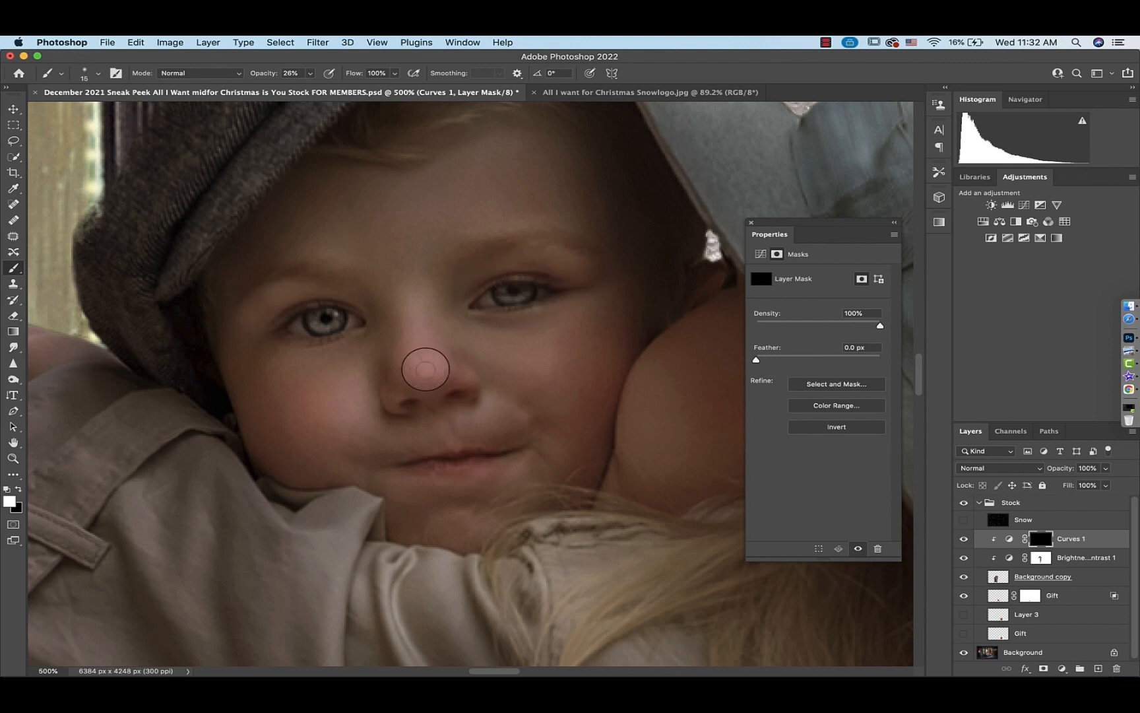
Set the brush opacity to 12% with a larger brush and paint the brightening over the boy's cheeks, nose and mouth
{"action": "left_click", "coordinate": [310, 74]}
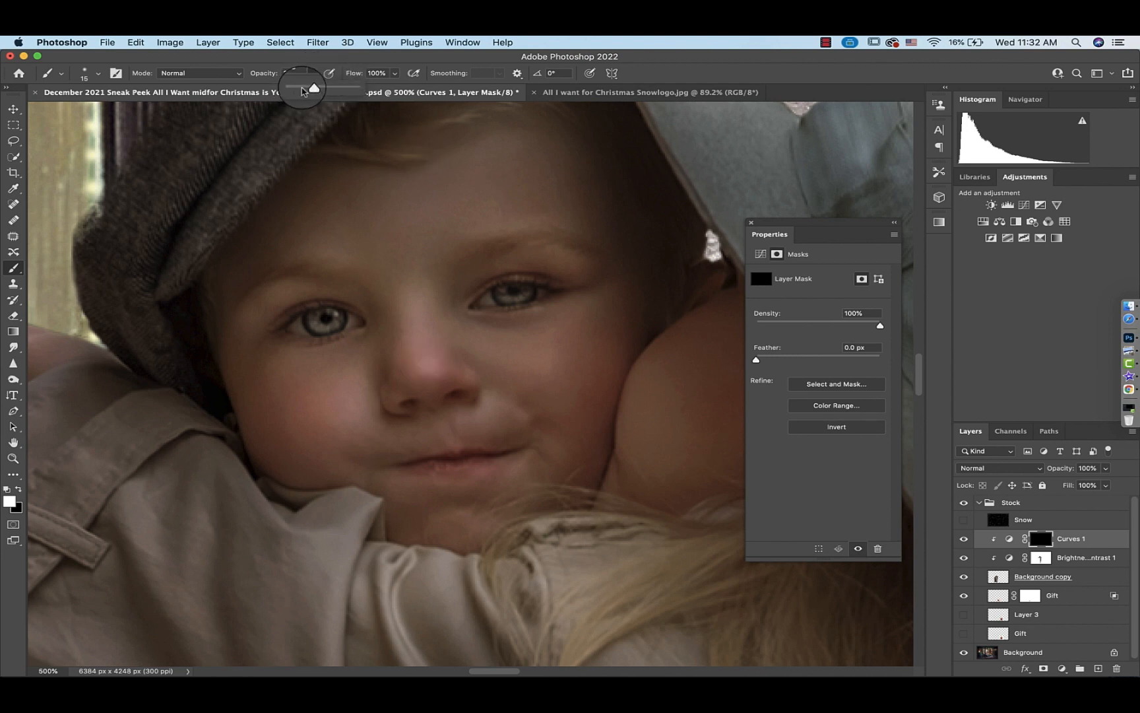
{"action": "left_click_drag", "start_coordinate": [309, 88], "coordinate": [300, 87]}
{"action": "left_click_drag", "start_coordinate": [417, 331], "coordinate": [416, 302]}
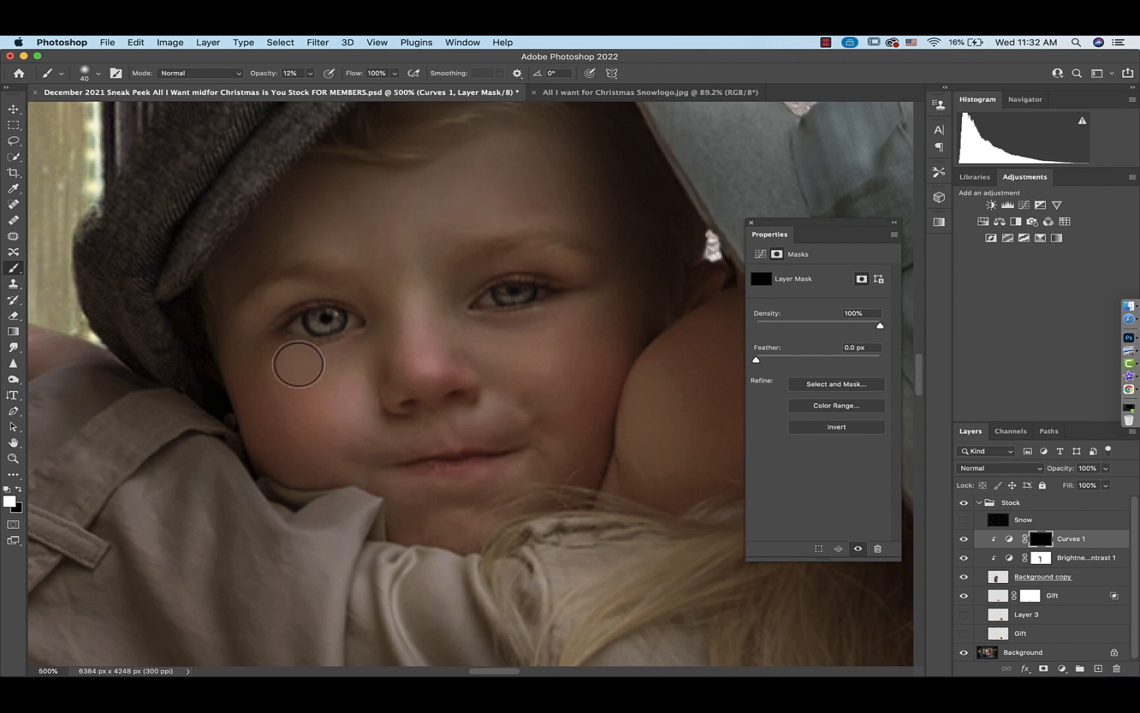
{"action": "mouse_move", "coordinate": [299, 364]}
{"action": "left_mouse_down"}
{"action": "mouse_move", "coordinate": [305, 379]}
{"action": "mouse_move", "coordinate": [275, 378]}
{"action": "left_mouse_up"}
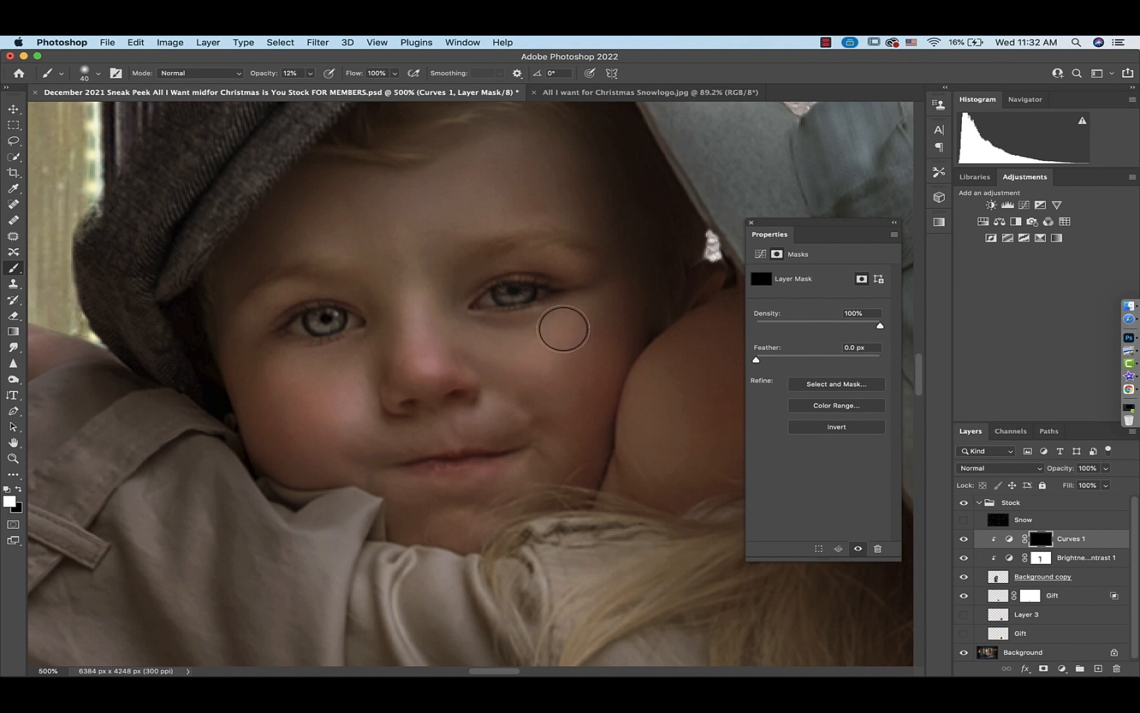
{"action": "mouse_move", "coordinate": [564, 328]}
{"action": "left_mouse_down"}
{"action": "mouse_move", "coordinate": [504, 503]}
{"action": "mouse_move", "coordinate": [469, 520]}
{"action": "mouse_move", "coordinate": [520, 473]}
{"action": "mouse_move", "coordinate": [512, 413]}
{"action": "mouse_move", "coordinate": [492, 409]}
{"action": "mouse_move", "coordinate": [446, 451]}
{"action": "mouse_move", "coordinate": [435, 438]}
{"action": "mouse_move", "coordinate": [378, 429]}
{"action": "left_mouse_up"}
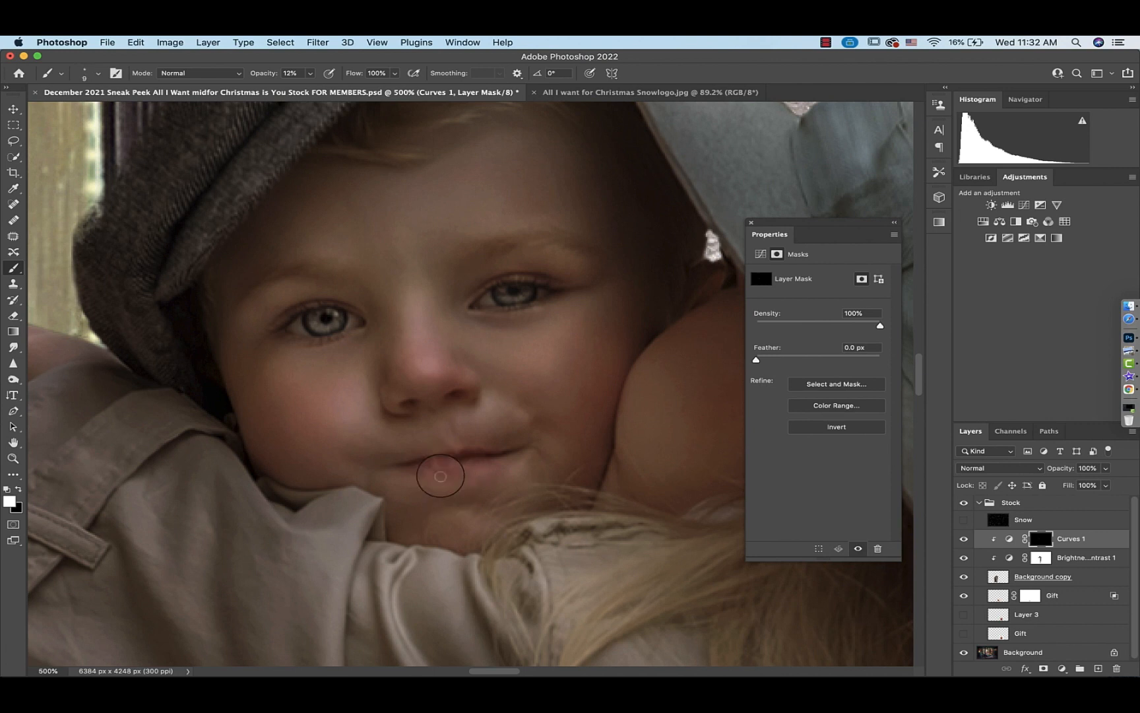
Collapse the Properties panel and paint the brightening over the girl's cheek and the boy's forehead
{"action": "left_click", "coordinate": [751, 223]}
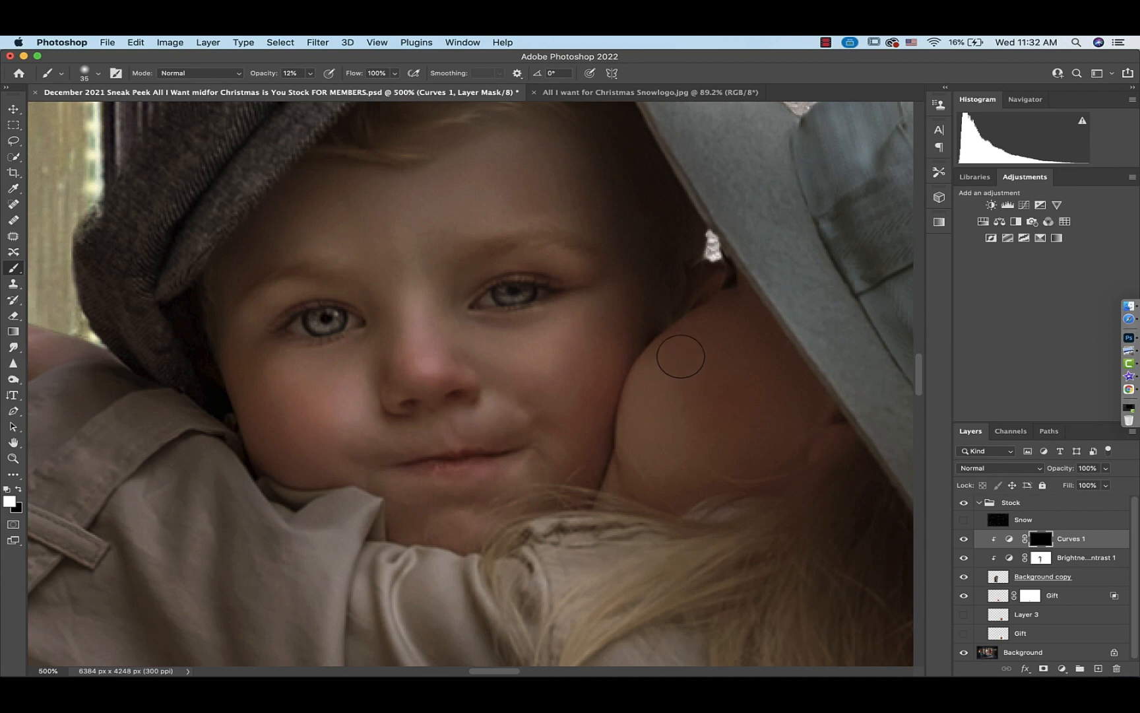
{"action": "mouse_move", "coordinate": [681, 356]}
{"action": "left_mouse_down"}
{"action": "mouse_move", "coordinate": [735, 326]}
{"action": "mouse_move", "coordinate": [695, 344]}
{"action": "left_mouse_up"}
{"action": "scroll", "coordinate": [300, 210], "scroll_direction": "up", "scroll_amount": 3}
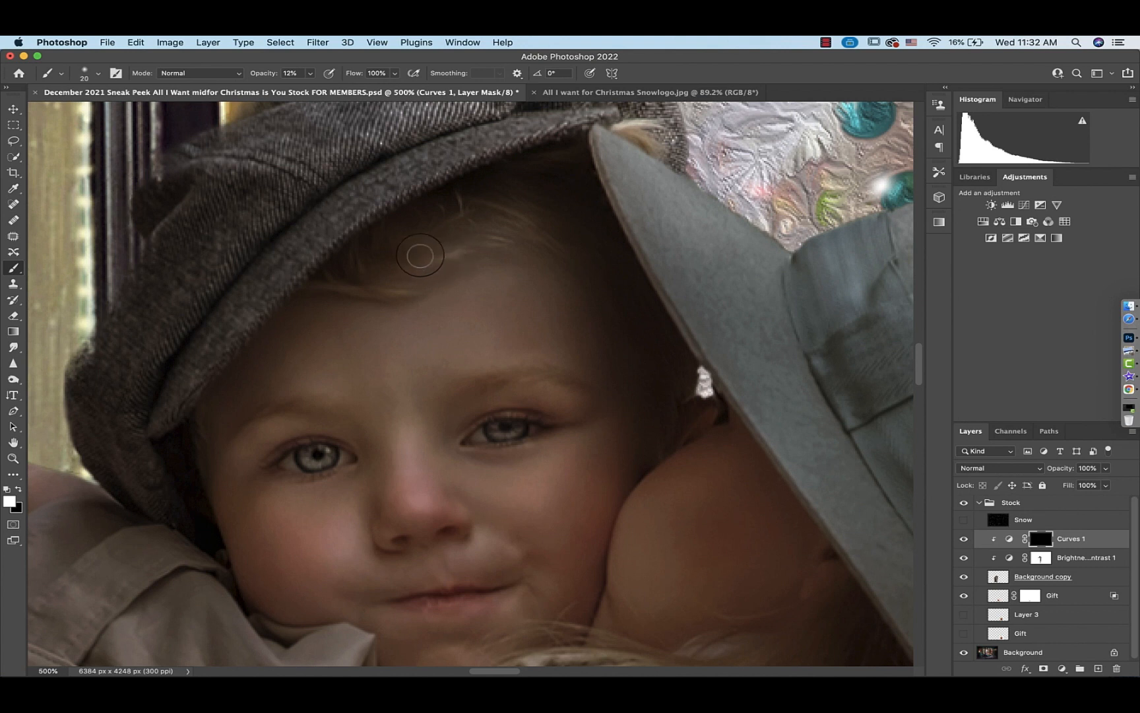
{"action": "left_click_drag", "start_coordinate": [509, 238], "coordinate": [535, 238]}
{"action": "mouse_move", "coordinate": [438, 226]}
{"action": "left_mouse_down"}
{"action": "mouse_move", "coordinate": [467, 155]}
{"action": "mouse_move", "coordinate": [324, 248]}
{"action": "mouse_move", "coordinate": [229, 349]}
{"action": "mouse_move", "coordinate": [340, 223]}
{"action": "mouse_move", "coordinate": [513, 142]}
{"action": "mouse_move", "coordinate": [398, 125]}
{"action": "mouse_move", "coordinate": [326, 157]}
{"action": "mouse_move", "coordinate": [207, 261]}
{"action": "left_mouse_up"}
Paint the brightening over the hand resting on the boy's shoulder
{"action": "scroll", "coordinate": [147, 468], "scroll_direction": "down", "scroll_amount": 3}
{"action": "scroll", "coordinate": [147, 468], "scroll_direction": "left", "scroll_amount": 6}
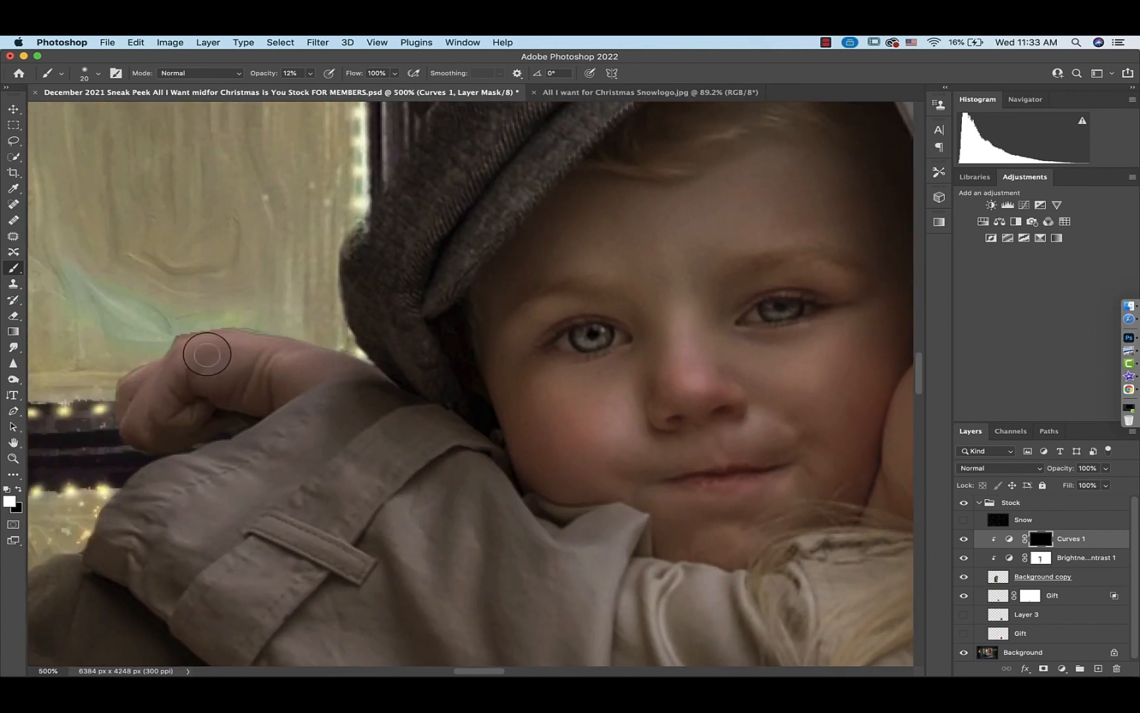
{"action": "mouse_move", "coordinate": [199, 345]}
{"action": "left_mouse_down"}
{"action": "mouse_move", "coordinate": [171, 354]}
{"action": "mouse_move", "coordinate": [137, 415]}
{"action": "left_mouse_up"}
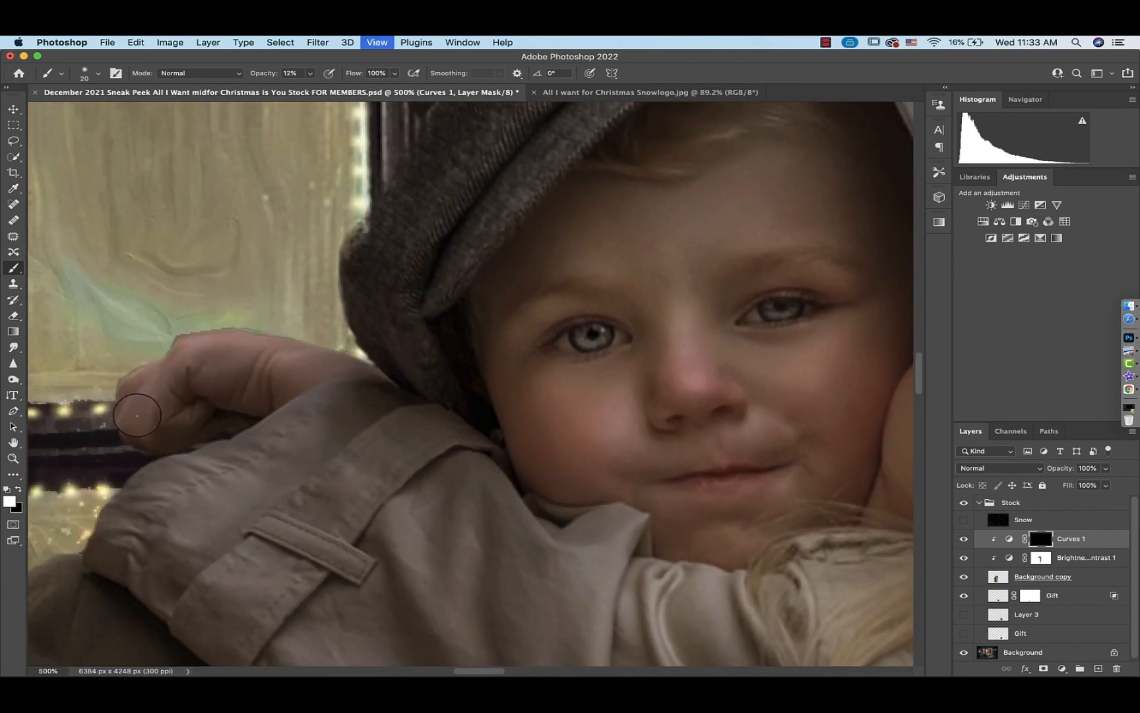
Review the brightened children at full view and close up, and set the brush opacity to 42%
{"action": "key", "text": "super+0"}
{"action": "key", "text": "super+equal"}
{"action": "key", "text": "super+equal"}
{"action": "key", "text": "super+equal"}
{"action": "key", "text": "super+equal"}
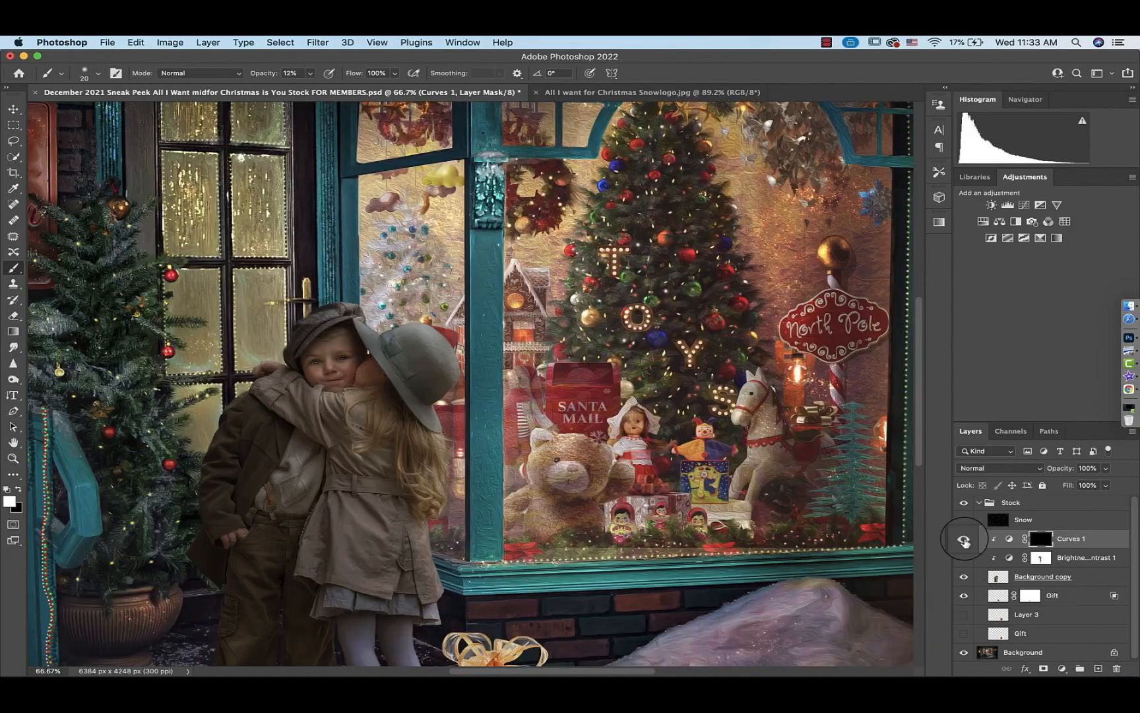
{"action": "key", "text": "super+plus"}
{"action": "key", "text": "super+plus"}
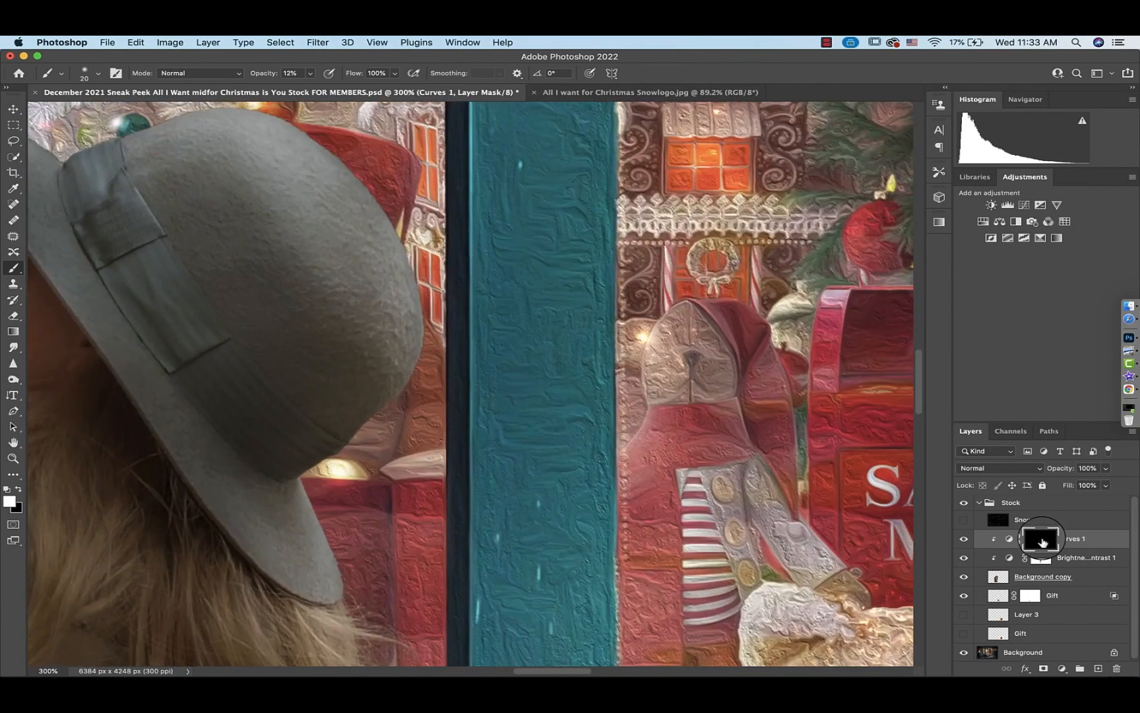
{"action": "scroll", "coordinate": [603, 538], "scroll_direction": "left", "scroll_amount": 10}
{"action": "left_click", "coordinate": [309, 74]}
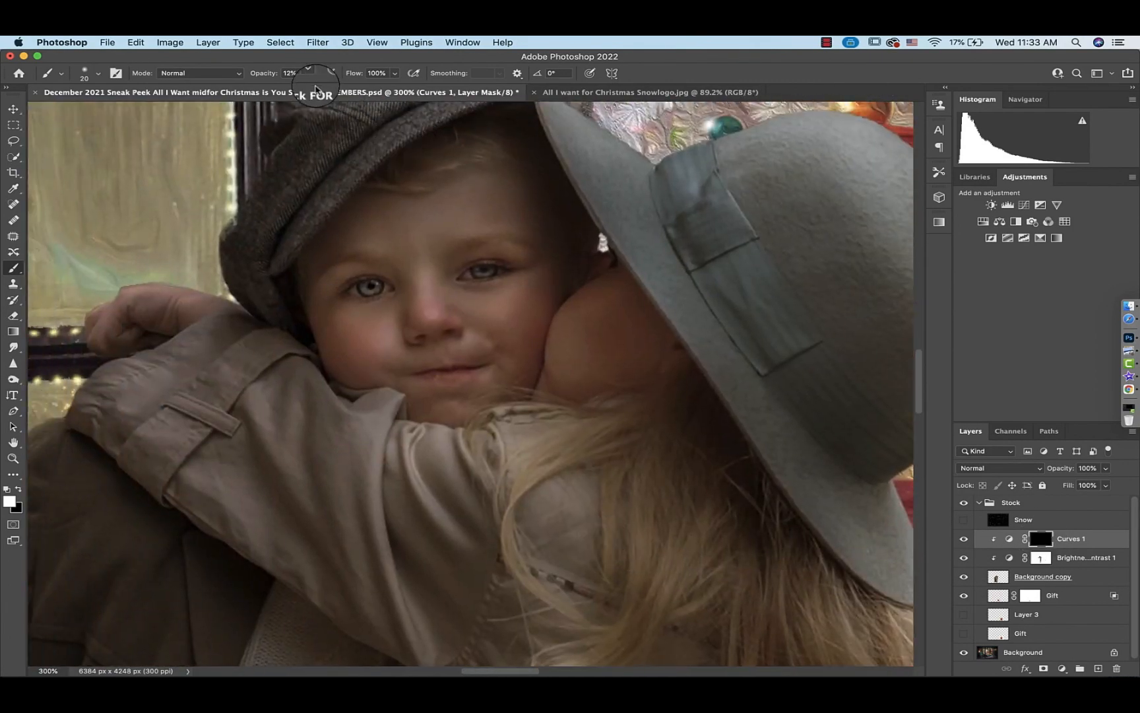
{"action": "left_click_drag", "start_coordinate": [308, 87], "coordinate": [330, 90]}
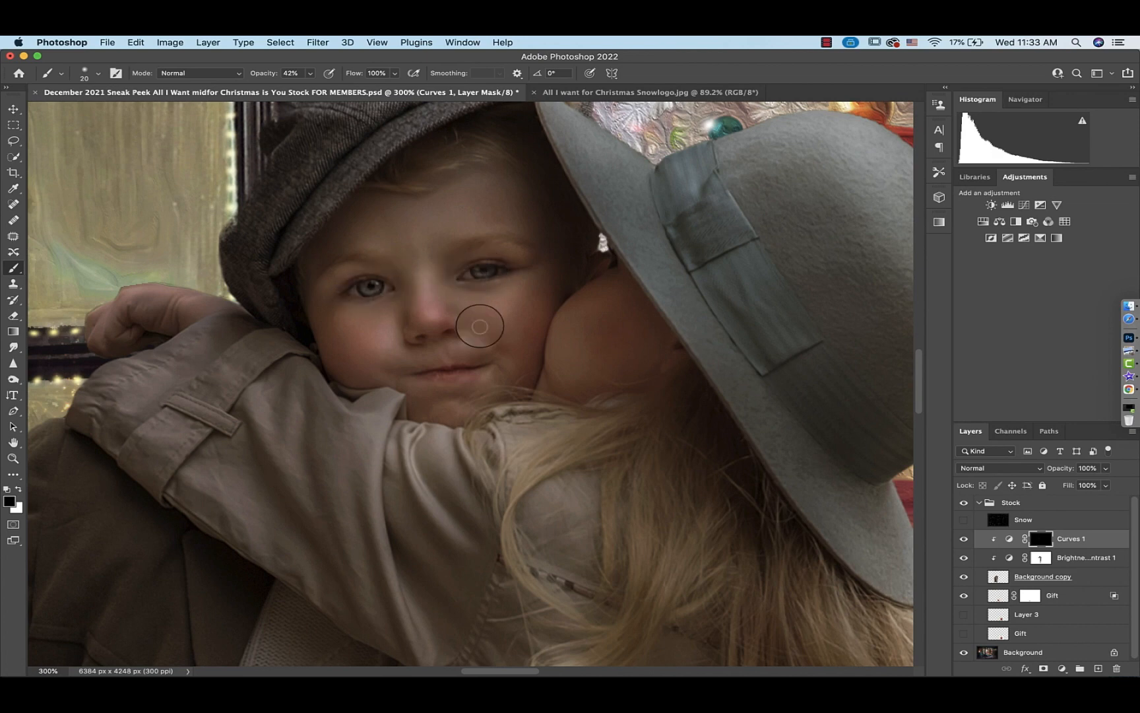
{"action": "key", "text": "super+0"}
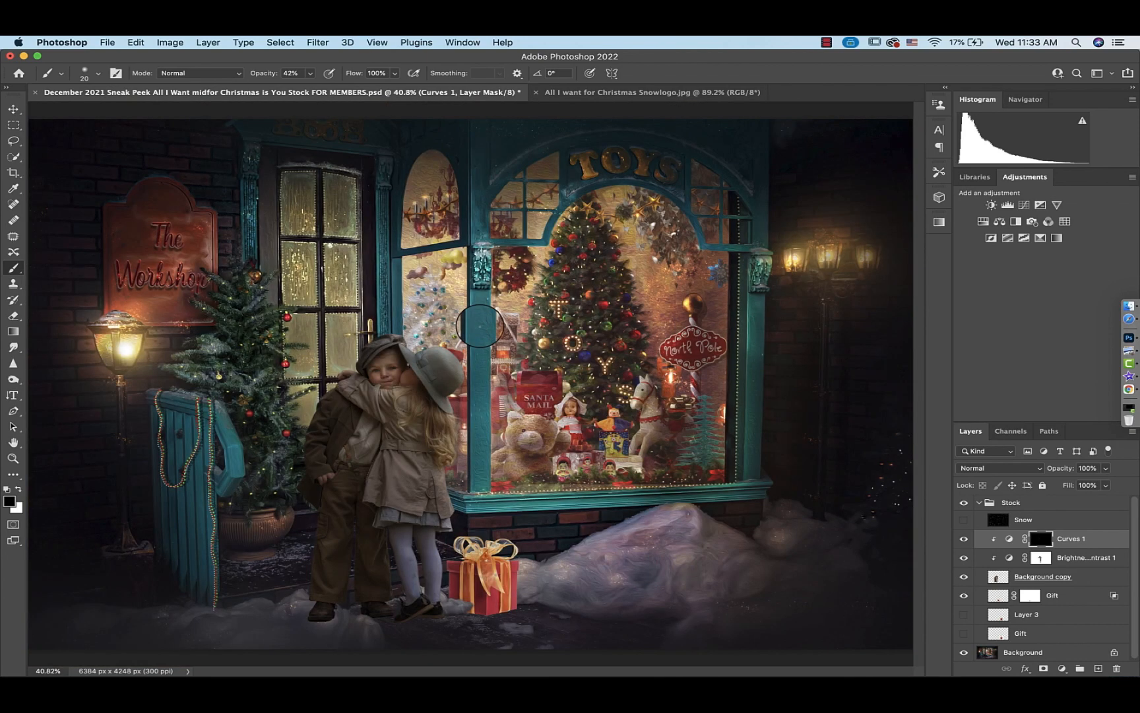
Duplicate the children's layer, hide the original, and merge the copy with its clipped Brightness/Contrast and Curves adjustments
{"action": "left_click", "coordinate": [997, 579]}
{"action": "key", "text": "x"}
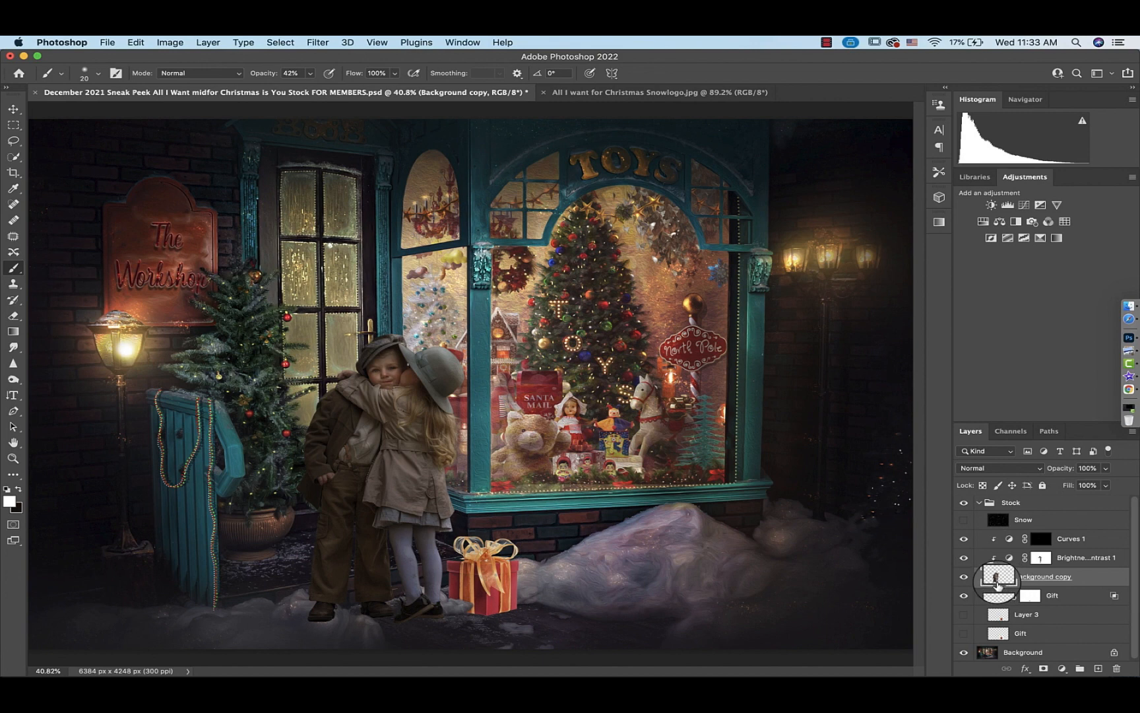
{"action": "key", "text": "super+j"}
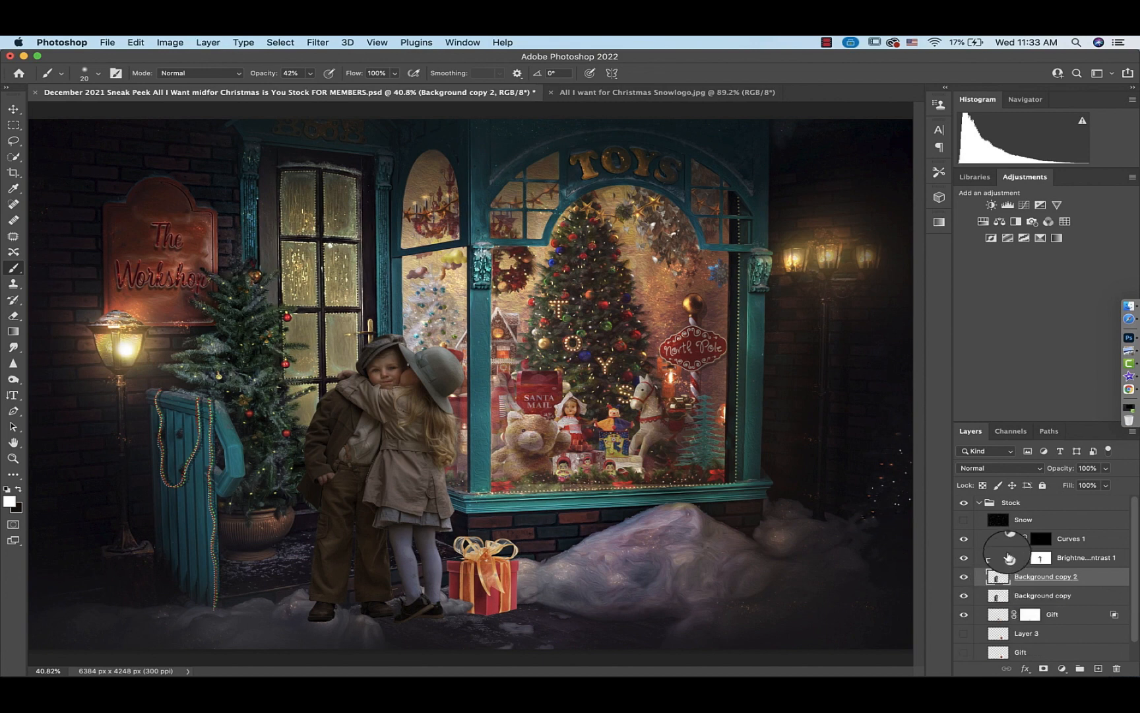
{"action": "left_click", "coordinate": [1008, 540], "text": "super"}
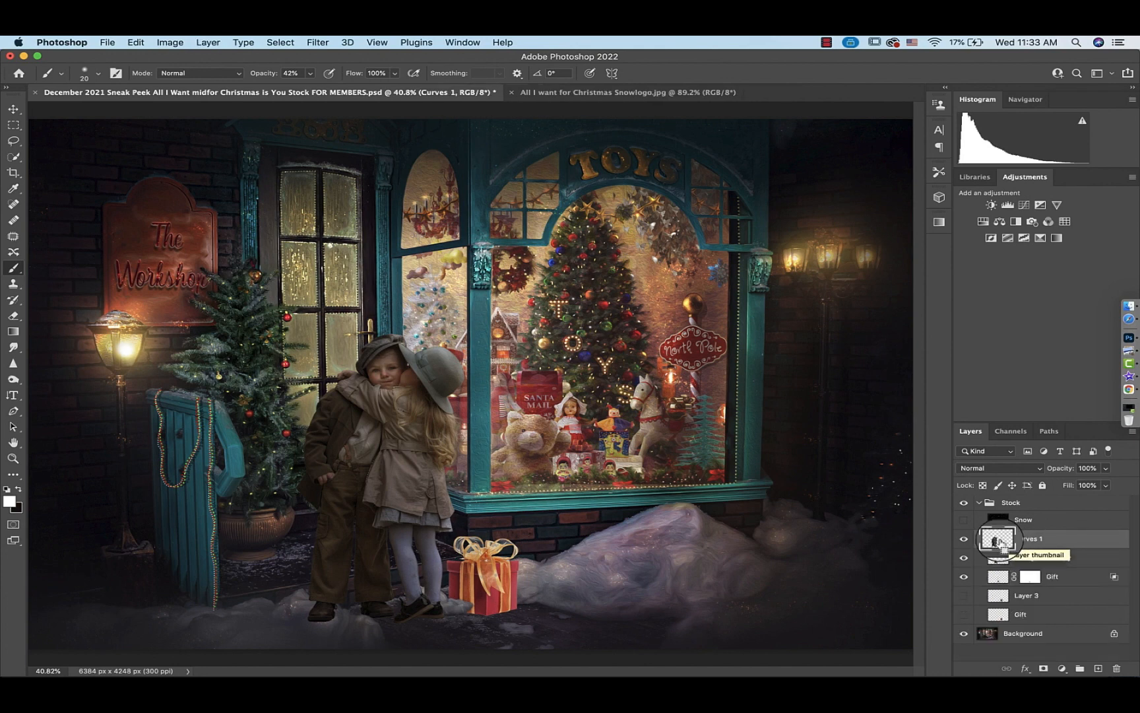
{"action": "left_click", "coordinate": [998, 578]}
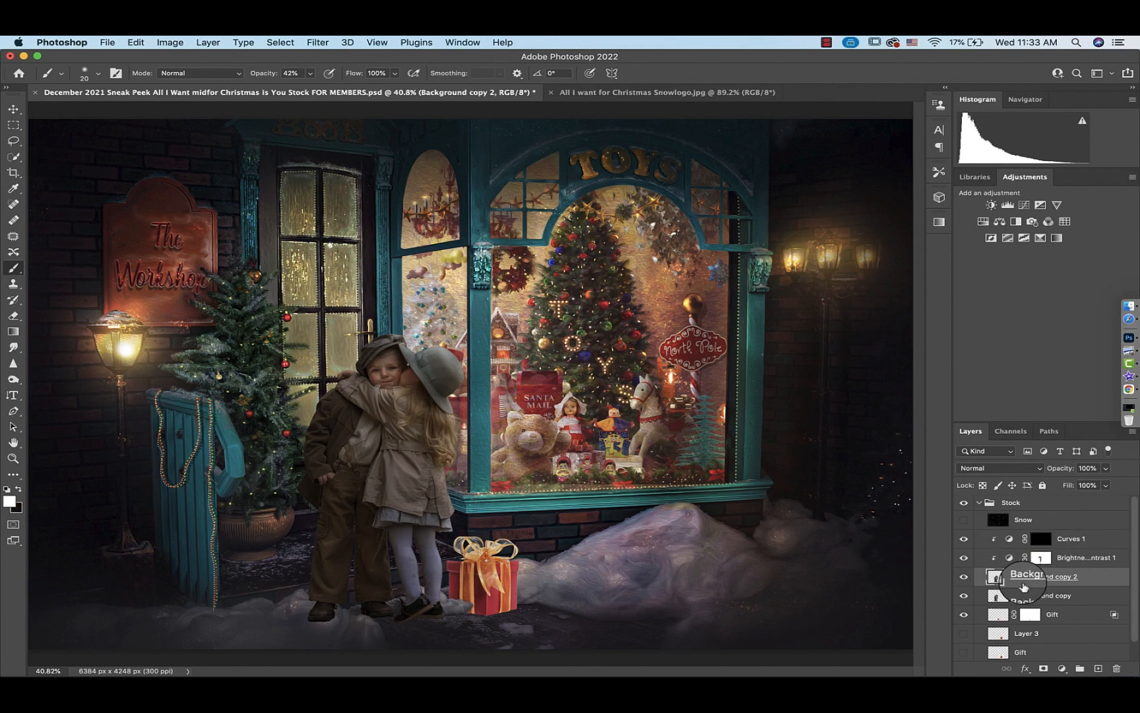
{"action": "left_click", "coordinate": [963, 595]}
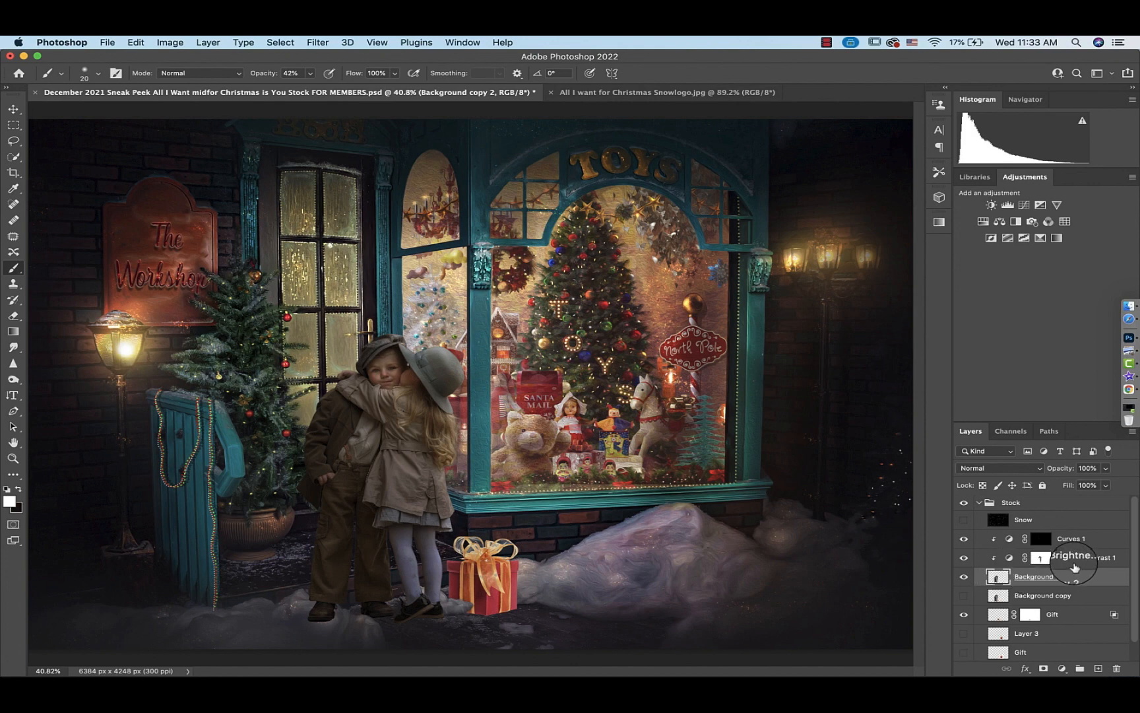
{"action": "left_click", "coordinate": [1009, 540], "text": "super"}
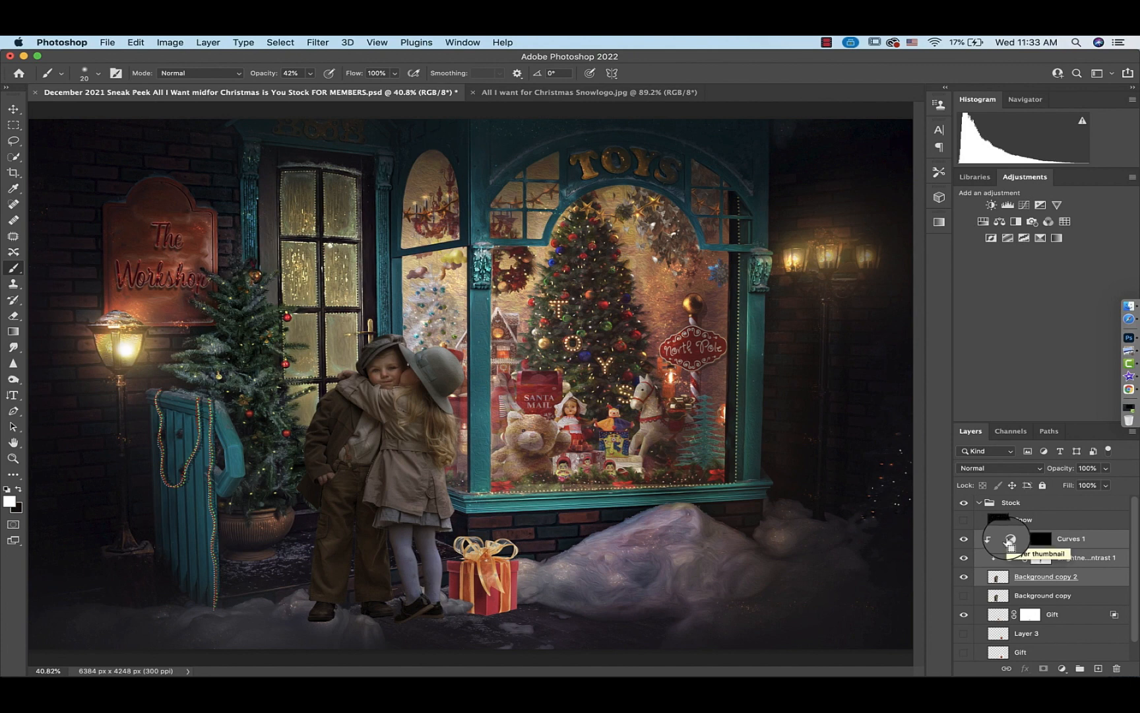
{"action": "key", "text": "super+e"}
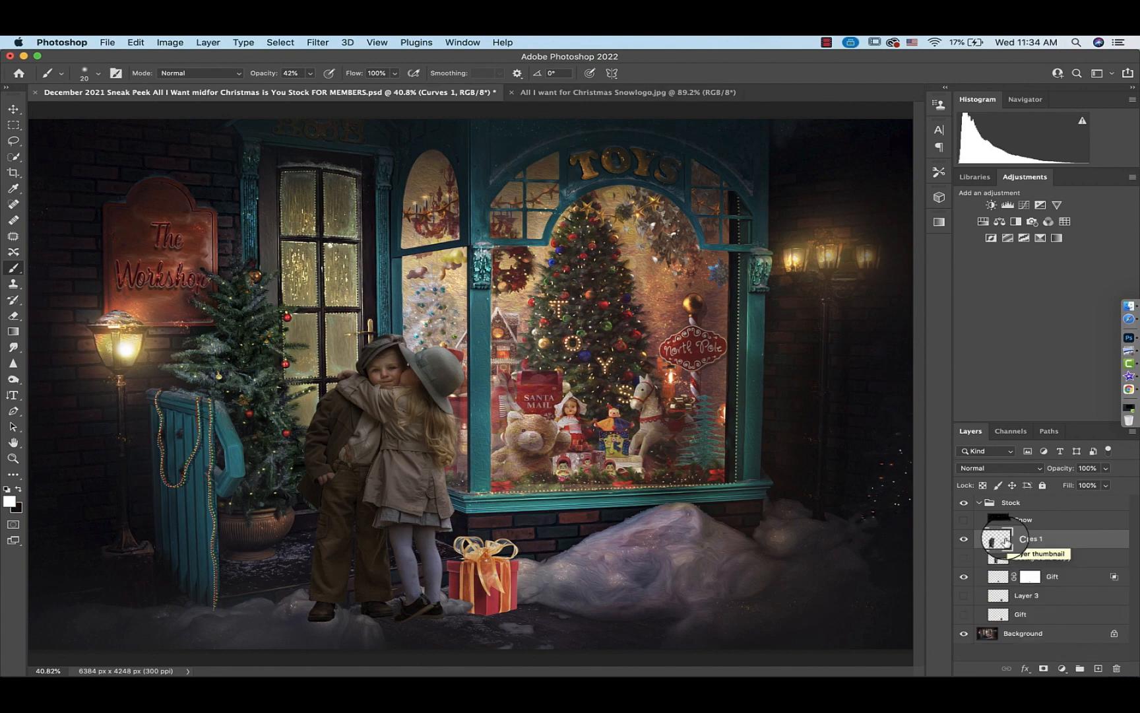
Toggle the merged children layer and the original children layer to compare before and after the adjustments
{"action": "left_click", "coordinate": [964, 539]}
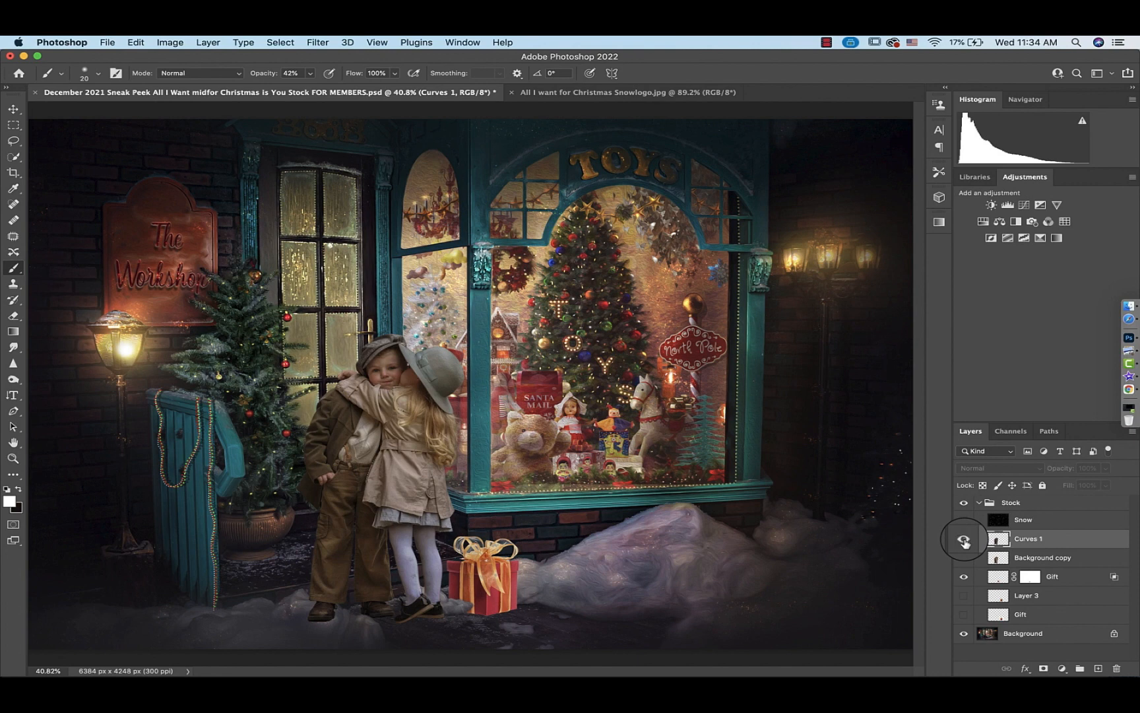
{"action": "left_click", "coordinate": [964, 540]}
{"action": "left_click", "coordinate": [964, 539]}
{"action": "left_click", "coordinate": [964, 558]}
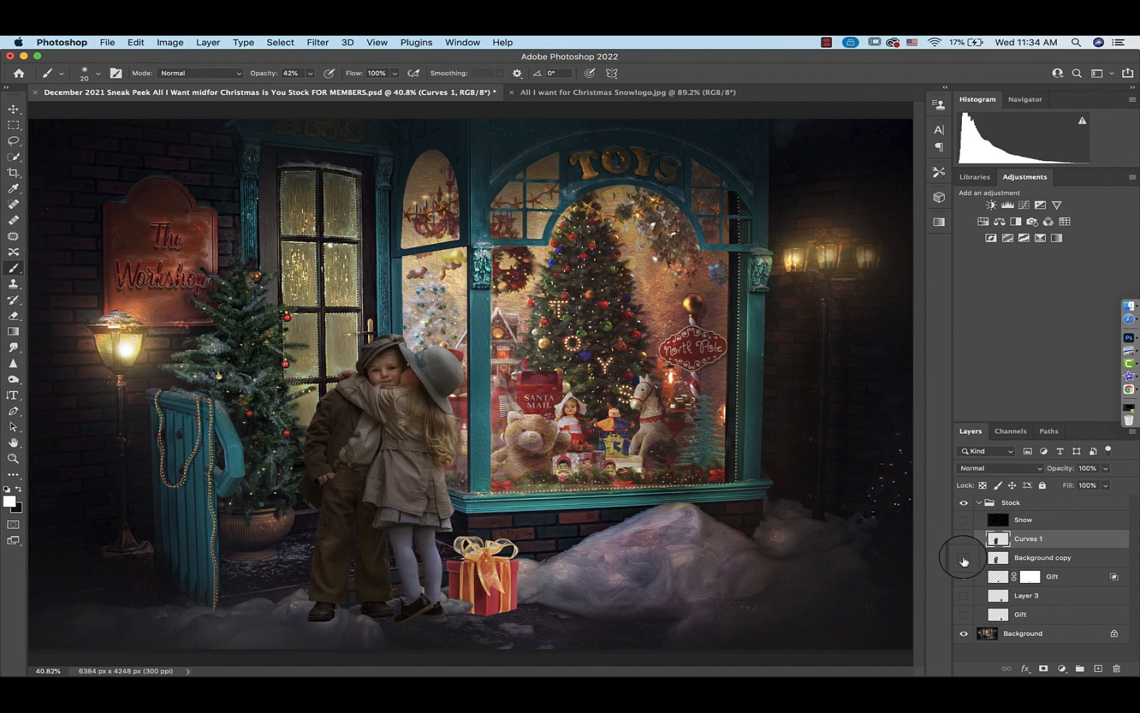
{"action": "left_click", "coordinate": [964, 558]}
{"action": "left_click", "coordinate": [964, 539]}
Lower the merged children layer's opacity to 41% and toggle its visibility to compare it with the scene
{"action": "left_click", "coordinate": [1106, 467]}
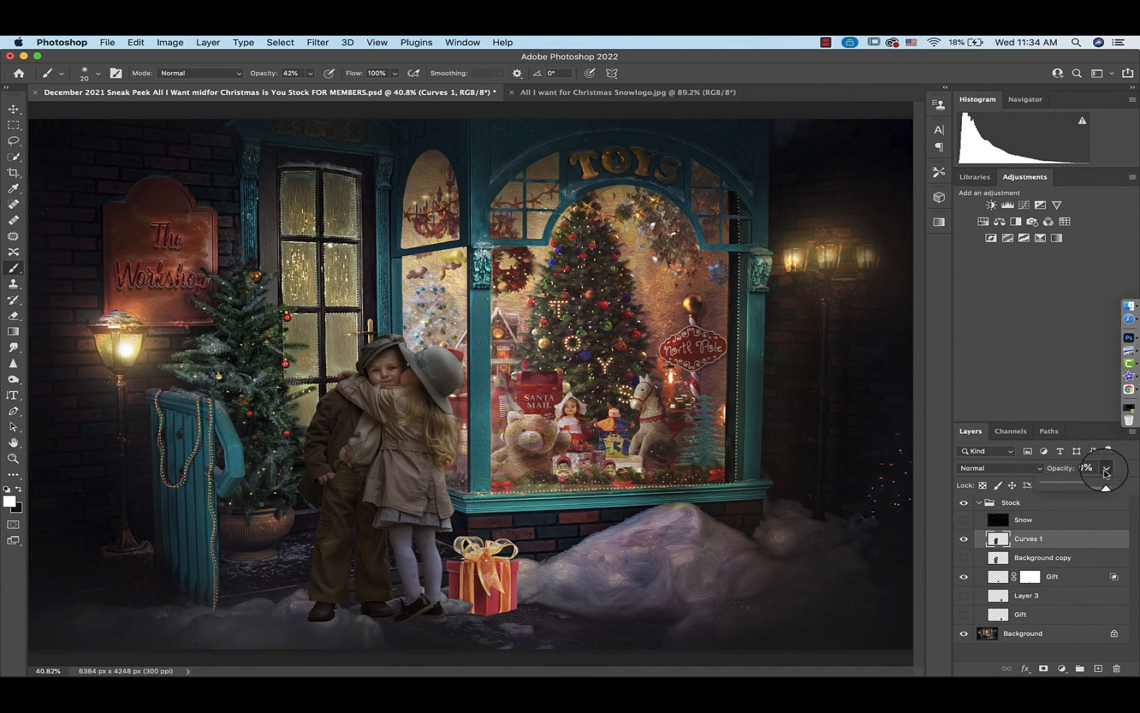
{"action": "left_click", "coordinate": [1075, 487]}
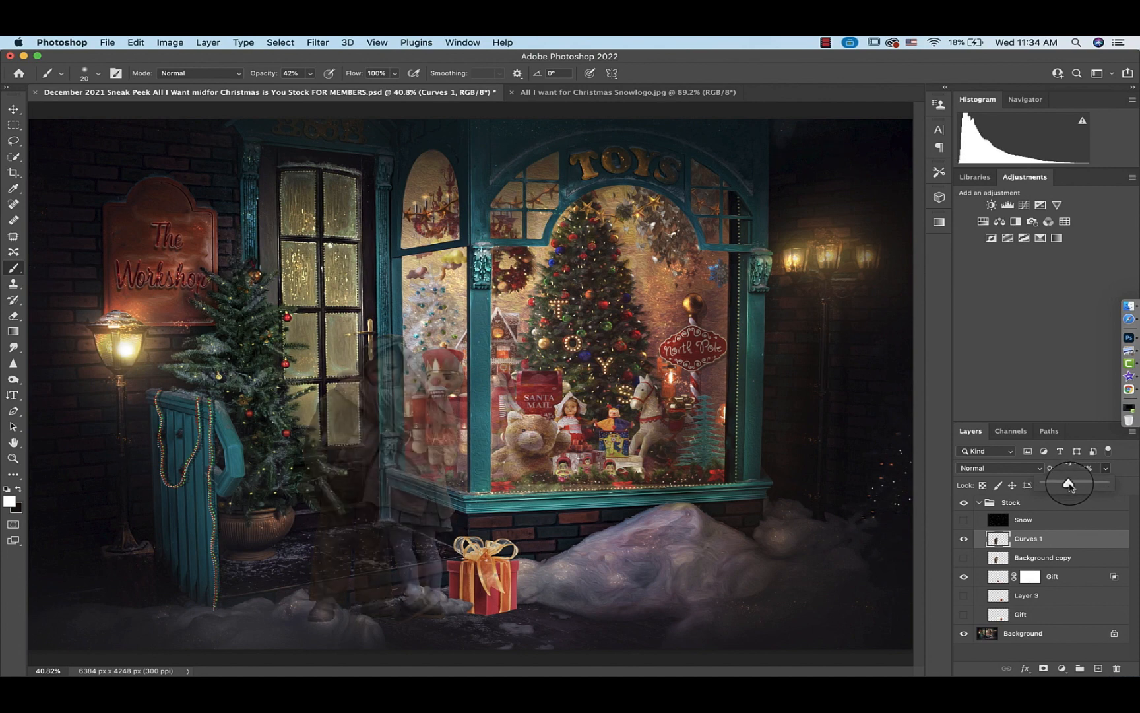
{"action": "left_click", "coordinate": [964, 538]}
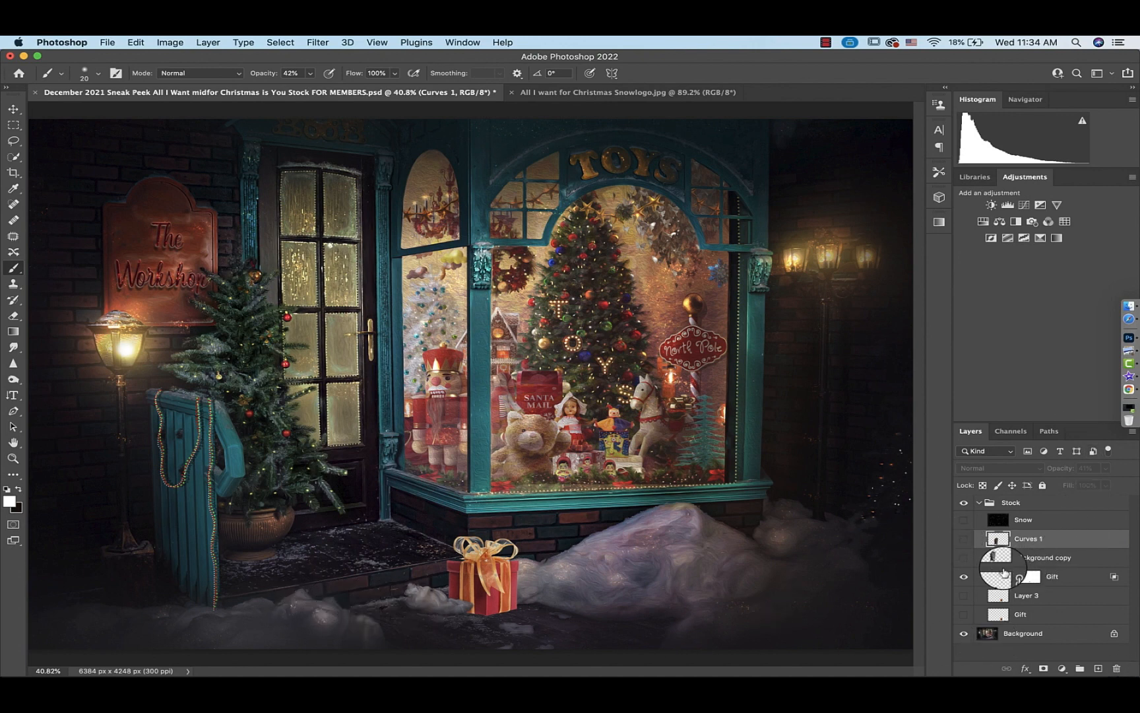
{"action": "left_click", "coordinate": [975, 549], "text": "alt"}
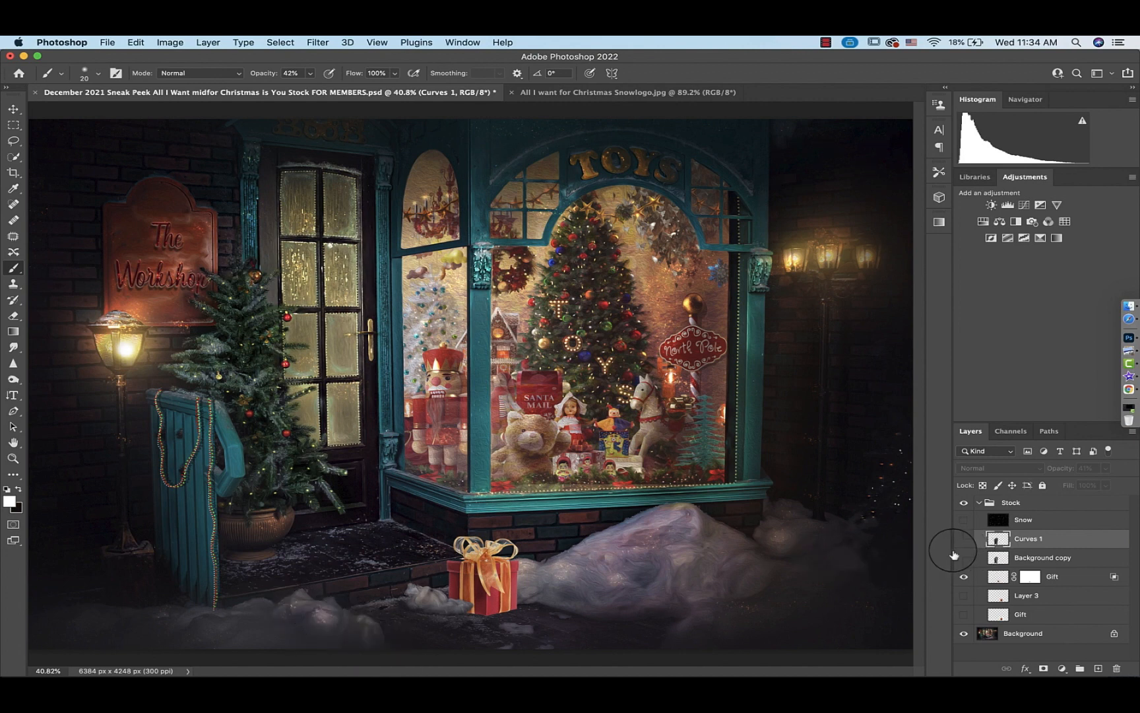
{"action": "left_click", "coordinate": [964, 539]}
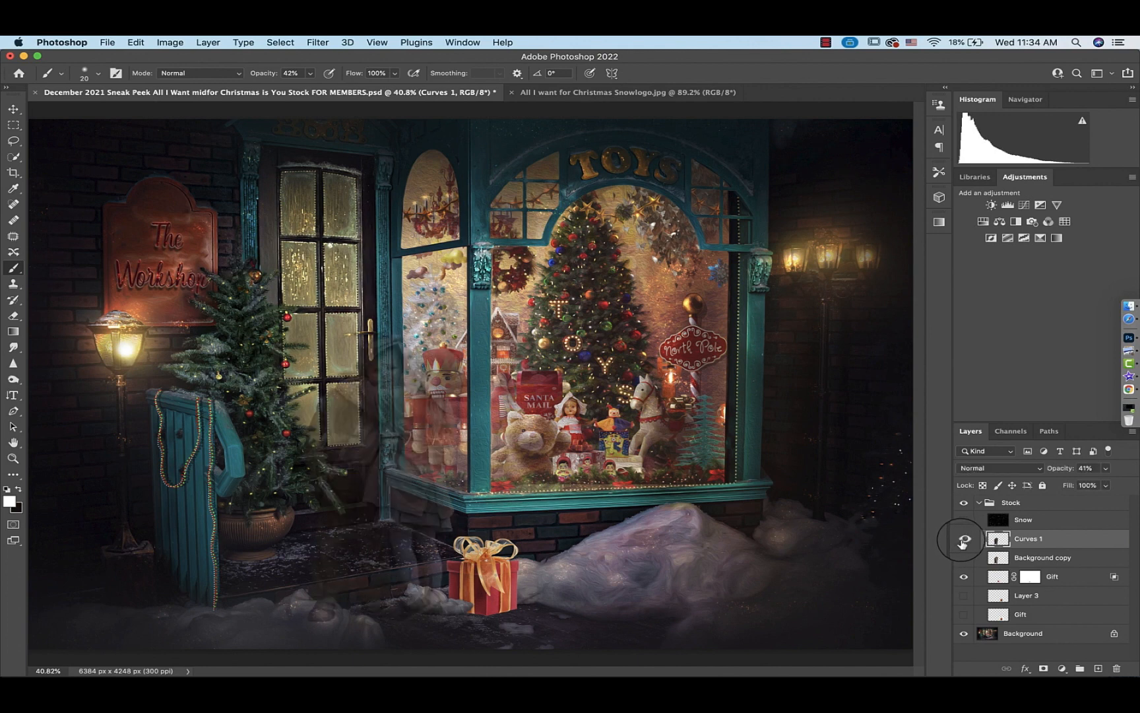
Add a layer mask to the merged children layer and set the brush to a fully soft hardness
{"action": "left_click", "coordinate": [1044, 667]}
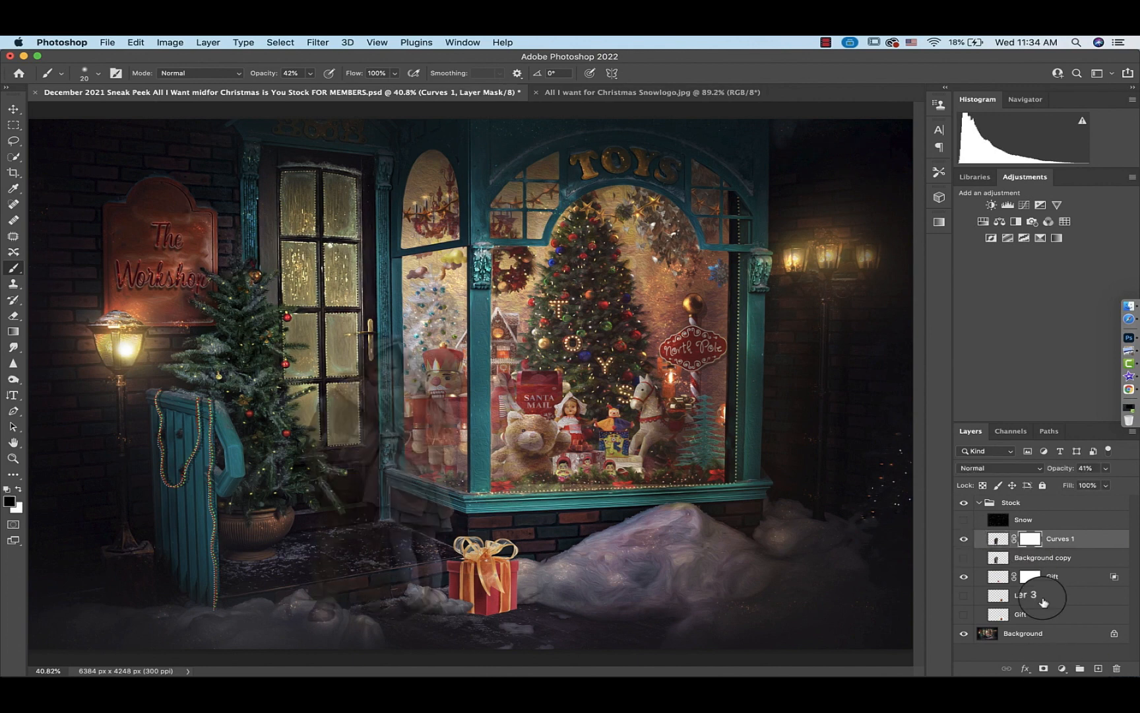
{"action": "left_click", "coordinate": [89, 73]}
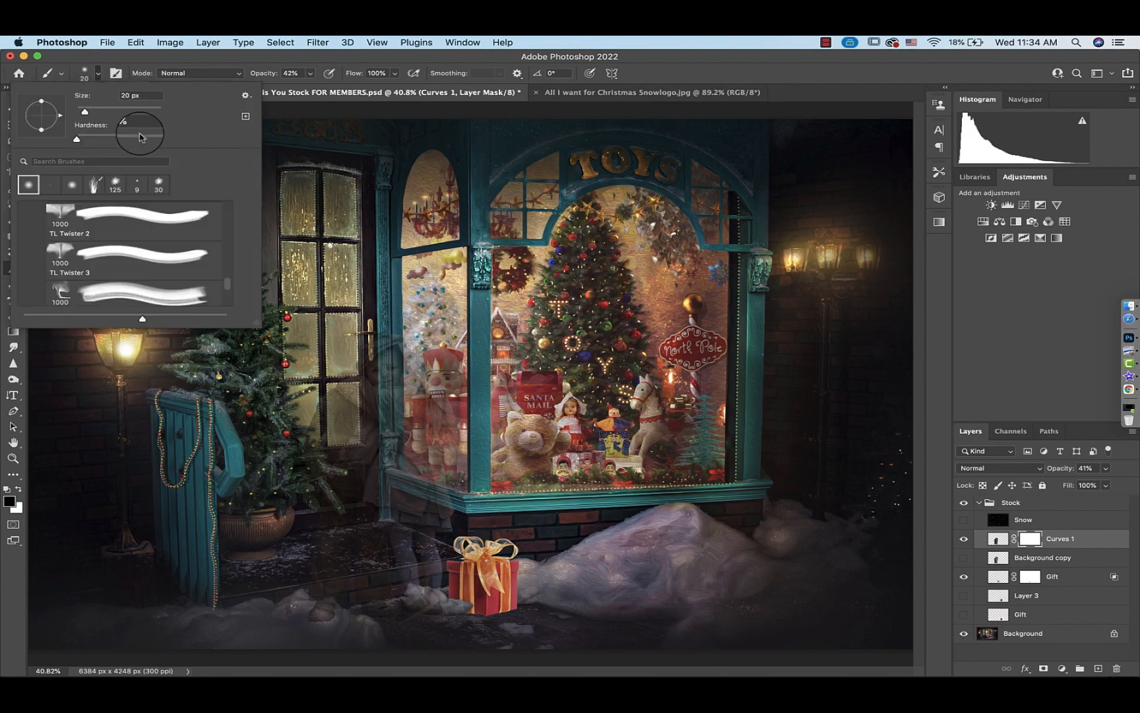
{"action": "left_click_drag", "start_coordinate": [132, 126], "coordinate": [73, 124]}
{"action": "type", "text": "9"}
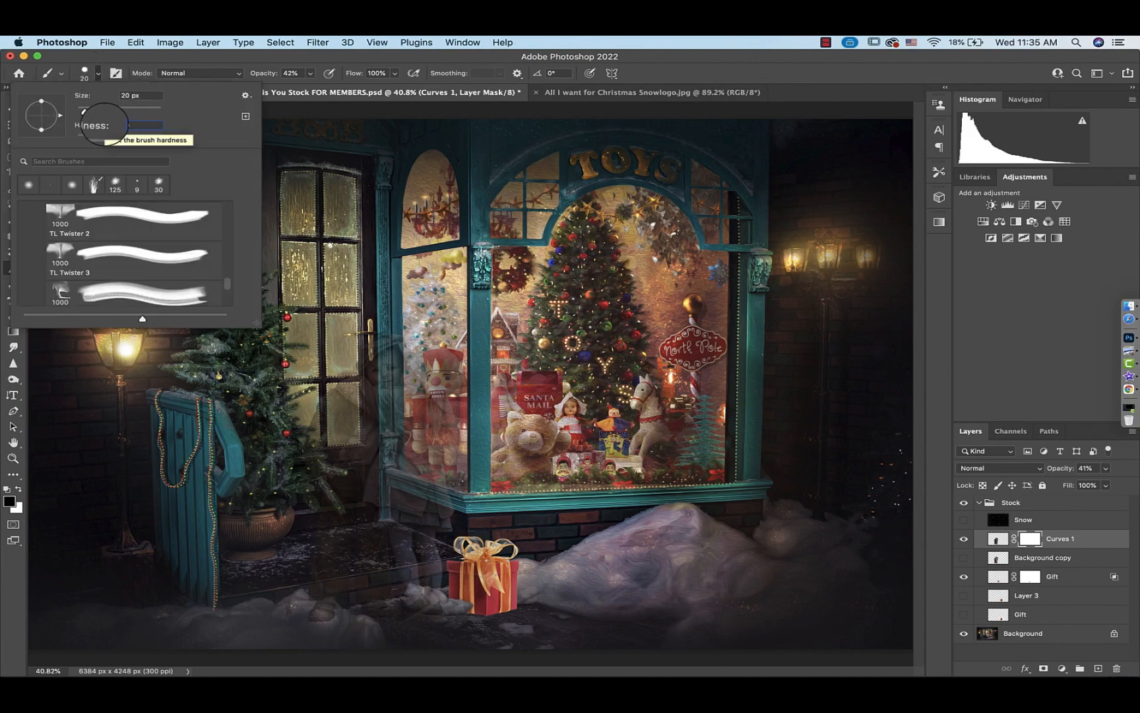
Paint on the children layer's mask to blend the children's feet into the snowy ground
{"action": "key", "text": "super+plus"}
{"action": "key", "text": "super+plus"}
{"action": "key", "text": "super+plus"}
{"action": "key", "text": "super+plus"}
{"action": "scroll", "coordinate": [227, 292], "scroll_direction": "down", "scroll_amount": 20}
{"action": "scroll", "coordinate": [226, 292], "scroll_direction": "left", "scroll_amount": 10}
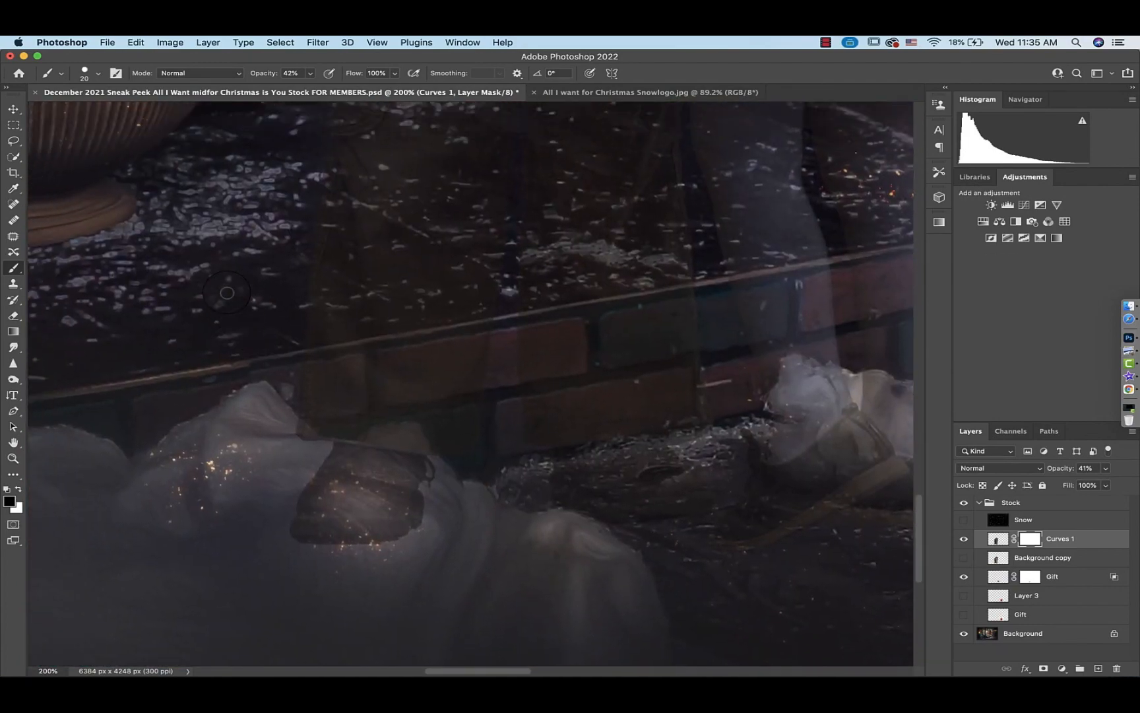
{"action": "scroll", "coordinate": [227, 293], "scroll_direction": "right", "scroll_amount": 10}
{"action": "scroll", "coordinate": [227, 293], "scroll_direction": "down", "scroll_amount": 3}
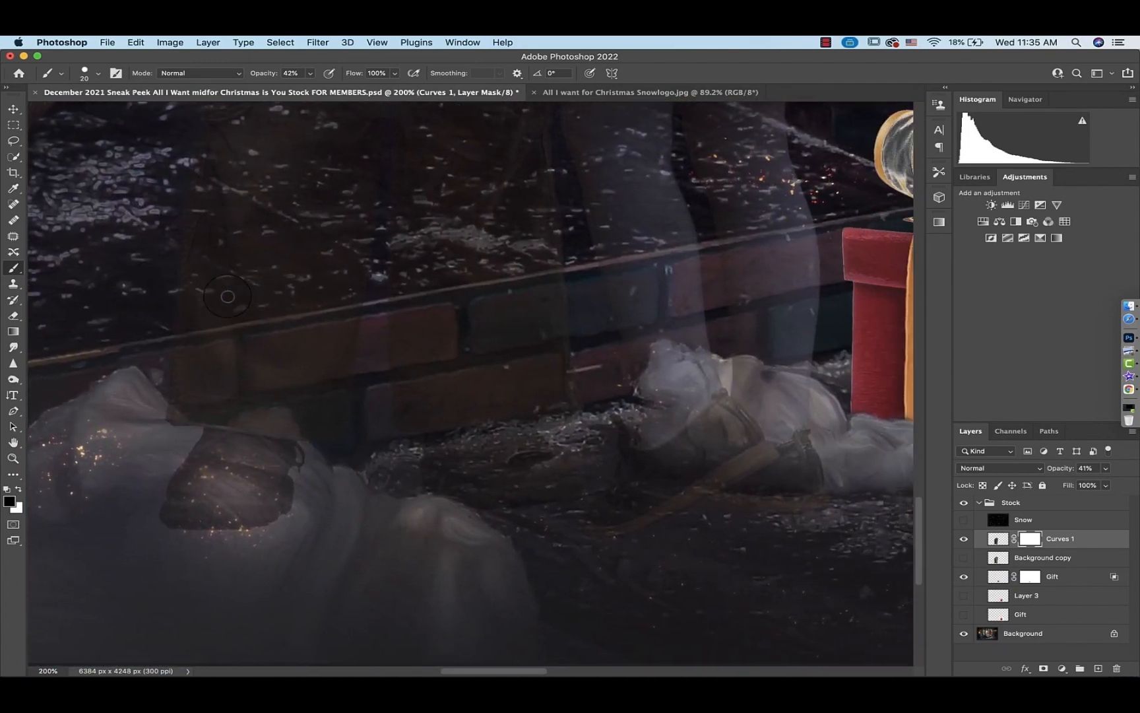
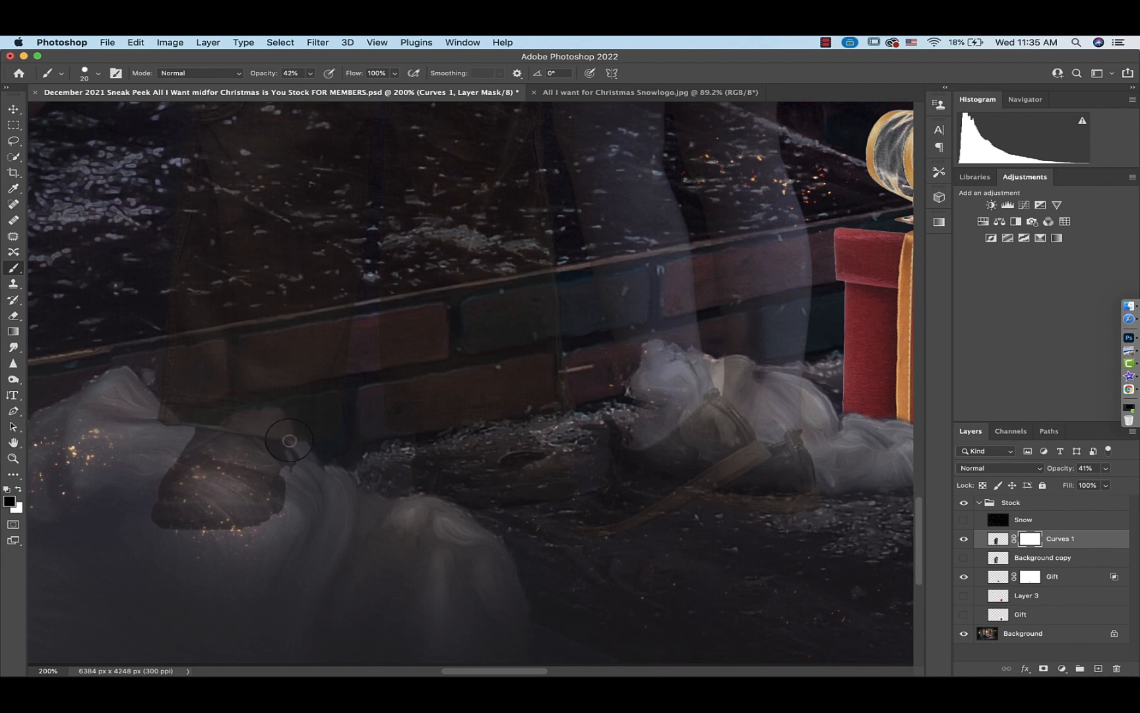
Lower the children layer's opacity to 23% and paint its mask to blend the feet into the snow
{"action": "left_click", "coordinate": [1106, 469]}
{"action": "left_click", "coordinate": [1063, 482]}
{"action": "left_click", "coordinate": [311, 464]}
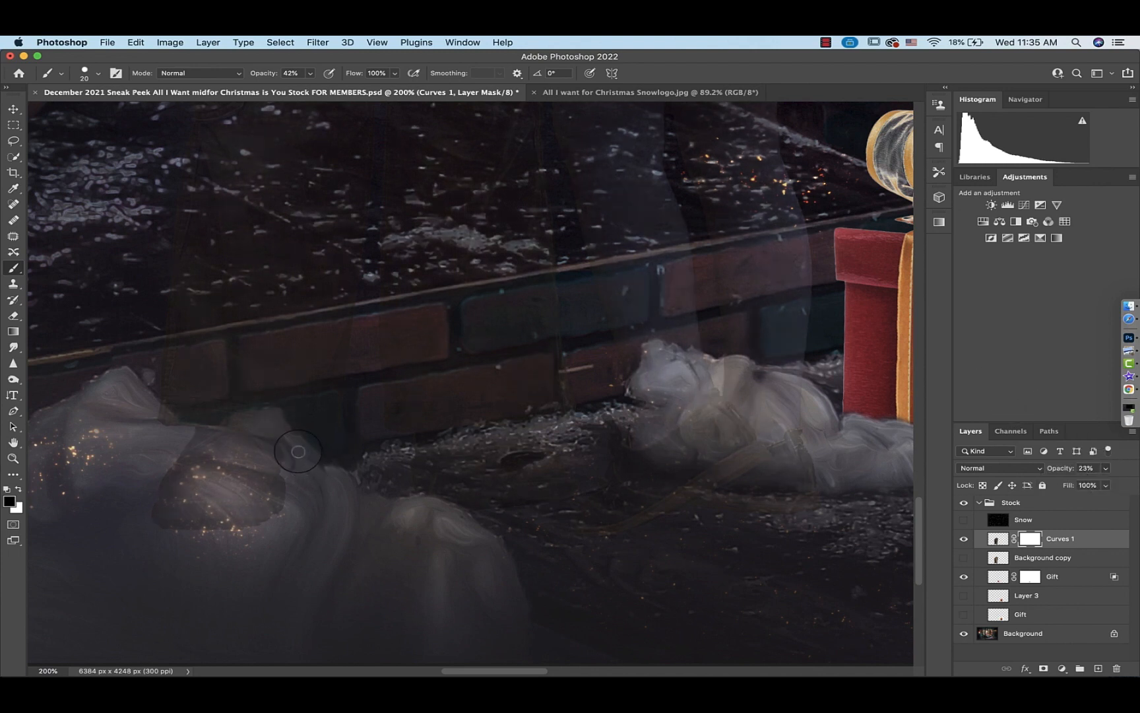
{"action": "left_click_drag", "start_coordinate": [233, 423], "coordinate": [281, 450]}
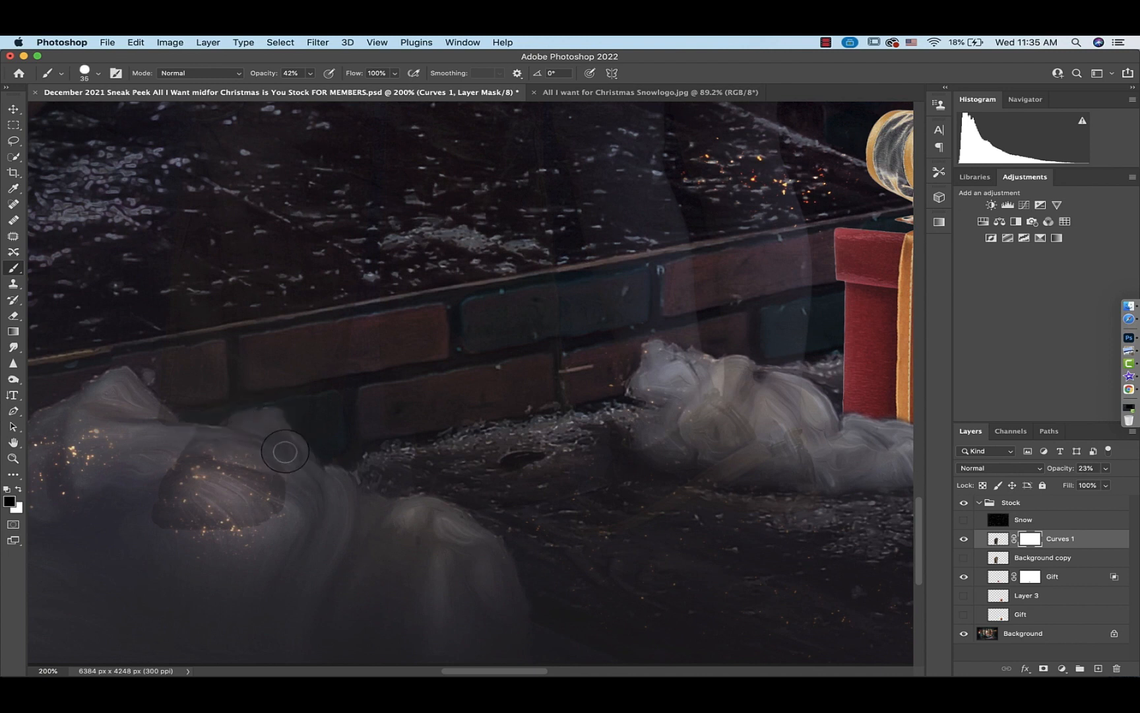
Raise the brush opacity to 100% and paint the mask along the snow edge beside the boy's feet
{"action": "left_click", "coordinate": [309, 73]}
{"action": "left_click_drag", "start_coordinate": [326, 88], "coordinate": [405, 90]}
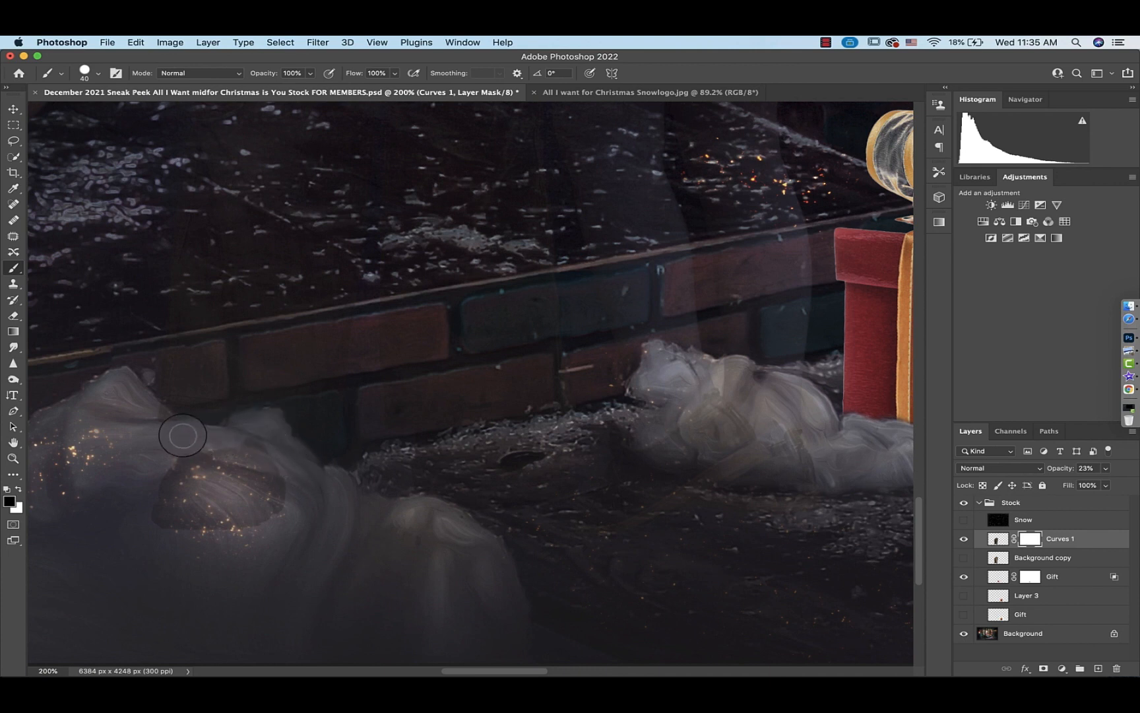
{"action": "mouse_move", "coordinate": [183, 436]}
{"action": "left_mouse_down"}
{"action": "mouse_move", "coordinate": [158, 423]}
{"action": "mouse_move", "coordinate": [239, 449]}
{"action": "mouse_move", "coordinate": [176, 470]}
{"action": "mouse_move", "coordinate": [270, 490]}
{"action": "mouse_move", "coordinate": [236, 501]}
{"action": "mouse_move", "coordinate": [224, 541]}
{"action": "mouse_move", "coordinate": [170, 543]}
{"action": "left_mouse_up"}
Restore the children layer's opacity to 100% and paint the mask beneath the boy's shoe
{"action": "left_click_drag", "start_coordinate": [1106, 468], "coordinate": [1136, 487]}
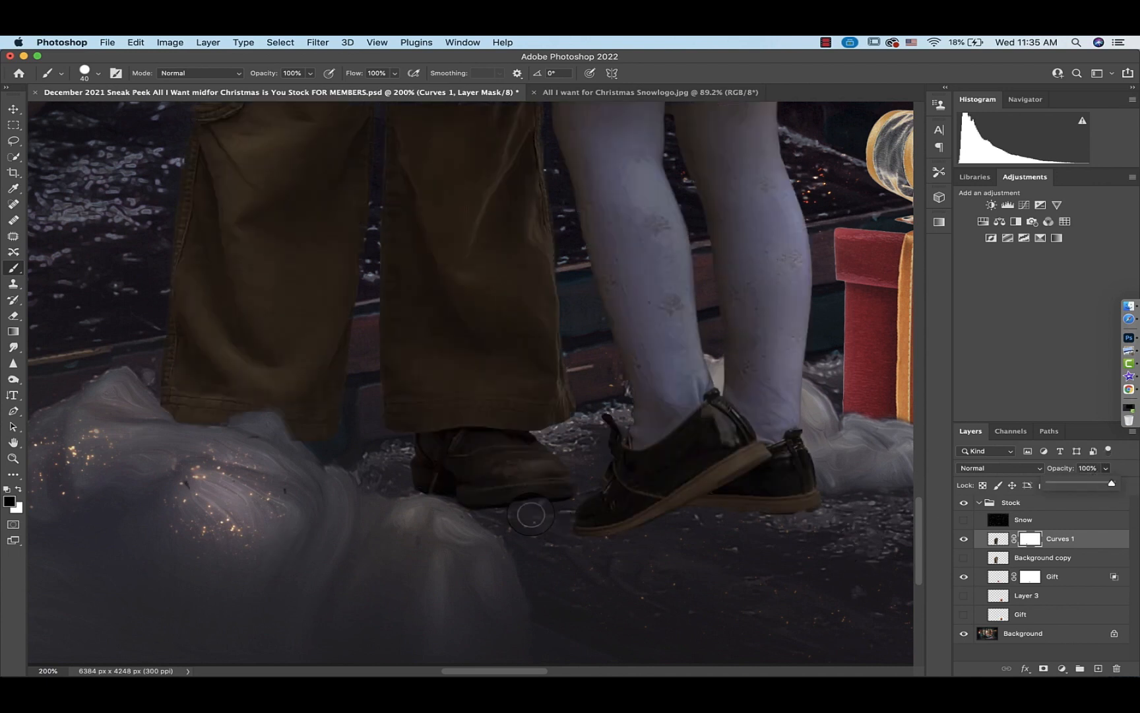
{"action": "mouse_move", "coordinate": [447, 518]}
{"action": "left_mouse_down"}
{"action": "mouse_move", "coordinate": [425, 501]}
{"action": "mouse_move", "coordinate": [444, 491]}
{"action": "mouse_move", "coordinate": [481, 523]}
{"action": "left_mouse_up"}
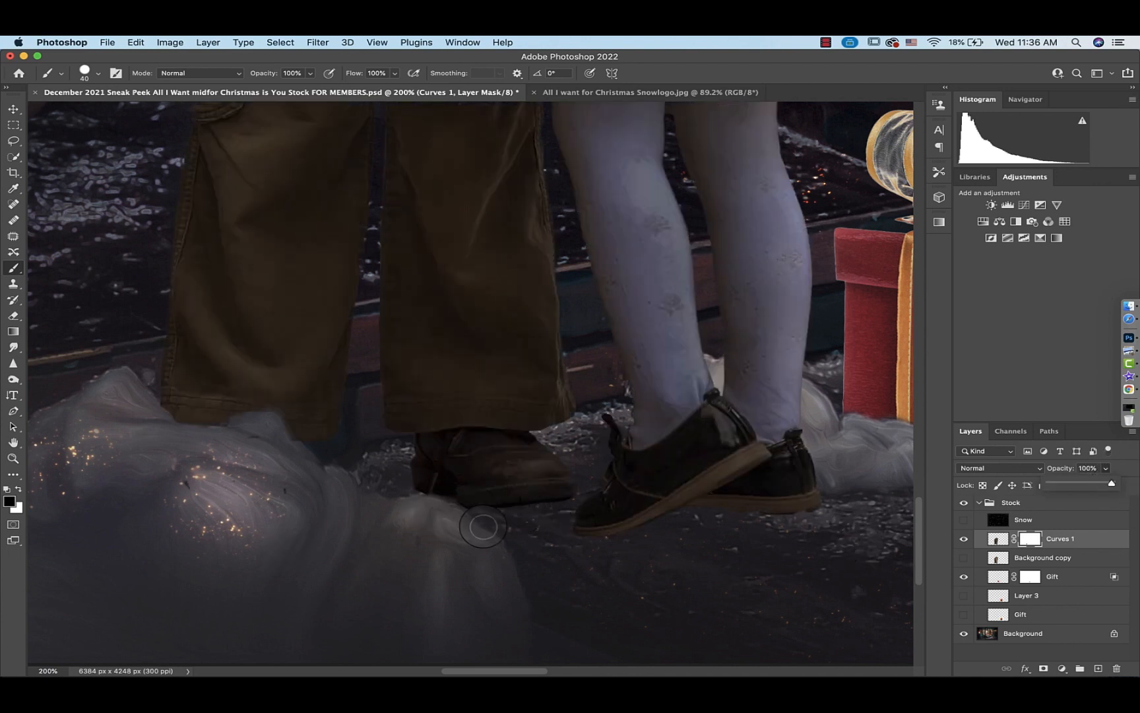
Move the children layer slightly downward with Free Transform and commit the change
{"action": "key", "text": "super+minus"}
{"action": "key", "text": "super+t"}
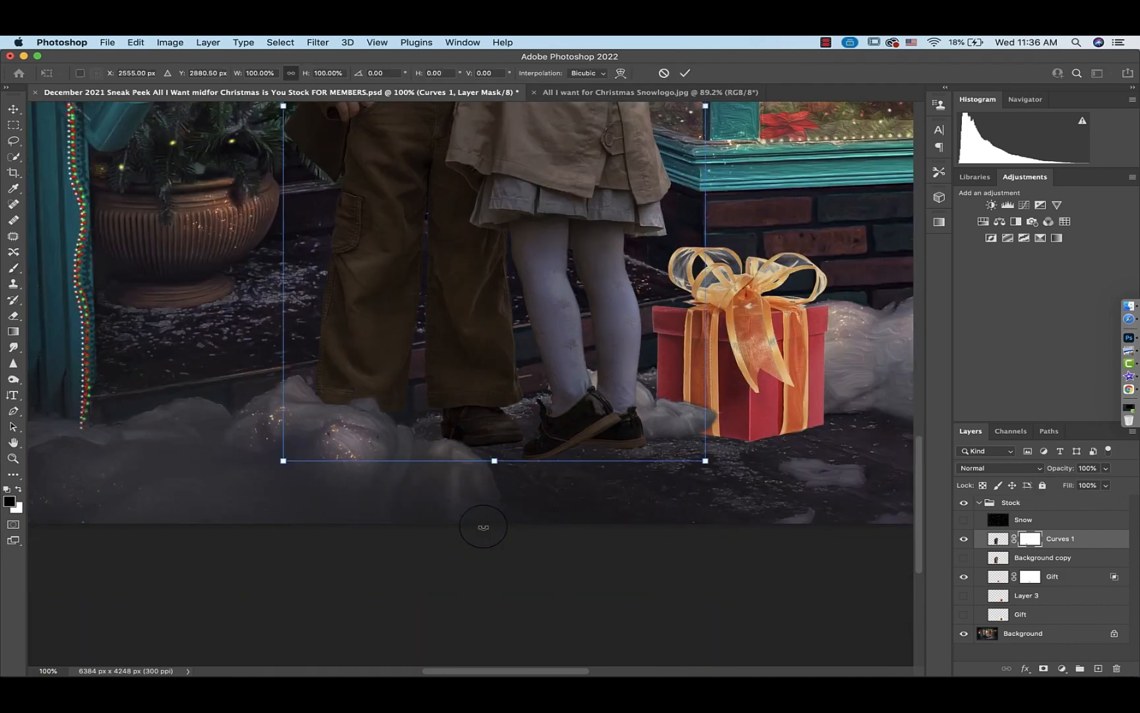
{"action": "left_click_drag", "start_coordinate": [426, 377], "coordinate": [426, 387]}
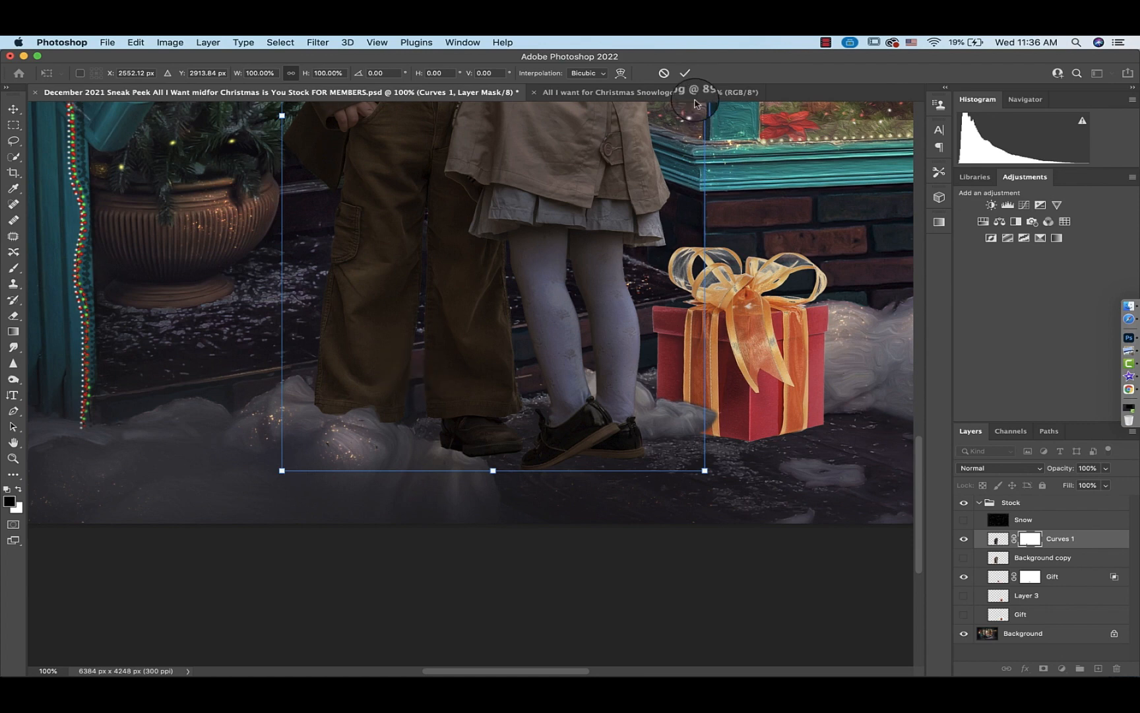
{"action": "left_click", "coordinate": [685, 74]}
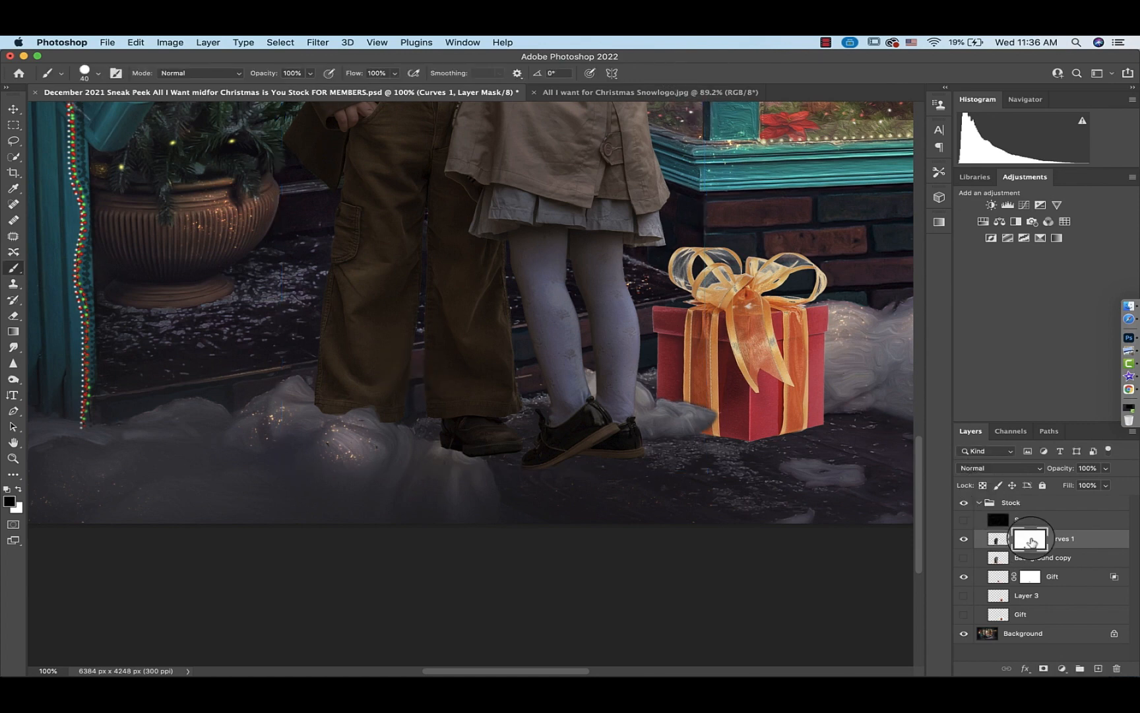
Lower the children layer's opacity to 20% and paint its mask with a smaller brush around the snow mound
{"action": "key", "text": "super+equal"}
{"action": "key", "text": "super+equal"}
{"action": "scroll", "coordinate": [567, 540], "scroll_direction": "down", "scroll_amount": 5}
{"action": "scroll", "coordinate": [568, 540], "scroll_direction": "left", "scroll_amount": 3}
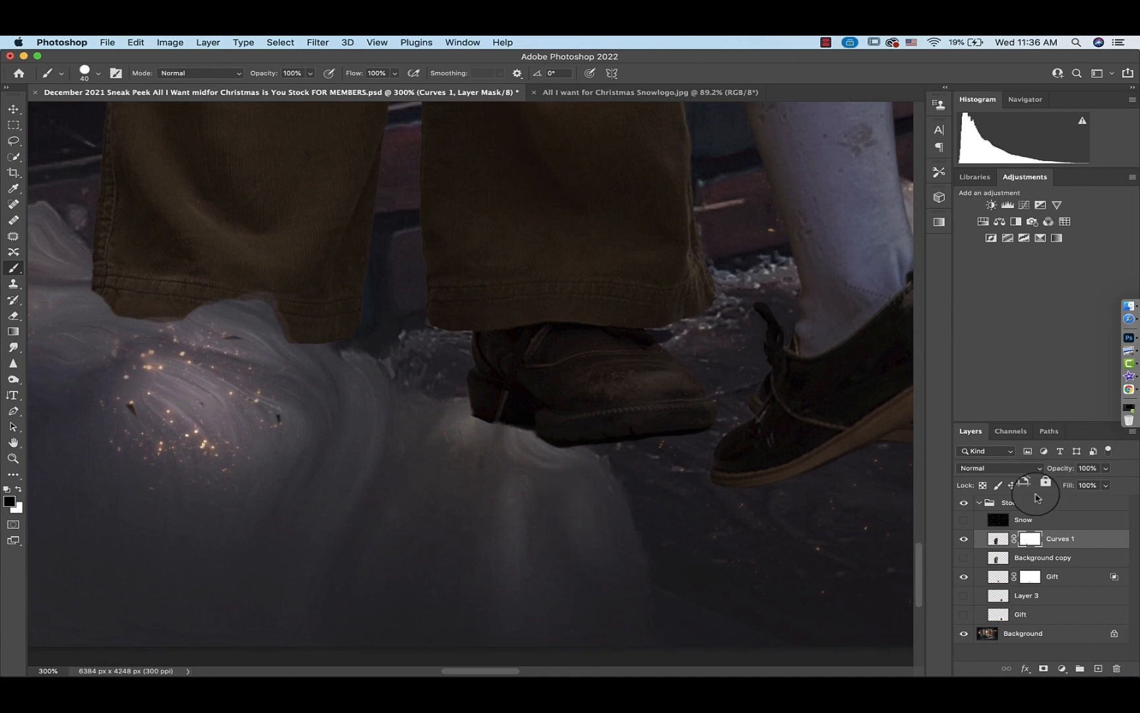
{"action": "left_click", "coordinate": [1105, 469]}
{"action": "left_click", "coordinate": [1057, 486]}
{"action": "left_click", "coordinate": [297, 342]}
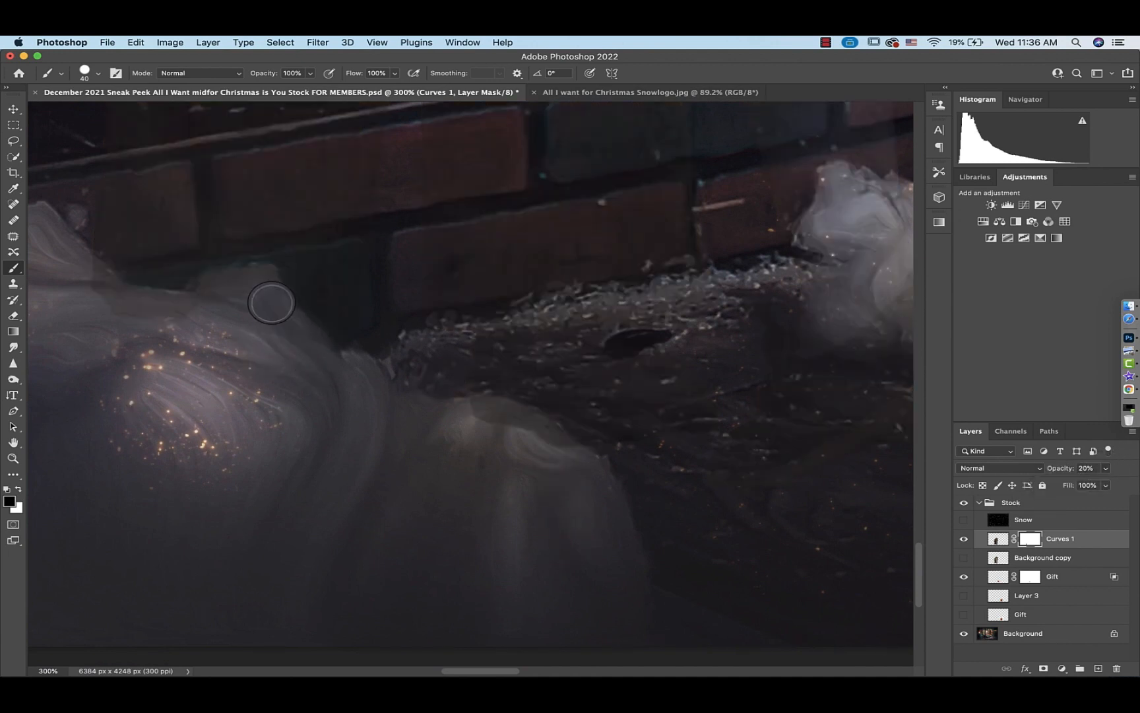
{"action": "key", "text": "bracketleft"}
{"action": "key", "text": "bracketleft"}
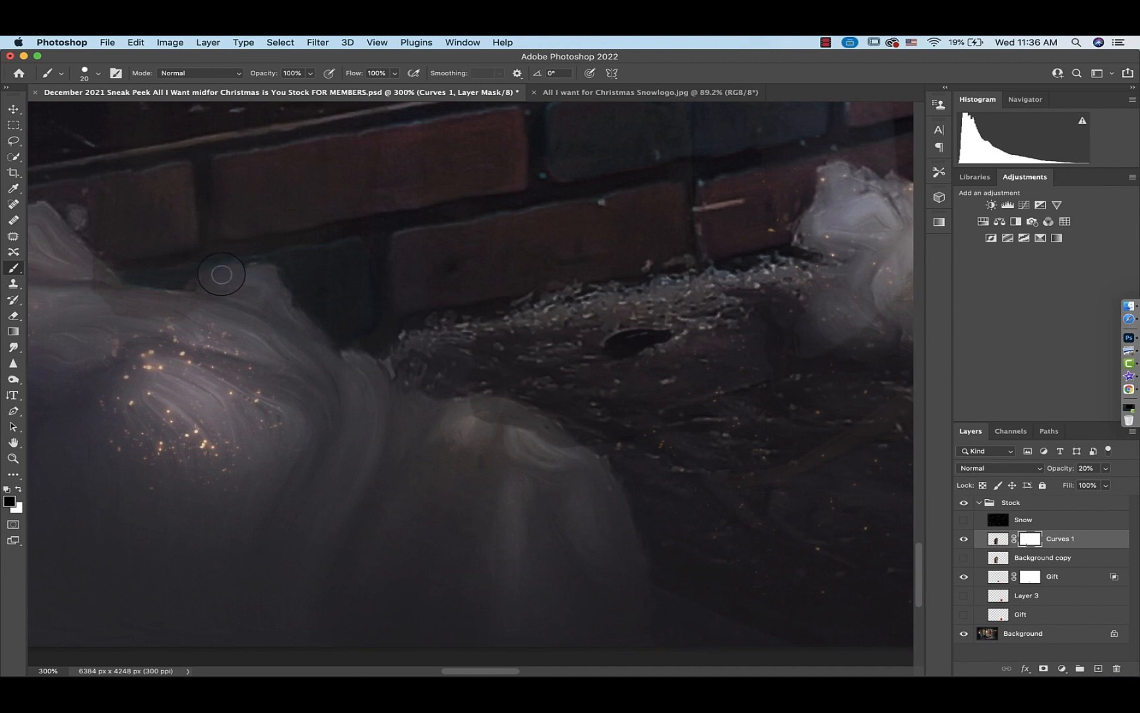
{"action": "mouse_move", "coordinate": [197, 288]}
{"action": "left_mouse_down"}
{"action": "mouse_move", "coordinate": [241, 293]}
{"action": "mouse_move", "coordinate": [101, 303]}
{"action": "mouse_move", "coordinate": [91, 277]}
{"action": "mouse_move", "coordinate": [101, 276]}
{"action": "mouse_move", "coordinate": [85, 266]}
{"action": "mouse_move", "coordinate": [103, 277]}
{"action": "left_mouse_up"}
{"action": "mouse_move", "coordinate": [440, 434]}
{"action": "left_mouse_down"}
{"action": "mouse_move", "coordinate": [478, 409]}
{"action": "mouse_move", "coordinate": [525, 418]}
{"action": "mouse_move", "coordinate": [562, 442]}
{"action": "mouse_move", "coordinate": [499, 418]}
{"action": "left_mouse_up"}
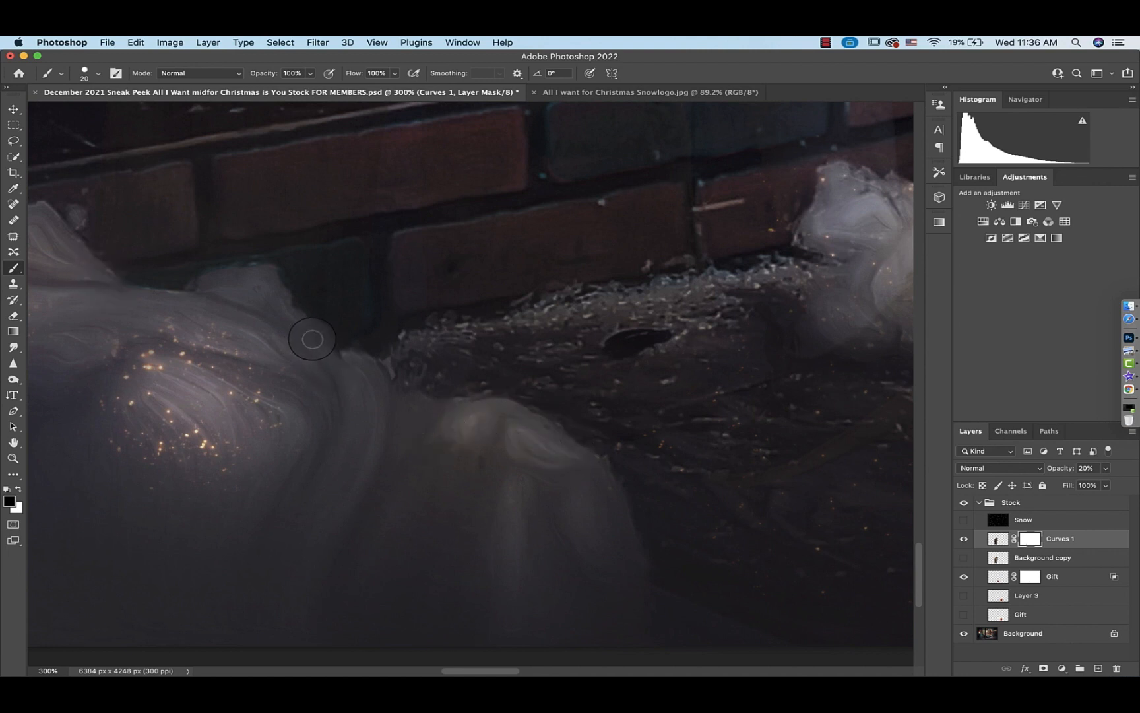
Restore the children layer's opacity to 100% and apply its layer mask
{"action": "left_click_drag", "start_coordinate": [1090, 473], "coordinate": [1122, 485]}
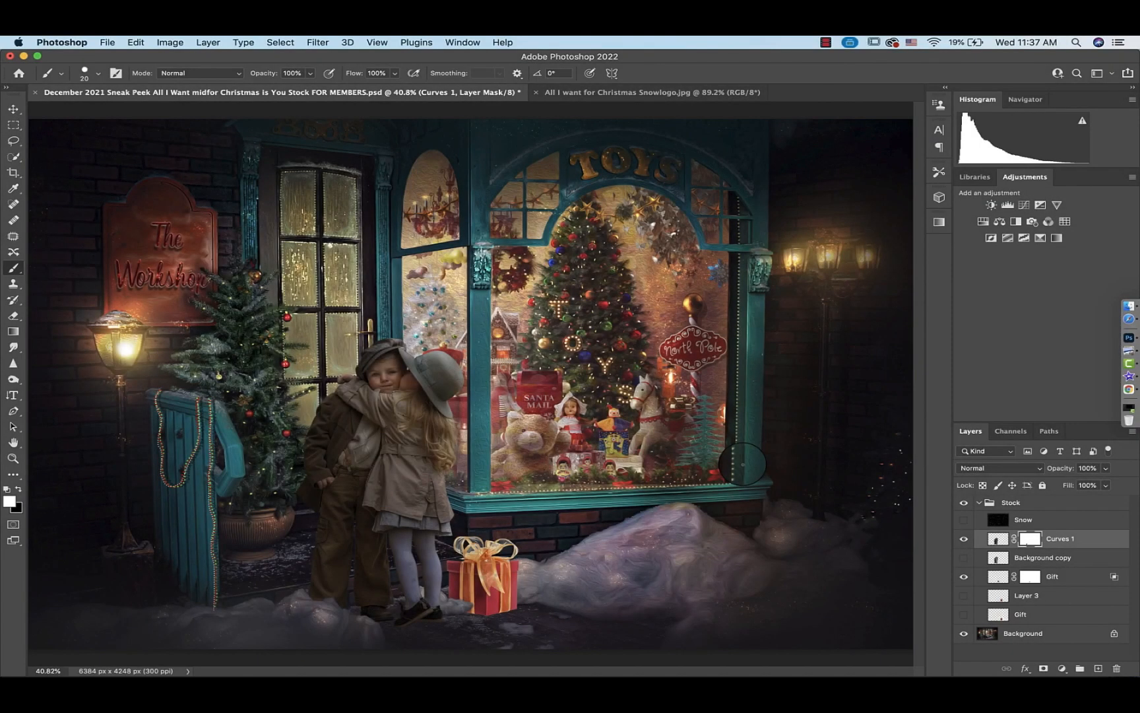
{"action": "right_click", "coordinate": [1027, 541]}
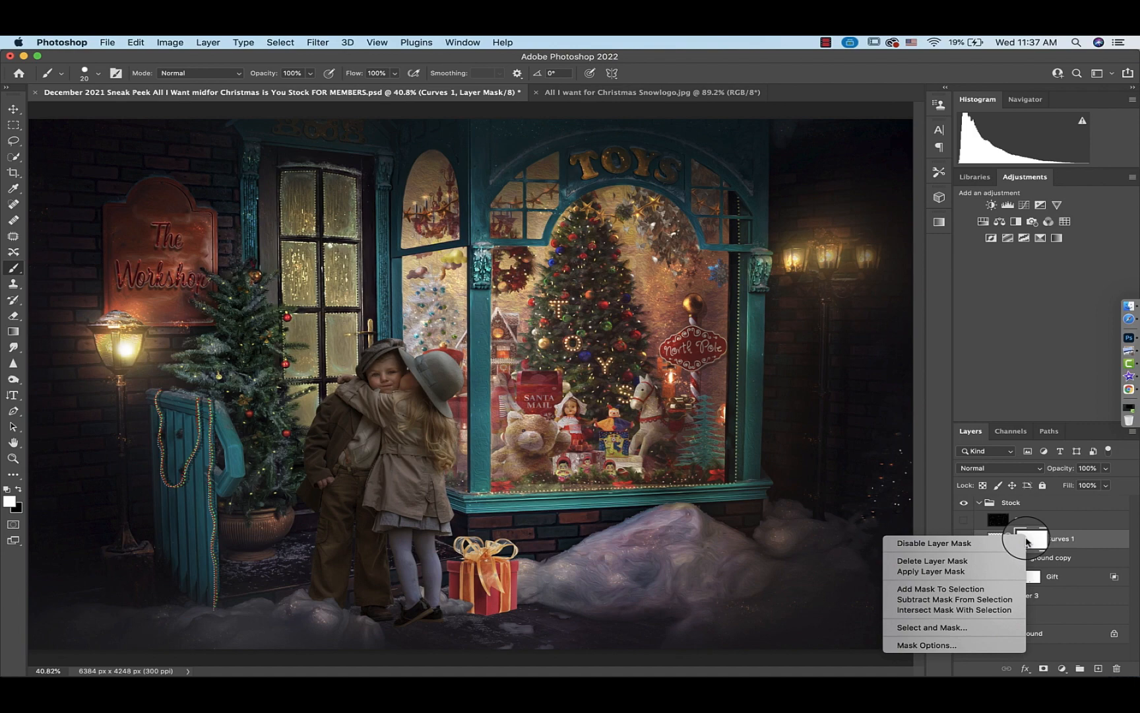
{"action": "left_click", "coordinate": [946, 573]}
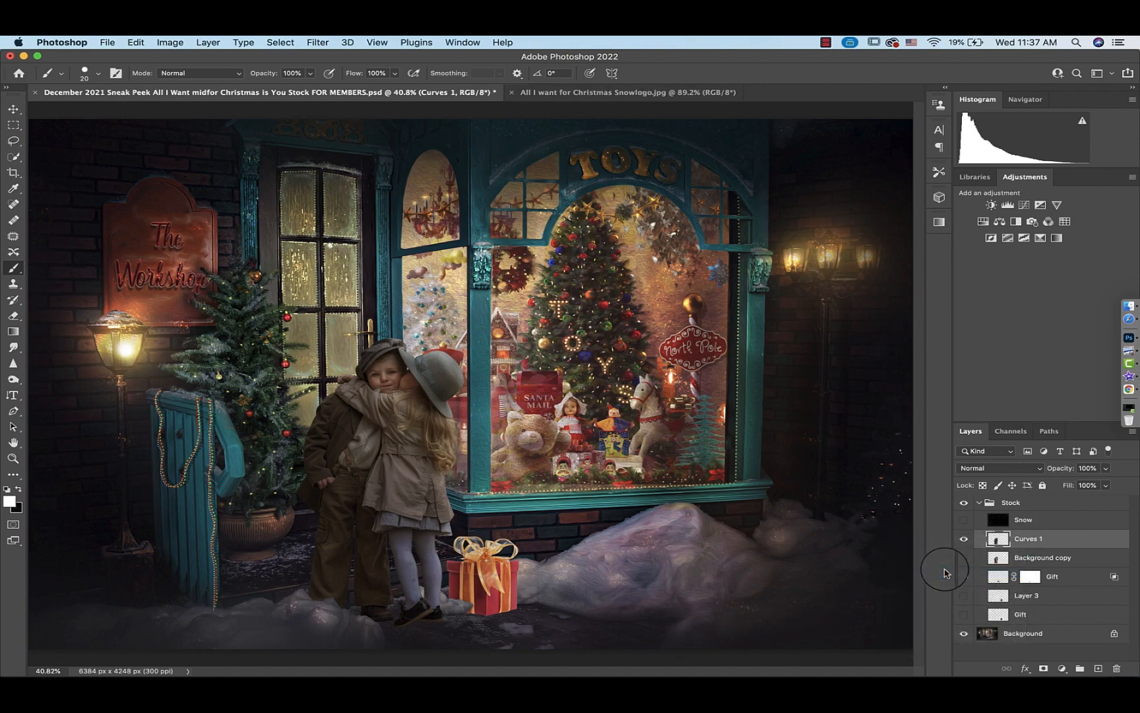
Add a Solid Color fill layer in dark red #780f0f and set its blend mode to Soft Light
{"action": "key", "text": "super+1"}
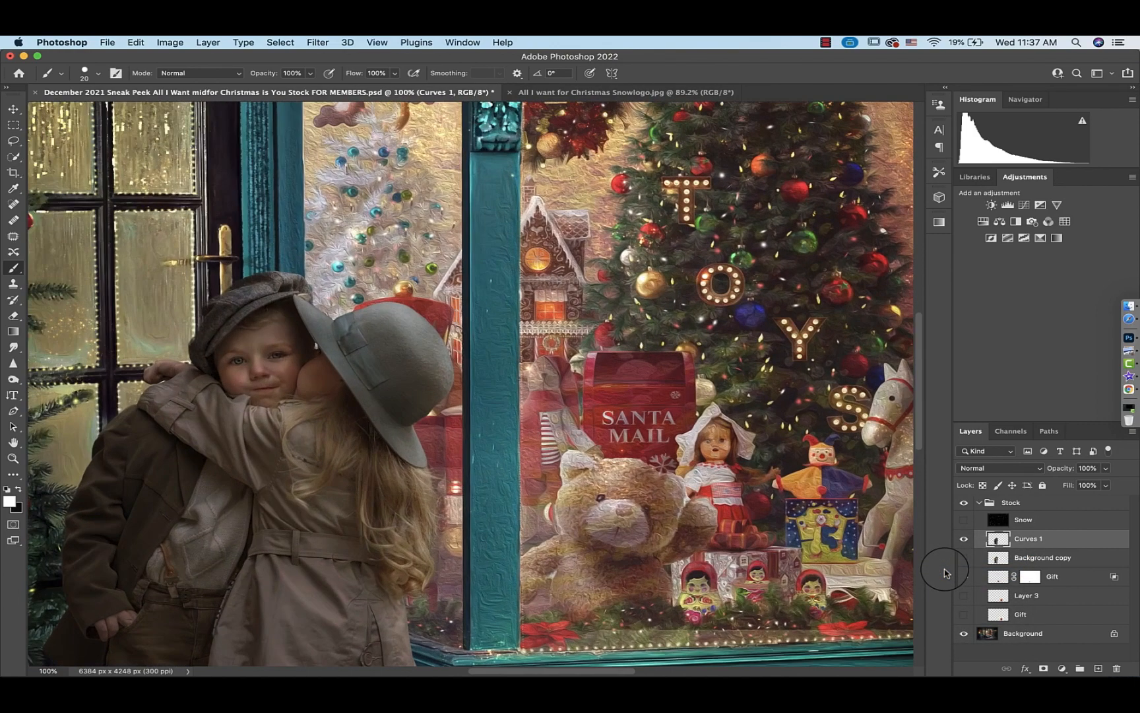
{"action": "scroll", "coordinate": [520, 520], "scroll_direction": "down", "scroll_amount": 4}
{"action": "scroll", "coordinate": [519, 519], "scroll_direction": "left", "scroll_amount": 5}
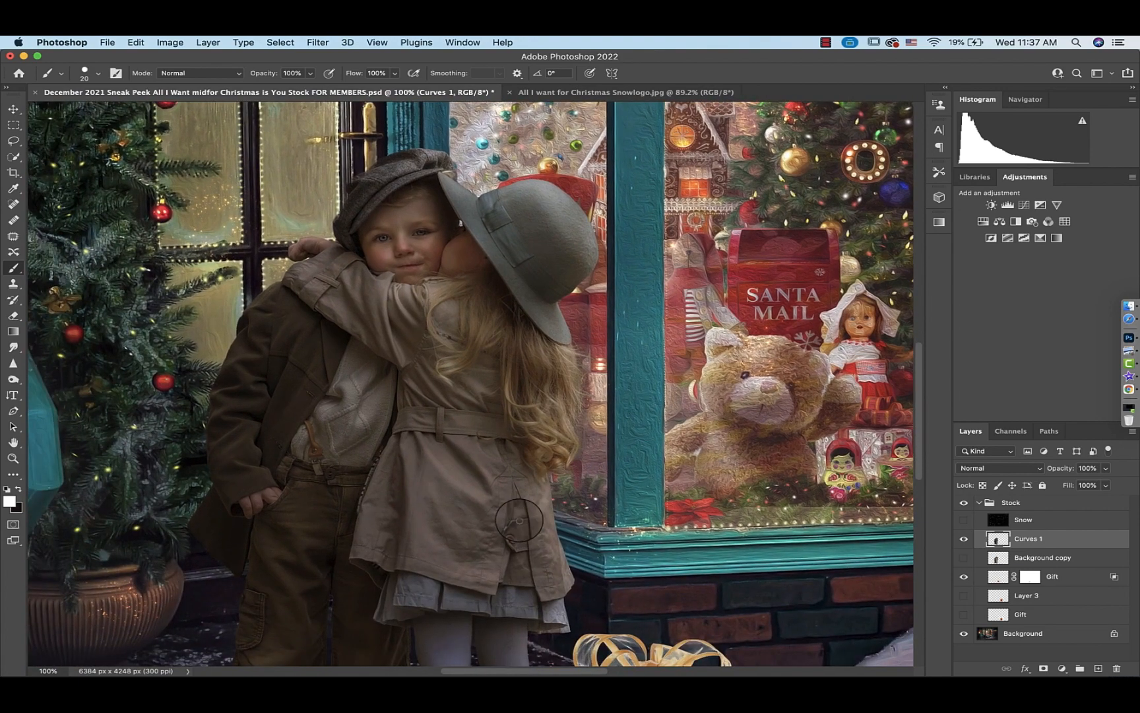
{"action": "left_click", "coordinate": [1061, 668]}
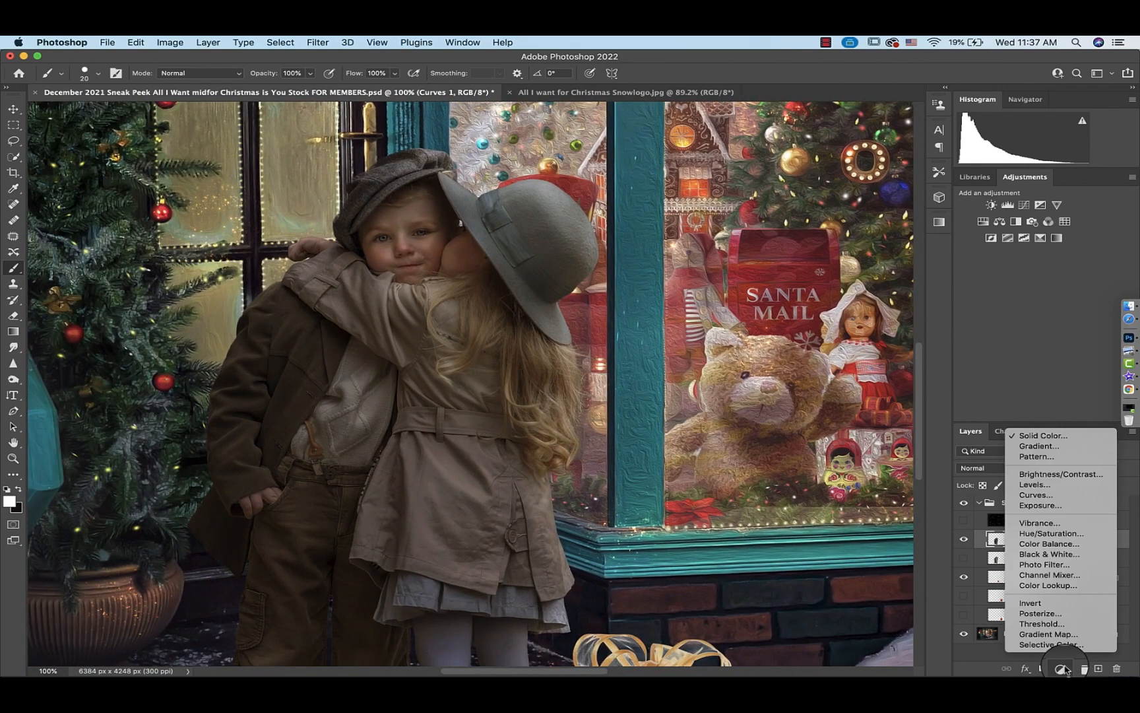
{"action": "left_click", "coordinate": [1058, 433]}
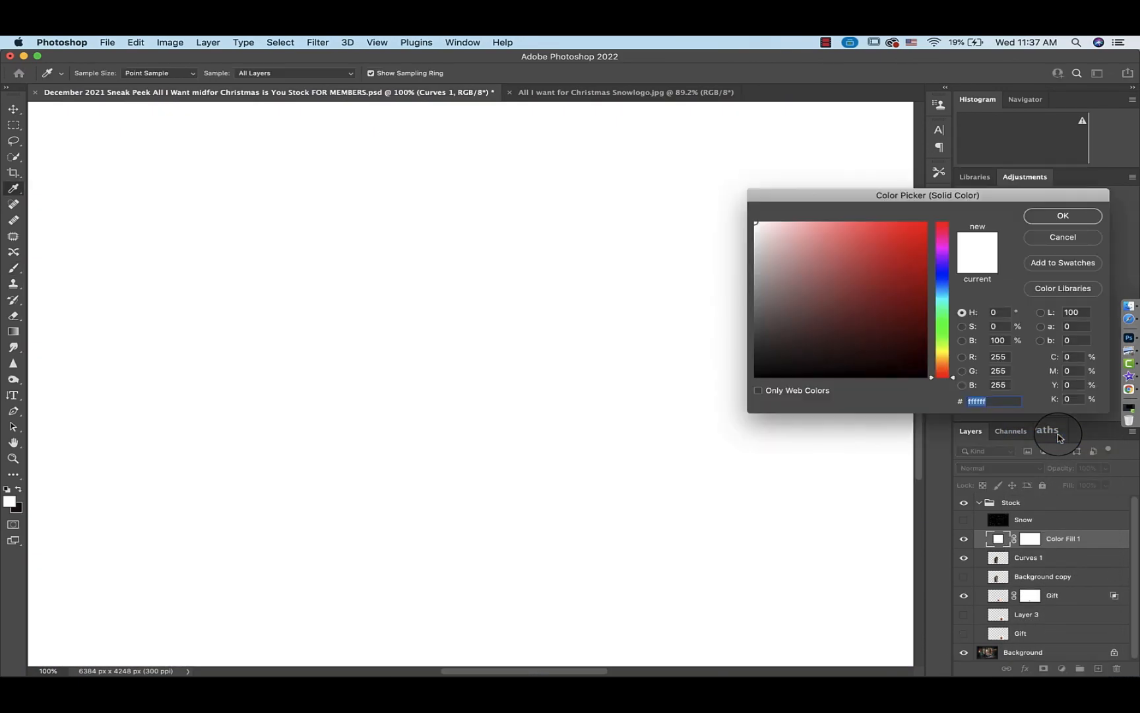
{"action": "mouse_move", "coordinate": [890, 298]}
{"action": "left_mouse_down"}
{"action": "mouse_move", "coordinate": [921, 252]}
{"action": "mouse_move", "coordinate": [904, 299]}
{"action": "left_mouse_up"}
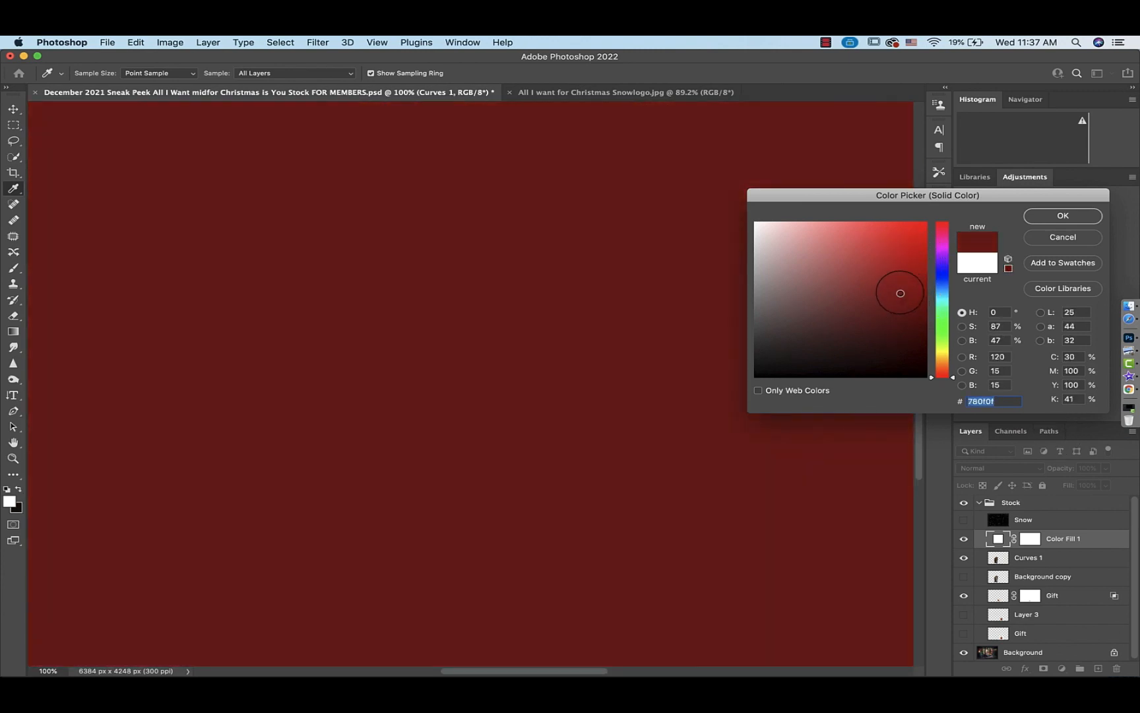
{"action": "left_click", "coordinate": [1059, 216]}
{"action": "left_click", "coordinate": [990, 469]}
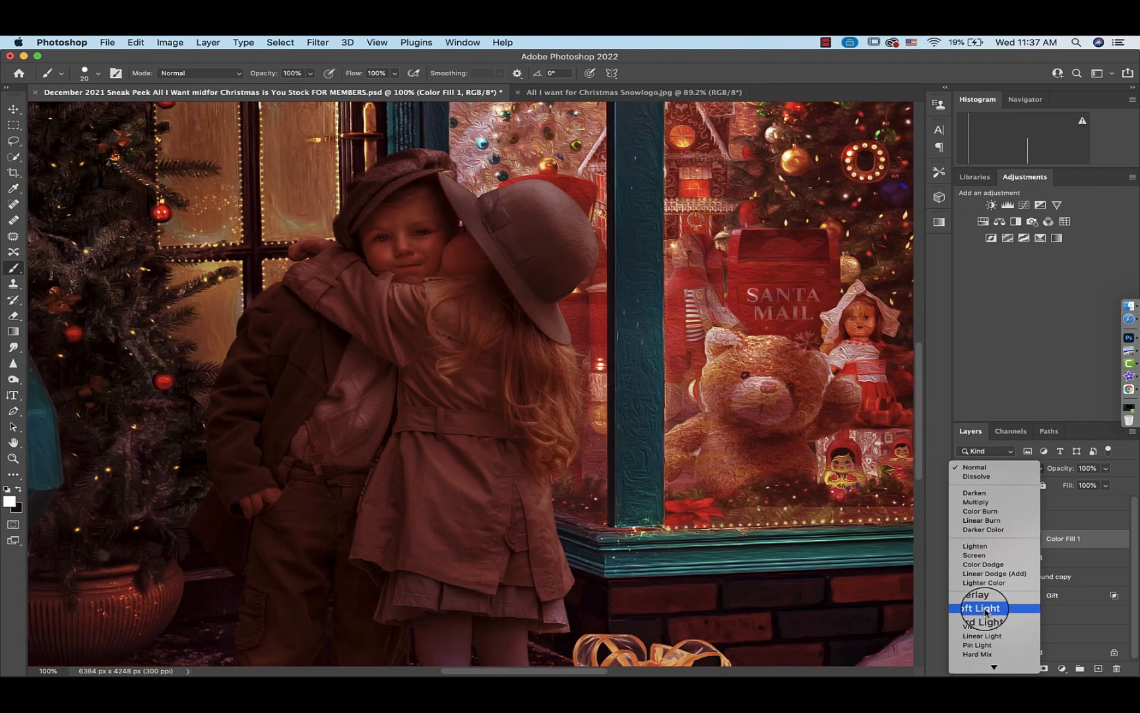
{"action": "left_click", "coordinate": [985, 608]}
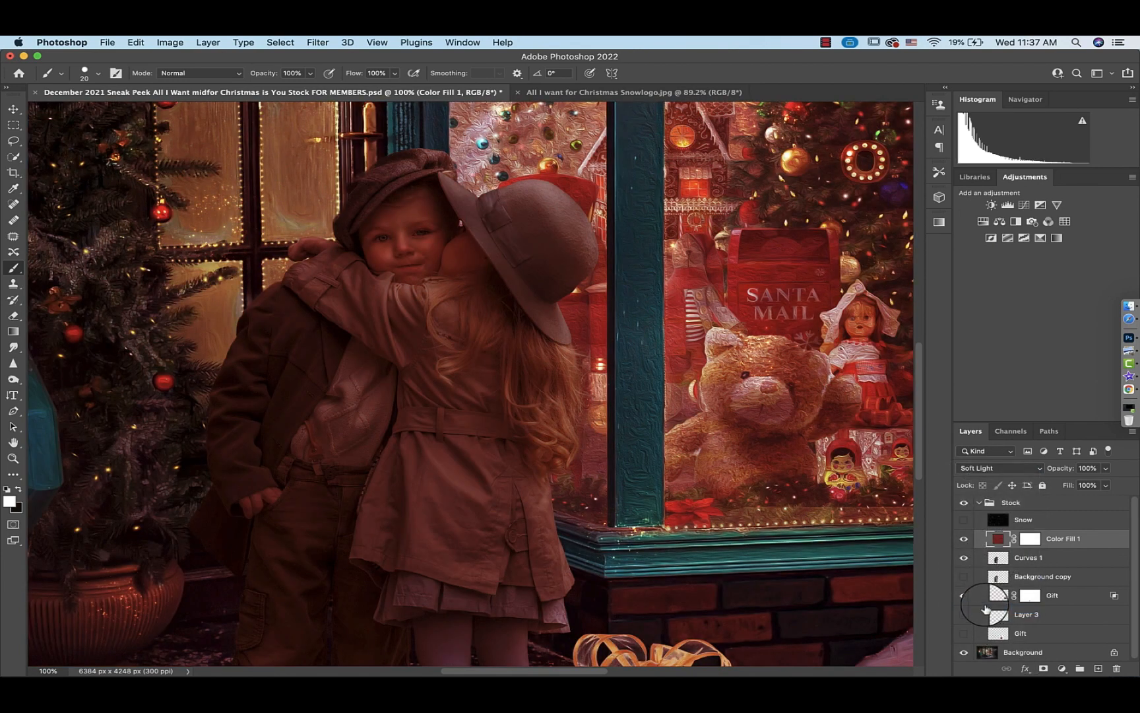
Invert the red fill layer's mask to black to hide the tint
{"action": "left_click", "coordinate": [1029, 538]}
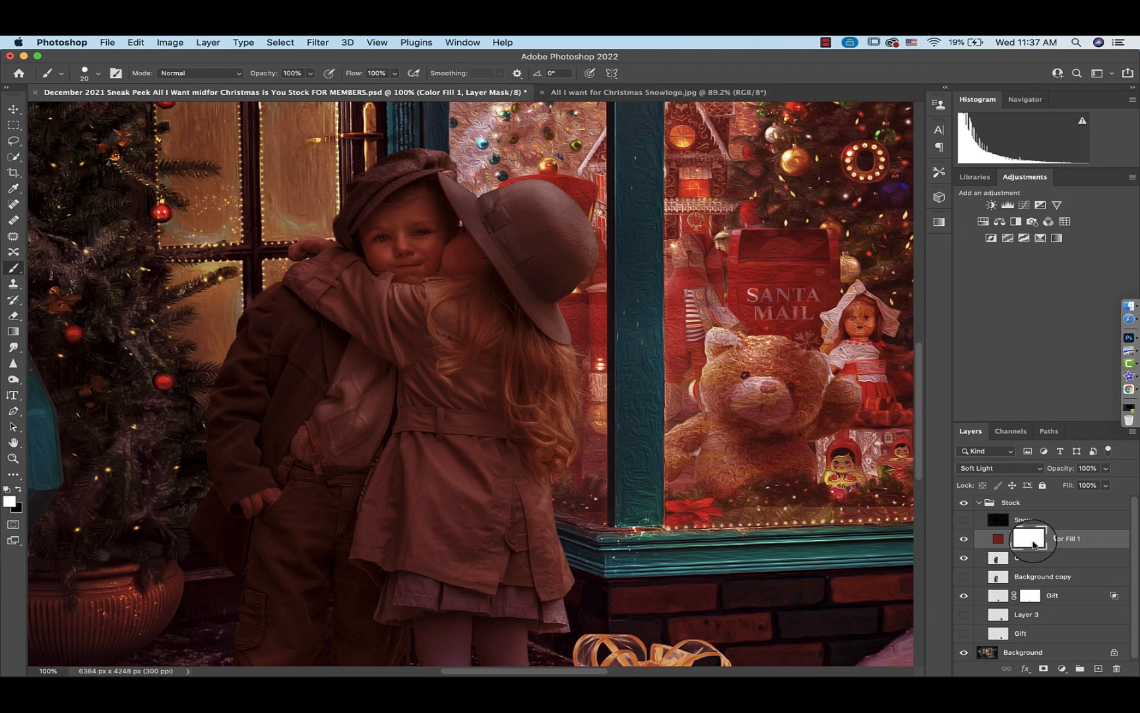
{"action": "key", "text": "super+i"}
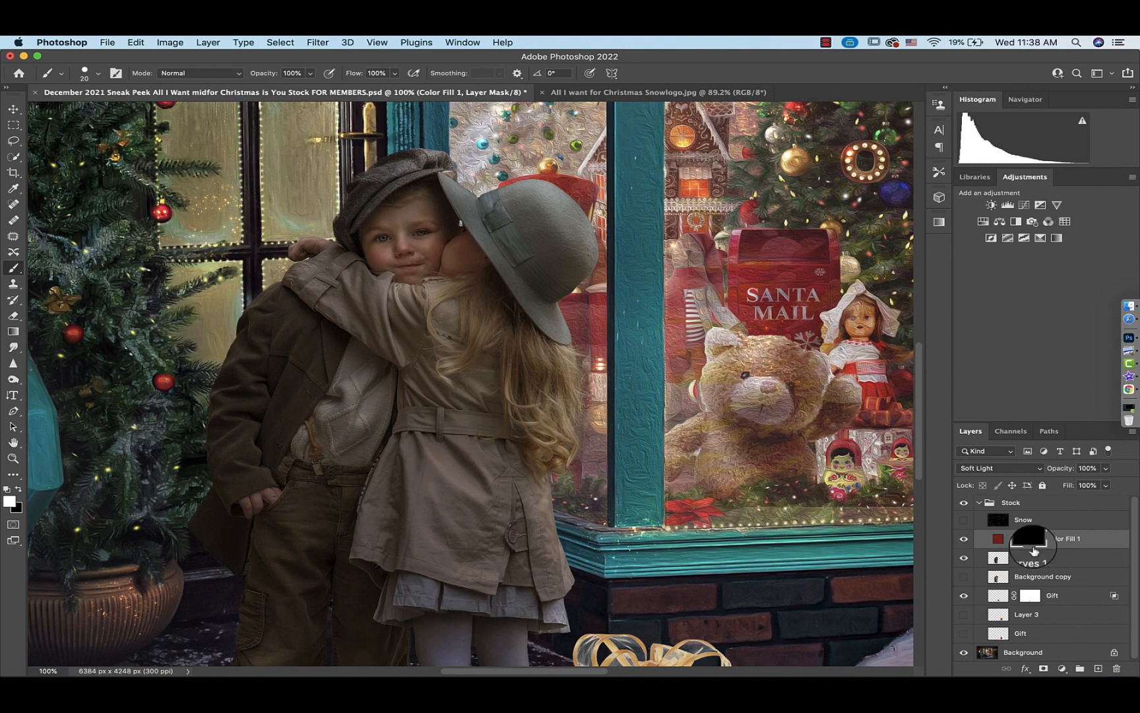
{"action": "left_click", "coordinate": [1062, 669]}
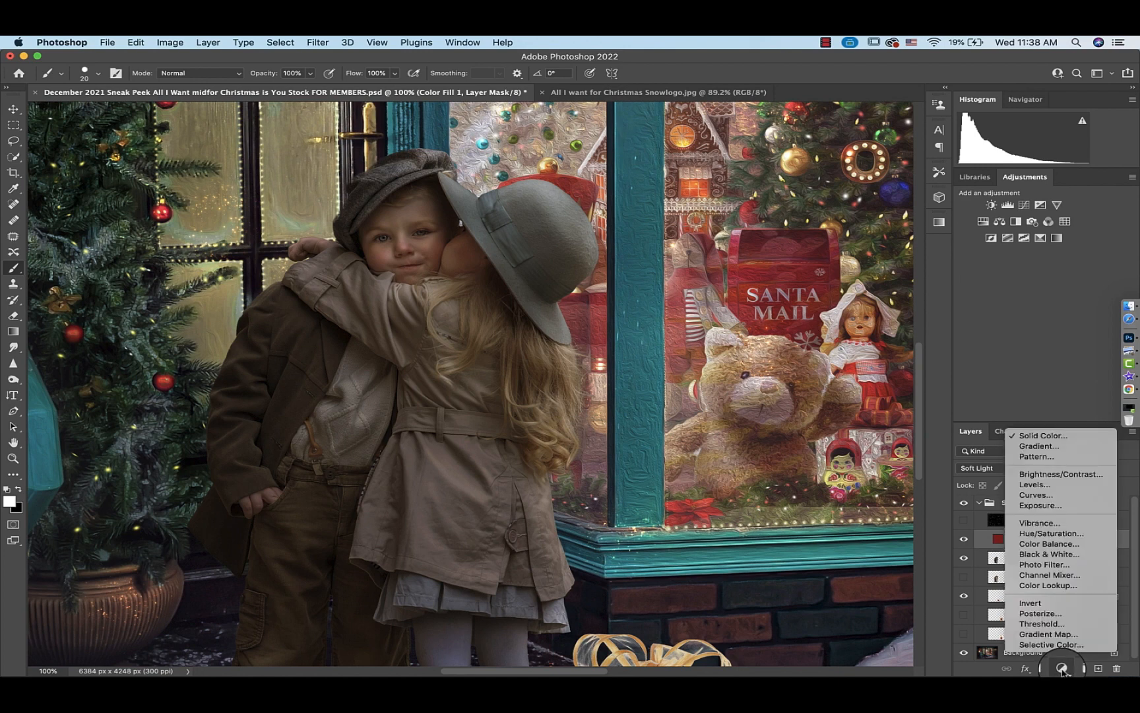
{"action": "left_click", "coordinate": [1062, 668]}
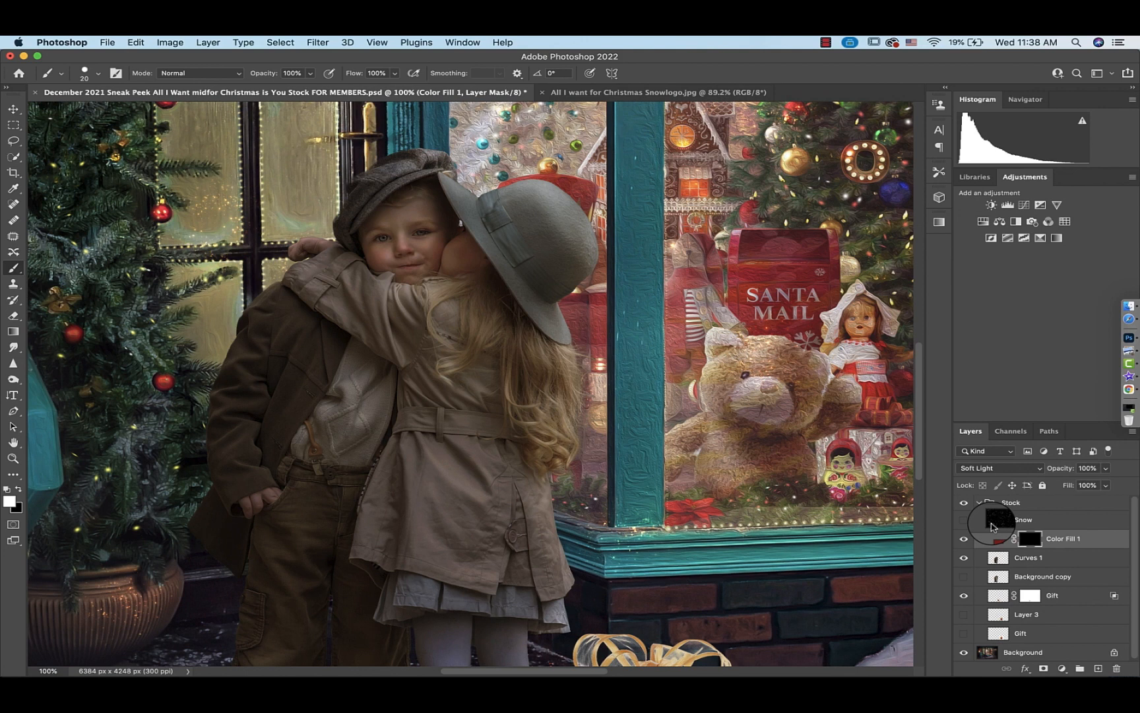
Duplicate the red fill layer three times
{"action": "key", "text": "super+j"}
{"action": "key", "text": "super+j"}
{"action": "key", "text": "super+j"}
{"action": "key", "text": "super+j"}
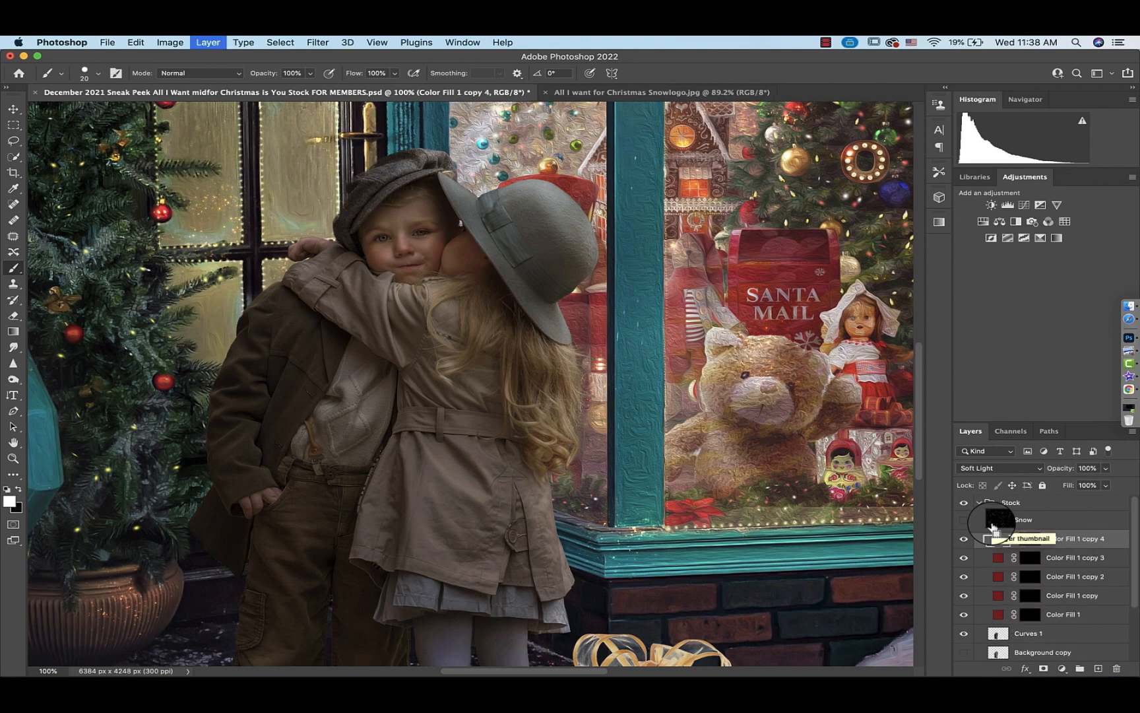
Change the color of the first fill copy to green #156030
{"action": "double_click", "coordinate": [999, 598]}
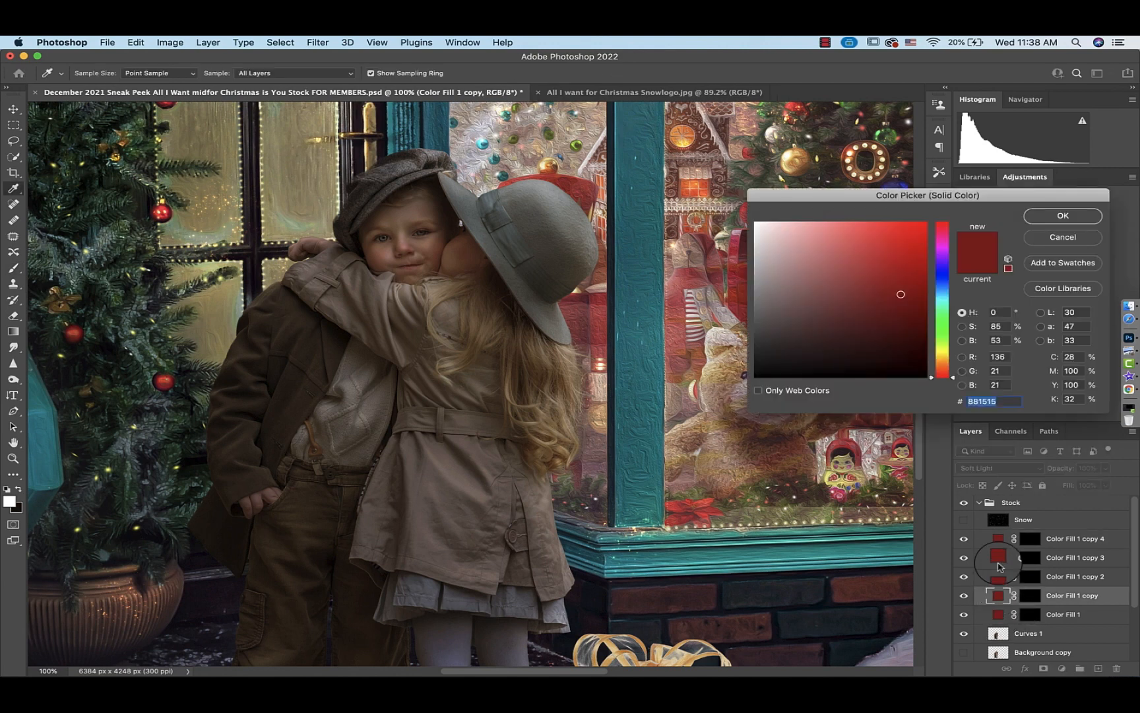
{"action": "left_click_drag", "start_coordinate": [942, 340], "coordinate": [942, 319]}
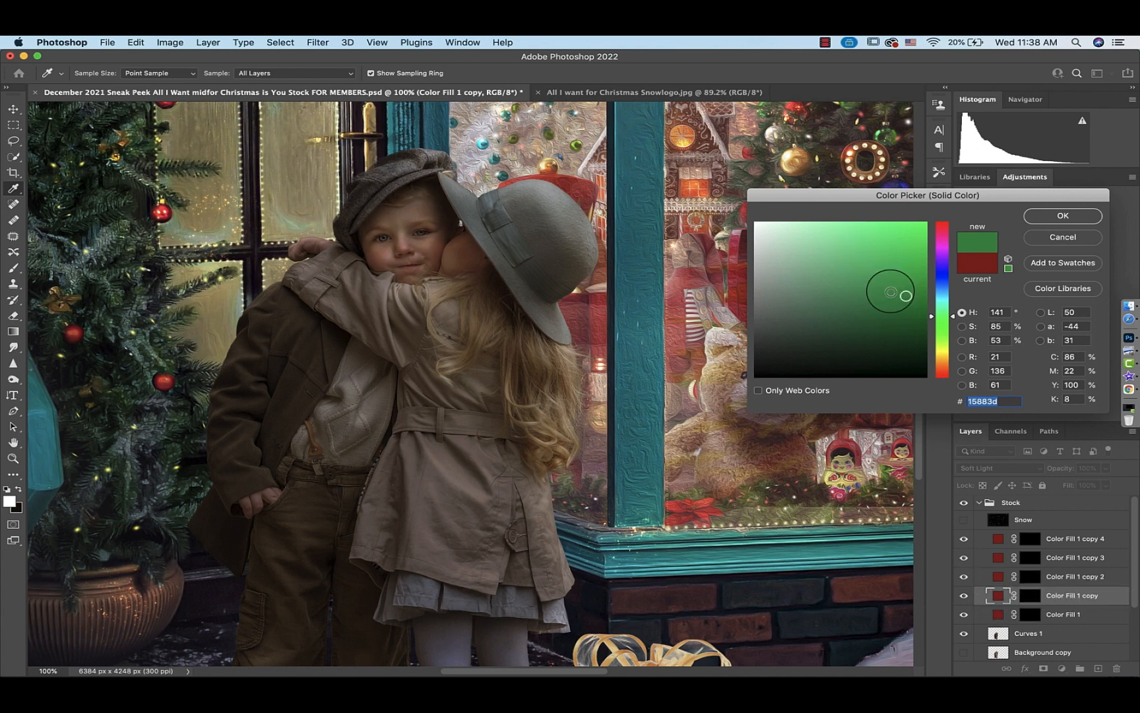
{"action": "left_click_drag", "start_coordinate": [906, 296], "coordinate": [927, 278]}
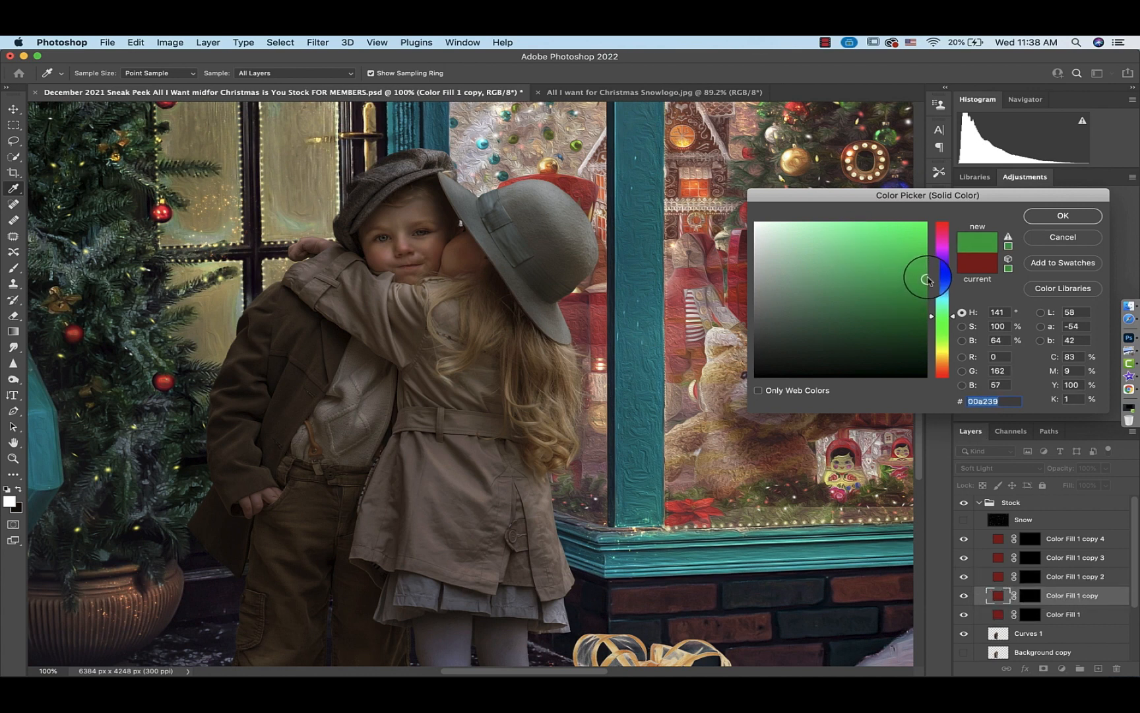
{"action": "left_click_drag", "start_coordinate": [915, 288], "coordinate": [886, 324]}
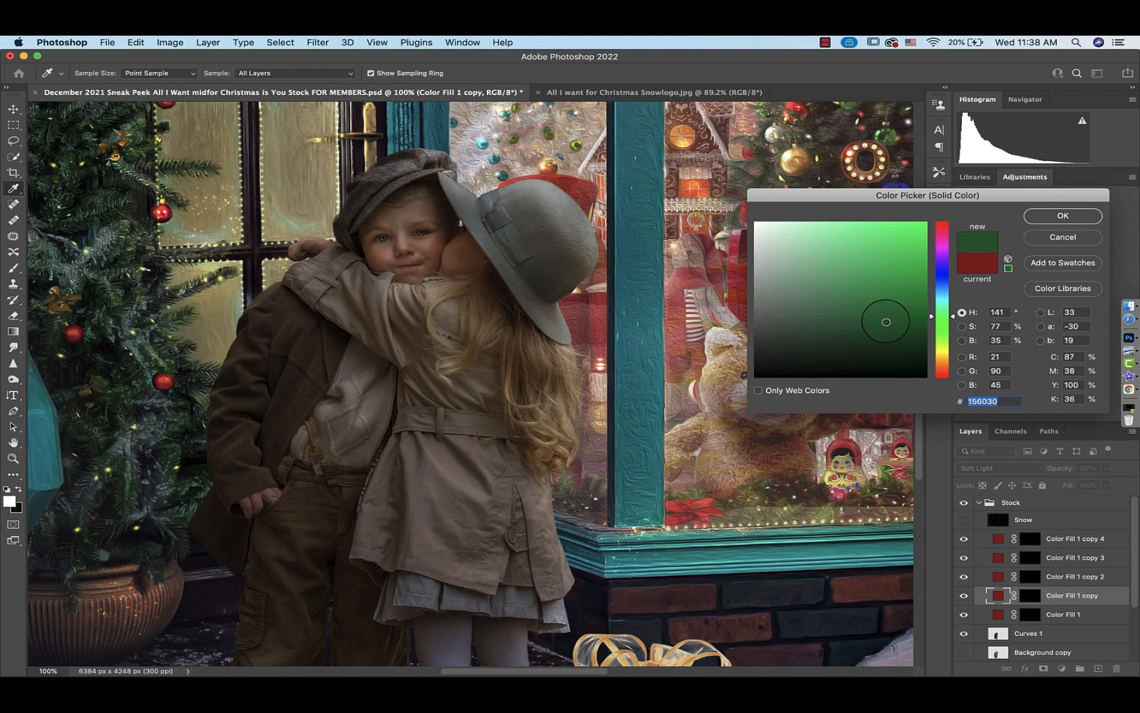
{"action": "left_click", "coordinate": [1063, 216]}
Change the color of the second fill copy to yellow #979320
{"action": "double_click", "coordinate": [997, 578]}
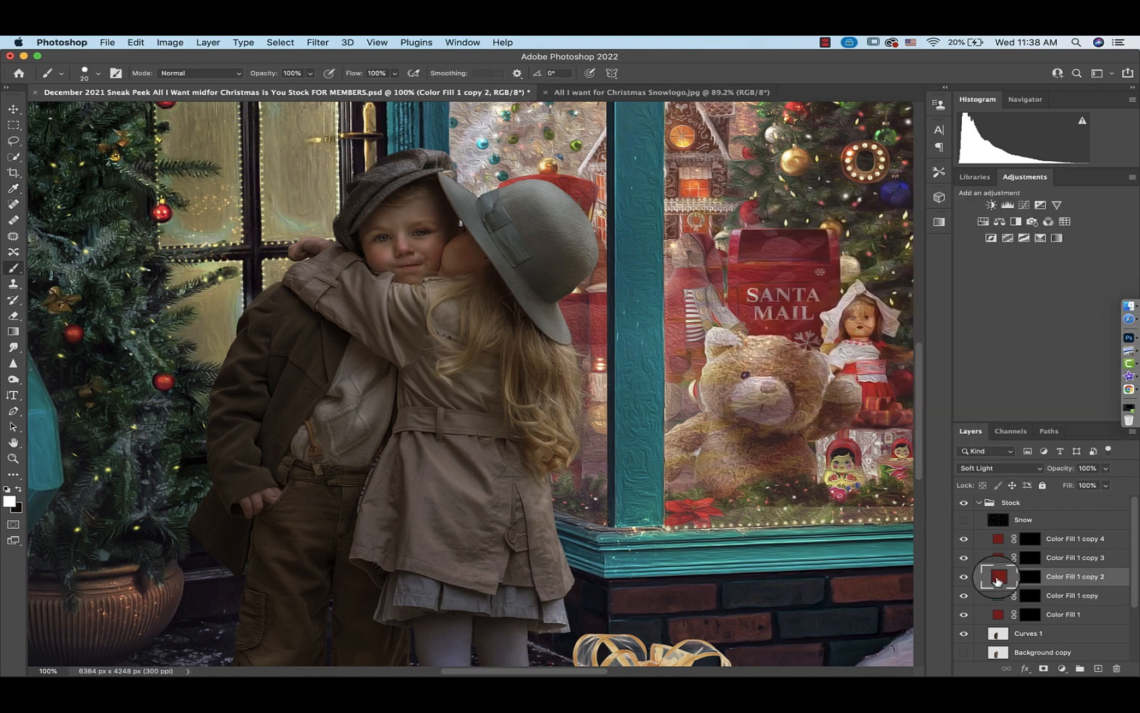
{"action": "left_click_drag", "start_coordinate": [944, 373], "coordinate": [944, 354]}
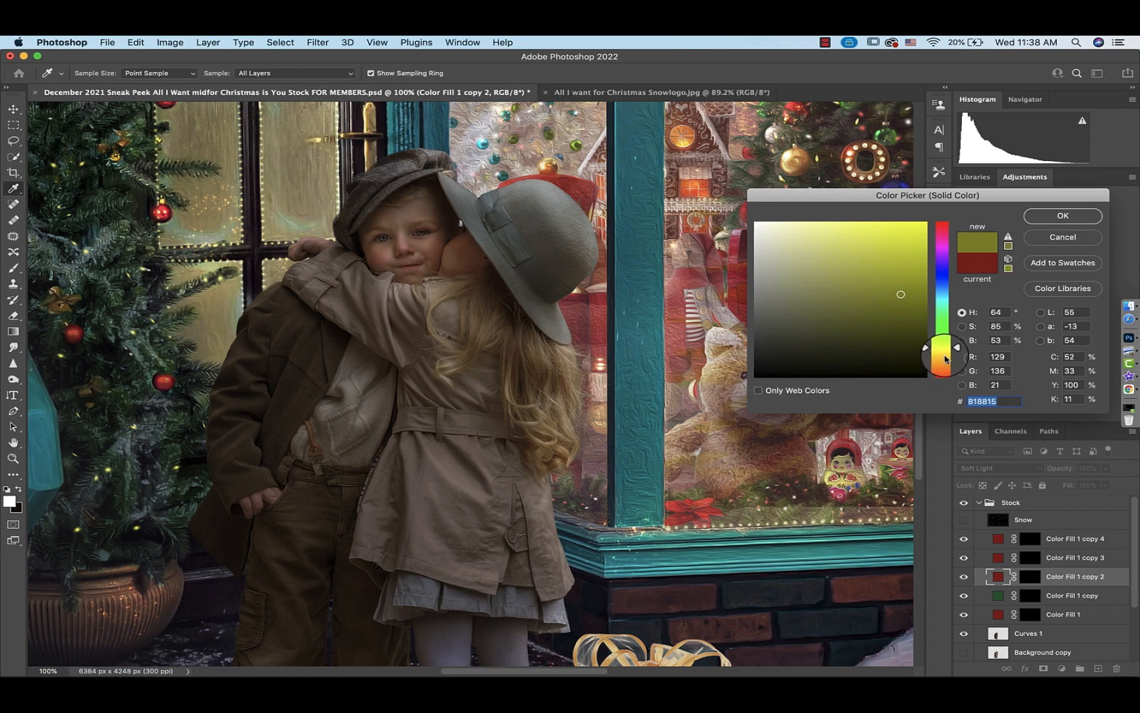
{"action": "left_click", "coordinate": [944, 352]}
{"action": "left_click", "coordinate": [913, 287]}
{"action": "mouse_move", "coordinate": [912, 288]}
{"action": "left_mouse_down"}
{"action": "mouse_move", "coordinate": [922, 255]}
{"action": "mouse_move", "coordinate": [897, 286]}
{"action": "left_mouse_up"}
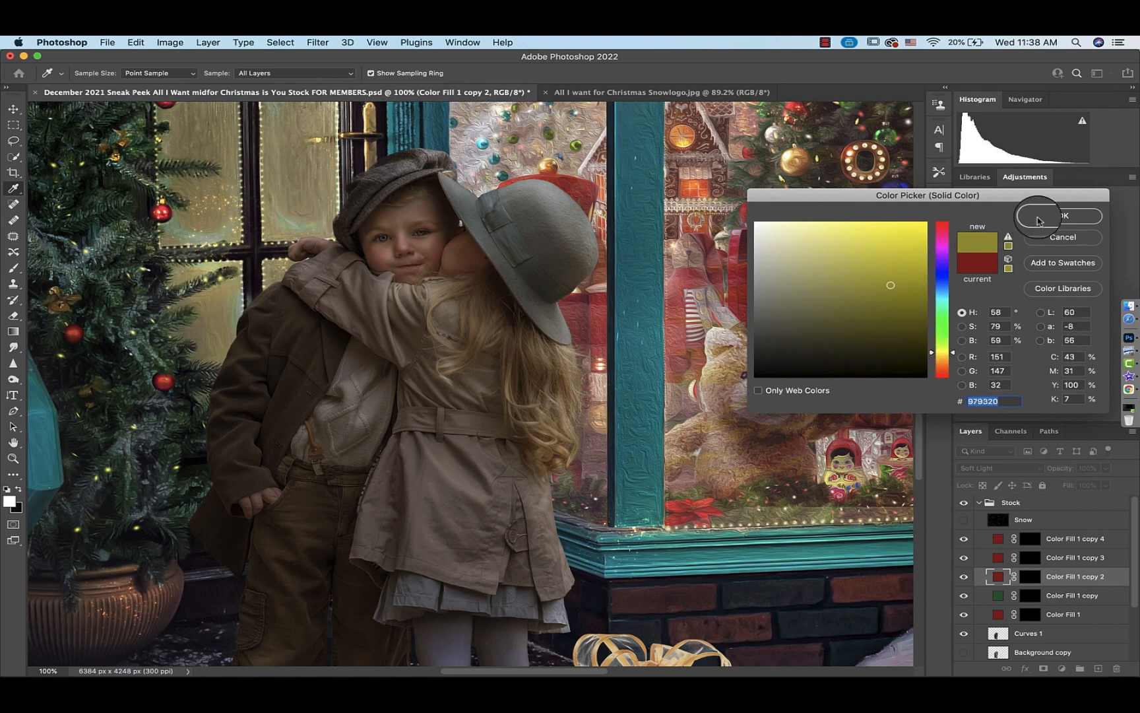
{"action": "left_click", "coordinate": [1059, 216]}
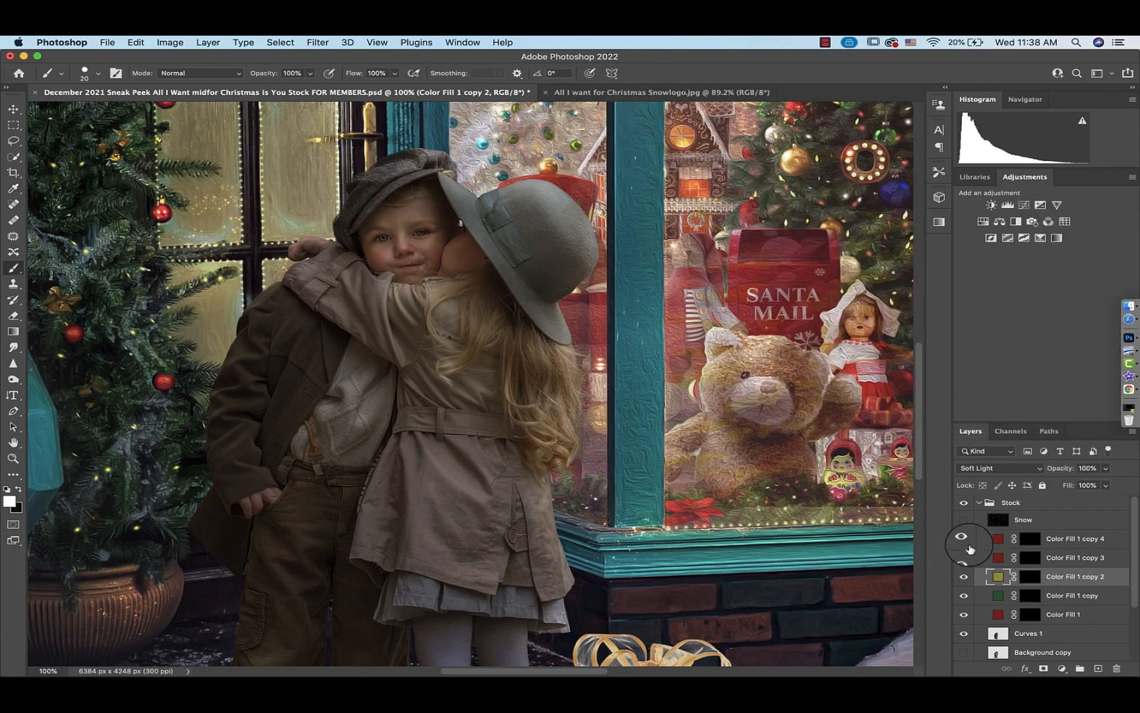
Compare the composite with the finished reference image in the other open document
{"action": "scroll", "coordinate": [605, 505], "scroll_direction": "down", "scroll_amount": 5}
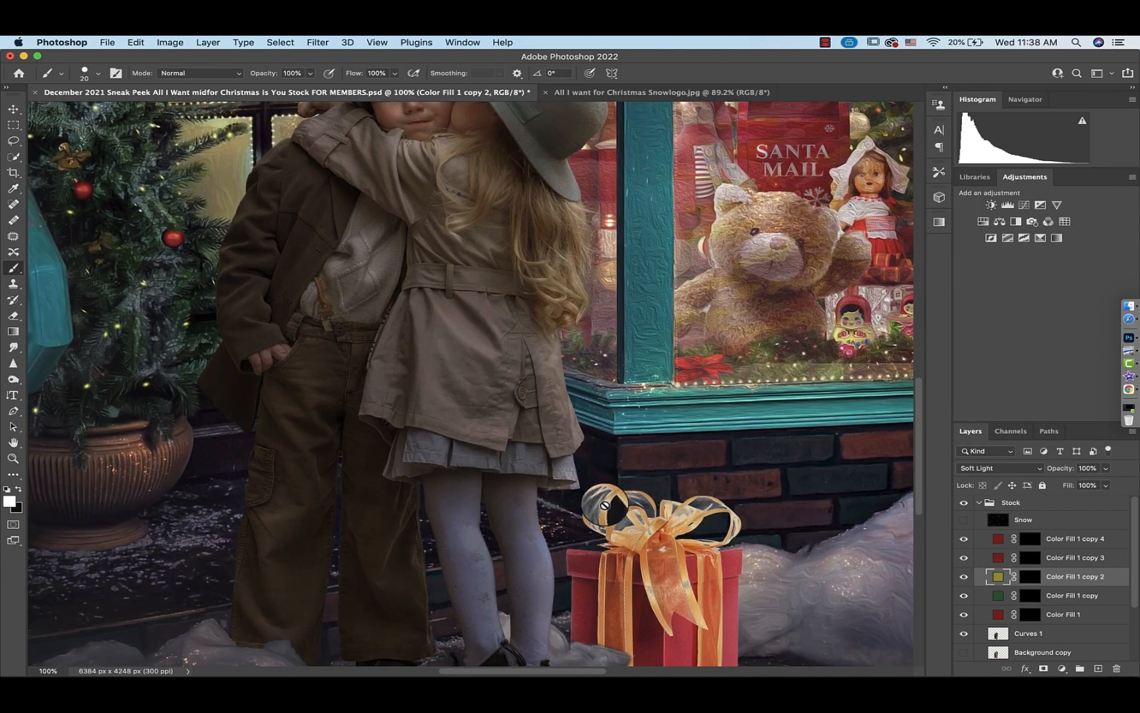
{"action": "scroll", "coordinate": [605, 505], "scroll_direction": "up", "scroll_amount": 5}
{"action": "scroll", "coordinate": [605, 505], "scroll_direction": "down", "scroll_amount": 3}
{"action": "scroll", "coordinate": [605, 505], "scroll_direction": "left", "scroll_amount": 2}
{"action": "scroll", "coordinate": [605, 505], "scroll_direction": "up", "scroll_amount": 3}
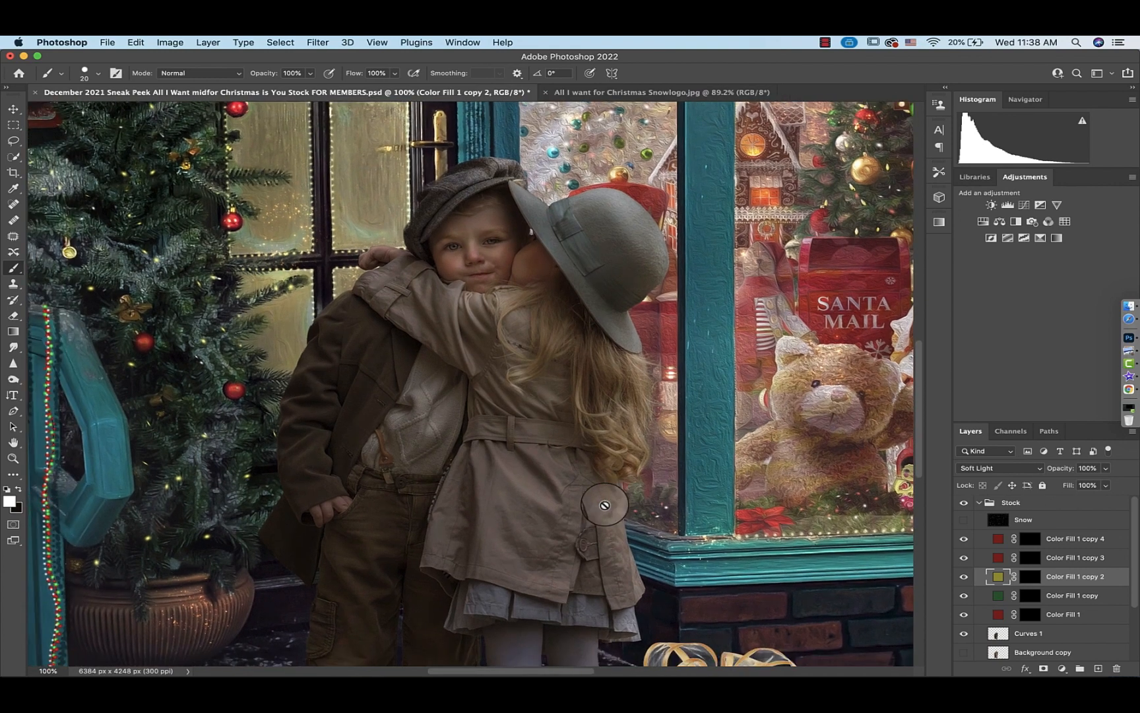
{"action": "scroll", "coordinate": [603, 503], "scroll_direction": "right", "scroll_amount": 2}
{"action": "scroll", "coordinate": [603, 503], "scroll_direction": "down", "scroll_amount": 1}
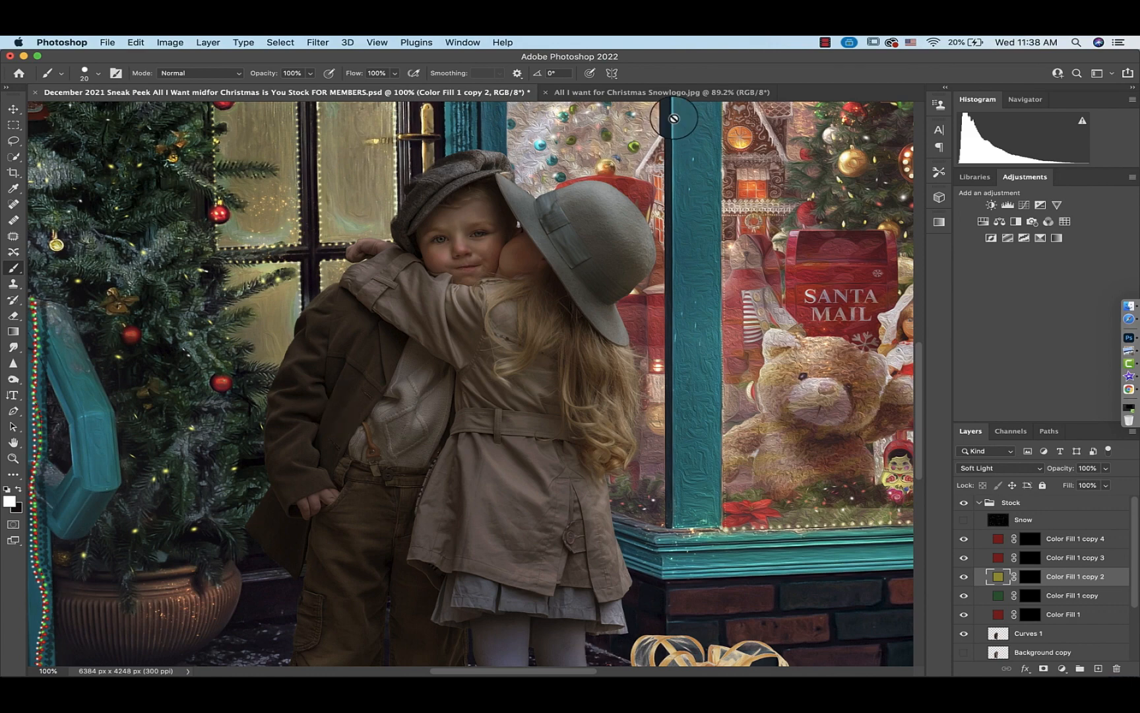
{"action": "left_click", "coordinate": [668, 92]}
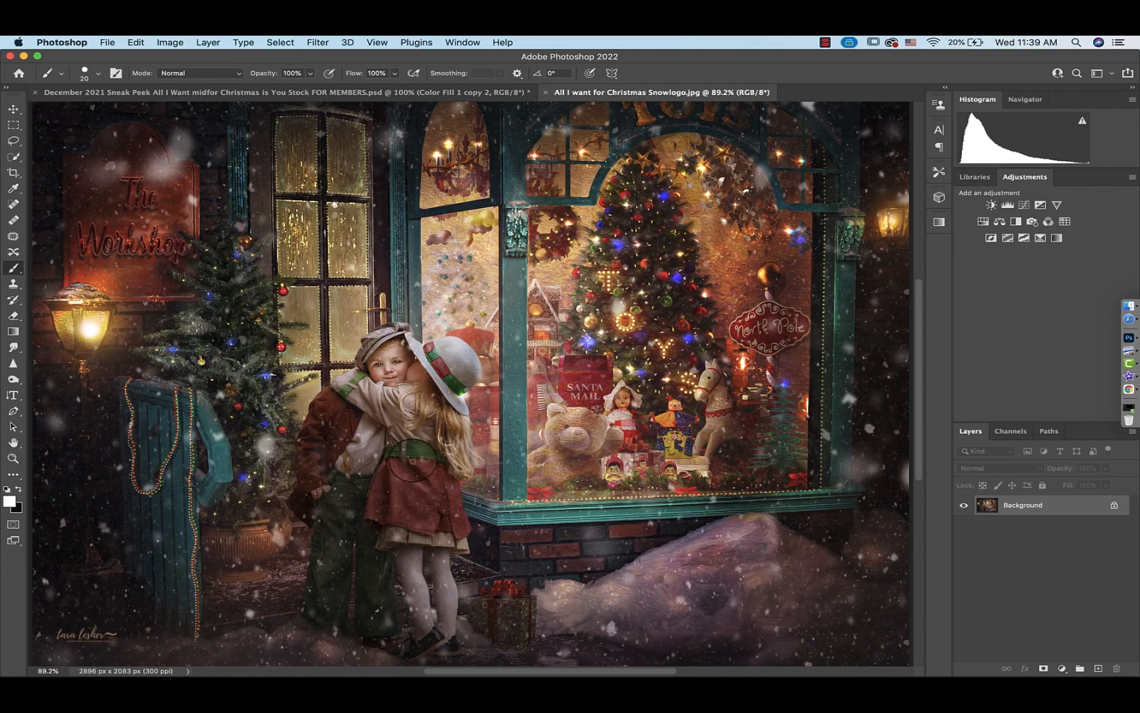
{"action": "left_click", "coordinate": [404, 93]}
Zoom in, set a smaller brush at 100% hardness, and paint the red fill's mask over the boy's coat collar and front
{"action": "scroll", "coordinate": [566, 453], "scroll_direction": "down", "scroll_amount": 3}
{"action": "scroll", "coordinate": [566, 453], "scroll_direction": "left", "scroll_amount": 4}
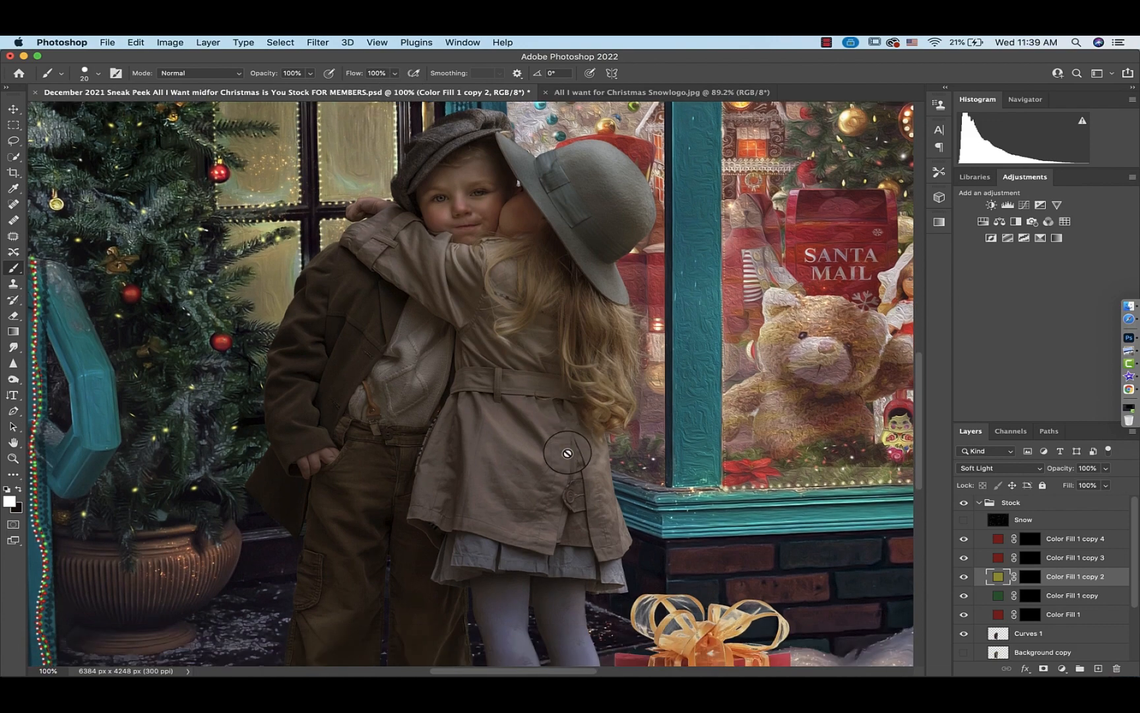
{"action": "key", "text": "alt+bracketleft"}
{"action": "key", "text": "alt+bracketleft"}
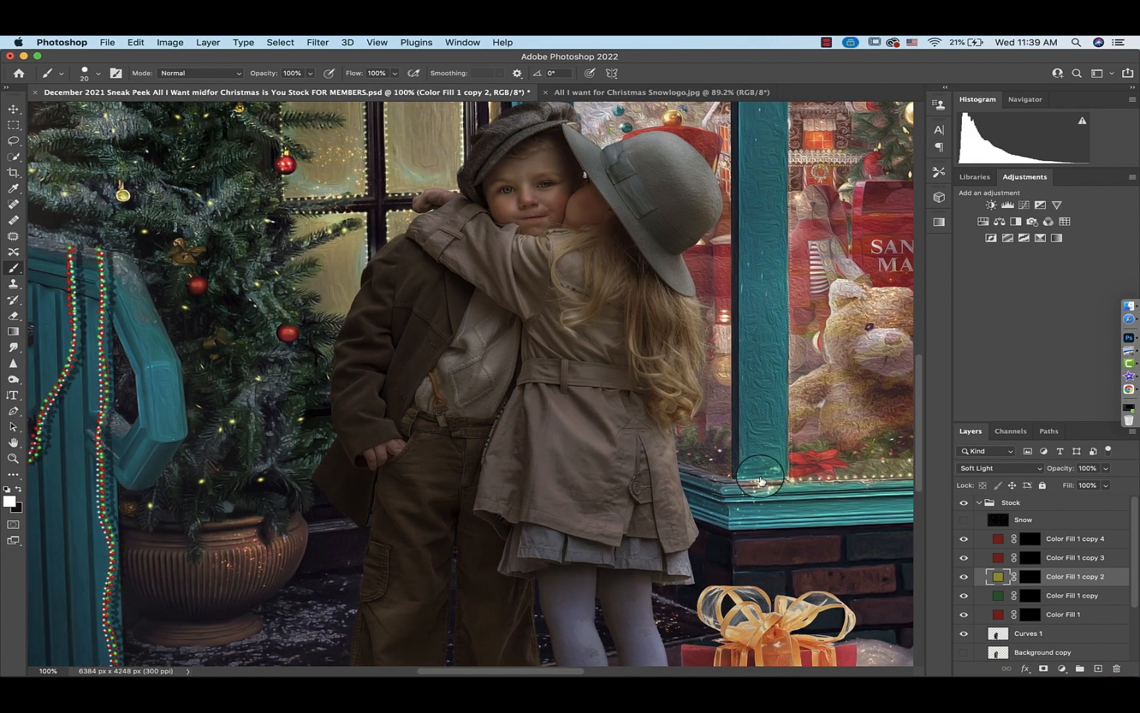
{"action": "key", "text": "super+equal"}
{"action": "key", "text": "super+equal"}
{"action": "scroll", "coordinate": [477, 335], "scroll_direction": "down", "scroll_amount": 1}
{"action": "scroll", "coordinate": [478, 335], "scroll_direction": "left", "scroll_amount": 3}
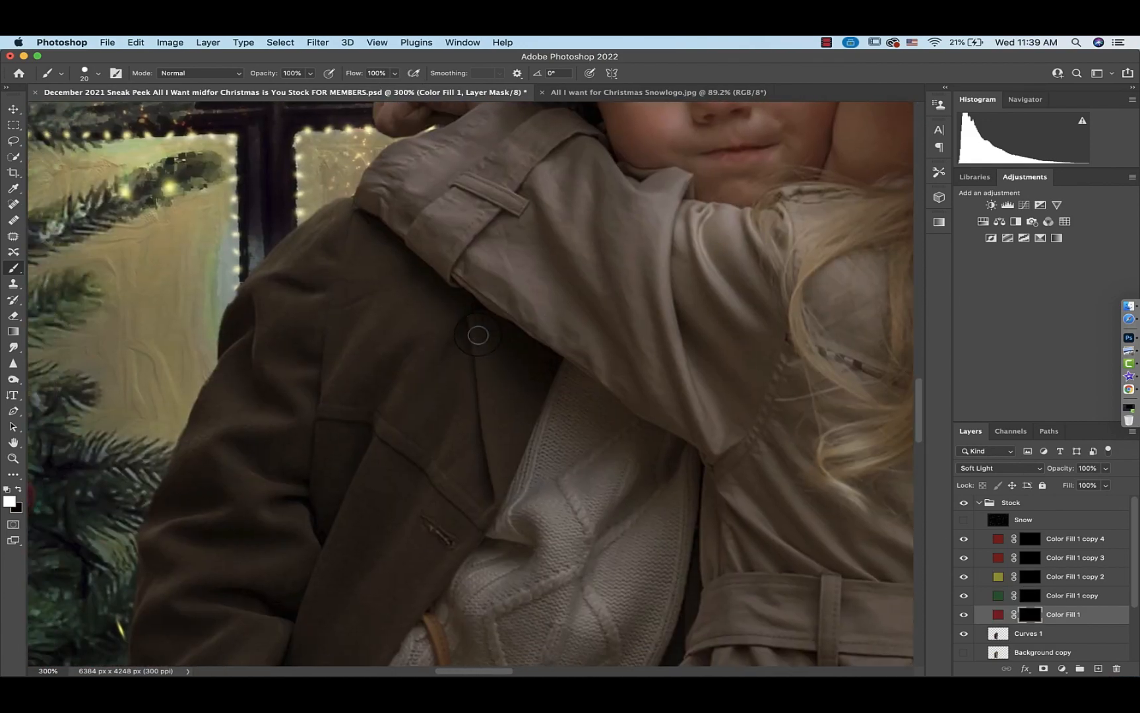
{"action": "left_click", "coordinate": [98, 74]}
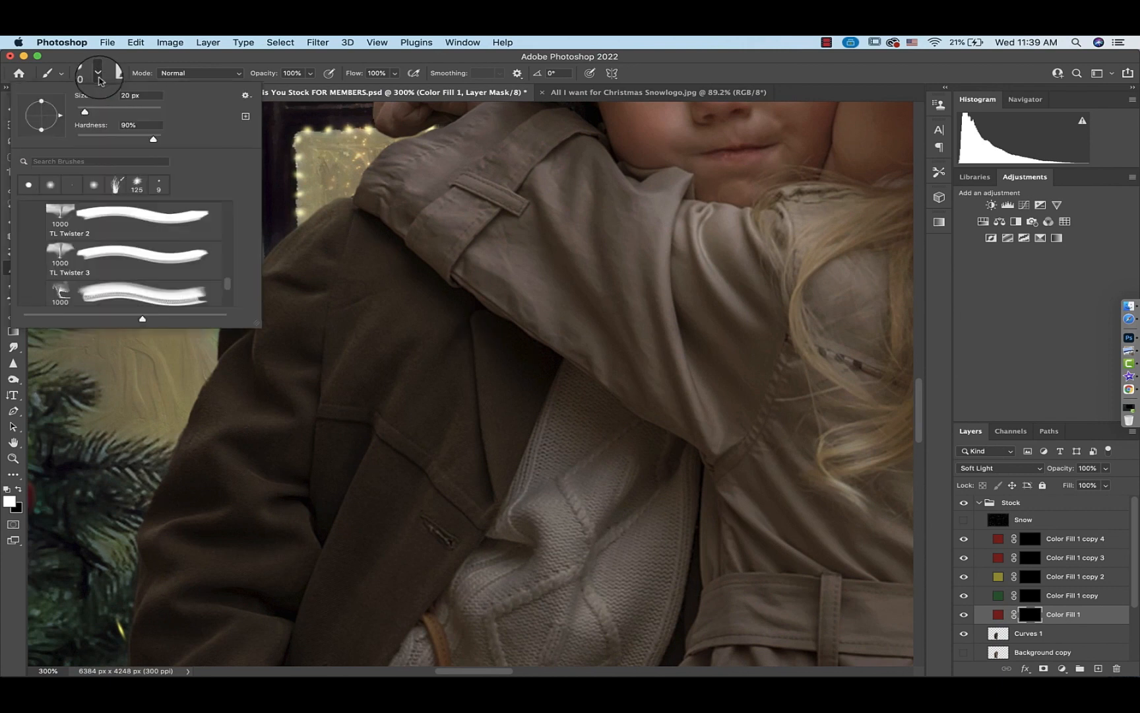
{"action": "left_click_drag", "start_coordinate": [154, 140], "coordinate": [171, 139]}
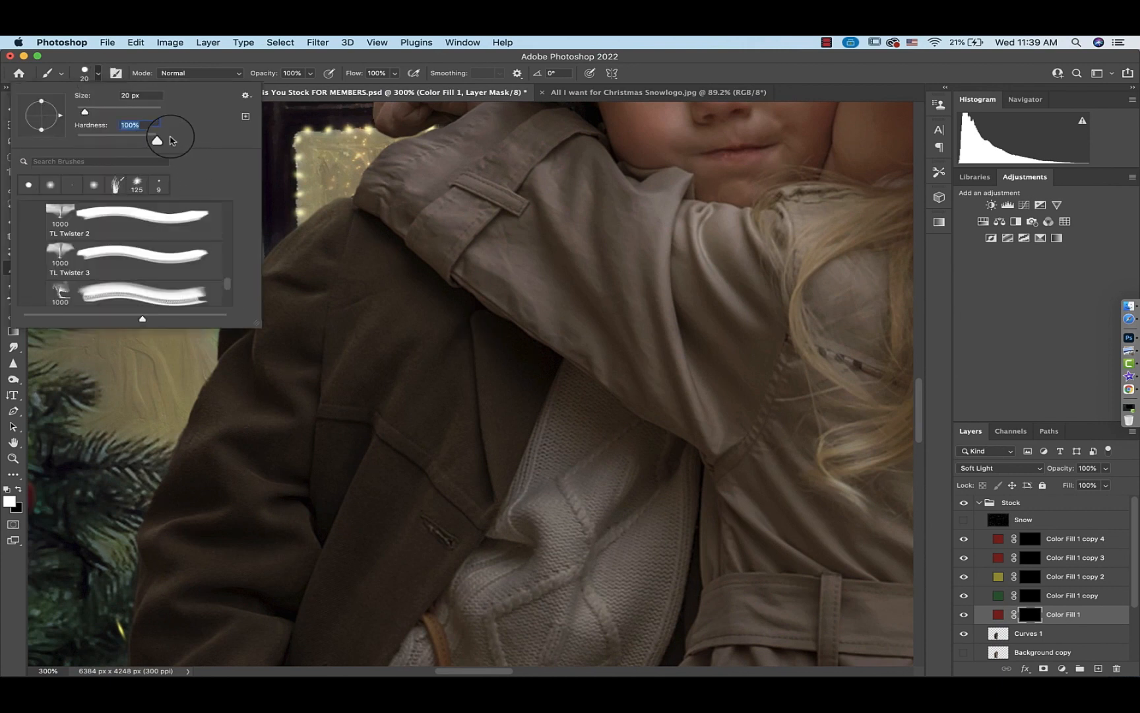
{"action": "left_click", "coordinate": [99, 76]}
{"action": "mouse_move", "coordinate": [550, 361]}
{"action": "left_mouse_down"}
{"action": "mouse_move", "coordinate": [499, 485]}
{"action": "mouse_move", "coordinate": [508, 425]}
{"action": "mouse_move", "coordinate": [538, 369]}
{"action": "left_mouse_up"}
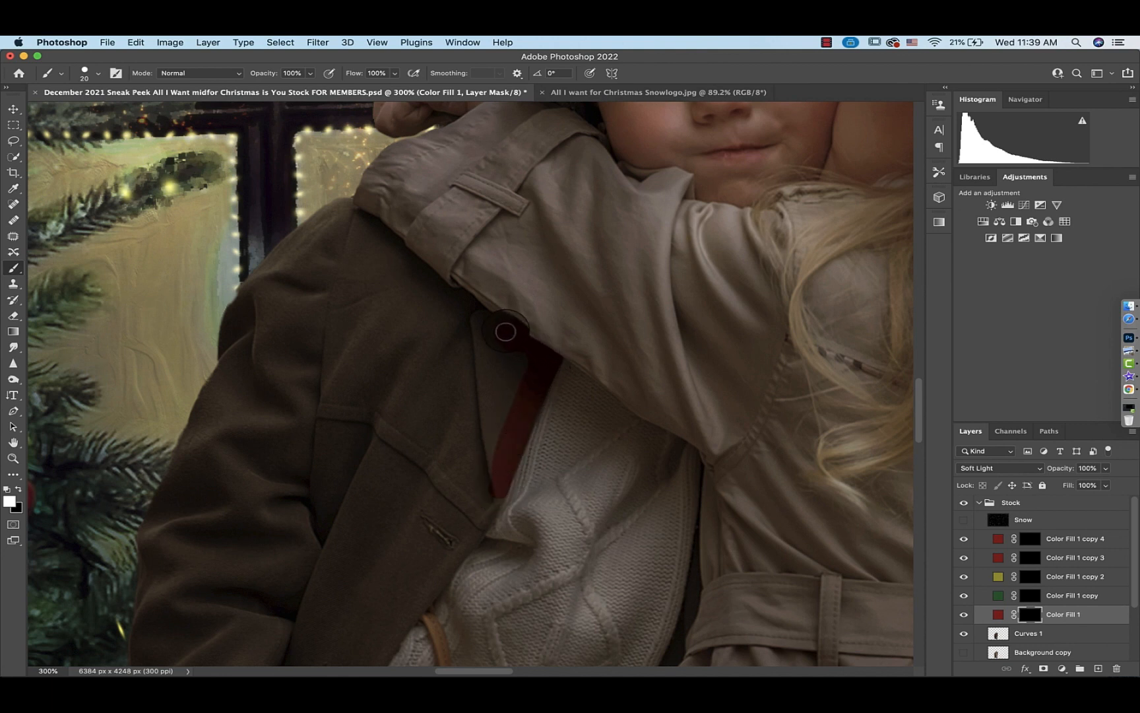
{"action": "mouse_move", "coordinate": [492, 327]}
{"action": "left_mouse_down"}
{"action": "mouse_move", "coordinate": [343, 209]}
{"action": "mouse_move", "coordinate": [247, 255]}
{"action": "mouse_move", "coordinate": [259, 294]}
{"action": "left_mouse_up"}
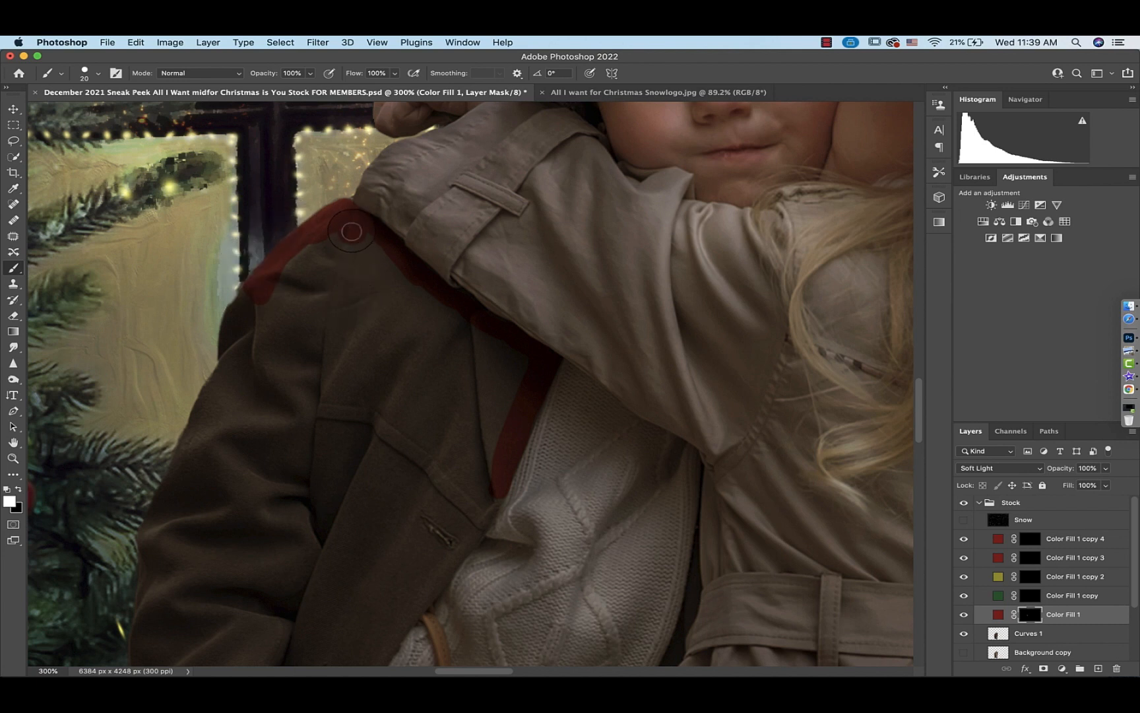
{"action": "mouse_move", "coordinate": [351, 232]}
{"action": "left_mouse_down"}
{"action": "mouse_move", "coordinate": [313, 250]}
{"action": "mouse_move", "coordinate": [255, 309]}
{"action": "mouse_move", "coordinate": [247, 298]}
{"action": "mouse_move", "coordinate": [231, 324]}
{"action": "mouse_move", "coordinate": [231, 373]}
{"action": "mouse_move", "coordinate": [243, 321]}
{"action": "mouse_move", "coordinate": [257, 375]}
{"action": "mouse_move", "coordinate": [256, 311]}
{"action": "mouse_move", "coordinate": [283, 350]}
{"action": "mouse_move", "coordinate": [275, 313]}
{"action": "mouse_move", "coordinate": [299, 333]}
{"action": "mouse_move", "coordinate": [293, 307]}
{"action": "mouse_move", "coordinate": [354, 248]}
{"action": "mouse_move", "coordinate": [506, 353]}
{"action": "mouse_move", "coordinate": [509, 378]}
{"action": "mouse_move", "coordinate": [478, 490]}
{"action": "mouse_move", "coordinate": [479, 375]}
{"action": "mouse_move", "coordinate": [358, 280]}
{"action": "mouse_move", "coordinate": [430, 401]}
{"action": "mouse_move", "coordinate": [334, 294]}
{"action": "mouse_move", "coordinate": [340, 381]}
{"action": "mouse_move", "coordinate": [311, 425]}
{"action": "mouse_move", "coordinate": [364, 391]}
{"action": "mouse_move", "coordinate": [395, 452]}
{"action": "mouse_move", "coordinate": [443, 360]}
{"action": "mouse_move", "coordinate": [462, 408]}
{"action": "mouse_move", "coordinate": [460, 455]}
{"action": "mouse_move", "coordinate": [443, 473]}
{"action": "left_mouse_up"}
Continue painting the red fill's mask to tint the boy's coat front and sleeve red
{"action": "scroll", "coordinate": [422, 505], "scroll_direction": "down", "scroll_amount": 10}
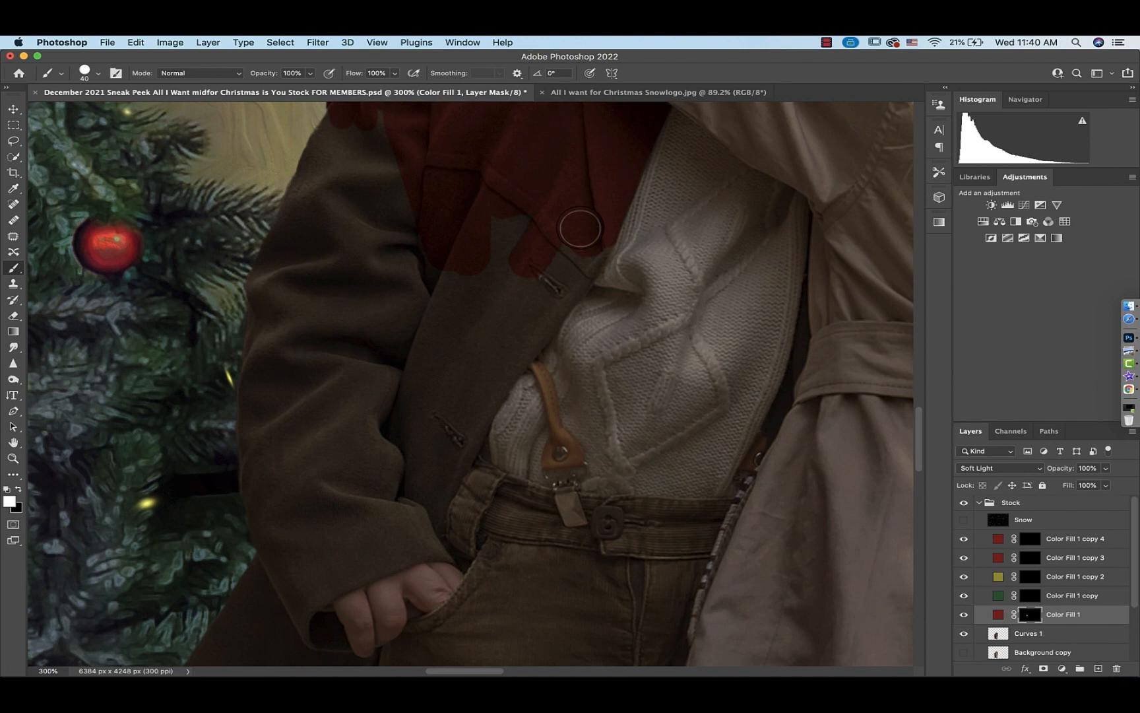
{"action": "left_click_drag", "start_coordinate": [588, 242], "coordinate": [441, 473]}
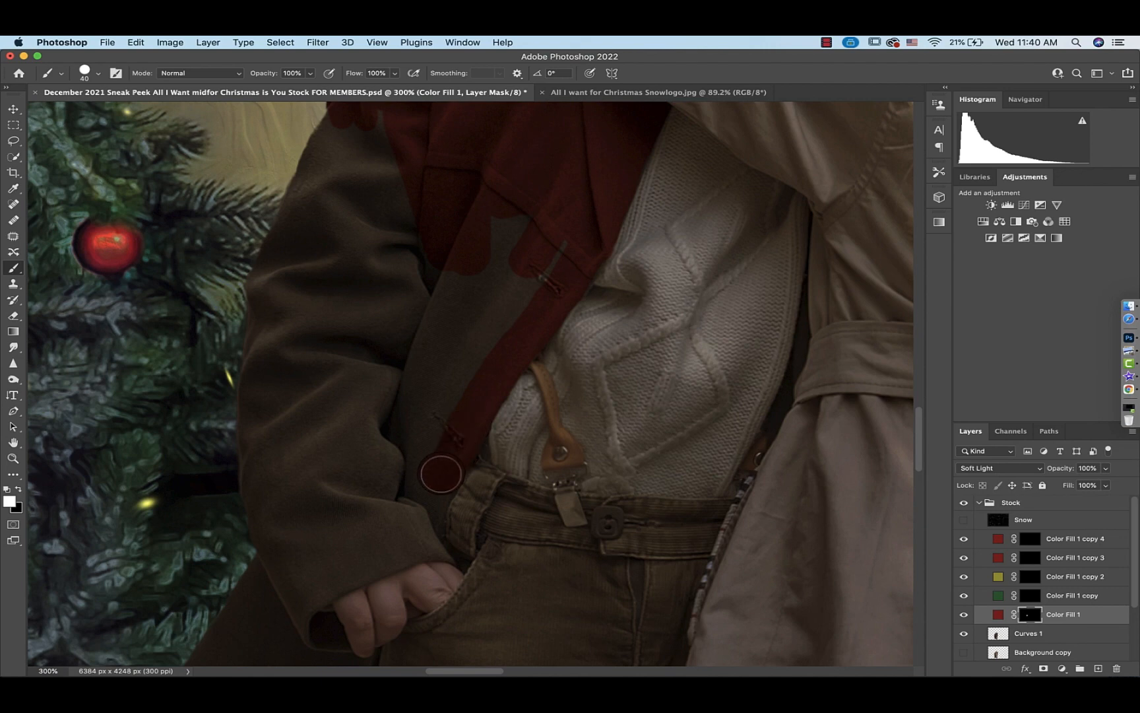
{"action": "scroll", "coordinate": [429, 494], "scroll_direction": "right", "scroll_amount": 10}
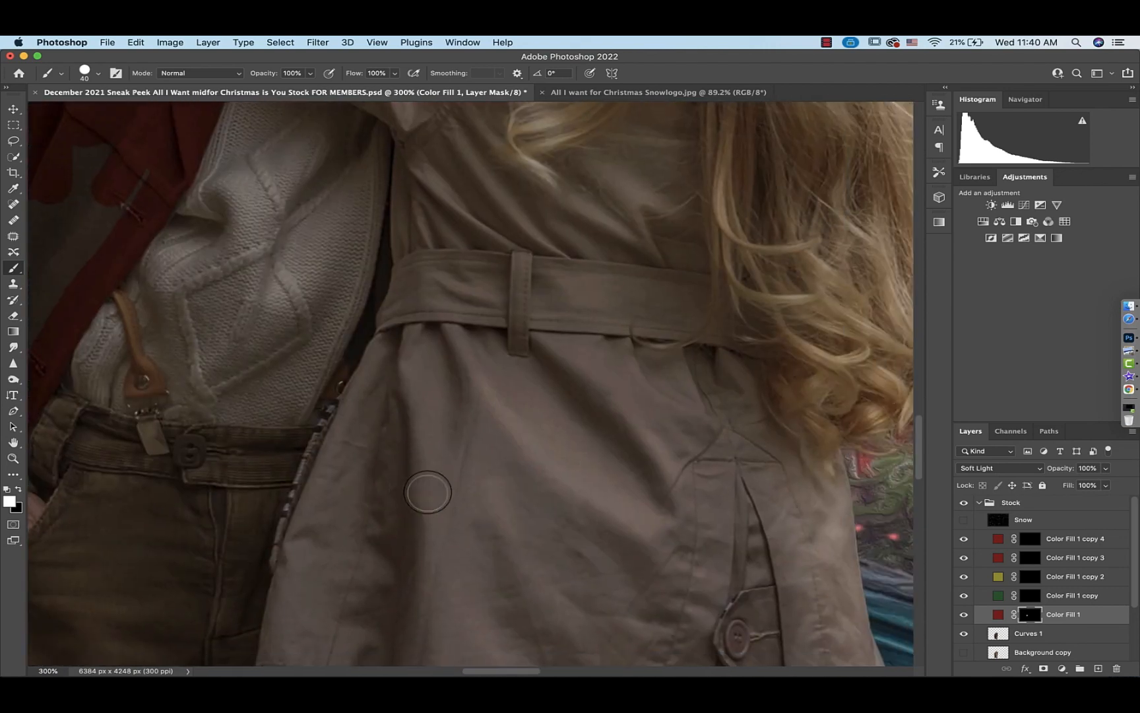
{"action": "scroll", "coordinate": [654, 546], "scroll_direction": "left", "scroll_amount": 10}
{"action": "scroll", "coordinate": [654, 546], "scroll_direction": "up", "scroll_amount": 5}
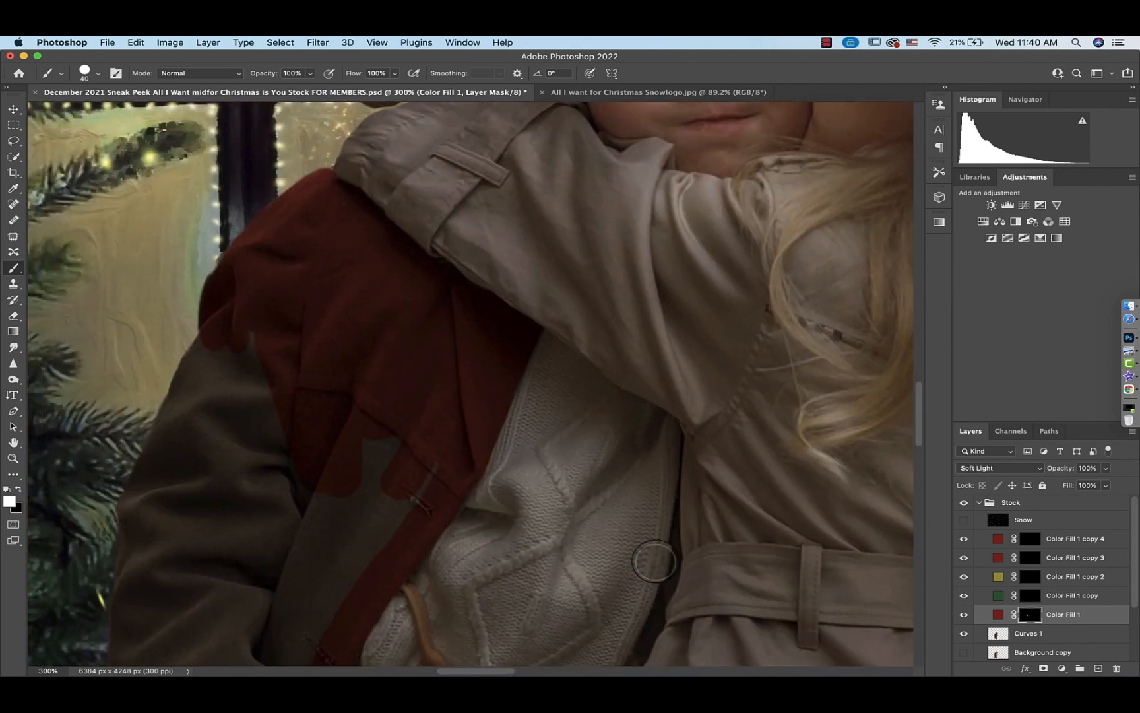
{"action": "scroll", "coordinate": [546, 487], "scroll_direction": "down", "scroll_amount": 5}
{"action": "mouse_move", "coordinate": [491, 193]}
{"action": "left_mouse_down"}
{"action": "mouse_move", "coordinate": [407, 270]}
{"action": "mouse_move", "coordinate": [316, 396]}
{"action": "left_mouse_up"}
{"action": "scroll", "coordinate": [331, 229], "scroll_direction": "up", "scroll_amount": 3}
{"action": "mouse_move", "coordinate": [331, 229]}
{"action": "left_mouse_down"}
{"action": "mouse_move", "coordinate": [273, 273]}
{"action": "mouse_move", "coordinate": [218, 398]}
{"action": "mouse_move", "coordinate": [213, 501]}
{"action": "left_mouse_up"}
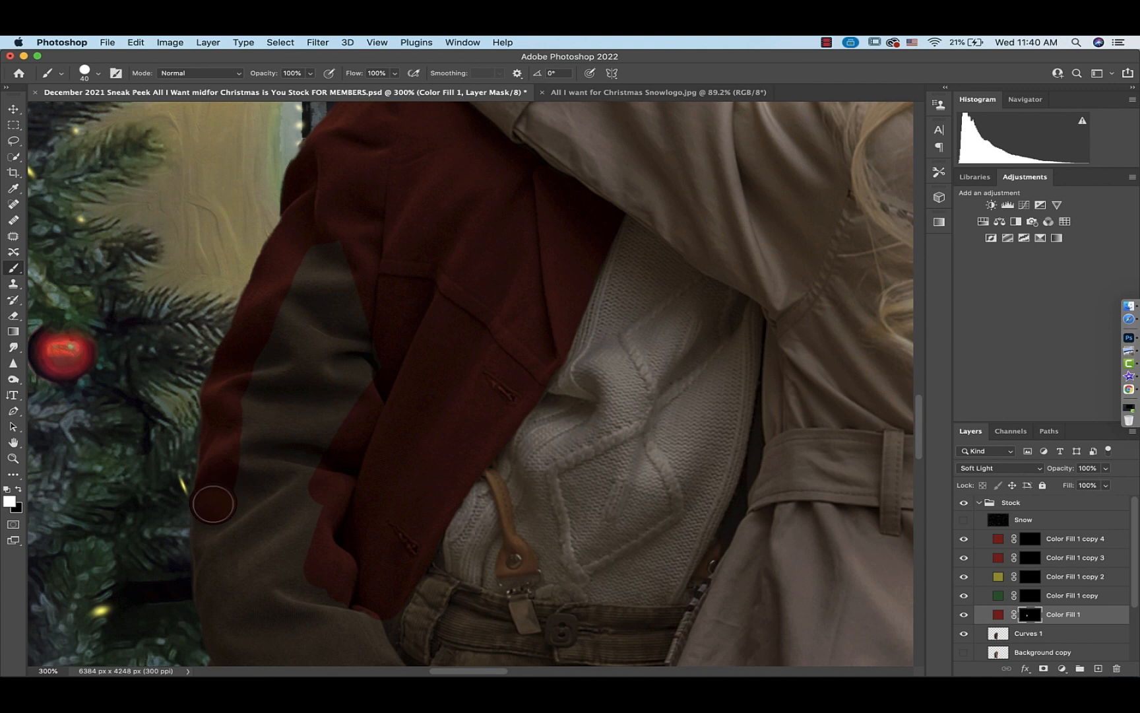
{"action": "scroll", "coordinate": [214, 501], "scroll_direction": "down", "scroll_amount": 3}
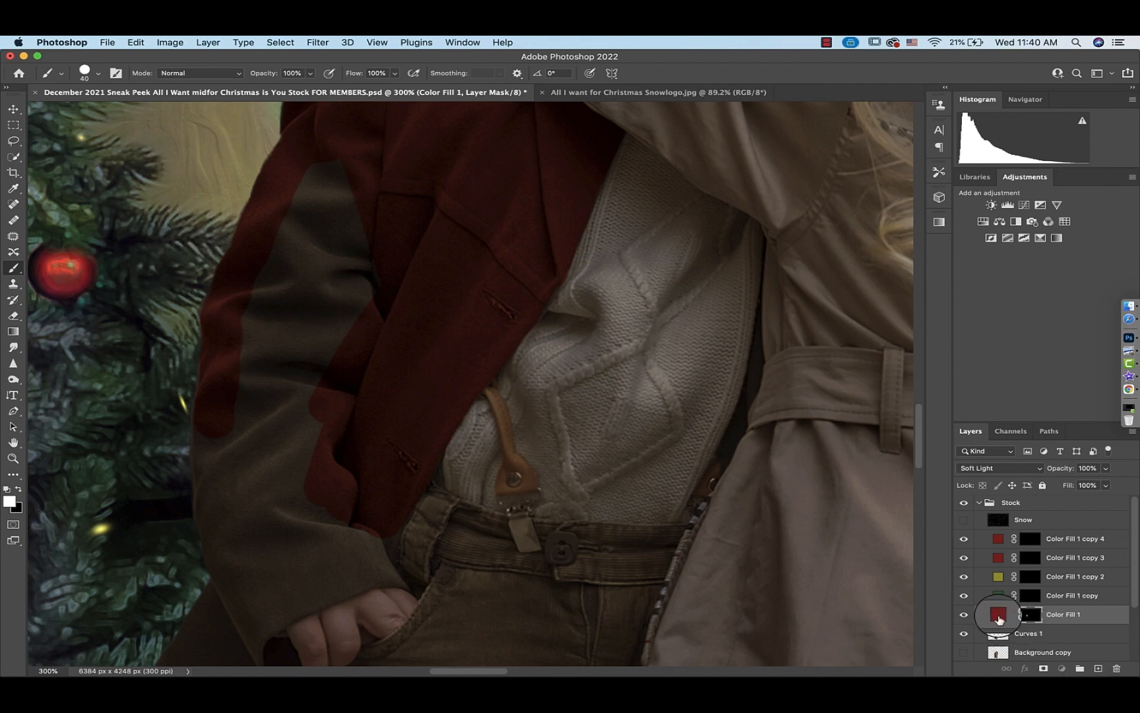
Clip the red fill layer to the layer below and reselect its mask
{"action": "left_click", "coordinate": [999, 618]}
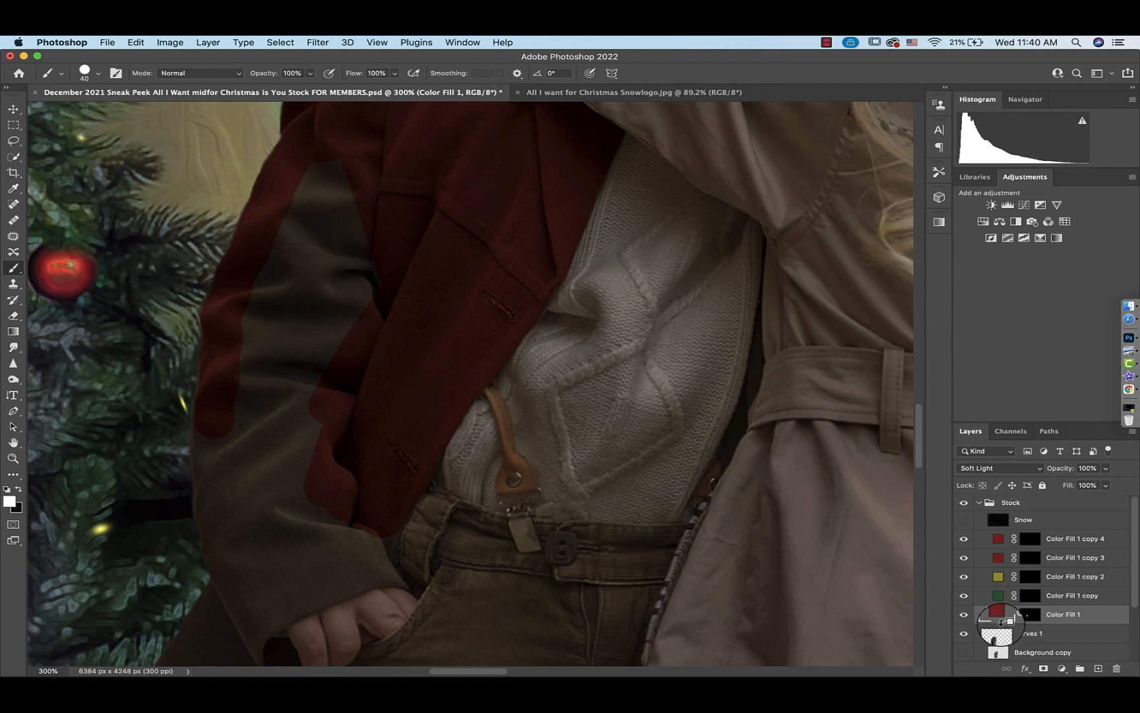
{"action": "left_click", "coordinate": [1001, 621], "text": "alt"}
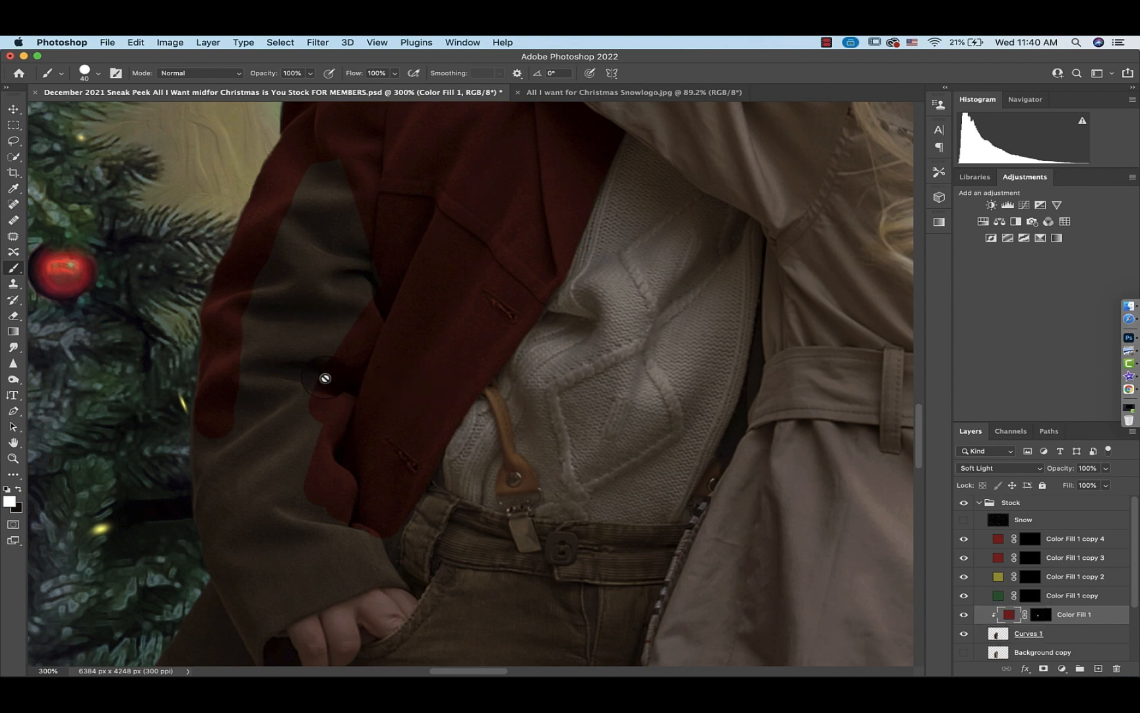
{"action": "left_click", "coordinate": [1040, 614]}
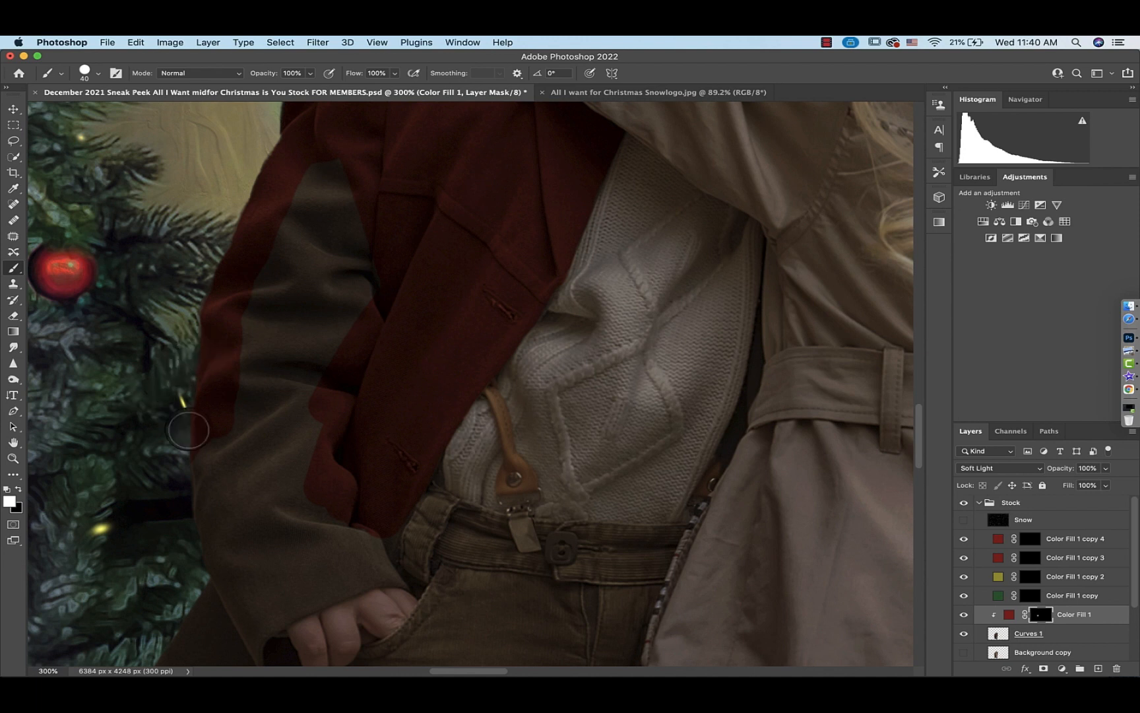
Paint the remaining coat sleeve and front red on the mask, undoing a stray dab
{"action": "mouse_move", "coordinate": [182, 439]}
{"action": "left_mouse_down"}
{"action": "mouse_move", "coordinate": [151, 443]}
{"action": "mouse_move", "coordinate": [204, 530]}
{"action": "left_mouse_up"}
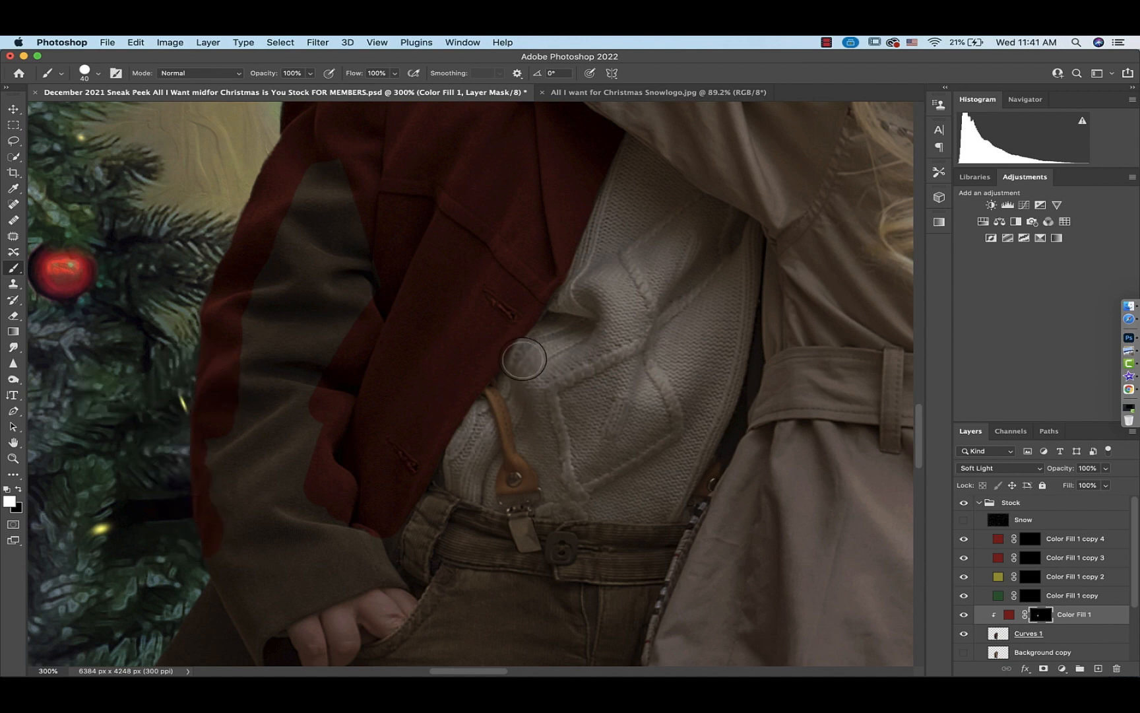
{"action": "left_click", "coordinate": [522, 358]}
{"action": "key", "text": "super+z"}
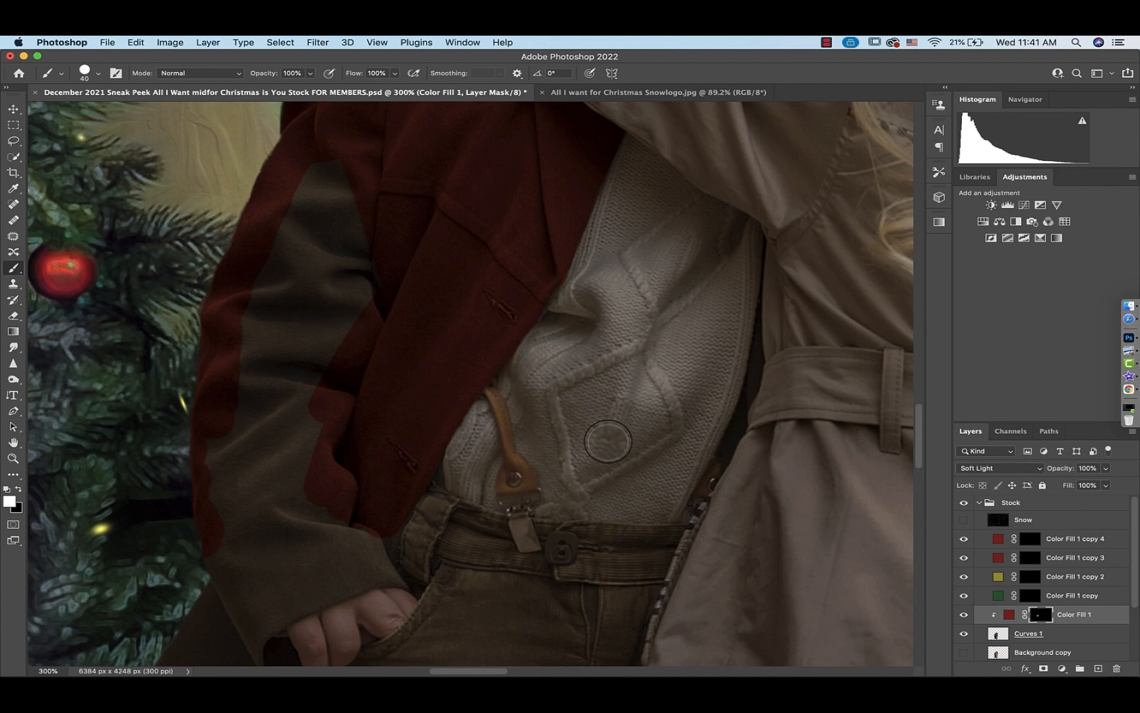
{"action": "scroll", "coordinate": [607, 441], "scroll_direction": "left", "scroll_amount": 5}
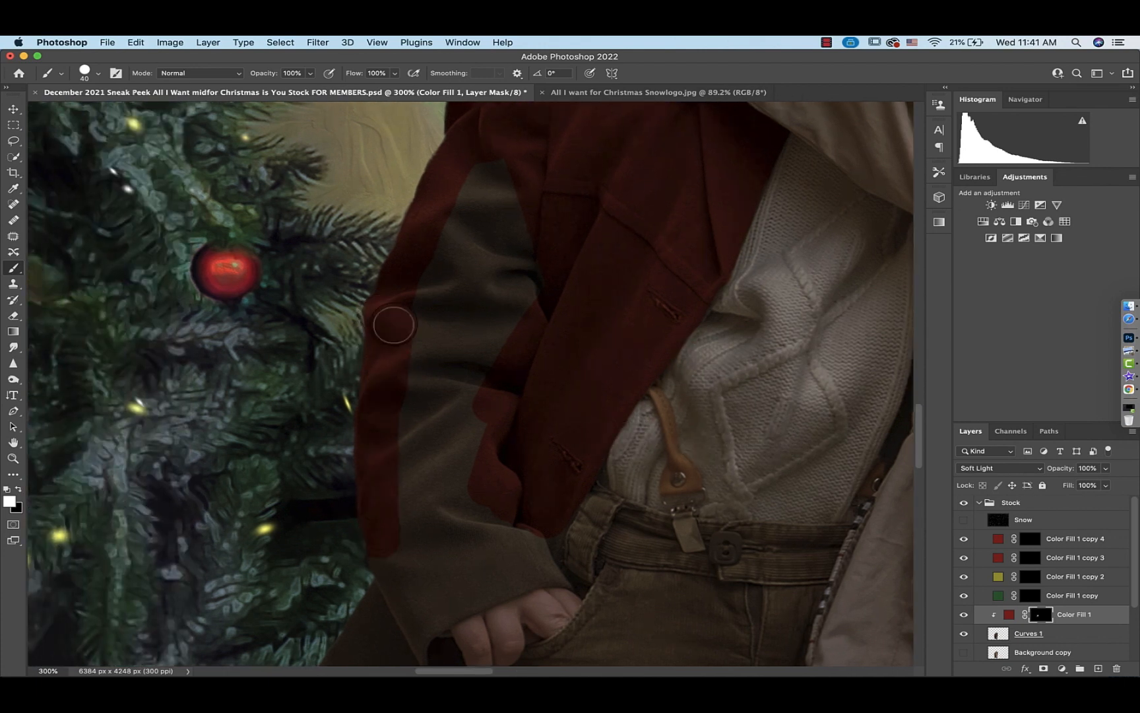
{"action": "mouse_move", "coordinate": [394, 325]}
{"action": "left_mouse_down"}
{"action": "mouse_move", "coordinate": [465, 193]}
{"action": "mouse_move", "coordinate": [462, 136]}
{"action": "mouse_move", "coordinate": [433, 171]}
{"action": "mouse_move", "coordinate": [384, 295]}
{"action": "mouse_move", "coordinate": [468, 185]}
{"action": "mouse_move", "coordinate": [492, 215]}
{"action": "left_mouse_up"}
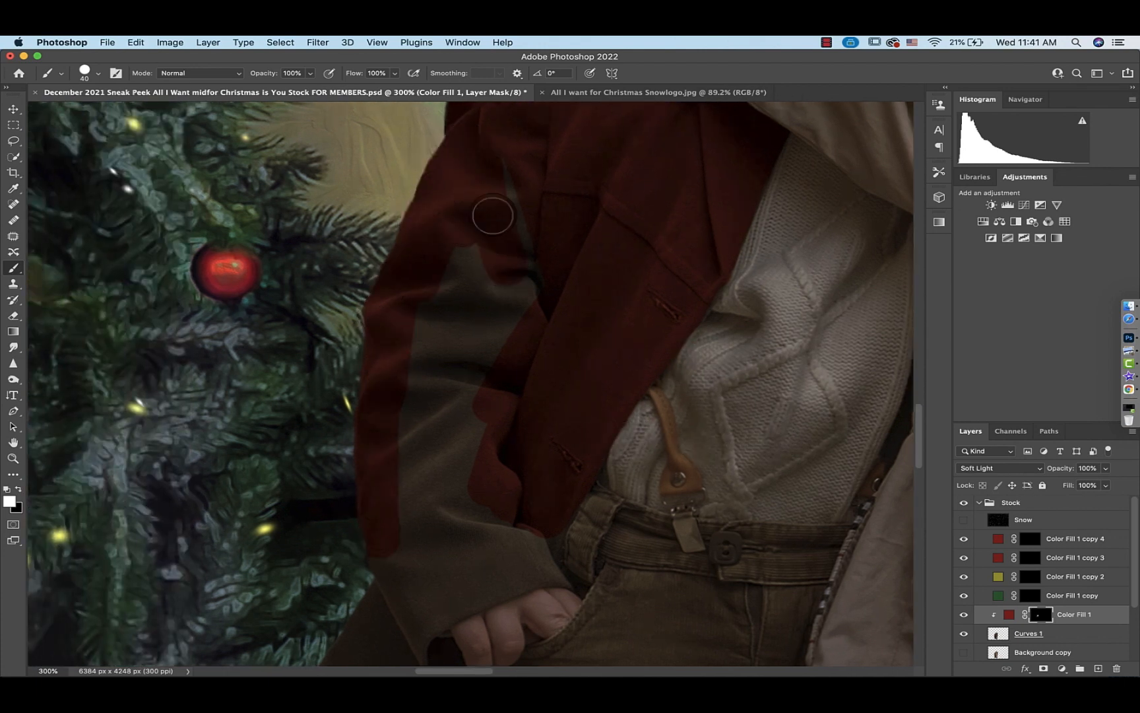
{"action": "mouse_move", "coordinate": [509, 273]}
{"action": "left_mouse_down"}
{"action": "mouse_move", "coordinate": [405, 305]}
{"action": "mouse_move", "coordinate": [458, 458]}
{"action": "left_mouse_up"}
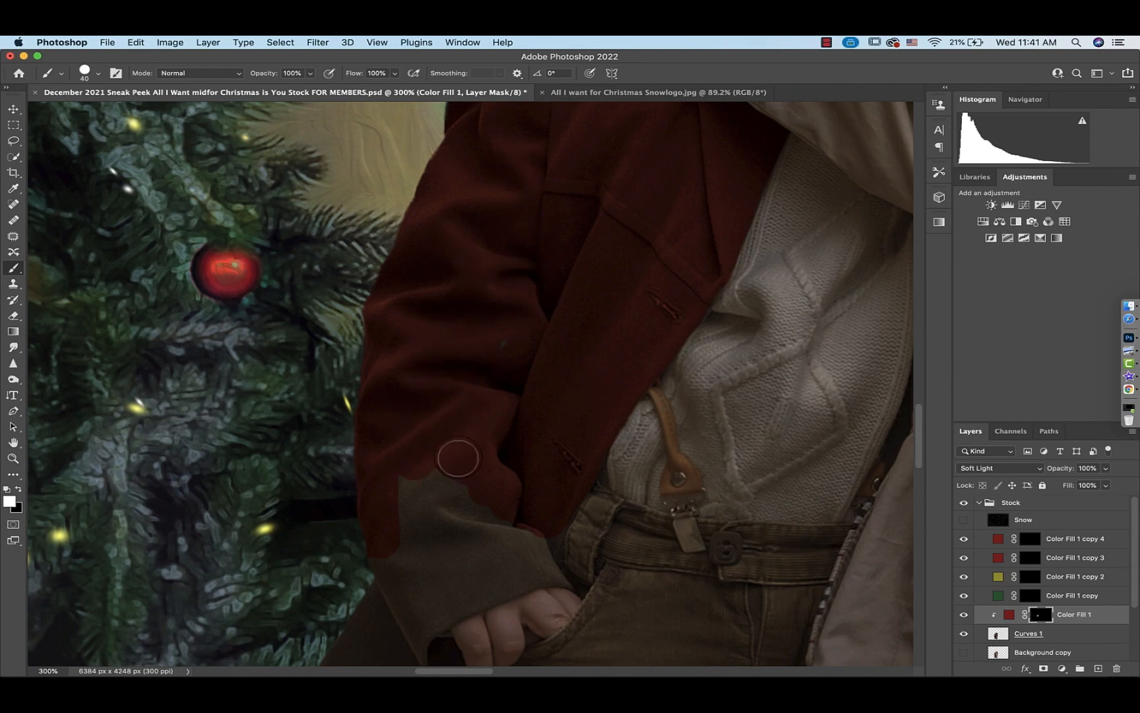
{"action": "scroll", "coordinate": [458, 458], "scroll_direction": "down", "scroll_amount": 5}
{"action": "mouse_move", "coordinate": [440, 173]}
{"action": "left_mouse_down"}
{"action": "mouse_move", "coordinate": [407, 236]}
{"action": "mouse_move", "coordinate": [433, 171]}
{"action": "mouse_move", "coordinate": [525, 236]}
{"action": "mouse_move", "coordinate": [535, 240]}
{"action": "mouse_move", "coordinate": [538, 216]}
{"action": "mouse_move", "coordinate": [568, 273]}
{"action": "mouse_move", "coordinate": [460, 300]}
{"action": "mouse_move", "coordinate": [426, 351]}
{"action": "mouse_move", "coordinate": [465, 362]}
{"action": "mouse_move", "coordinate": [449, 330]}
{"action": "mouse_move", "coordinate": [453, 357]}
{"action": "mouse_move", "coordinate": [440, 362]}
{"action": "mouse_move", "coordinate": [457, 361]}
{"action": "mouse_move", "coordinate": [418, 362]}
{"action": "mouse_move", "coordinate": [414, 306]}
{"action": "mouse_move", "coordinate": [536, 249]}
{"action": "mouse_move", "coordinate": [462, 229]}
{"action": "mouse_move", "coordinate": [328, 357]}
{"action": "mouse_move", "coordinate": [346, 427]}
{"action": "mouse_move", "coordinate": [363, 406]}
{"action": "mouse_move", "coordinate": [449, 387]}
{"action": "mouse_move", "coordinate": [445, 494]}
{"action": "left_mouse_up"}
Refine the red mask around the coat cuff near the boy's hand with a smaller brush at higher zoom
{"action": "key", "text": "bracketright"}
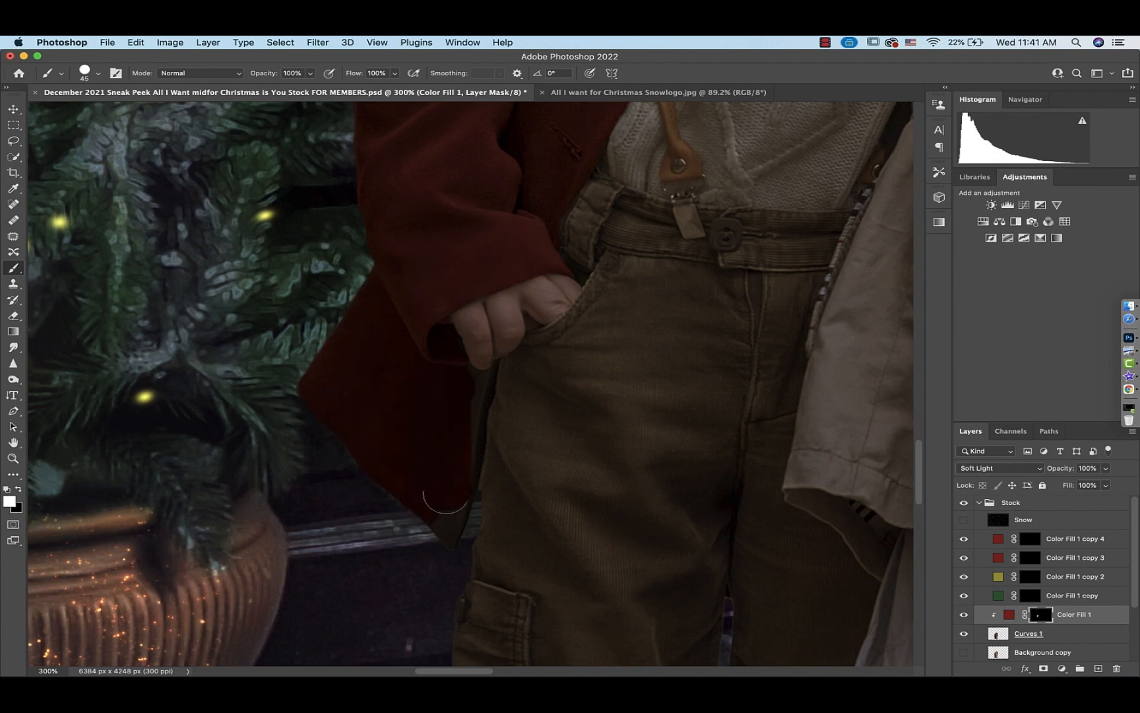
{"action": "key", "text": "bracketleft"}
{"action": "key", "text": "bracketleft"}
{"action": "key", "text": "bracketleft"}
{"action": "key", "text": "bracketleft"}
{"action": "key", "text": "super+equal"}
{"action": "key", "text": "super+equal"}
{"action": "mouse_move", "coordinate": [498, 370]}
{"action": "left_mouse_down"}
{"action": "mouse_move", "coordinate": [458, 566]}
{"action": "mouse_move", "coordinate": [503, 367]}
{"action": "left_mouse_up"}
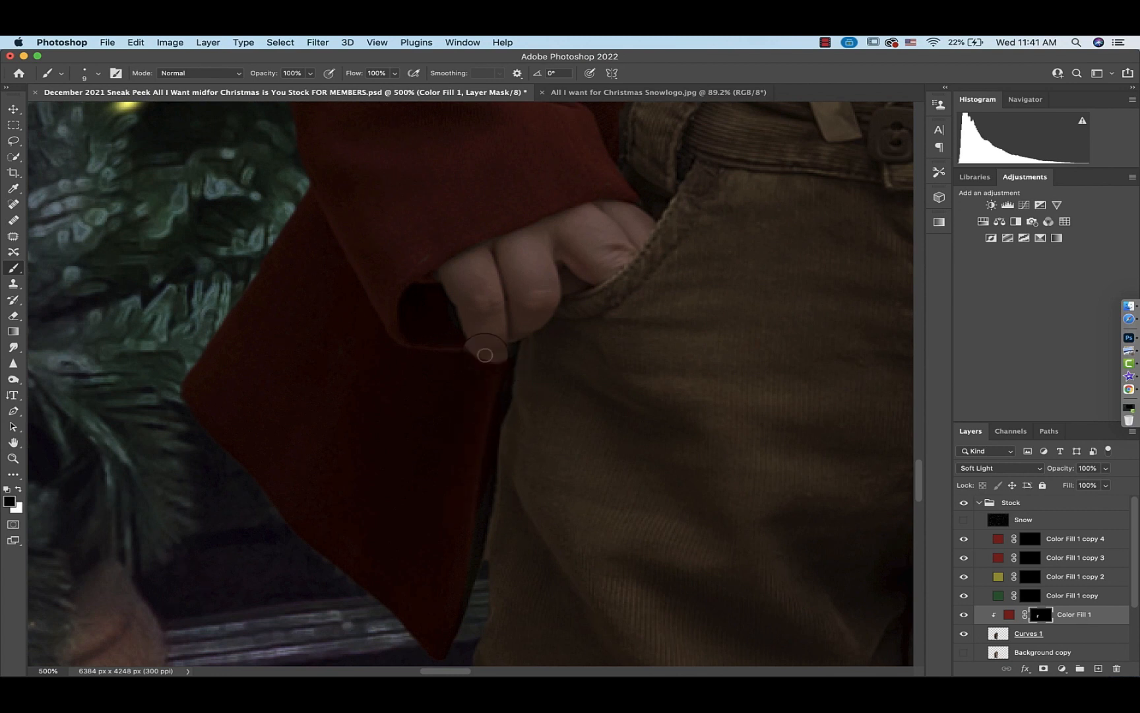
{"action": "key", "text": "x"}
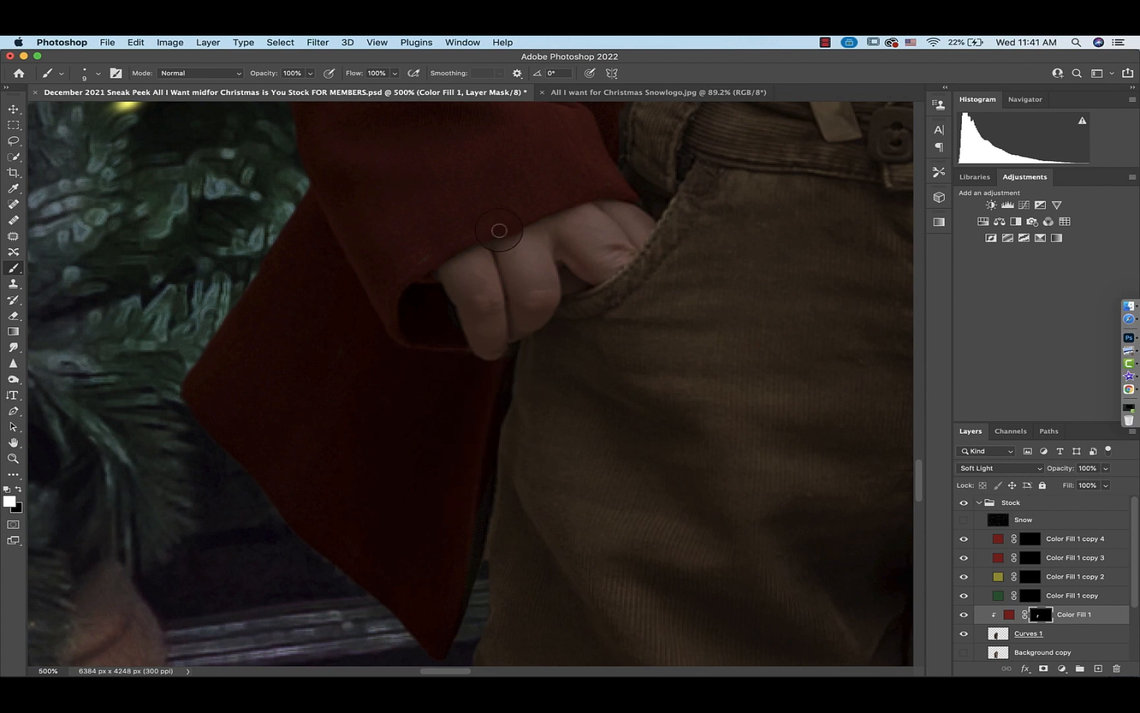
{"action": "scroll", "coordinate": [548, 217], "scroll_direction": "up", "scroll_amount": 1}
{"action": "scroll", "coordinate": [548, 218], "scroll_direction": "right", "scroll_amount": 1}
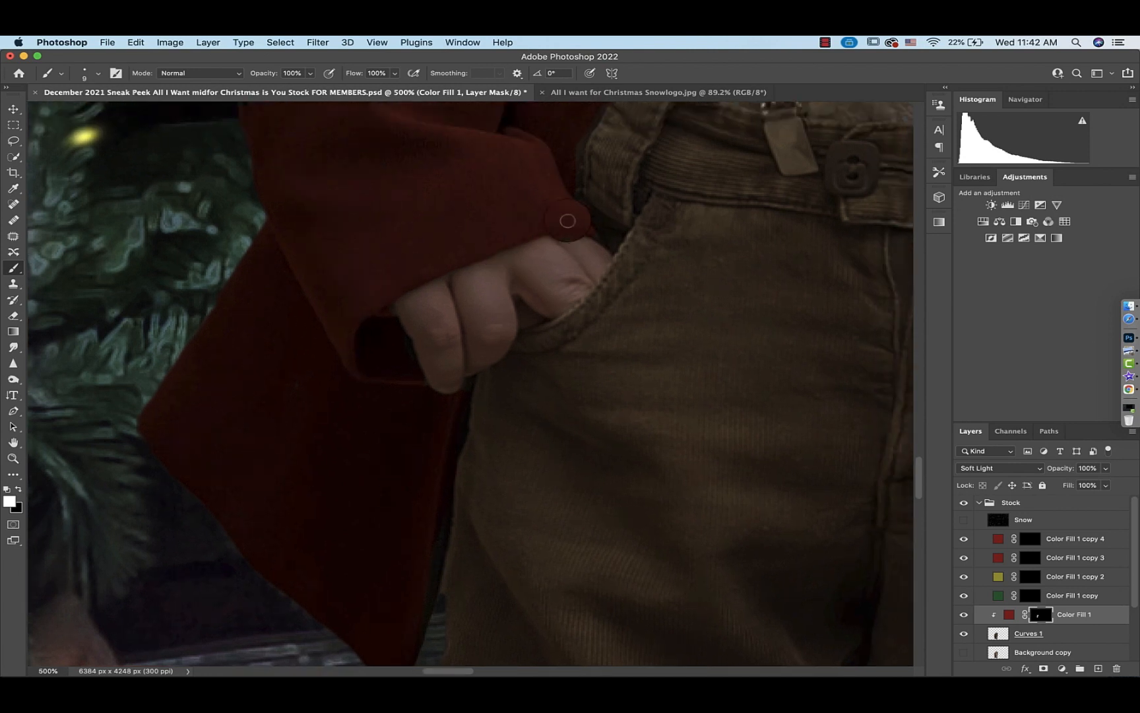
{"action": "key", "text": "x"}
{"action": "scroll", "coordinate": [560, 251], "scroll_direction": "up", "scroll_amount": 5}
{"action": "scroll", "coordinate": [561, 251], "scroll_direction": "right", "scroll_amount": 3}
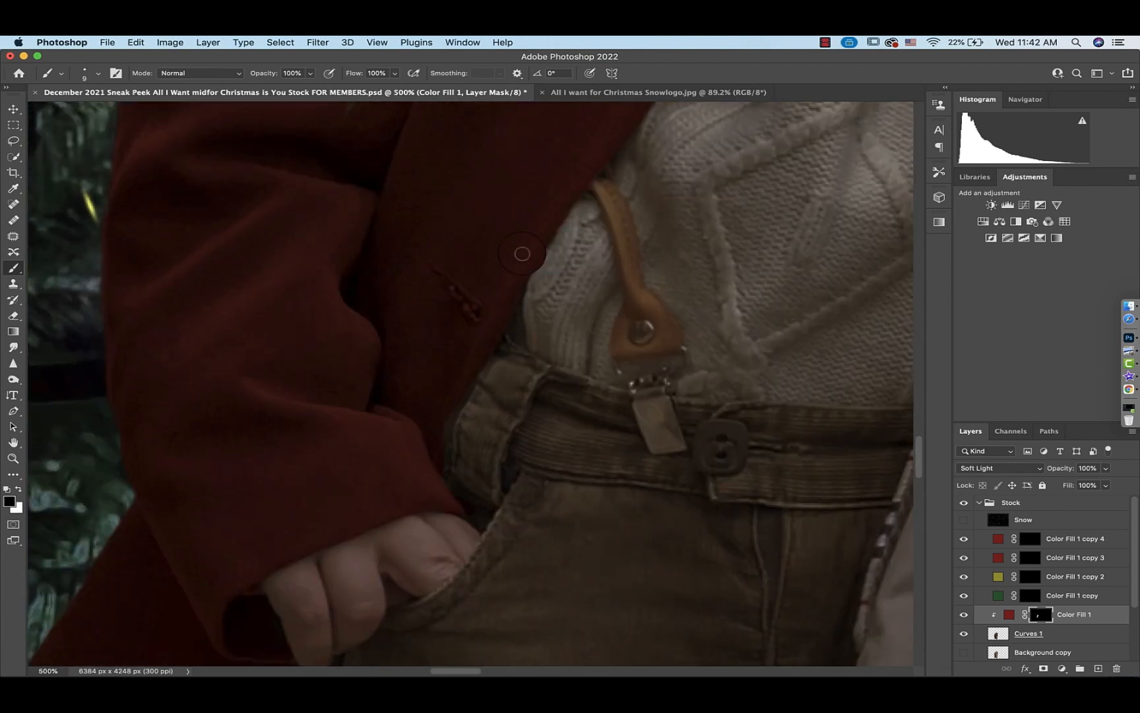
{"action": "key", "text": "x"}
Set the brush opacity to 62% and paint black over the coat button to reduce its red tint
{"action": "left_click", "coordinate": [310, 73]}
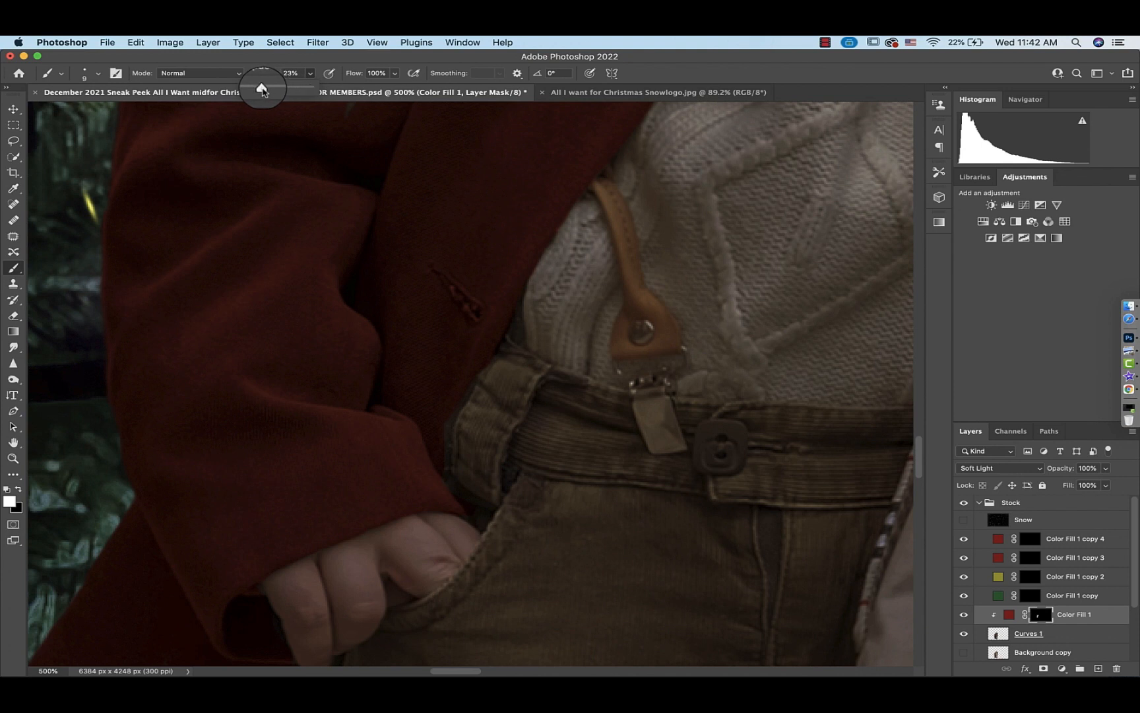
{"action": "key", "text": "x"}
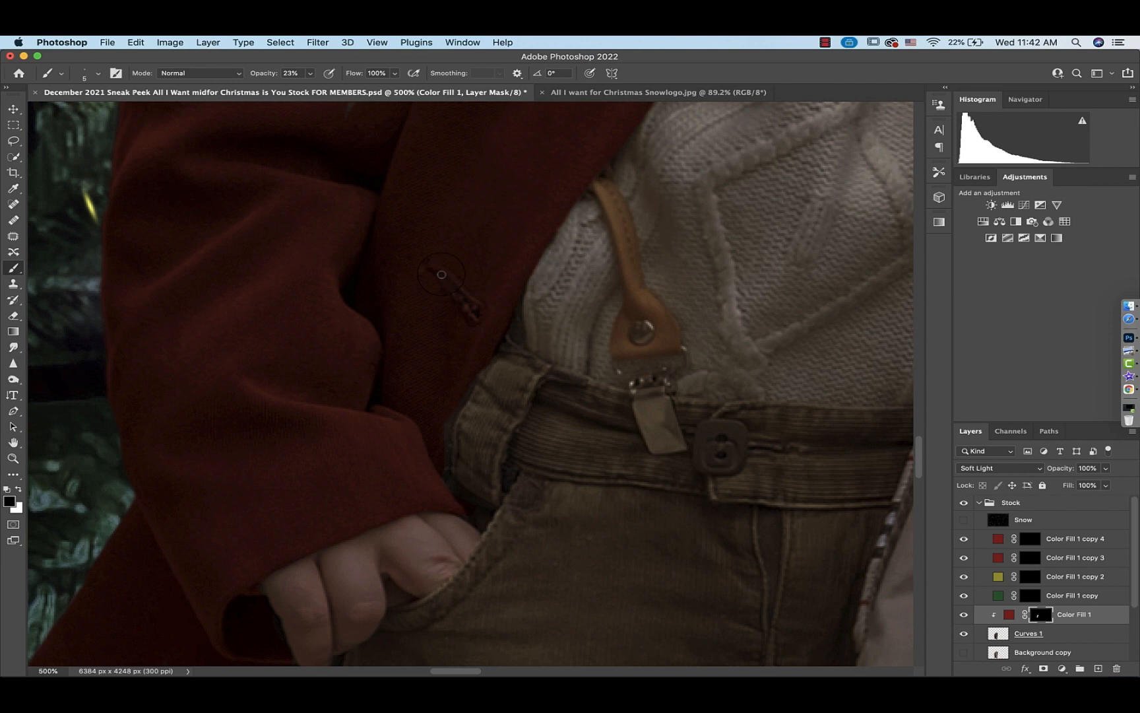
{"action": "left_click", "coordinate": [310, 73]}
{"action": "left_click_drag", "start_coordinate": [309, 87], "coordinate": [335, 87]}
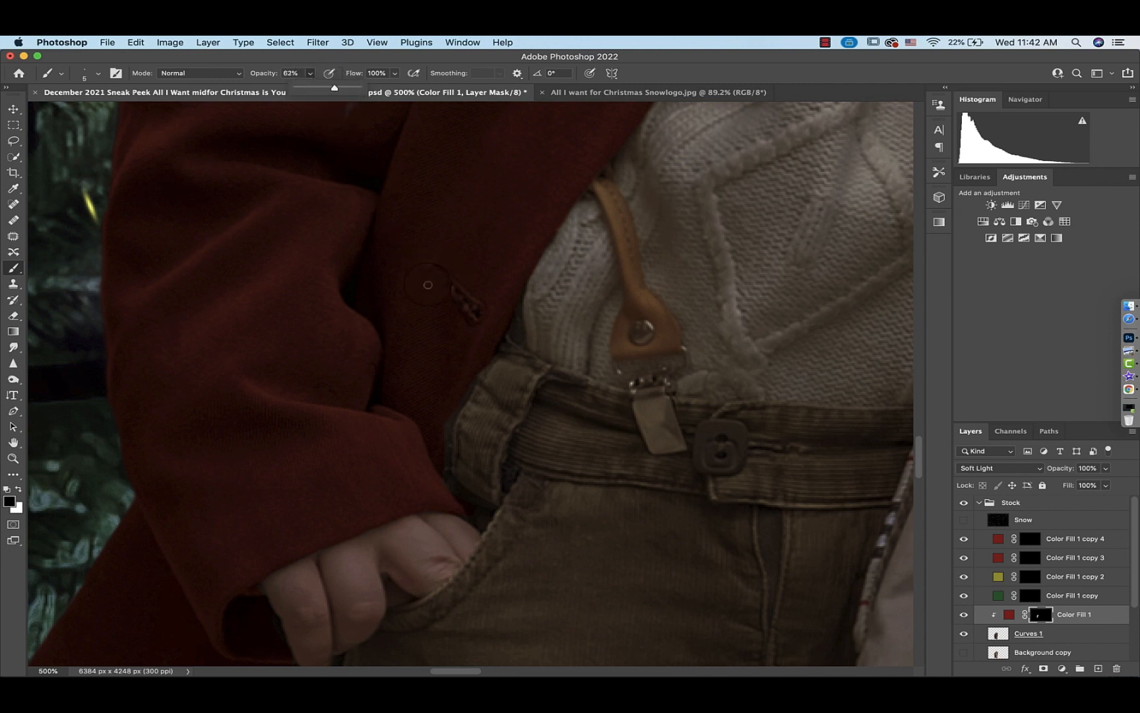
{"action": "left_click", "coordinate": [468, 314]}
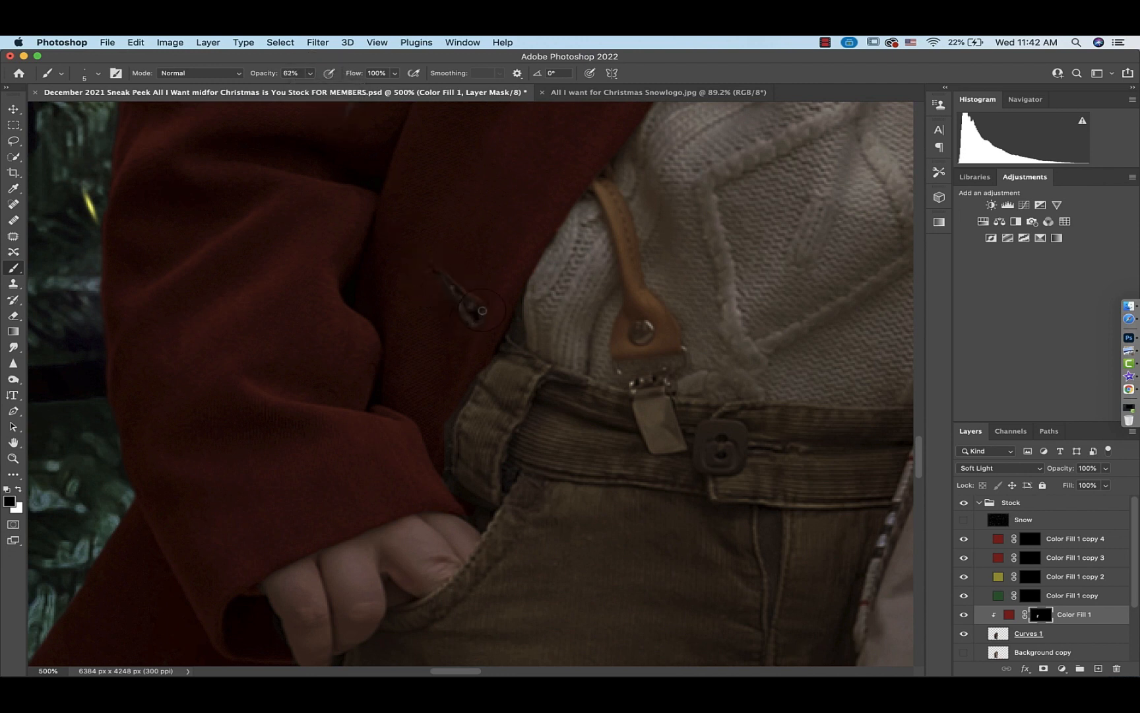
{"action": "scroll", "coordinate": [439, 277], "scroll_direction": "up", "scroll_amount": 5}
{"action": "scroll", "coordinate": [439, 277], "scroll_direction": "right", "scroll_amount": 3}
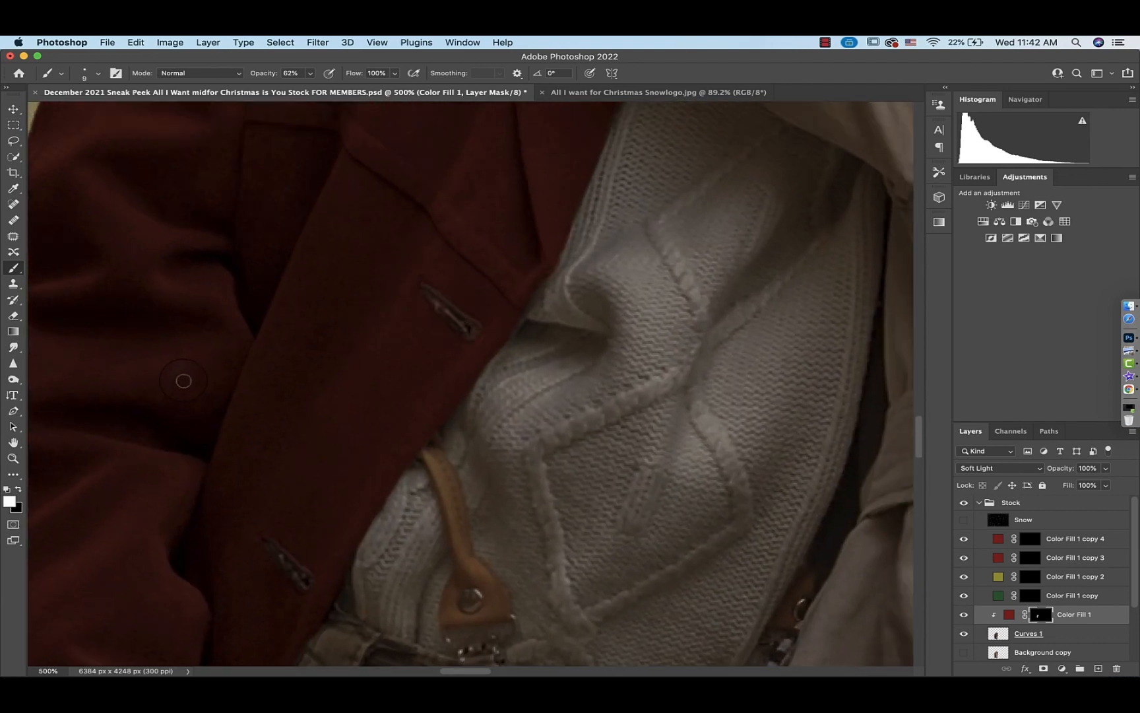
Select the first red fill's mask and paint red onto the boy's shoe
{"action": "scroll", "coordinate": [183, 380], "scroll_direction": "up", "scroll_amount": 10}
{"action": "scroll", "coordinate": [183, 381], "scroll_direction": "left", "scroll_amount": 2}
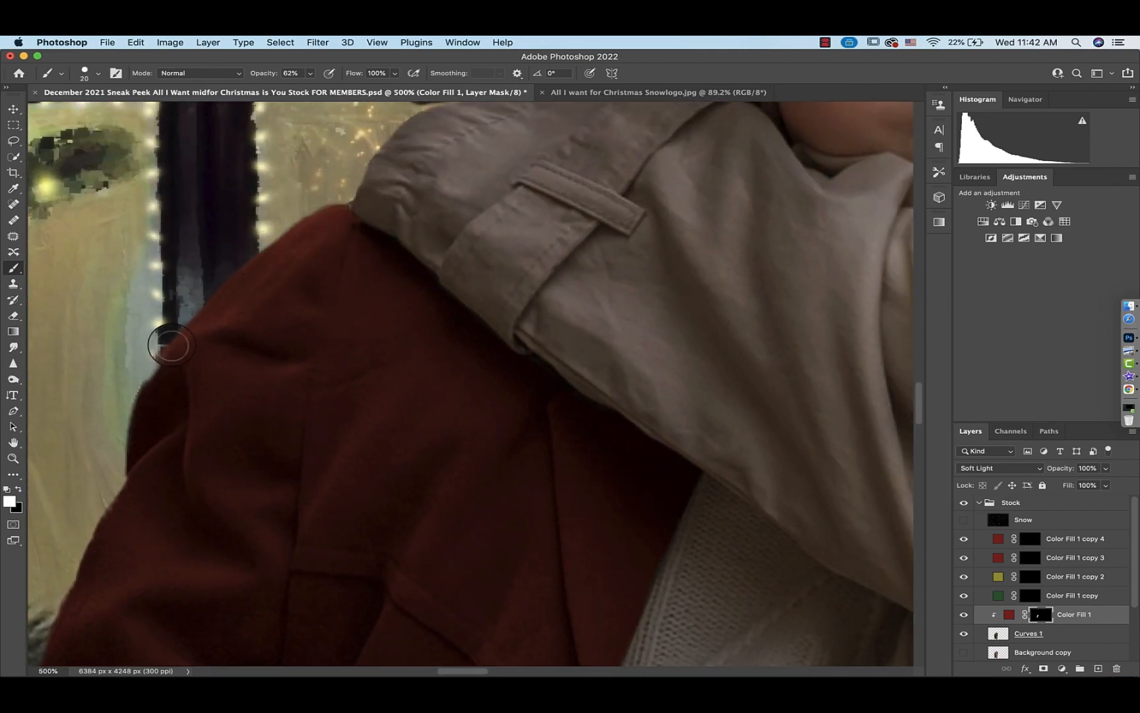
{"action": "scroll", "coordinate": [198, 376], "scroll_direction": "down", "scroll_amount": 5}
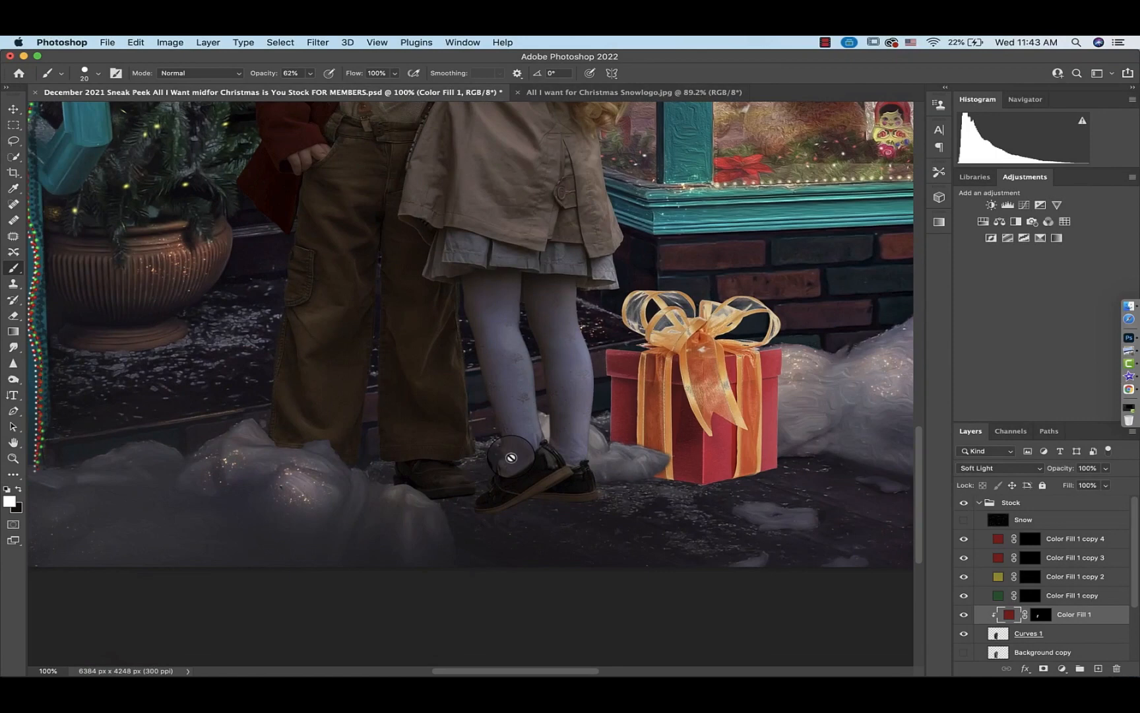
{"action": "scroll", "coordinate": [509, 458], "scroll_direction": "down", "scroll_amount": 3}
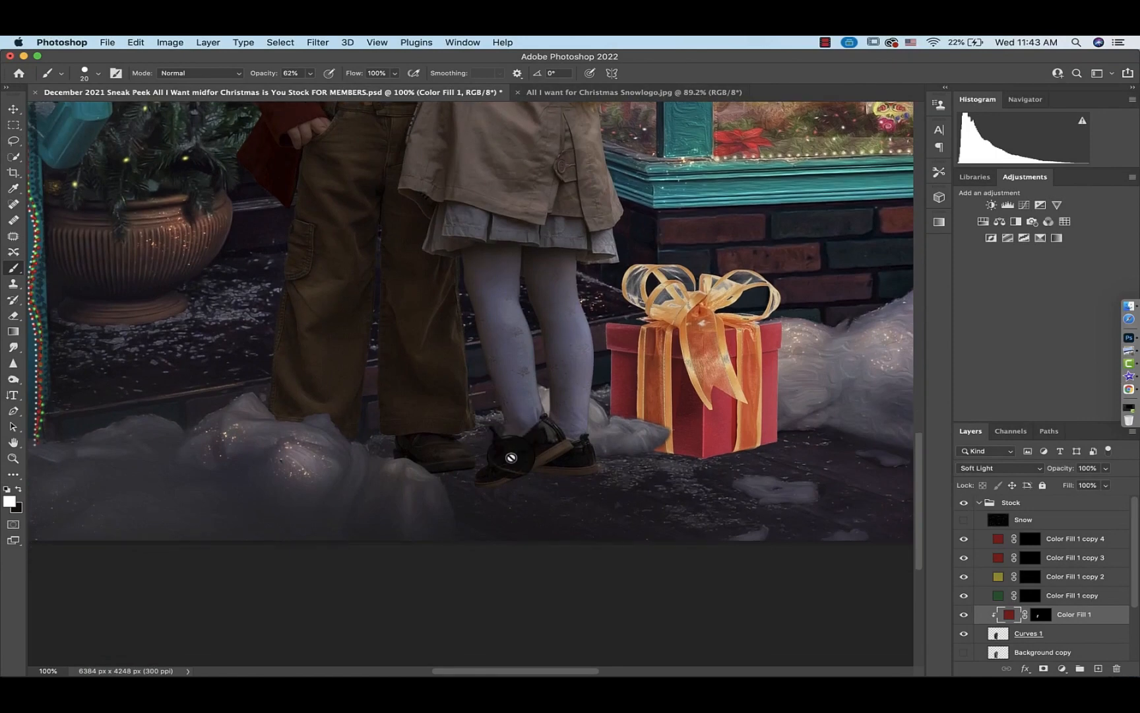
{"action": "scroll", "coordinate": [512, 460], "scroll_direction": "up", "scroll_amount": 3}
{"action": "scroll", "coordinate": [511, 458], "scroll_direction": "up", "scroll_amount": 2}
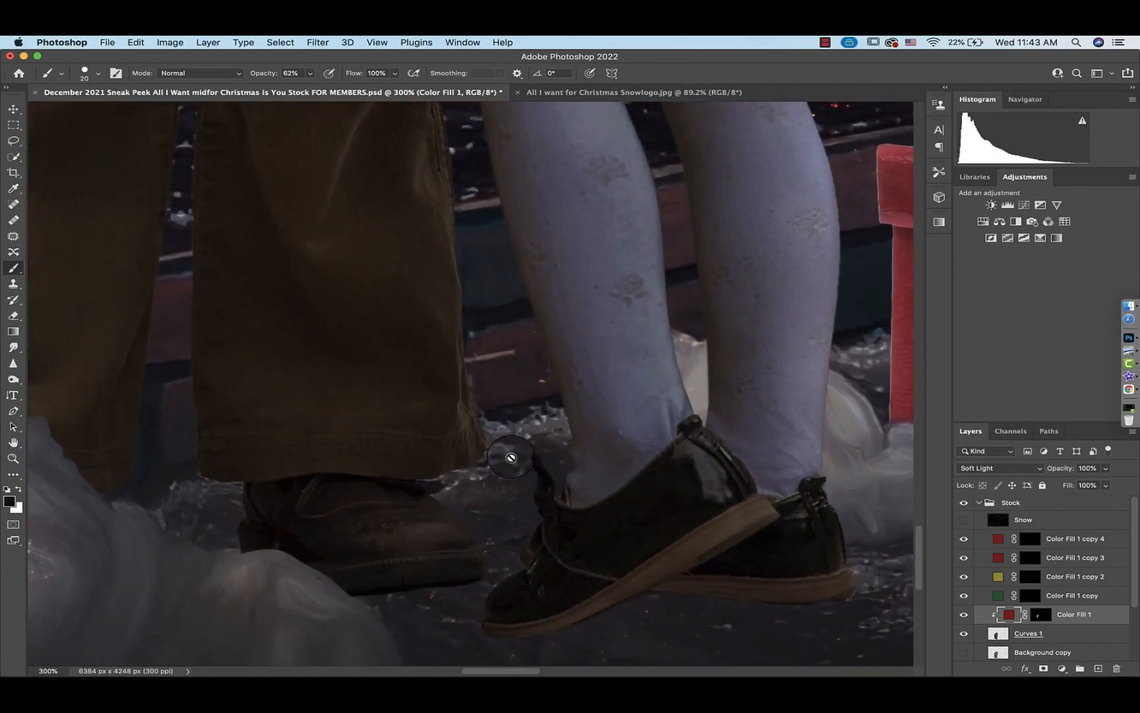
{"action": "left_click", "coordinate": [1040, 614]}
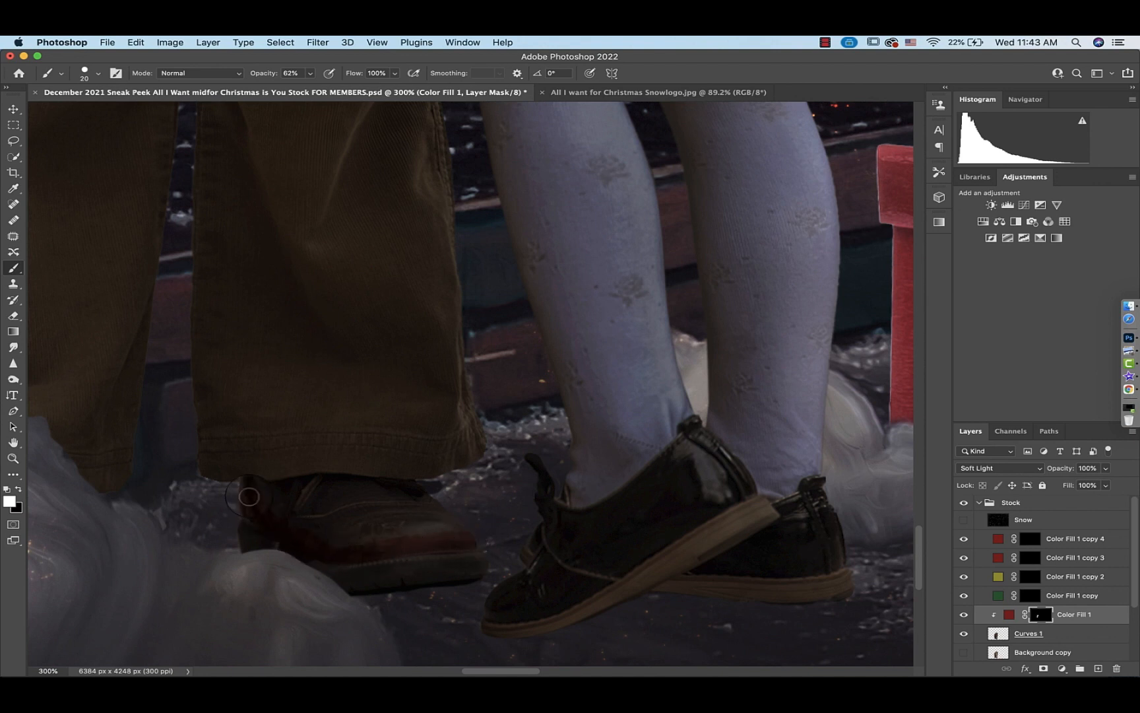
{"action": "mouse_move", "coordinate": [292, 486]}
{"action": "left_mouse_down"}
{"action": "mouse_move", "coordinate": [366, 488]}
{"action": "mouse_move", "coordinate": [398, 502]}
{"action": "left_mouse_up"}
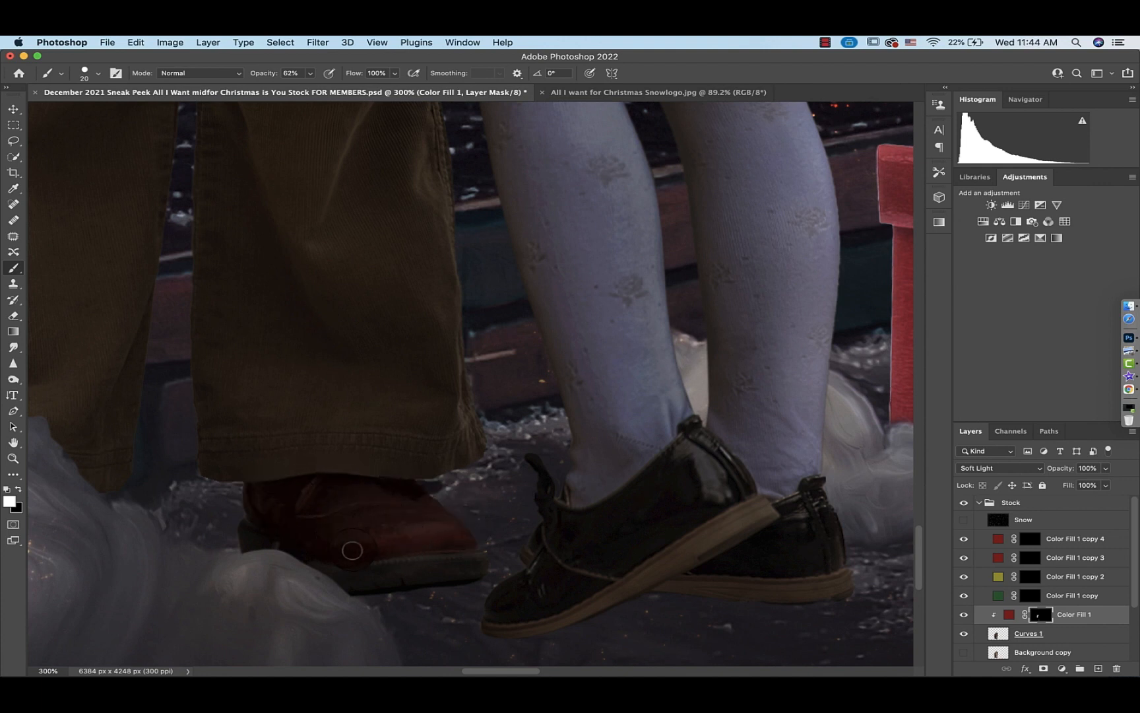
{"action": "scroll", "coordinate": [255, 511], "scroll_direction": "up", "scroll_amount": 15}
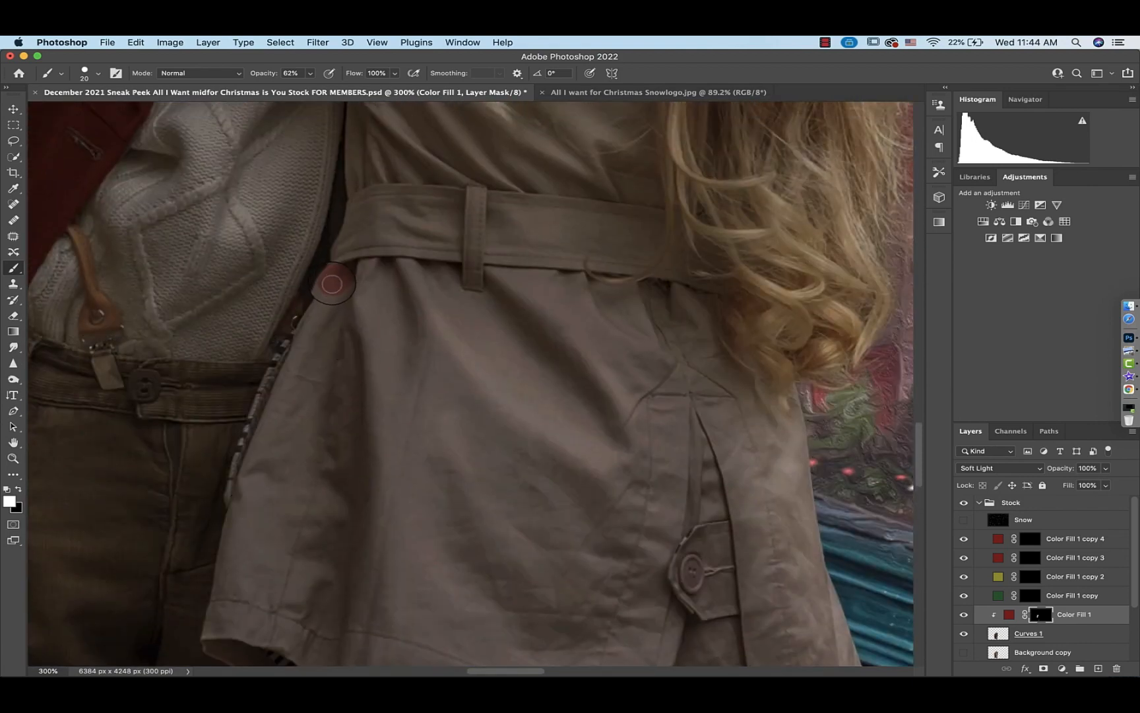
{"action": "mouse_move", "coordinate": [332, 283]}
{"action": "left_mouse_down"}
{"action": "mouse_move", "coordinate": [289, 376]}
{"action": "mouse_move", "coordinate": [292, 363]}
{"action": "left_mouse_up"}
{"action": "left_click_drag", "start_coordinate": [293, 358], "coordinate": [224, 576]}
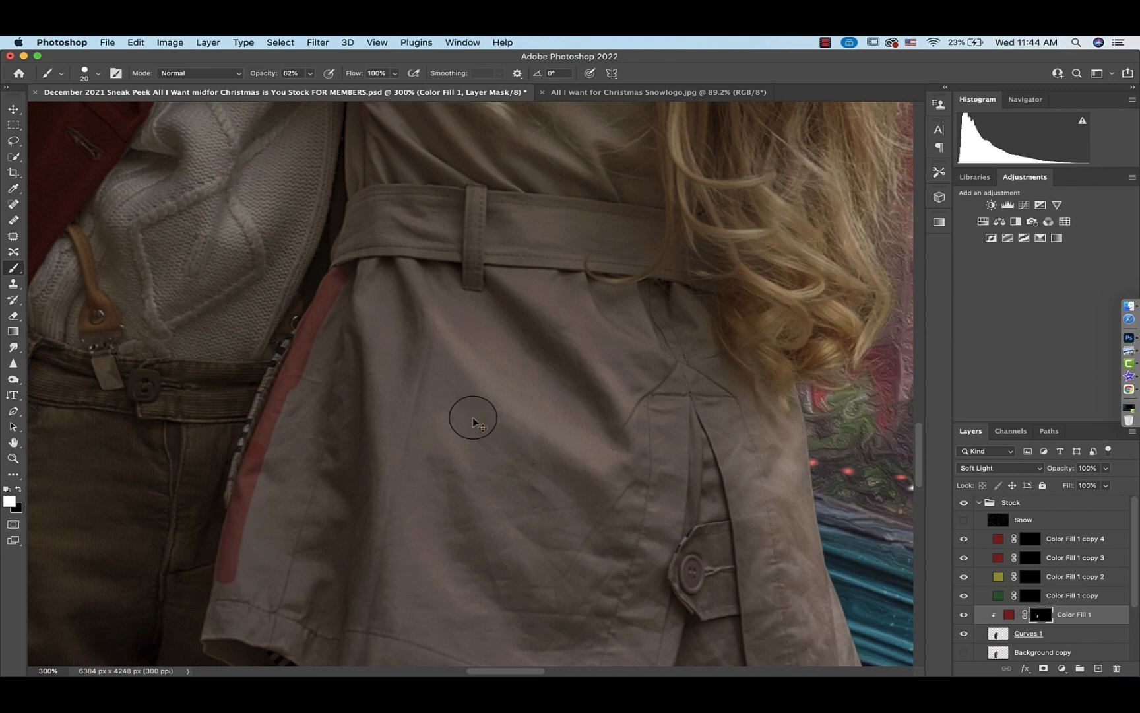
{"action": "key", "text": "super+z"}
{"action": "key", "text": "super+z"}
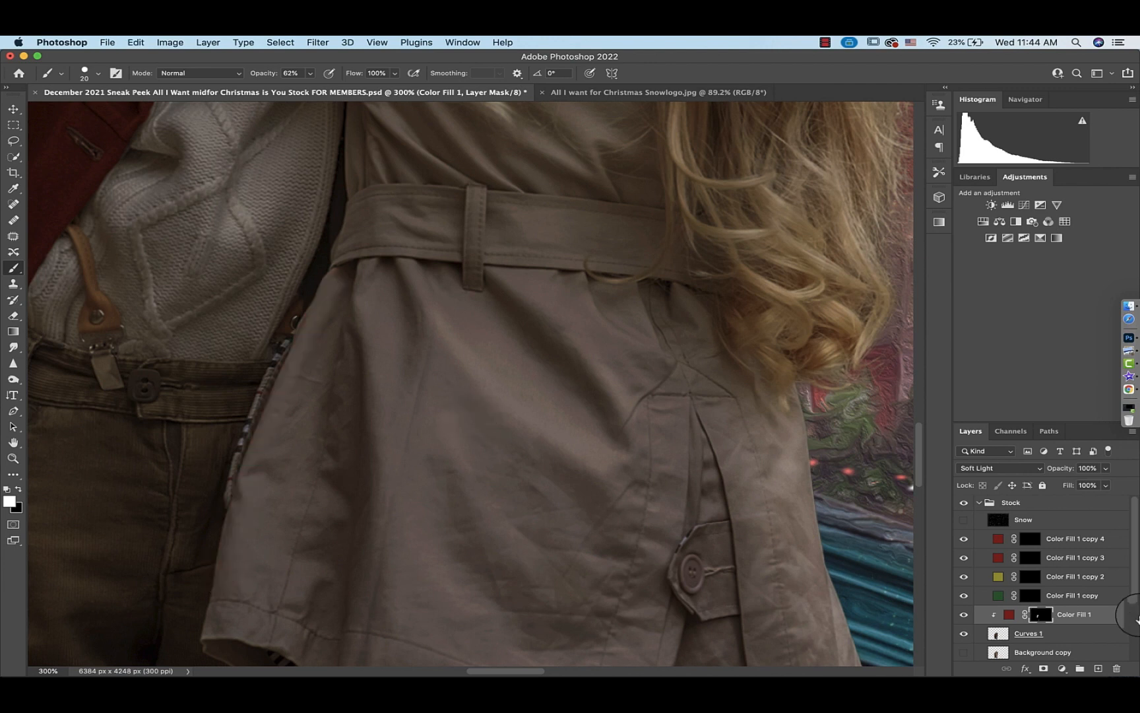
Move the Color Fill 1 copy 3 layer above Color Fill 1 and sample the boy's dark red coat as its color
{"action": "left_click_drag", "start_coordinate": [997, 561], "coordinate": [999, 598]}
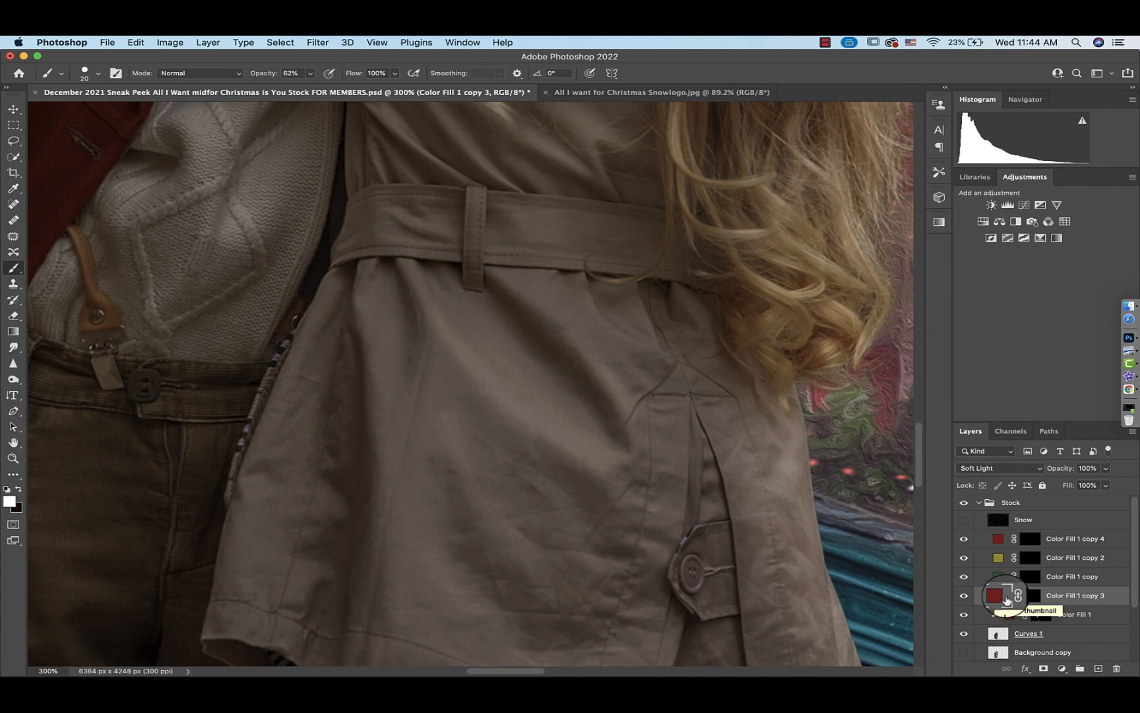
{"action": "double_click", "coordinate": [999, 598]}
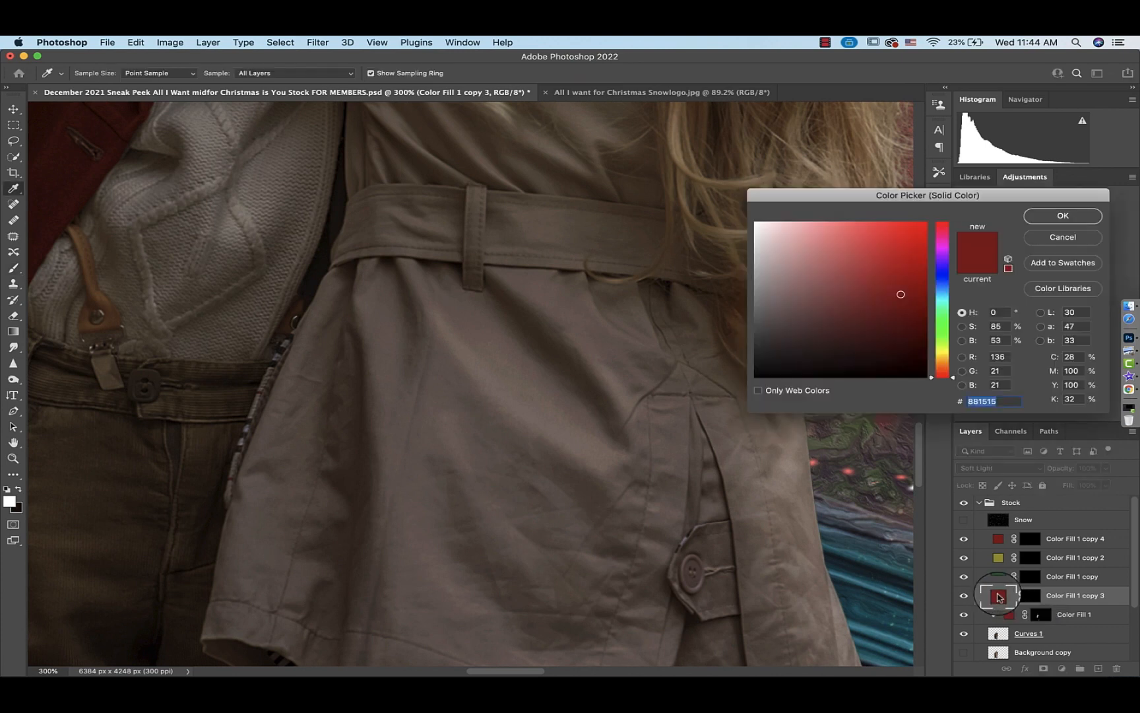
{"action": "left_click", "coordinate": [64, 190]}
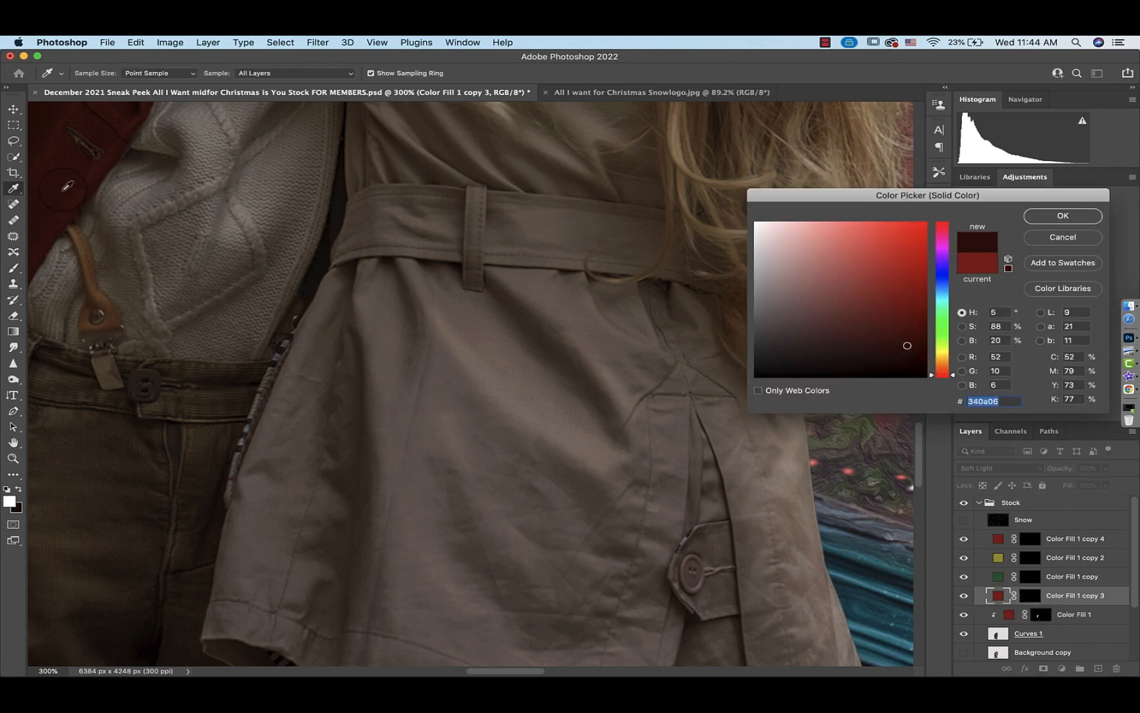
{"action": "left_click", "coordinate": [1059, 215]}
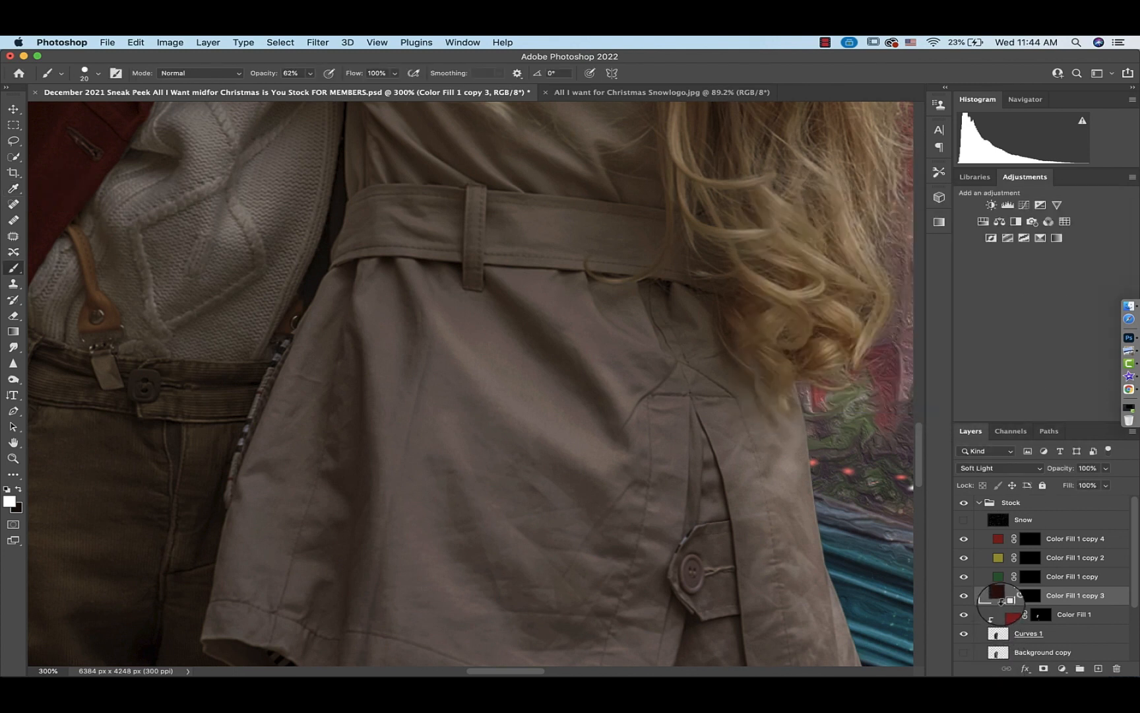
Clip the copy 3 fill to the layer below and paint a test patch on the girl's coat below the belt
{"action": "left_click", "coordinate": [996, 604], "text": "alt"}
{"action": "left_click", "coordinate": [1041, 595]}
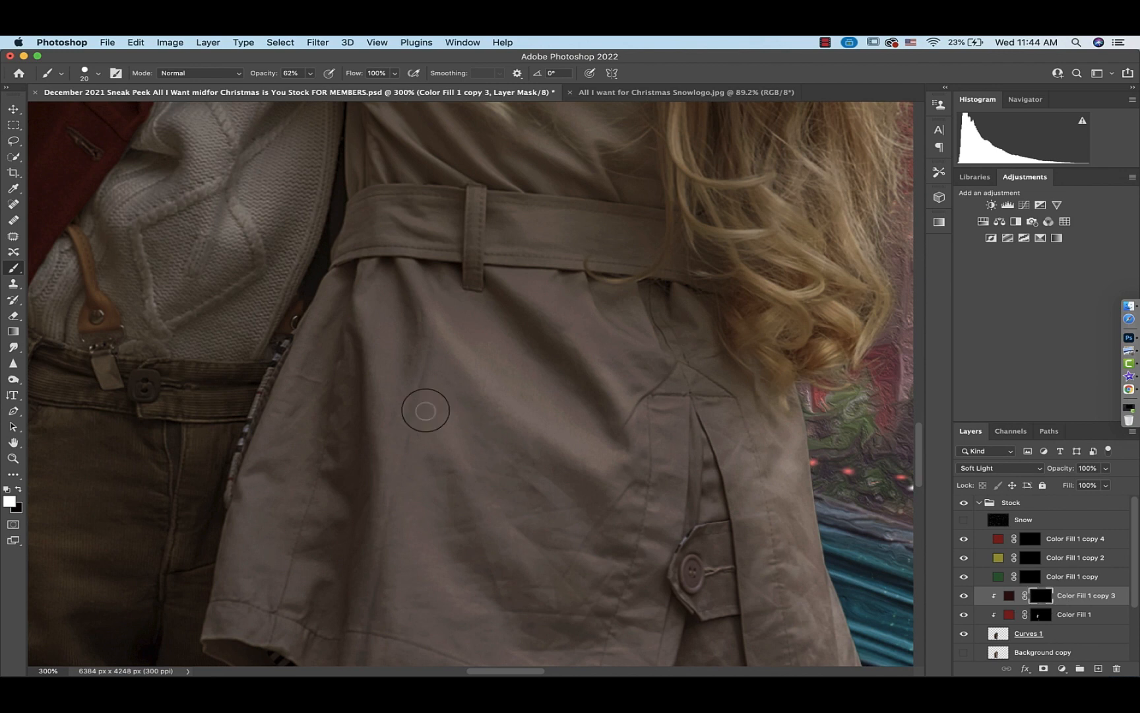
{"action": "mouse_move", "coordinate": [392, 343]}
{"action": "left_mouse_down"}
{"action": "mouse_move", "coordinate": [375, 304]}
{"action": "mouse_move", "coordinate": [414, 277]}
{"action": "left_mouse_up"}
Change the copy 3 fill color to a brighter dark red, 5b0e06
{"action": "left_click", "coordinate": [1010, 595]}
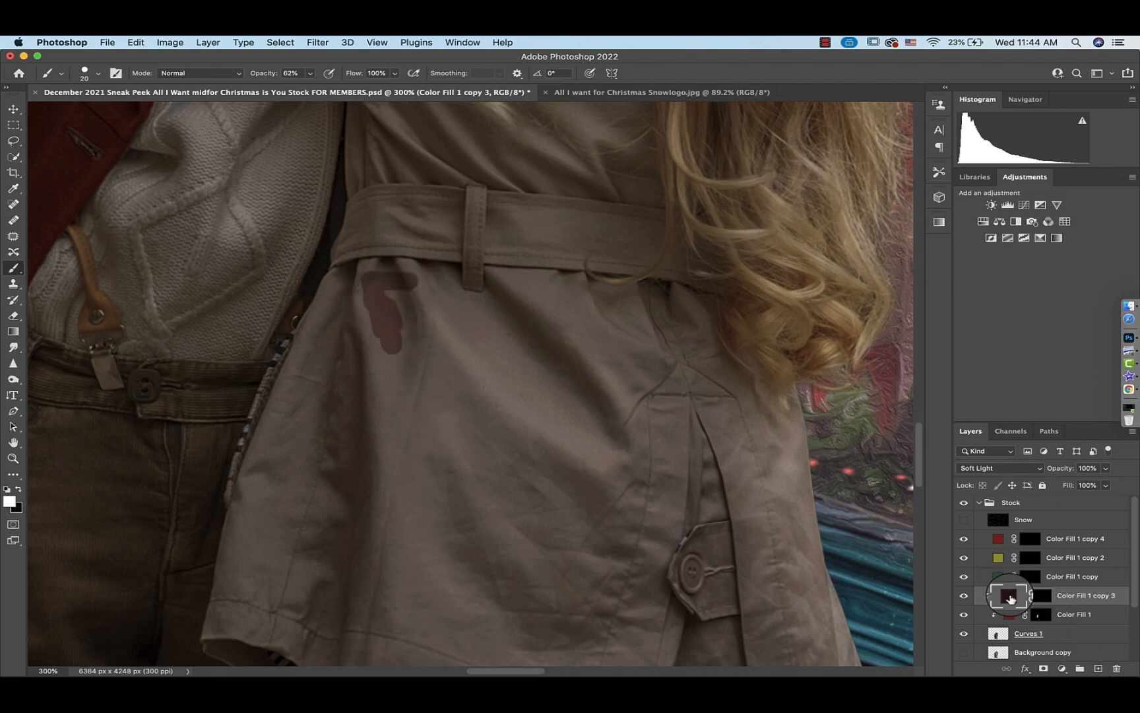
{"action": "left_click", "coordinate": [905, 319]}
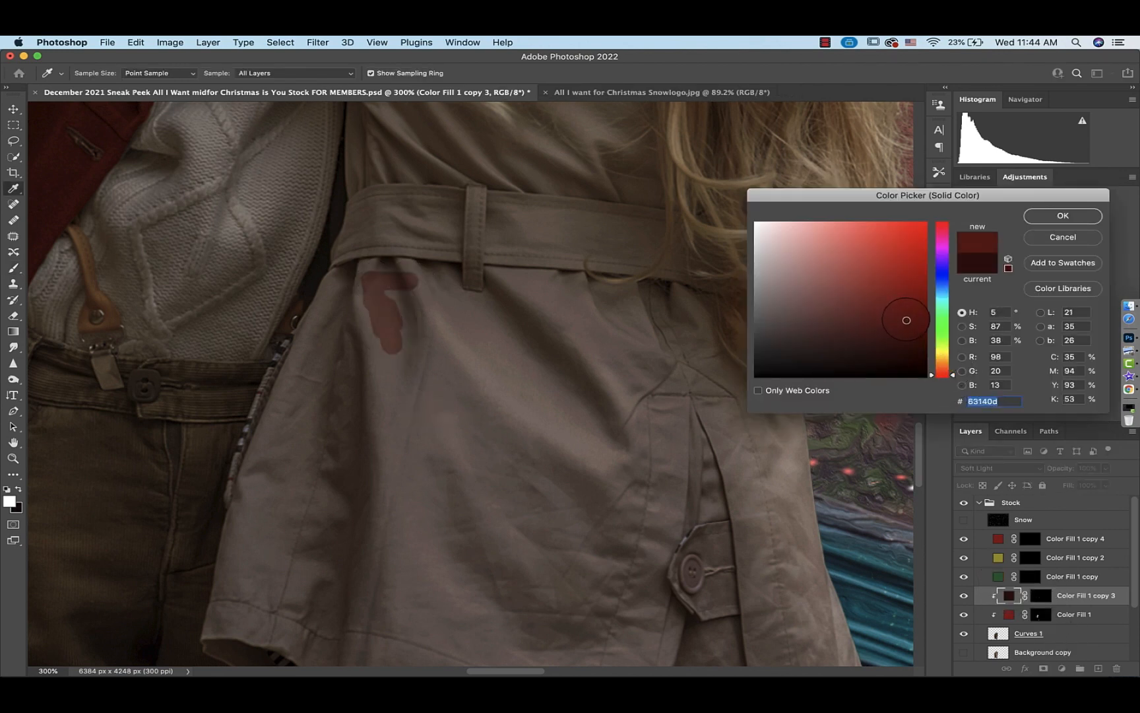
{"action": "left_click", "coordinate": [1062, 215]}
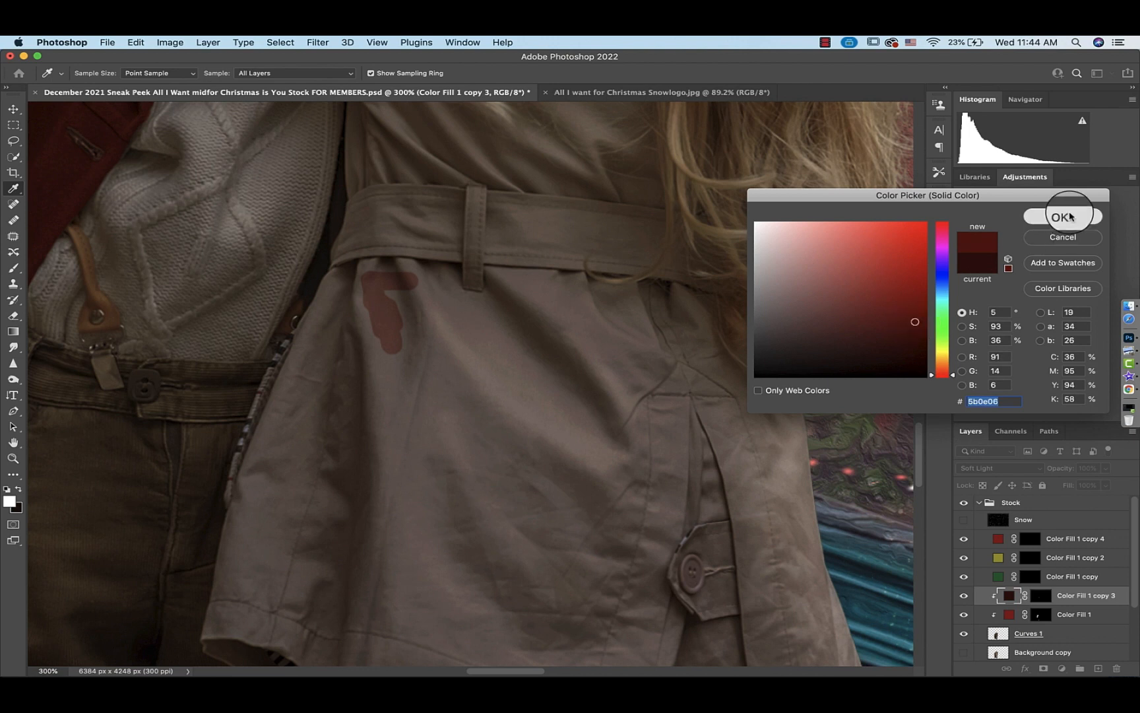
Reselect the copy 3 mask, paint red below the girl's belt, and compare with the reference image
{"action": "left_click", "coordinate": [1041, 596]}
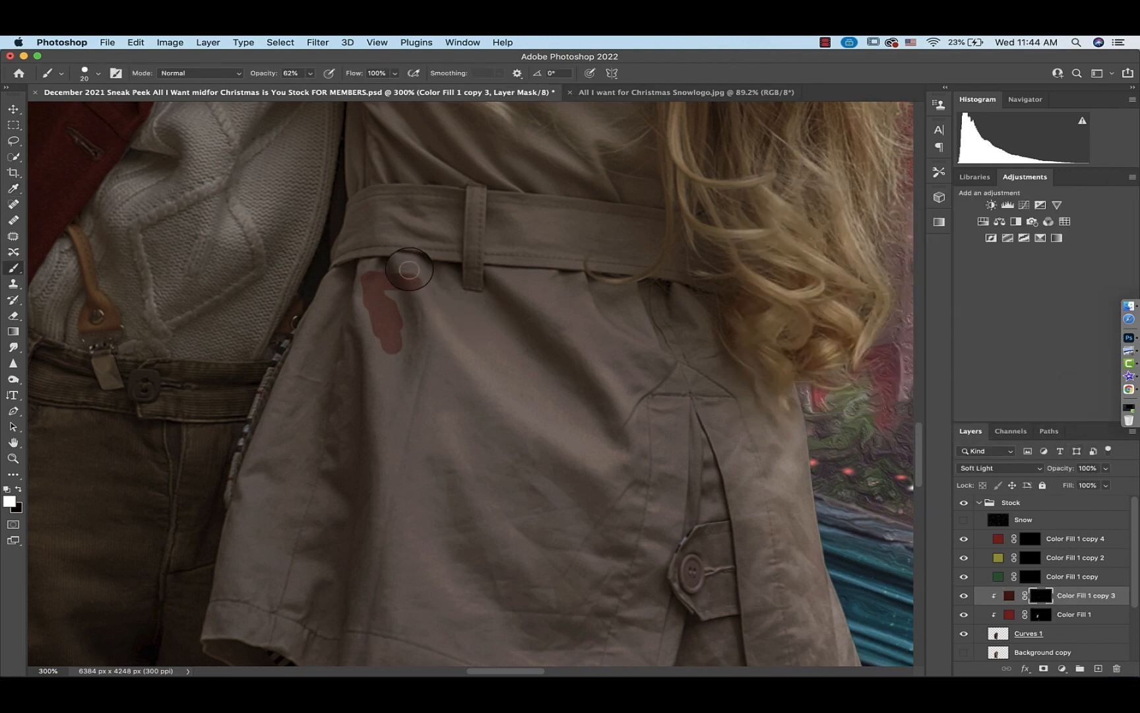
{"action": "mouse_move", "coordinate": [402, 269]}
{"action": "left_mouse_down"}
{"action": "mouse_move", "coordinate": [386, 267]}
{"action": "mouse_move", "coordinate": [449, 270]}
{"action": "left_mouse_up"}
{"action": "left_click", "coordinate": [650, 92]}
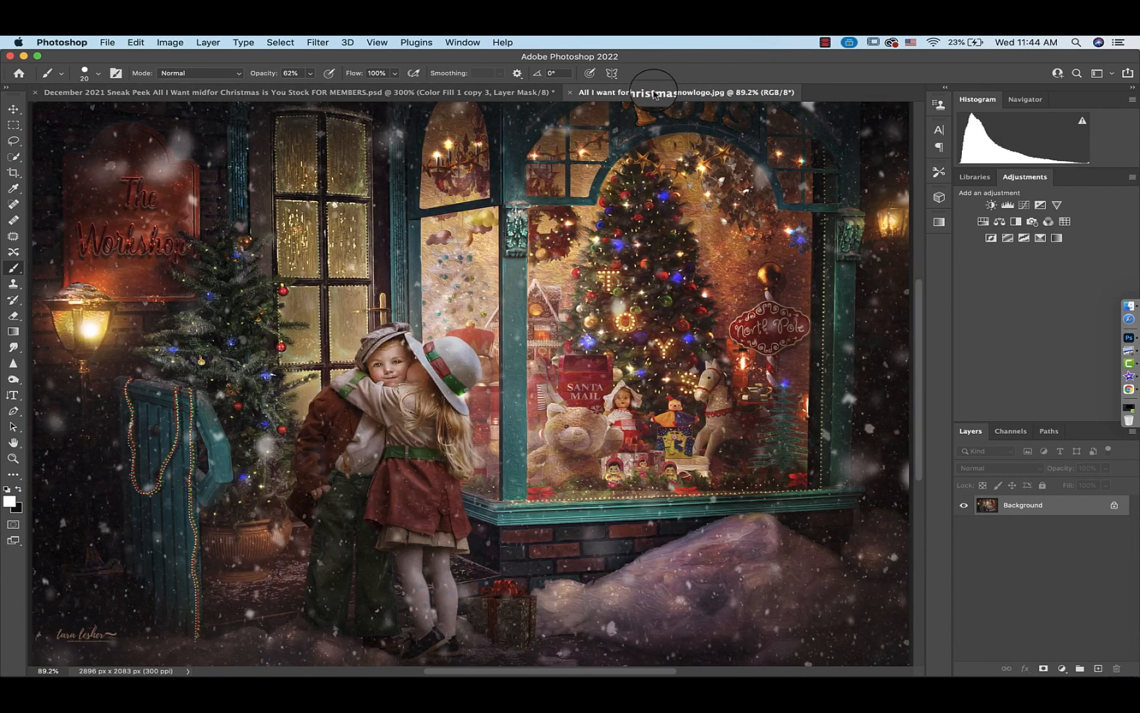
{"action": "left_click", "coordinate": [448, 93]}
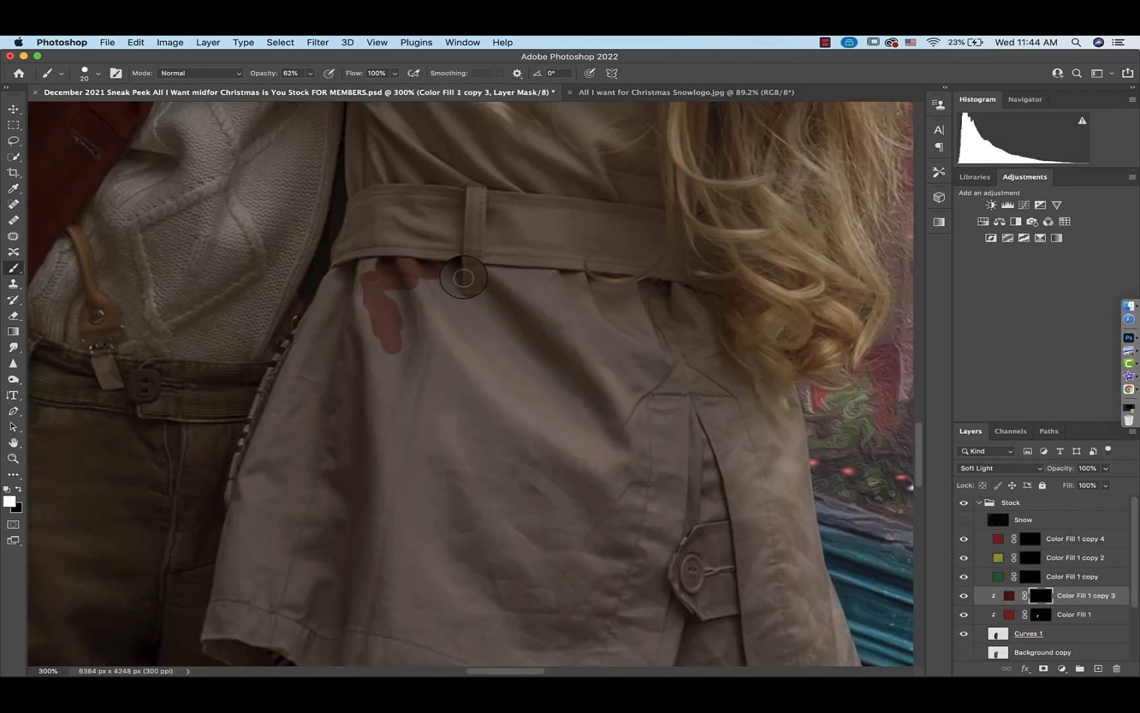
Set the brush opacity to 100% and paint red down the left side of the girl's coat
{"action": "left_click", "coordinate": [310, 73]}
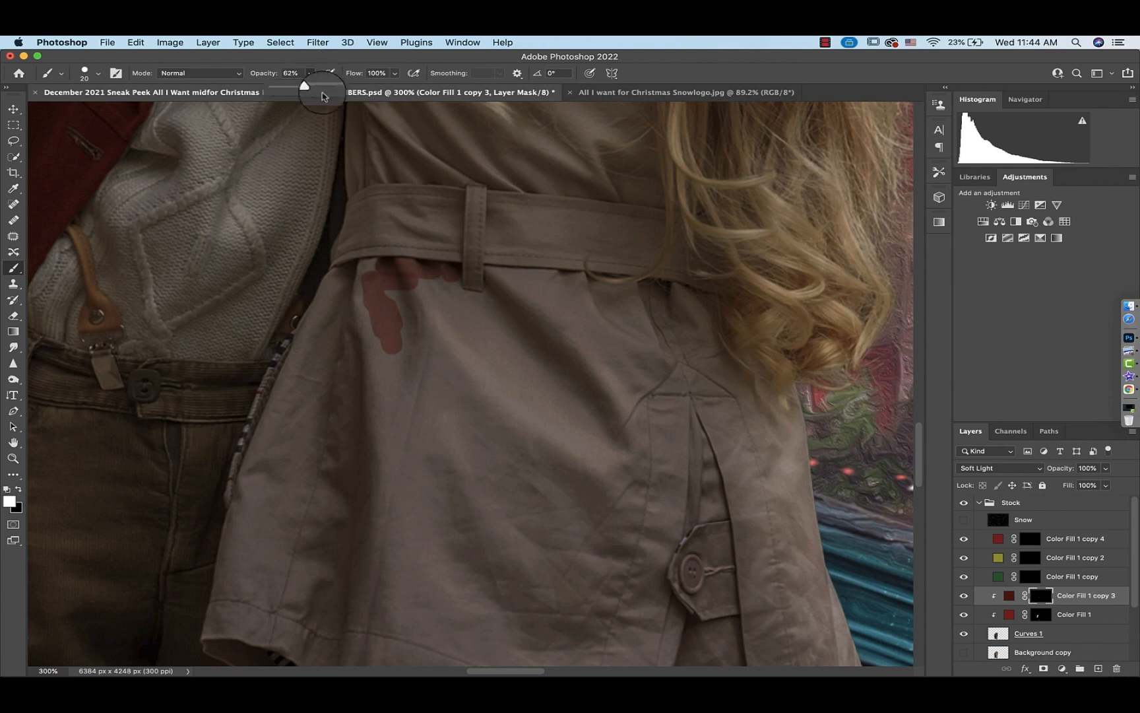
{"action": "left_click_drag", "start_coordinate": [305, 86], "coordinate": [357, 93]}
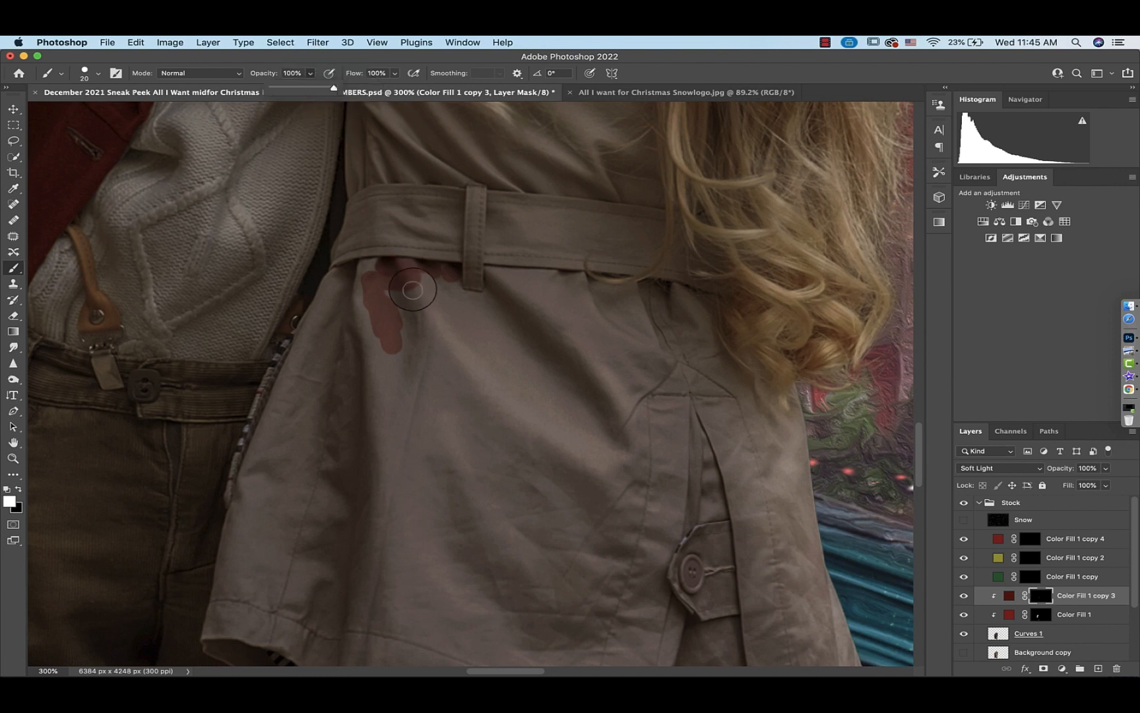
{"action": "mouse_move", "coordinate": [392, 285]}
{"action": "left_mouse_down"}
{"action": "mouse_move", "coordinate": [419, 288]}
{"action": "mouse_move", "coordinate": [384, 272]}
{"action": "mouse_move", "coordinate": [366, 287]}
{"action": "mouse_move", "coordinate": [412, 292]}
{"action": "mouse_move", "coordinate": [448, 270]}
{"action": "mouse_move", "coordinate": [360, 268]}
{"action": "mouse_move", "coordinate": [333, 283]}
{"action": "mouse_move", "coordinate": [300, 349]}
{"action": "left_mouse_up"}
{"action": "key", "text": "super+equal"}
{"action": "key", "text": "super+equal"}
{"action": "mouse_move", "coordinate": [354, 304]}
{"action": "left_mouse_down"}
{"action": "mouse_move", "coordinate": [248, 206]}
{"action": "mouse_move", "coordinate": [117, 463]}
{"action": "mouse_move", "coordinate": [102, 564]}
{"action": "left_mouse_up"}
Paint the lower left edge of the girl's coat red with a smaller brush
{"action": "scroll", "coordinate": [135, 386], "scroll_direction": "down", "scroll_amount": 5}
{"action": "scroll", "coordinate": [134, 386], "scroll_direction": "down", "scroll_amount": 1}
{"action": "scroll", "coordinate": [134, 386], "scroll_direction": "left", "scroll_amount": 1}
{"action": "mouse_move", "coordinate": [151, 255]}
{"action": "left_mouse_down"}
{"action": "mouse_move", "coordinate": [109, 456]}
{"action": "mouse_move", "coordinate": [143, 538]}
{"action": "mouse_move", "coordinate": [232, 629]}
{"action": "mouse_move", "coordinate": [143, 453]}
{"action": "left_mouse_up"}
{"action": "key", "text": "bracketleft"}
{"action": "key", "text": "bracketleft"}
{"action": "key", "text": "bracketleft"}
{"action": "key", "text": "bracketleft"}
{"action": "left_click_drag", "start_coordinate": [169, 409], "coordinate": [149, 462]}
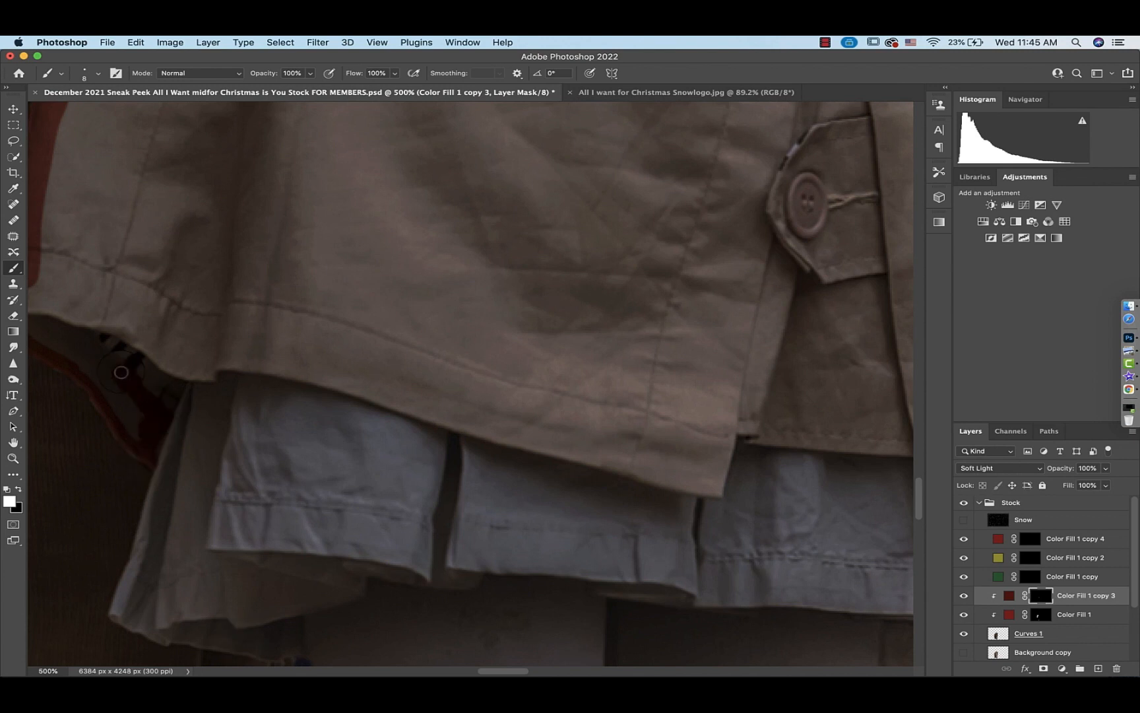
{"action": "mouse_move", "coordinate": [121, 372]}
{"action": "left_mouse_down"}
{"action": "mouse_move", "coordinate": [98, 391]}
{"action": "mouse_move", "coordinate": [108, 419]}
{"action": "mouse_move", "coordinate": [86, 380]}
{"action": "mouse_move", "coordinate": [137, 478]}
{"action": "left_mouse_up"}
Paint black over the red spill near the skirt and touch up the coat's left edge with a larger brush
{"action": "scroll", "coordinate": [109, 418], "scroll_direction": "up", "scroll_amount": 3}
{"action": "scroll", "coordinate": [109, 418], "scroll_direction": "left", "scroll_amount": 2}
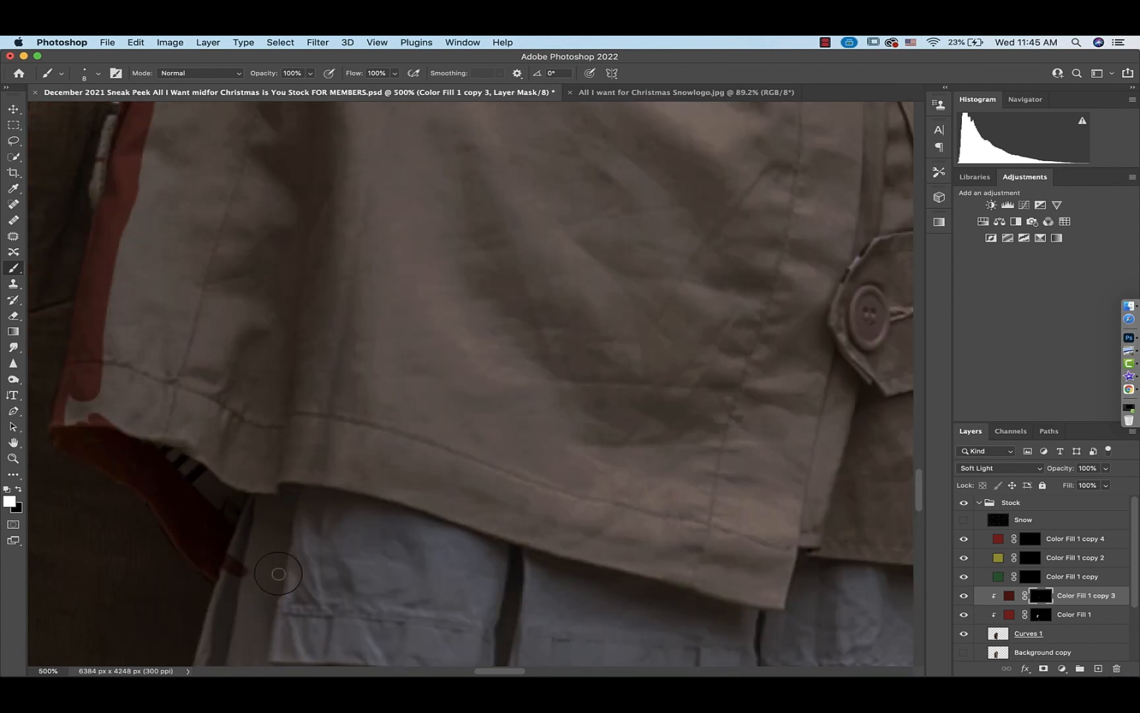
{"action": "key", "text": "x"}
{"action": "left_click_drag", "start_coordinate": [279, 573], "coordinate": [250, 554]}
{"action": "key", "text": "bracketright"}
{"action": "key", "text": "bracketright"}
{"action": "key", "text": "bracketright"}
{"action": "key", "text": "bracketright"}
{"action": "mouse_move", "coordinate": [63, 420]}
{"action": "left_mouse_down"}
{"action": "mouse_move", "coordinate": [104, 371]}
{"action": "mouse_move", "coordinate": [145, 420]}
{"action": "mouse_move", "coordinate": [254, 473]}
{"action": "mouse_move", "coordinate": [217, 432]}
{"action": "mouse_move", "coordinate": [131, 394]}
{"action": "left_mouse_up"}
Paint the front of the girl's coat red beneath the belt
{"action": "scroll", "coordinate": [115, 353], "scroll_direction": "up", "scroll_amount": 5}
{"action": "scroll", "coordinate": [115, 353], "scroll_direction": "right", "scroll_amount": 1}
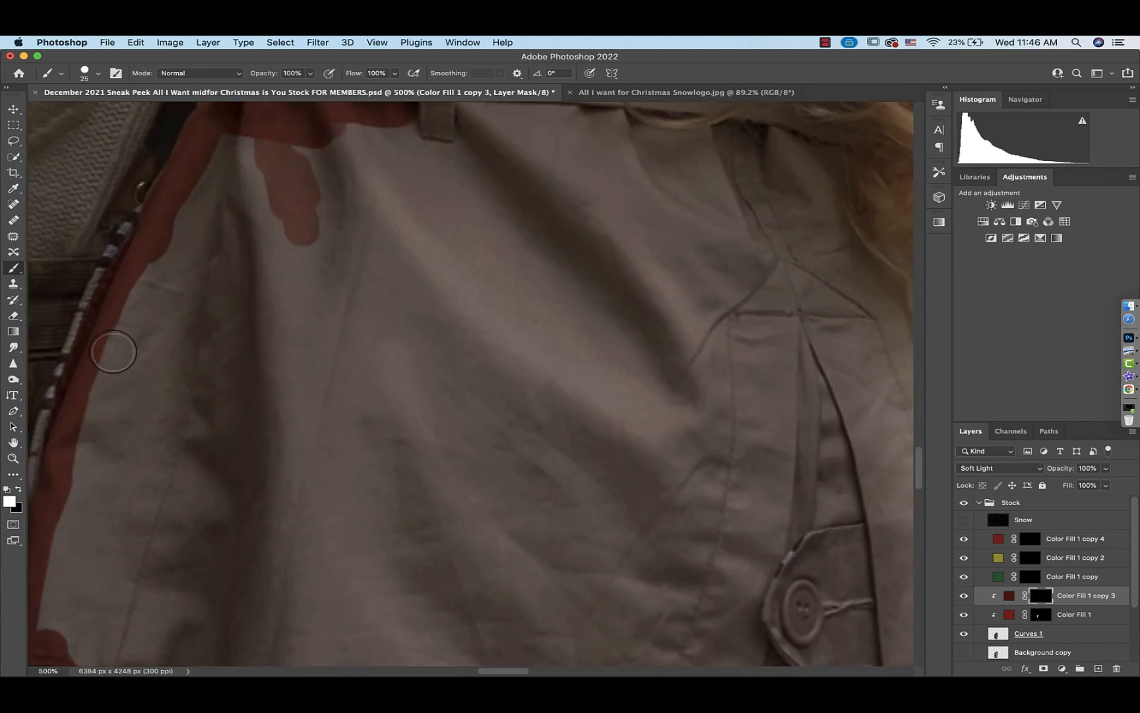
{"action": "mouse_move", "coordinate": [59, 614]}
{"action": "left_mouse_down"}
{"action": "mouse_move", "coordinate": [153, 283]}
{"action": "mouse_move", "coordinate": [212, 160]}
{"action": "left_mouse_up"}
{"action": "scroll", "coordinate": [212, 160], "scroll_direction": "up", "scroll_amount": 5}
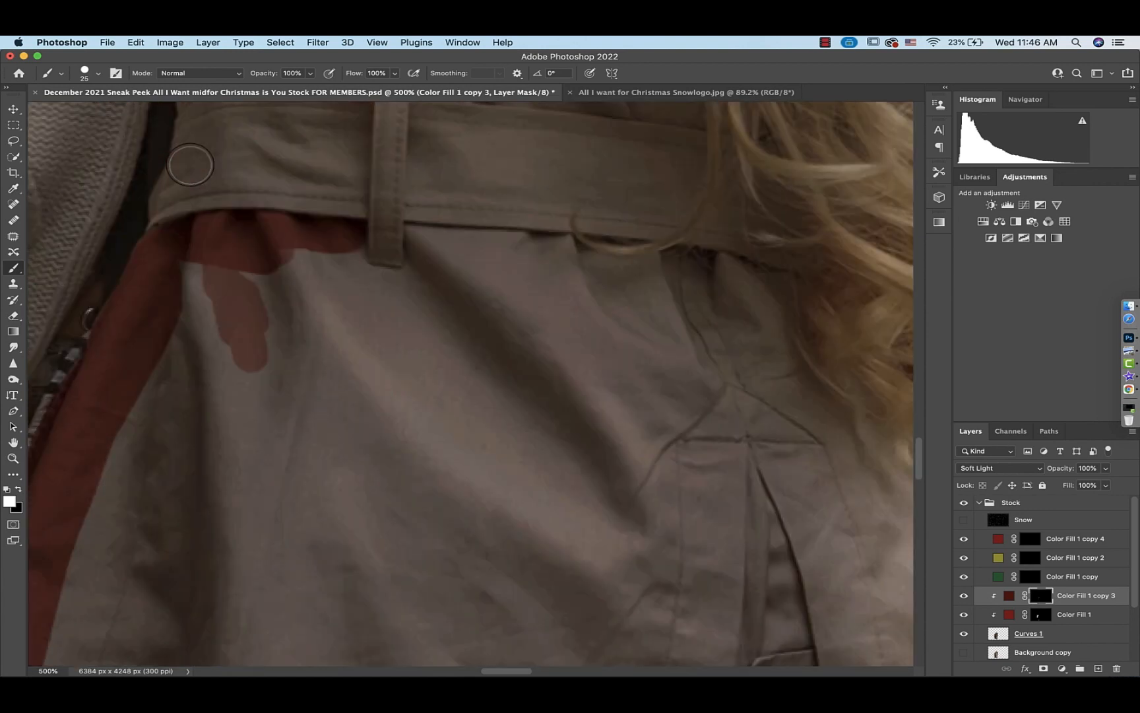
{"action": "mouse_move", "coordinate": [192, 277]}
{"action": "left_mouse_down"}
{"action": "mouse_move", "coordinate": [255, 344]}
{"action": "mouse_move", "coordinate": [356, 293]}
{"action": "mouse_move", "coordinate": [406, 301]}
{"action": "left_mouse_up"}
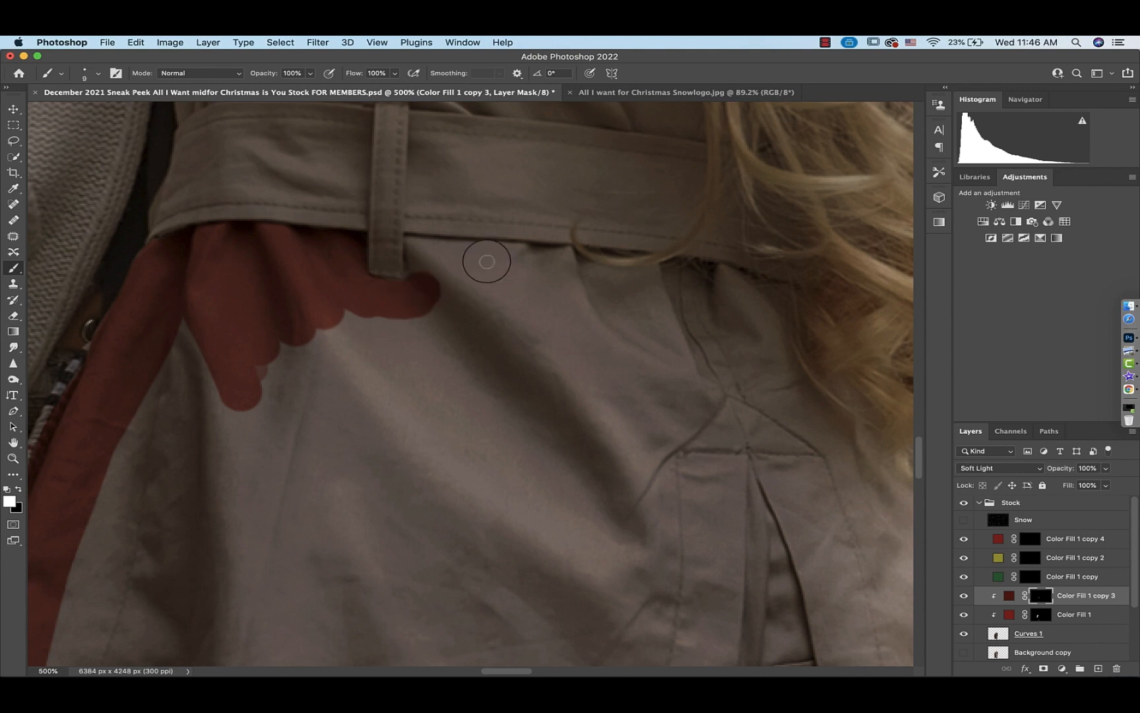
{"action": "mouse_move", "coordinate": [565, 252]}
{"action": "left_mouse_down"}
{"action": "mouse_move", "coordinate": [450, 247]}
{"action": "mouse_move", "coordinate": [413, 257]}
{"action": "mouse_move", "coordinate": [386, 288]}
{"action": "mouse_move", "coordinate": [368, 247]}
{"action": "mouse_move", "coordinate": [331, 360]}
{"action": "mouse_move", "coordinate": [251, 341]}
{"action": "mouse_move", "coordinate": [132, 413]}
{"action": "mouse_move", "coordinate": [108, 479]}
{"action": "mouse_move", "coordinate": [132, 162]}
{"action": "mouse_move", "coordinate": [54, 471]}
{"action": "mouse_move", "coordinate": [194, 571]}
{"action": "mouse_move", "coordinate": [270, 231]}
{"action": "mouse_move", "coordinate": [198, 219]}
{"action": "mouse_move", "coordinate": [233, 410]}
{"action": "left_mouse_up"}
Paint a thin red line along the girl's coat hem with a 10 px brush
{"action": "key", "text": "bracketleft"}
{"action": "key", "text": "bracketleft"}
{"action": "key", "text": "bracketleft"}
{"action": "key", "text": "bracketleft"}
{"action": "scroll", "coordinate": [367, 251], "scroll_direction": "down", "scroll_amount": 2}
{"action": "scroll", "coordinate": [367, 252], "scroll_direction": "right", "scroll_amount": 2}
{"action": "scroll", "coordinate": [107, 473], "scroll_direction": "down", "scroll_amount": 5}
{"action": "scroll", "coordinate": [107, 473], "scroll_direction": "left", "scroll_amount": 1}
{"action": "scroll", "coordinate": [232, 410], "scroll_direction": "down", "scroll_amount": 5}
{"action": "scroll", "coordinate": [233, 409], "scroll_direction": "right", "scroll_amount": 1}
{"action": "key", "text": "bracketleft"}
{"action": "key", "text": "bracketleft"}
{"action": "key", "text": "bracketleft"}
{"action": "key", "text": "bracketleft"}
{"action": "key", "text": "bracketleft"}
{"action": "key", "text": "bracketleft"}
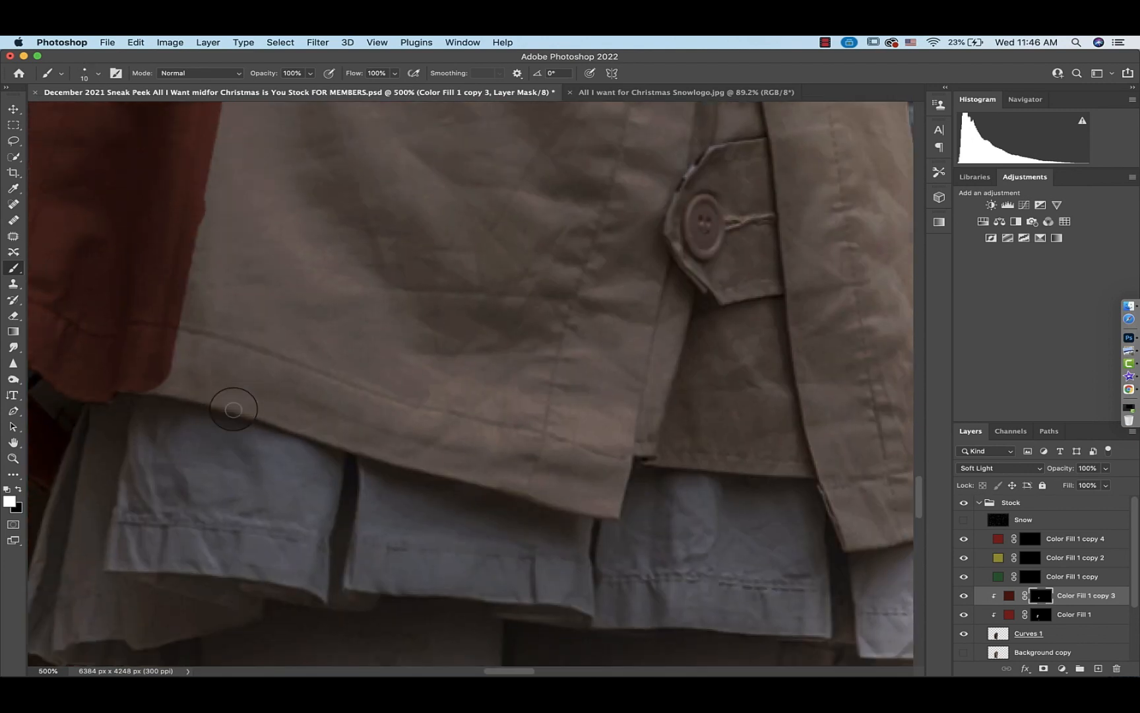
{"action": "left_click_drag", "start_coordinate": [160, 390], "coordinate": [445, 471]}
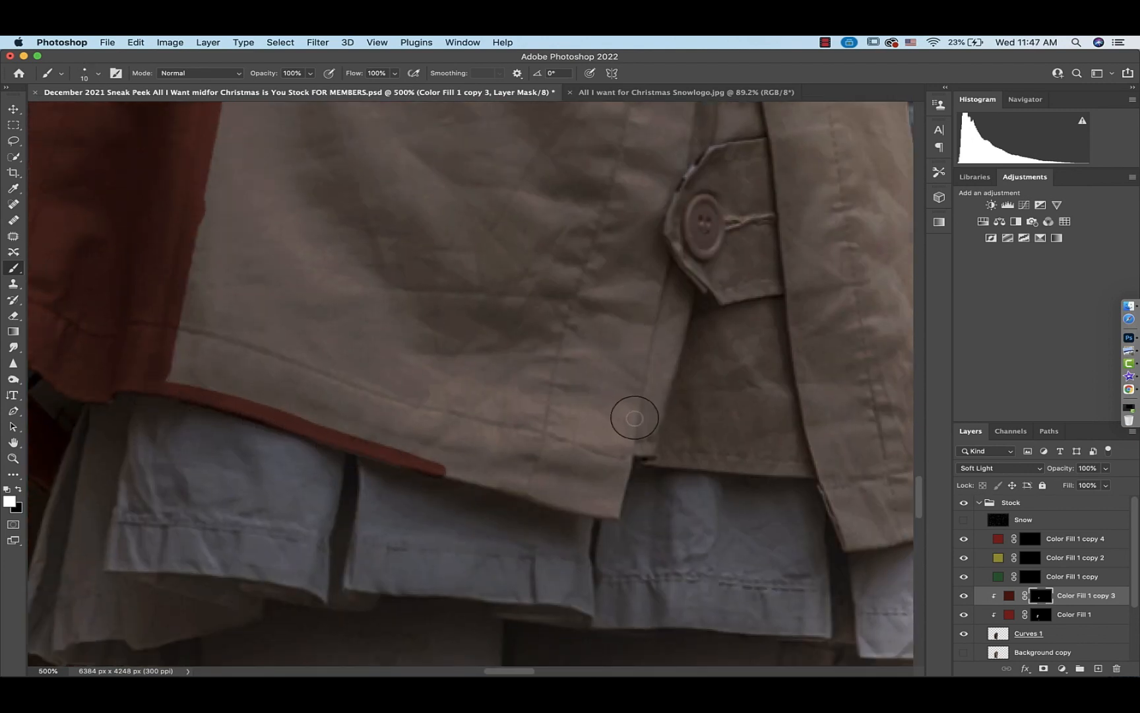
{"action": "mouse_move", "coordinate": [634, 413]}
{"action": "left_mouse_down"}
{"action": "mouse_move", "coordinate": [606, 514]}
{"action": "mouse_move", "coordinate": [449, 470]}
{"action": "mouse_move", "coordinate": [570, 499]}
{"action": "left_mouse_up"}
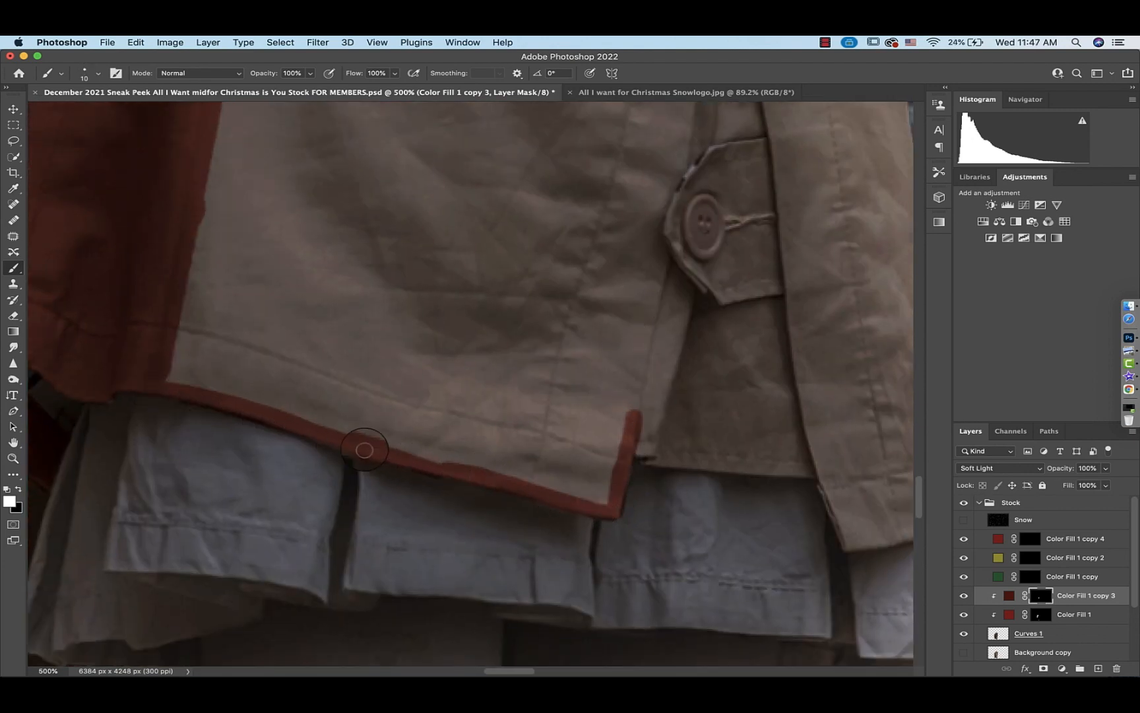
{"action": "left_click_drag", "start_coordinate": [176, 407], "coordinate": [404, 489]}
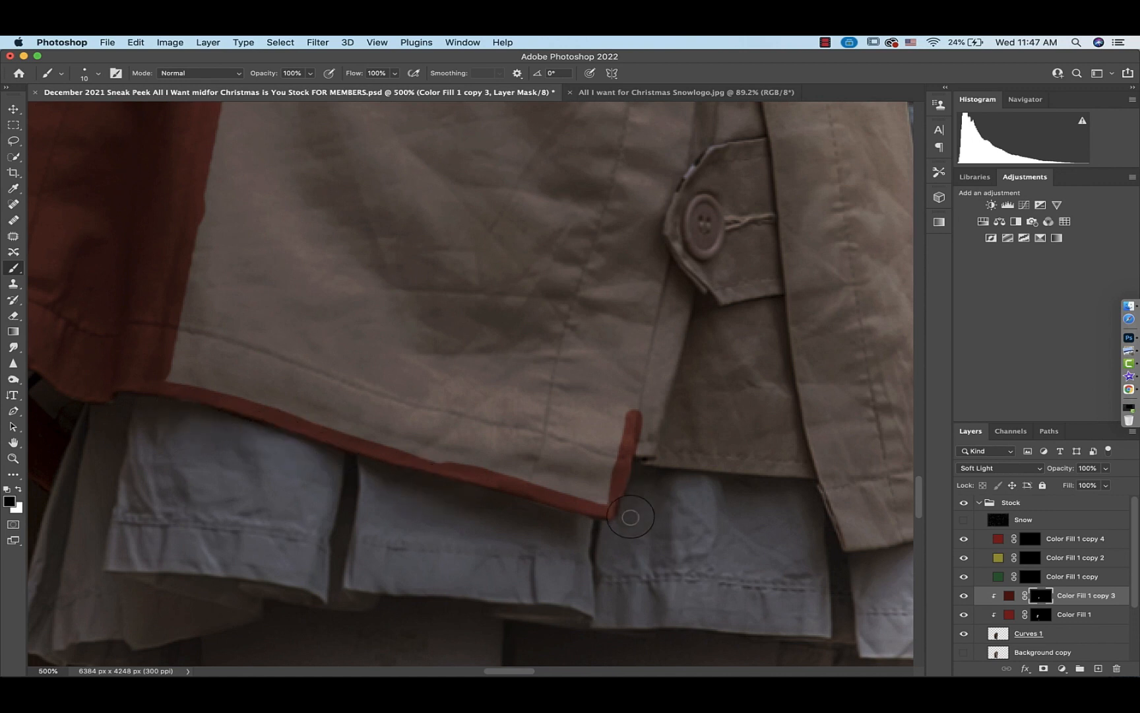
Continue painting the red hem edge around the coat's right panel
{"action": "left_click_drag", "start_coordinate": [637, 446], "coordinate": [802, 474]}
{"action": "scroll", "coordinate": [814, 471], "scroll_direction": "right", "scroll_amount": 10}
{"action": "scroll", "coordinate": [814, 471], "scroll_direction": "down", "scroll_amount": 2}
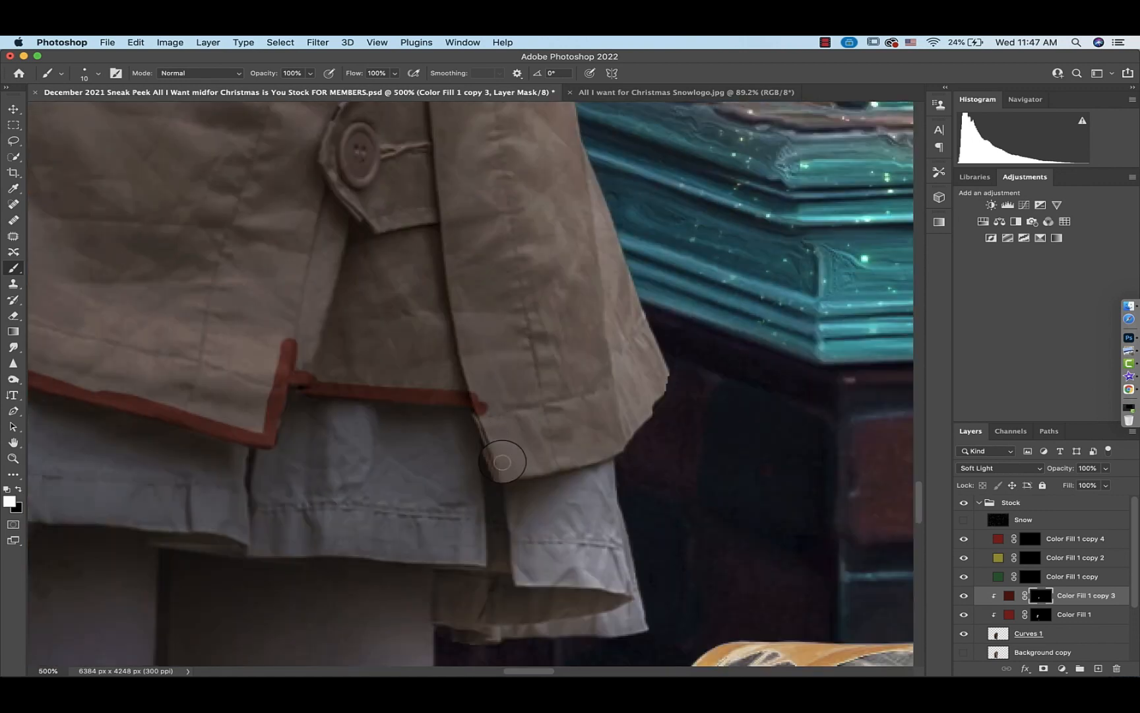
{"action": "mouse_move", "coordinate": [502, 462]}
{"action": "left_mouse_down"}
{"action": "mouse_move", "coordinate": [601, 454]}
{"action": "mouse_move", "coordinate": [631, 429]}
{"action": "mouse_move", "coordinate": [641, 369]}
{"action": "mouse_move", "coordinate": [598, 360]}
{"action": "mouse_move", "coordinate": [523, 439]}
{"action": "mouse_move", "coordinate": [479, 211]}
{"action": "mouse_move", "coordinate": [504, 395]}
{"action": "mouse_move", "coordinate": [549, 427]}
{"action": "mouse_move", "coordinate": [538, 385]}
{"action": "mouse_move", "coordinate": [462, 367]}
{"action": "mouse_move", "coordinate": [424, 325]}
{"action": "mouse_move", "coordinate": [446, 236]}
{"action": "mouse_move", "coordinate": [376, 330]}
{"action": "mouse_move", "coordinate": [247, 400]}
{"action": "left_mouse_up"}
Paint the coat's right flap red with a larger brush at 400% zoom
{"action": "key", "text": "super+minus"}
{"action": "scroll", "coordinate": [678, 179], "scroll_direction": "up", "scroll_amount": 5}
{"action": "scroll", "coordinate": [678, 179], "scroll_direction": "left", "scroll_amount": 5}
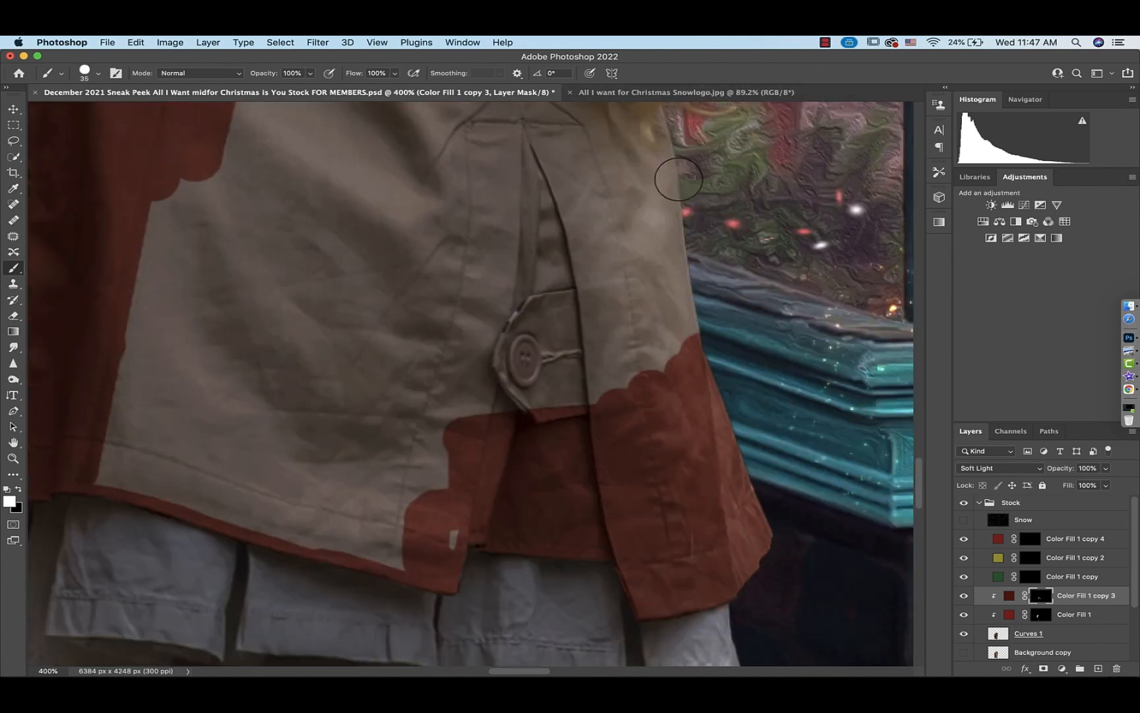
{"action": "mouse_move", "coordinate": [679, 179]}
{"action": "left_mouse_down"}
{"action": "mouse_move", "coordinate": [655, 190]}
{"action": "mouse_move", "coordinate": [683, 358]}
{"action": "mouse_move", "coordinate": [659, 375]}
{"action": "mouse_move", "coordinate": [600, 346]}
{"action": "mouse_move", "coordinate": [622, 379]}
{"action": "left_mouse_up"}
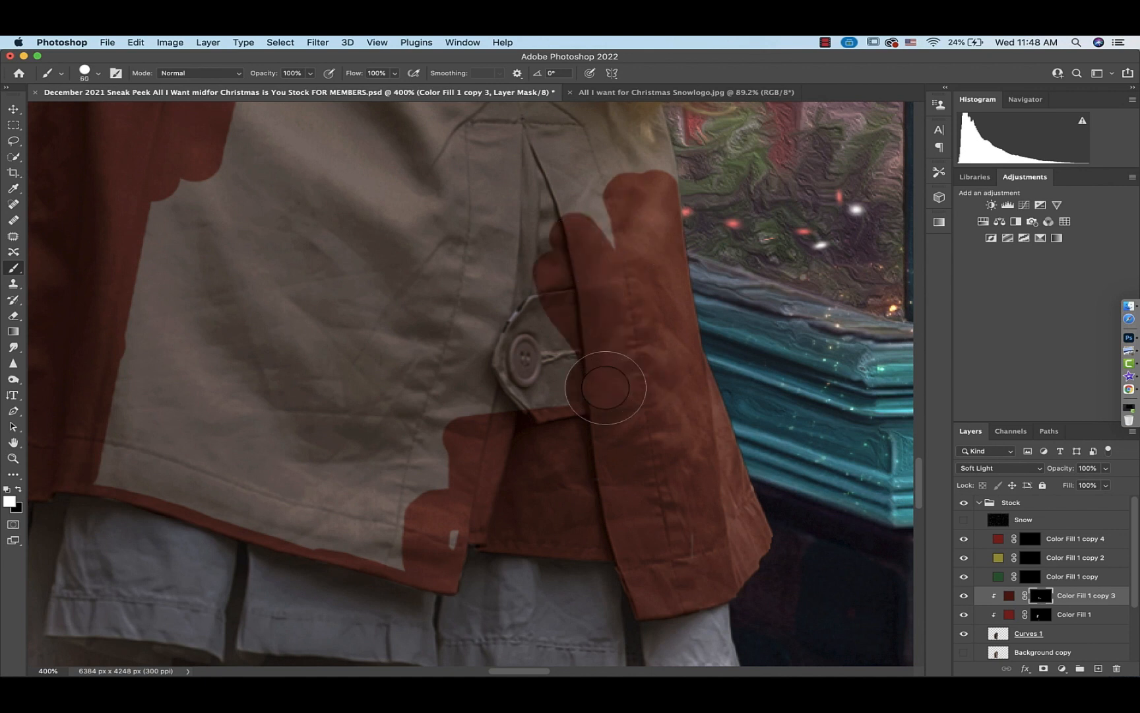
{"action": "mouse_move", "coordinate": [606, 388]}
{"action": "left_mouse_down"}
{"action": "mouse_move", "coordinate": [545, 323]}
{"action": "mouse_move", "coordinate": [498, 342]}
{"action": "mouse_move", "coordinate": [518, 438]}
{"action": "mouse_move", "coordinate": [428, 413]}
{"action": "mouse_move", "coordinate": [428, 534]}
{"action": "mouse_move", "coordinate": [389, 478]}
{"action": "left_mouse_up"}
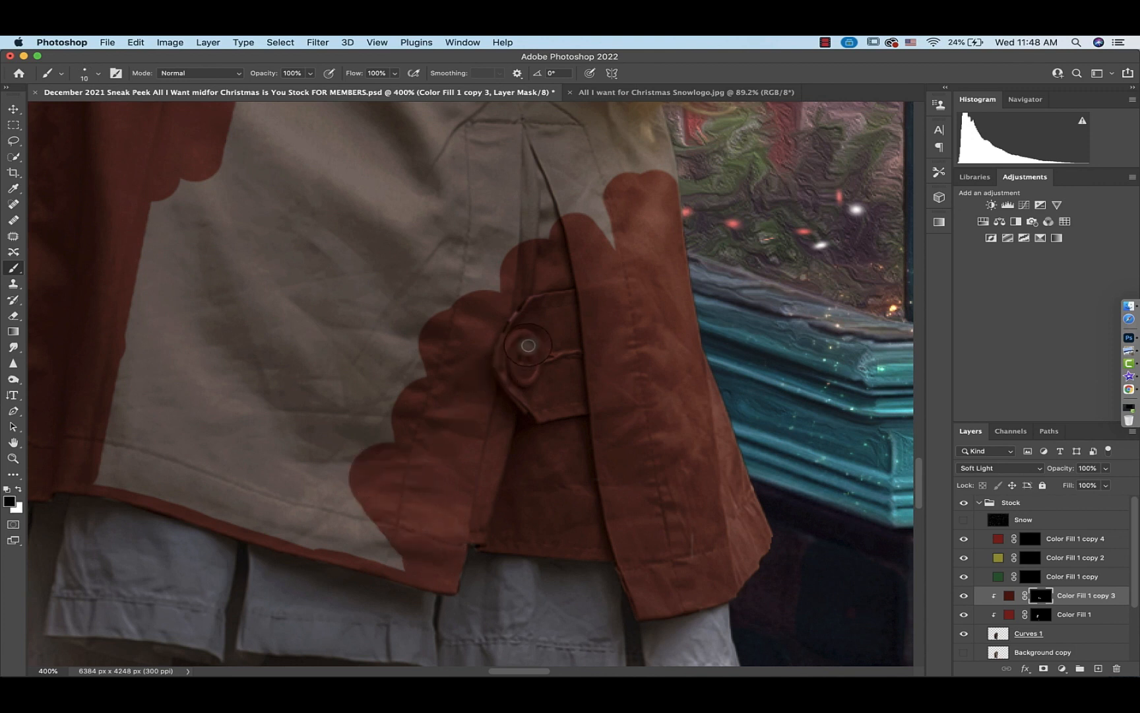
Paint black over the flap's button to remove its red, then switch to white with a 30 px brush
{"action": "mouse_move", "coordinate": [527, 344]}
{"action": "left_mouse_down"}
{"action": "mouse_move", "coordinate": [521, 375]}
{"action": "mouse_move", "coordinate": [532, 352]}
{"action": "mouse_move", "coordinate": [533, 362]}
{"action": "mouse_move", "coordinate": [522, 340]}
{"action": "mouse_move", "coordinate": [520, 378]}
{"action": "mouse_move", "coordinate": [531, 349]}
{"action": "left_mouse_up"}
{"action": "key", "text": "x"}
{"action": "key", "text": "bracketright"}
{"action": "key", "text": "bracketright"}
{"action": "key", "text": "bracketright"}
{"action": "key", "text": "bracketright"}
{"action": "key", "text": "bracketright"}
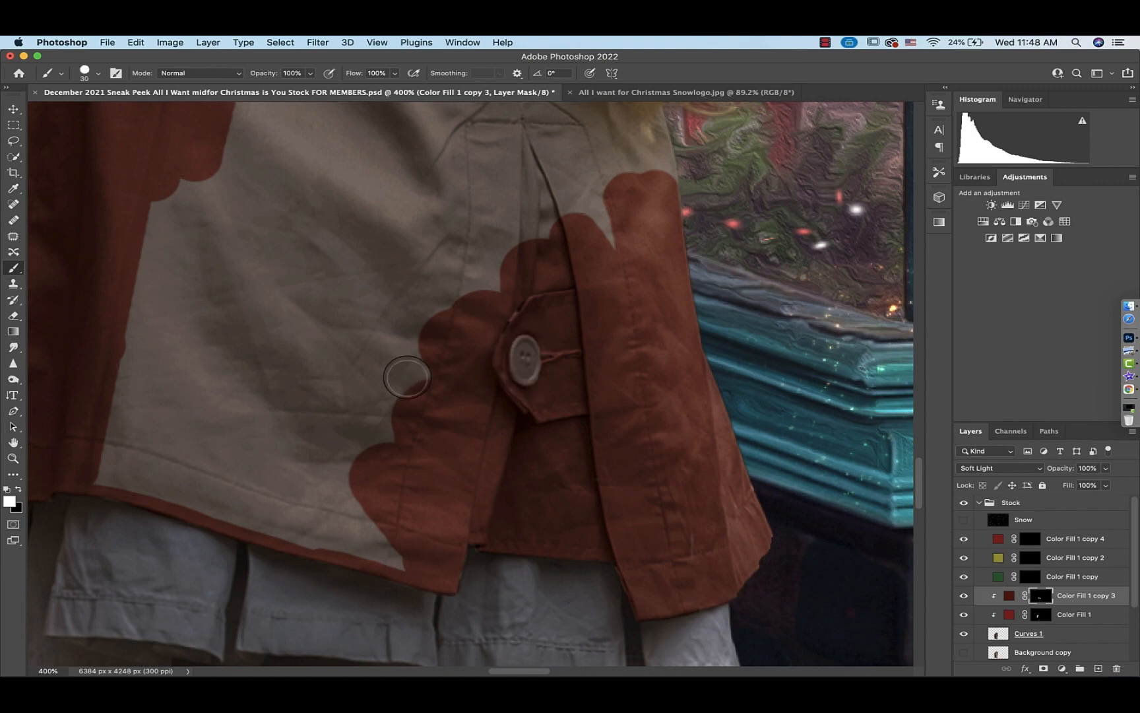
Paint the remaining back panel of the girl's coat red on the fill layer's mask, up to the shoulder
{"action": "mouse_move", "coordinate": [403, 377]}
{"action": "left_mouse_down"}
{"action": "mouse_move", "coordinate": [387, 524]}
{"action": "mouse_move", "coordinate": [132, 464]}
{"action": "mouse_move", "coordinate": [163, 255]}
{"action": "mouse_move", "coordinate": [199, 431]}
{"action": "mouse_move", "coordinate": [242, 326]}
{"action": "mouse_move", "coordinate": [344, 336]}
{"action": "mouse_move", "coordinate": [534, 243]}
{"action": "mouse_move", "coordinate": [472, 216]}
{"action": "mouse_move", "coordinate": [574, 403]}
{"action": "mouse_move", "coordinate": [557, 333]}
{"action": "mouse_move", "coordinate": [596, 467]}
{"action": "mouse_move", "coordinate": [473, 268]}
{"action": "mouse_move", "coordinate": [338, 441]}
{"action": "mouse_move", "coordinate": [283, 188]}
{"action": "mouse_move", "coordinate": [294, 219]}
{"action": "mouse_move", "coordinate": [325, 141]}
{"action": "mouse_move", "coordinate": [242, 141]}
{"action": "mouse_move", "coordinate": [294, 146]}
{"action": "mouse_move", "coordinate": [248, 142]}
{"action": "mouse_move", "coordinate": [237, 207]}
{"action": "left_mouse_up"}
{"action": "scroll", "coordinate": [547, 197], "scroll_direction": "up", "scroll_amount": 6}
{"action": "key", "text": "x"}
{"action": "key", "text": "x"}
{"action": "mouse_move", "coordinate": [335, 192]}
{"action": "left_mouse_down"}
{"action": "mouse_move", "coordinate": [350, 260]}
{"action": "mouse_move", "coordinate": [343, 219]}
{"action": "mouse_move", "coordinate": [435, 260]}
{"action": "mouse_move", "coordinate": [359, 223]}
{"action": "mouse_move", "coordinate": [467, 238]}
{"action": "mouse_move", "coordinate": [415, 297]}
{"action": "mouse_move", "coordinate": [350, 279]}
{"action": "left_mouse_up"}
{"action": "scroll", "coordinate": [351, 298], "scroll_direction": "right", "scroll_amount": 5}
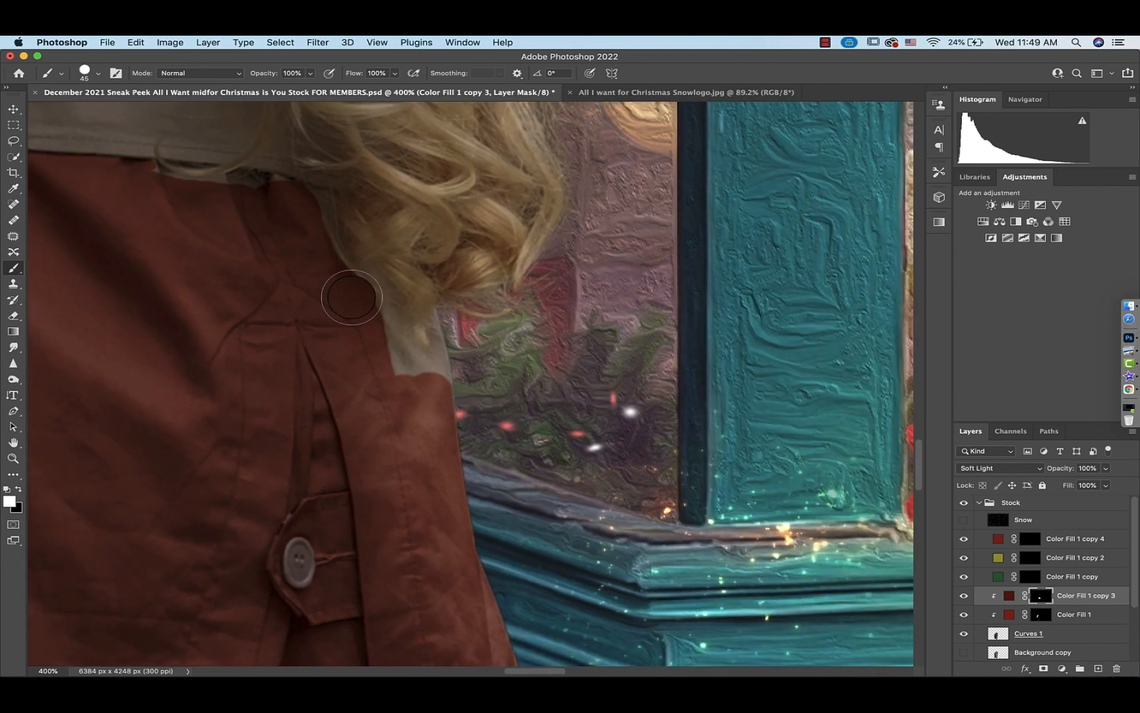
{"action": "mouse_move", "coordinate": [365, 328]}
{"action": "left_mouse_down"}
{"action": "mouse_move", "coordinate": [399, 386]}
{"action": "mouse_move", "coordinate": [398, 370]}
{"action": "mouse_move", "coordinate": [435, 340]}
{"action": "mouse_move", "coordinate": [448, 404]}
{"action": "mouse_move", "coordinate": [395, 317]}
{"action": "left_mouse_up"}
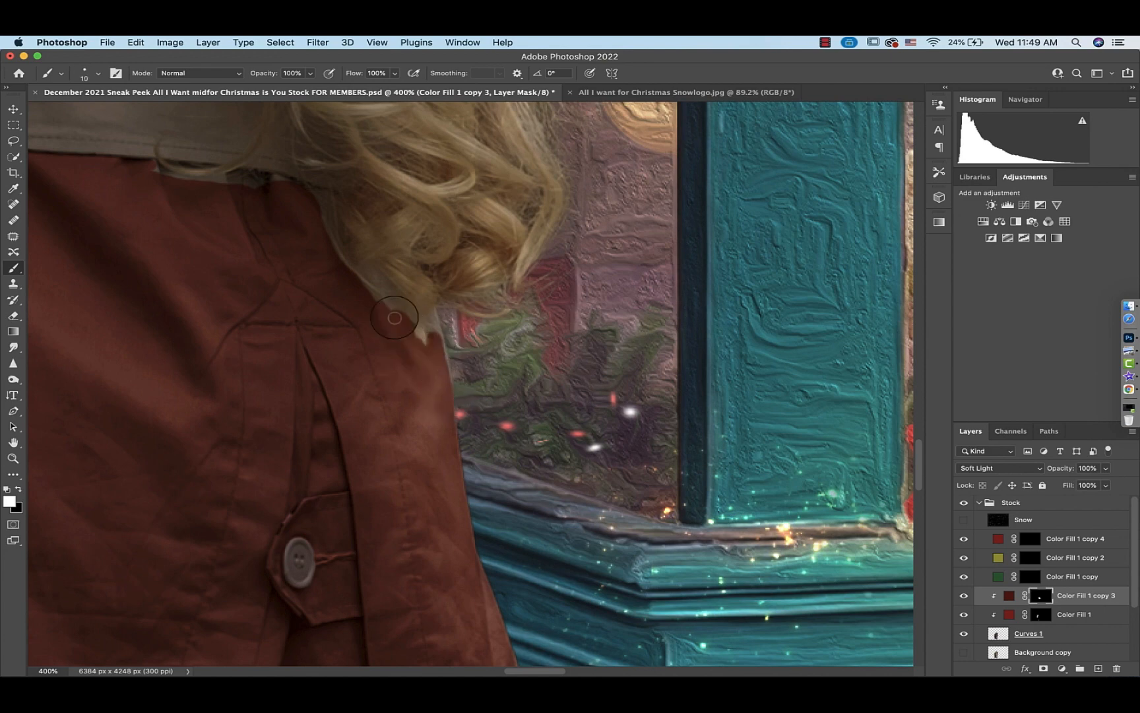
{"action": "scroll", "coordinate": [416, 330], "scroll_direction": "up", "scroll_amount": 5}
{"action": "scroll", "coordinate": [416, 330], "scroll_direction": "left", "scroll_amount": 3}
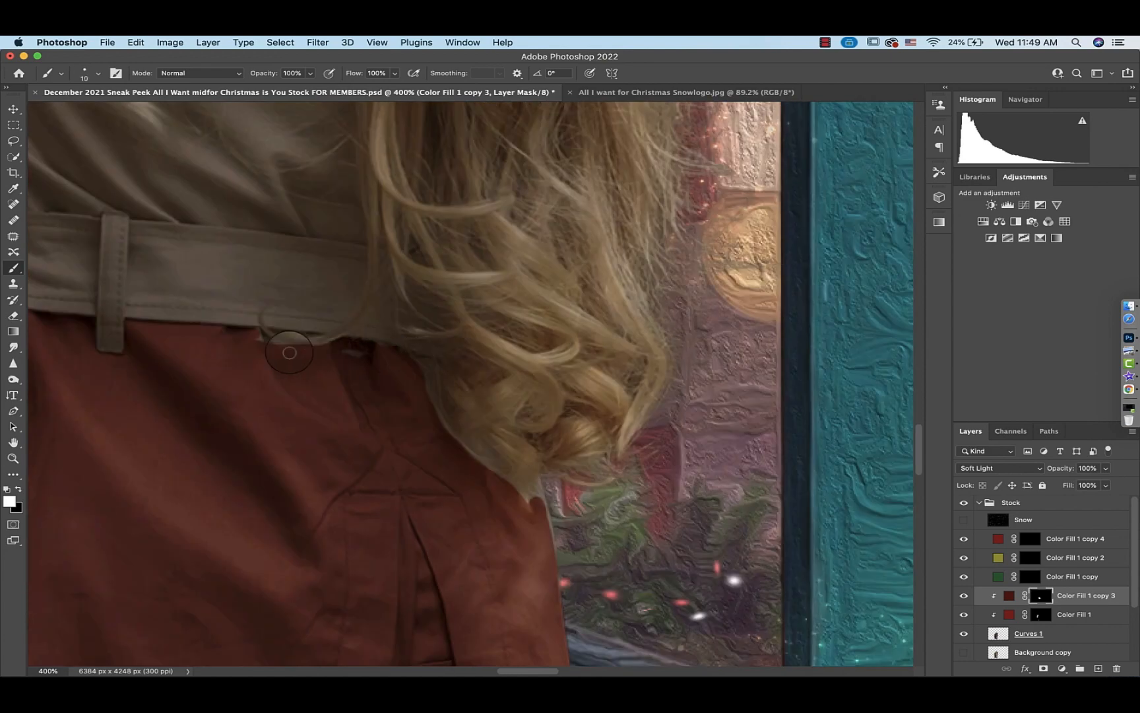
Refine the coat's red mask along the edge of the girl's hair with a 25 px brush at high zoom
{"action": "left_click", "coordinate": [85, 73]}
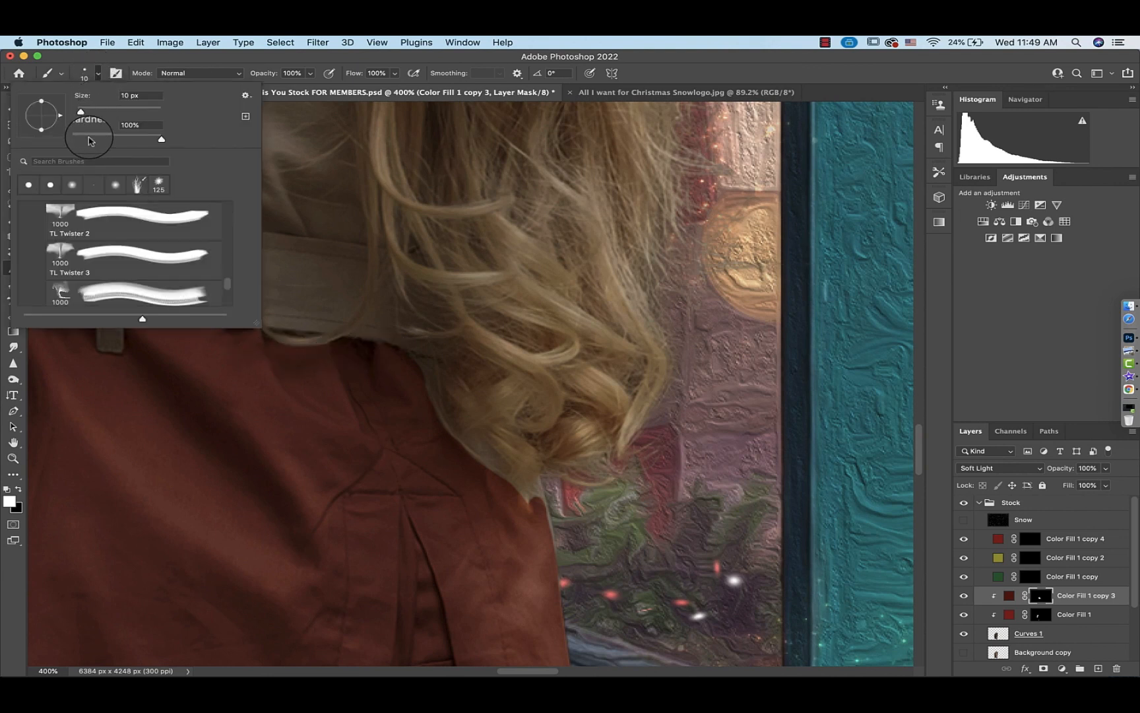
{"action": "left_click", "coordinate": [97, 72]}
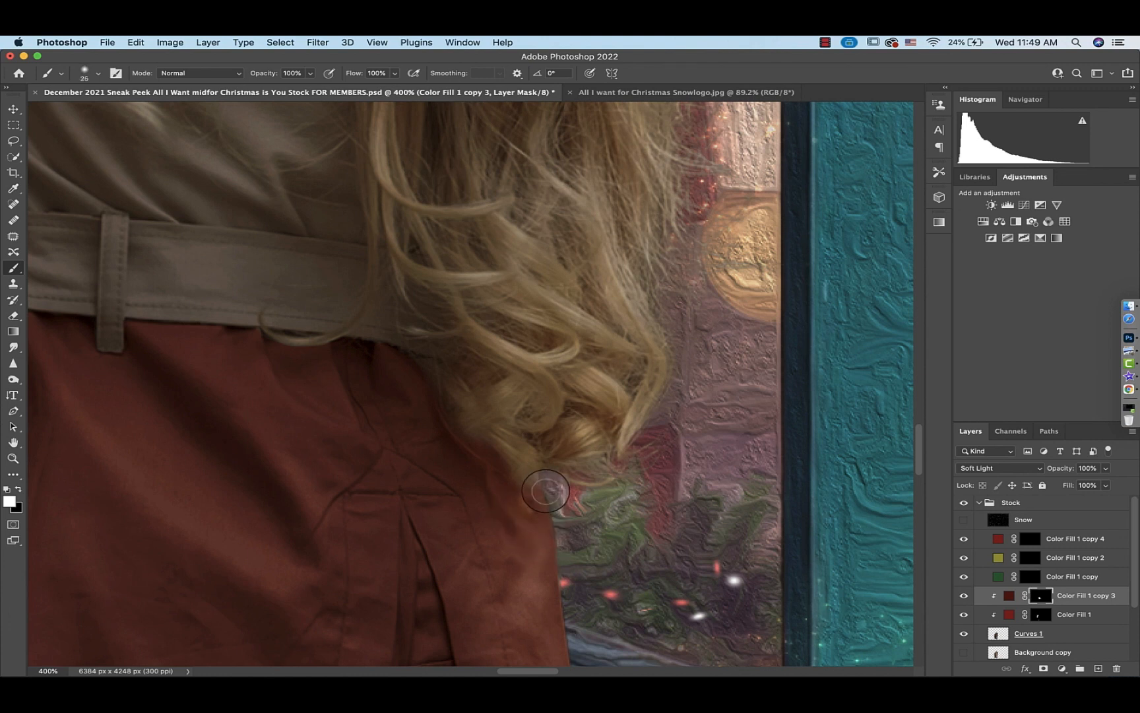
{"action": "scroll", "coordinate": [546, 490], "scroll_direction": "up", "scroll_amount": 10}
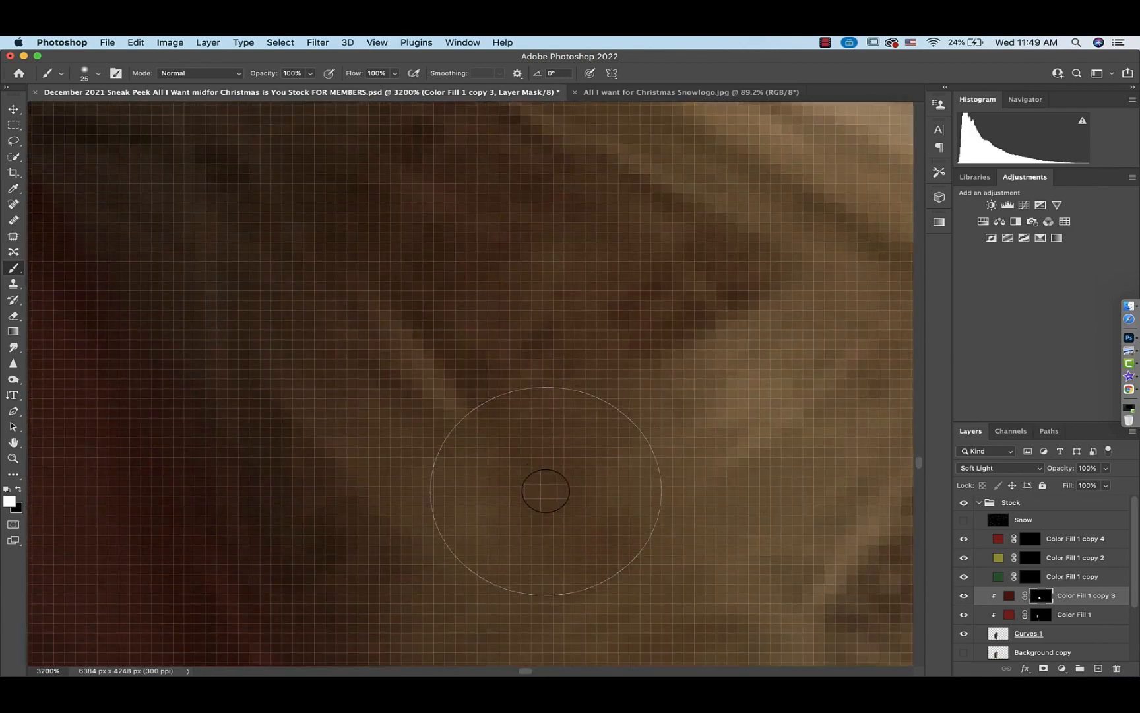
{"action": "scroll", "coordinate": [546, 491], "scroll_direction": "down", "scroll_amount": 3}
{"action": "key", "text": "bracketleft"}
{"action": "scroll", "coordinate": [545, 490], "scroll_direction": "down", "scroll_amount": 1}
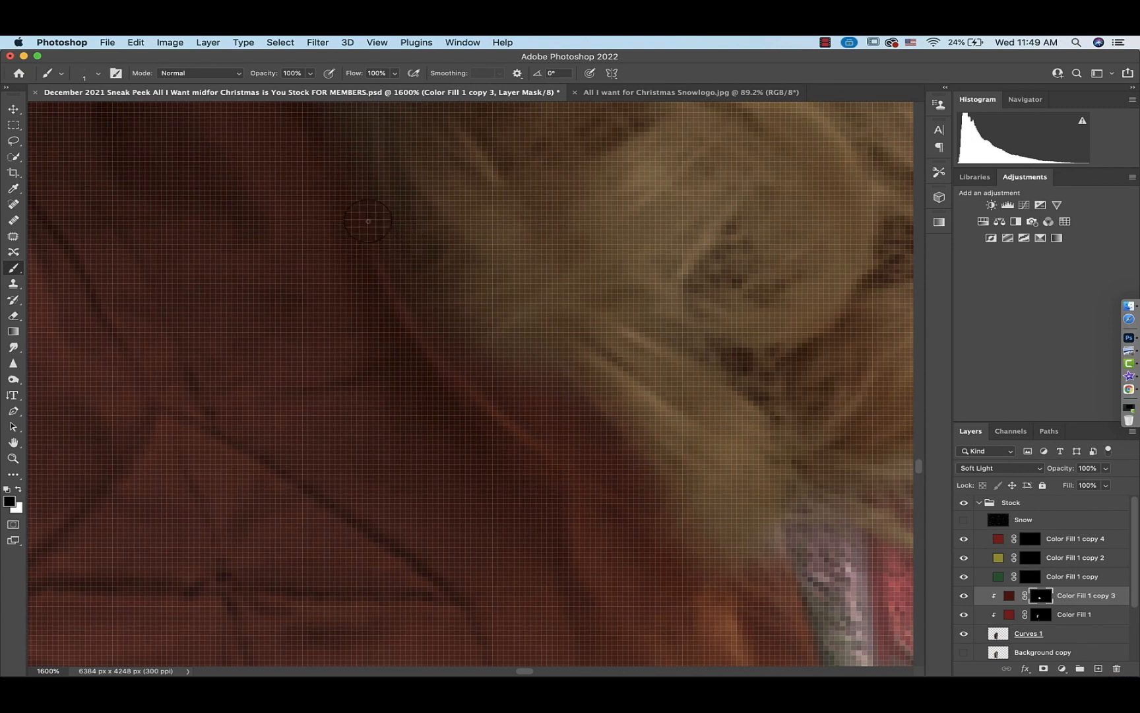
{"action": "mouse_move", "coordinate": [361, 211]}
{"action": "left_mouse_down"}
{"action": "mouse_move", "coordinate": [408, 328]}
{"action": "mouse_move", "coordinate": [480, 410]}
{"action": "mouse_move", "coordinate": [514, 437]}
{"action": "mouse_move", "coordinate": [453, 379]}
{"action": "mouse_move", "coordinate": [517, 440]}
{"action": "mouse_move", "coordinate": [687, 547]}
{"action": "left_mouse_up"}
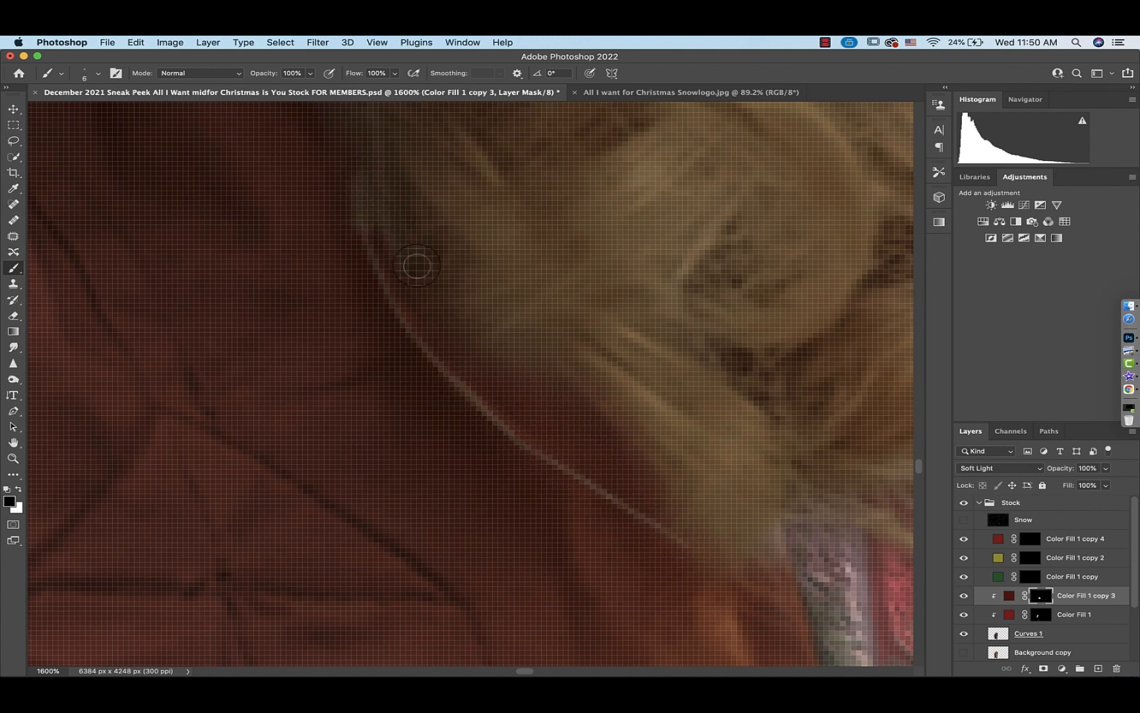
{"action": "left_click_drag", "start_coordinate": [475, 347], "coordinate": [576, 393]}
{"action": "key", "text": "super+minus"}
{"action": "key", "text": "x"}
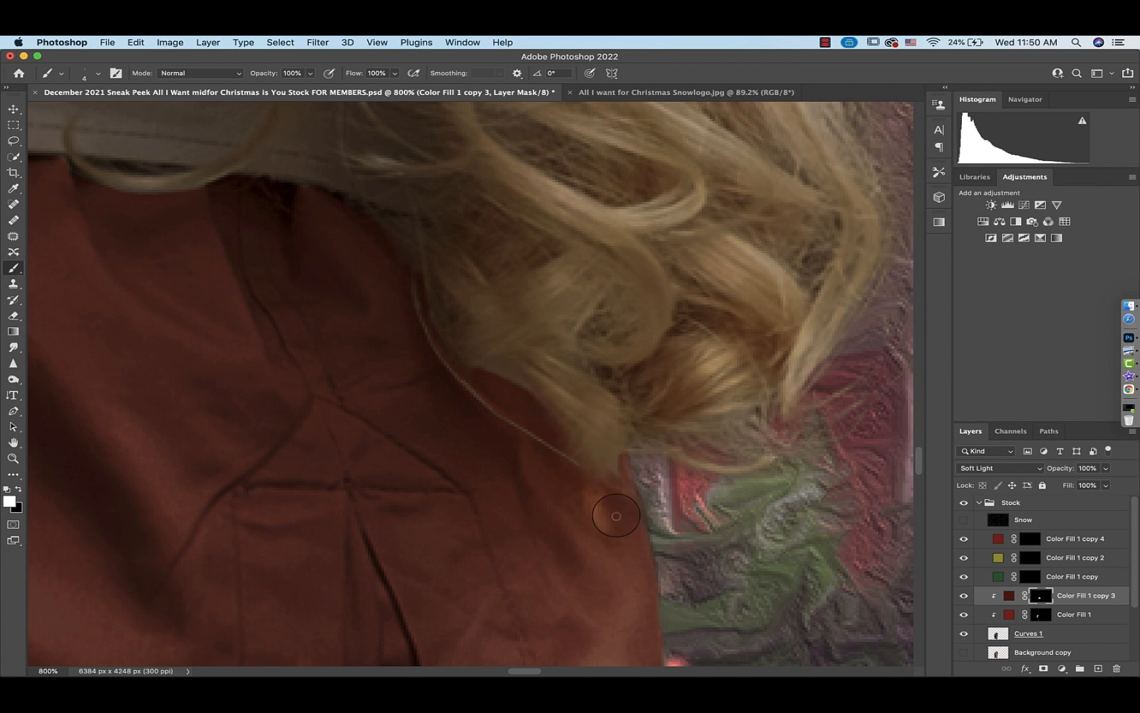
{"action": "mouse_move", "coordinate": [603, 519]}
{"action": "left_mouse_down"}
{"action": "mouse_move", "coordinate": [594, 466]}
{"action": "mouse_move", "coordinate": [582, 490]}
{"action": "mouse_move", "coordinate": [576, 480]}
{"action": "mouse_move", "coordinate": [607, 538]}
{"action": "mouse_move", "coordinate": [609, 485]}
{"action": "mouse_move", "coordinate": [620, 548]}
{"action": "mouse_move", "coordinate": [562, 470]}
{"action": "left_mouse_up"}
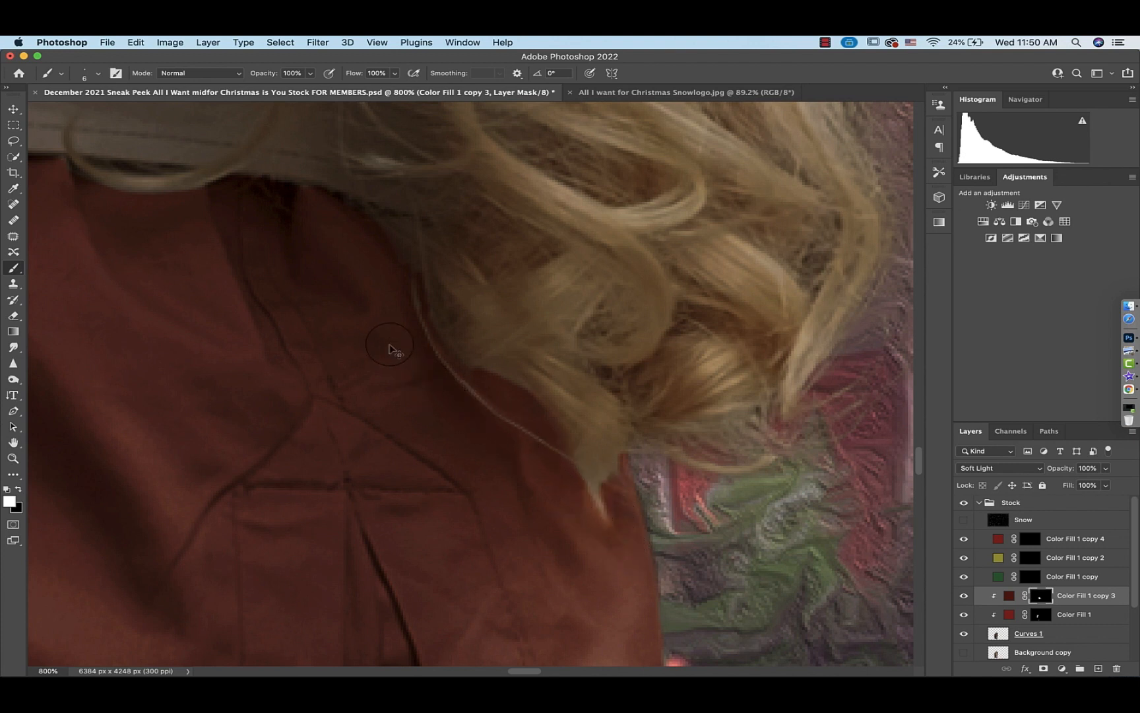
Paint the band on the girl's hat red on the same color fill mask
{"action": "key", "text": "super+0"}
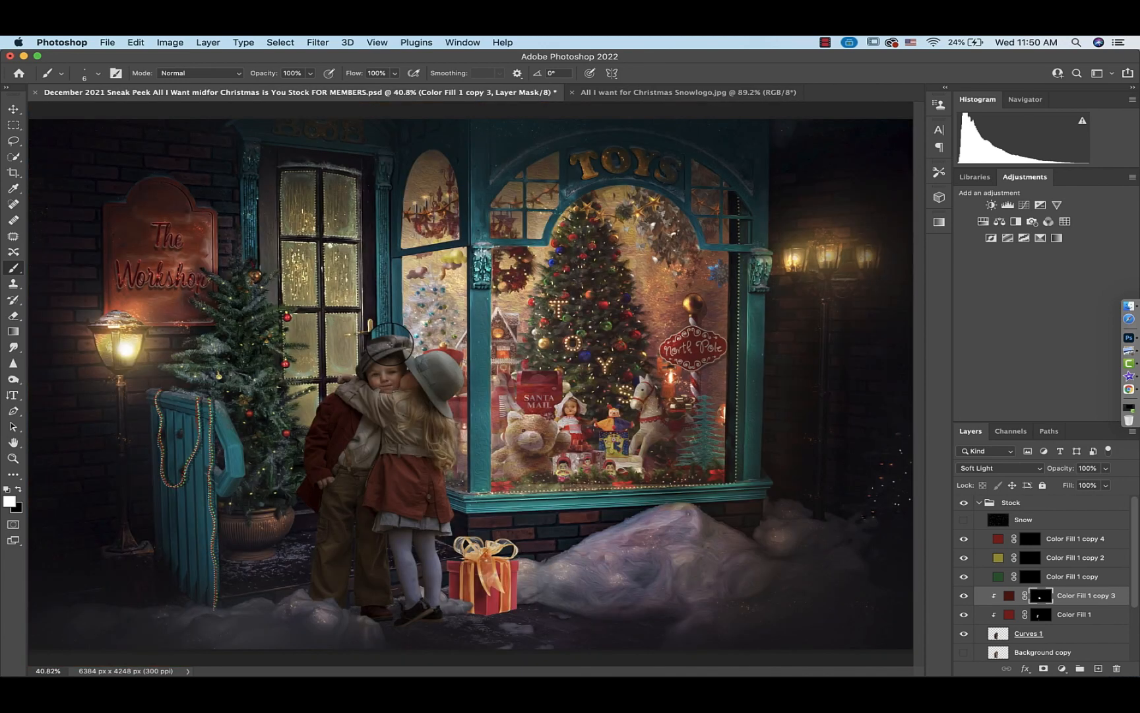
{"action": "key", "text": "super+1"}
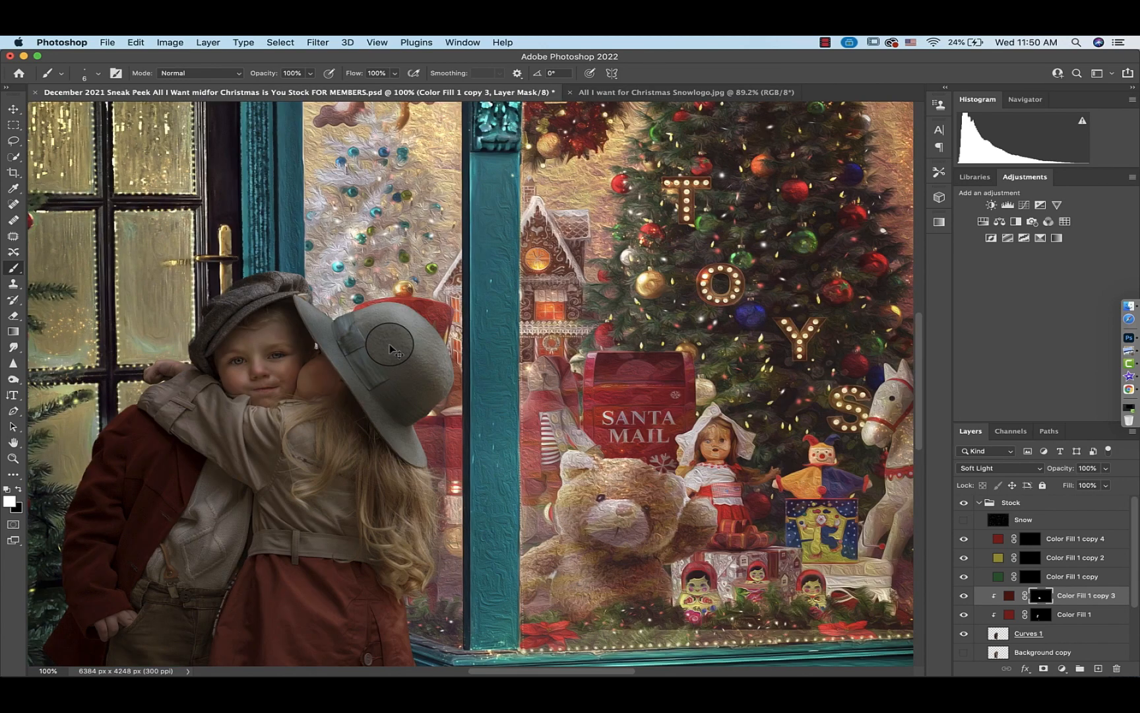
{"action": "scroll", "coordinate": [389, 343], "scroll_direction": "down", "scroll_amount": 3}
{"action": "scroll", "coordinate": [390, 343], "scroll_direction": "left", "scroll_amount": 5}
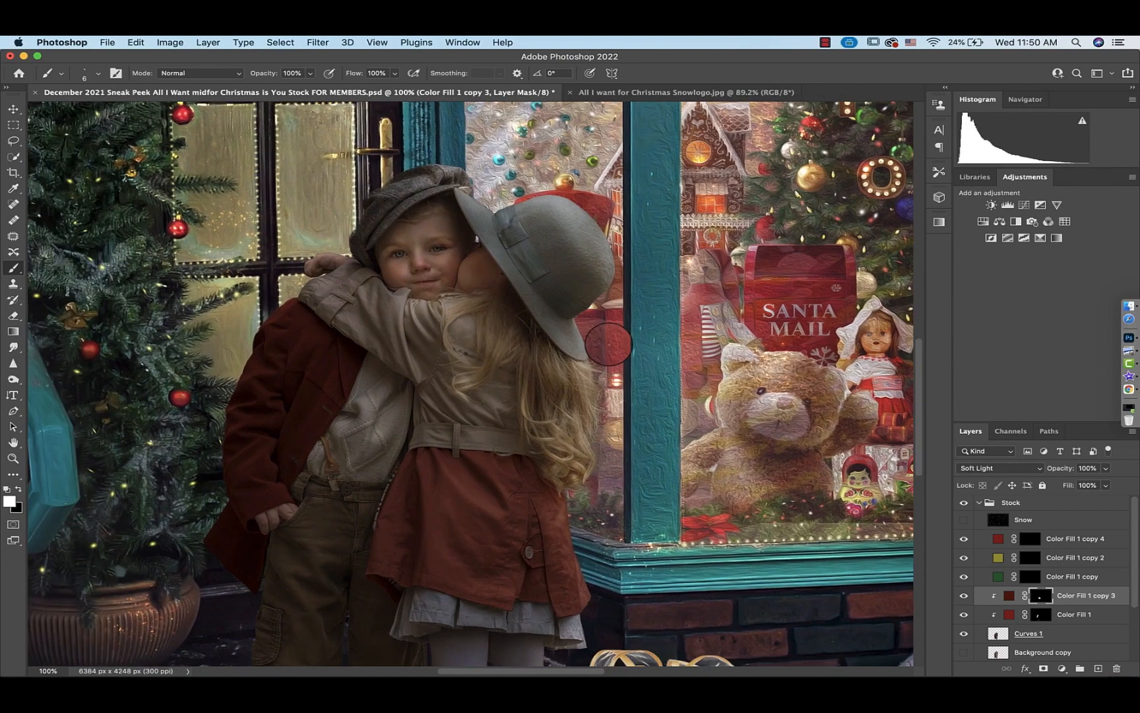
{"action": "key", "text": "super+plus"}
{"action": "key", "text": "super+plus"}
{"action": "key", "text": "super+plus"}
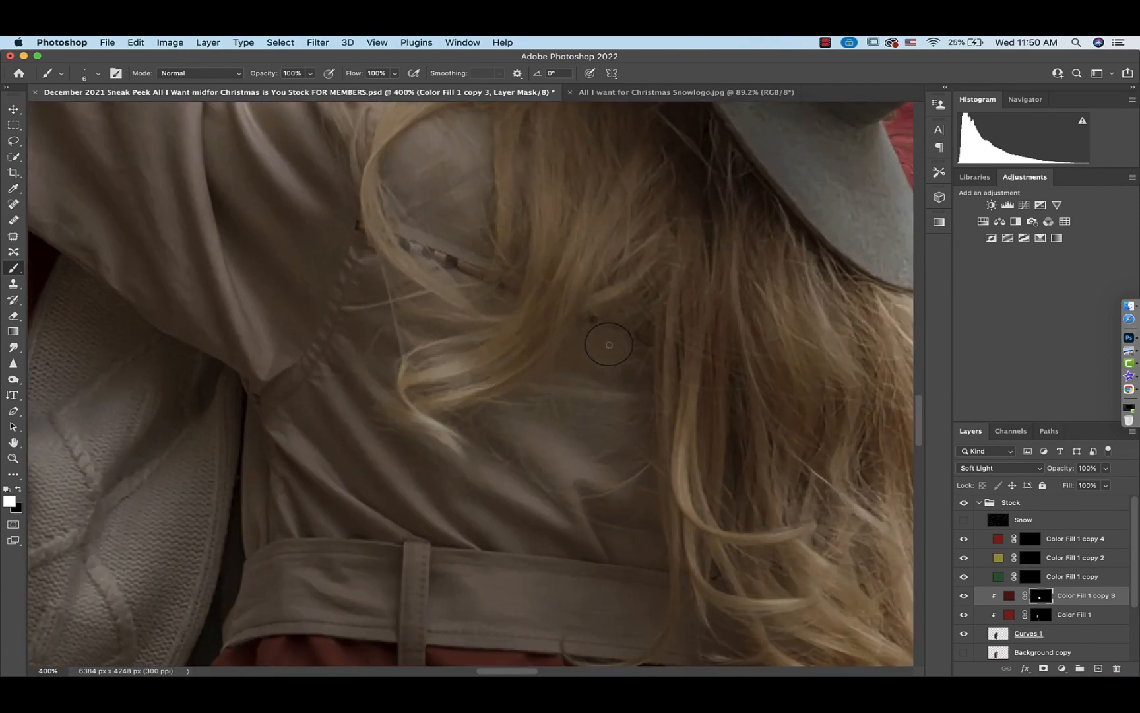
{"action": "scroll", "coordinate": [609, 344], "scroll_direction": "up", "scroll_amount": 14}
{"action": "scroll", "coordinate": [608, 343], "scroll_direction": "right", "scroll_amount": 2}
{"action": "scroll", "coordinate": [608, 344], "scroll_direction": "right", "scroll_amount": 3}
{"action": "mouse_move", "coordinate": [529, 299]}
{"action": "left_mouse_down"}
{"action": "mouse_move", "coordinate": [441, 341]}
{"action": "mouse_move", "coordinate": [406, 285]}
{"action": "mouse_move", "coordinate": [488, 239]}
{"action": "mouse_move", "coordinate": [528, 299]}
{"action": "mouse_move", "coordinate": [439, 340]}
{"action": "mouse_move", "coordinate": [408, 287]}
{"action": "mouse_move", "coordinate": [486, 248]}
{"action": "mouse_move", "coordinate": [438, 313]}
{"action": "mouse_move", "coordinate": [419, 291]}
{"action": "mouse_move", "coordinate": [475, 268]}
{"action": "left_mouse_up"}
{"action": "scroll", "coordinate": [439, 301], "scroll_direction": "down", "scroll_amount": 5}
{"action": "scroll", "coordinate": [439, 301], "scroll_direction": "right", "scroll_amount": 5}
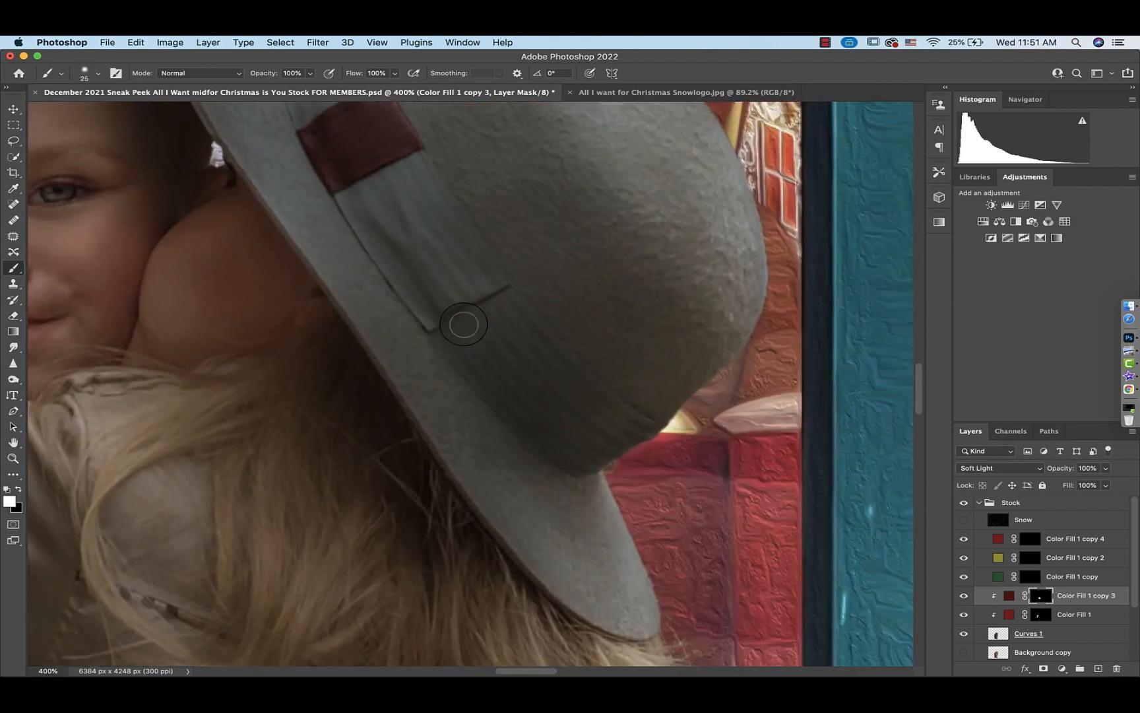
Clean up the hat band's edges with a smaller brush, then fill in the rest of the band
{"action": "key", "text": "bracketleft"}
{"action": "key", "text": "bracketleft"}
{"action": "key", "text": "bracketleft"}
{"action": "mouse_move", "coordinate": [417, 324]}
{"action": "left_mouse_down"}
{"action": "mouse_move", "coordinate": [547, 458]}
{"action": "mouse_move", "coordinate": [633, 422]}
{"action": "mouse_move", "coordinate": [522, 326]}
{"action": "mouse_move", "coordinate": [488, 277]}
{"action": "mouse_move", "coordinate": [457, 302]}
{"action": "mouse_move", "coordinate": [458, 354]}
{"action": "left_mouse_up"}
{"action": "key", "text": "bracketright"}
{"action": "key", "text": "bracketright"}
{"action": "key", "text": "bracketright"}
{"action": "key", "text": "bracketright"}
{"action": "left_click", "coordinate": [472, 311]}
{"action": "mouse_move", "coordinate": [551, 443]}
{"action": "left_mouse_down"}
{"action": "mouse_move", "coordinate": [545, 409]}
{"action": "mouse_move", "coordinate": [491, 347]}
{"action": "mouse_move", "coordinate": [626, 445]}
{"action": "mouse_move", "coordinate": [491, 299]}
{"action": "left_mouse_up"}
{"action": "key", "text": "super+0"}
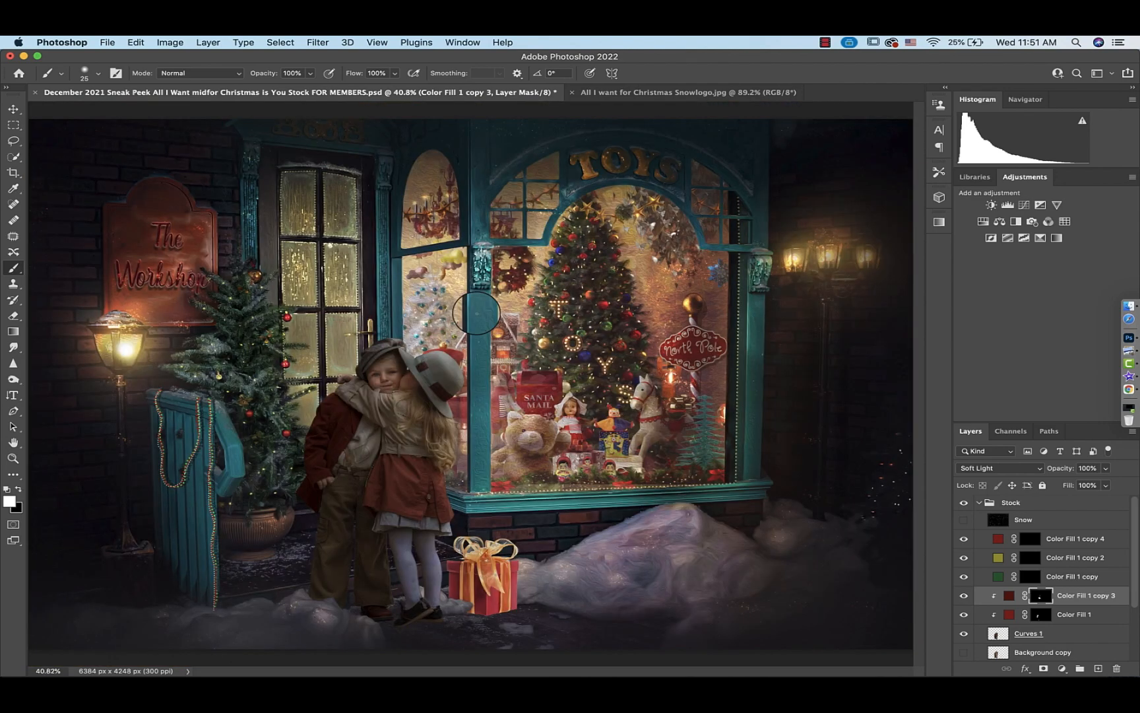
Duplicate the girl's red color fill layer, clip it, and mask it off the hat to deepen the coat's red
{"action": "left_click", "coordinate": [1009, 598]}
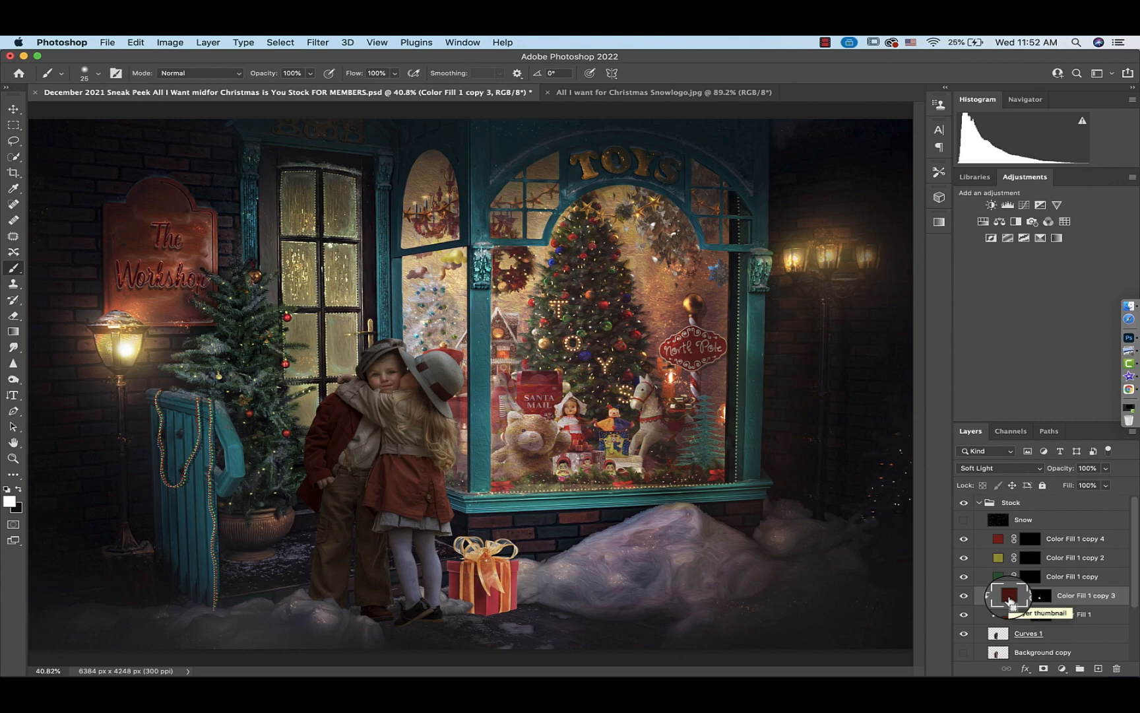
{"action": "key", "text": "super+j"}
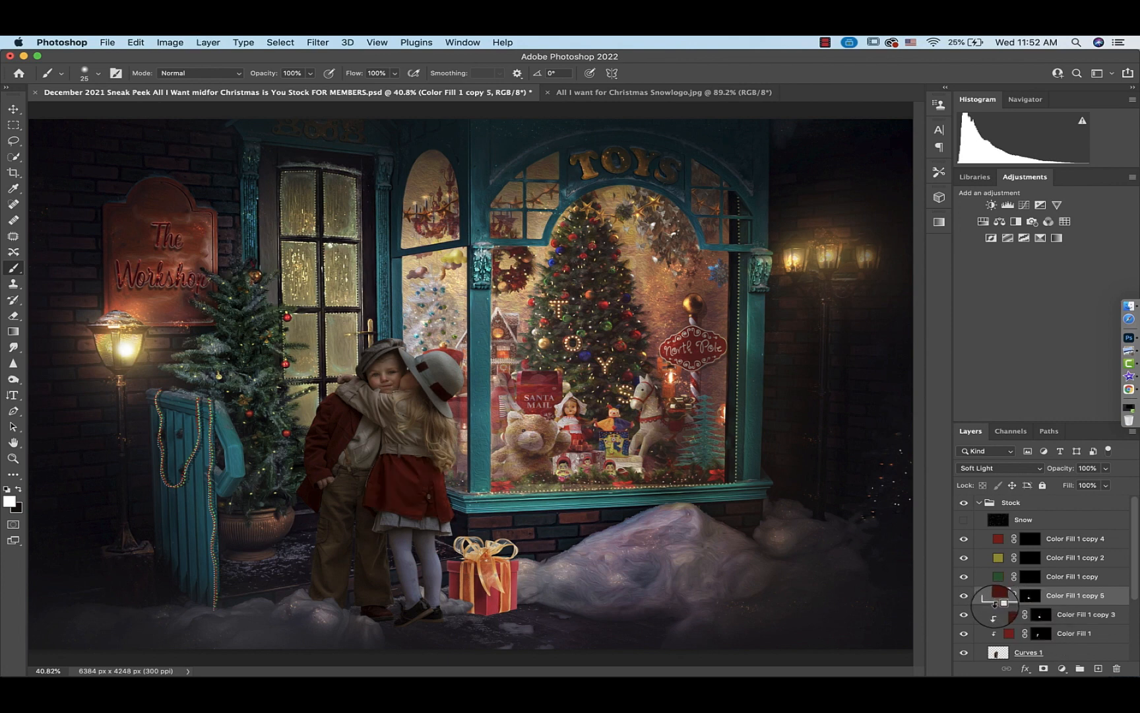
{"action": "left_click", "coordinate": [996, 603], "text": "alt"}
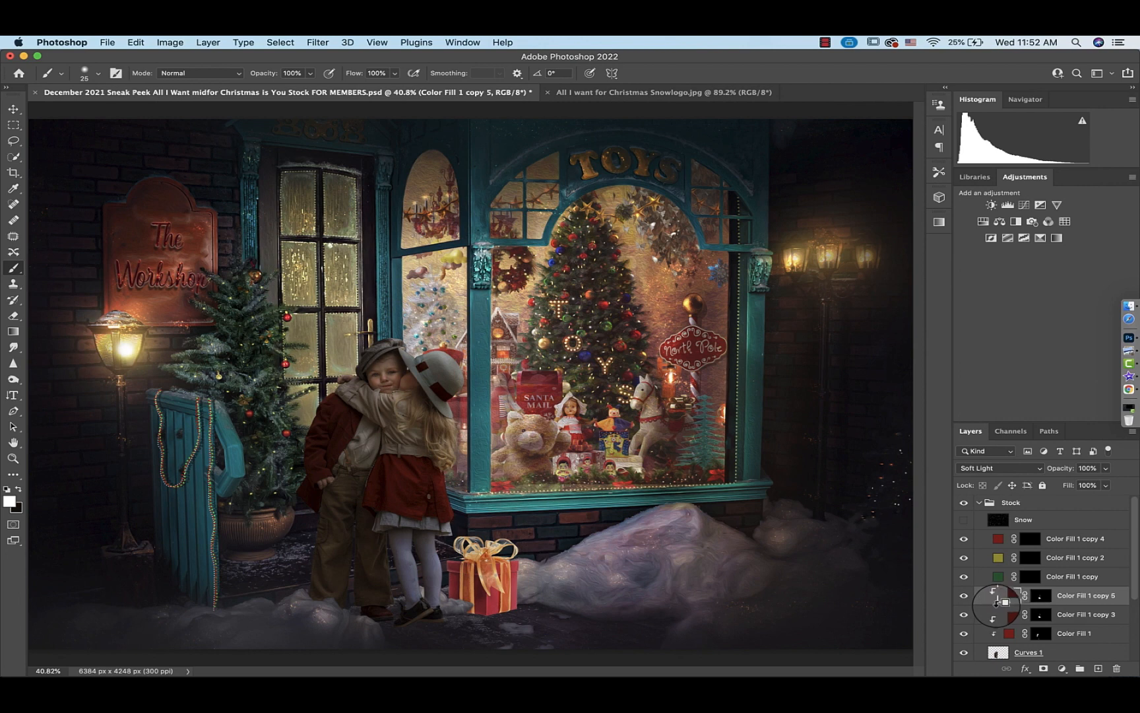
{"action": "left_click", "coordinate": [1035, 596]}
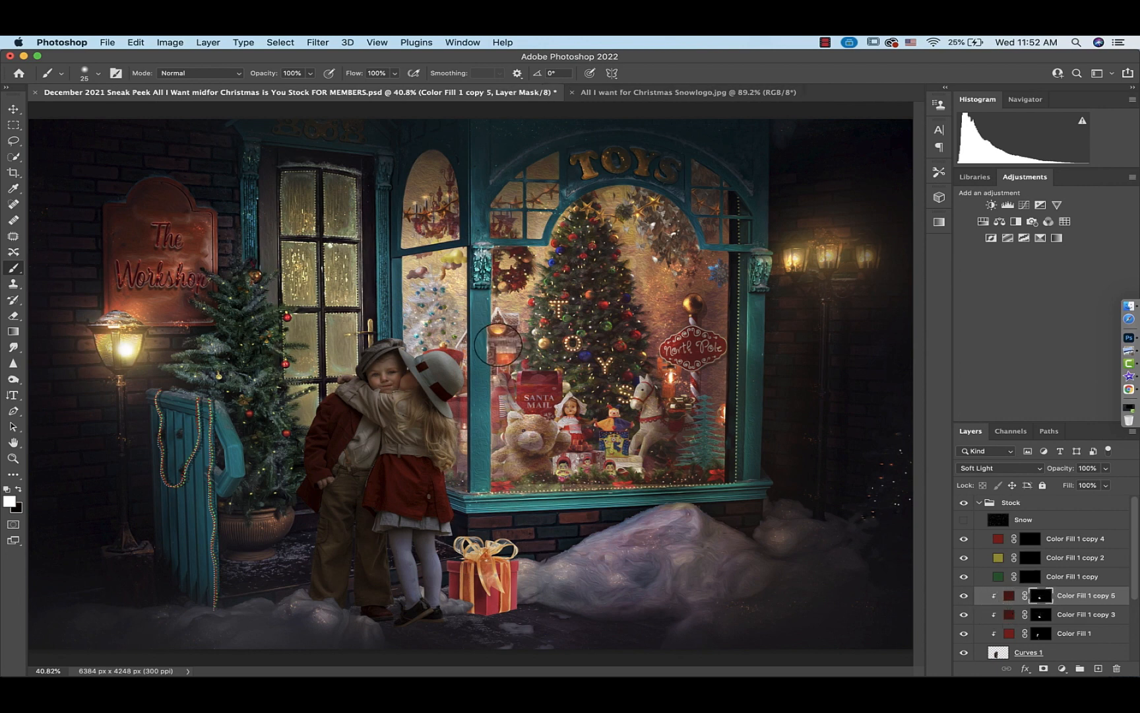
{"action": "left_click_drag", "start_coordinate": [452, 360], "coordinate": [430, 365]}
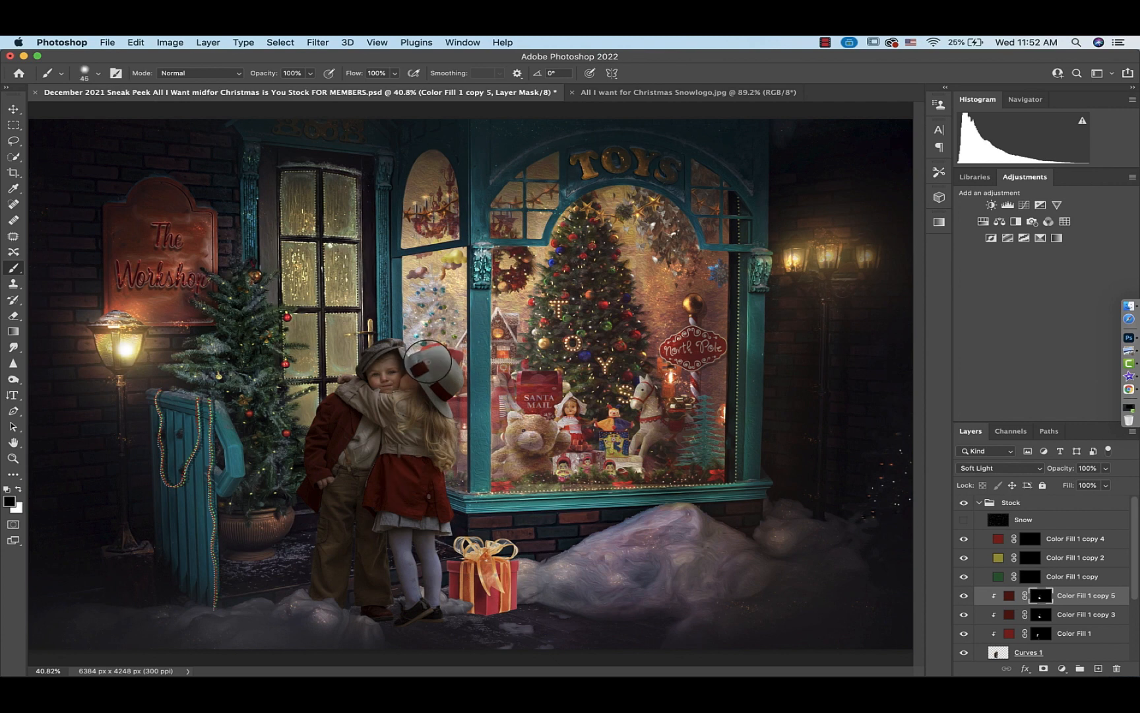
{"action": "left_click_drag", "start_coordinate": [428, 362], "coordinate": [449, 398]}
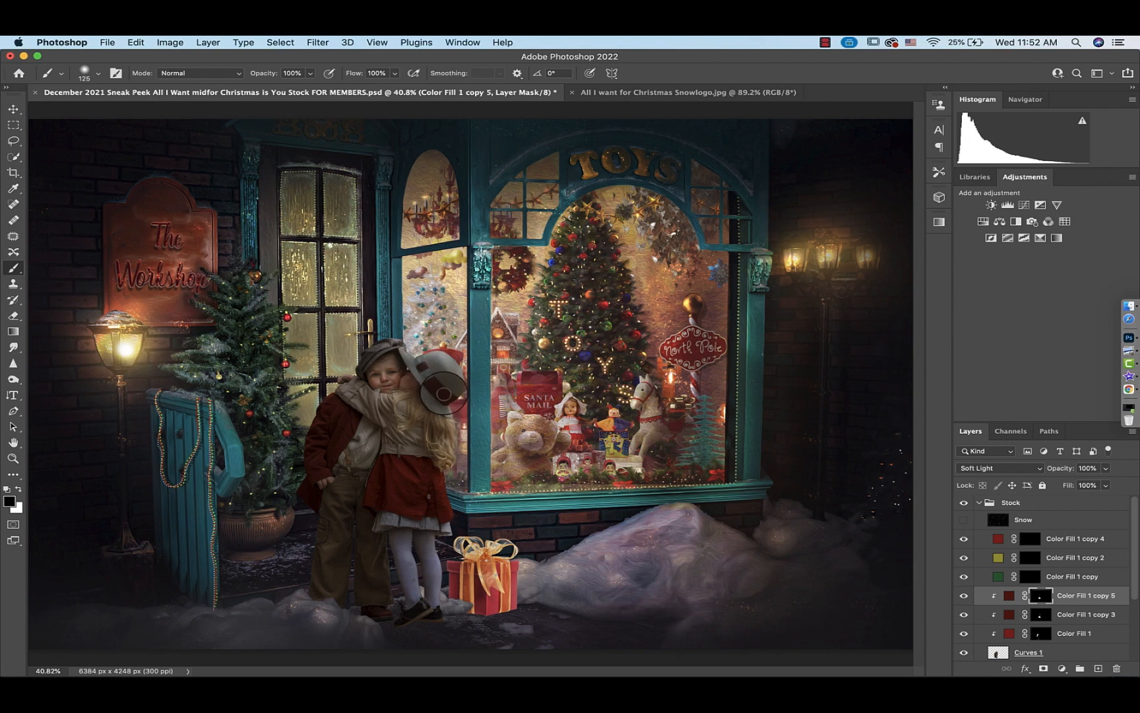
Clip the green color fill layer and paint its mask to turn the boy's trousers green
{"action": "left_click", "coordinate": [1000, 579]}
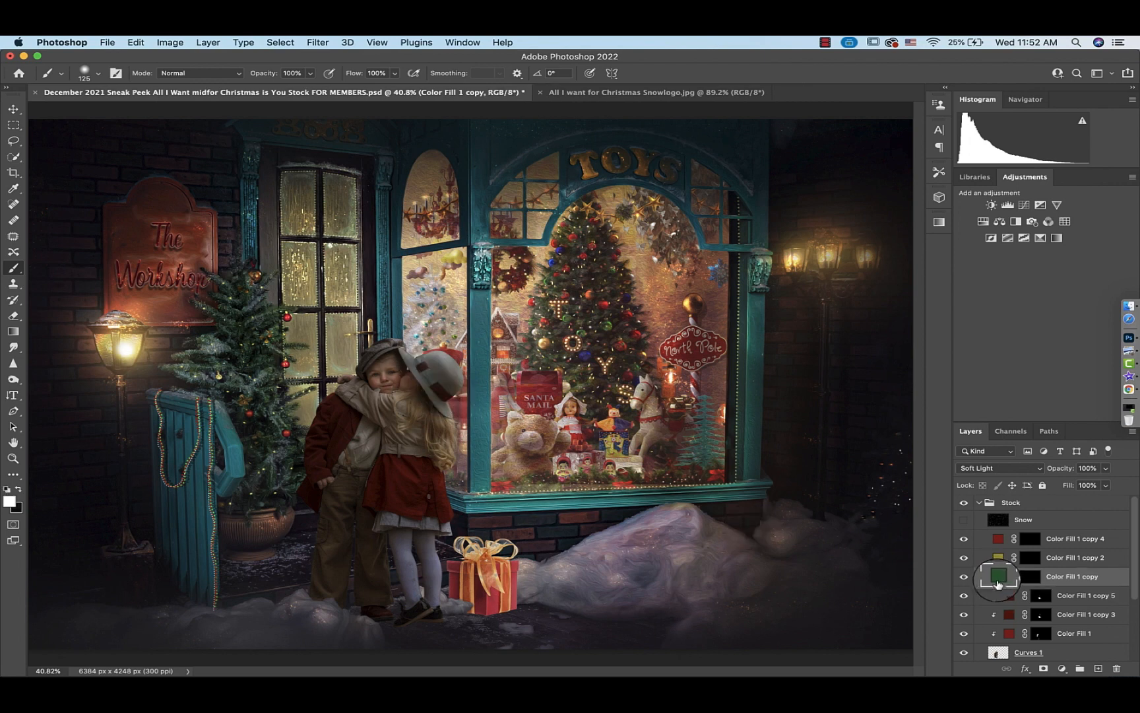
{"action": "left_click", "coordinate": [1041, 578]}
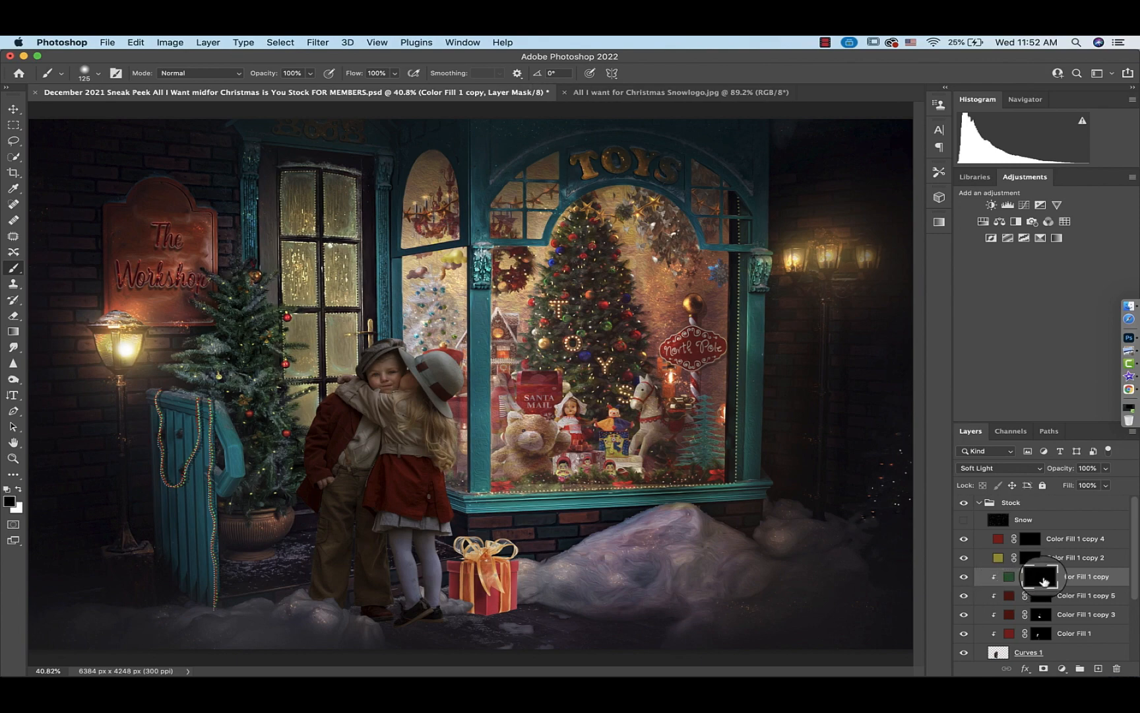
{"action": "key", "text": "super+plus"}
{"action": "key", "text": "super+plus"}
{"action": "key", "text": "super+plus"}
{"action": "scroll", "coordinate": [714, 545], "scroll_direction": "down", "scroll_amount": 5}
{"action": "scroll", "coordinate": [714, 544], "scroll_direction": "left", "scroll_amount": 5}
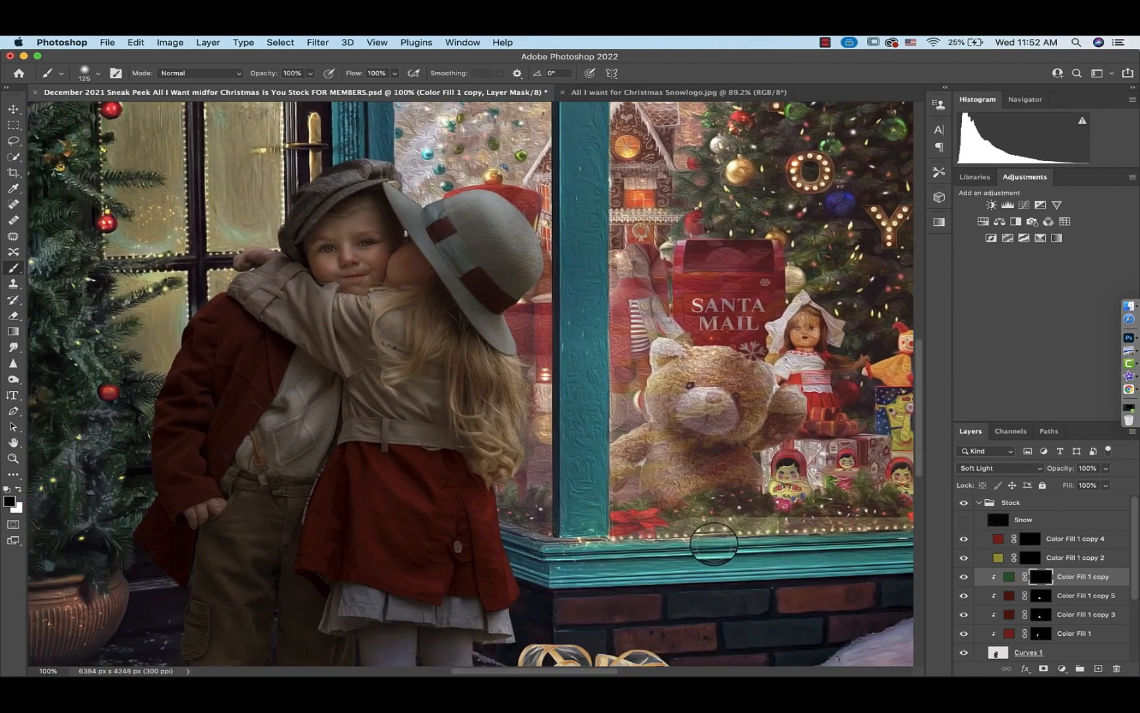
{"action": "key", "text": "x"}
{"action": "mouse_move", "coordinate": [475, 393]}
{"action": "left_mouse_down"}
{"action": "mouse_move", "coordinate": [396, 493]}
{"action": "mouse_move", "coordinate": [398, 566]}
{"action": "mouse_move", "coordinate": [415, 579]}
{"action": "mouse_move", "coordinate": [428, 562]}
{"action": "mouse_move", "coordinate": [432, 583]}
{"action": "mouse_move", "coordinate": [460, 512]}
{"action": "mouse_move", "coordinate": [429, 485]}
{"action": "left_mouse_up"}
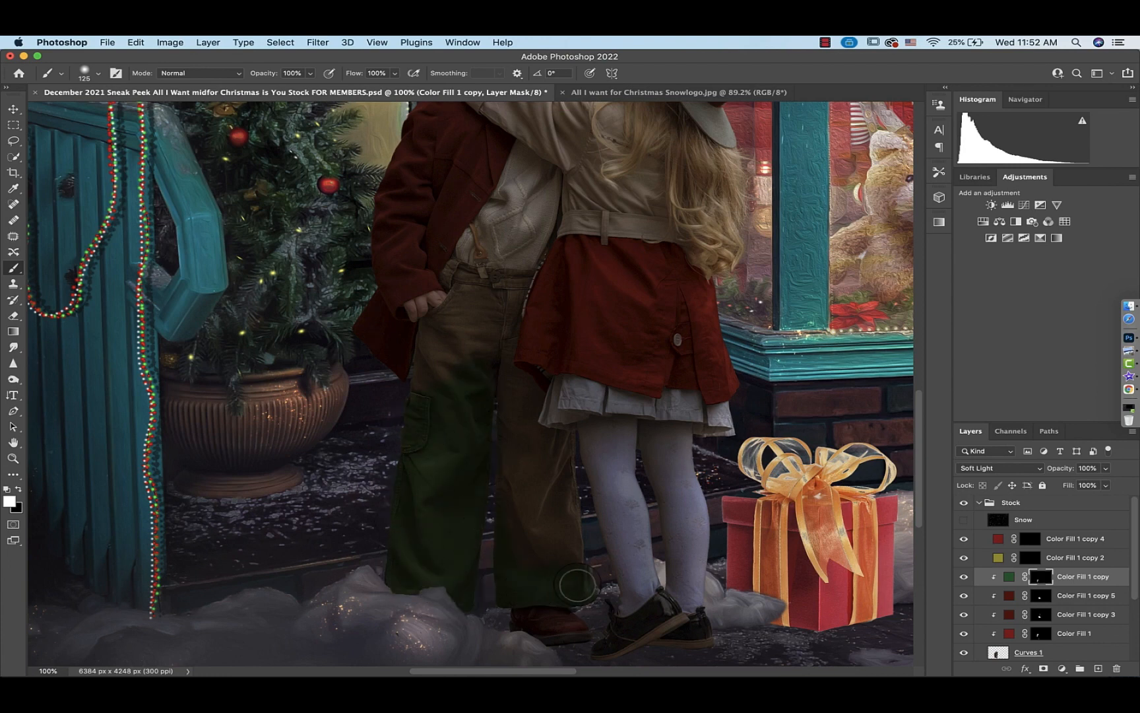
{"action": "mouse_move", "coordinate": [577, 586]}
{"action": "left_mouse_down"}
{"action": "mouse_move", "coordinate": [557, 460]}
{"action": "mouse_move", "coordinate": [547, 566]}
{"action": "mouse_move", "coordinate": [461, 330]}
{"action": "left_mouse_up"}
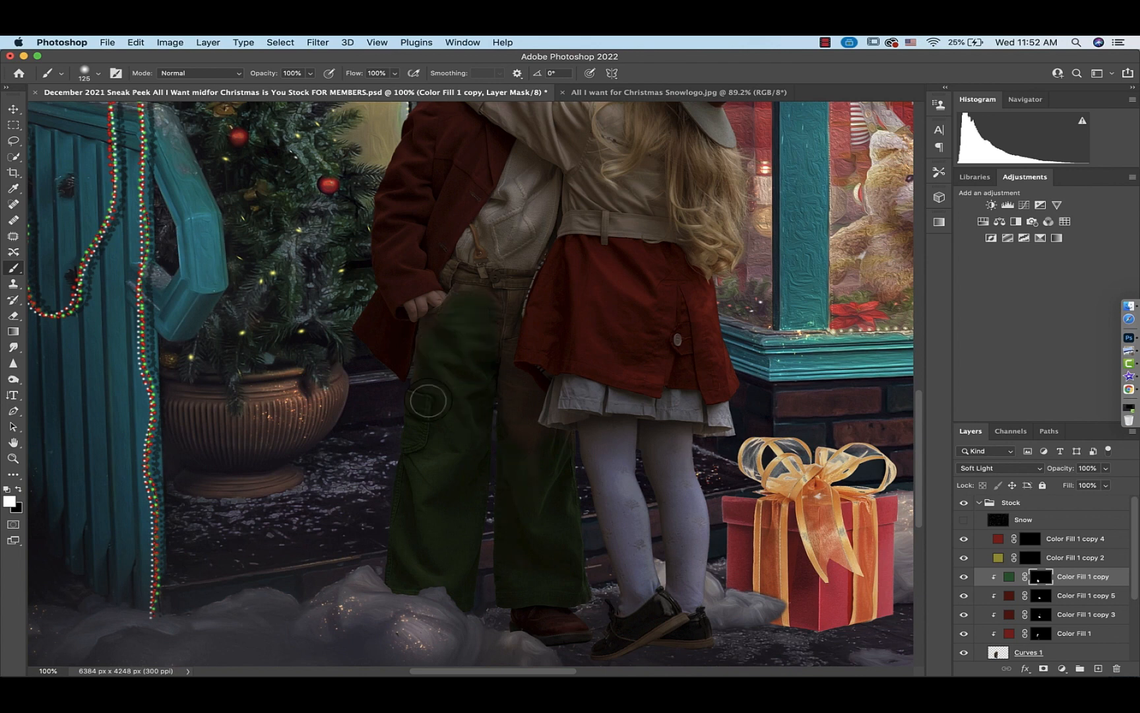
Extend the green over the trousers' top near the boy's pocket with a 30 px brush
{"action": "left_click", "coordinate": [98, 73]}
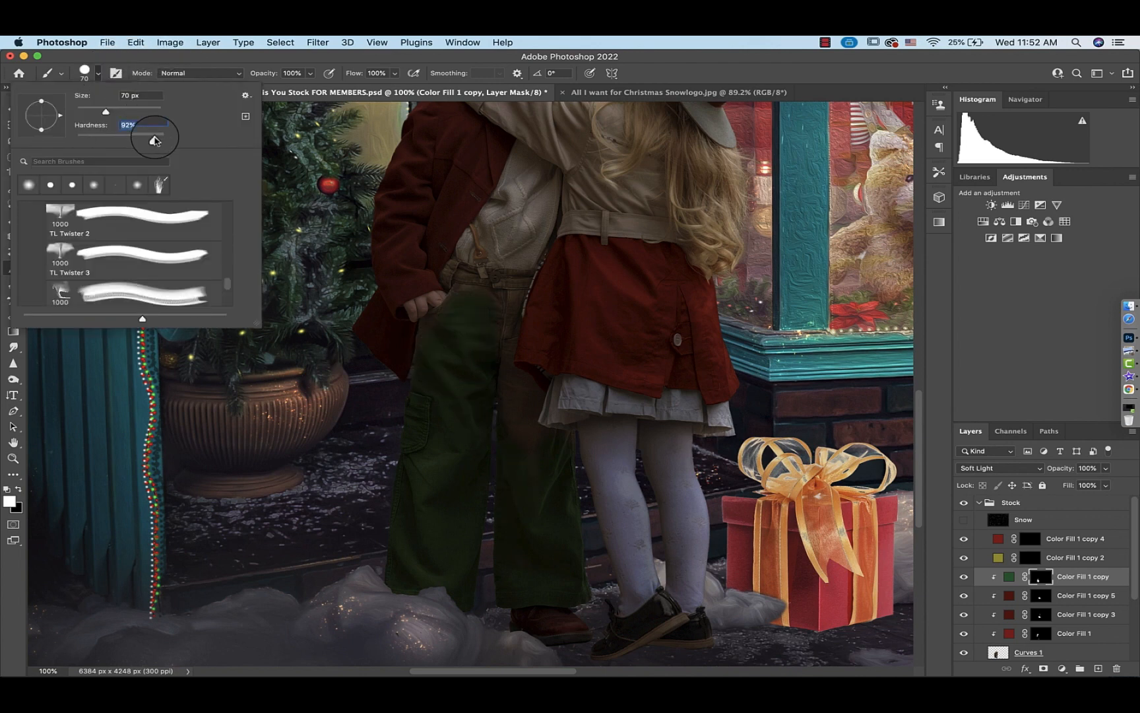
{"action": "left_click", "coordinate": [99, 73]}
{"action": "key", "text": "super+minus"}
{"action": "key", "text": "super+minus"}
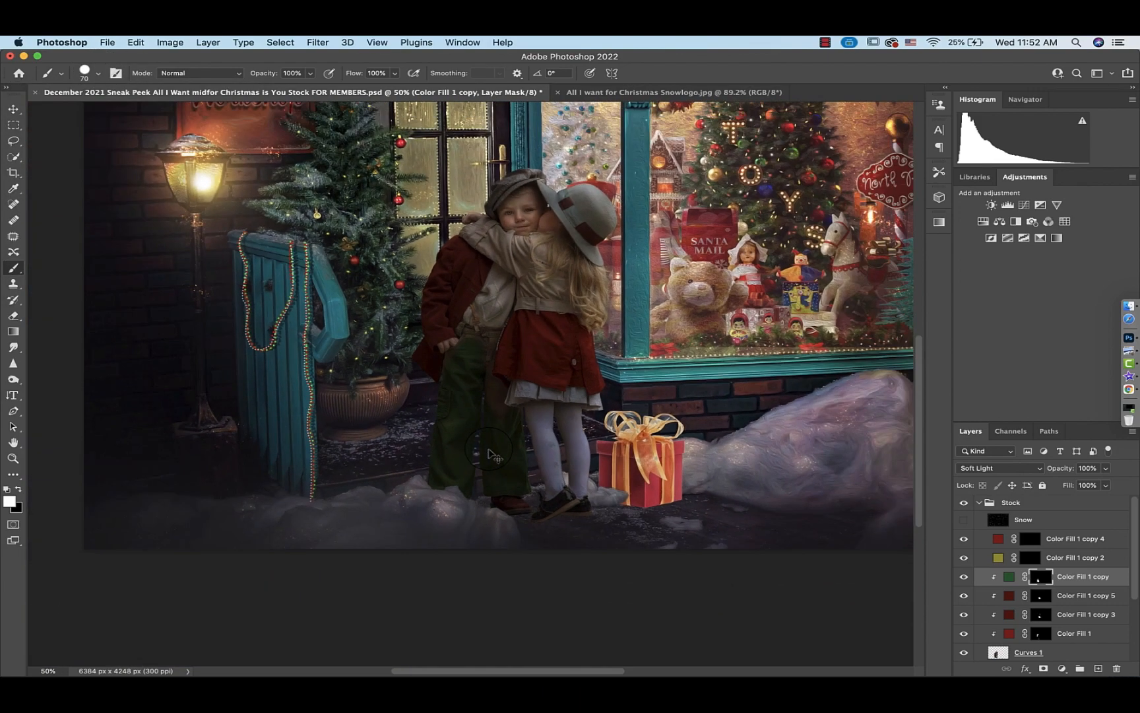
{"action": "key", "text": "super+plus"}
{"action": "key", "text": "super+plus"}
{"action": "key", "text": "super+plus"}
{"action": "key", "text": "super+plus"}
{"action": "scroll", "coordinate": [489, 449], "scroll_direction": "up", "scroll_amount": 5}
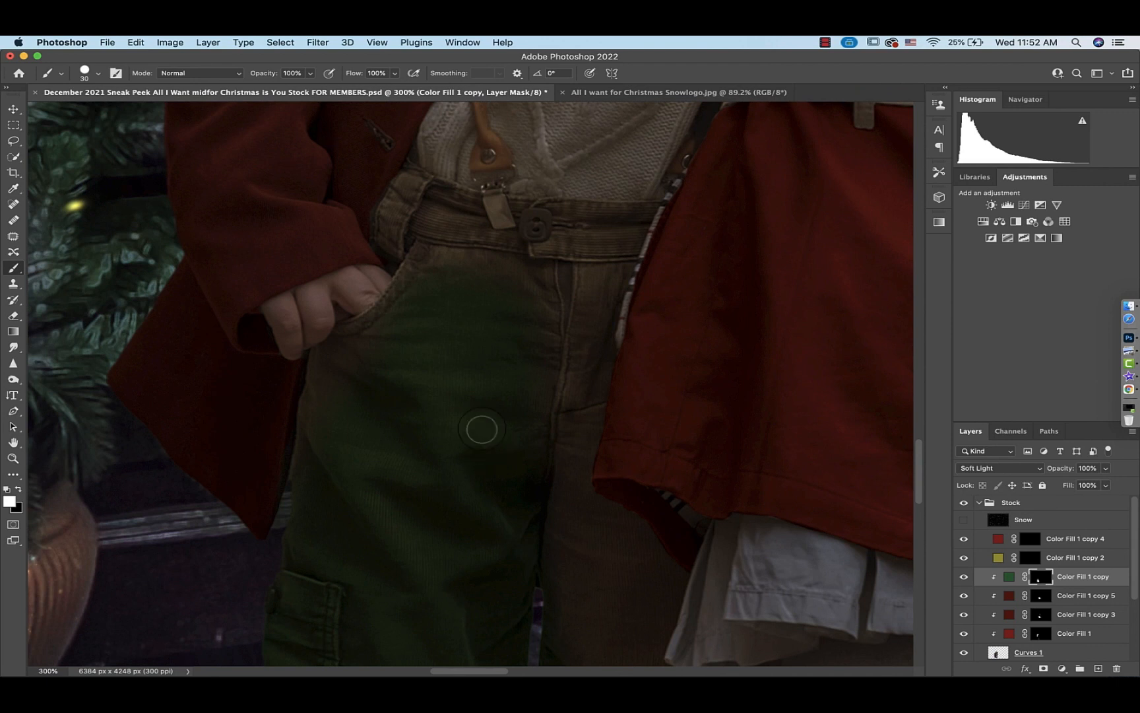
{"action": "left_click_drag", "start_coordinate": [427, 275], "coordinate": [374, 323]}
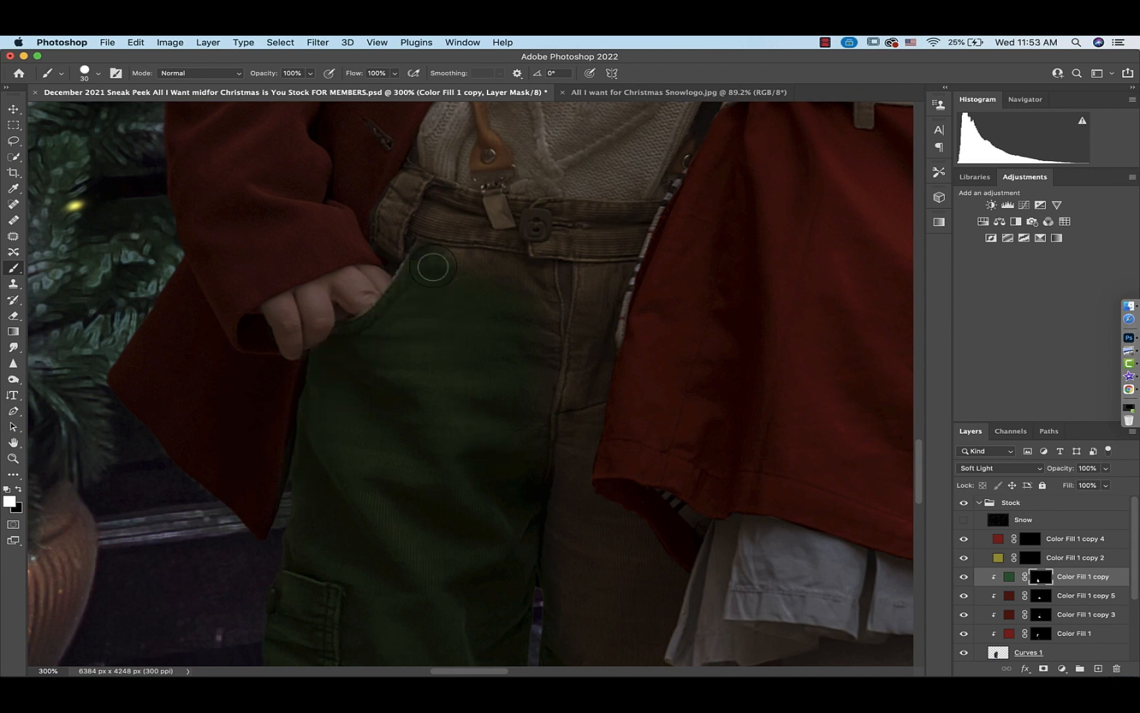
{"action": "mouse_move", "coordinate": [419, 246]}
{"action": "left_mouse_down"}
{"action": "mouse_move", "coordinate": [414, 183]}
{"action": "mouse_move", "coordinate": [398, 248]}
{"action": "left_mouse_up"}
Paint the trousers' waistband and belt loop green, switching between smaller and larger brush sizes
{"action": "key", "text": "super+plus"}
{"action": "key", "text": "super+plus"}
{"action": "scroll", "coordinate": [566, 364], "scroll_direction": "up", "scroll_amount": 5}
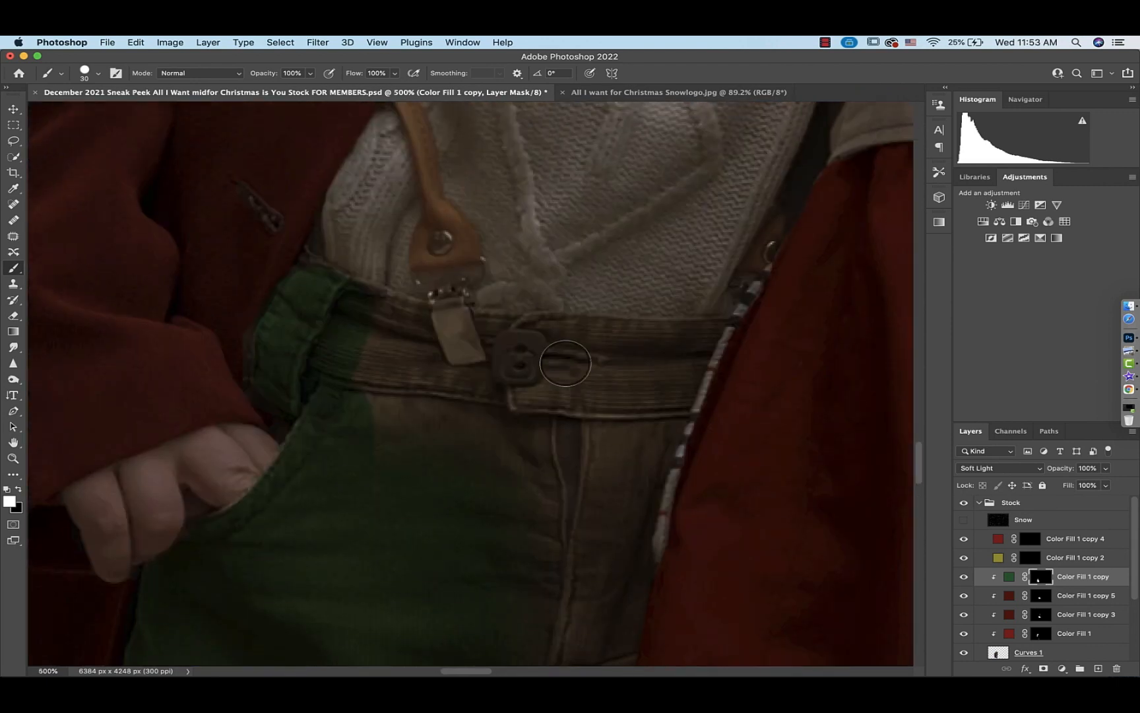
{"action": "key", "text": "bracketleft"}
{"action": "key", "text": "bracketleft"}
{"action": "key", "text": "bracketleft"}
{"action": "key", "text": "bracketleft"}
{"action": "key", "text": "bracketleft"}
{"action": "left_click_drag", "start_coordinate": [386, 299], "coordinate": [405, 303]}
{"action": "key", "text": "bracketright"}
{"action": "key", "text": "bracketright"}
{"action": "key", "text": "bracketright"}
{"action": "key", "text": "bracketright"}
{"action": "mouse_move", "coordinate": [363, 386]}
{"action": "left_mouse_down"}
{"action": "mouse_move", "coordinate": [493, 388]}
{"action": "mouse_move", "coordinate": [563, 524]}
{"action": "mouse_move", "coordinate": [720, 325]}
{"action": "mouse_move", "coordinate": [649, 329]}
{"action": "mouse_move", "coordinate": [691, 348]}
{"action": "mouse_move", "coordinate": [662, 344]}
{"action": "mouse_move", "coordinate": [524, 398]}
{"action": "mouse_move", "coordinate": [639, 378]}
{"action": "left_mouse_up"}
{"action": "key", "text": "bracketleft"}
{"action": "key", "text": "bracketleft"}
{"action": "key", "text": "x"}
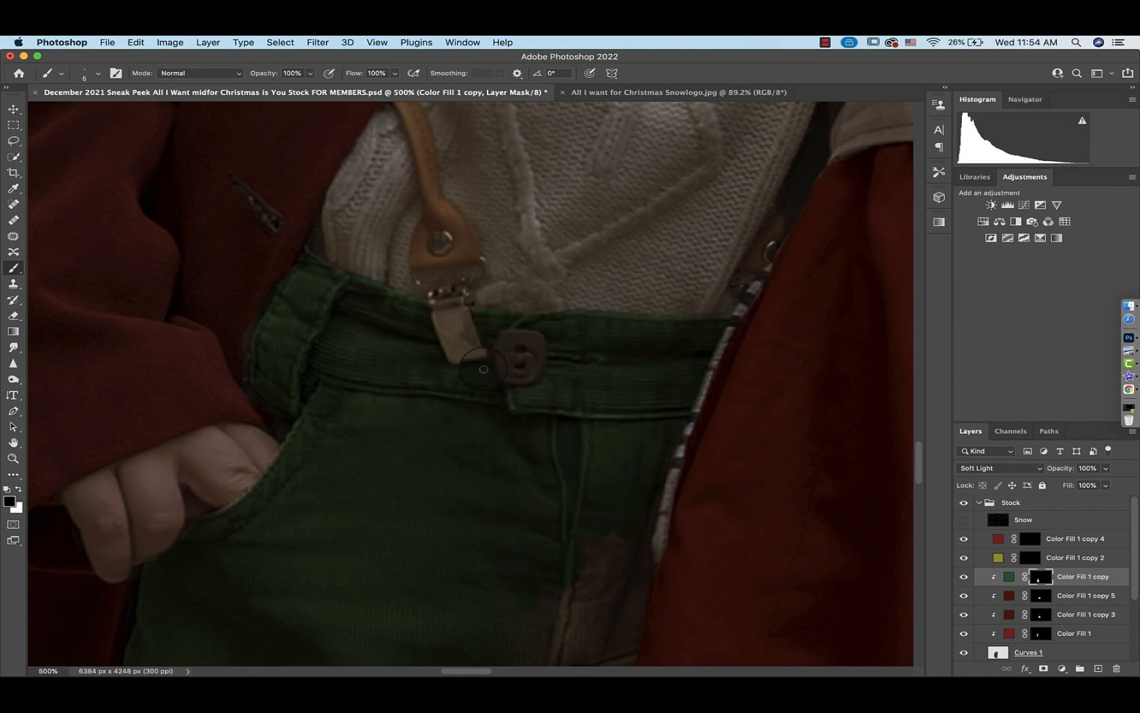
{"action": "key", "text": "x"}
{"action": "scroll", "coordinate": [484, 369], "scroll_direction": "down", "scroll_amount": 10}
{"action": "scroll", "coordinate": [483, 369], "scroll_direction": "right", "scroll_amount": 6}
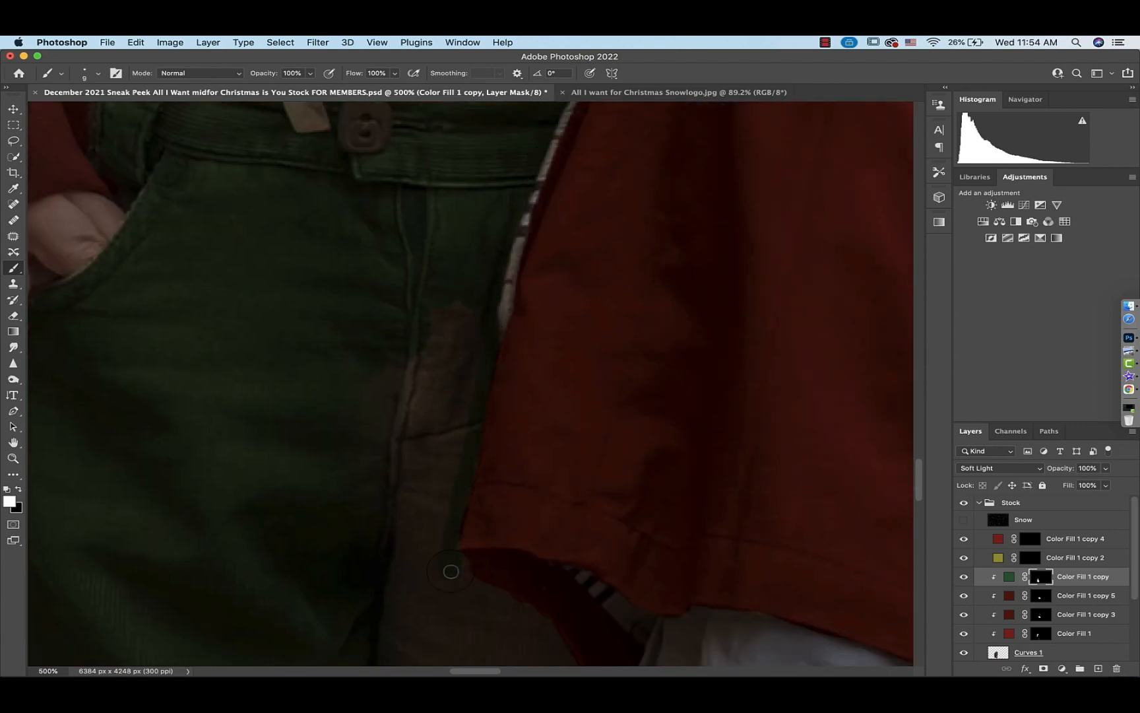
{"action": "scroll", "coordinate": [451, 572], "scroll_direction": "down", "scroll_amount": 5}
{"action": "scroll", "coordinate": [416, 379], "scroll_direction": "down", "scroll_amount": 3}
{"action": "scroll", "coordinate": [415, 379], "scroll_direction": "right", "scroll_amount": 3}
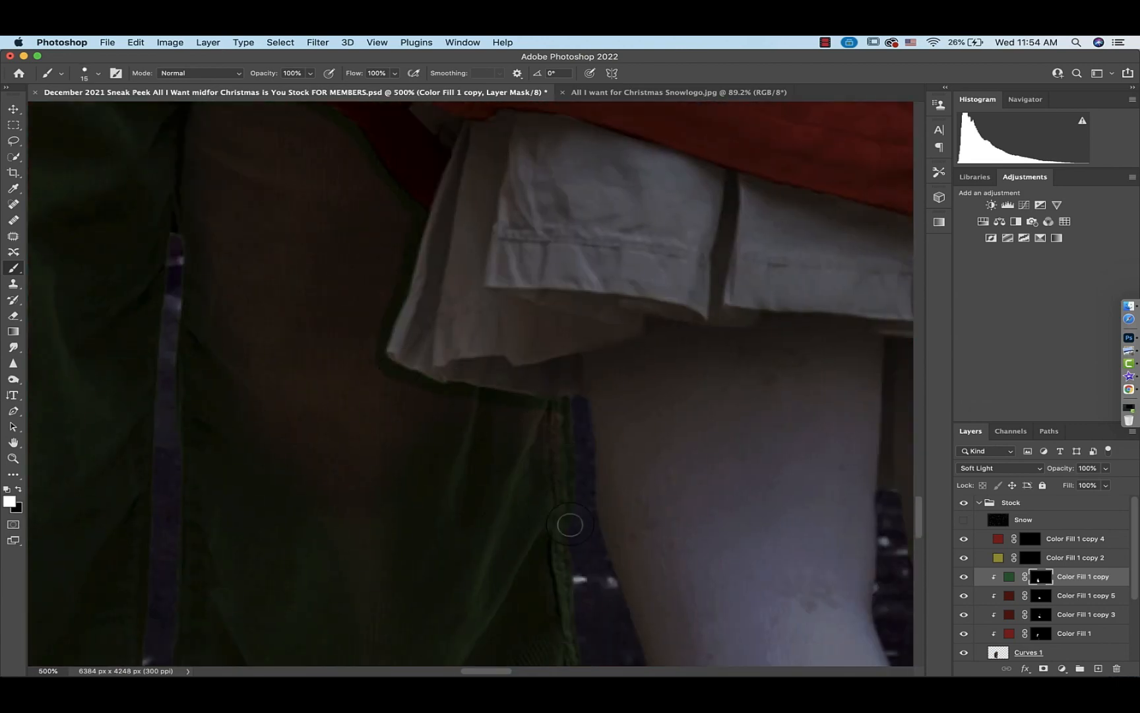
Change the yellow color fill layer's color to dark green #02550a
{"action": "scroll", "coordinate": [298, 376], "scroll_direction": "up", "scroll_amount": 8}
{"action": "scroll", "coordinate": [358, 470], "scroll_direction": "left", "scroll_amount": 3}
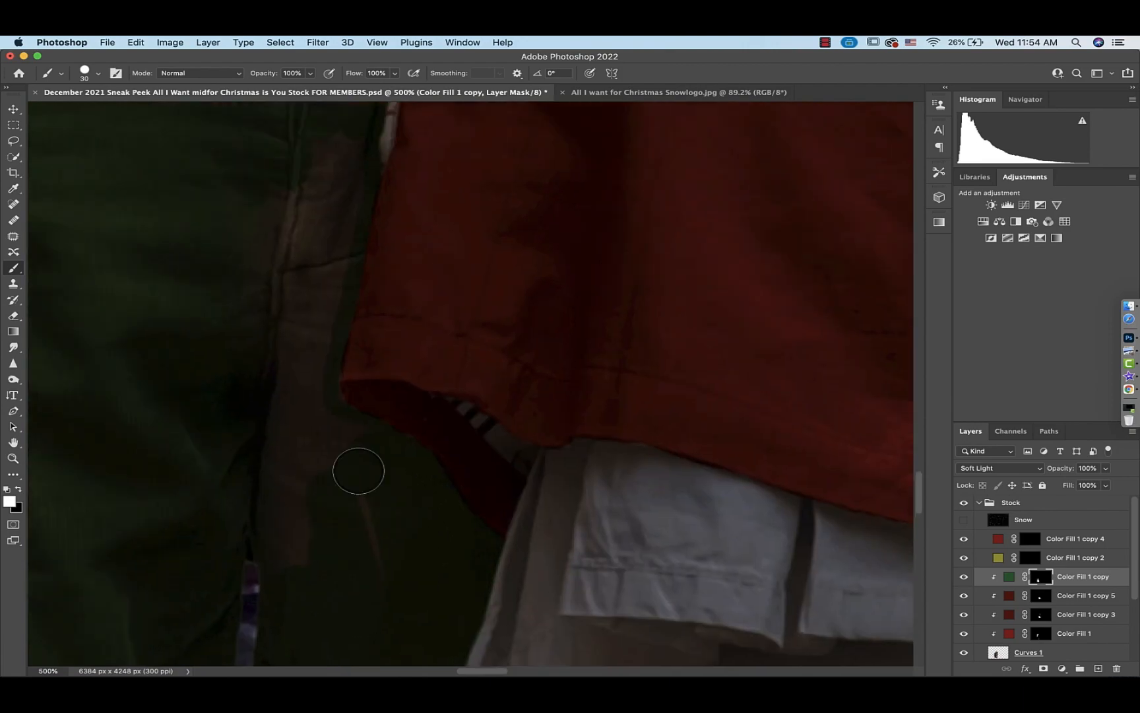
{"action": "scroll", "coordinate": [313, 161], "scroll_direction": "down", "scroll_amount": 10}
{"action": "scroll", "coordinate": [313, 160], "scroll_direction": "left", "scroll_amount": 5}
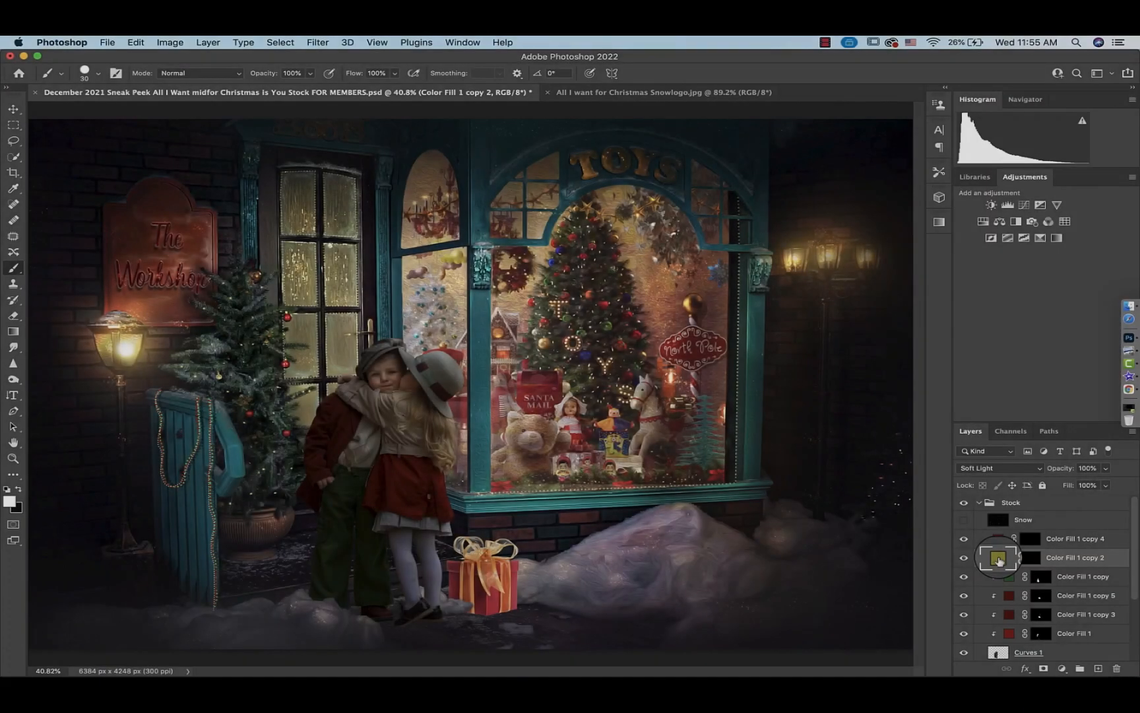
{"action": "double_click", "coordinate": [998, 560]}
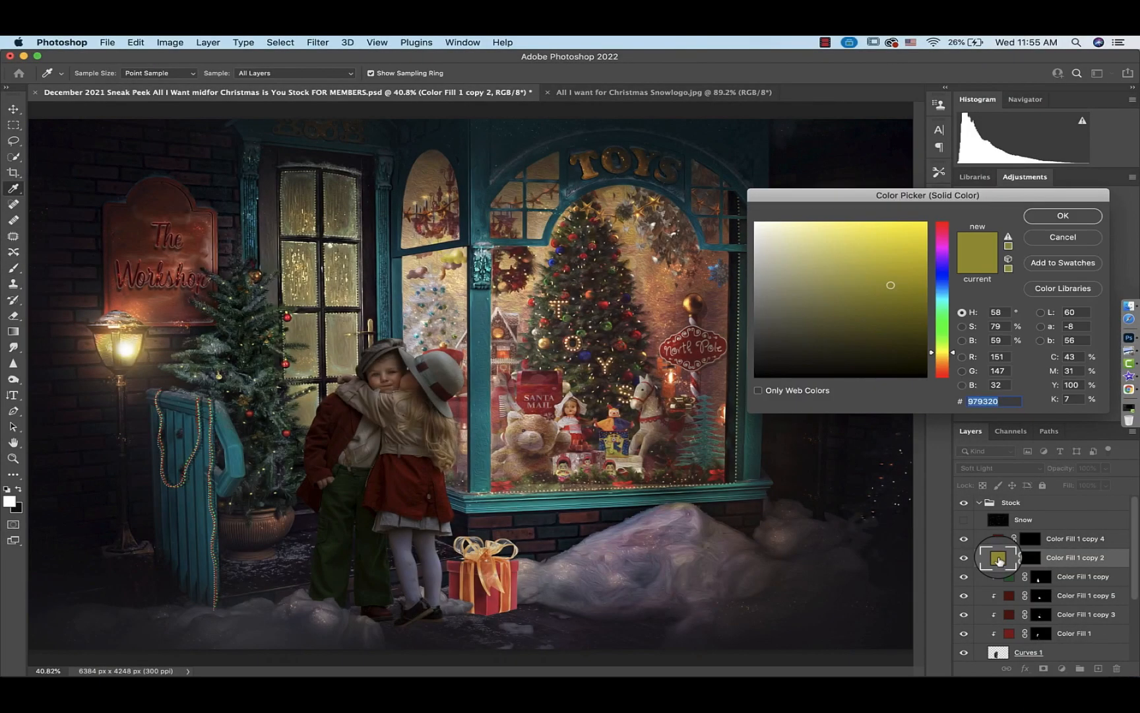
{"action": "mouse_move", "coordinate": [942, 351]}
{"action": "left_mouse_down"}
{"action": "mouse_move", "coordinate": [931, 320]}
{"action": "mouse_move", "coordinate": [911, 310]}
{"action": "mouse_move", "coordinate": [921, 322]}
{"action": "left_mouse_up"}
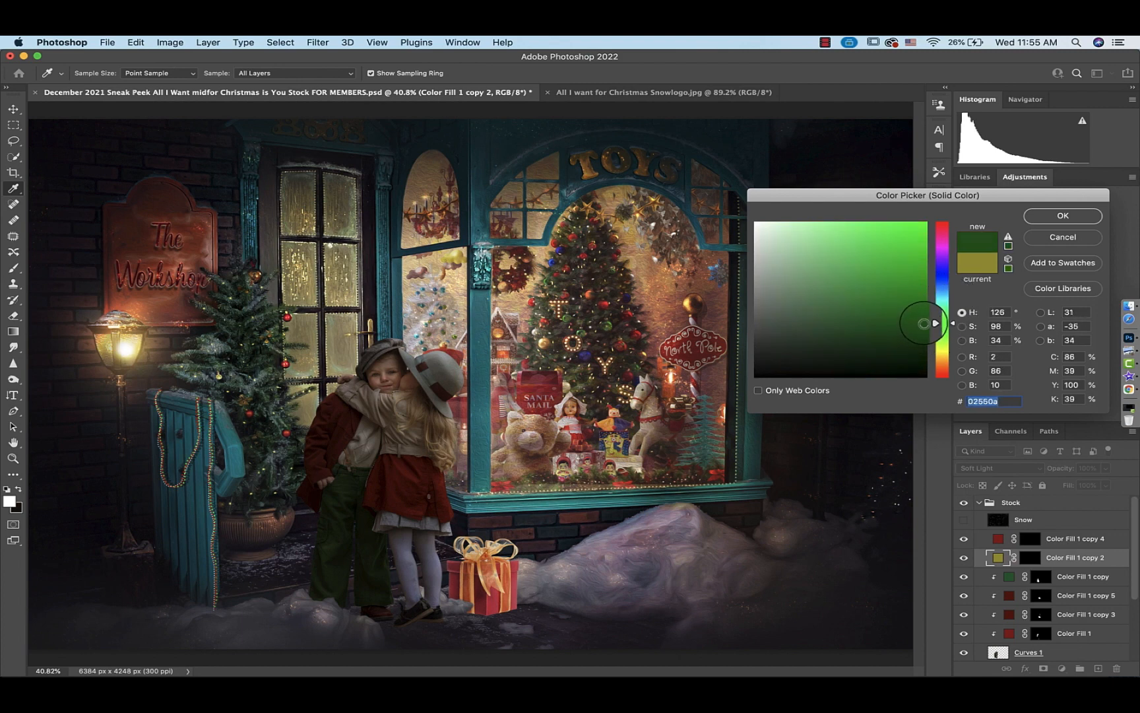
{"action": "key", "text": "Return"}
Clip the green fill layer and paint its mask to turn the upper section of the girl's hat band green
{"action": "key", "text": "b"}
{"action": "left_click", "coordinate": [997, 567], "text": "alt"}
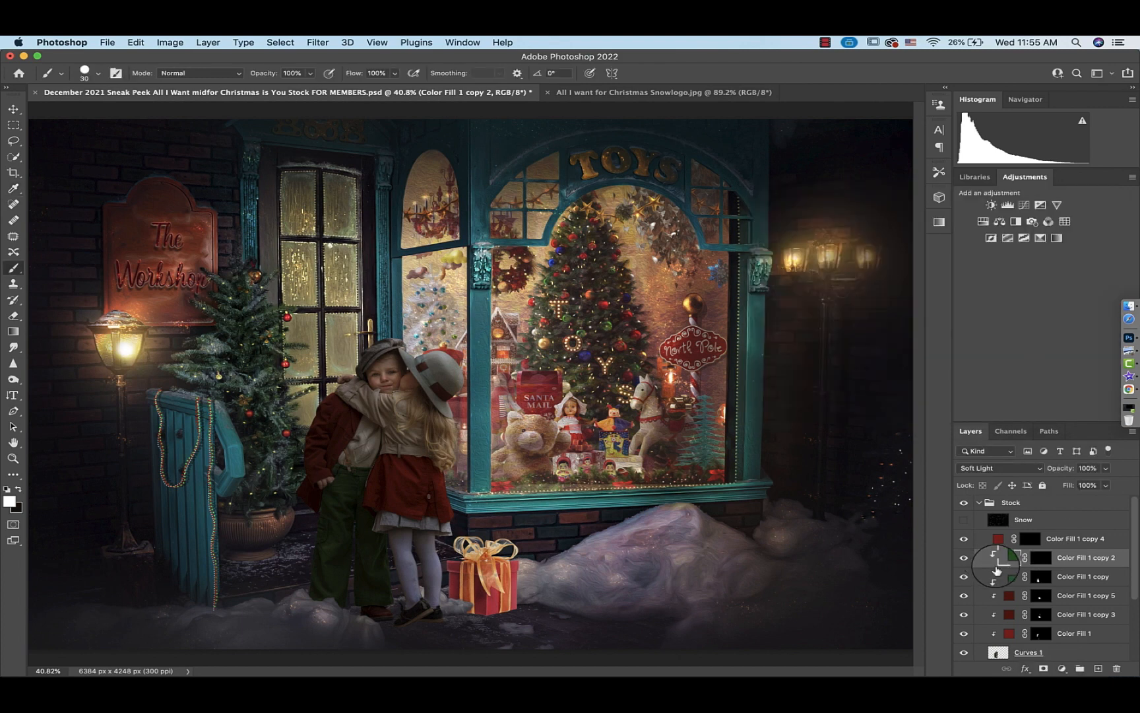
{"action": "left_click", "coordinate": [1043, 561]}
{"action": "key", "text": "super+equal"}
{"action": "key", "text": "super+equal"}
{"action": "key", "text": "super+equal"}
{"action": "key", "text": "super+equal"}
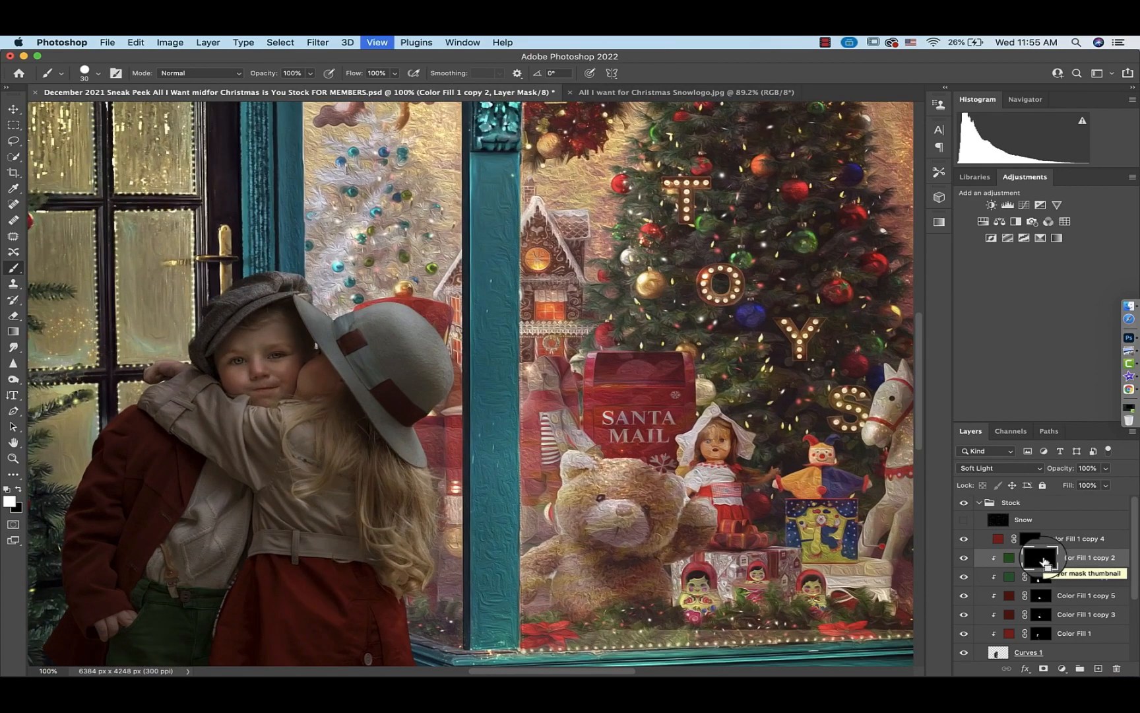
{"action": "scroll", "coordinate": [482, 458], "scroll_direction": "left", "scroll_amount": 5}
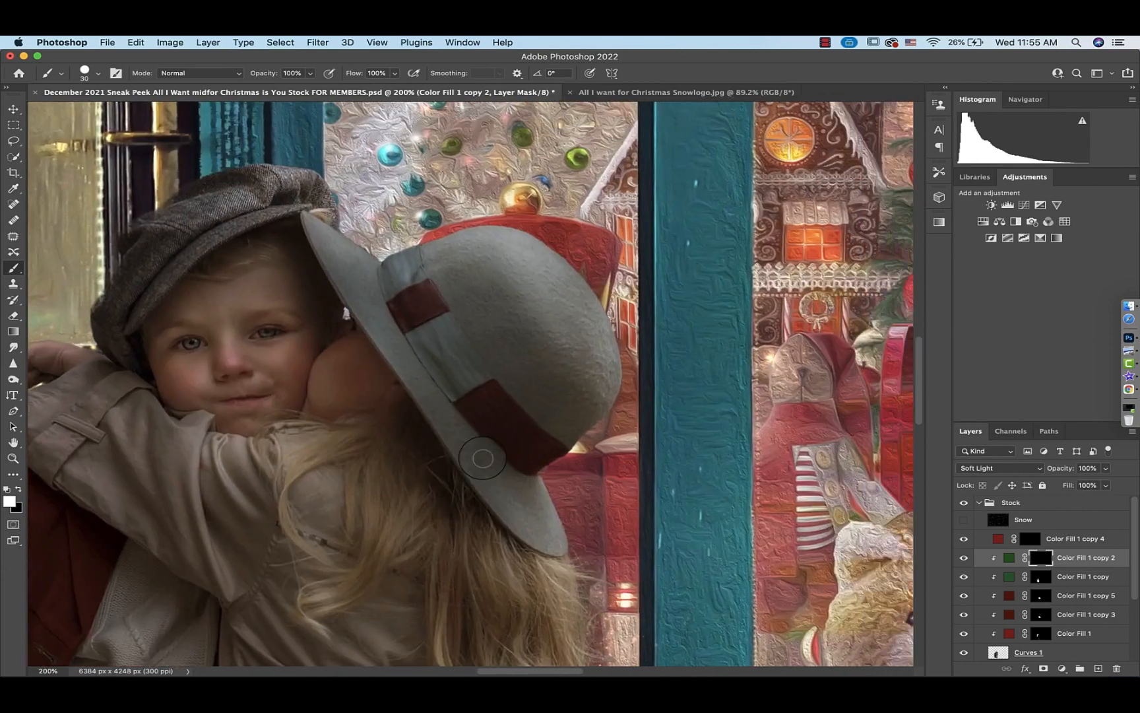
{"action": "key", "text": "super+equal"}
{"action": "key", "text": "super+equal"}
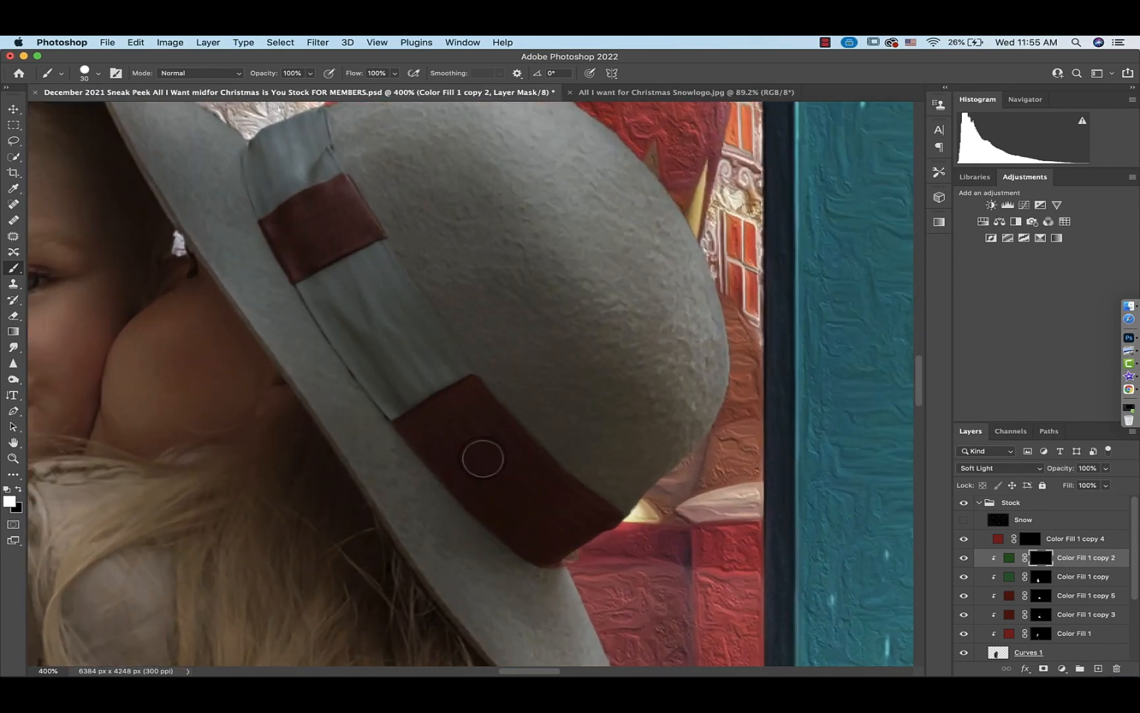
{"action": "mouse_move", "coordinate": [468, 372]}
{"action": "left_mouse_down"}
{"action": "mouse_move", "coordinate": [390, 416]}
{"action": "mouse_move", "coordinate": [301, 285]}
{"action": "mouse_move", "coordinate": [384, 245]}
{"action": "mouse_move", "coordinate": [461, 365]}
{"action": "mouse_move", "coordinate": [400, 296]}
{"action": "mouse_move", "coordinate": [419, 372]}
{"action": "mouse_move", "coordinate": [344, 300]}
{"action": "mouse_move", "coordinate": [372, 357]}
{"action": "mouse_move", "coordinate": [355, 273]}
{"action": "mouse_move", "coordinate": [321, 317]}
{"action": "mouse_move", "coordinate": [360, 293]}
{"action": "mouse_move", "coordinate": [314, 321]}
{"action": "mouse_move", "coordinate": [294, 305]}
{"action": "mouse_move", "coordinate": [308, 245]}
{"action": "mouse_move", "coordinate": [359, 212]}
{"action": "mouse_move", "coordinate": [374, 278]}
{"action": "mouse_move", "coordinate": [344, 260]}
{"action": "mouse_move", "coordinate": [317, 303]}
{"action": "mouse_move", "coordinate": [321, 251]}
{"action": "left_mouse_up"}
Paint the strap on the girl's coat sleeve green with a smaller brush
{"action": "scroll", "coordinate": [356, 270], "scroll_direction": "up", "scroll_amount": 3}
{"action": "scroll", "coordinate": [356, 270], "scroll_direction": "left", "scroll_amount": 1}
{"action": "key", "text": "bracketleft"}
{"action": "key", "text": "bracketright"}
{"action": "key", "text": "bracketright"}
{"action": "key", "text": "bracketright"}
{"action": "key", "text": "bracketright"}
{"action": "scroll", "coordinate": [322, 254], "scroll_direction": "down", "scroll_amount": 5}
{"action": "scroll", "coordinate": [321, 254], "scroll_direction": "left", "scroll_amount": 5}
{"action": "scroll", "coordinate": [321, 255], "scroll_direction": "up", "scroll_amount": 4}
{"action": "scroll", "coordinate": [321, 255], "scroll_direction": "left", "scroll_amount": 6}
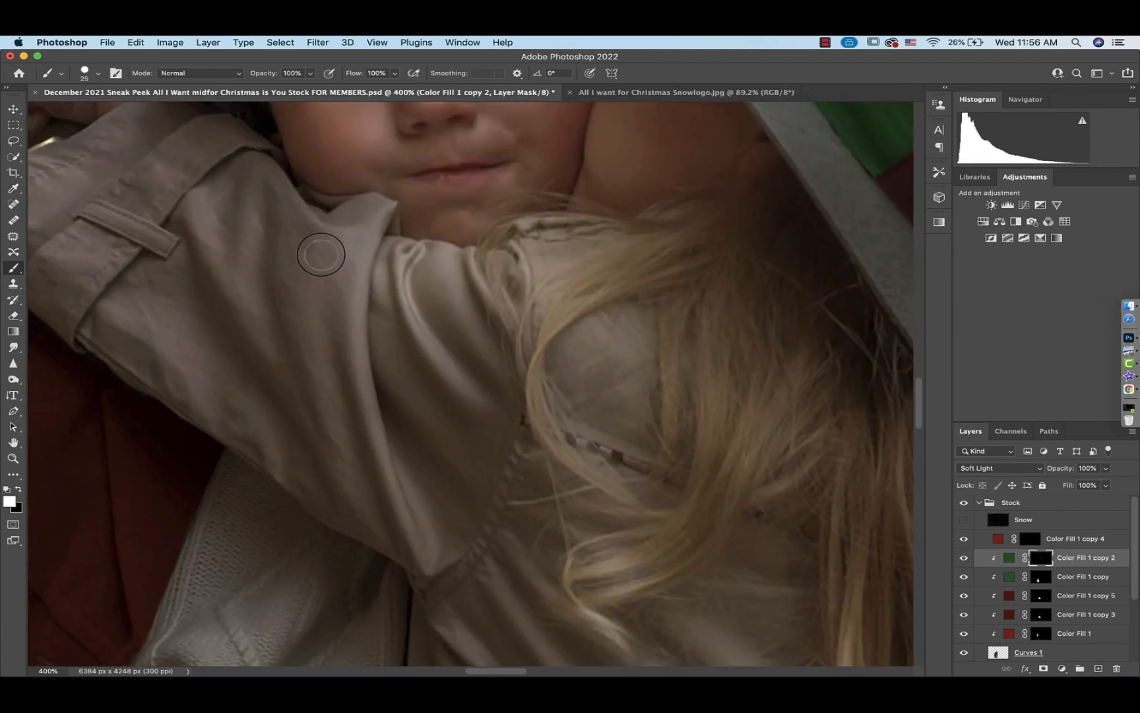
{"action": "key", "text": "super+plus"}
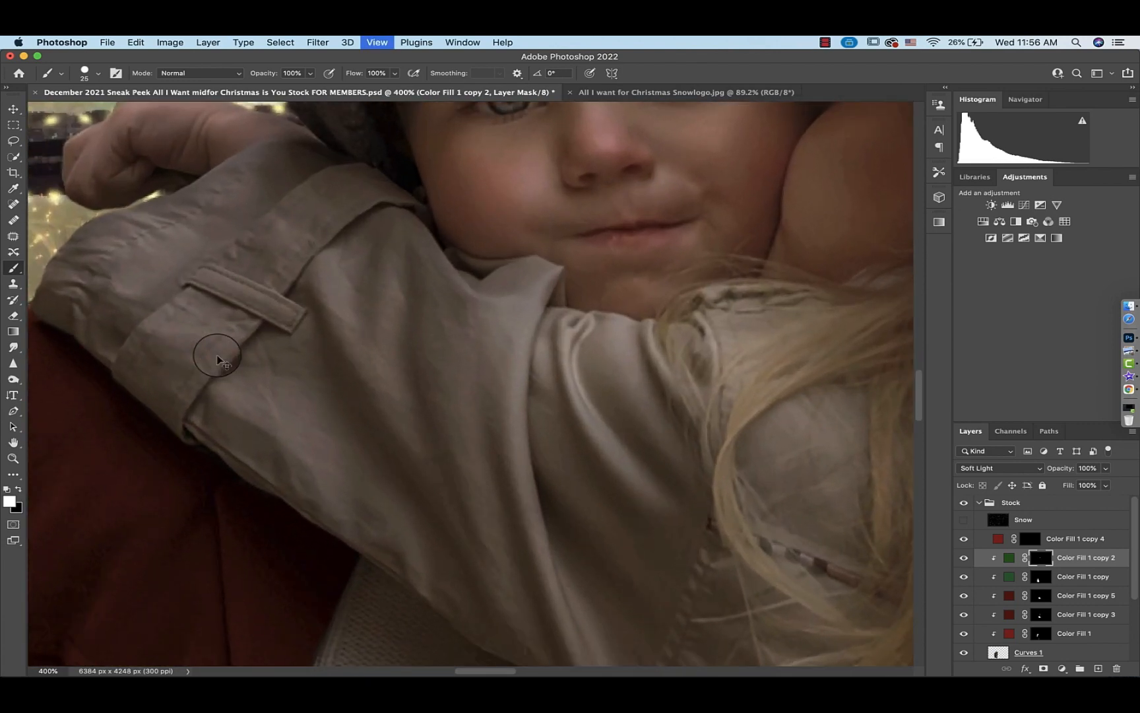
{"action": "key", "text": "super+plus"}
{"action": "scroll", "coordinate": [217, 355], "scroll_direction": "left", "scroll_amount": 5}
{"action": "scroll", "coordinate": [217, 355], "scroll_direction": "up", "scroll_amount": 2}
{"action": "key", "text": "bracketleft"}
{"action": "key", "text": "bracketleft"}
{"action": "key", "text": "bracketleft"}
{"action": "key", "text": "bracketleft"}
{"action": "mouse_move", "coordinate": [278, 311]}
{"action": "left_mouse_down"}
{"action": "mouse_move", "coordinate": [200, 383]}
{"action": "mouse_move", "coordinate": [190, 417]}
{"action": "mouse_move", "coordinate": [254, 477]}
{"action": "mouse_move", "coordinate": [361, 349]}
{"action": "mouse_move", "coordinate": [318, 326]}
{"action": "mouse_move", "coordinate": [236, 361]}
{"action": "mouse_move", "coordinate": [244, 452]}
{"action": "mouse_move", "coordinate": [338, 365]}
{"action": "mouse_move", "coordinate": [252, 449]}
{"action": "mouse_move", "coordinate": [220, 402]}
{"action": "mouse_move", "coordinate": [290, 345]}
{"action": "mouse_move", "coordinate": [293, 365]}
{"action": "mouse_move", "coordinate": [317, 351]}
{"action": "mouse_move", "coordinate": [242, 416]}
{"action": "left_mouse_up"}
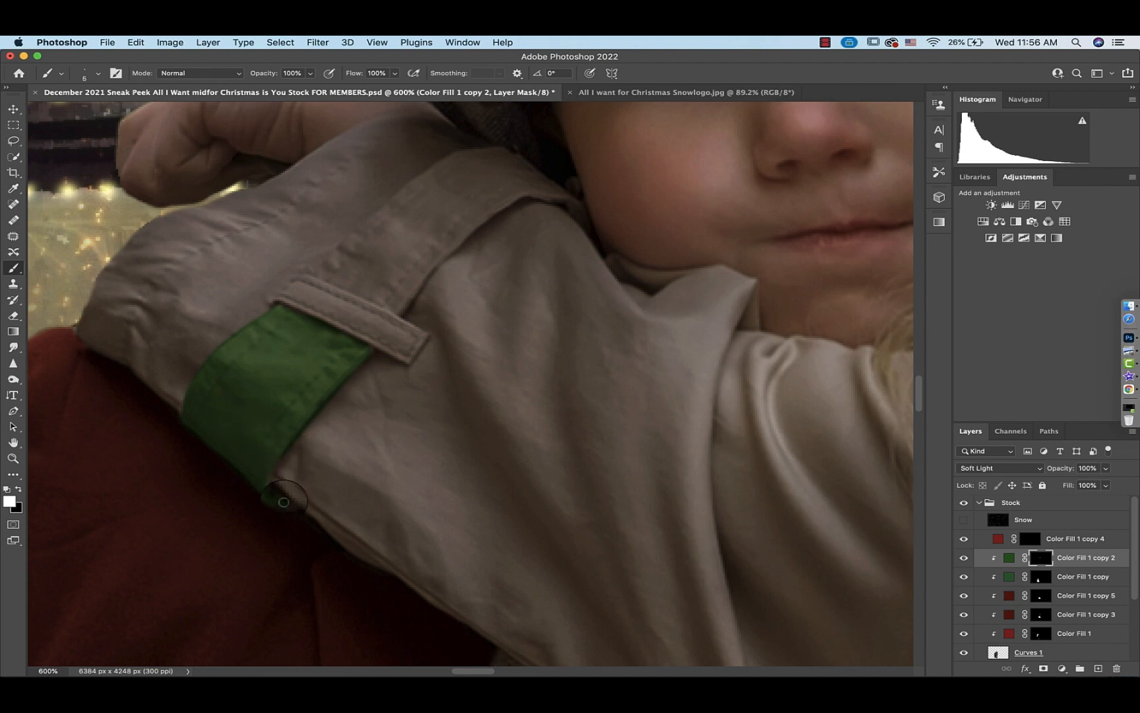
{"action": "mouse_move", "coordinate": [402, 313]}
{"action": "left_mouse_down"}
{"action": "mouse_move", "coordinate": [353, 240]}
{"action": "mouse_move", "coordinate": [433, 178]}
{"action": "mouse_move", "coordinate": [510, 154]}
{"action": "mouse_move", "coordinate": [438, 167]}
{"action": "mouse_move", "coordinate": [382, 209]}
{"action": "mouse_move", "coordinate": [454, 156]}
{"action": "mouse_move", "coordinate": [499, 155]}
{"action": "mouse_move", "coordinate": [586, 221]}
{"action": "mouse_move", "coordinate": [535, 193]}
{"action": "mouse_move", "coordinate": [435, 258]}
{"action": "mouse_move", "coordinate": [402, 302]}
{"action": "mouse_move", "coordinate": [427, 264]}
{"action": "mouse_move", "coordinate": [416, 278]}
{"action": "mouse_move", "coordinate": [361, 282]}
{"action": "mouse_move", "coordinate": [365, 245]}
{"action": "mouse_move", "coordinate": [442, 181]}
{"action": "mouse_move", "coordinate": [481, 163]}
{"action": "mouse_move", "coordinate": [542, 188]}
{"action": "mouse_move", "coordinate": [438, 239]}
{"action": "mouse_move", "coordinate": [471, 191]}
{"action": "mouse_move", "coordinate": [399, 252]}
{"action": "mouse_move", "coordinate": [420, 201]}
{"action": "left_mouse_up"}
{"action": "key", "text": "x"}
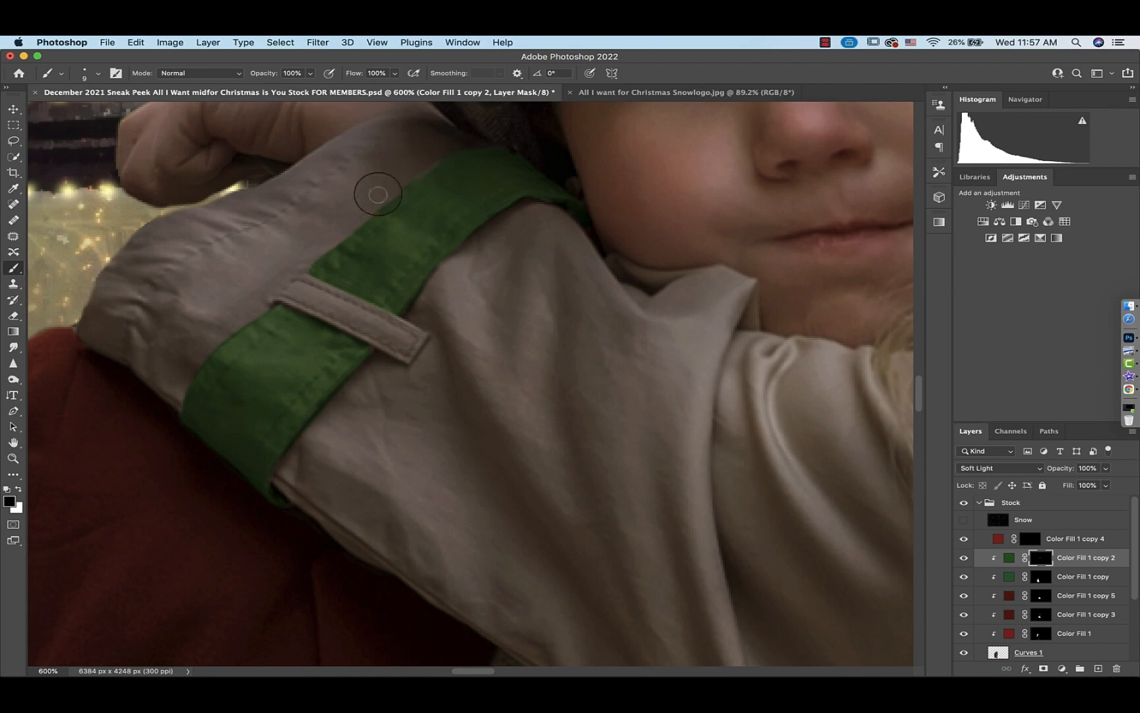
{"action": "key", "text": "x"}
{"action": "key", "text": "super+0"}
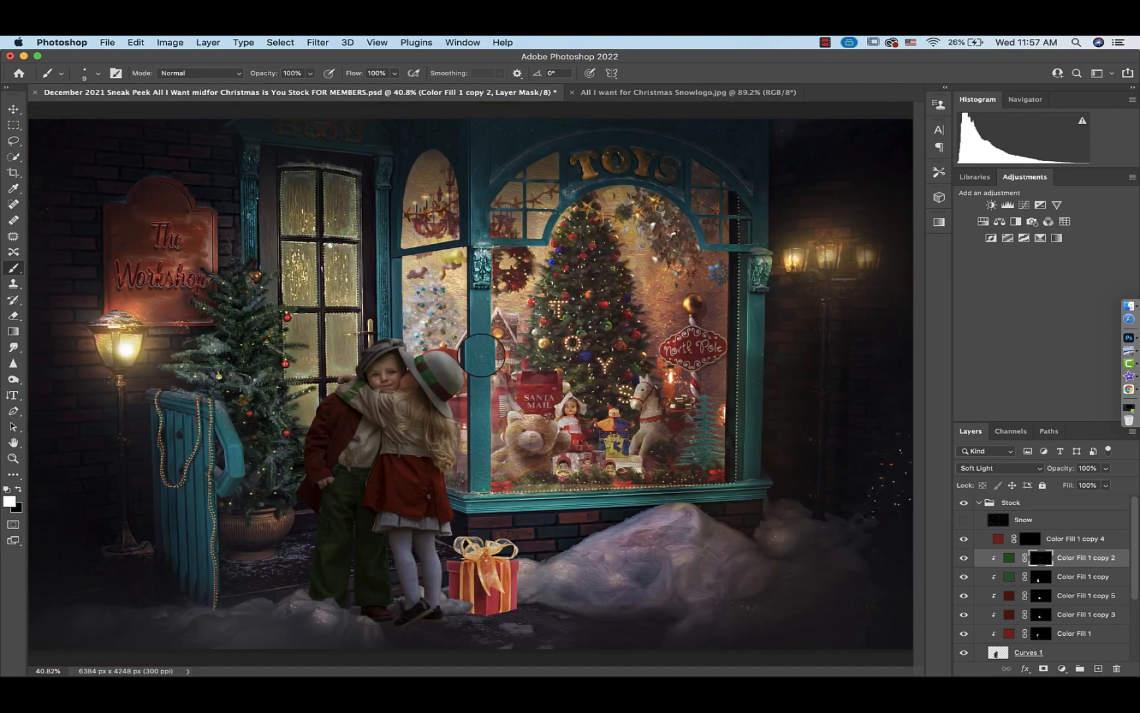
Paint the girl's coat belt green on the same mask with a larger brush
{"action": "scroll", "coordinate": [481, 354], "scroll_direction": "up", "scroll_amount": 10}
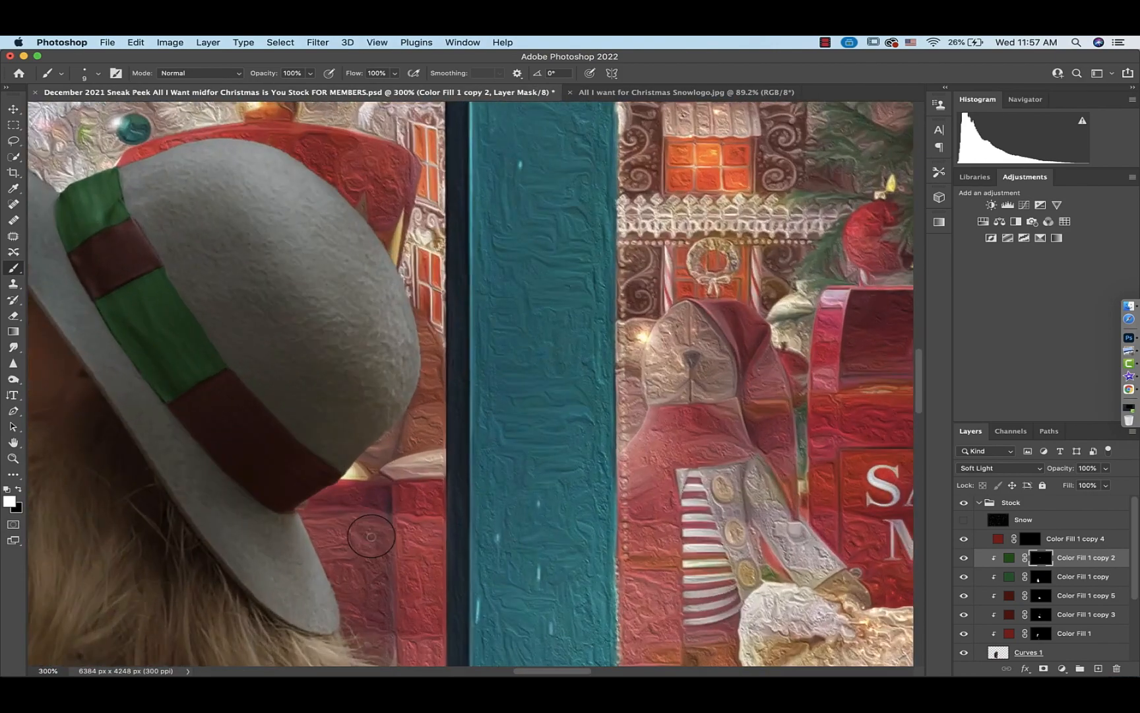
{"action": "scroll", "coordinate": [372, 537], "scroll_direction": "down", "scroll_amount": 8}
{"action": "scroll", "coordinate": [371, 536], "scroll_direction": "left", "scroll_amount": 6}
{"action": "mouse_move", "coordinate": [372, 426]}
{"action": "left_mouse_down"}
{"action": "mouse_move", "coordinate": [250, 415]}
{"action": "mouse_move", "coordinate": [265, 372]}
{"action": "mouse_move", "coordinate": [298, 354]}
{"action": "mouse_move", "coordinate": [376, 358]}
{"action": "mouse_move", "coordinate": [371, 409]}
{"action": "mouse_move", "coordinate": [255, 423]}
{"action": "mouse_move", "coordinate": [265, 404]}
{"action": "mouse_move", "coordinate": [346, 407]}
{"action": "mouse_move", "coordinate": [365, 383]}
{"action": "mouse_move", "coordinate": [284, 370]}
{"action": "mouse_move", "coordinate": [334, 392]}
{"action": "left_mouse_up"}
{"action": "key", "text": "bracketright"}
{"action": "key", "text": "bracketright"}
{"action": "key", "text": "x"}
{"action": "key", "text": "x"}
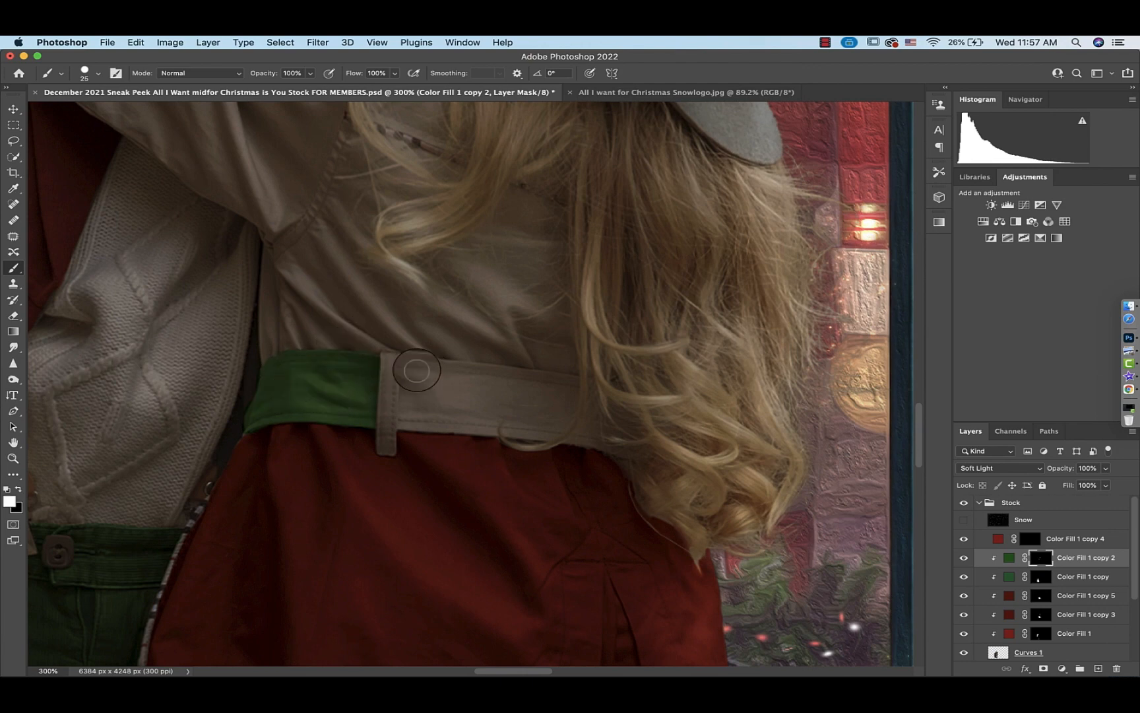
{"action": "mouse_move", "coordinate": [408, 365]}
{"action": "left_mouse_down"}
{"action": "mouse_move", "coordinate": [407, 423]}
{"action": "mouse_move", "coordinate": [492, 430]}
{"action": "mouse_move", "coordinate": [480, 373]}
{"action": "mouse_move", "coordinate": [429, 364]}
{"action": "mouse_move", "coordinate": [412, 375]}
{"action": "mouse_move", "coordinate": [482, 417]}
{"action": "mouse_move", "coordinate": [422, 377]}
{"action": "mouse_move", "coordinate": [460, 387]}
{"action": "mouse_move", "coordinate": [425, 382]}
{"action": "mouse_move", "coordinate": [404, 424]}
{"action": "mouse_move", "coordinate": [365, 382]}
{"action": "mouse_move", "coordinate": [335, 460]}
{"action": "mouse_move", "coordinate": [255, 460]}
{"action": "mouse_move", "coordinate": [248, 432]}
{"action": "mouse_move", "coordinate": [228, 452]}
{"action": "mouse_move", "coordinate": [208, 368]}
{"action": "left_mouse_up"}
{"action": "scroll", "coordinate": [401, 422], "scroll_direction": "right", "scroll_amount": 5}
{"action": "key", "text": "super+plus"}
{"action": "key", "text": "super+plus"}
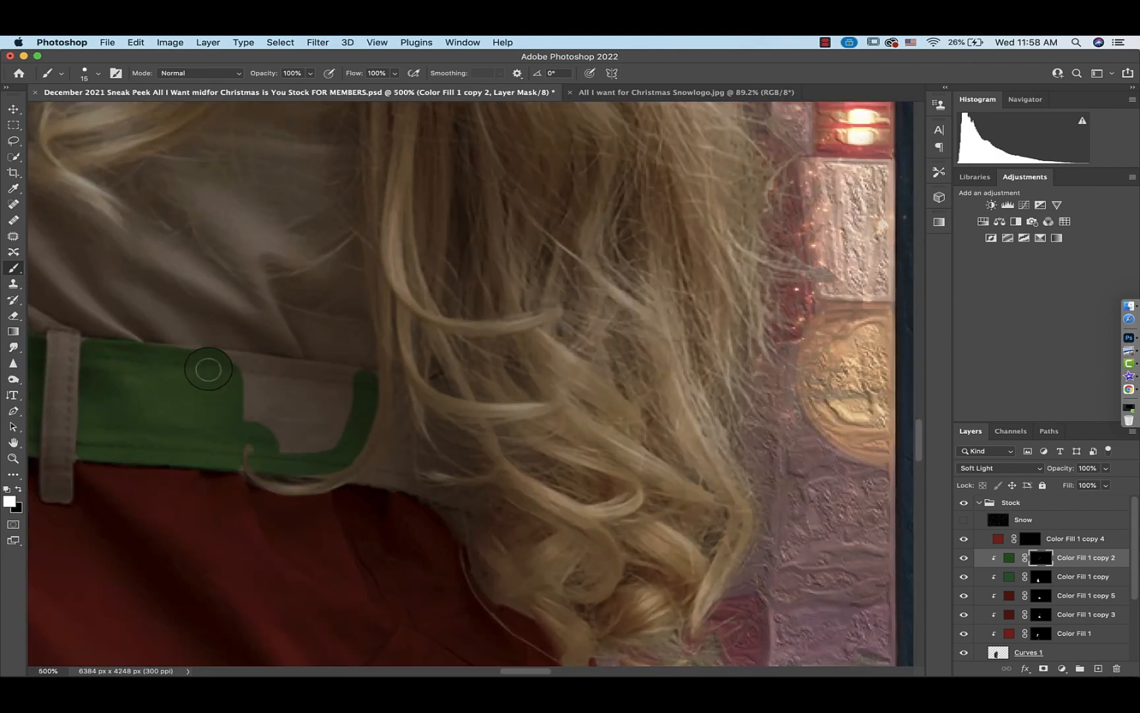
{"action": "mouse_move", "coordinate": [355, 388]}
{"action": "left_mouse_down"}
{"action": "mouse_move", "coordinate": [332, 402]}
{"action": "mouse_move", "coordinate": [289, 385]}
{"action": "mouse_move", "coordinate": [255, 410]}
{"action": "left_mouse_up"}
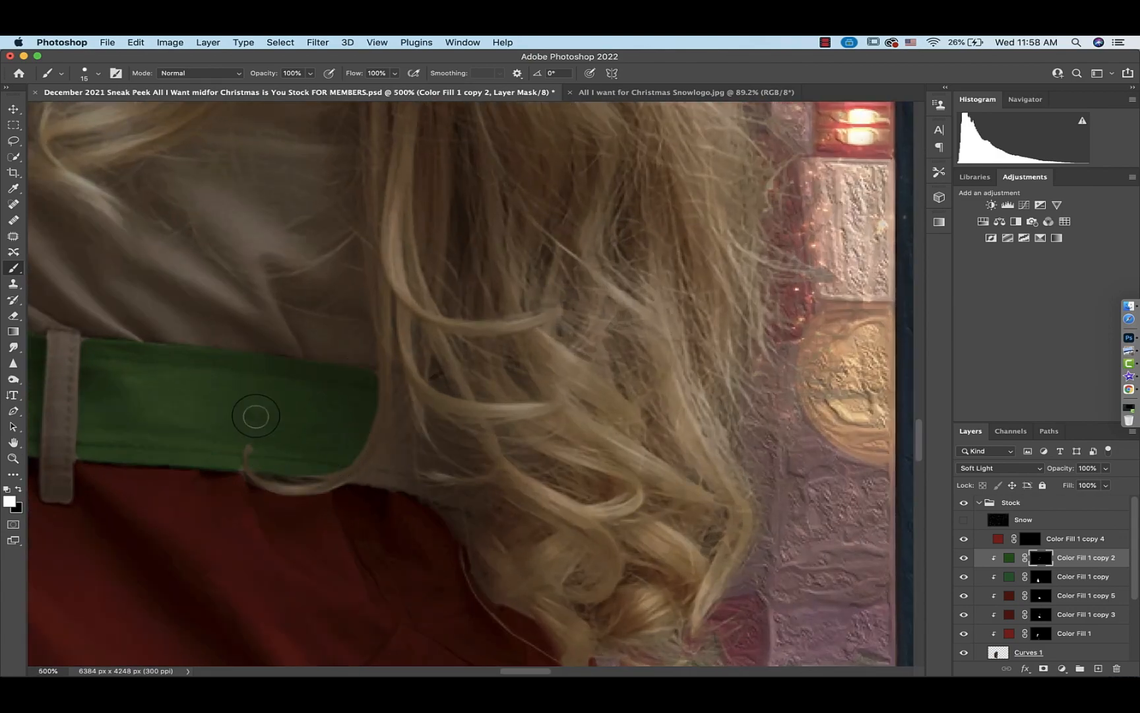
Refine the belt's green edge where it meets the girl's hair with a tiny brush
{"action": "key", "text": "super+plus"}
{"action": "key", "text": "super+plus"}
{"action": "key", "text": "super+plus"}
{"action": "key", "text": "super+plus"}
{"action": "scroll", "coordinate": [256, 415], "scroll_direction": "down", "scroll_amount": 5}
{"action": "key", "text": "bracketleft"}
{"action": "key", "text": "bracketleft"}
{"action": "key", "text": "bracketleft"}
{"action": "key", "text": "bracketleft"}
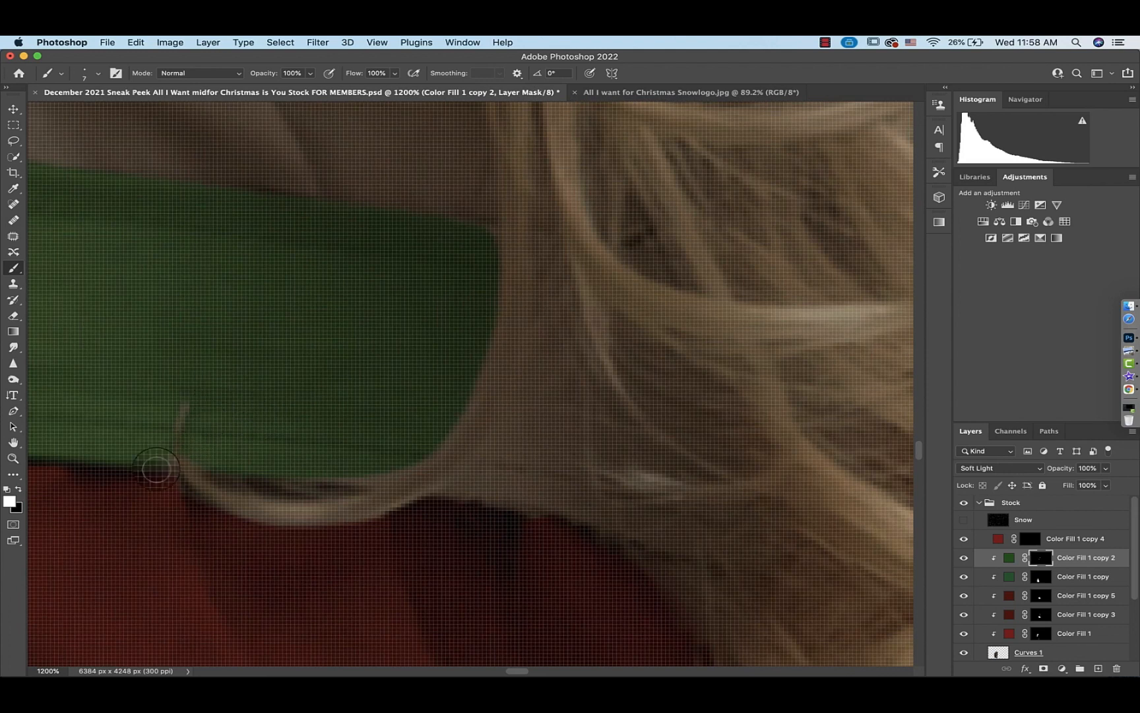
{"action": "mouse_move", "coordinate": [522, 455]}
{"action": "left_mouse_down"}
{"action": "mouse_move", "coordinate": [460, 487]}
{"action": "mouse_move", "coordinate": [560, 500]}
{"action": "mouse_move", "coordinate": [503, 481]}
{"action": "mouse_move", "coordinate": [526, 448]}
{"action": "mouse_move", "coordinate": [569, 489]}
{"action": "mouse_move", "coordinate": [545, 500]}
{"action": "mouse_move", "coordinate": [489, 479]}
{"action": "left_mouse_up"}
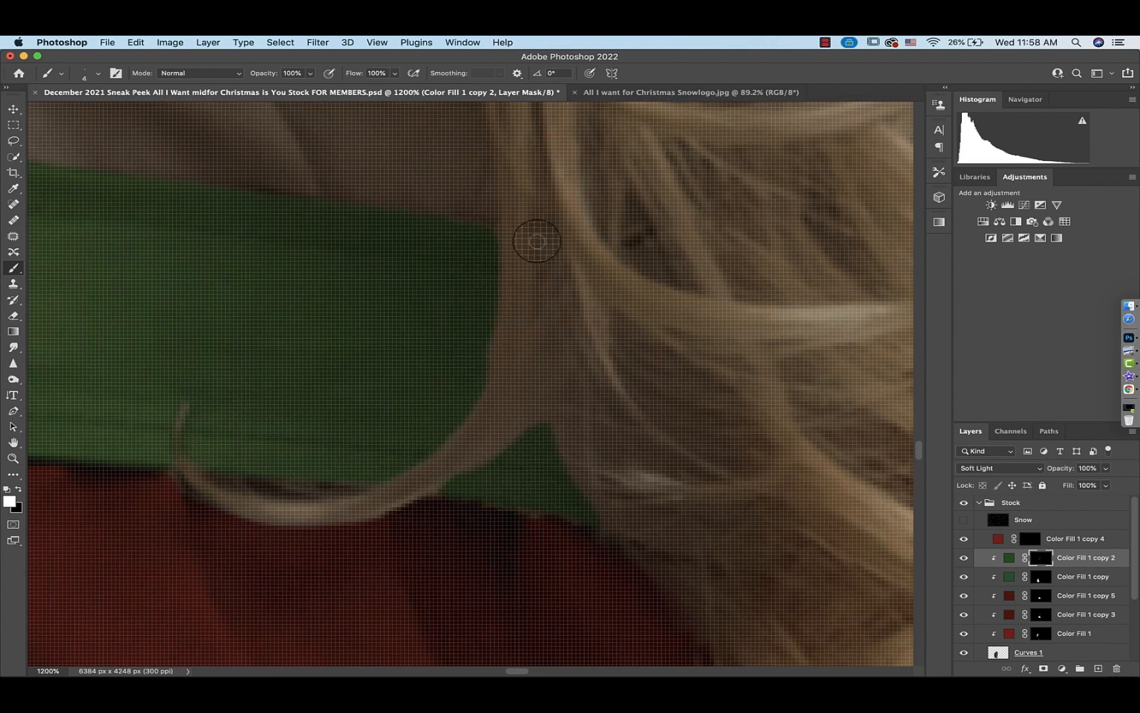
{"action": "left_click", "coordinate": [543, 247]}
{"action": "mouse_move", "coordinate": [563, 432]}
{"action": "left_mouse_down"}
{"action": "mouse_move", "coordinate": [579, 449]}
{"action": "mouse_move", "coordinate": [562, 394]}
{"action": "left_mouse_up"}
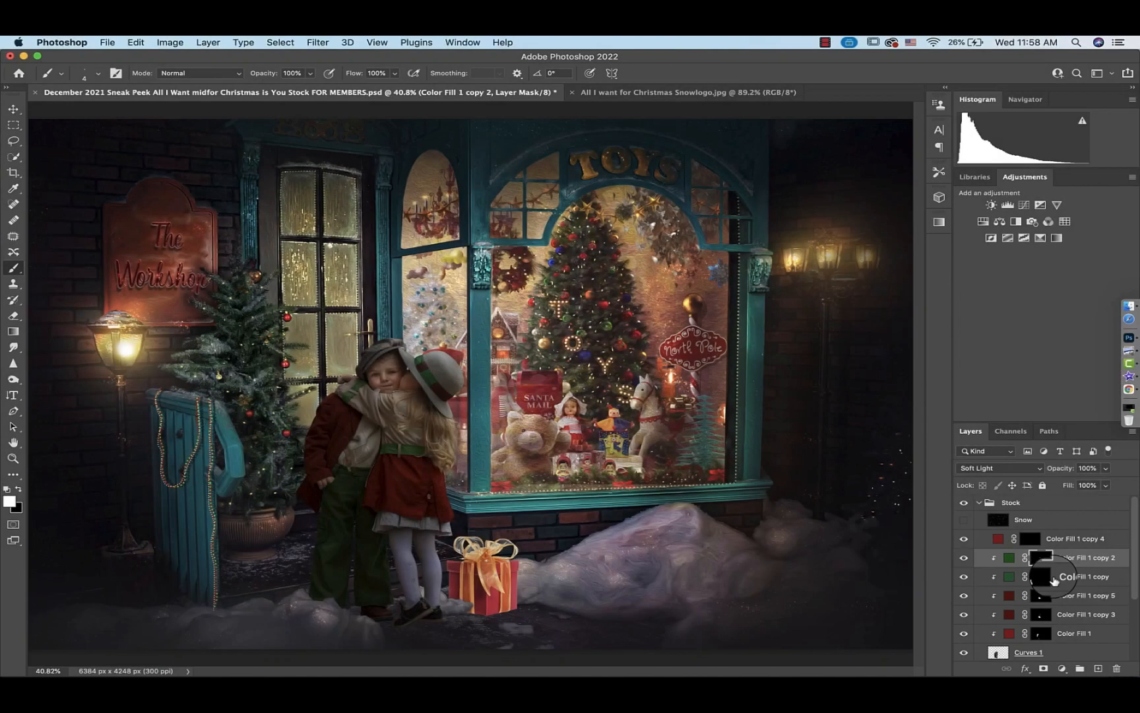
Clip the red color fill layer above the green one, select its mask, and set its opacity to 57%
{"action": "left_click", "coordinate": [999, 540]}
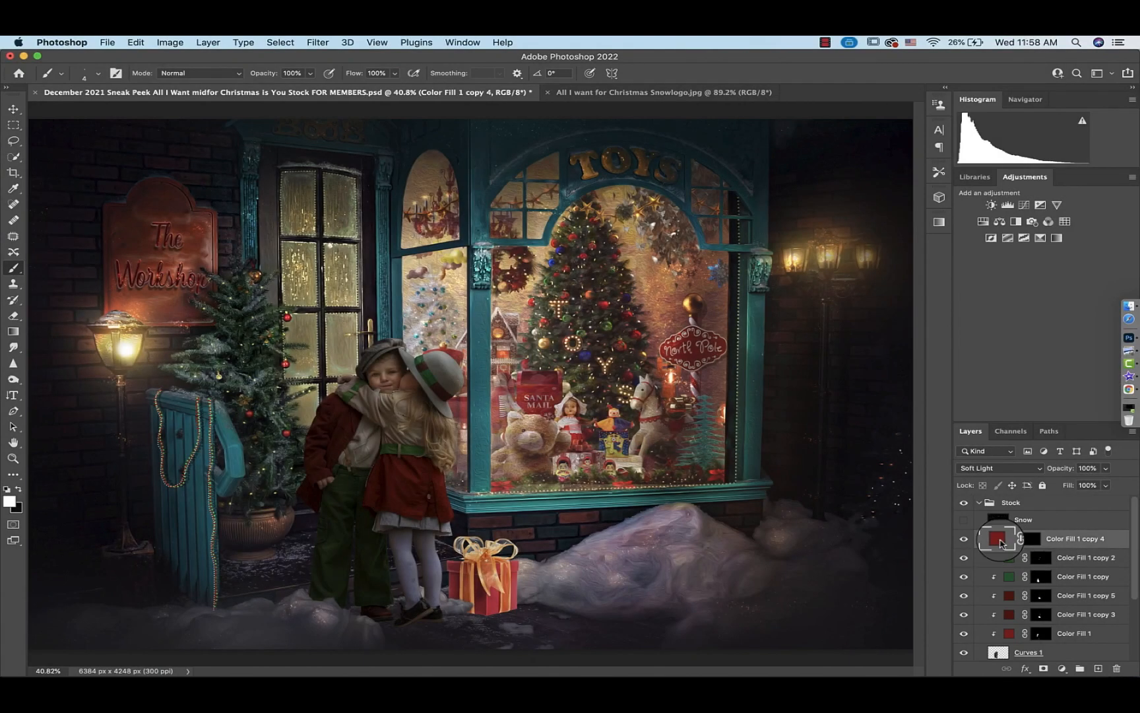
{"action": "key", "text": "super+plus"}
{"action": "key", "text": "super+plus"}
{"action": "key", "text": "super+plus"}
{"action": "key", "text": "super+plus"}
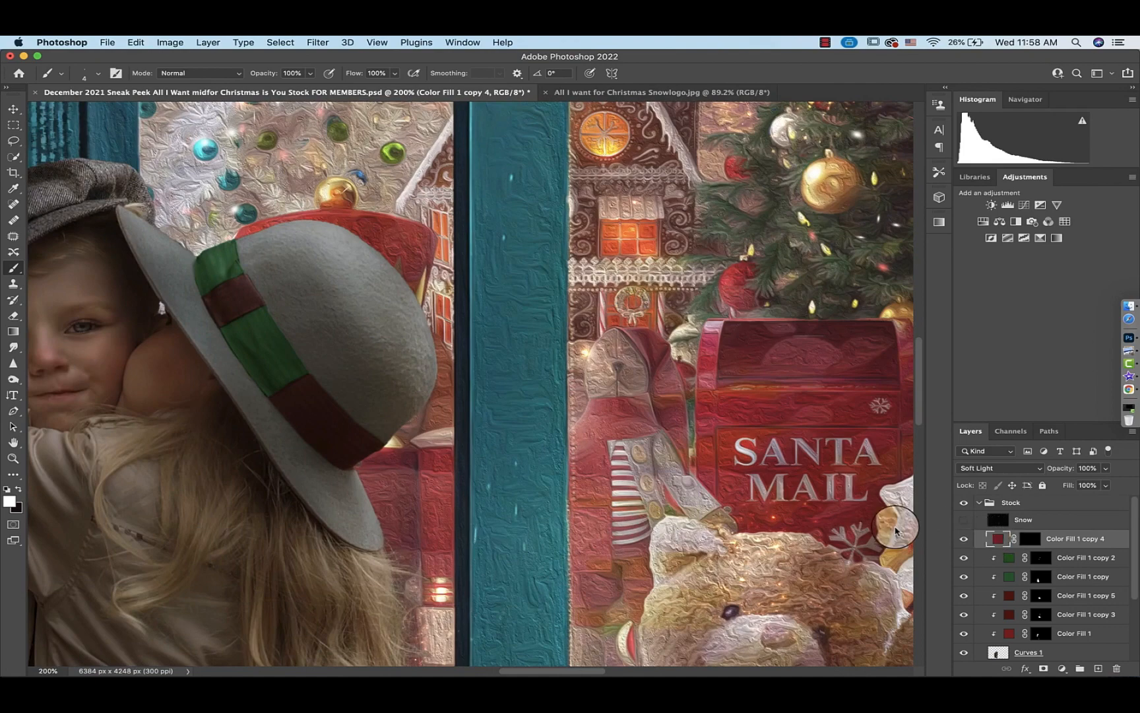
{"action": "scroll", "coordinate": [772, 531], "scroll_direction": "down", "scroll_amount": 4}
{"action": "scroll", "coordinate": [771, 531], "scroll_direction": "left", "scroll_amount": 2}
{"action": "scroll", "coordinate": [771, 530], "scroll_direction": "down", "scroll_amount": 5}
{"action": "scroll", "coordinate": [771, 531], "scroll_direction": "left", "scroll_amount": 2}
{"action": "scroll", "coordinate": [772, 531], "scroll_direction": "down", "scroll_amount": 6}
{"action": "scroll", "coordinate": [771, 531], "scroll_direction": "right", "scroll_amount": 2}
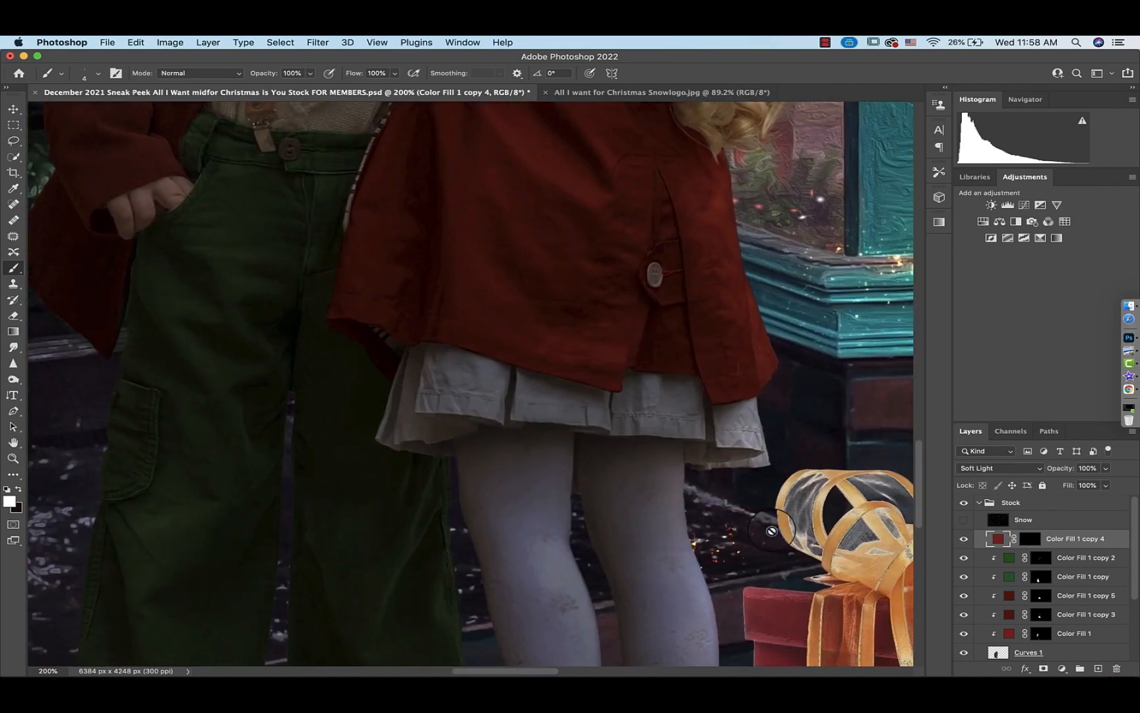
{"action": "scroll", "coordinate": [772, 531], "scroll_direction": "right", "scroll_amount": 1}
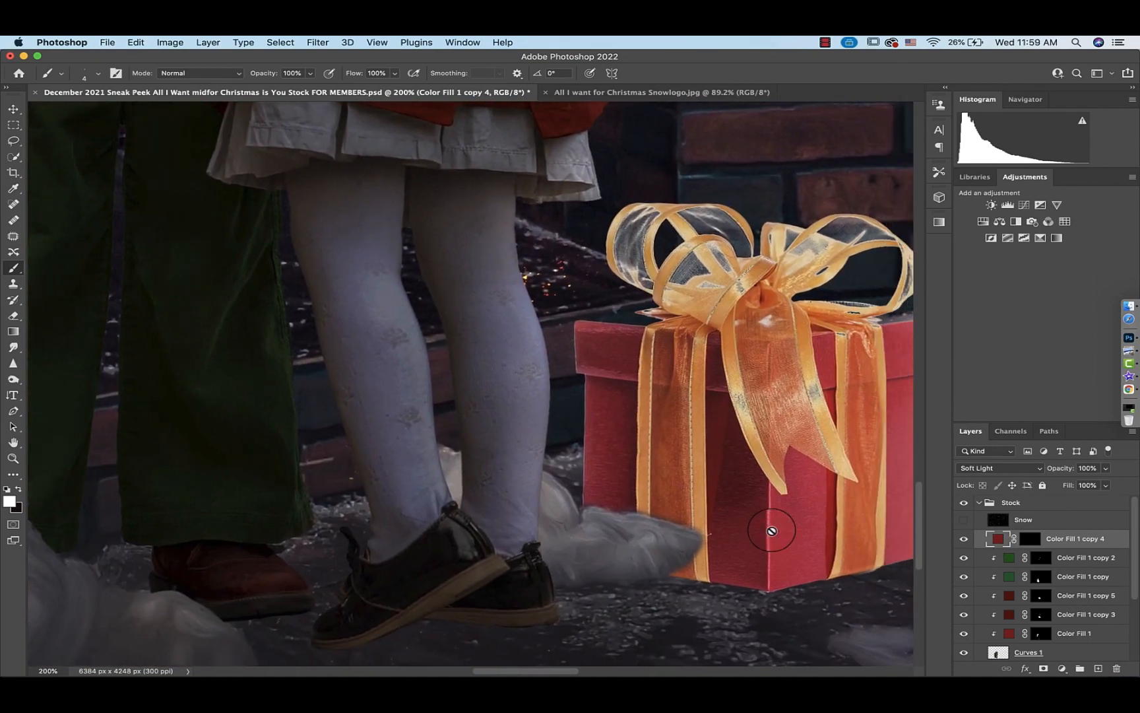
{"action": "scroll", "coordinate": [771, 531], "scroll_direction": "up", "scroll_amount": 1}
{"action": "scroll", "coordinate": [751, 519], "scroll_direction": "up", "scroll_amount": 1}
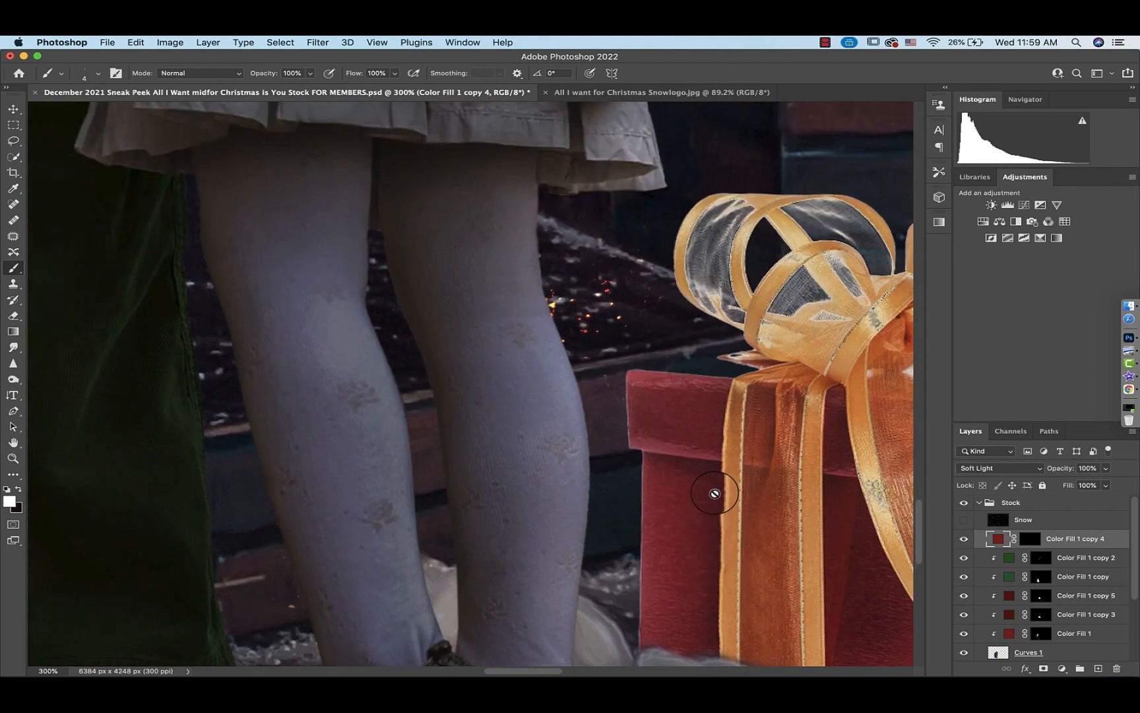
{"action": "left_click", "coordinate": [1004, 547], "text": "alt"}
{"action": "left_click", "coordinate": [1041, 539]}
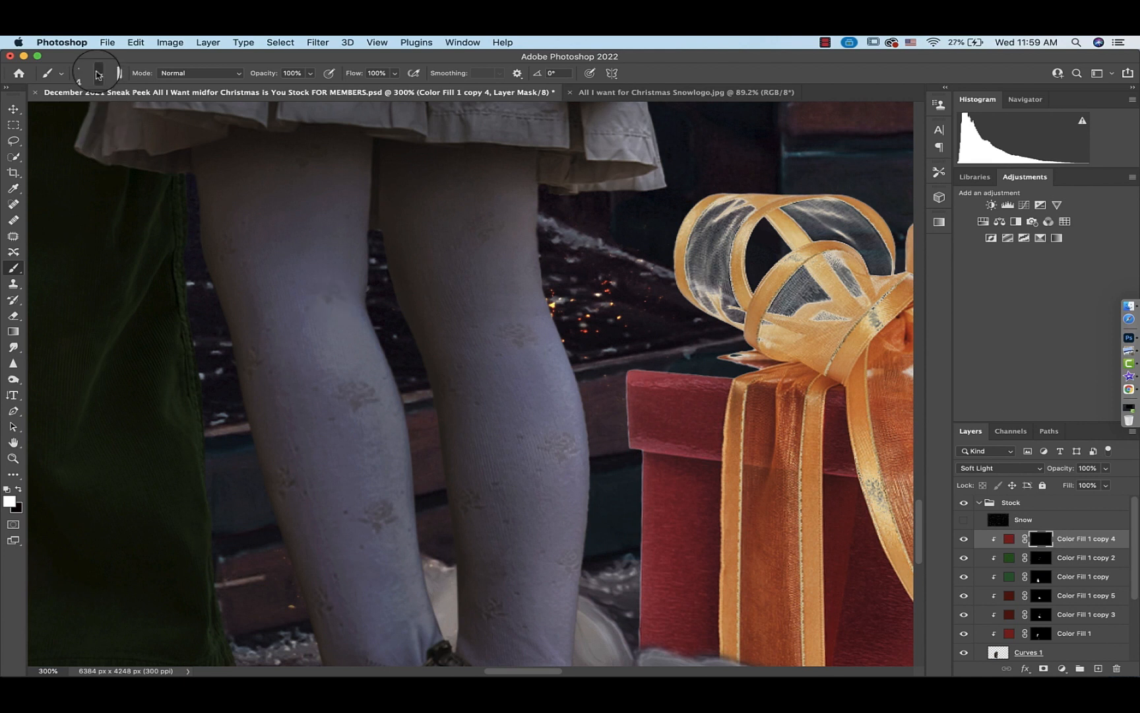
{"action": "left_click", "coordinate": [97, 73]}
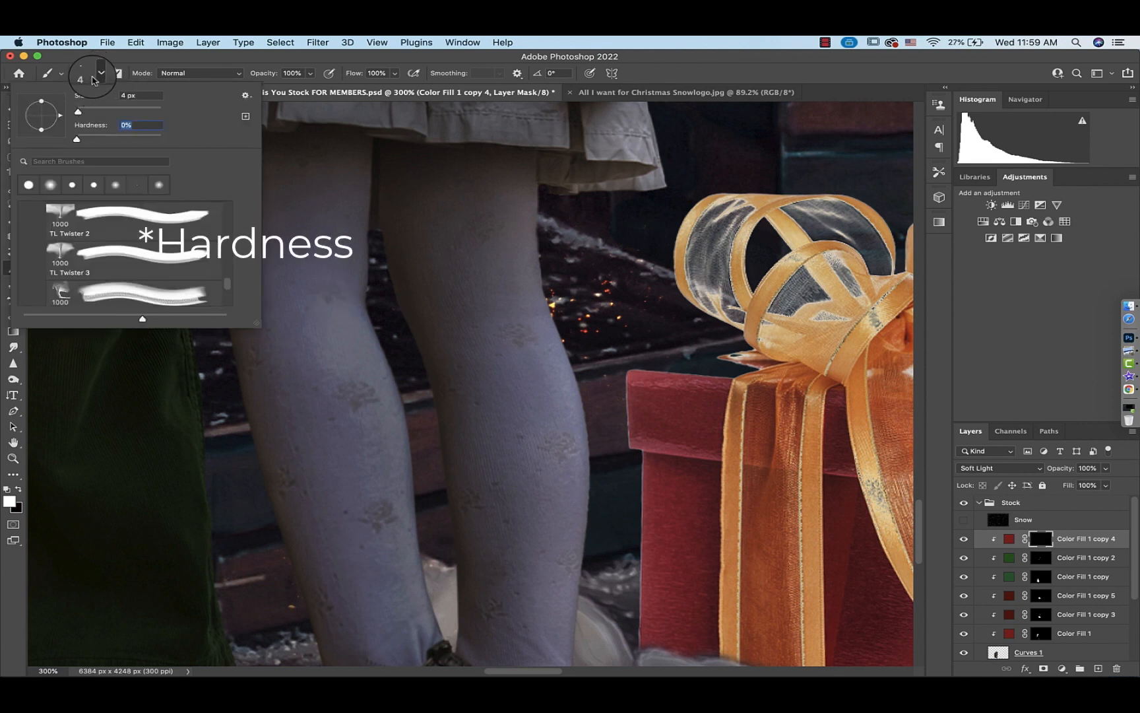
{"action": "left_click", "coordinate": [84, 74]}
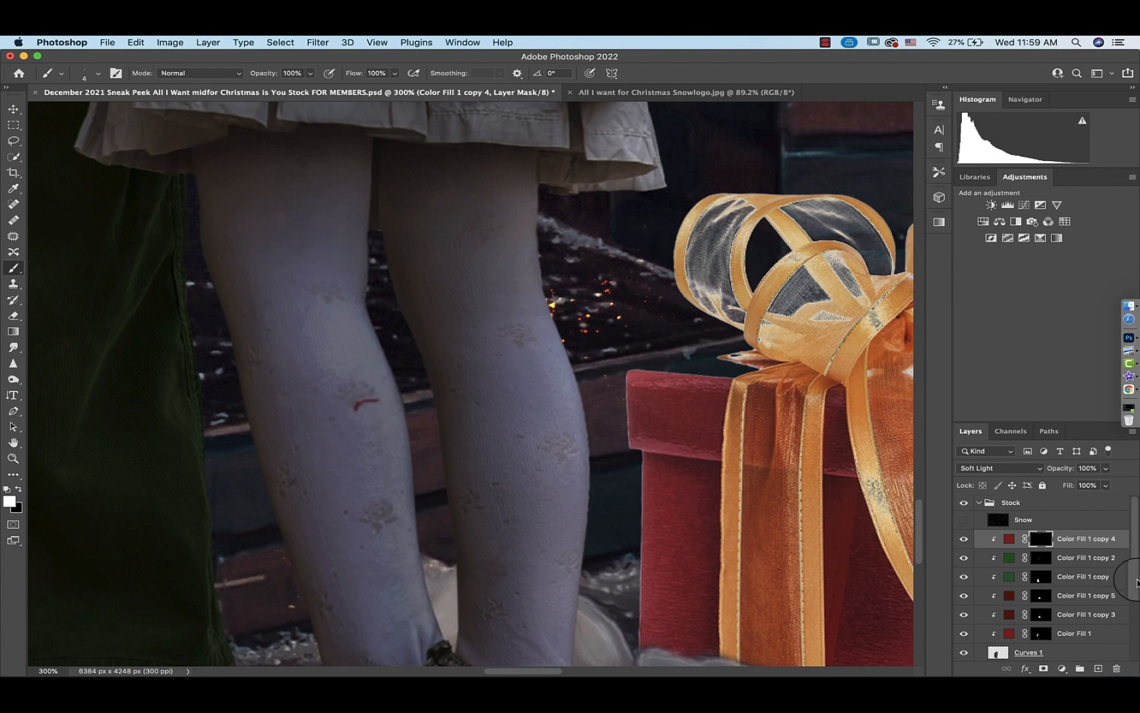
{"action": "left_click_drag", "start_coordinate": [1106, 473], "coordinate": [1079, 485]}
{"action": "left_click", "coordinate": [98, 73]}
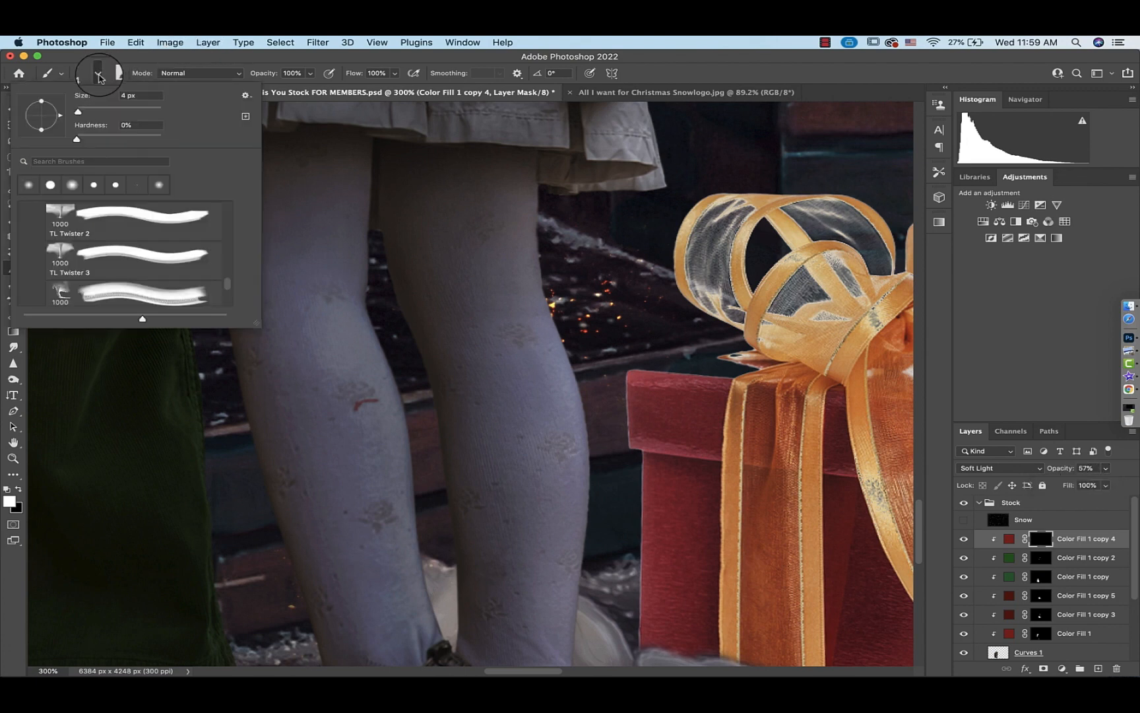
{"action": "left_click", "coordinate": [99, 76]}
Paint the flower pattern on the girl's tights on the red fill layer's mask, then lower its opacity to 32%
{"action": "key", "text": "super+plus"}
{"action": "key", "text": "super+plus"}
{"action": "key", "text": "super+plus"}
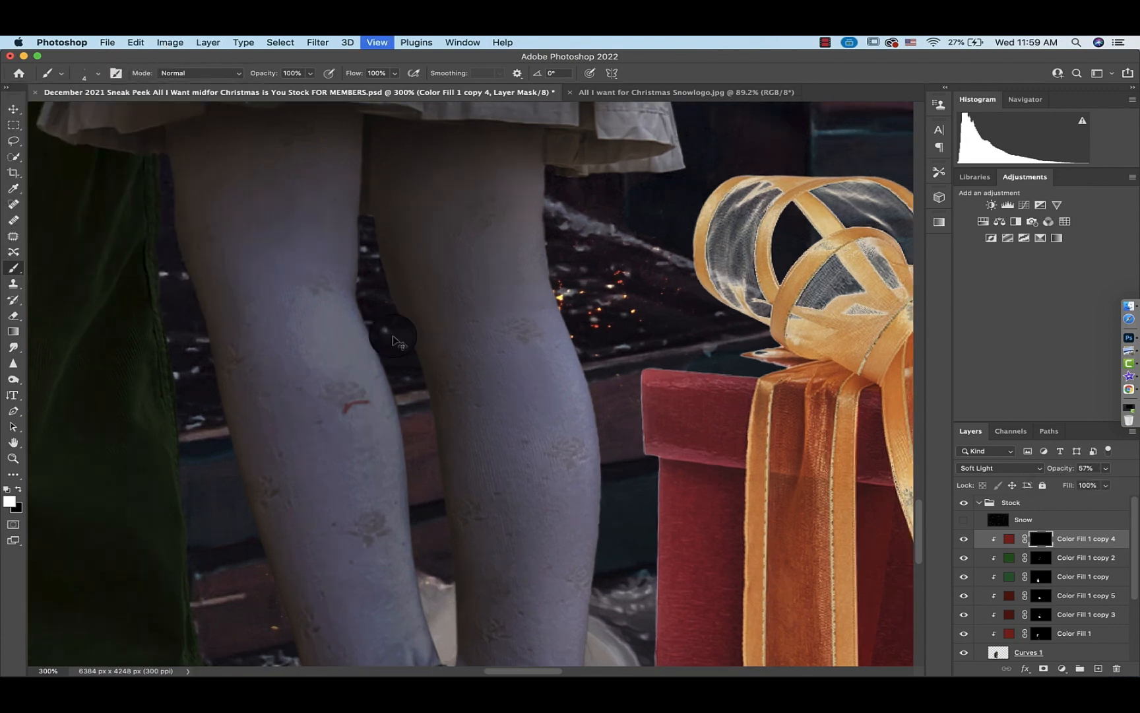
{"action": "scroll", "coordinate": [392, 336], "scroll_direction": "left", "scroll_amount": 3}
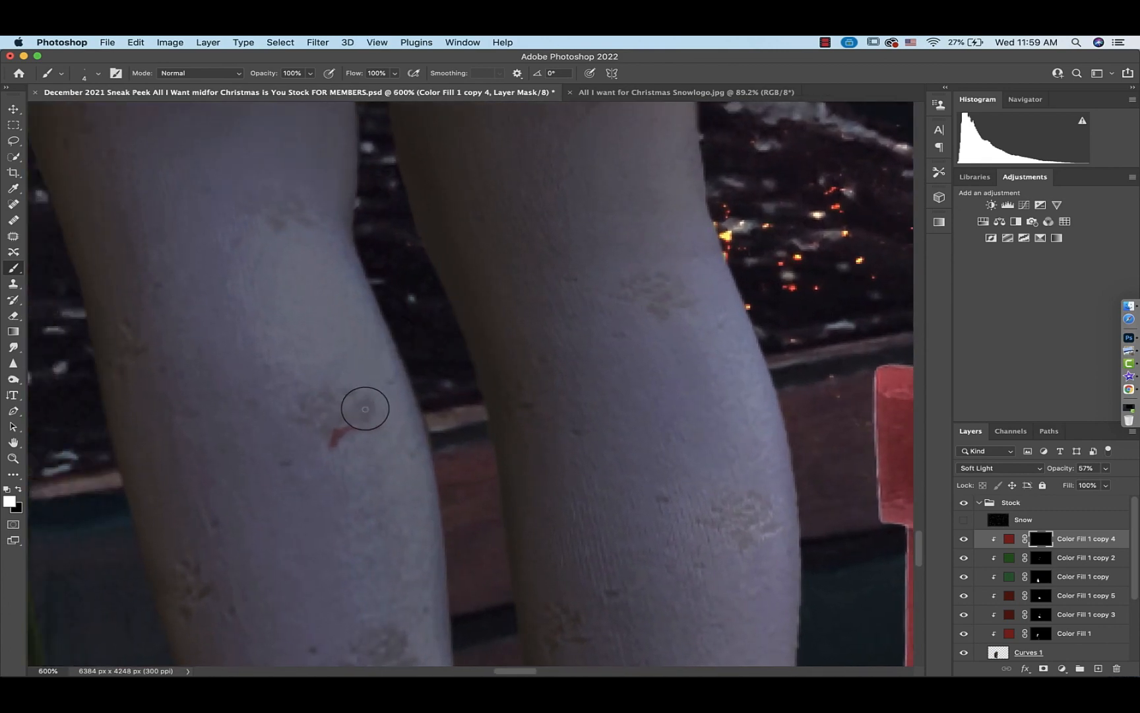
{"action": "mouse_move", "coordinate": [365, 407]}
{"action": "left_mouse_down"}
{"action": "mouse_move", "coordinate": [338, 391]}
{"action": "mouse_move", "coordinate": [307, 397]}
{"action": "left_mouse_up"}
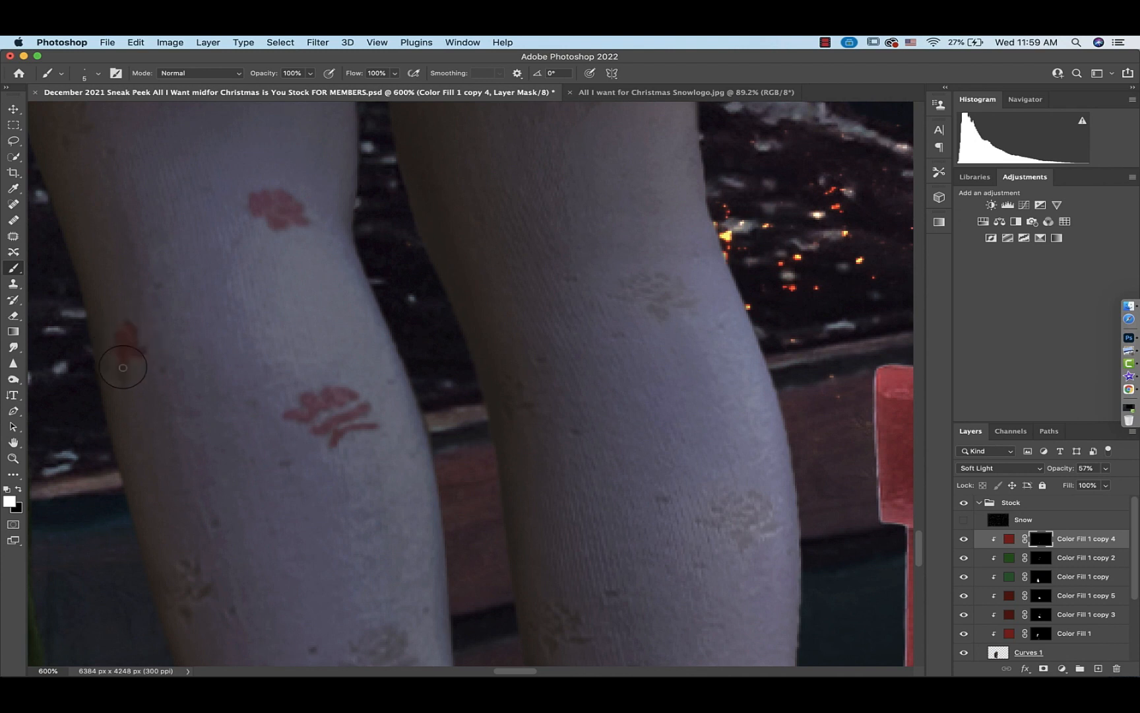
{"action": "scroll", "coordinate": [107, 363], "scroll_direction": "up", "scroll_amount": 3}
{"action": "scroll", "coordinate": [106, 363], "scroll_direction": "left", "scroll_amount": 2}
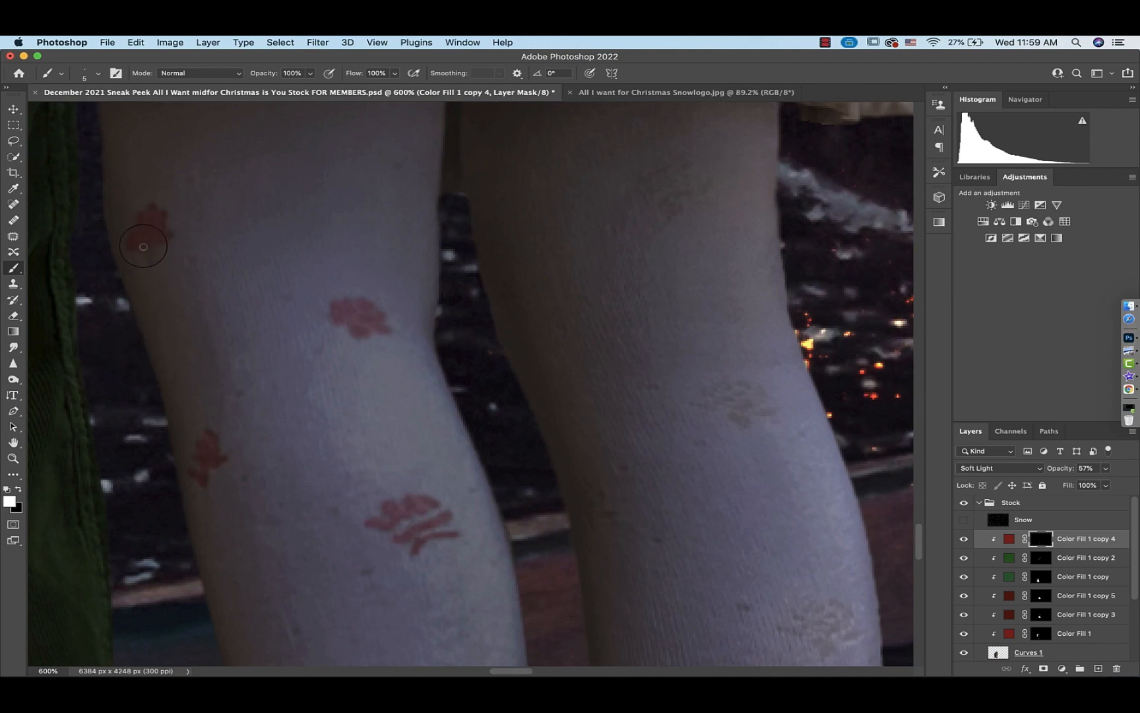
{"action": "scroll", "coordinate": [453, 287], "scroll_direction": "right", "scroll_amount": 5}
{"action": "scroll", "coordinate": [453, 287], "scroll_direction": "down", "scroll_amount": 2}
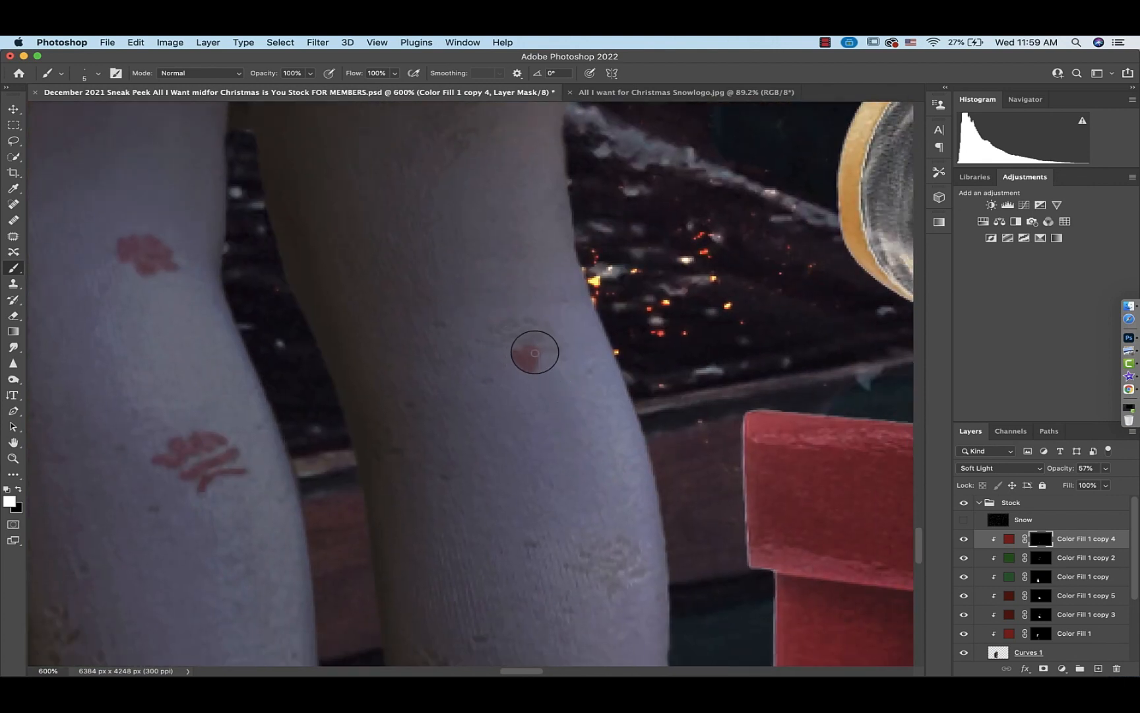
{"action": "mouse_move", "coordinate": [534, 353]}
{"action": "left_mouse_down"}
{"action": "mouse_move", "coordinate": [549, 323]}
{"action": "mouse_move", "coordinate": [524, 332]}
{"action": "mouse_move", "coordinate": [515, 323]}
{"action": "left_mouse_up"}
{"action": "scroll", "coordinate": [479, 336], "scroll_direction": "down", "scroll_amount": 4}
{"action": "scroll", "coordinate": [479, 336], "scroll_direction": "left", "scroll_amount": 3}
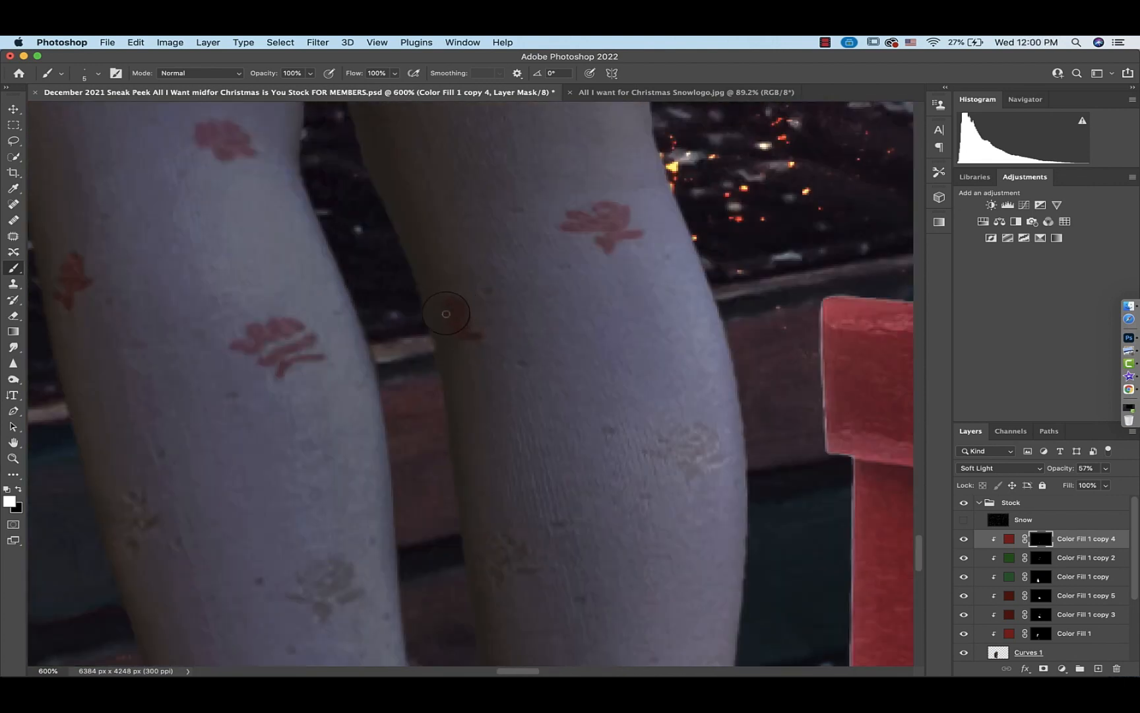
{"action": "scroll", "coordinate": [446, 314], "scroll_direction": "down", "scroll_amount": 3}
{"action": "scroll", "coordinate": [383, 398], "scroll_direction": "left", "scroll_amount": 4}
{"action": "mouse_move", "coordinate": [572, 465]}
{"action": "left_mouse_down"}
{"action": "mouse_move", "coordinate": [528, 450]}
{"action": "mouse_move", "coordinate": [553, 485]}
{"action": "left_mouse_up"}
{"action": "scroll", "coordinate": [589, 460], "scroll_direction": "down", "scroll_amount": 5}
{"action": "scroll", "coordinate": [589, 460], "scroll_direction": "left", "scroll_amount": 1}
{"action": "left_click_drag", "start_coordinate": [490, 386], "coordinate": [480, 371]}
{"action": "scroll", "coordinate": [484, 376], "scroll_direction": "right", "scroll_amount": 6}
{"action": "scroll", "coordinate": [484, 376], "scroll_direction": "up", "scroll_amount": 2}
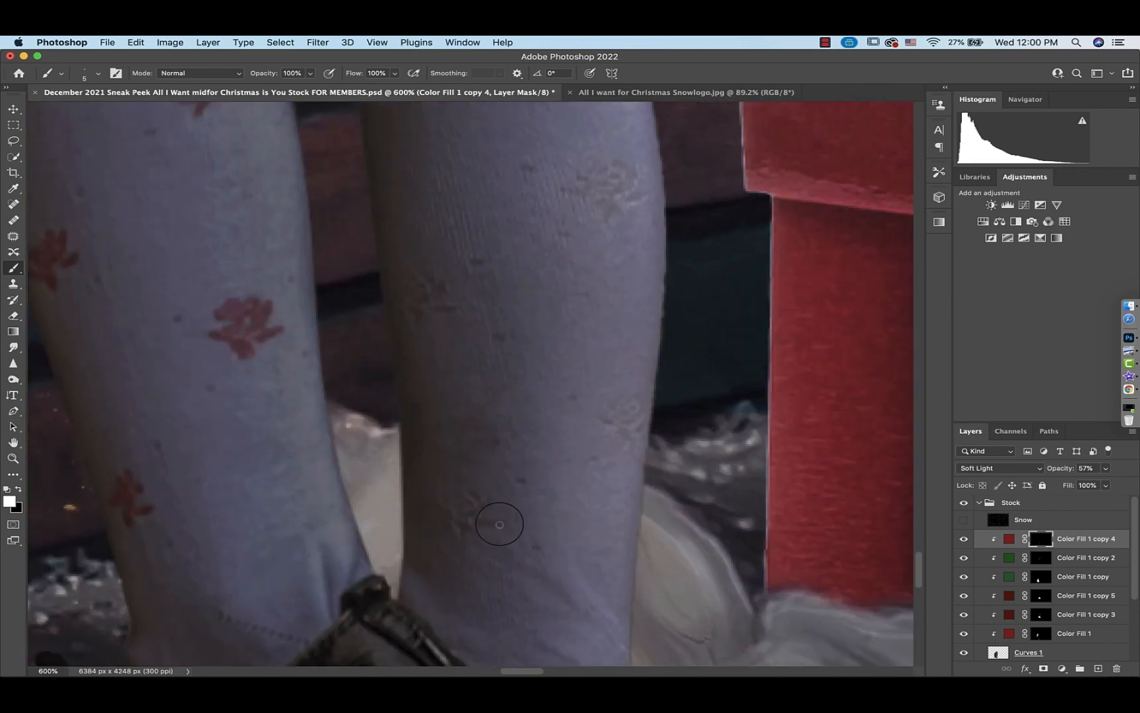
{"action": "mouse_move", "coordinate": [500, 523]}
{"action": "left_mouse_down"}
{"action": "mouse_move", "coordinate": [466, 531]}
{"action": "mouse_move", "coordinate": [450, 502]}
{"action": "mouse_move", "coordinate": [474, 502]}
{"action": "left_mouse_up"}
{"action": "mouse_move", "coordinate": [628, 426]}
{"action": "left_mouse_down"}
{"action": "mouse_move", "coordinate": [637, 400]}
{"action": "mouse_move", "coordinate": [600, 417]}
{"action": "left_mouse_up"}
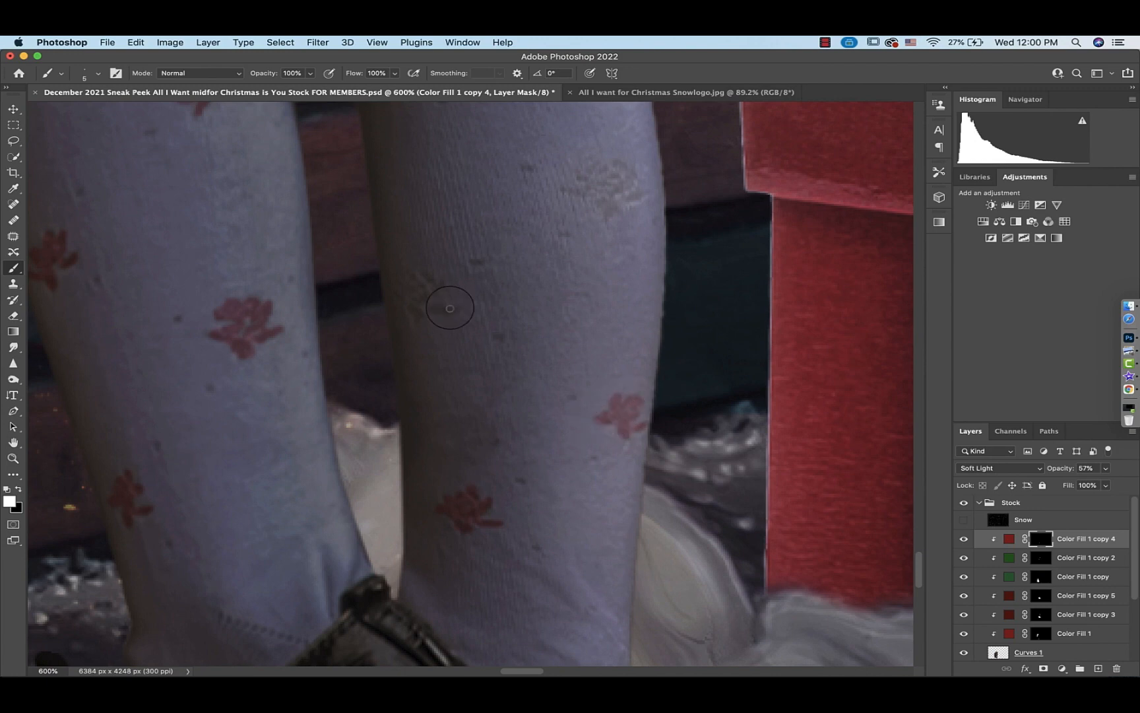
{"action": "mouse_move", "coordinate": [407, 285]}
{"action": "left_mouse_down"}
{"action": "mouse_move", "coordinate": [445, 299]}
{"action": "mouse_move", "coordinate": [439, 324]}
{"action": "mouse_move", "coordinate": [425, 336]}
{"action": "mouse_move", "coordinate": [403, 311]}
{"action": "mouse_move", "coordinate": [400, 330]}
{"action": "mouse_move", "coordinate": [419, 316]}
{"action": "left_mouse_up"}
{"action": "scroll", "coordinate": [439, 309], "scroll_direction": "right", "scroll_amount": 6}
{"action": "scroll", "coordinate": [439, 309], "scroll_direction": "up", "scroll_amount": 2}
{"action": "scroll", "coordinate": [420, 316], "scroll_direction": "up", "scroll_amount": 10}
{"action": "scroll", "coordinate": [419, 316], "scroll_direction": "left", "scroll_amount": 6}
{"action": "mouse_move", "coordinate": [519, 338]}
{"action": "left_mouse_down"}
{"action": "mouse_move", "coordinate": [558, 319]}
{"action": "mouse_move", "coordinate": [524, 296]}
{"action": "mouse_move", "coordinate": [486, 312]}
{"action": "mouse_move", "coordinate": [514, 328]}
{"action": "left_mouse_up"}
{"action": "scroll", "coordinate": [525, 318], "scroll_direction": "left", "scroll_amount": 6}
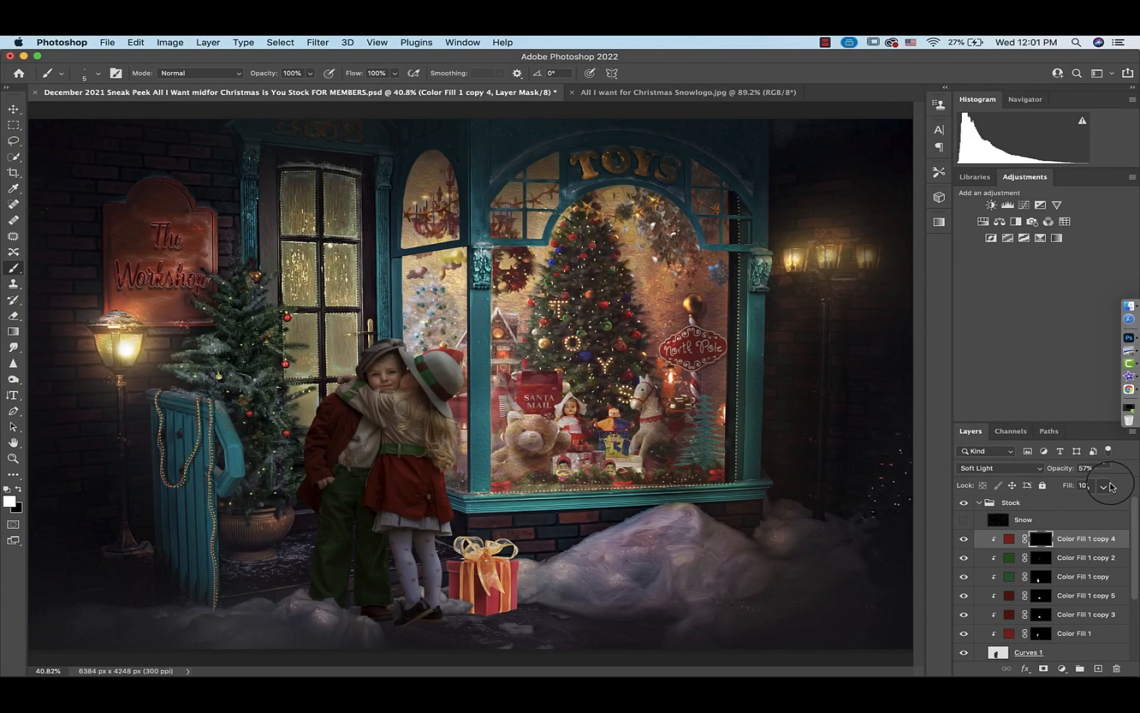
{"action": "left_click", "coordinate": [1105, 470]}
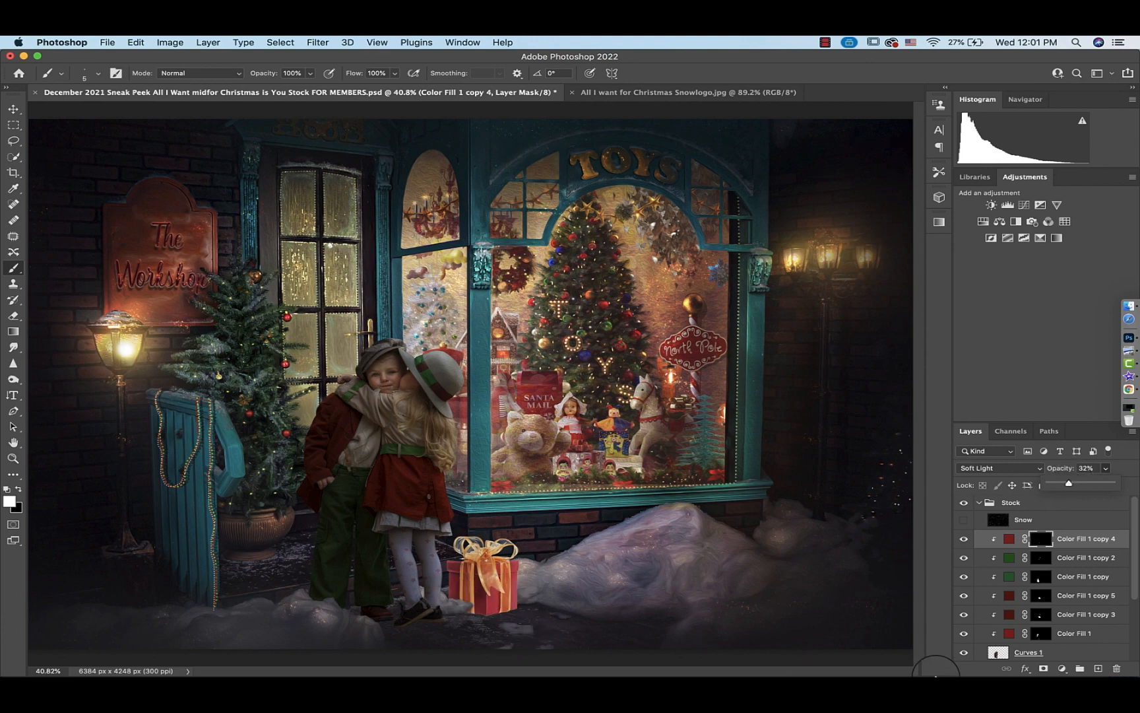
Select the green fill layer's mask and paint the small dots on the girl's tights green
{"action": "left_click", "coordinate": [1040, 558]}
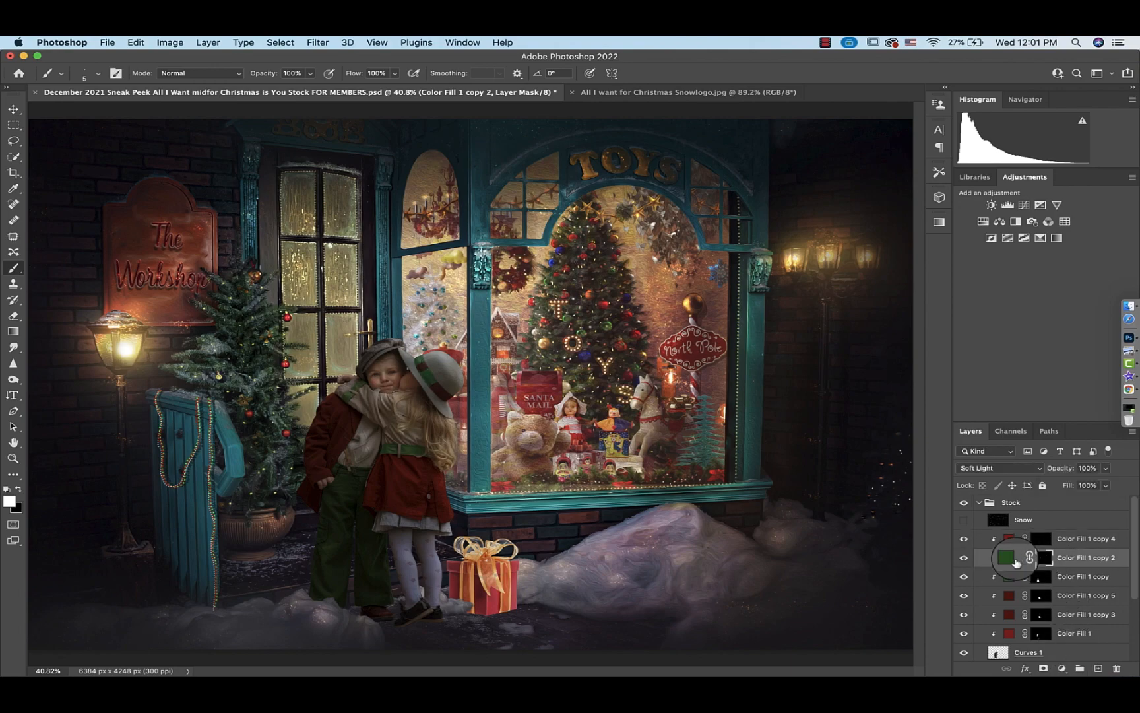
{"action": "key", "text": "super+plus"}
{"action": "key", "text": "super+plus"}
{"action": "key", "text": "super+plus"}
{"action": "key", "text": "super+plus"}
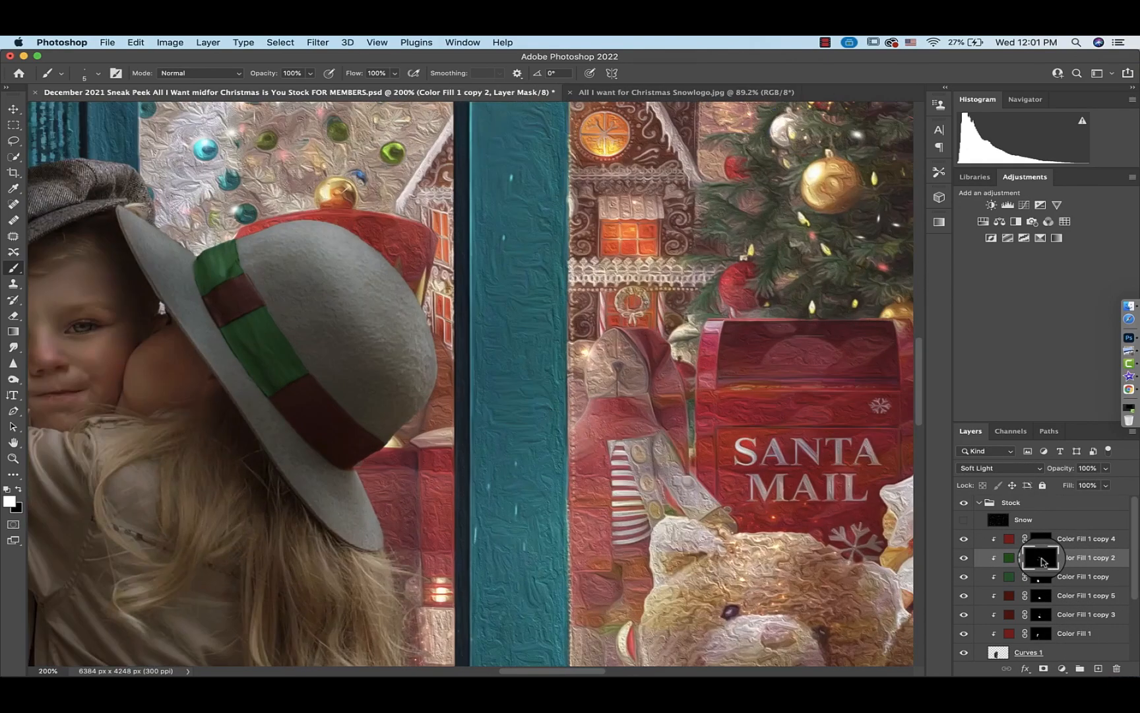
{"action": "scroll", "coordinate": [467, 515], "scroll_direction": "down", "scroll_amount": 12}
{"action": "key", "text": "super+plus"}
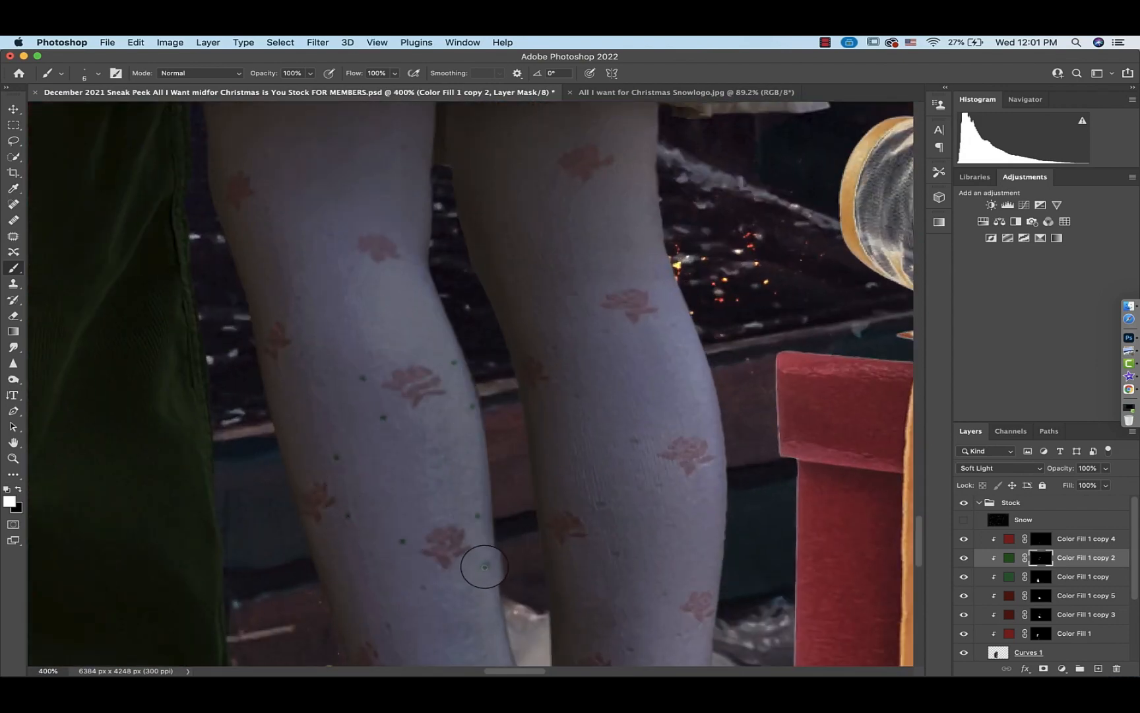
{"action": "scroll", "coordinate": [422, 569], "scroll_direction": "down", "scroll_amount": 5}
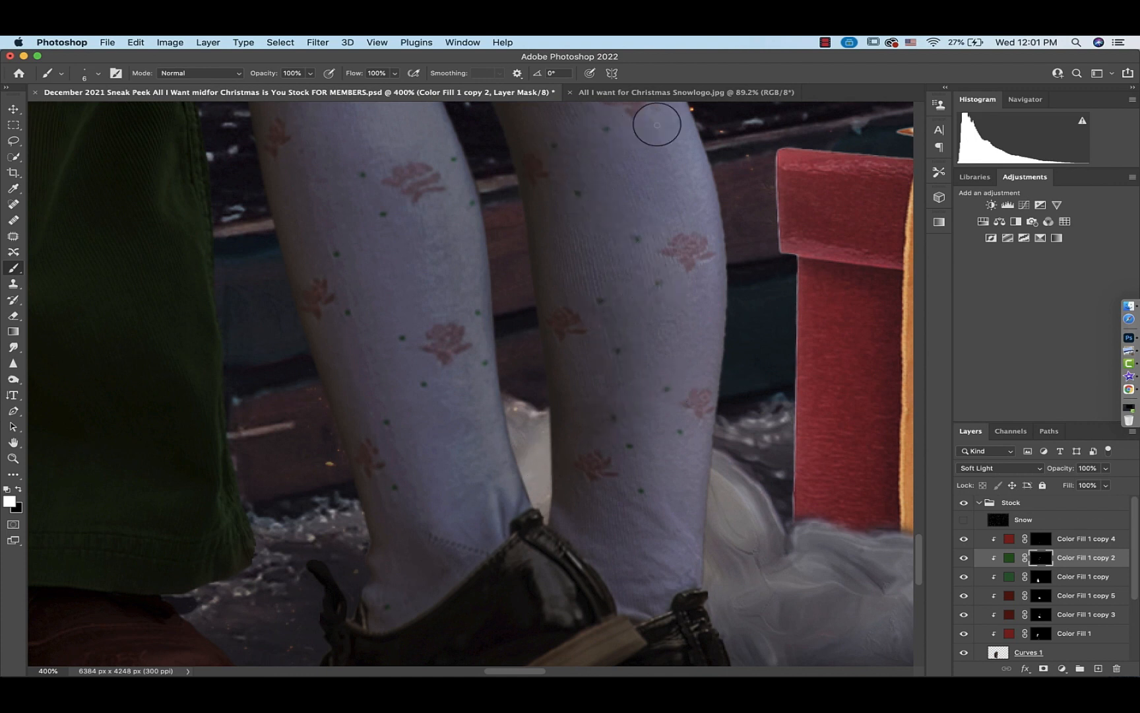
{"action": "scroll", "coordinate": [287, 353], "scroll_direction": "up", "scroll_amount": 5}
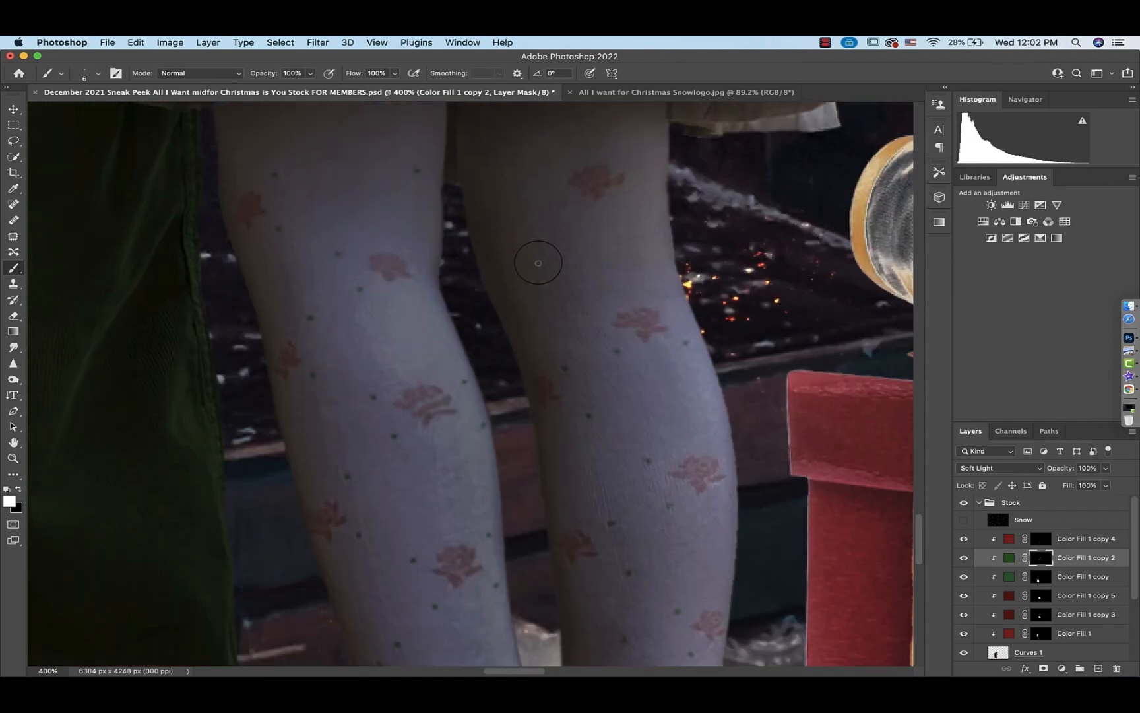
{"action": "scroll", "coordinate": [311, 290], "scroll_direction": "up", "scroll_amount": 4}
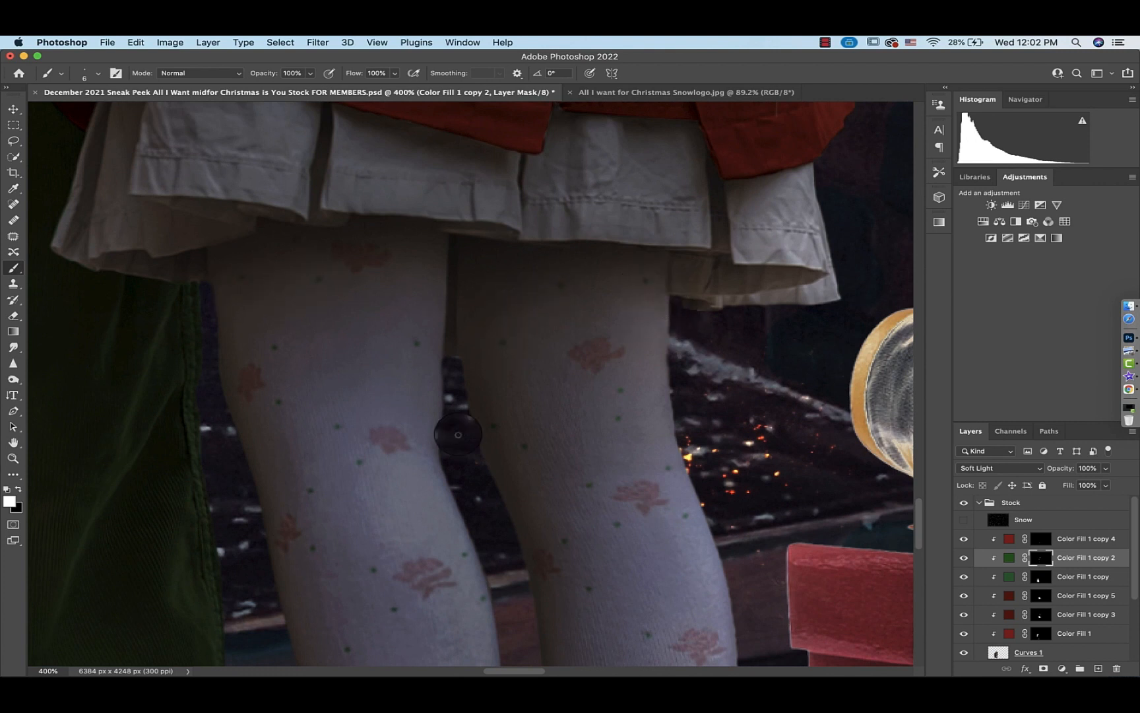
{"action": "key", "text": "super+0"}
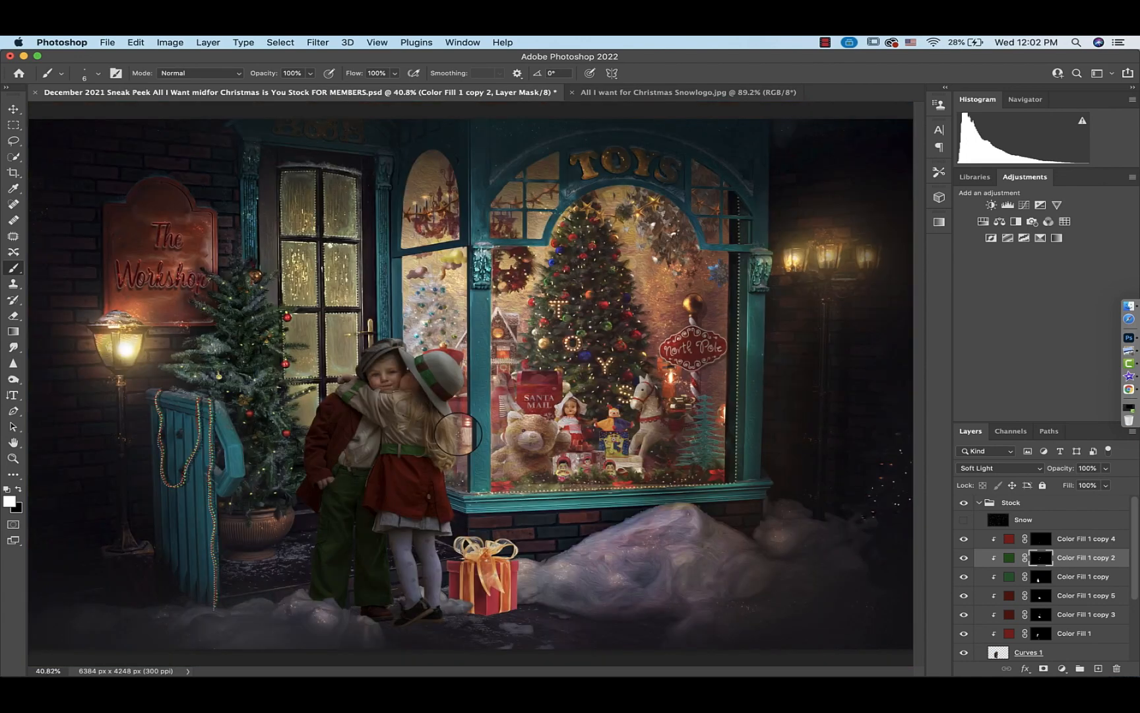
Merge the color fill layers and curves down into the children layer
{"action": "left_click", "coordinate": [1009, 539]}
{"action": "scroll", "coordinate": [1009, 542], "scroll_direction": "down", "scroll_amount": 2}
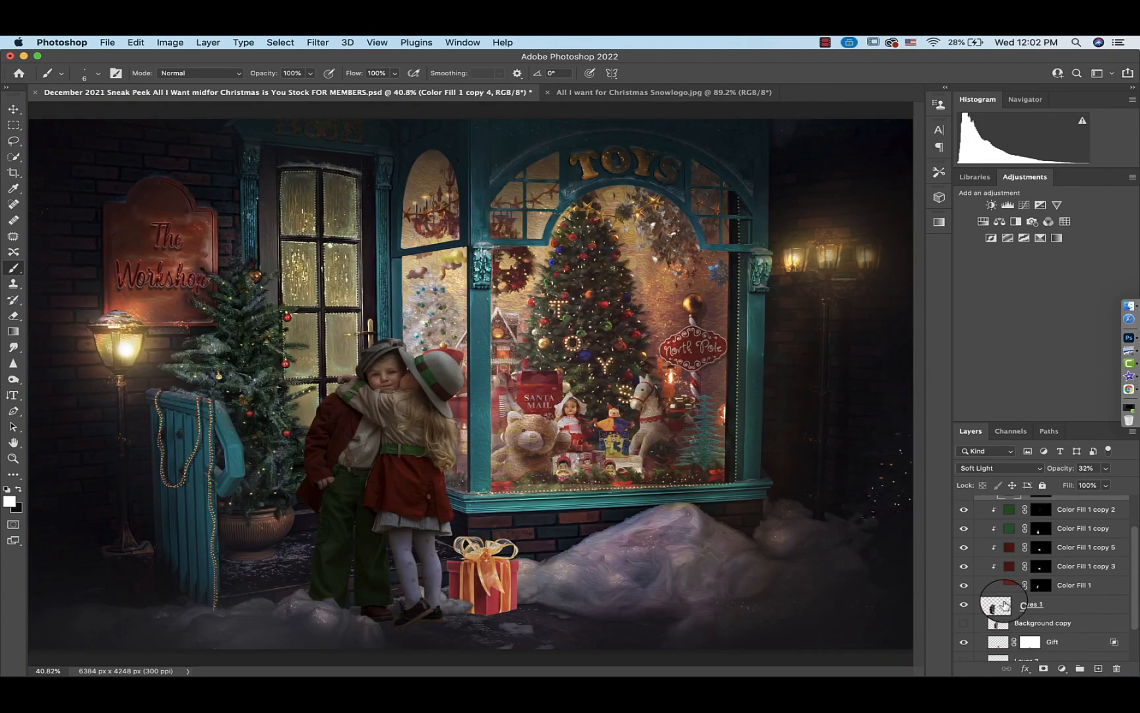
{"action": "left_click", "coordinate": [1004, 603], "text": "shift"}
{"action": "key", "text": "super+e"}
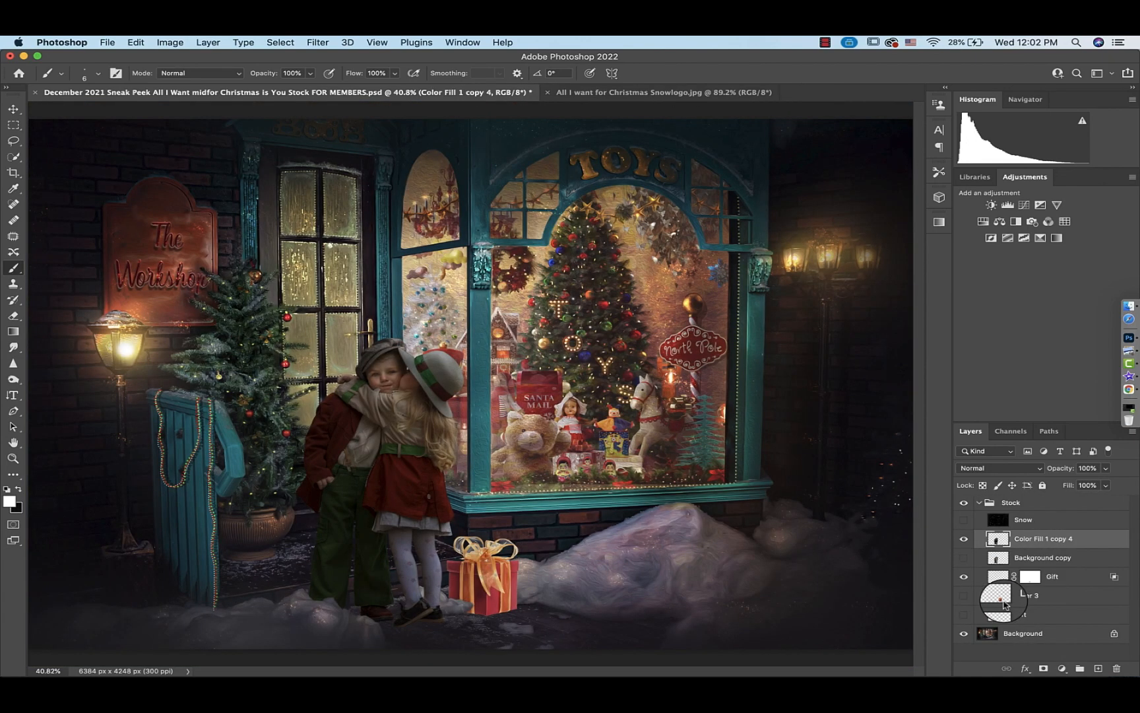
Toggle the merged children layer and the gift layer on and off to compare them with the scene
{"action": "left_click", "coordinate": [964, 540]}
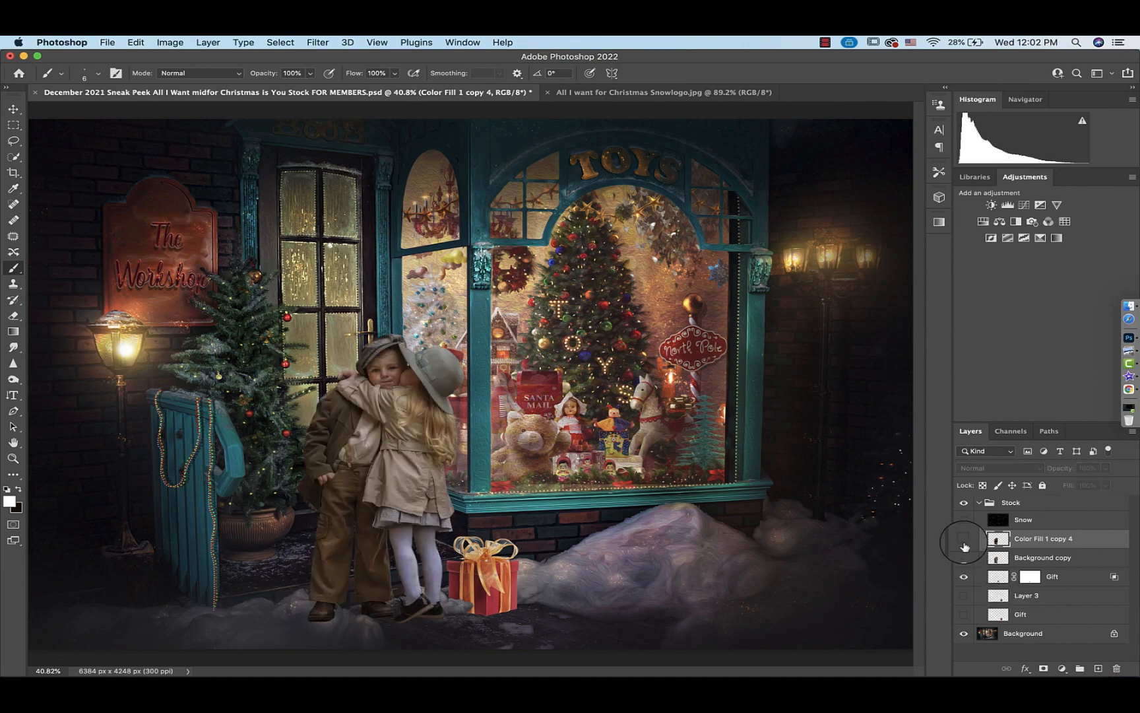
{"action": "left_click", "coordinate": [964, 540]}
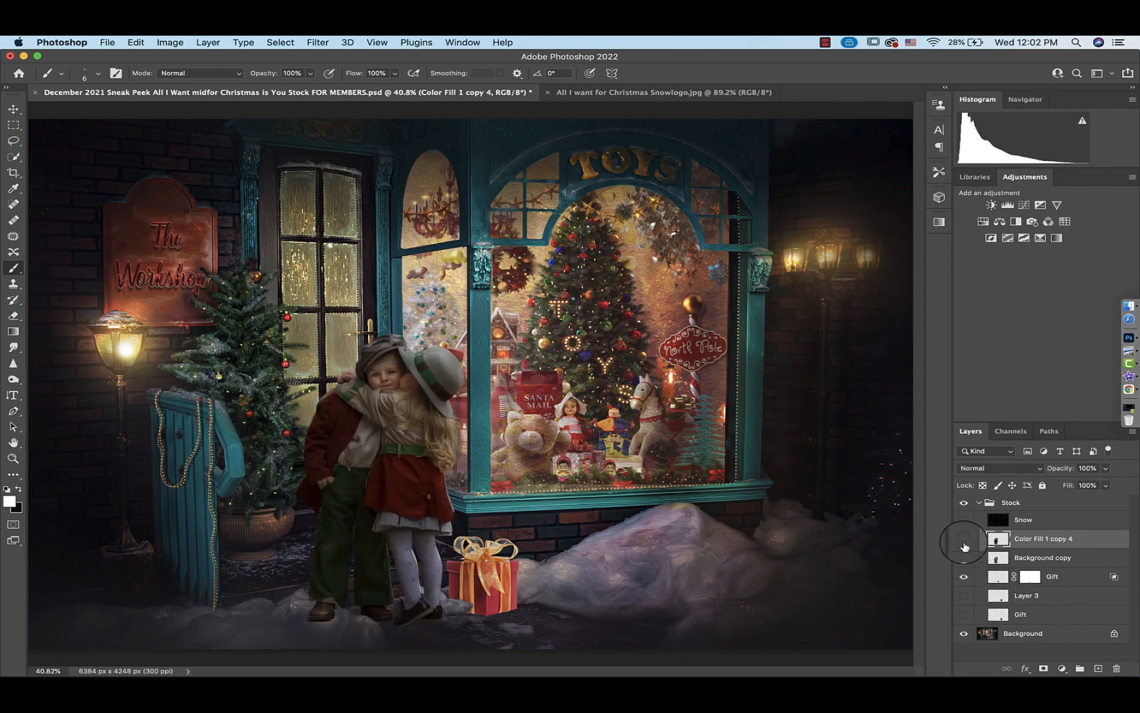
{"action": "left_click", "coordinate": [964, 540]}
{"action": "left_click", "coordinate": [964, 540]}
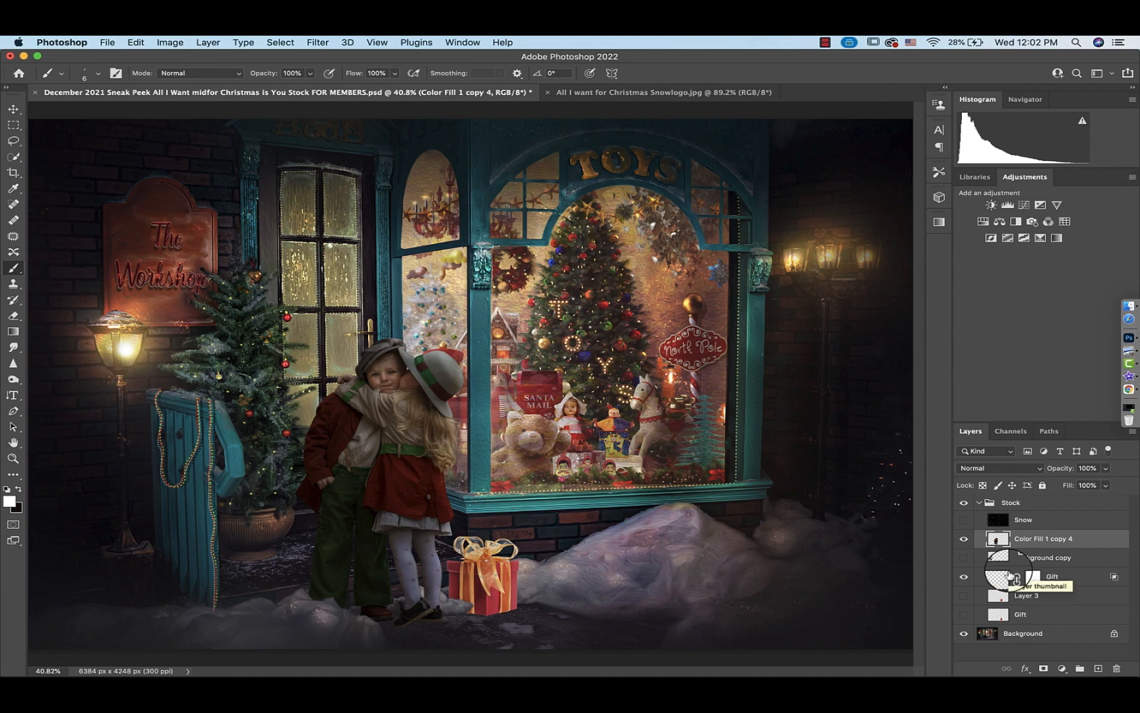
{"action": "left_click", "coordinate": [964, 576]}
{"action": "left_click", "coordinate": [964, 576]}
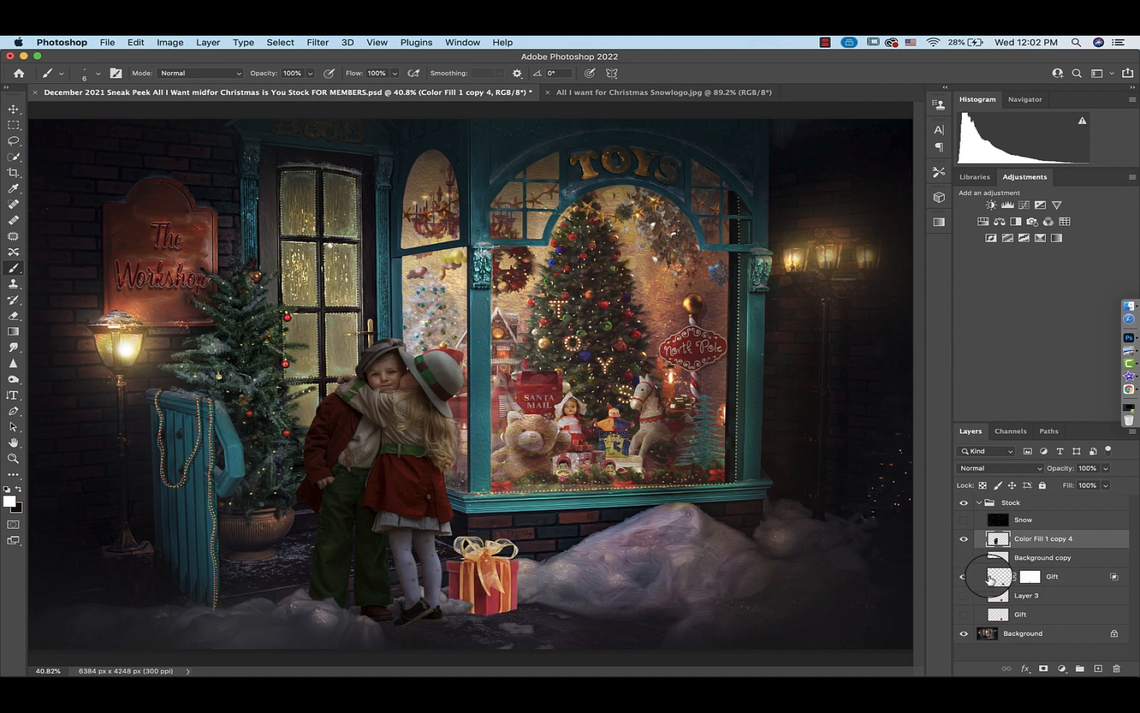
Apply a Camera Raw filter to the gift layer with Exposure -0.75, Contrast -22 and Highlights -99
{"action": "left_click", "coordinate": [997, 580]}
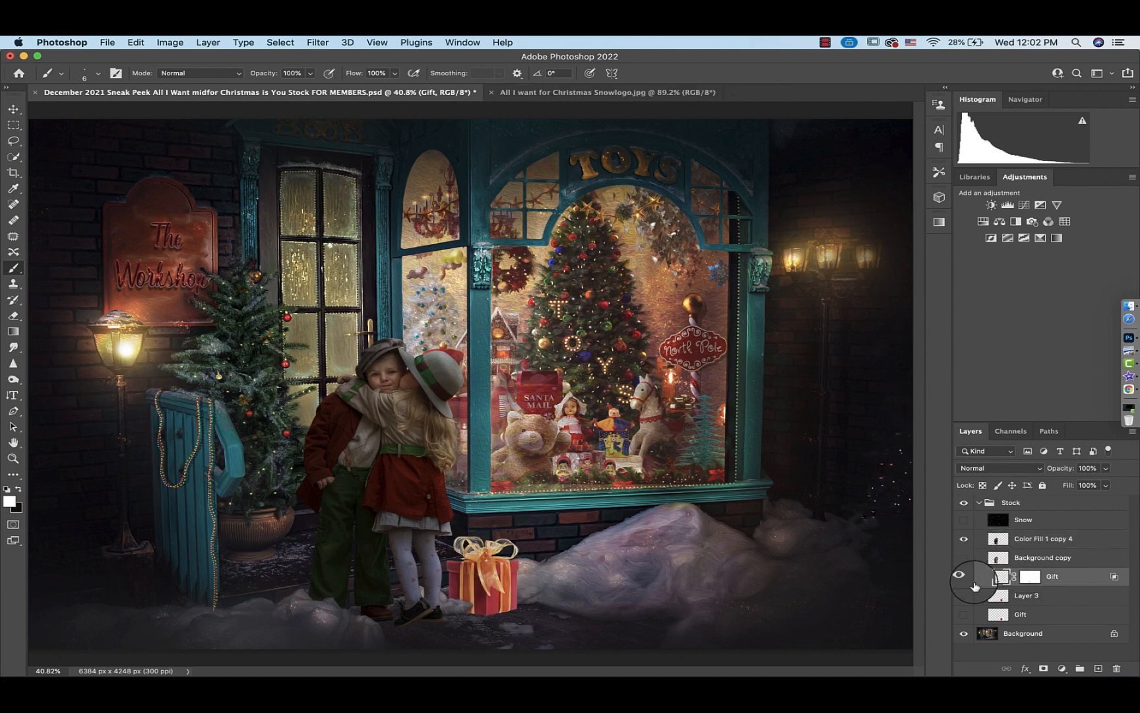
{"action": "left_click", "coordinate": [319, 43]}
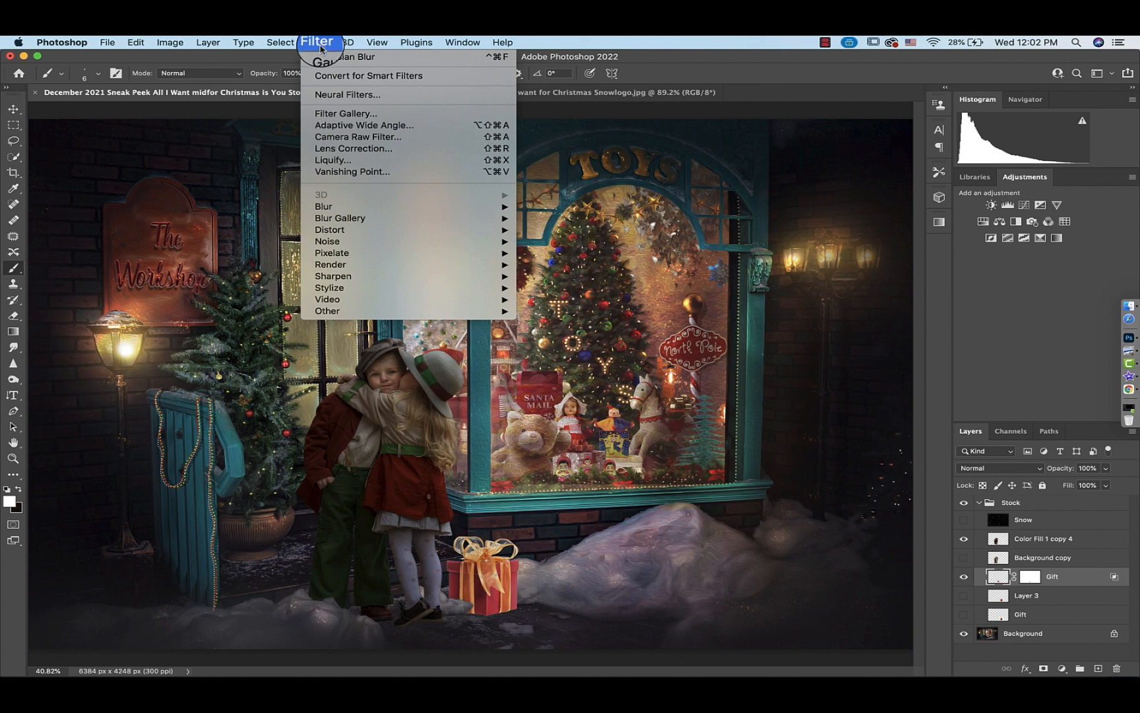
{"action": "left_click", "coordinate": [350, 136]}
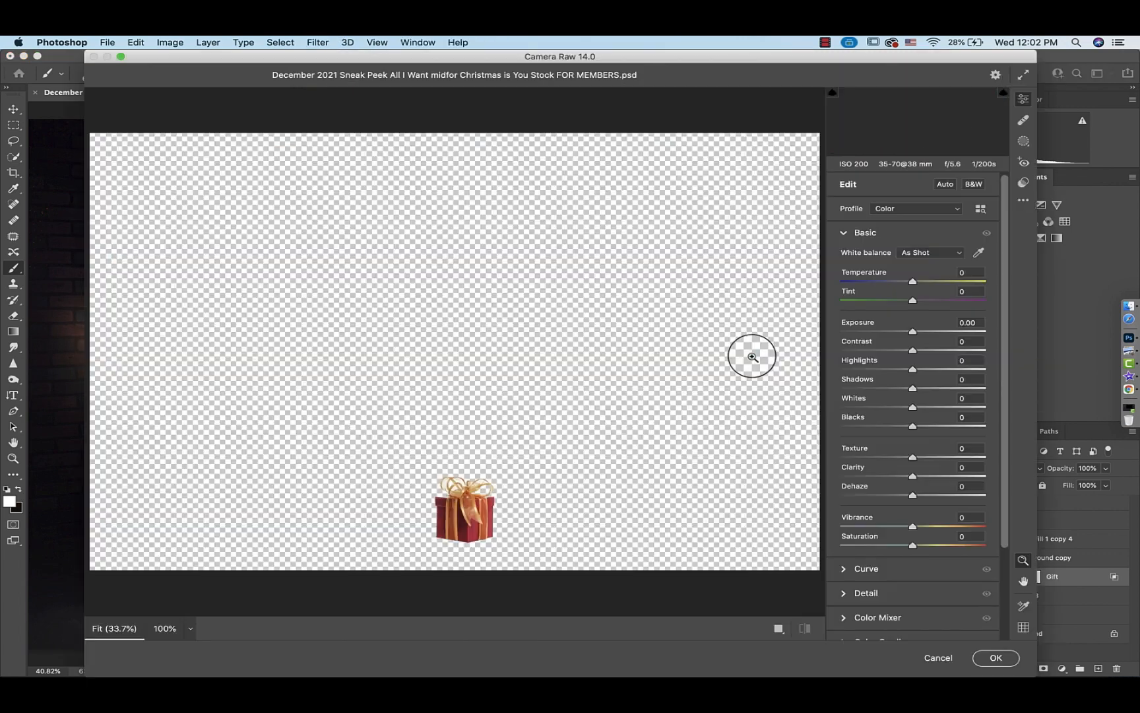
{"action": "left_click_drag", "start_coordinate": [912, 370], "coordinate": [842, 370]}
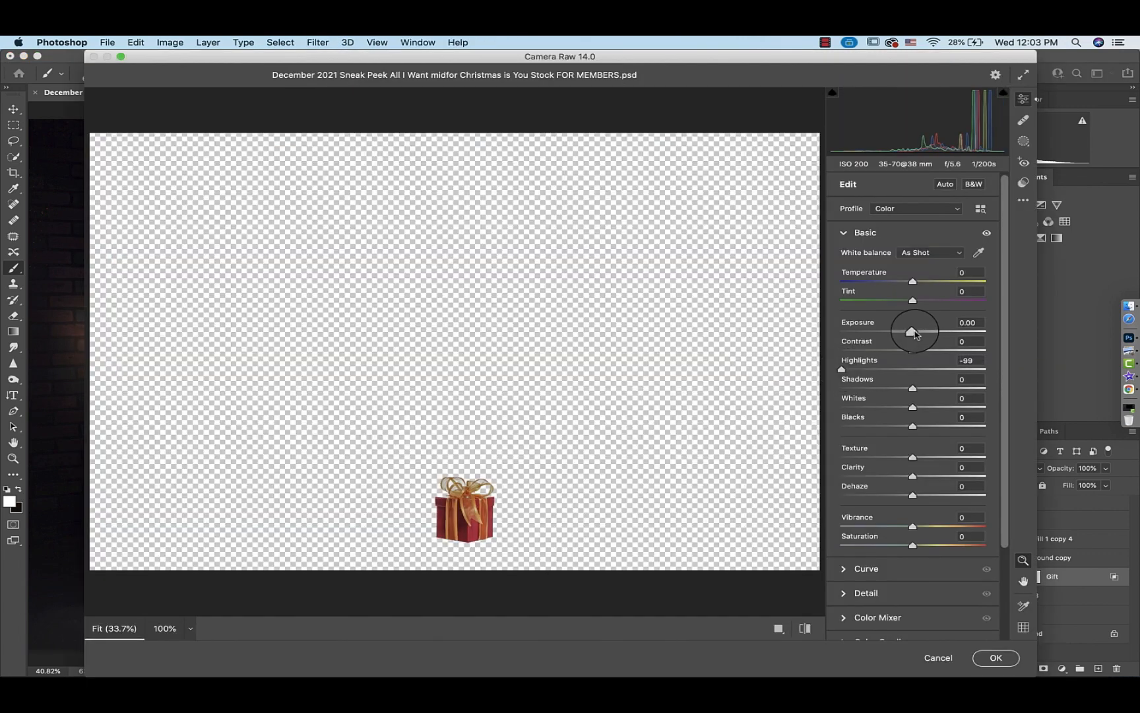
{"action": "left_click_drag", "start_coordinate": [912, 331], "coordinate": [901, 331]}
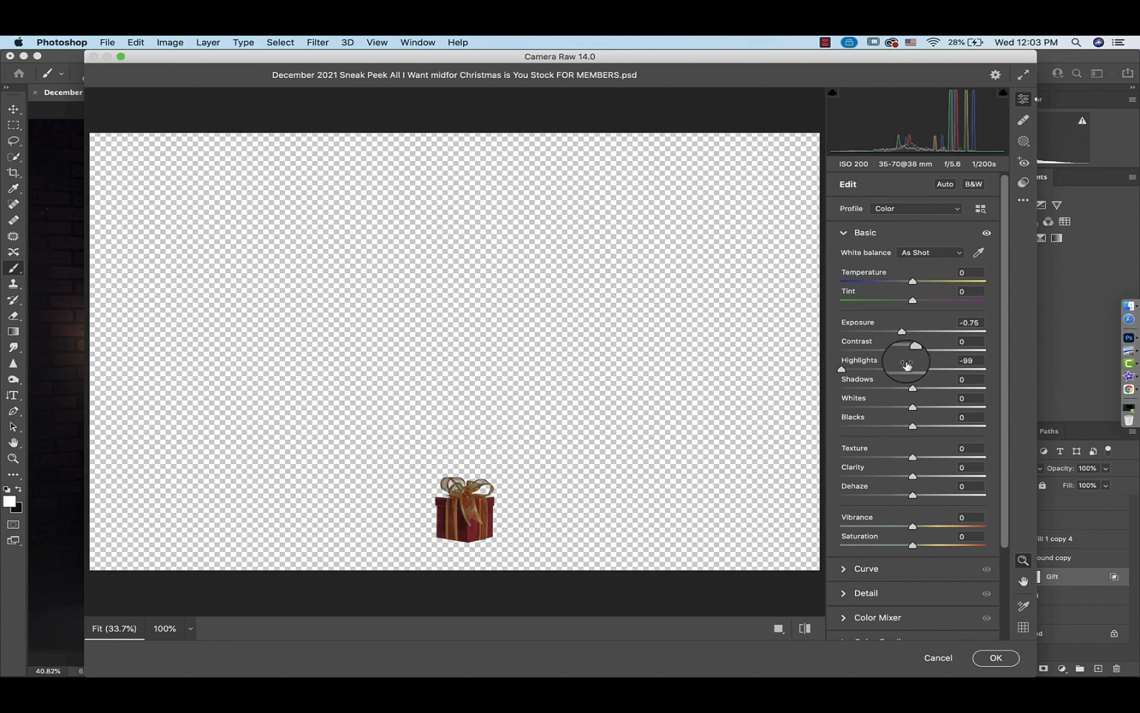
{"action": "left_click", "coordinate": [1010, 658]}
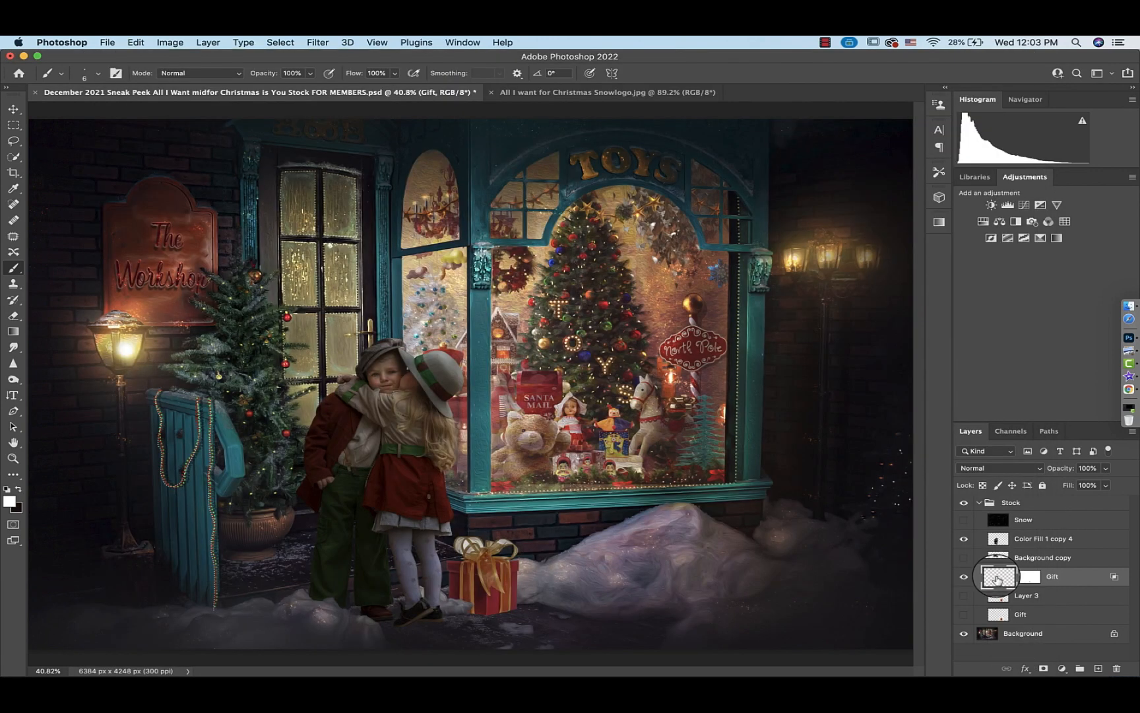
Duplicate the background layer, move the copy above the gift layer and clip it to the gift
{"action": "left_click", "coordinate": [988, 636]}
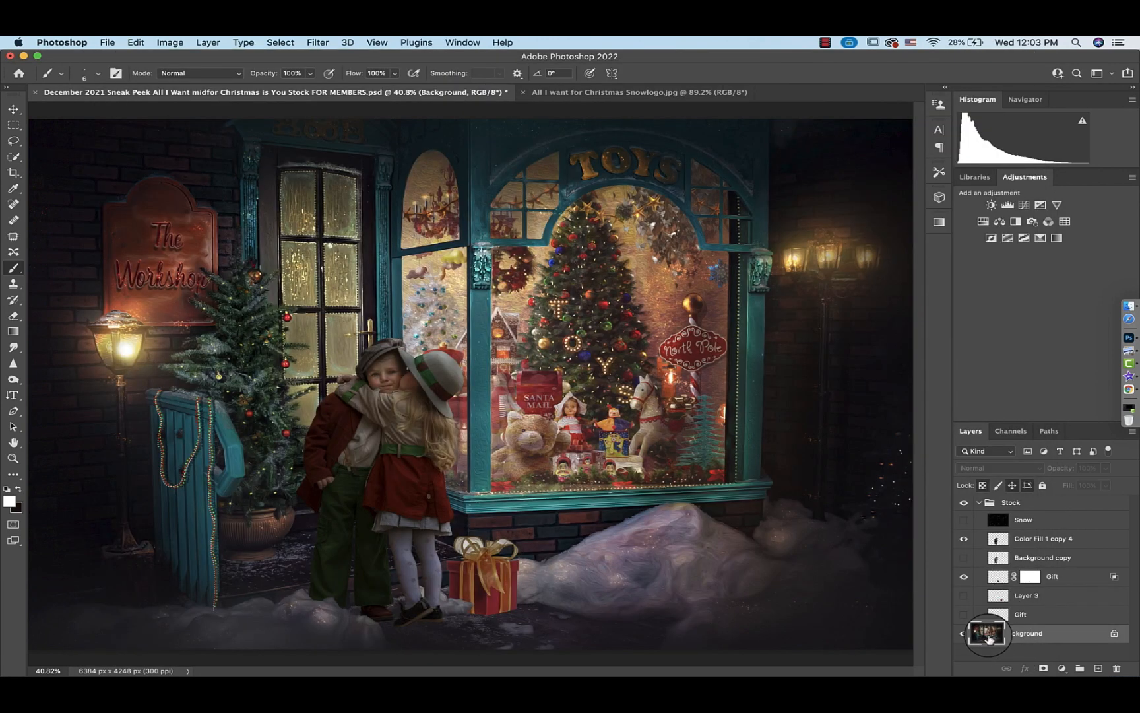
{"action": "key", "text": "super+j"}
{"action": "left_click_drag", "start_coordinate": [988, 638], "coordinate": [985, 572]}
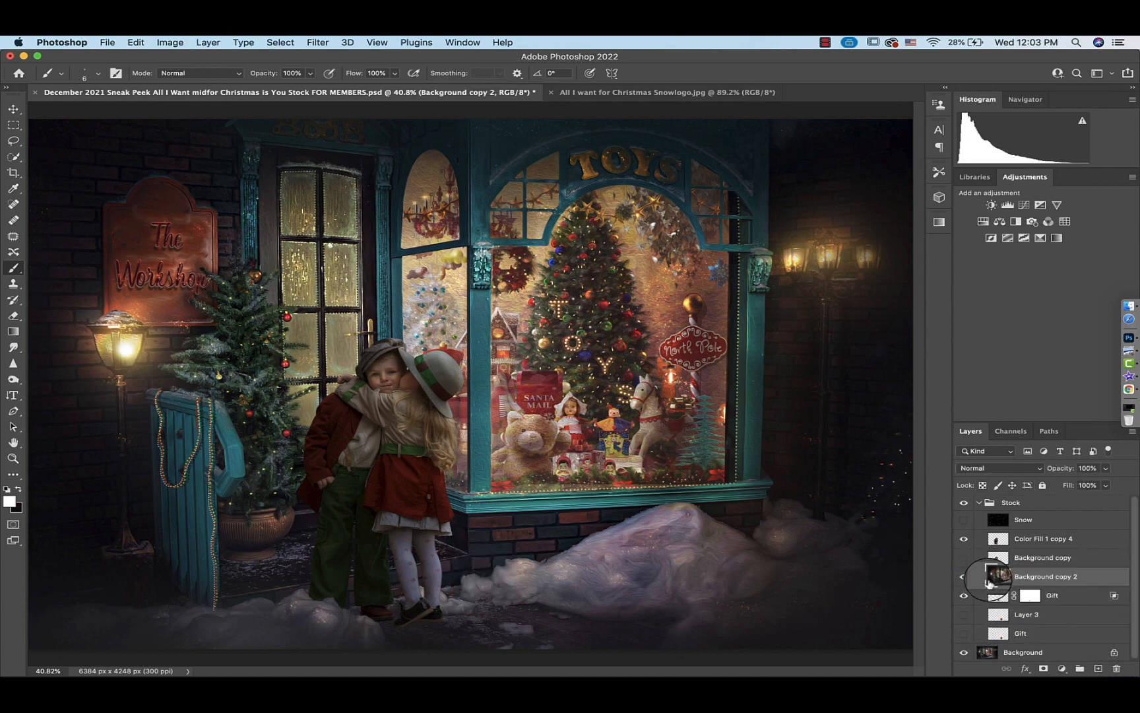
{"action": "left_click", "coordinate": [1010, 583], "text": "alt"}
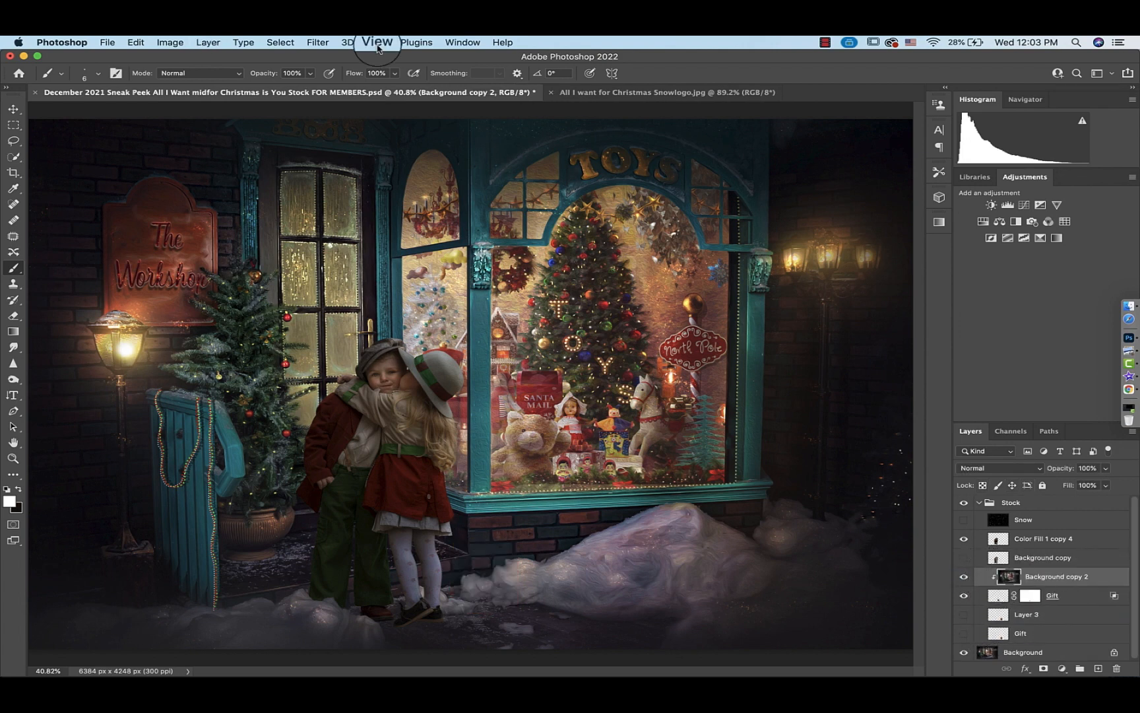
Apply a Gaussian Blur with a 1000 pixel radius to the clipped background copy
{"action": "left_click", "coordinate": [318, 42]}
{"action": "mouse_move", "coordinate": [332, 210]}
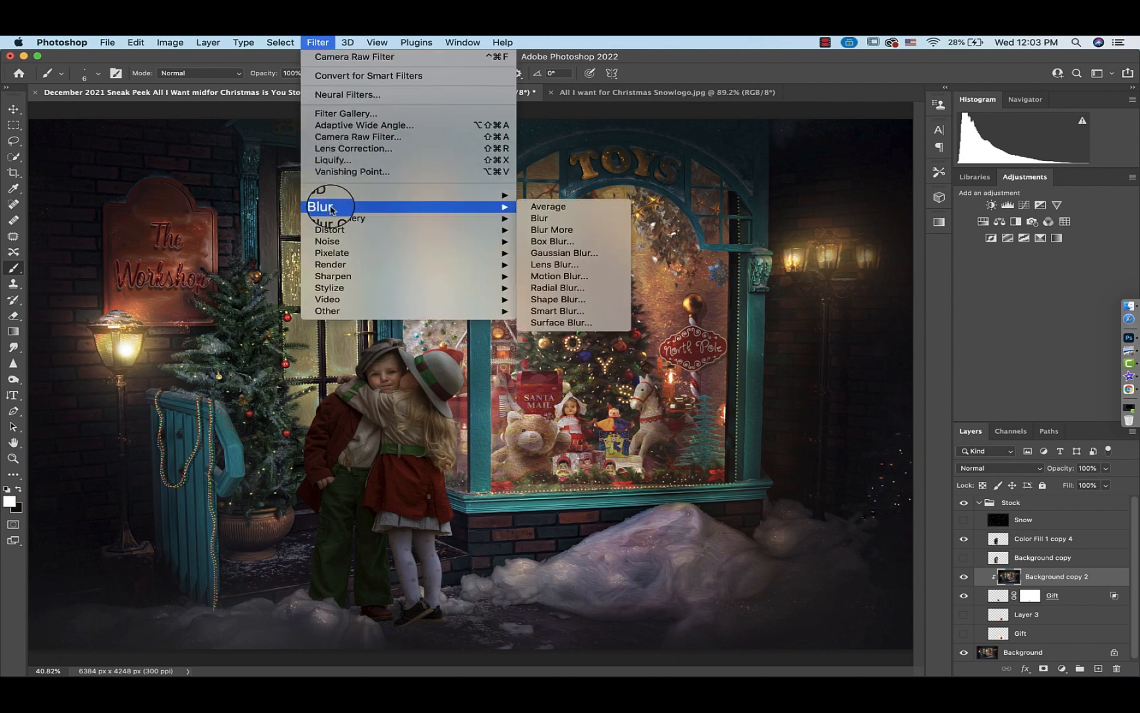
{"action": "left_click", "coordinate": [561, 252]}
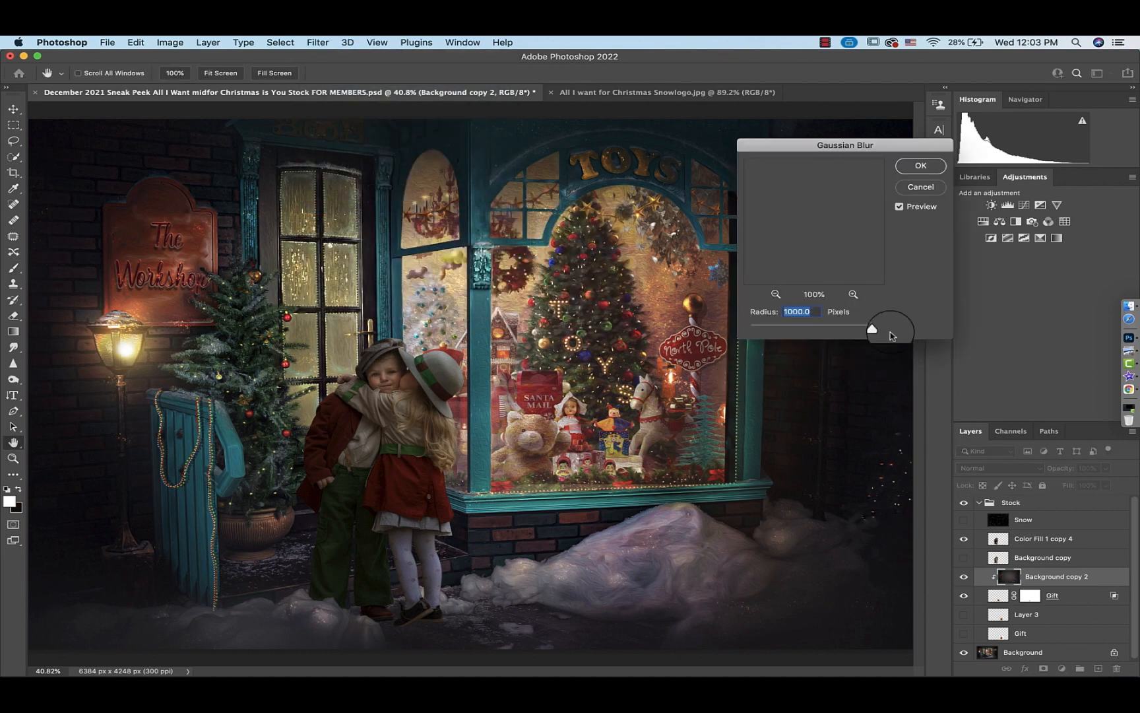
{"action": "left_click", "coordinate": [924, 166]}
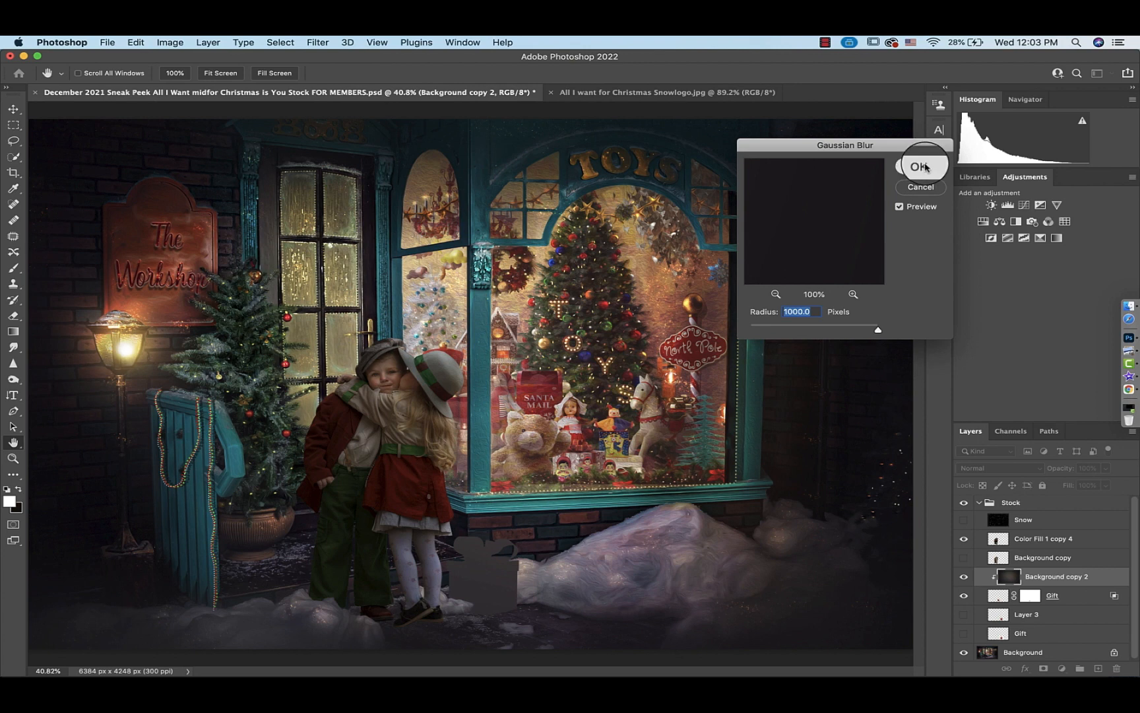
Set the blurred background copy clipped to the gift to the Soft Light blend mode
{"action": "key", "text": "b"}
{"action": "left_click", "coordinate": [996, 468]}
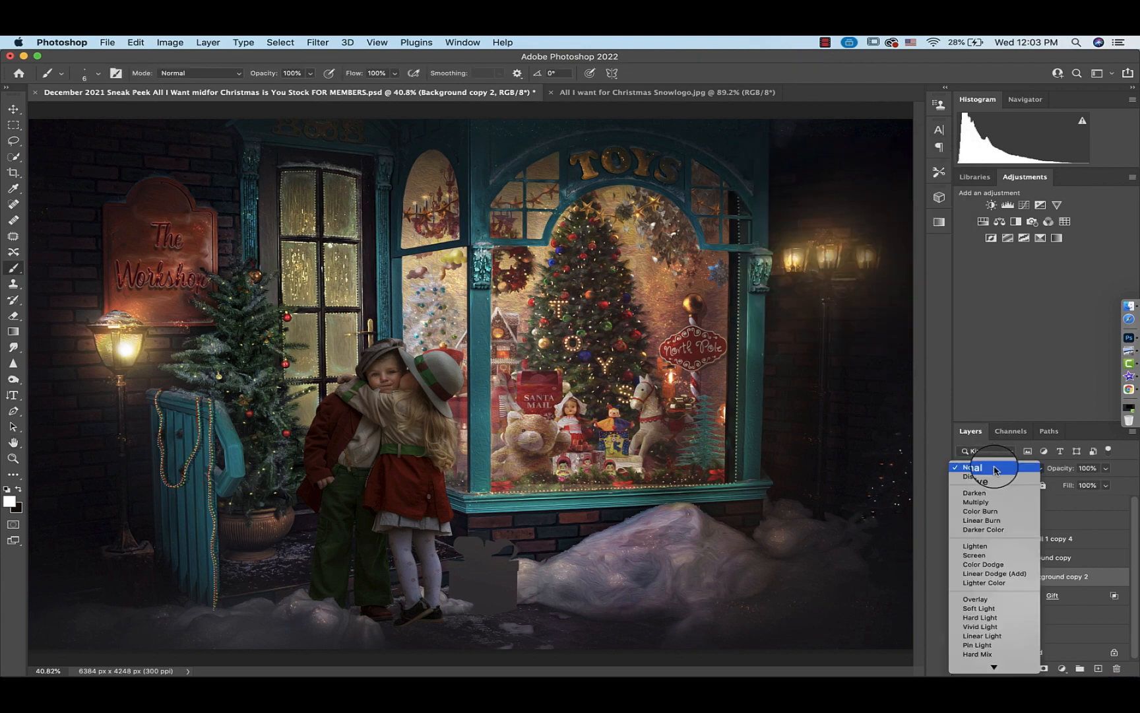
{"action": "left_click", "coordinate": [982, 606]}
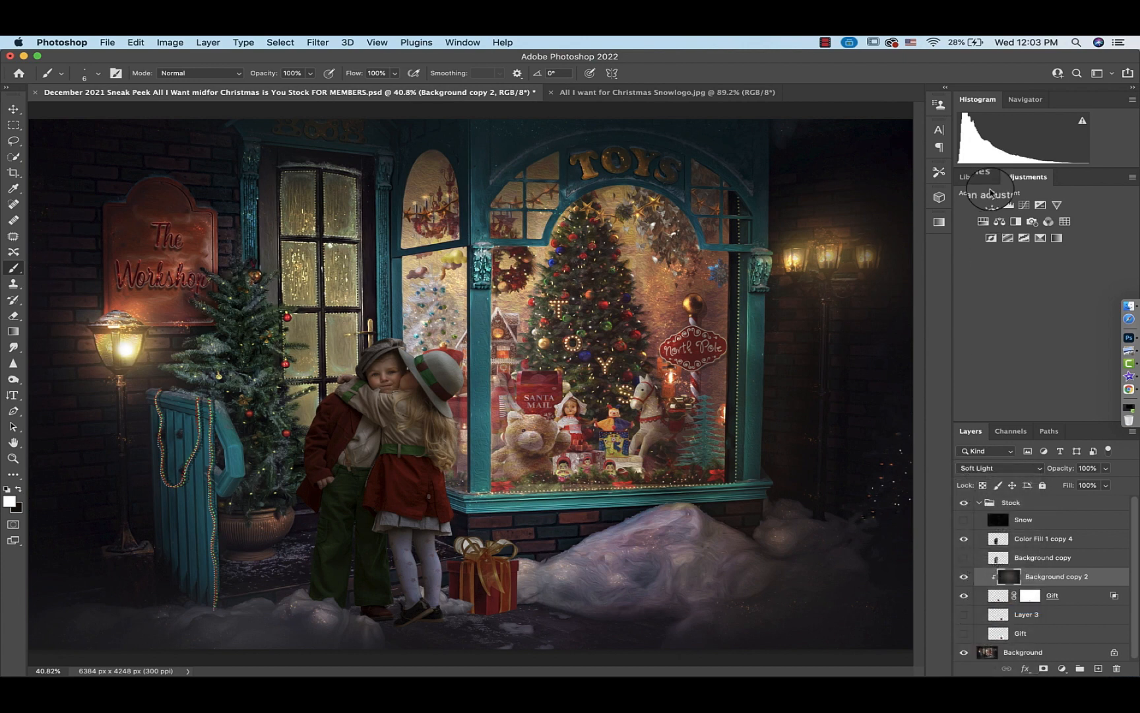
Add a Brightness/Contrast adjustment clipped to the gift and set Brightness to -83
{"action": "left_click", "coordinate": [992, 205]}
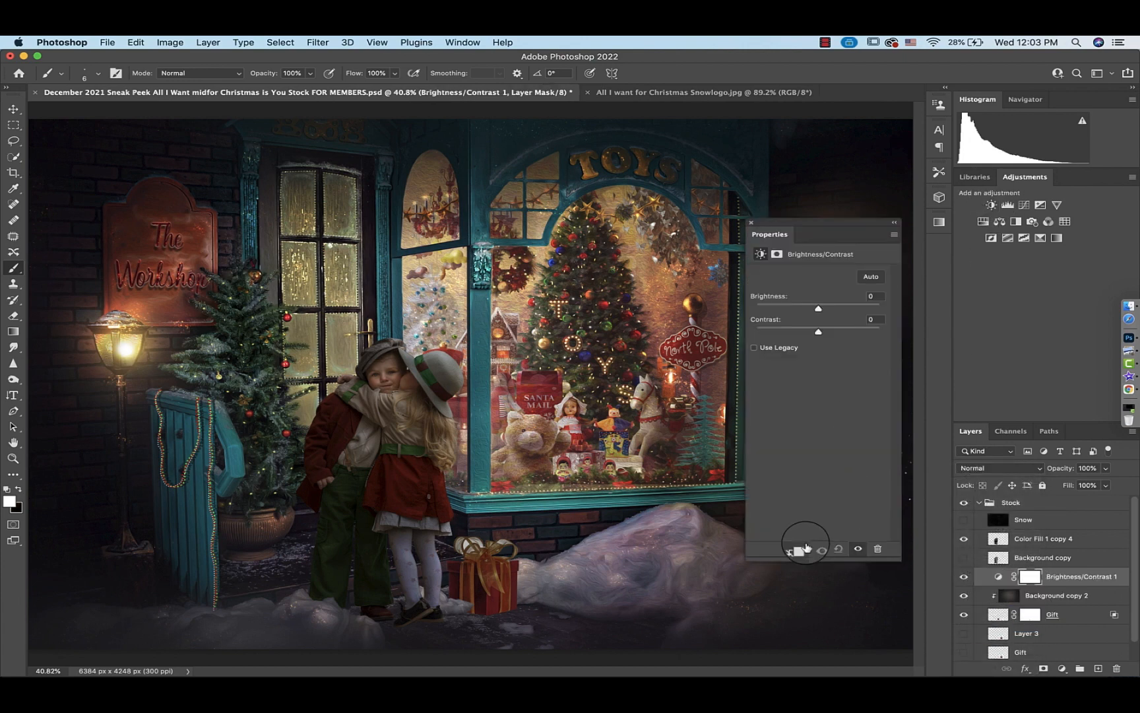
{"action": "left_click", "coordinate": [802, 549]}
{"action": "left_click_drag", "start_coordinate": [779, 307], "coordinate": [778, 310]}
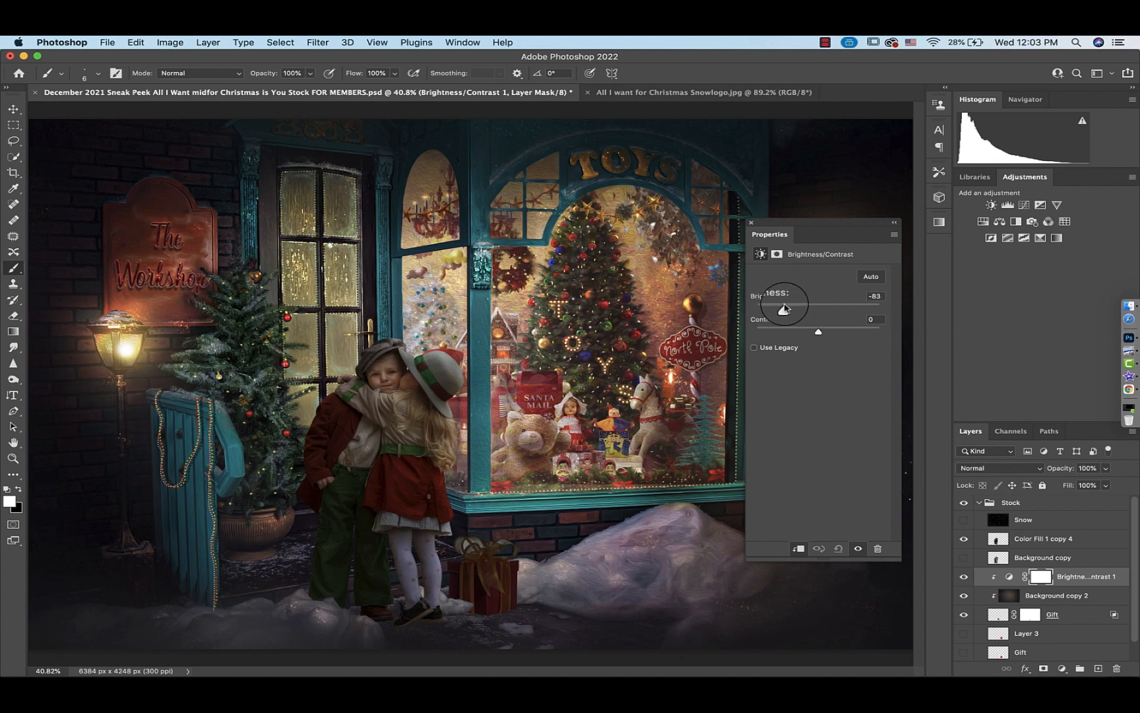
{"action": "left_click", "coordinate": [751, 222]}
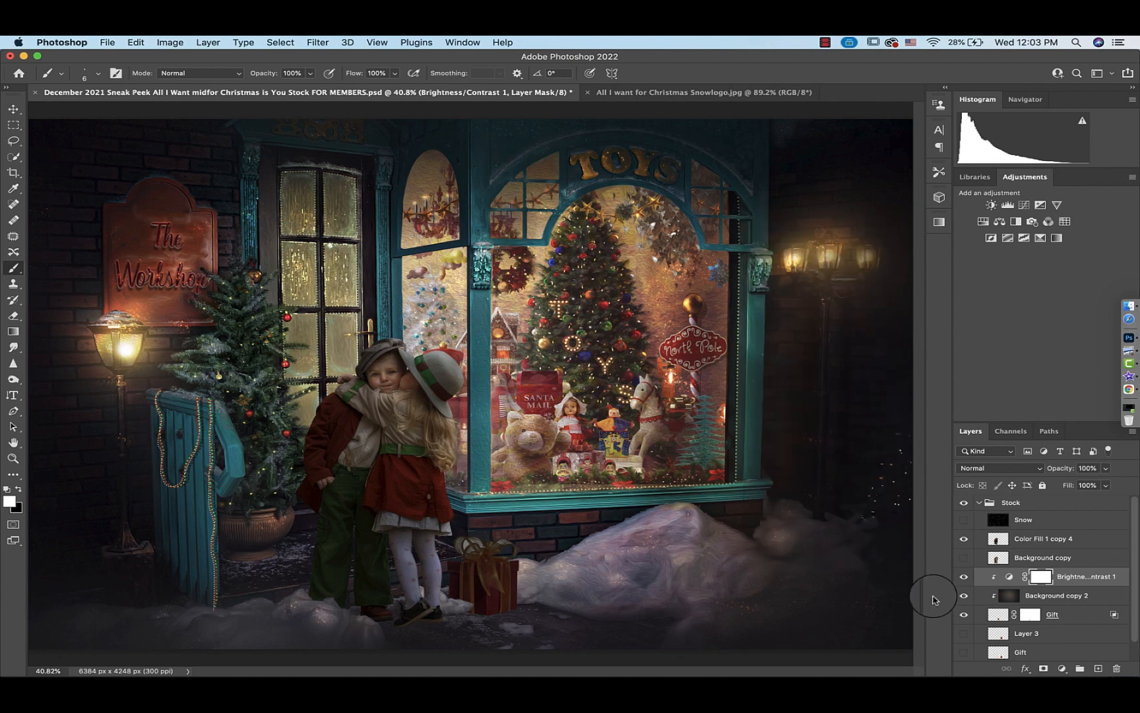
Paint black on the Brightness/Contrast mask down the gift's left side with a smaller brush
{"action": "left_click", "coordinate": [1040, 580]}
{"action": "key", "text": "x"}
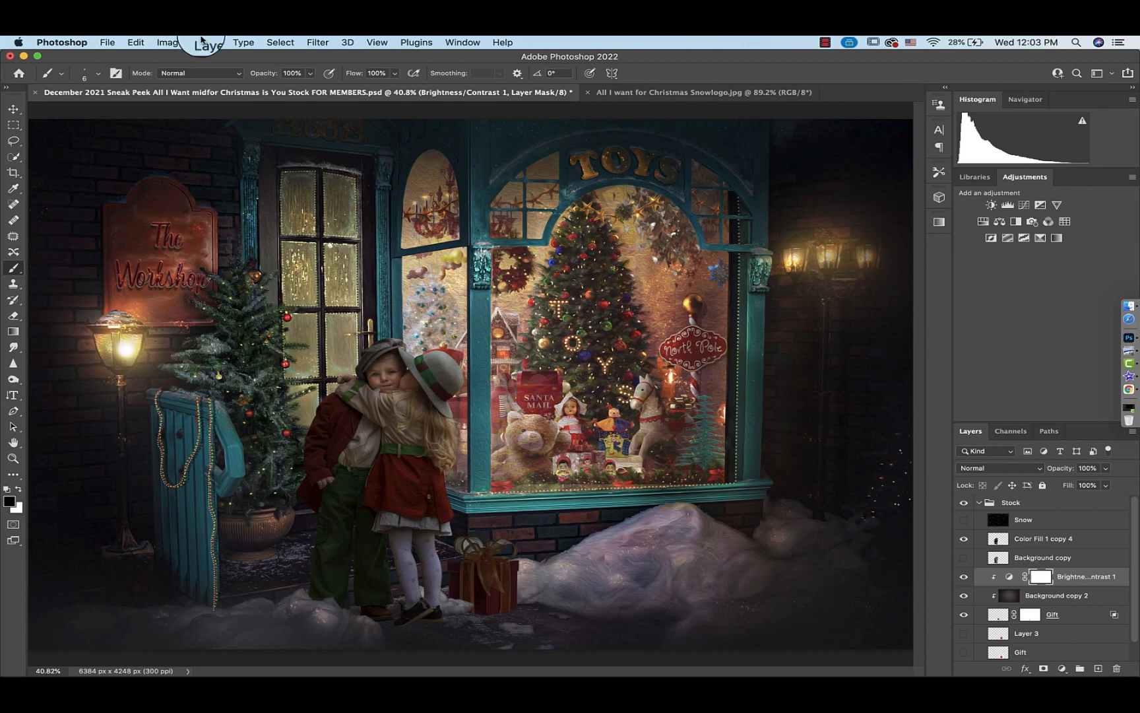
{"action": "left_click", "coordinate": [99, 75]}
{"action": "left_click", "coordinate": [99, 75]}
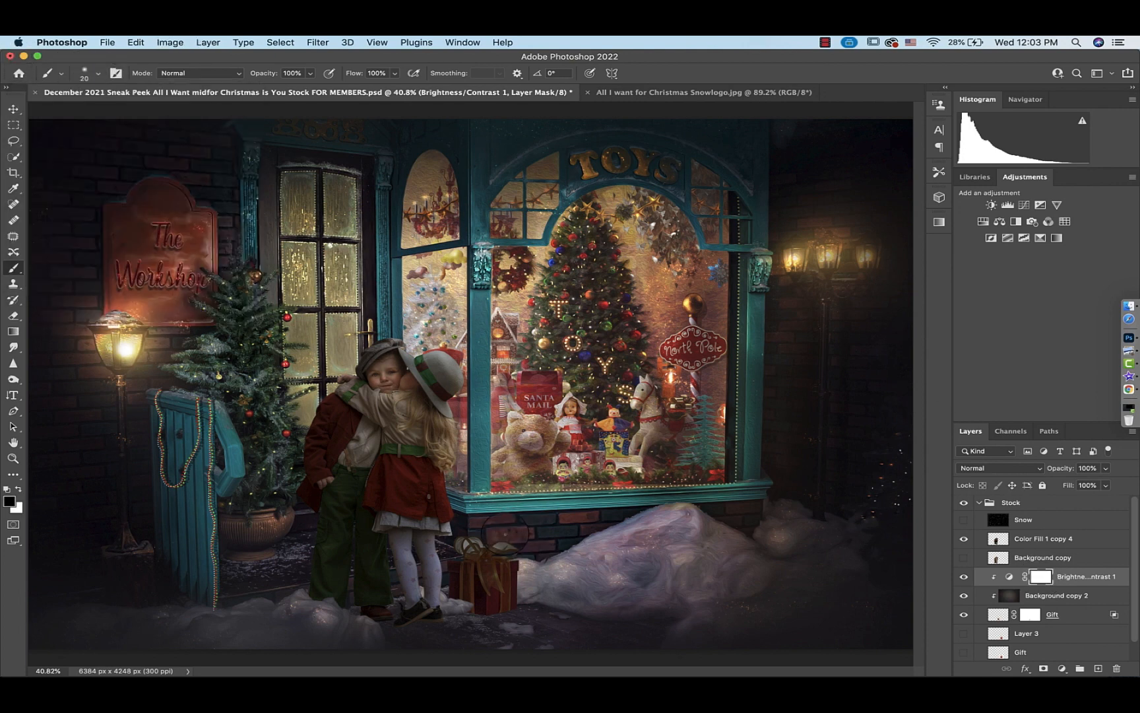
{"action": "key", "text": "bracketleft"}
{"action": "key", "text": "bracketleft"}
{"action": "key", "text": "bracketleft"}
{"action": "key", "text": "bracketleft"}
{"action": "key", "text": "bracketleft"}
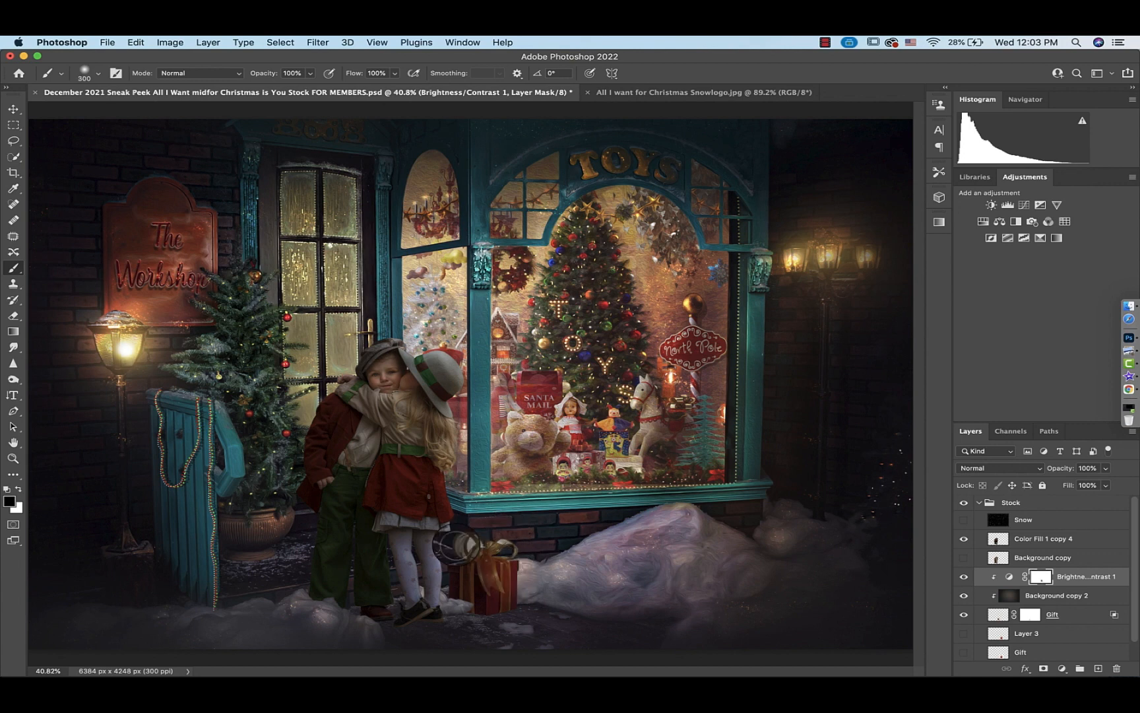
{"action": "left_click_drag", "start_coordinate": [456, 545], "coordinate": [454, 600]}
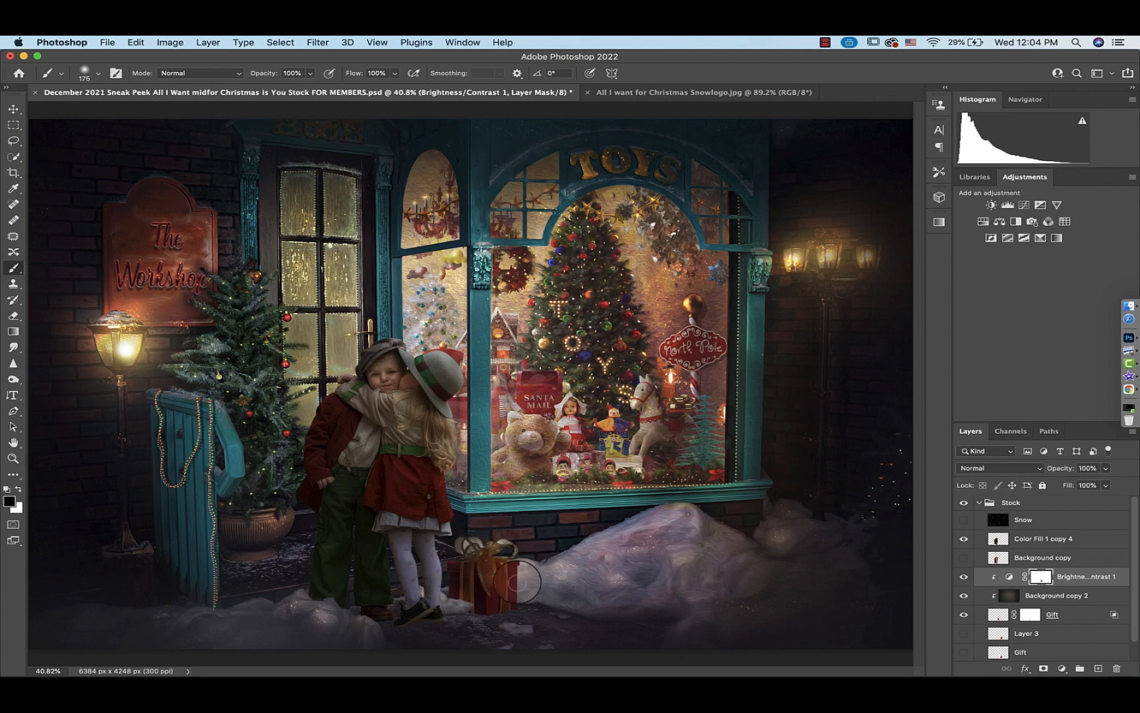
Merge the gift's clipped layers into one layer and add a layer mask to it
{"action": "left_click", "coordinate": [1001, 613], "text": "shift"}
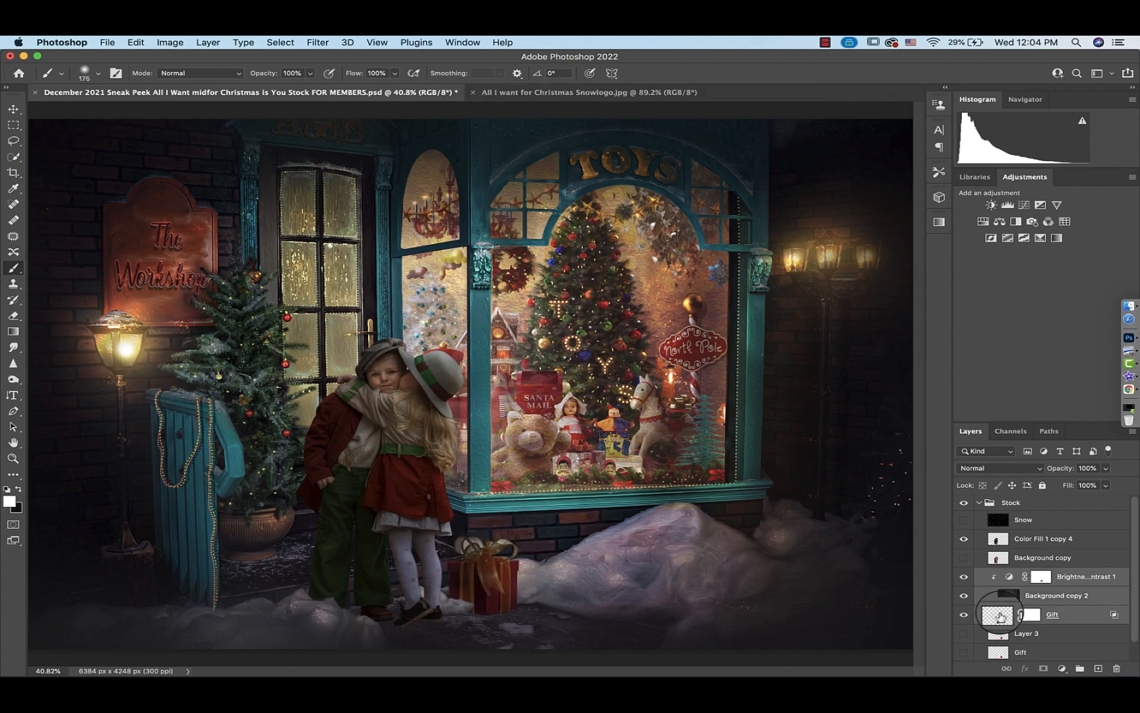
{"action": "key", "text": "ctrl+e"}
{"action": "left_click", "coordinate": [1043, 668]}
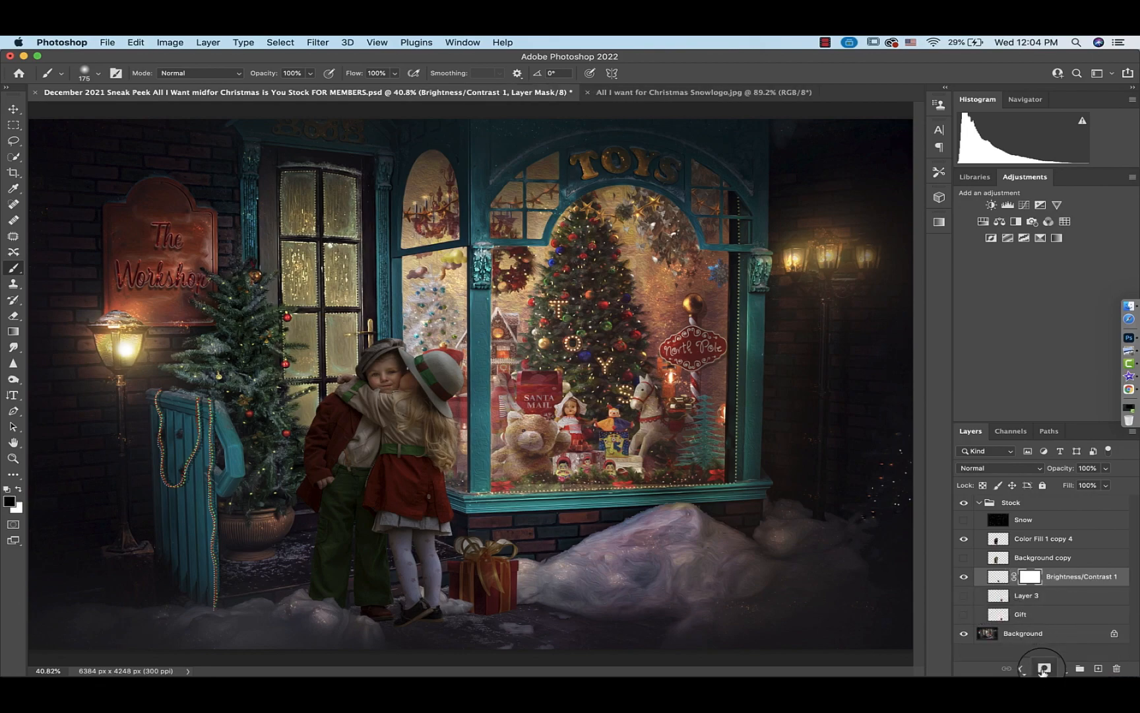
Mask out the white background showing inside the gift's left bow loop with a small brush
{"action": "key", "text": "x"}
{"action": "key", "text": "super+plus"}
{"action": "key", "text": "super+plus"}
{"action": "key", "text": "super+plus"}
{"action": "key", "text": "super+plus"}
{"action": "key", "text": "super+plus"}
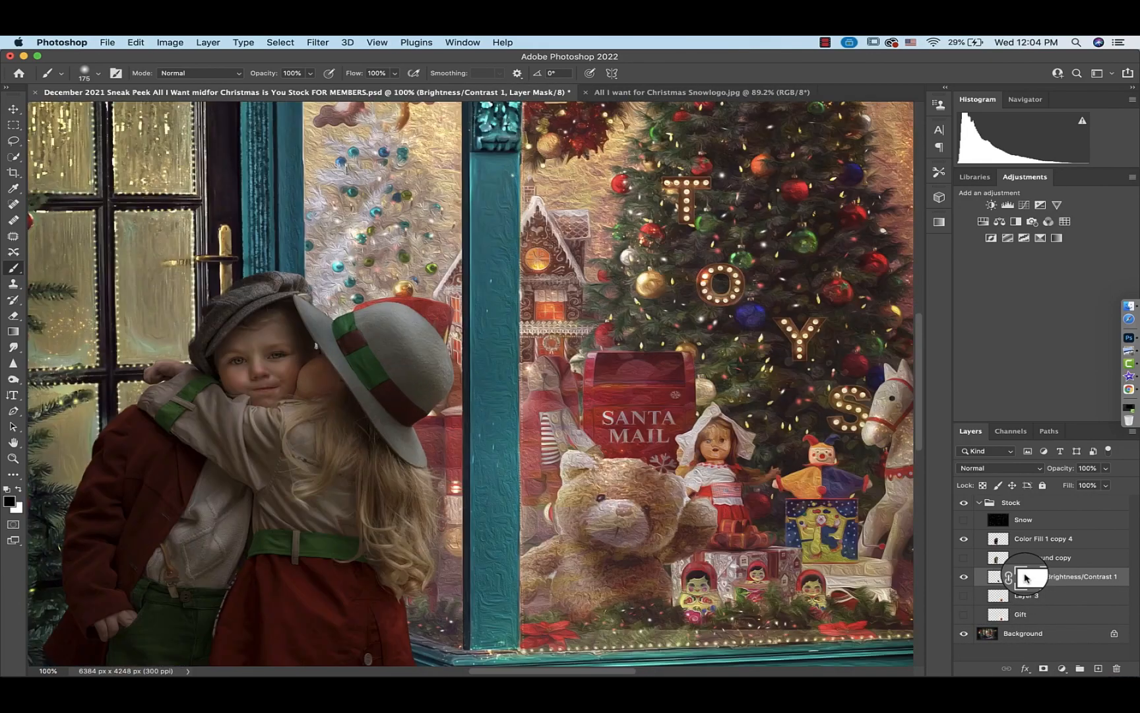
{"action": "scroll", "coordinate": [708, 564], "scroll_direction": "down", "scroll_amount": 20}
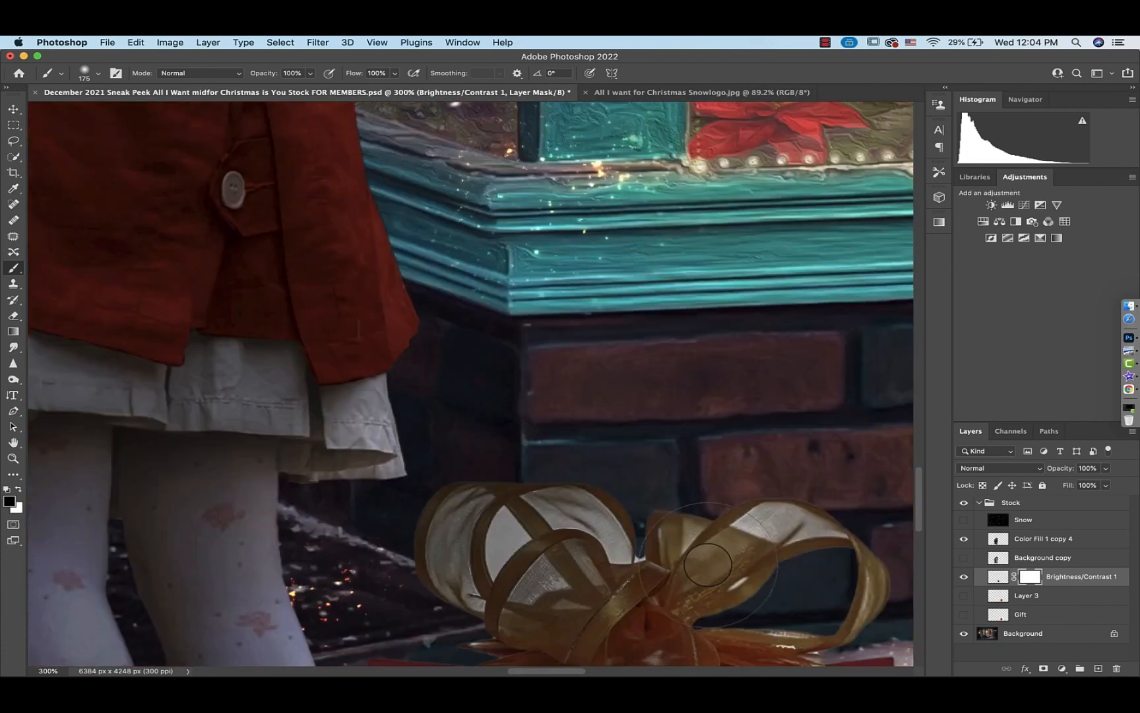
{"action": "scroll", "coordinate": [708, 564], "scroll_direction": "right", "scroll_amount": 6}
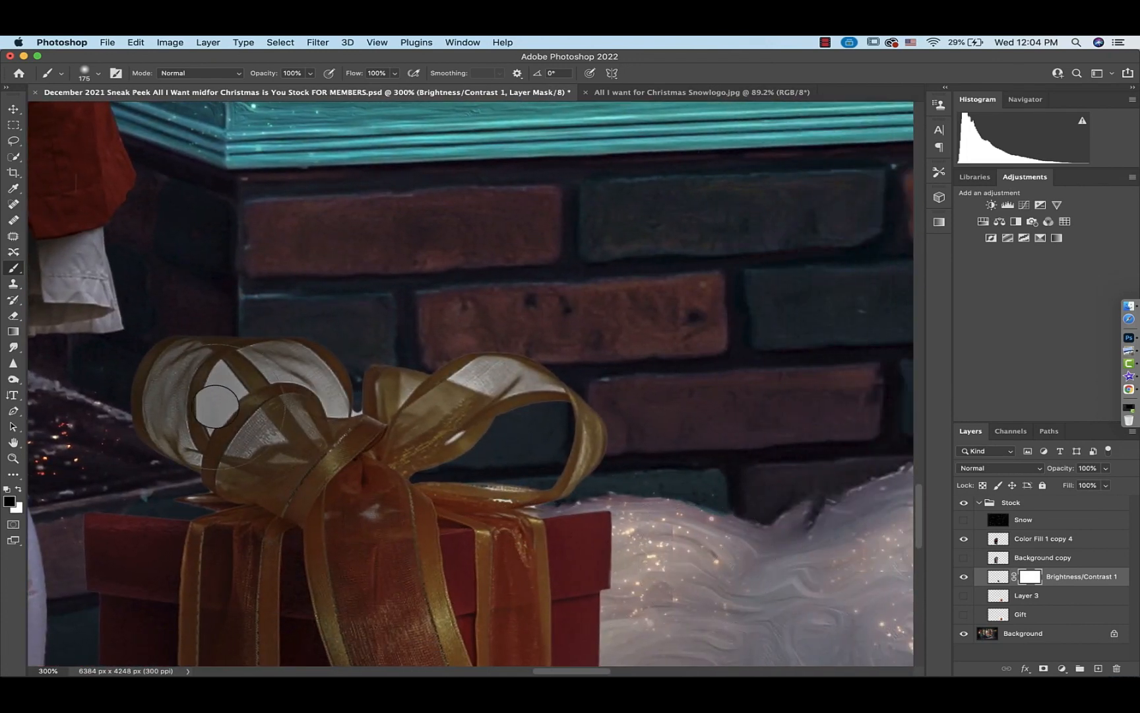
{"action": "left_click", "coordinate": [103, 76]}
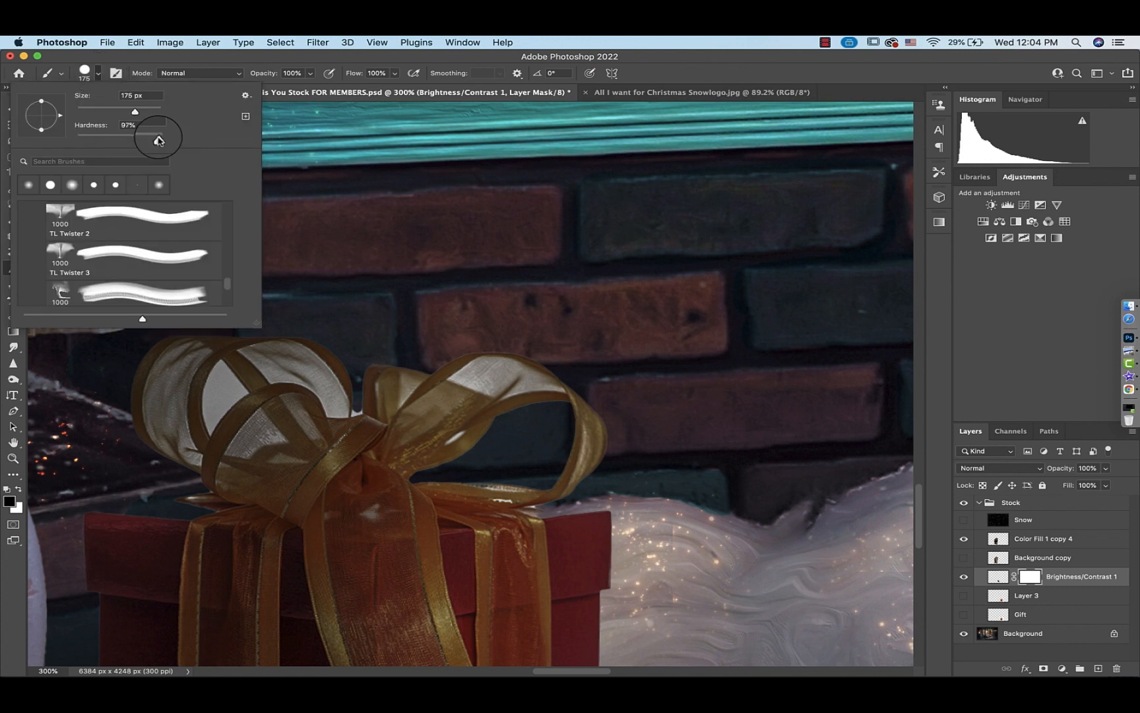
{"action": "left_click", "coordinate": [99, 77]}
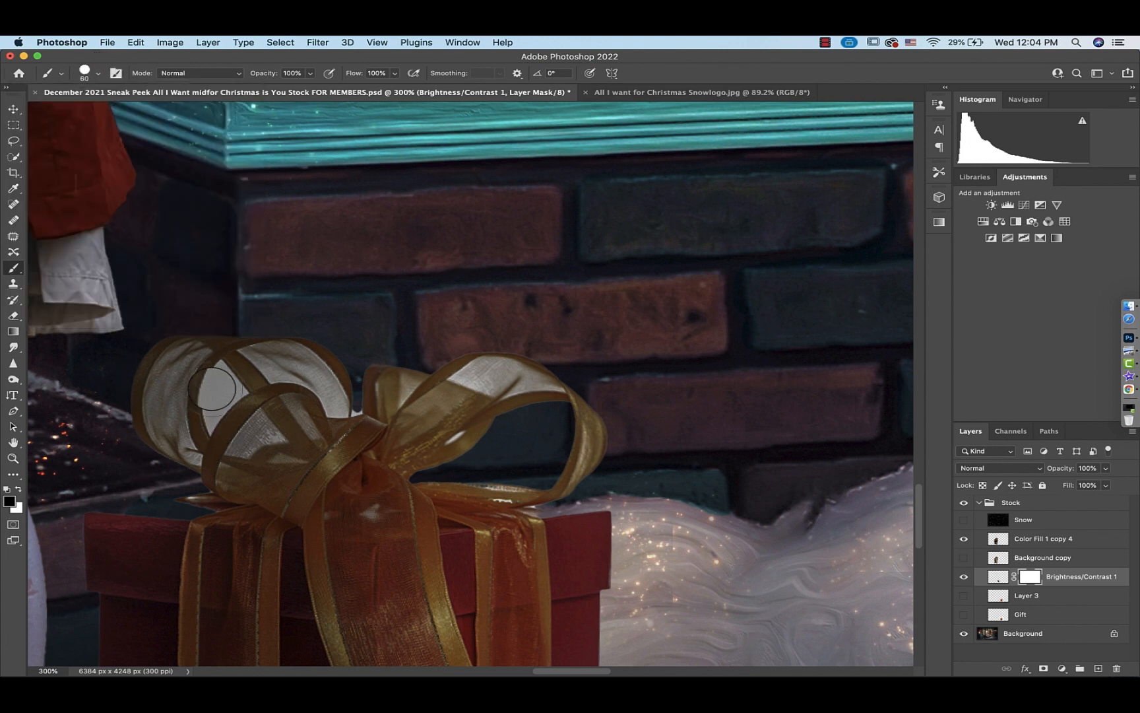
{"action": "mouse_move", "coordinate": [212, 388]}
{"action": "left_mouse_down"}
{"action": "mouse_move", "coordinate": [241, 395]}
{"action": "mouse_move", "coordinate": [217, 412]}
{"action": "mouse_move", "coordinate": [242, 394]}
{"action": "mouse_move", "coordinate": [211, 432]}
{"action": "mouse_move", "coordinate": [204, 405]}
{"action": "mouse_move", "coordinate": [217, 367]}
{"action": "mouse_move", "coordinate": [211, 377]}
{"action": "mouse_move", "coordinate": [224, 364]}
{"action": "mouse_move", "coordinate": [224, 391]}
{"action": "left_mouse_up"}
{"action": "key", "text": "bracketright"}
{"action": "key", "text": "bracketright"}
{"action": "key", "text": "bracketright"}
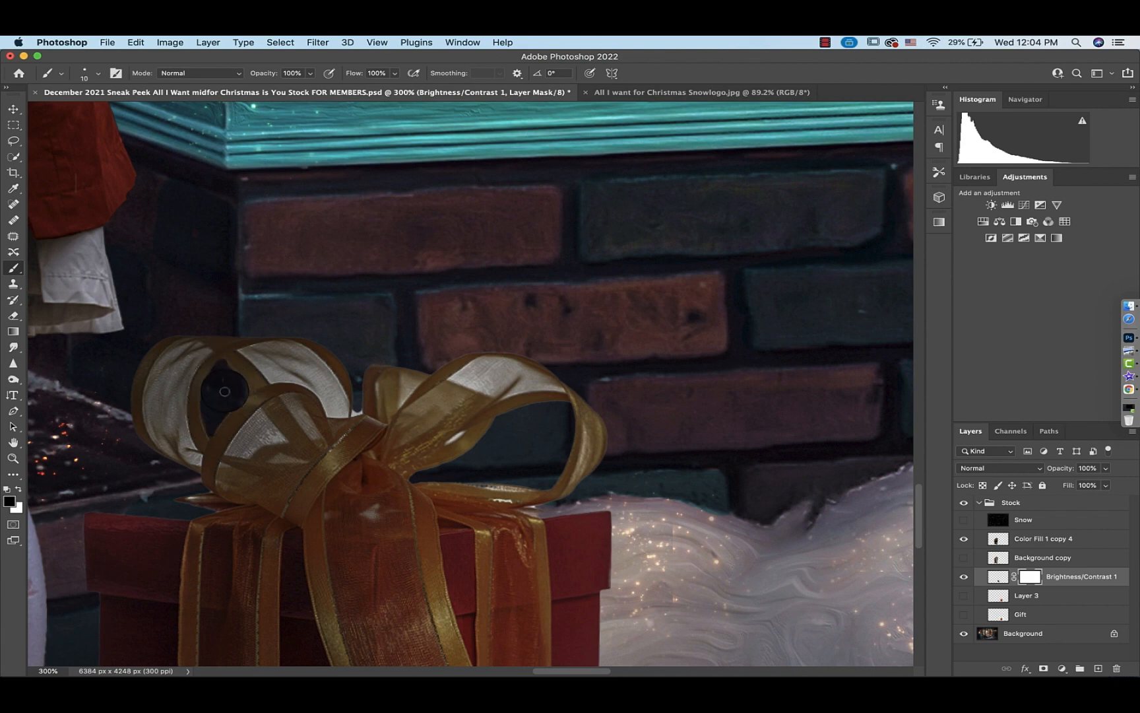
Mask out the white showing inside the right bow loop and along the ribbon edges at high zoom
{"action": "key", "text": "super+equal"}
{"action": "key", "text": "super+equal"}
{"action": "key", "text": "super+equal"}
{"action": "key", "text": "super+equal"}
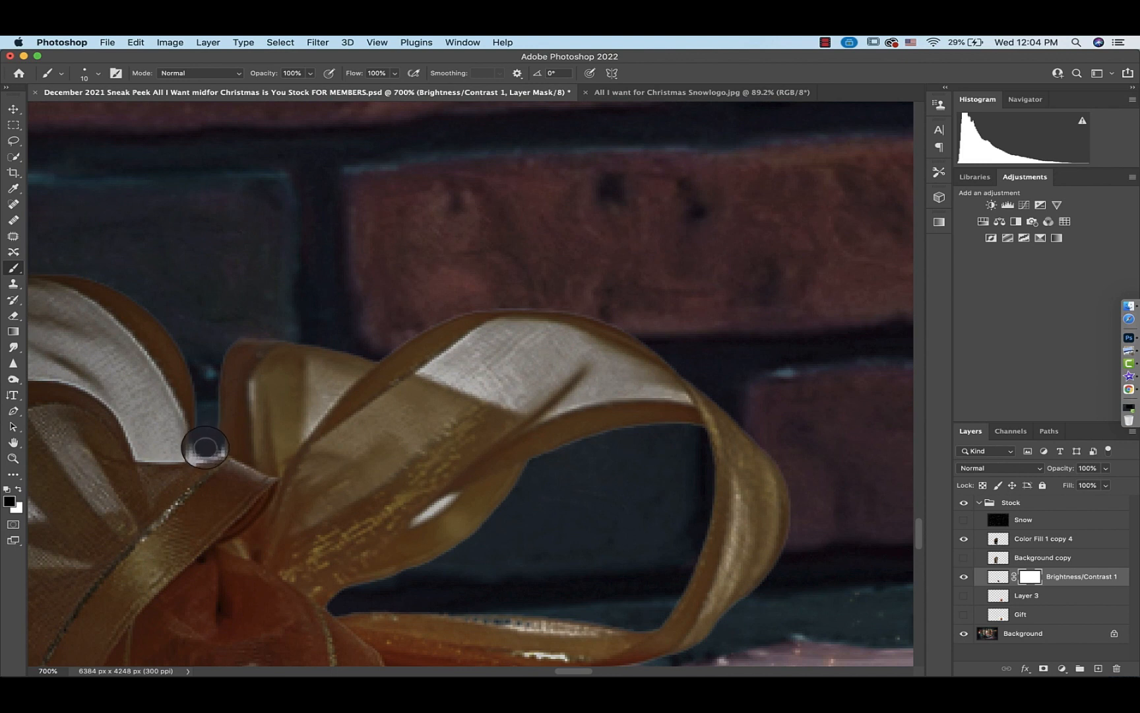
{"action": "mouse_move", "coordinate": [204, 446]}
{"action": "left_mouse_down"}
{"action": "mouse_move", "coordinate": [230, 348]}
{"action": "mouse_move", "coordinate": [284, 338]}
{"action": "mouse_move", "coordinate": [184, 348]}
{"action": "mouse_move", "coordinate": [198, 445]}
{"action": "left_mouse_up"}
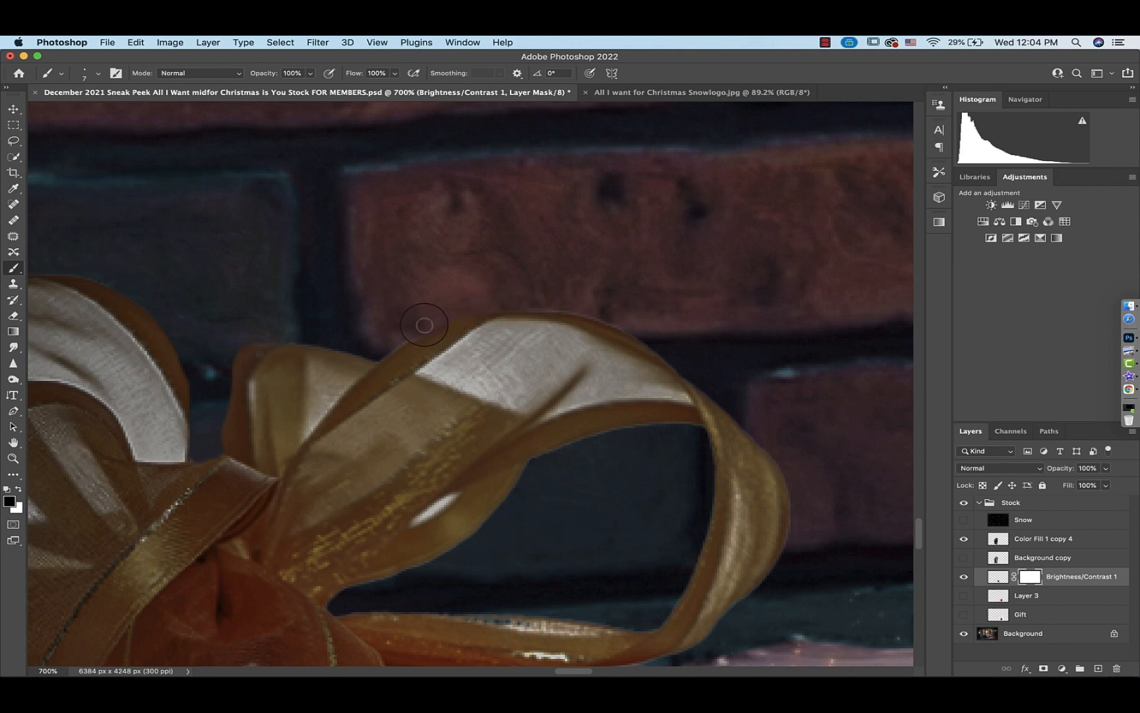
{"action": "left_click_drag", "start_coordinate": [375, 355], "coordinate": [329, 342]}
{"action": "scroll", "coordinate": [521, 317], "scroll_direction": "down", "scroll_amount": 5}
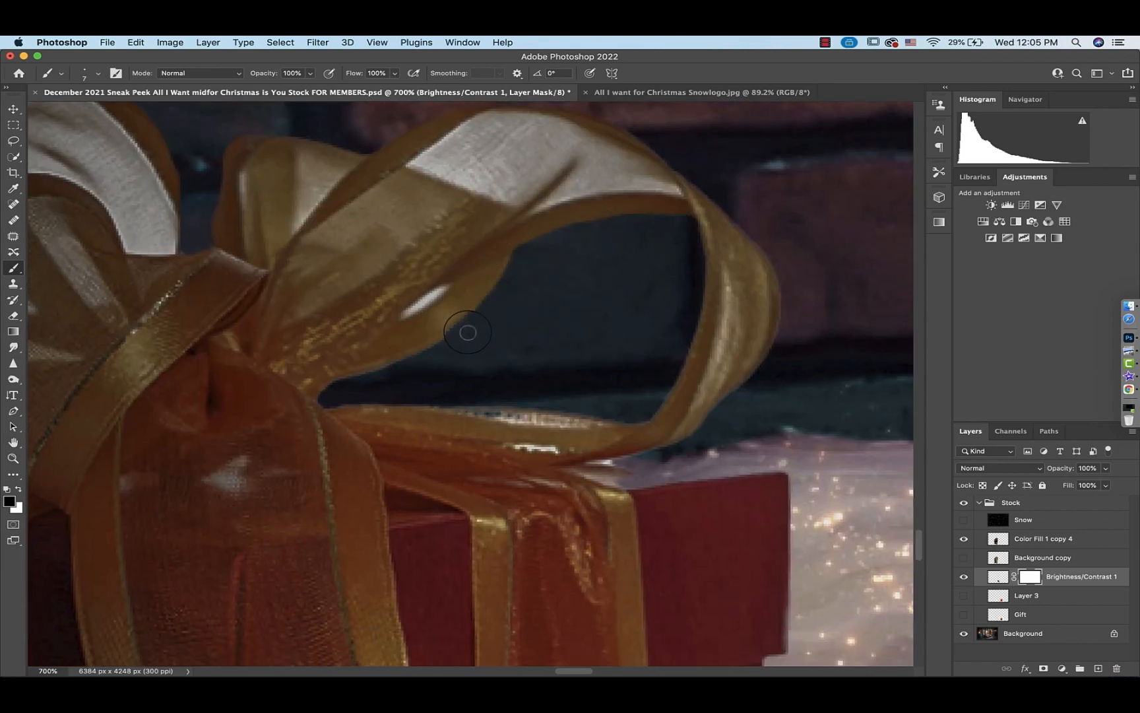
{"action": "mouse_move", "coordinate": [466, 329]}
{"action": "left_mouse_down"}
{"action": "mouse_move", "coordinate": [384, 401]}
{"action": "mouse_move", "coordinate": [629, 416]}
{"action": "mouse_move", "coordinate": [511, 416]}
{"action": "mouse_move", "coordinate": [538, 449]}
{"action": "mouse_move", "coordinate": [567, 452]}
{"action": "mouse_move", "coordinate": [519, 448]}
{"action": "mouse_move", "coordinate": [605, 463]}
{"action": "mouse_move", "coordinate": [685, 441]}
{"action": "left_mouse_up"}
{"action": "key", "text": "bracketleft"}
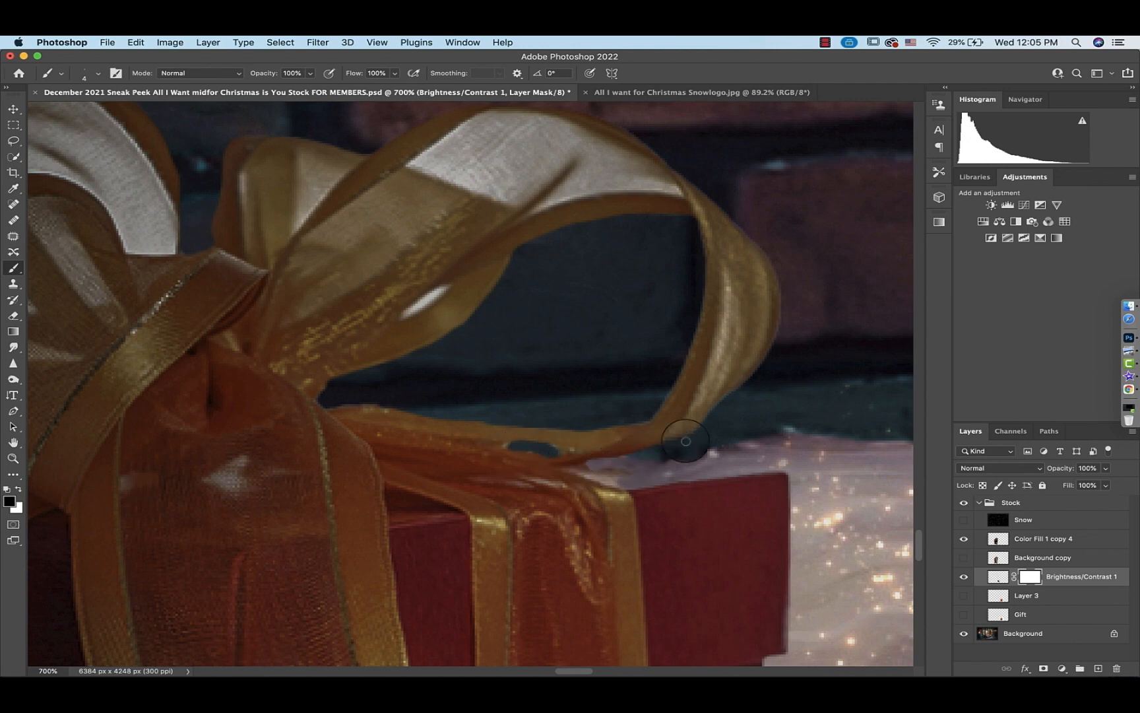
{"action": "scroll", "coordinate": [726, 211], "scroll_direction": "up", "scroll_amount": 3}
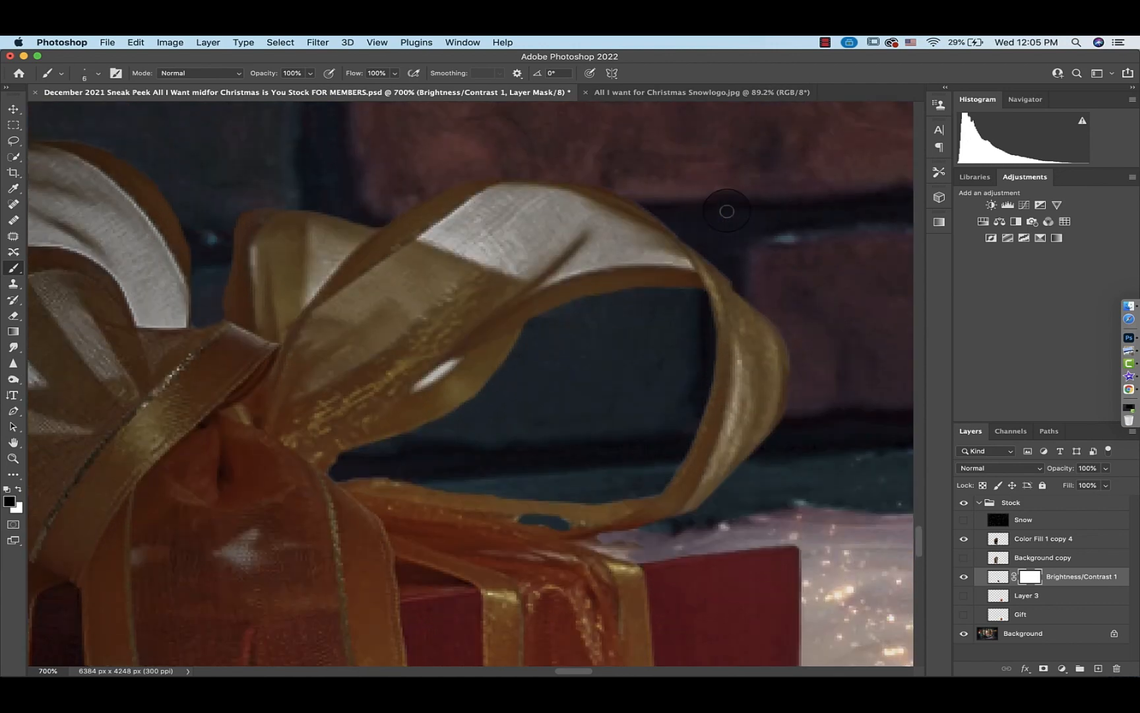
{"action": "mouse_move", "coordinate": [433, 362]}
{"action": "left_mouse_down"}
{"action": "mouse_move", "coordinate": [433, 374]}
{"action": "mouse_move", "coordinate": [448, 364]}
{"action": "left_mouse_up"}
{"action": "scroll", "coordinate": [438, 368], "scroll_direction": "left", "scroll_amount": 10}
{"action": "scroll", "coordinate": [438, 369], "scroll_direction": "down", "scroll_amount": 2}
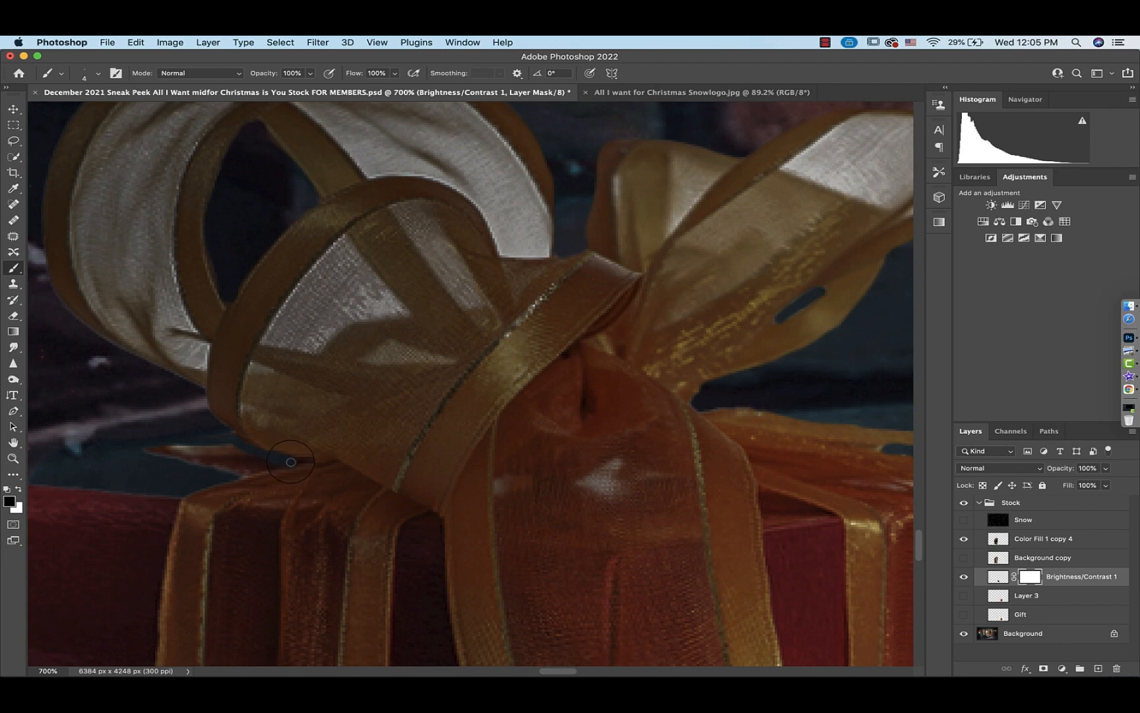
{"action": "scroll", "coordinate": [255, 467], "scroll_direction": "left", "scroll_amount": 7}
{"action": "scroll", "coordinate": [255, 467], "scroll_direction": "down", "scroll_amount": 2}
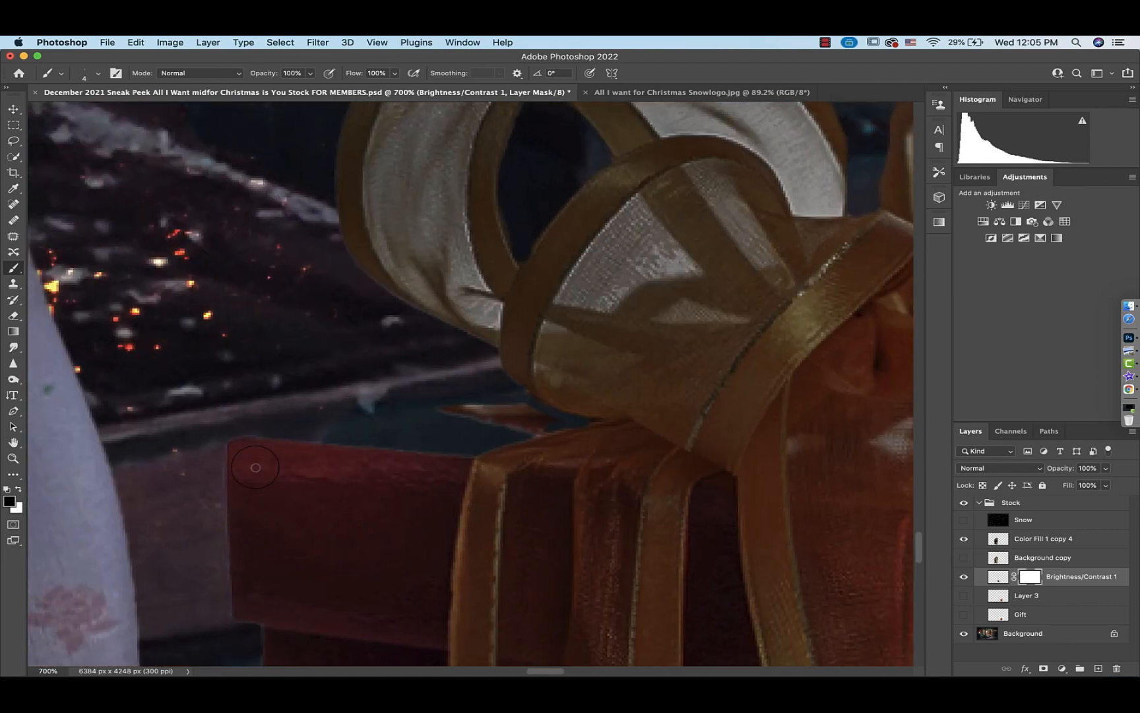
{"action": "scroll", "coordinate": [255, 467], "scroll_direction": "right", "scroll_amount": 7}
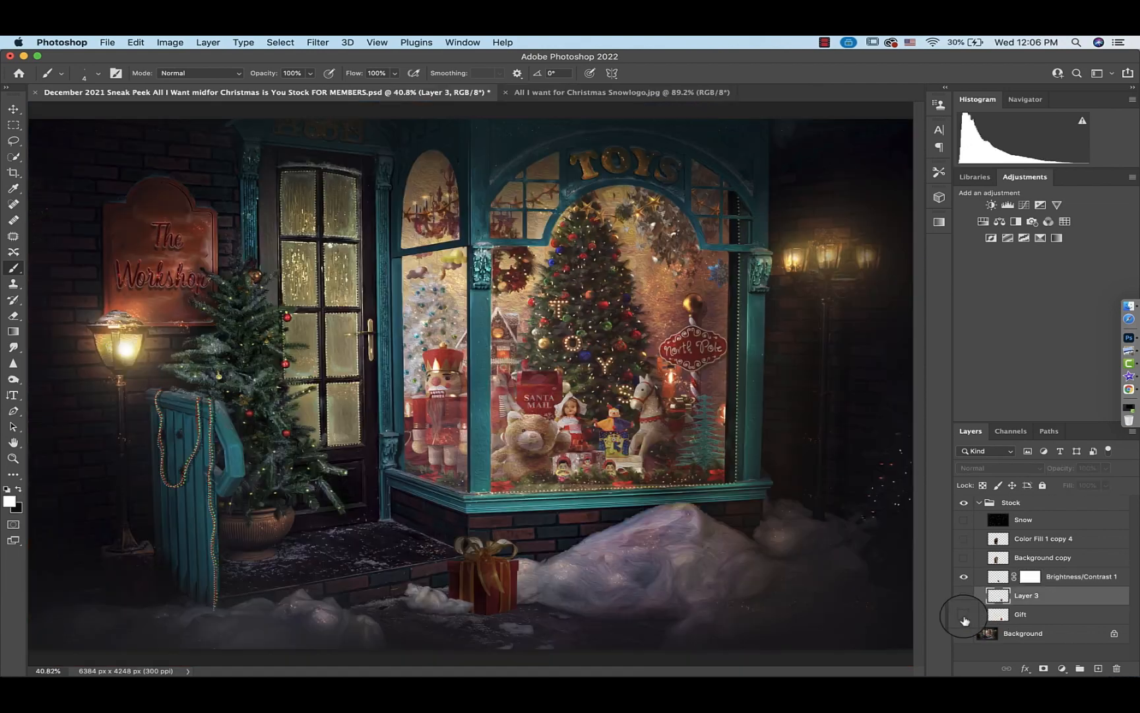
Toggle the original Gift layer's visibility and inspect the bow and box to compare it with the edited gift
{"action": "left_click", "coordinate": [964, 613]}
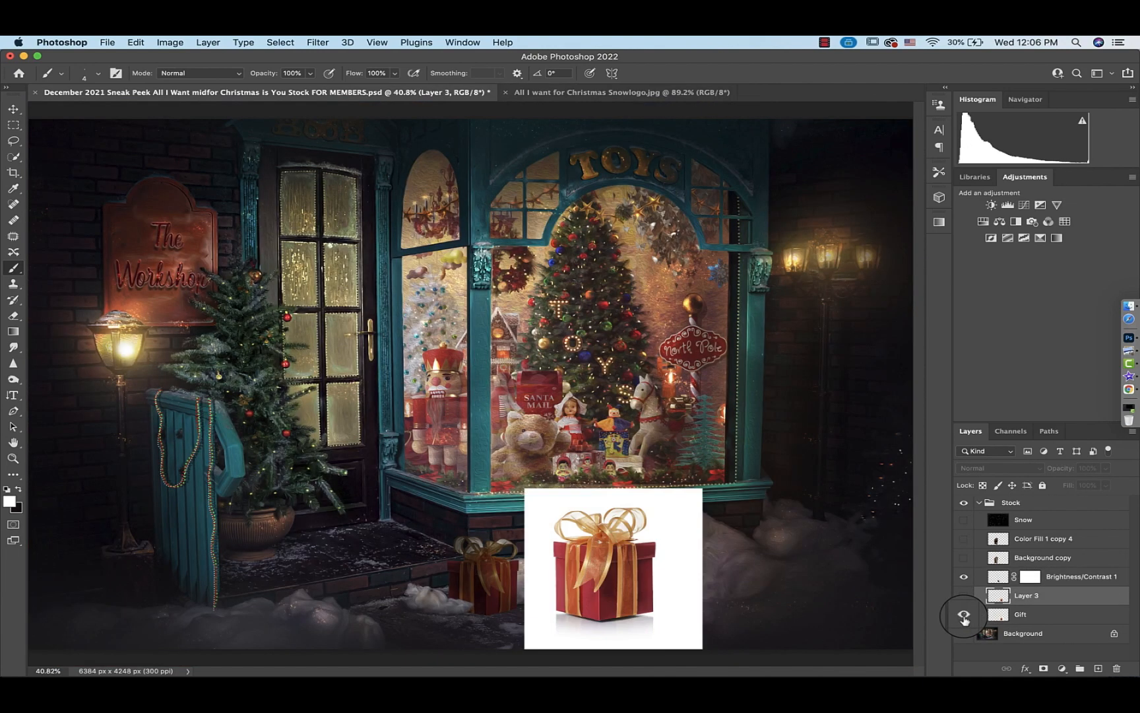
{"action": "left_click_drag", "start_coordinate": [998, 615], "coordinate": [999, 619]}
{"action": "key", "text": "super+plus"}
{"action": "key", "text": "super+plus"}
{"action": "key", "text": "super+plus"}
{"action": "key", "text": "super+plus"}
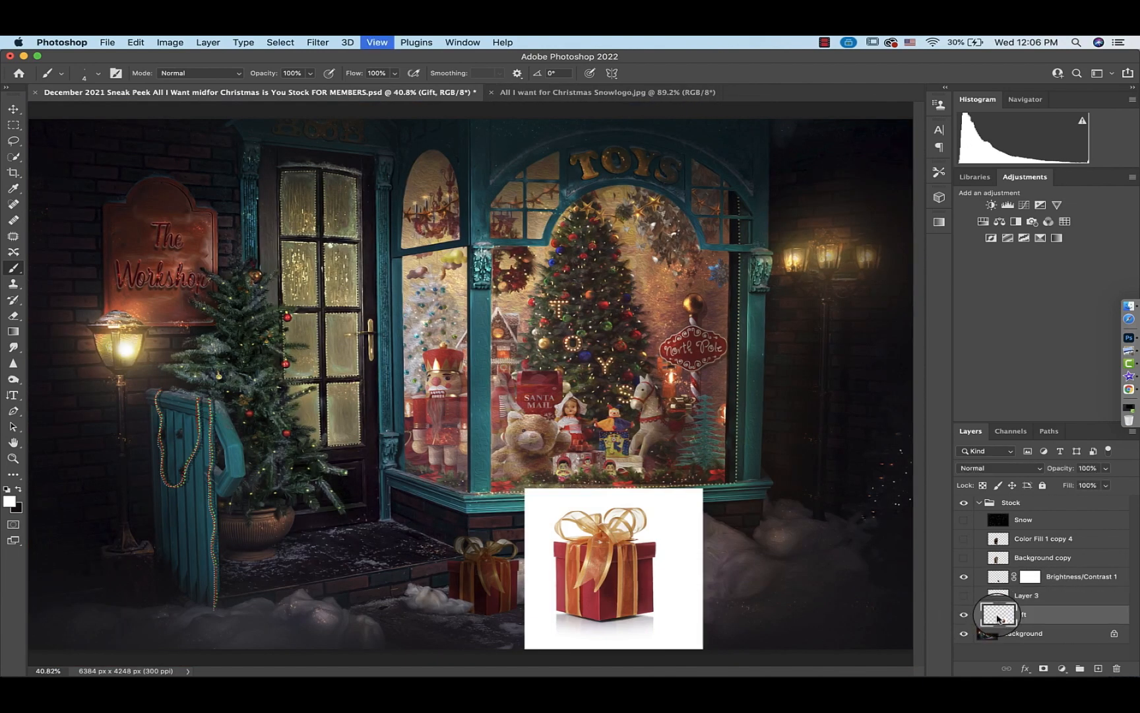
{"action": "scroll", "coordinate": [501, 528], "scroll_direction": "down", "scroll_amount": 15}
{"action": "scroll", "coordinate": [501, 528], "scroll_direction": "right", "scroll_amount": 5}
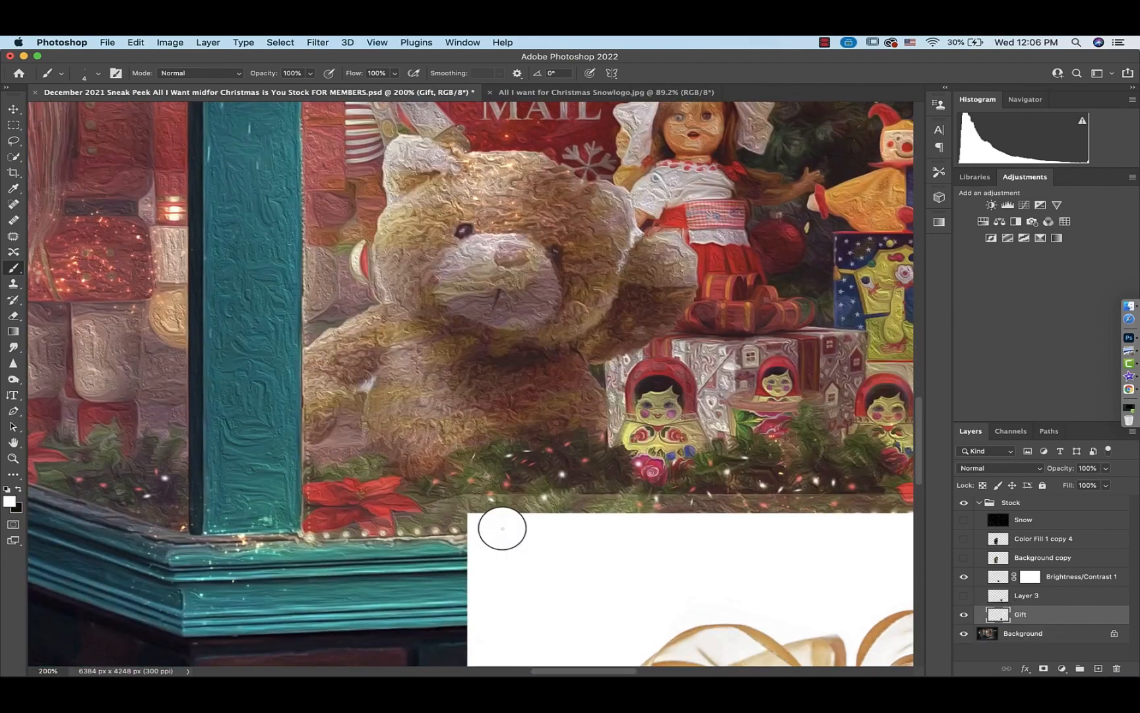
{"action": "scroll", "coordinate": [502, 528], "scroll_direction": "down", "scroll_amount": 2}
{"action": "scroll", "coordinate": [501, 528], "scroll_direction": "left", "scroll_amount": 2}
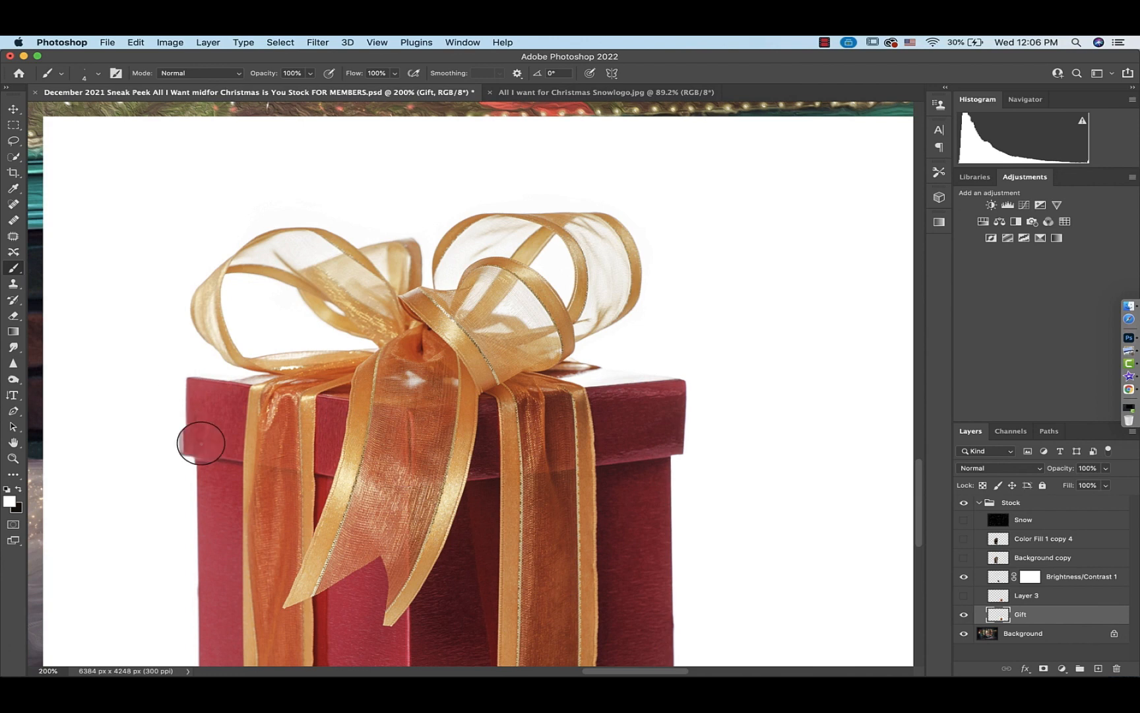
{"action": "left_click", "coordinate": [964, 616]}
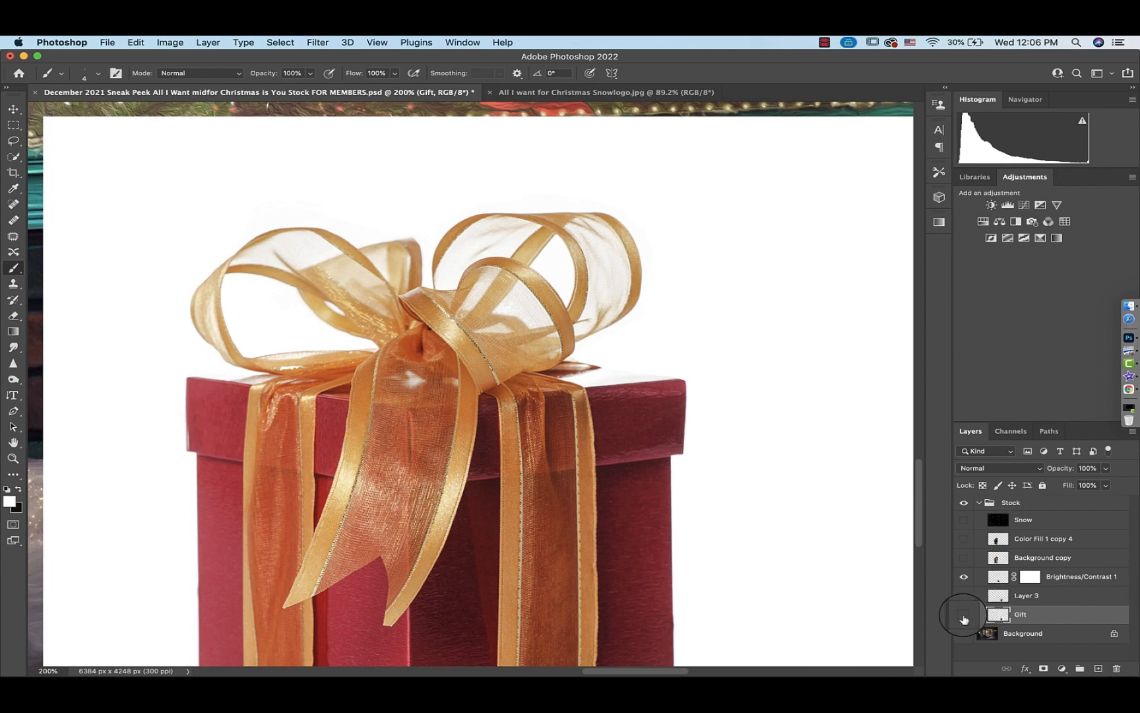
{"action": "scroll", "coordinate": [501, 578], "scroll_direction": "left", "scroll_amount": 10}
{"action": "scroll", "coordinate": [500, 578], "scroll_direction": "up", "scroll_amount": 1}
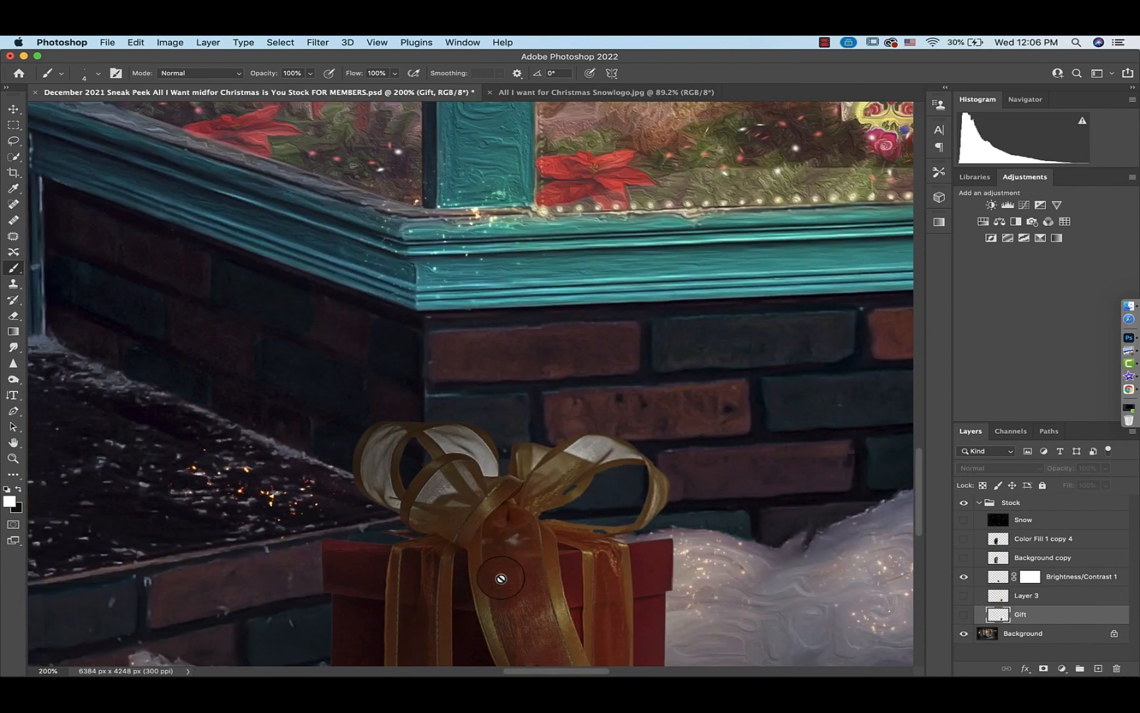
{"action": "scroll", "coordinate": [501, 578], "scroll_direction": "down", "scroll_amount": 5}
{"action": "scroll", "coordinate": [500, 578], "scroll_direction": "right", "scroll_amount": 3}
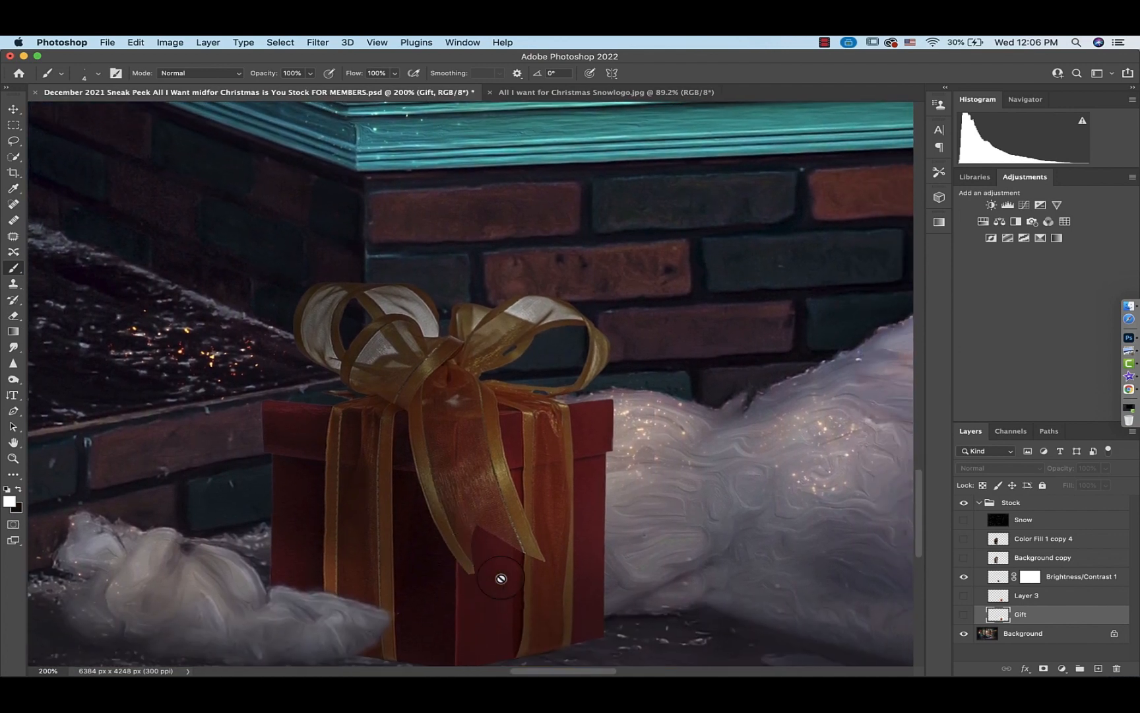
{"action": "scroll", "coordinate": [501, 578], "scroll_direction": "up", "scroll_amount": 2}
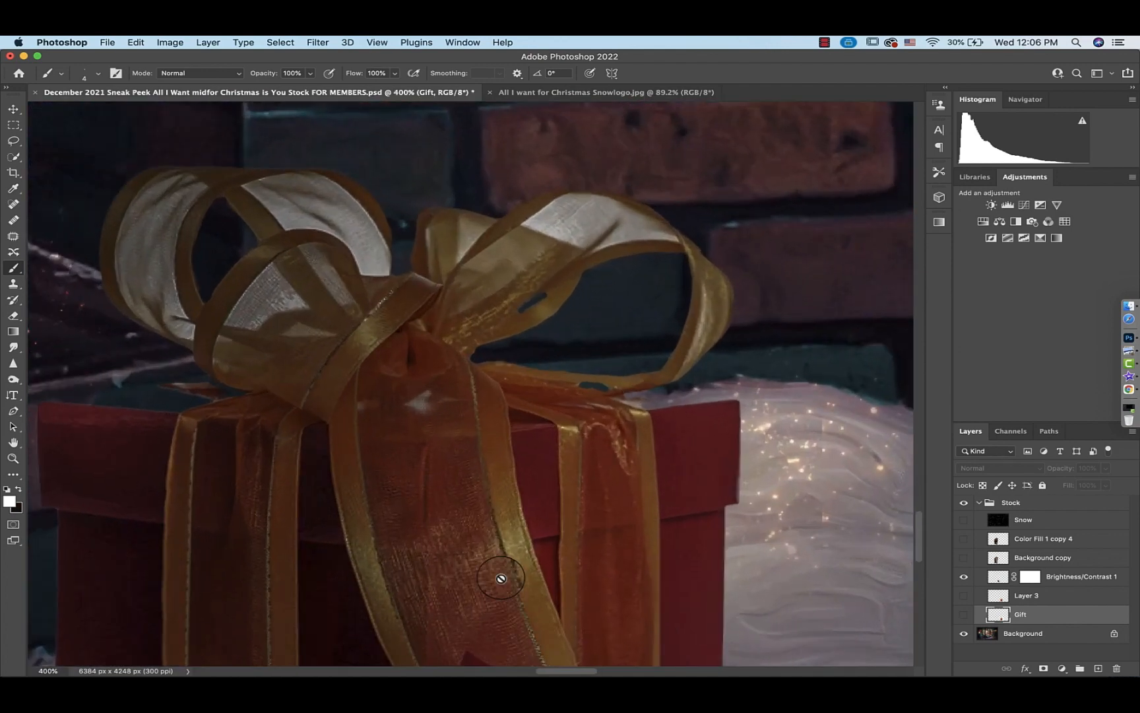
{"action": "scroll", "coordinate": [500, 578], "scroll_direction": "down", "scroll_amount": 1}
{"action": "left_click", "coordinate": [964, 613]}
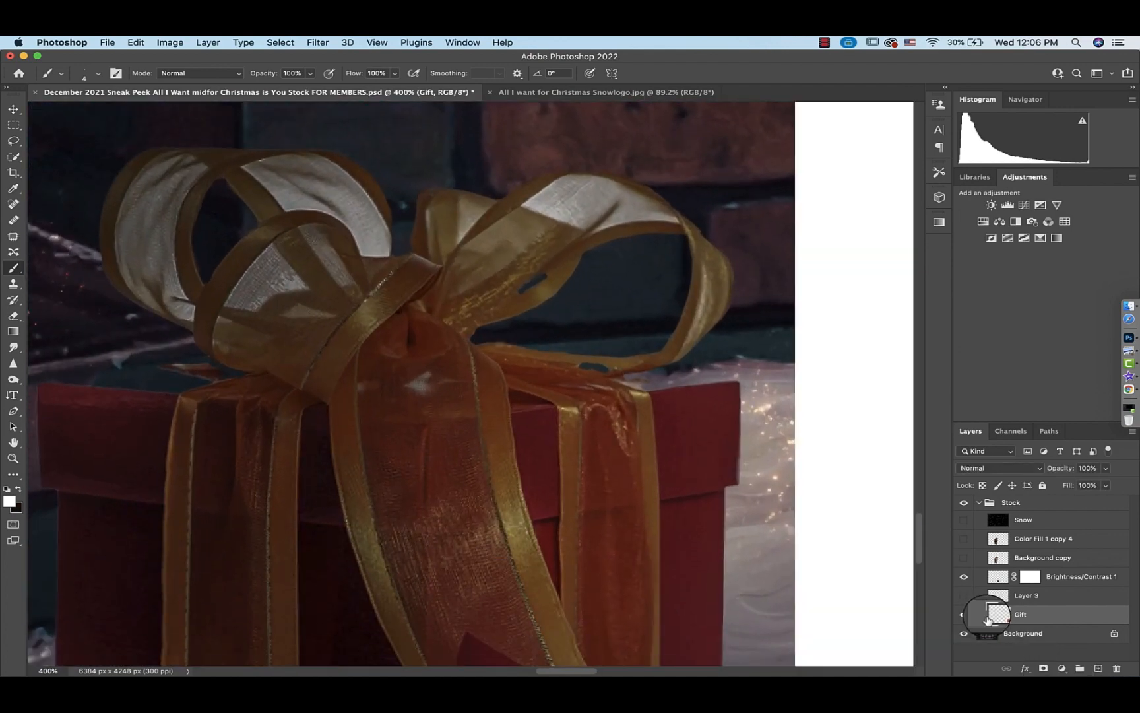
{"action": "scroll", "coordinate": [786, 567], "scroll_direction": "right", "scroll_amount": 5}
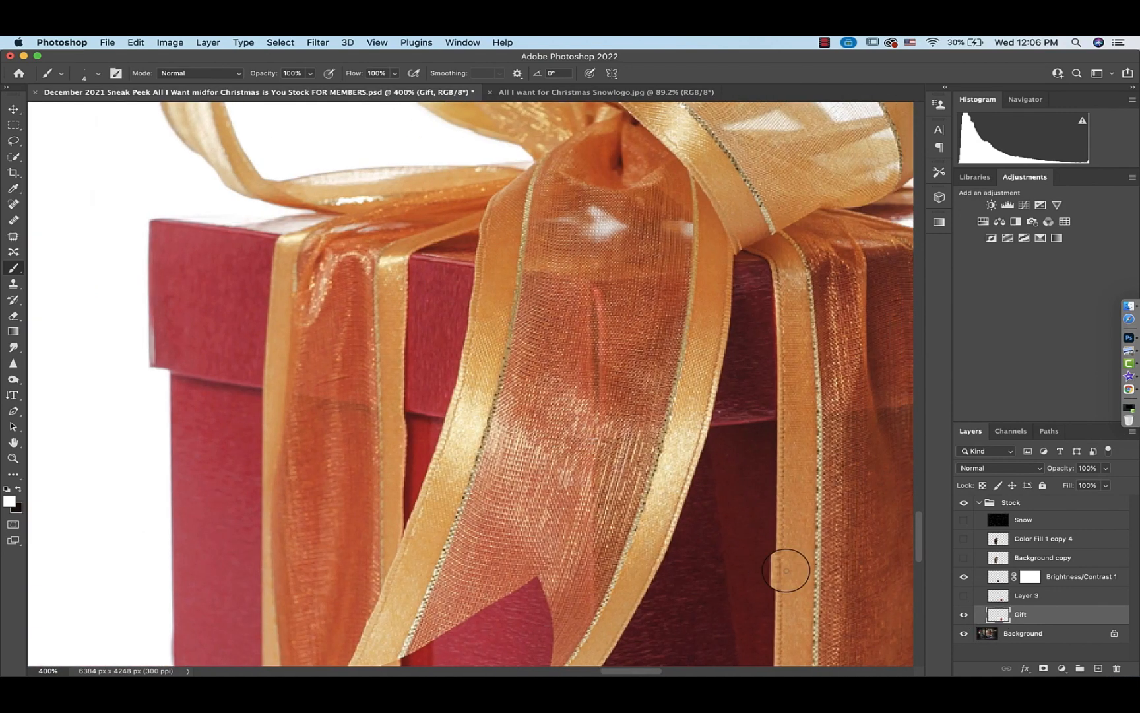
Hide the original Gift layer, turn the children layer back on, and fit the whole scene in the window
{"action": "left_click", "coordinate": [964, 614]}
{"action": "scroll", "coordinate": [441, 580], "scroll_direction": "left", "scroll_amount": 15}
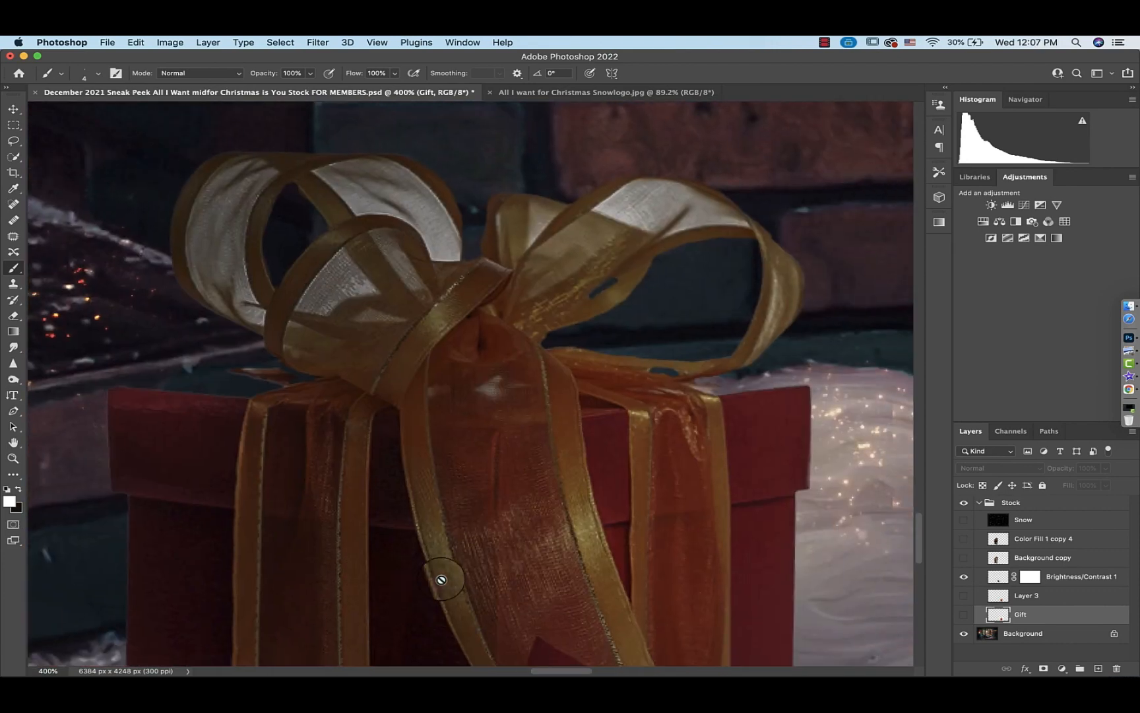
{"action": "scroll", "coordinate": [442, 579], "scroll_direction": "up", "scroll_amount": 2}
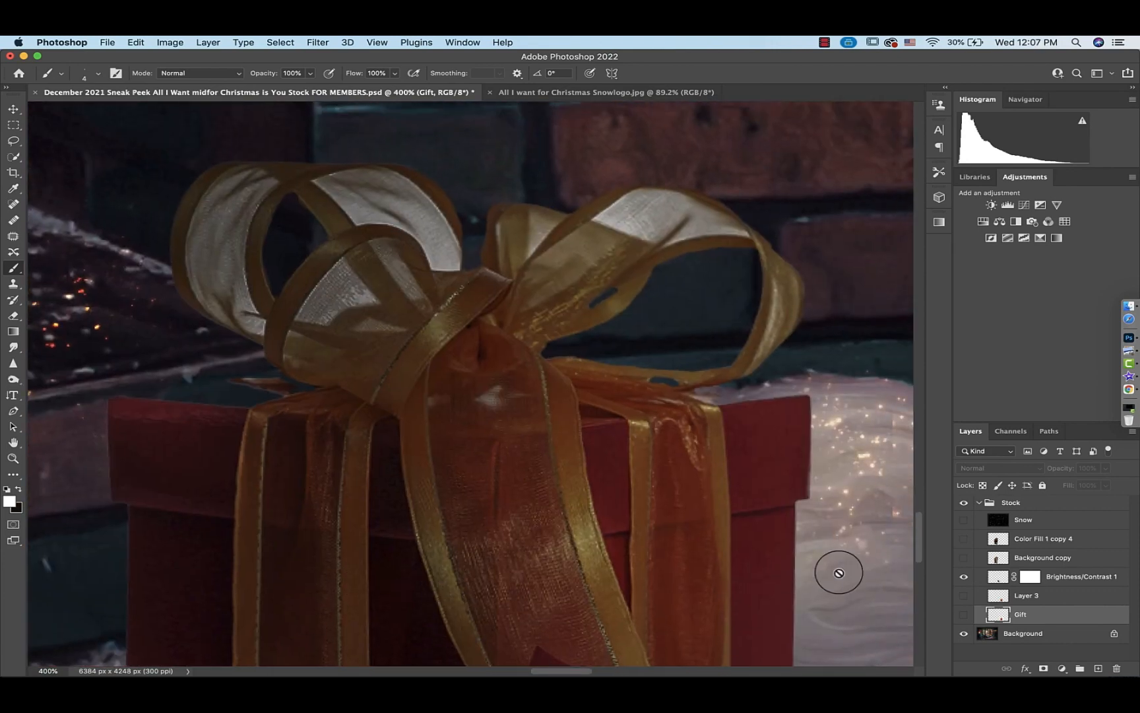
{"action": "left_click", "coordinate": [964, 576]}
{"action": "key", "text": "super+0"}
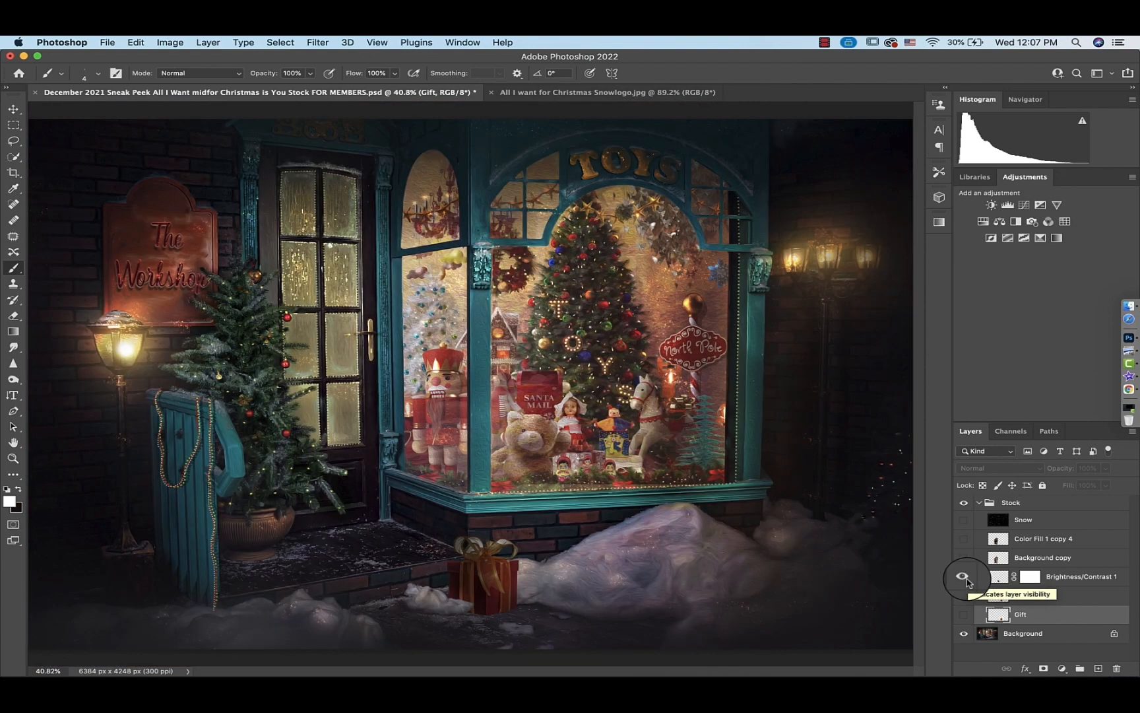
{"action": "left_click", "coordinate": [964, 539]}
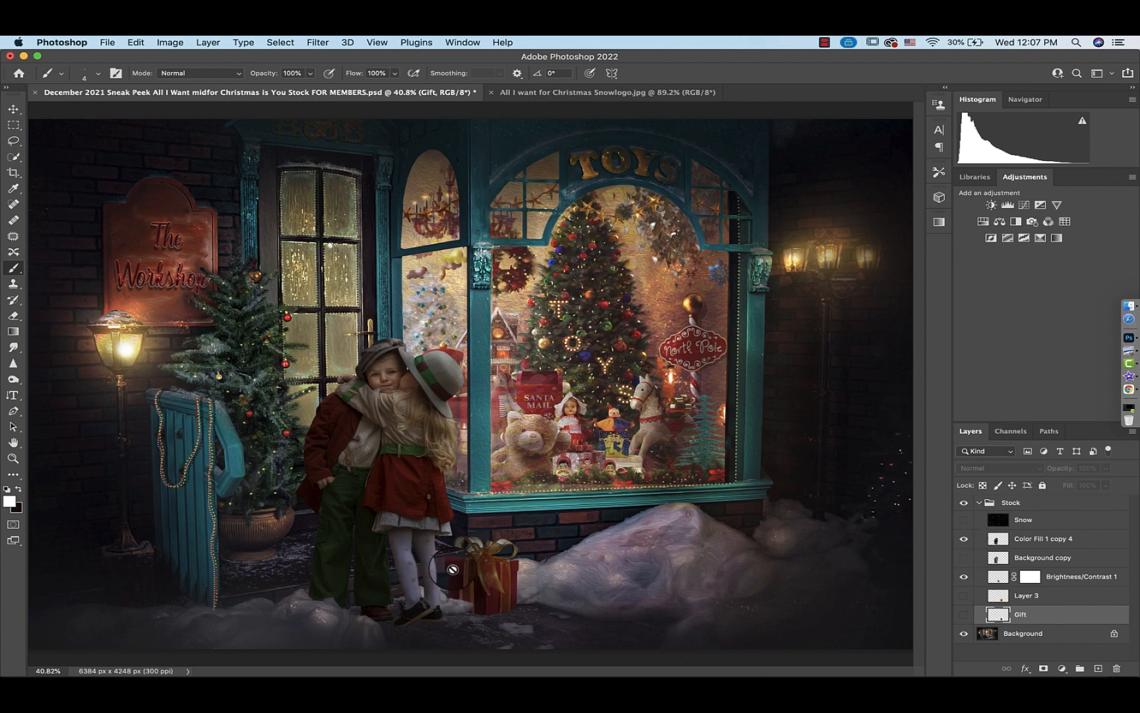
Try to move the edited gift slightly left with Free Transform, then cancel the transform
{"action": "left_click", "coordinate": [998, 579]}
{"action": "key", "text": "super+t"}
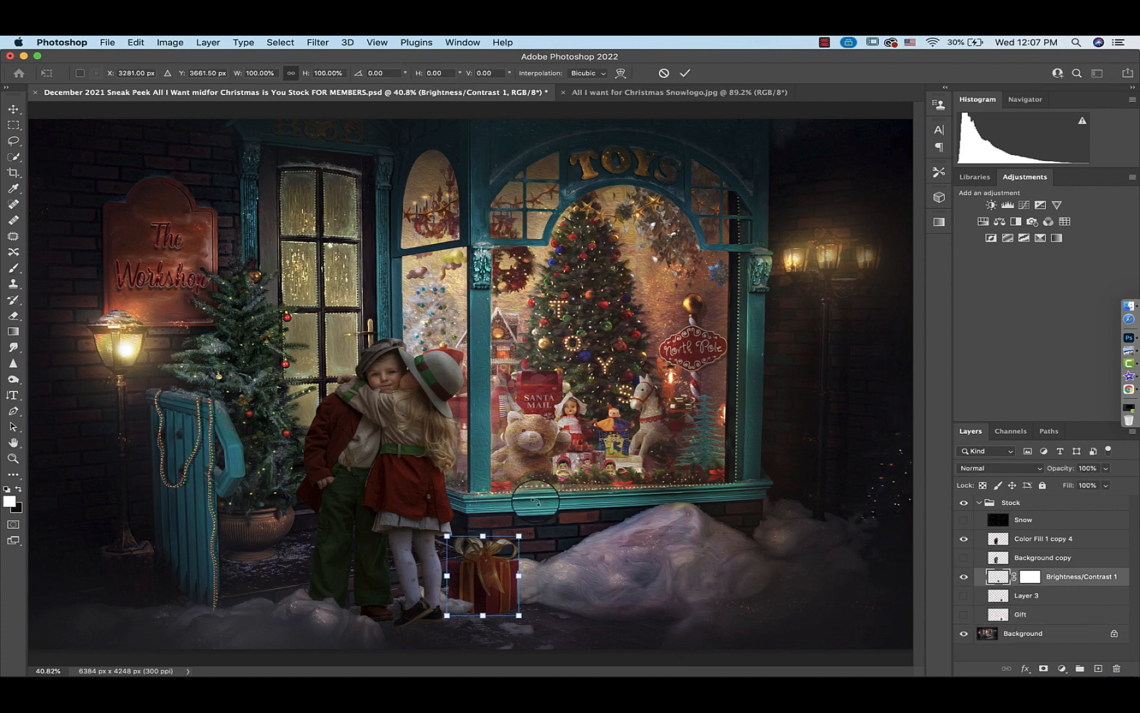
{"action": "left_click_drag", "start_coordinate": [487, 564], "coordinate": [457, 565]}
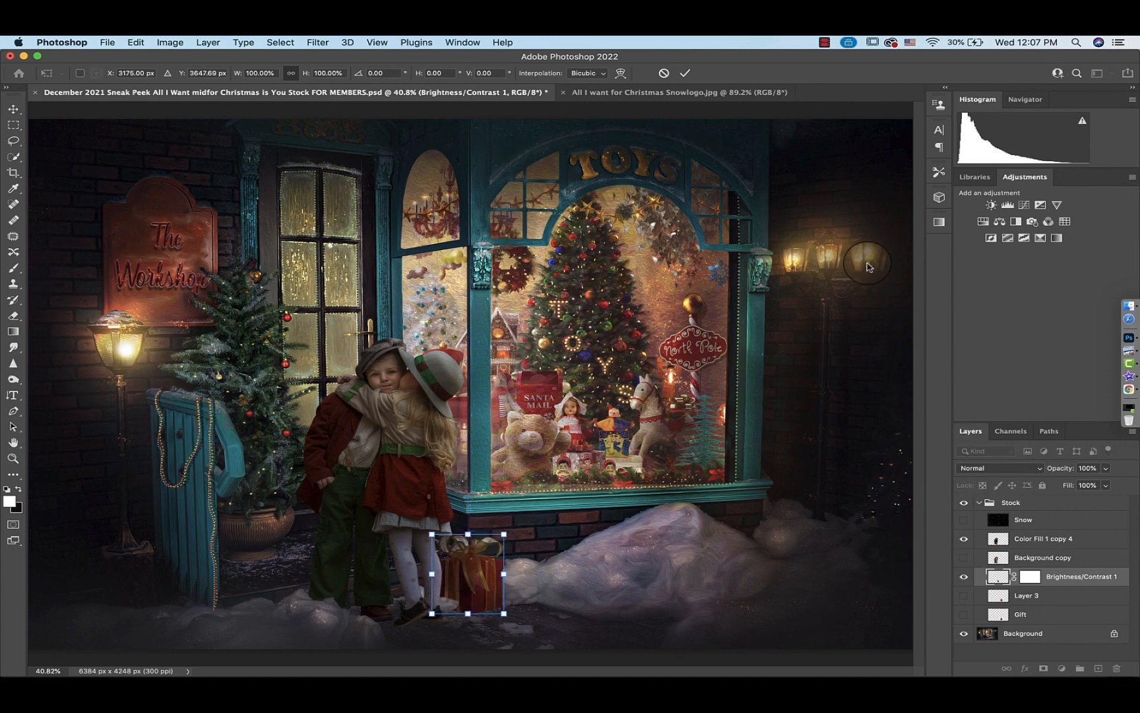
{"action": "left_click", "coordinate": [664, 73]}
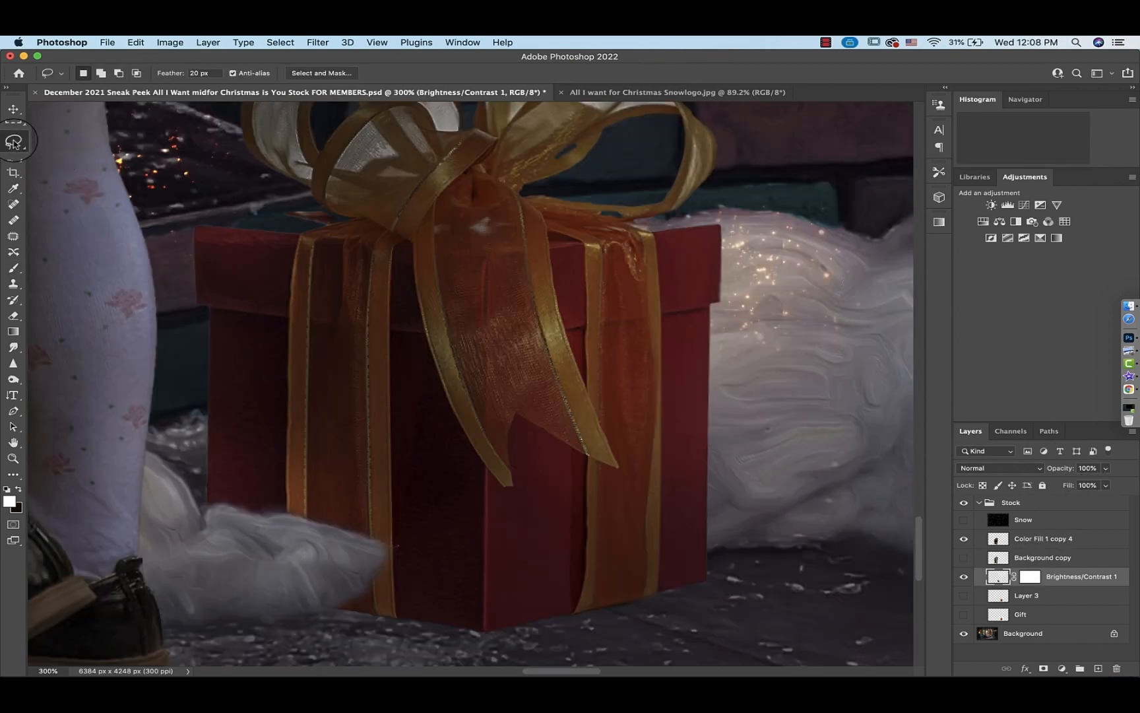
Lasso a strip of the box's left side with 0 px feather, copy it to a new layer, and move it up behind the bow
{"action": "left_click", "coordinate": [13, 142]}
{"action": "left_click", "coordinate": [192, 73]}
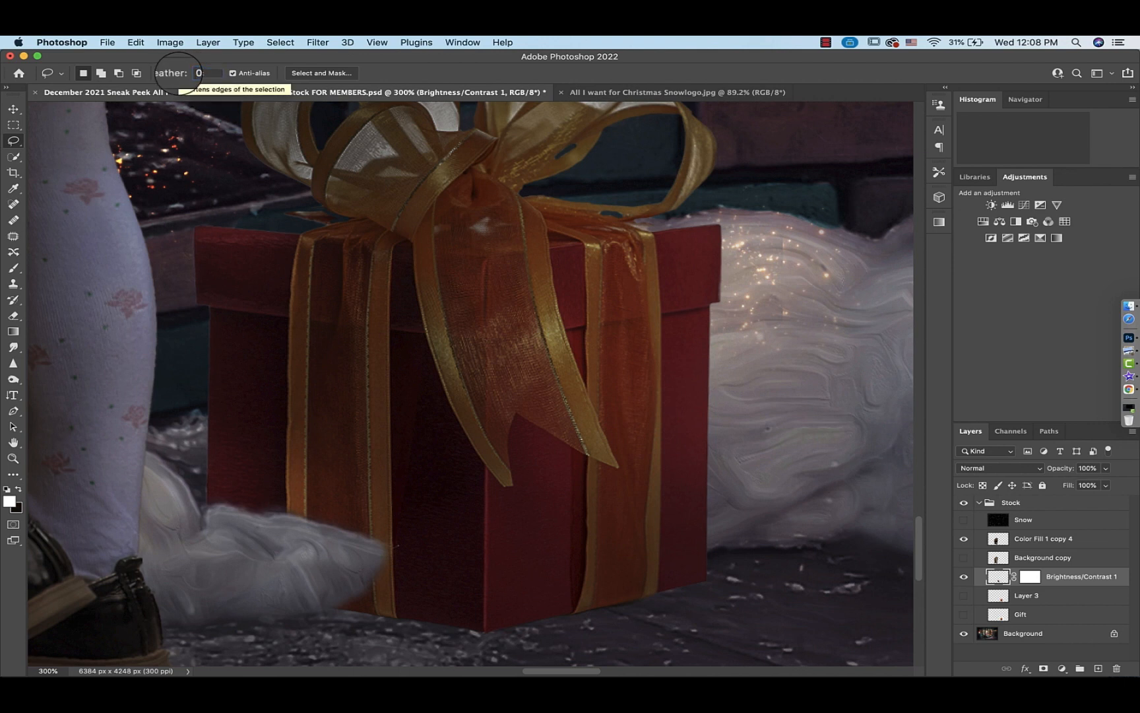
{"action": "type", "text": "0"}
{"action": "key", "text": "Return"}
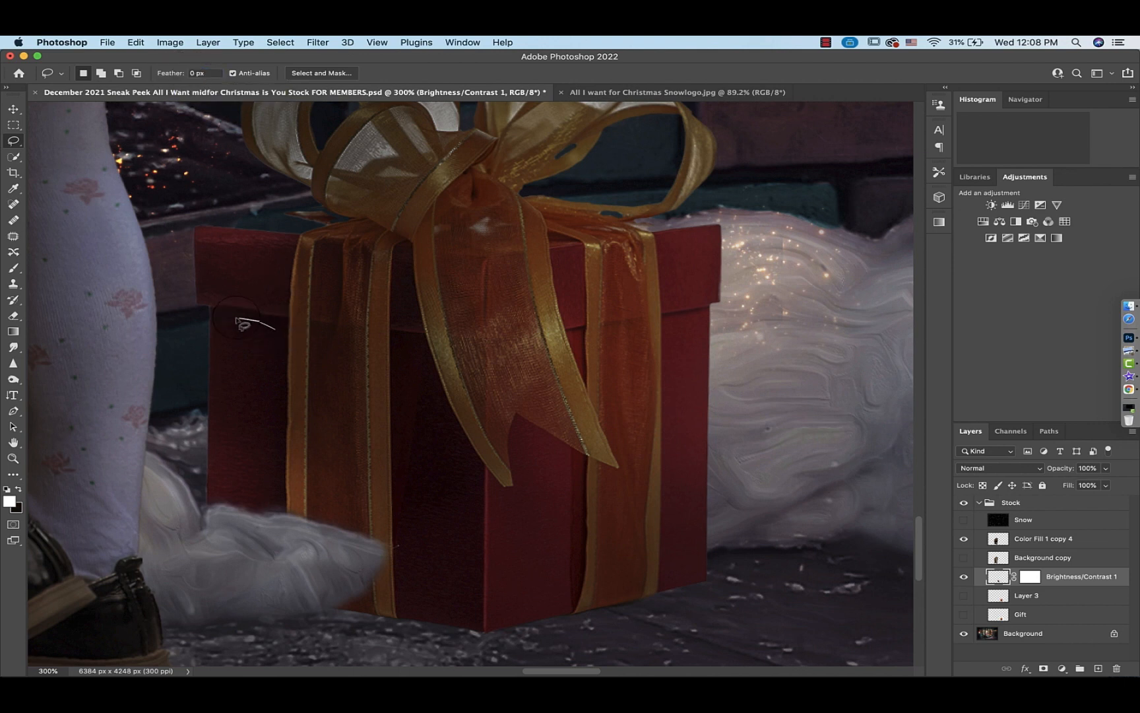
{"action": "mouse_move", "coordinate": [240, 497]}
{"action": "left_mouse_down"}
{"action": "mouse_move", "coordinate": [277, 491]}
{"action": "mouse_move", "coordinate": [280, 416]}
{"action": "left_mouse_up"}
{"action": "left_click_drag", "start_coordinate": [279, 333], "coordinate": [281, 329]}
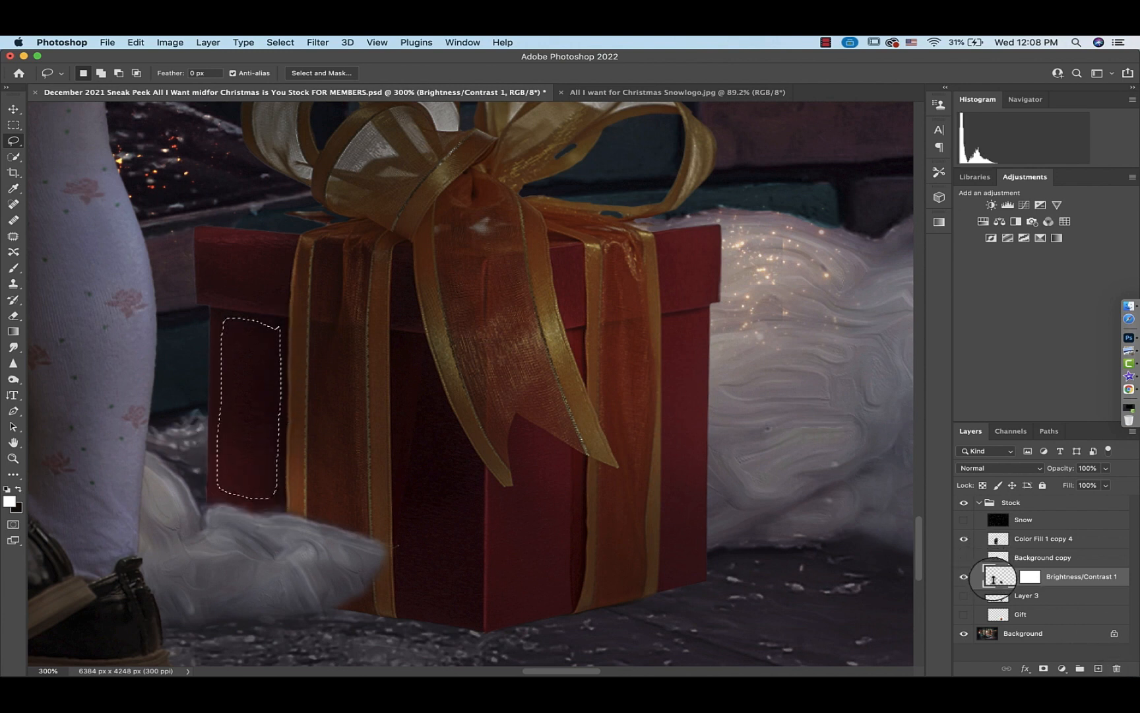
{"action": "key", "text": "super+j"}
{"action": "key", "text": "super+t"}
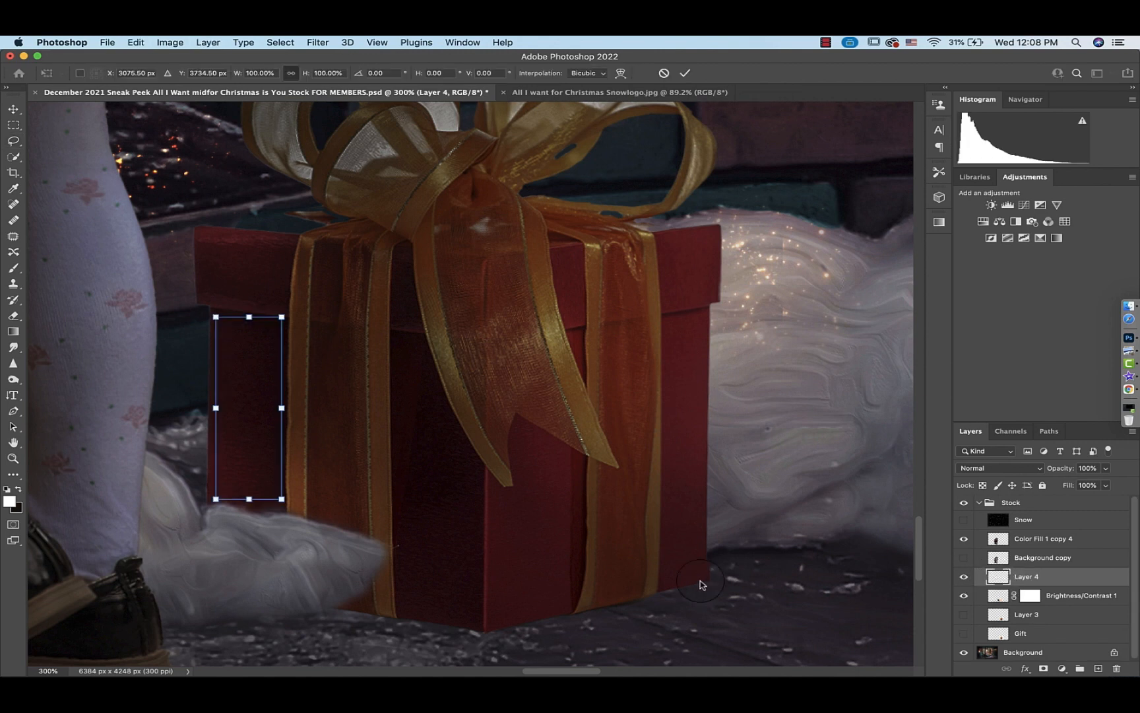
{"action": "left_click_drag", "start_coordinate": [251, 424], "coordinate": [243, 245]}
{"action": "left_click", "coordinate": [685, 72]}
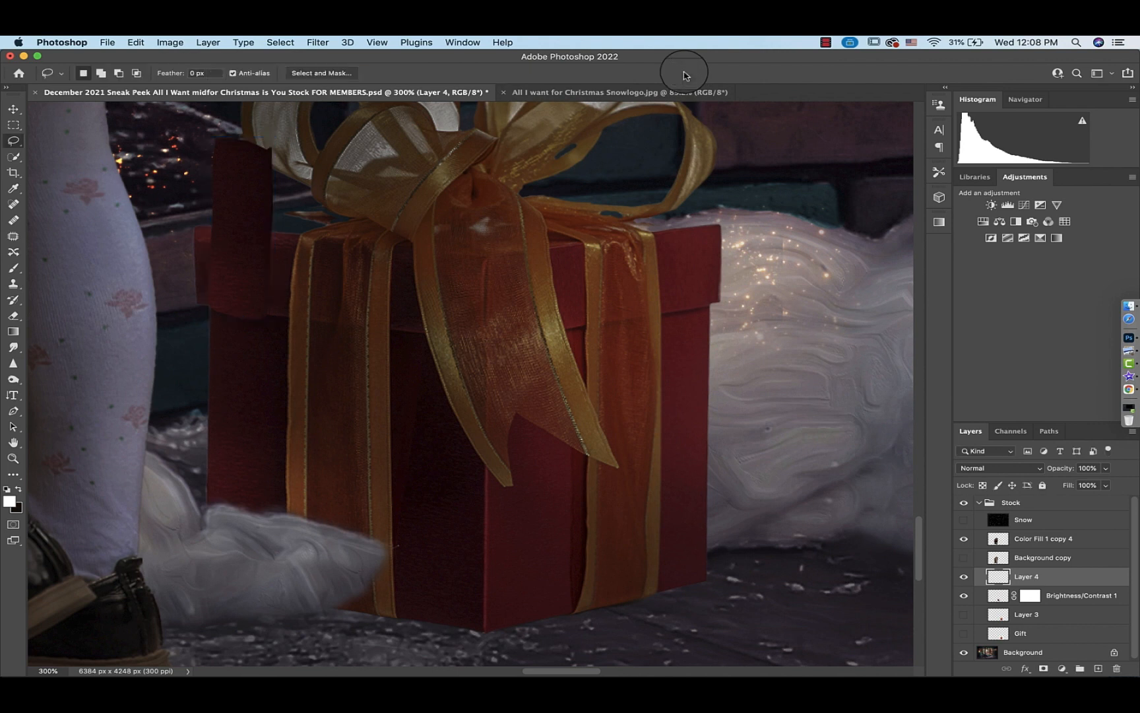
Move the patch layer beneath the gift layer and distort it into a slanted strip along the box top left of the bow
{"action": "left_click_drag", "start_coordinate": [998, 579], "coordinate": [1000, 614]}
{"action": "key", "text": "super+t"}
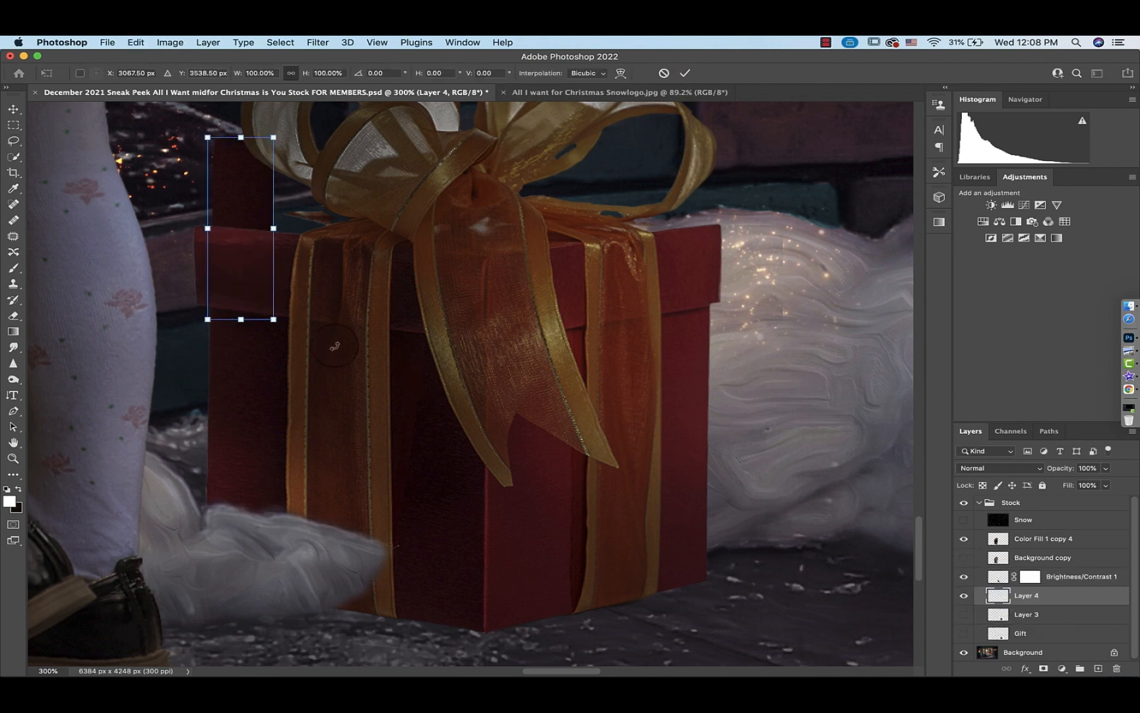
{"action": "right_click", "coordinate": [262, 180]}
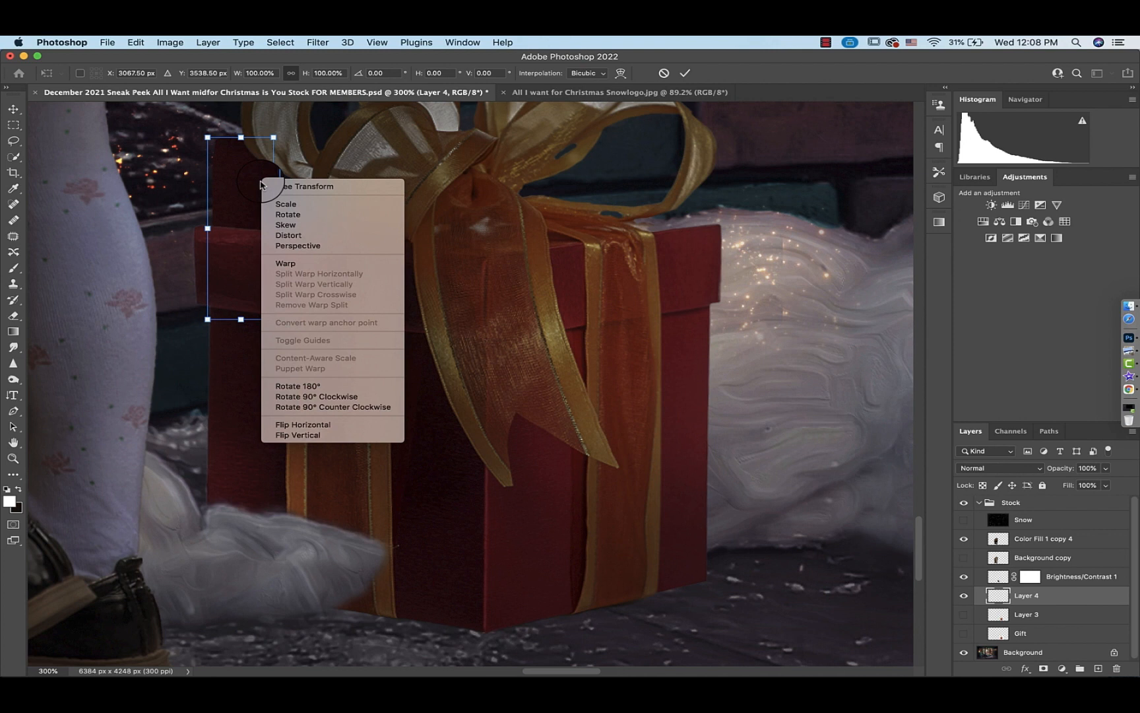
{"action": "left_click", "coordinate": [303, 236]}
{"action": "left_click_drag", "start_coordinate": [241, 137], "coordinate": [384, 197]}
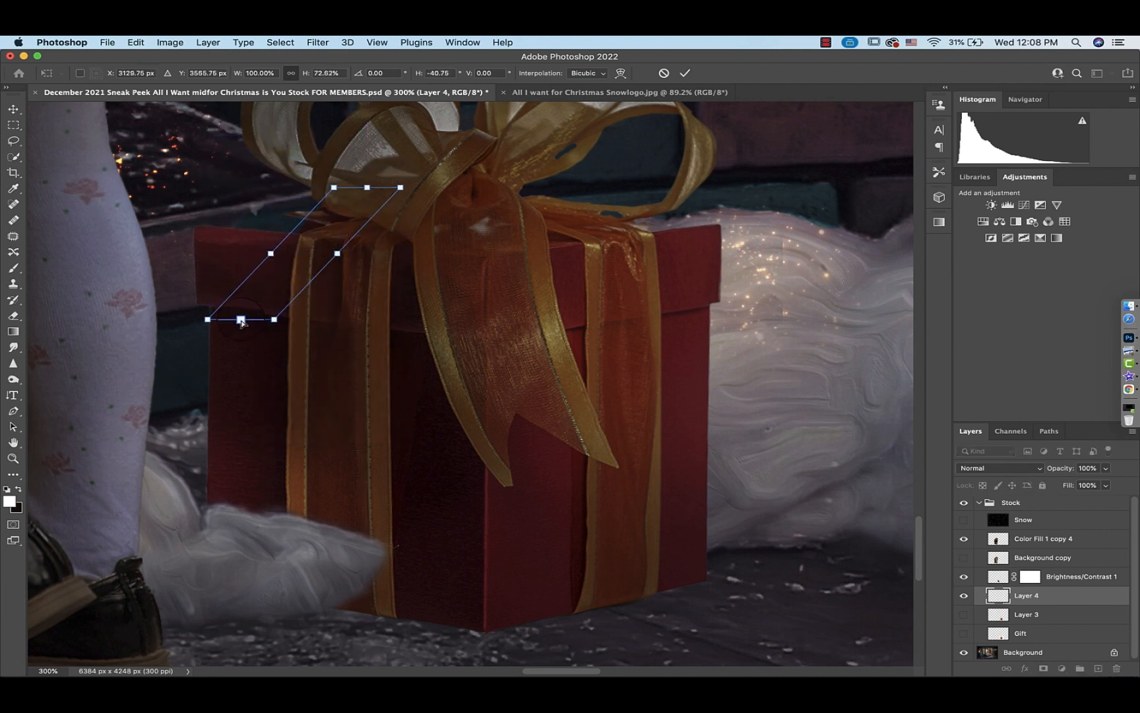
{"action": "left_click_drag", "start_coordinate": [241, 322], "coordinate": [193, 236]}
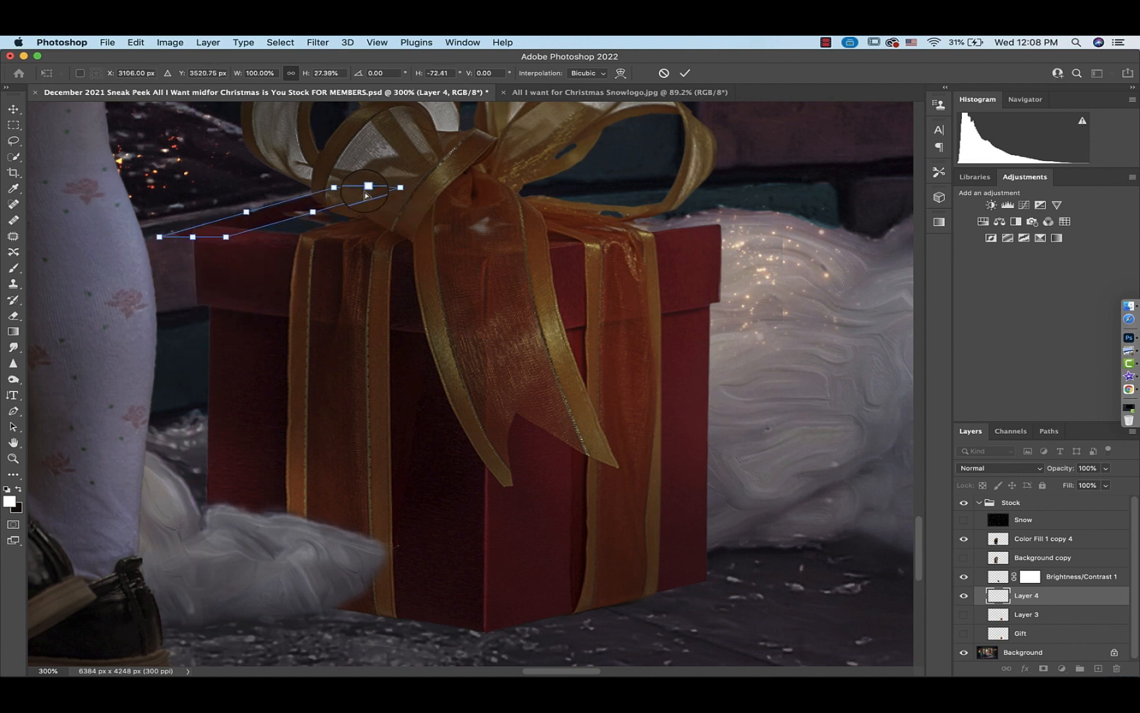
{"action": "left_click_drag", "start_coordinate": [367, 195], "coordinate": [335, 245]}
{"action": "left_click_drag", "start_coordinate": [169, 241], "coordinate": [199, 233]}
{"action": "left_click", "coordinate": [664, 73]}
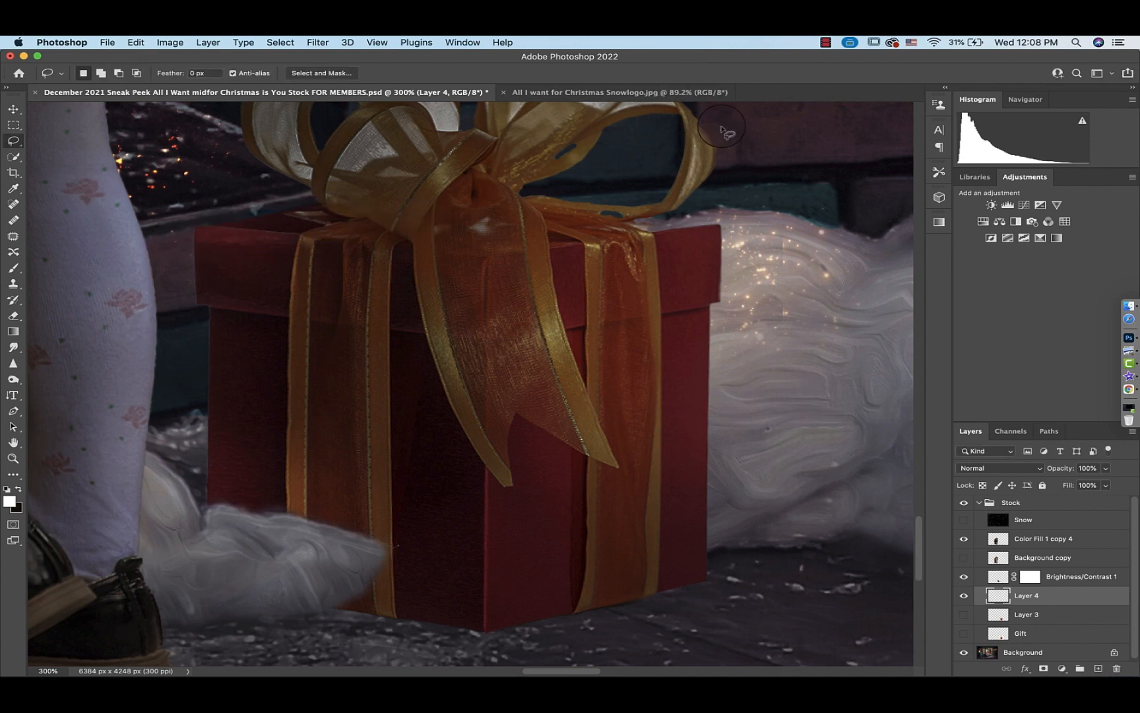
Scale the box-top patch slightly to fit the box's upper left edge
{"action": "key", "text": "super+t"}
{"action": "right_click", "coordinate": [273, 233]}
{"action": "left_click", "coordinate": [298, 259]}
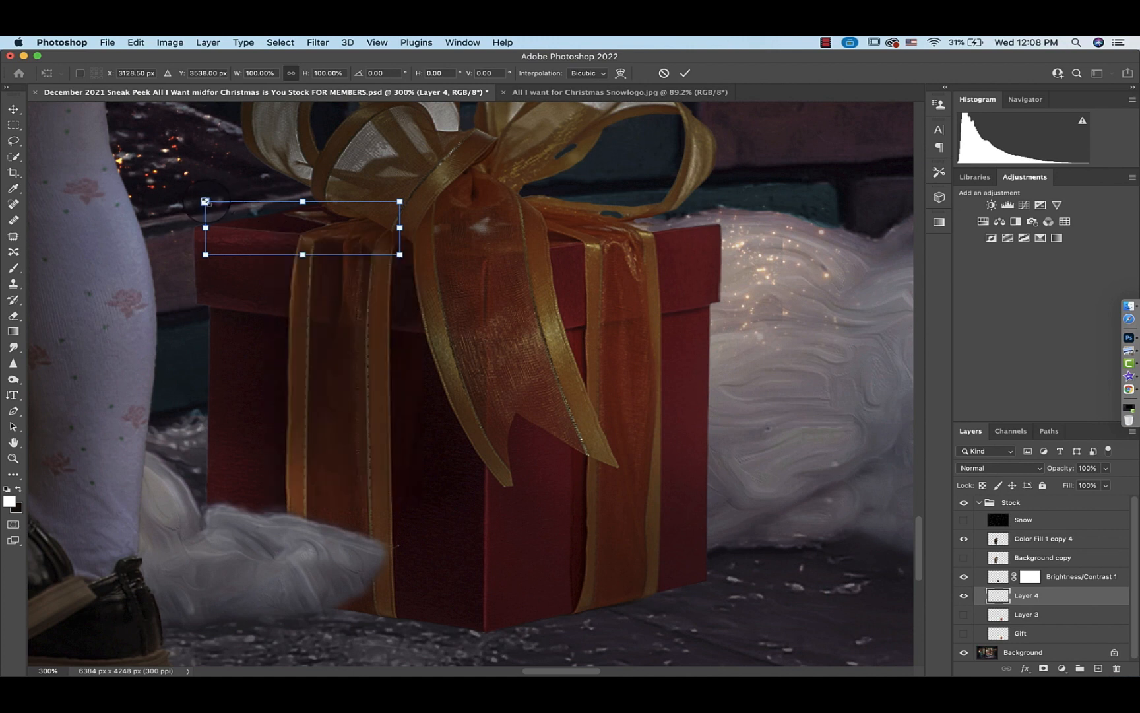
{"action": "left_click_drag", "start_coordinate": [206, 201], "coordinate": [194, 198]}
{"action": "left_click", "coordinate": [684, 73]}
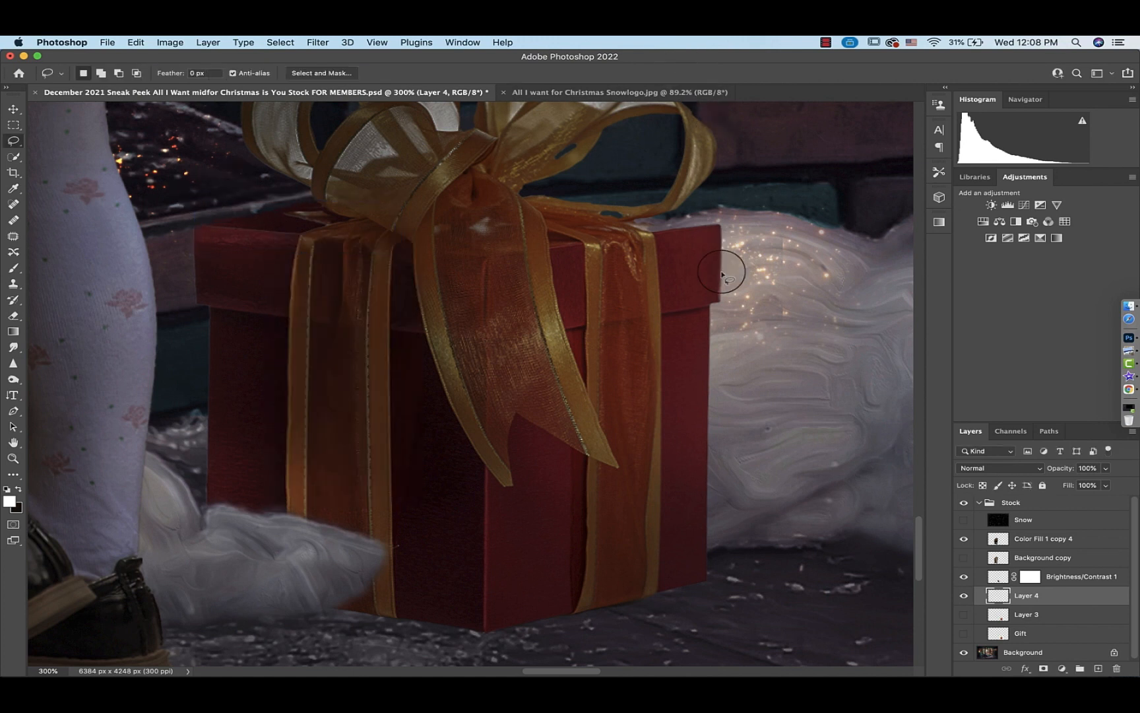
Duplicate the patch, move the copy right of the bow, flip it horizontally and distort it to match the box top
{"action": "key", "text": "super+j"}
{"action": "key", "text": "super+t"}
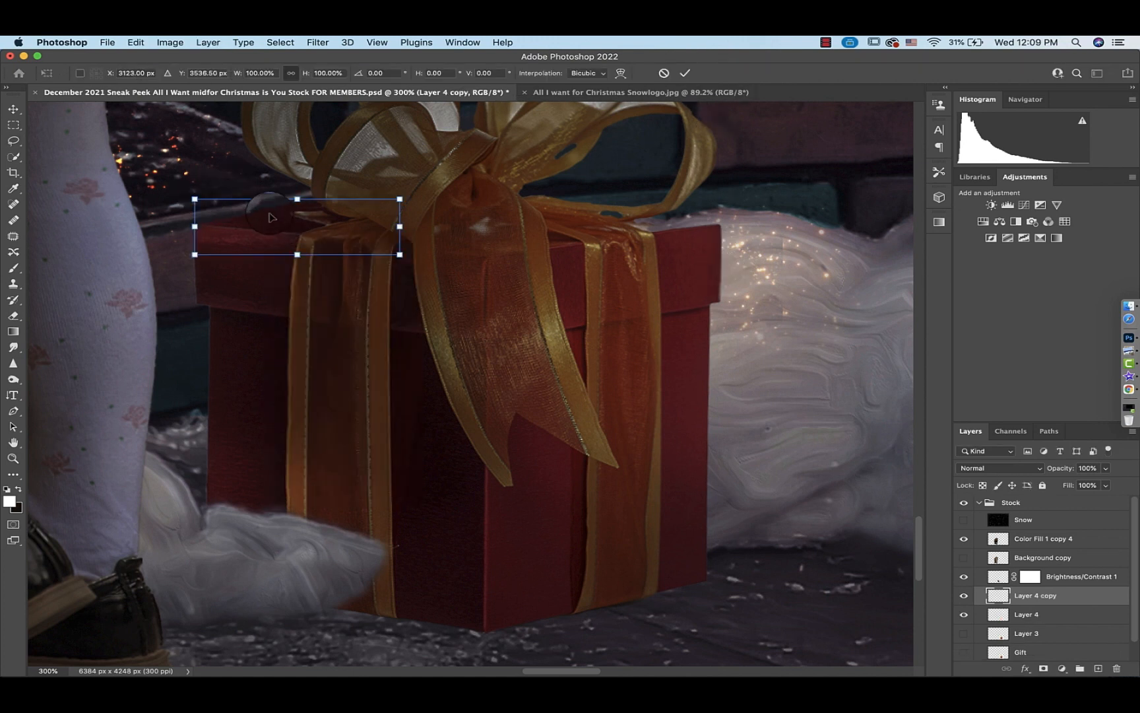
{"action": "left_click_drag", "start_coordinate": [270, 215], "coordinate": [678, 241]}
{"action": "right_click", "coordinate": [677, 241]}
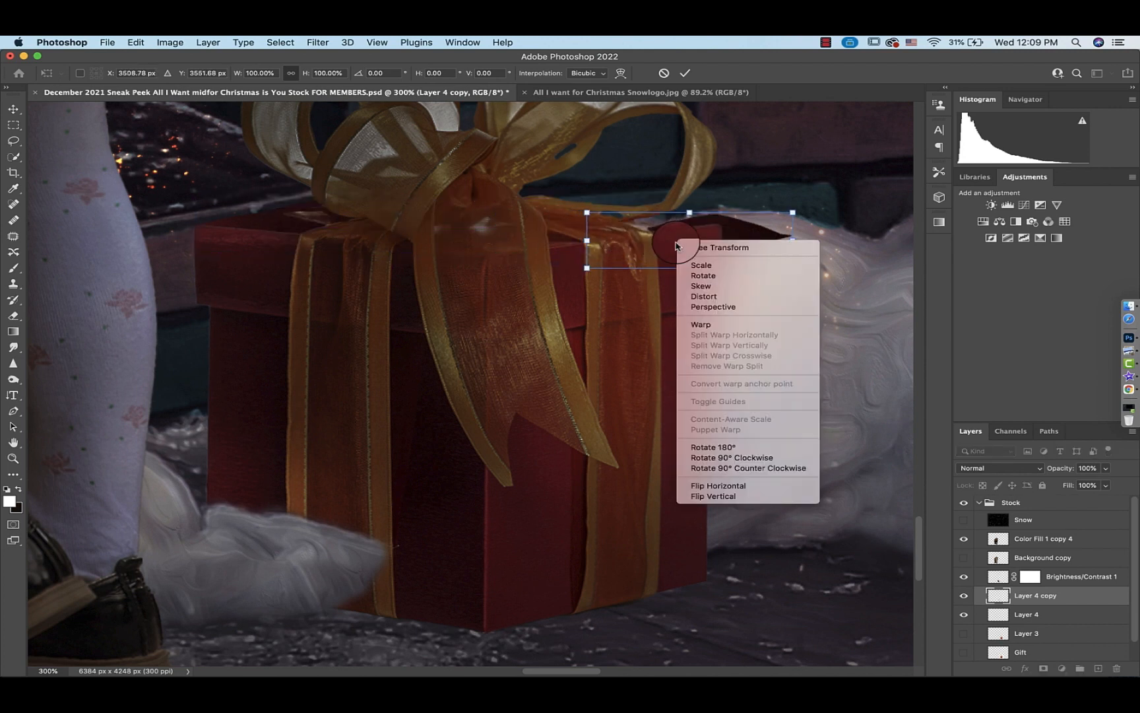
{"action": "left_click", "coordinate": [718, 487]}
{"action": "left_click_drag", "start_coordinate": [757, 241], "coordinate": [685, 225]}
{"action": "right_click", "coordinate": [683, 221]}
{"action": "left_click", "coordinate": [702, 275]}
{"action": "left_click_drag", "start_coordinate": [519, 199], "coordinate": [486, 205]}
{"action": "mouse_move", "coordinate": [723, 224]}
{"action": "left_mouse_down"}
{"action": "mouse_move", "coordinate": [733, 204]}
{"action": "mouse_move", "coordinate": [721, 224]}
{"action": "left_mouse_up"}
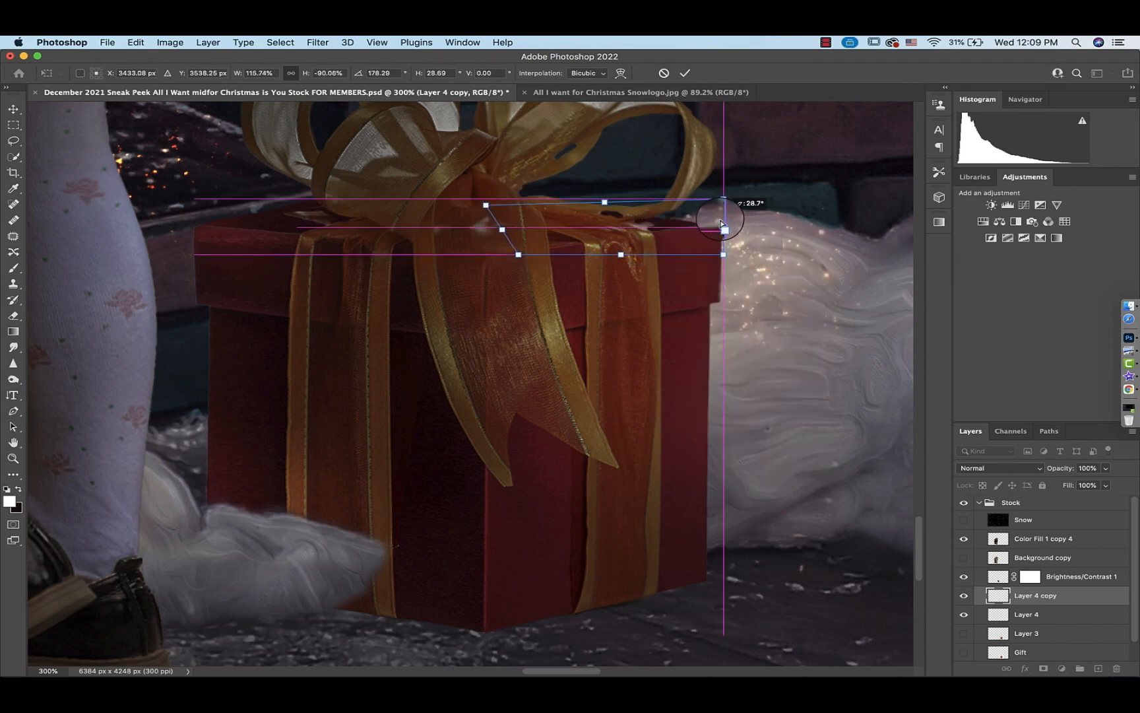
{"action": "key", "text": "Return"}
Select the gift's layer mask and paint on it at high zoom to blend the box-top patch near the right ribbon
{"action": "left_click_drag", "start_coordinate": [1030, 576], "coordinate": [1031, 580]}
{"action": "key", "text": "super+plus"}
{"action": "key", "text": "super+plus"}
{"action": "key", "text": "super+plus"}
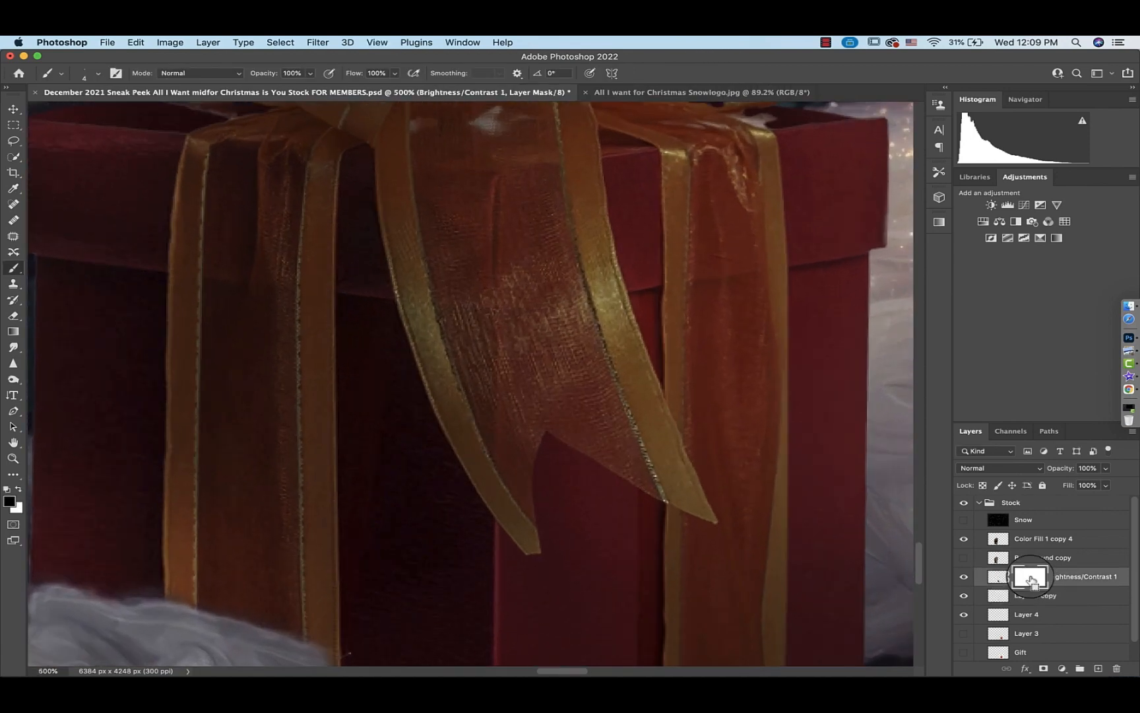
{"action": "scroll", "coordinate": [358, 224], "scroll_direction": "right", "scroll_amount": 5}
{"action": "scroll", "coordinate": [358, 223], "scroll_direction": "up", "scroll_amount": 3}
{"action": "scroll", "coordinate": [358, 223], "scroll_direction": "right", "scroll_amount": 2}
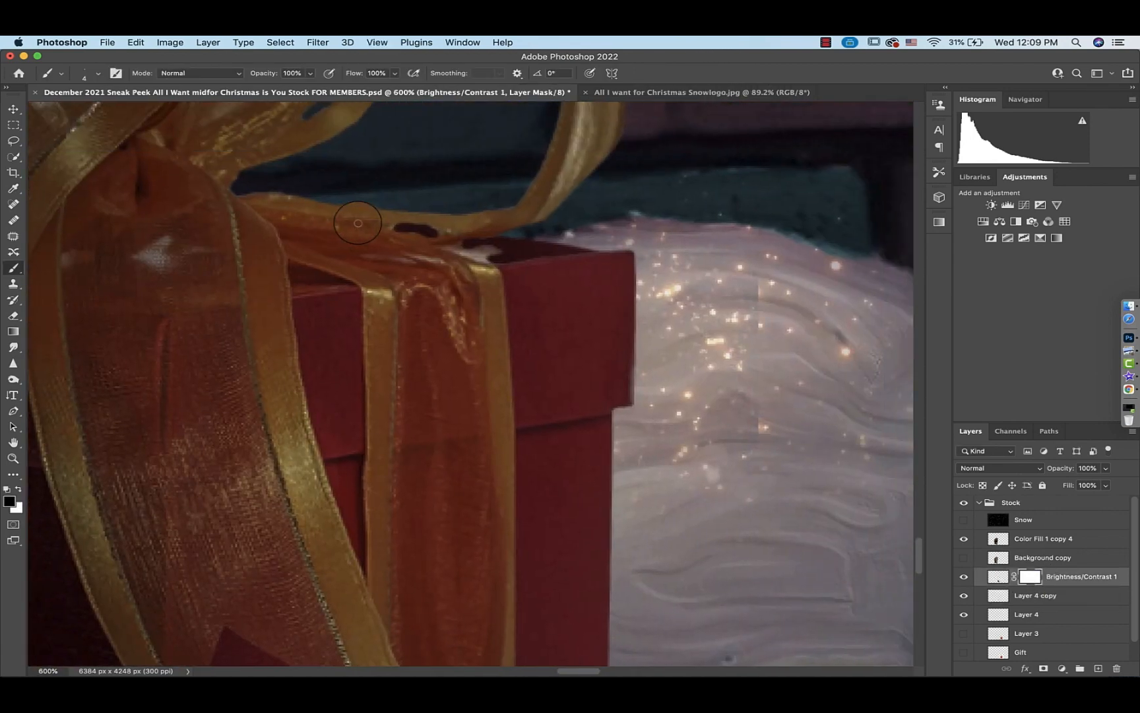
{"action": "left_click", "coordinate": [98, 73]}
{"action": "left_click", "coordinate": [99, 74]}
{"action": "mouse_move", "coordinate": [493, 263]}
{"action": "left_mouse_down"}
{"action": "mouse_move", "coordinate": [443, 248]}
{"action": "mouse_move", "coordinate": [452, 236]}
{"action": "mouse_move", "coordinate": [489, 238]}
{"action": "left_mouse_up"}
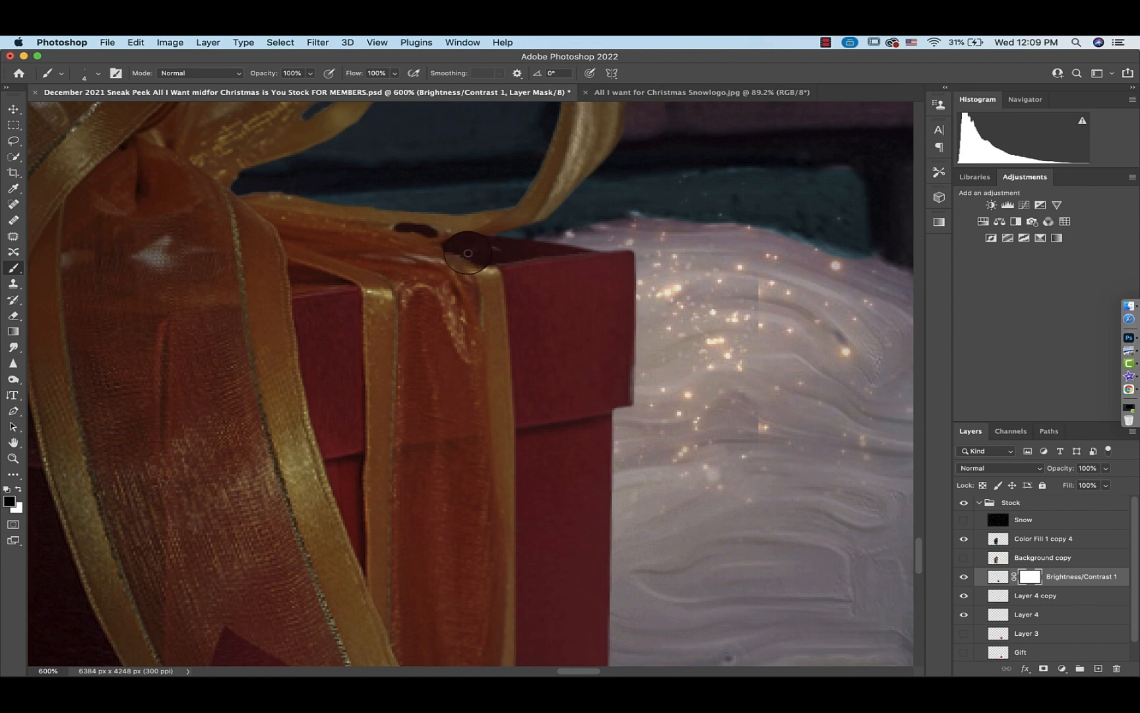
{"action": "scroll", "coordinate": [491, 246], "scroll_direction": "left", "scroll_amount": 10}
{"action": "scroll", "coordinate": [492, 246], "scroll_direction": "up", "scroll_amount": 3}
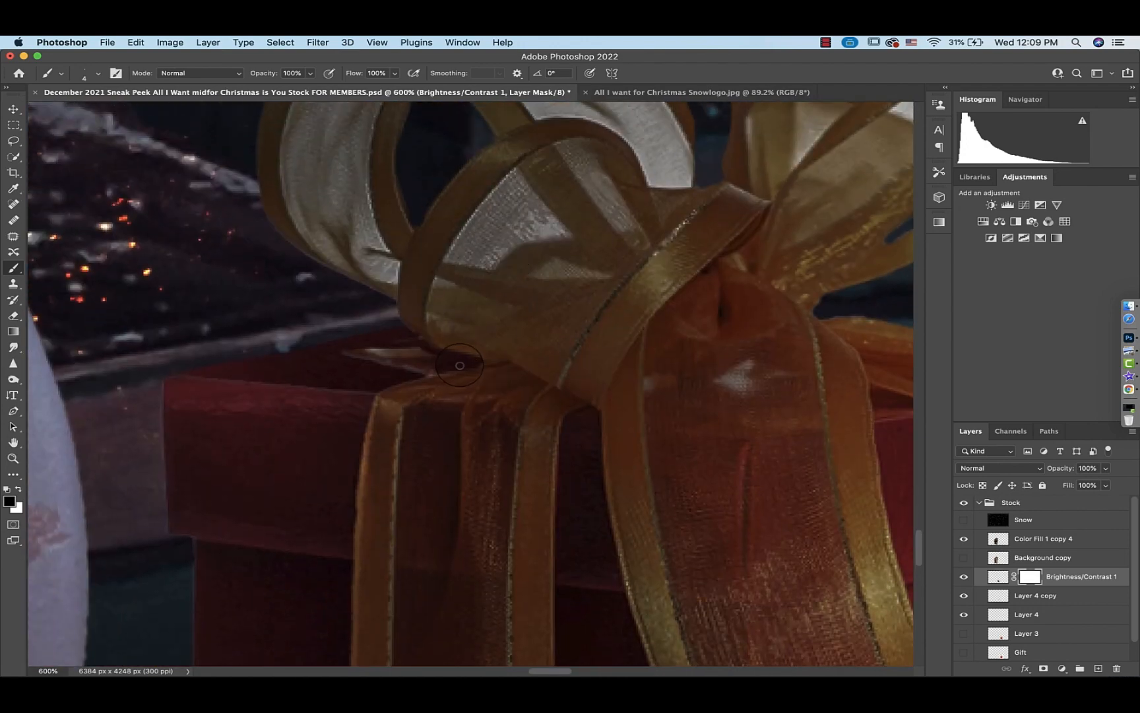
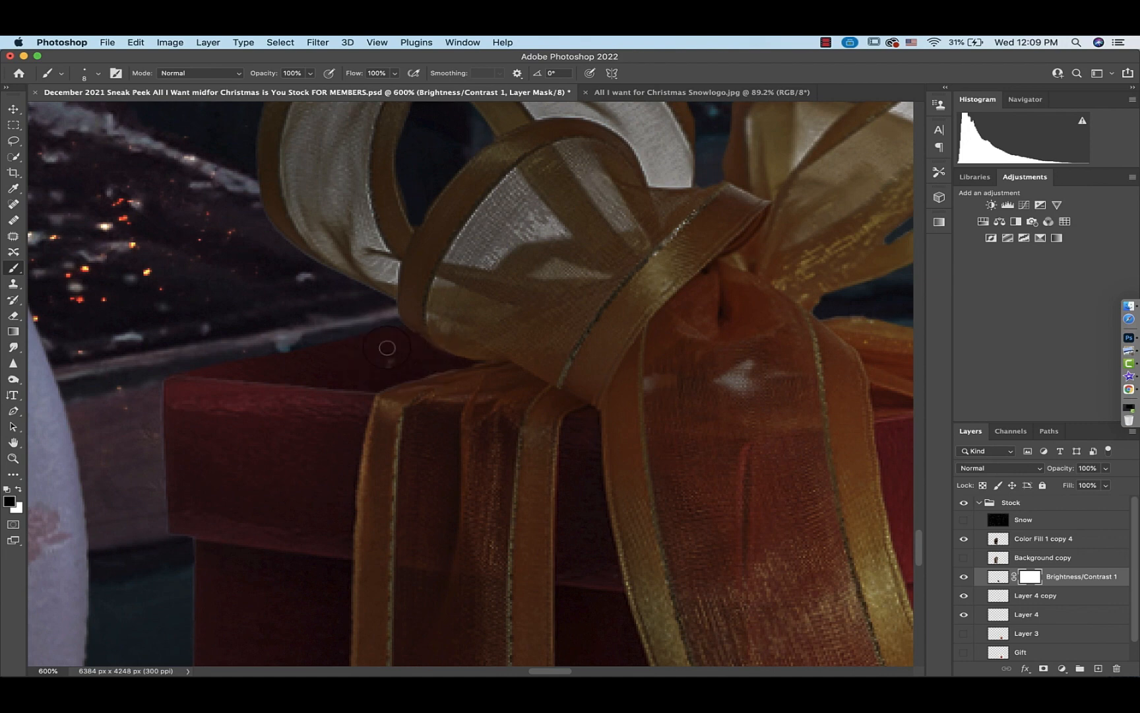
Delete the duplicated box-top patch layer
{"action": "scroll", "coordinate": [381, 359], "scroll_direction": "up", "scroll_amount": 5}
{"action": "scroll", "coordinate": [381, 359], "scroll_direction": "right", "scroll_amount": 6}
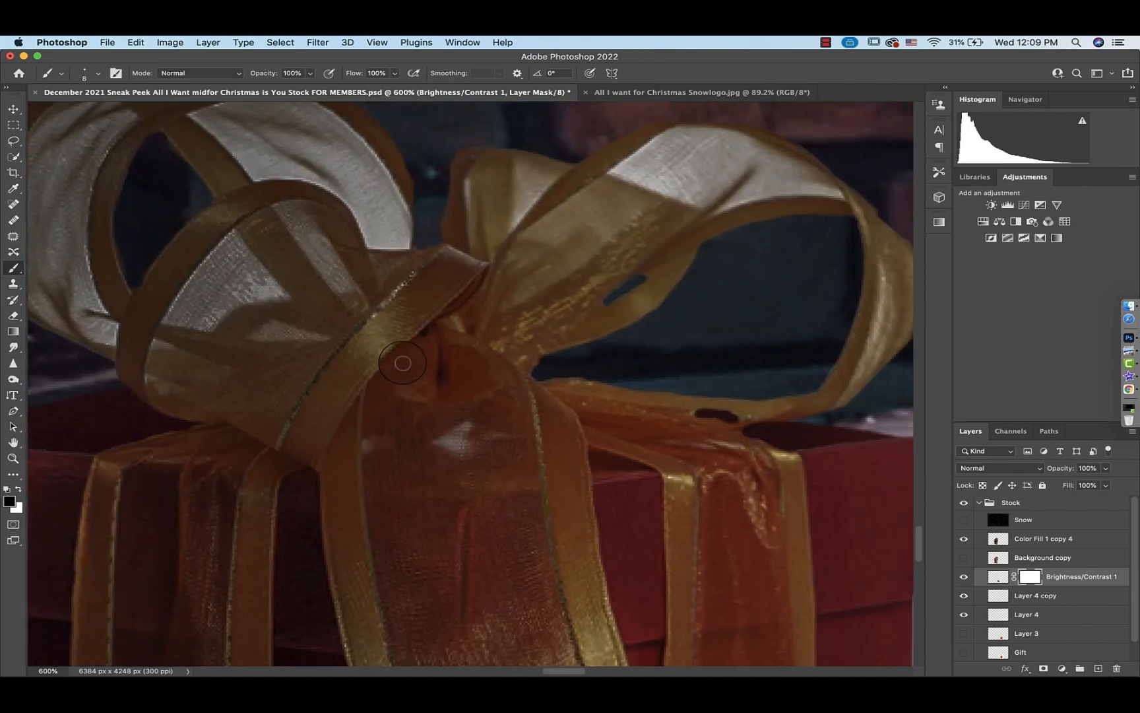
{"action": "left_click", "coordinate": [1000, 596]}
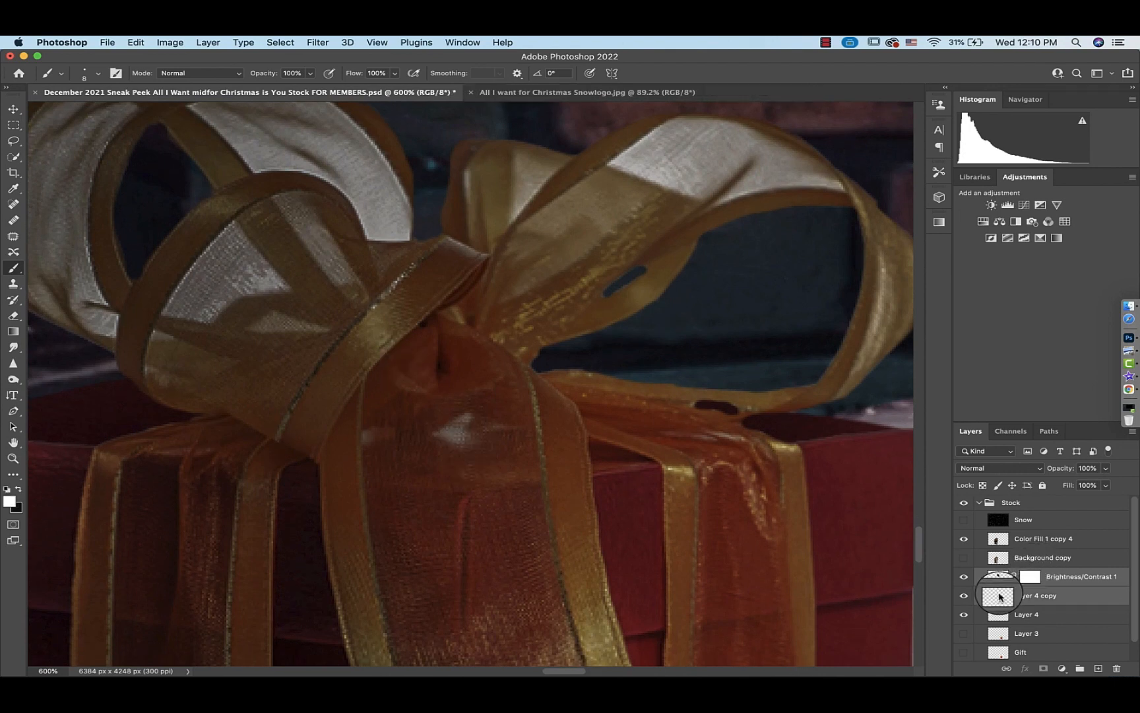
{"action": "key", "text": "Delete"}
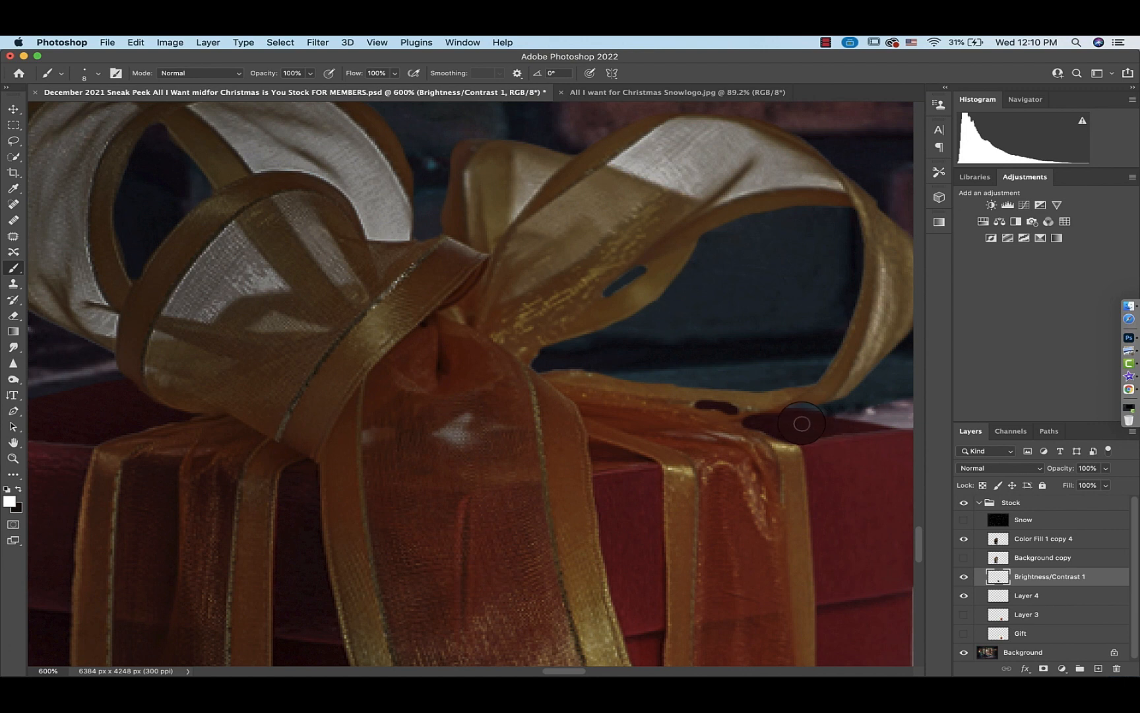
Add a layer mask to Brightness/Contrast 1 and paint on it with a 26% opacity brush across the right bow loop
{"action": "left_click", "coordinate": [1043, 669]}
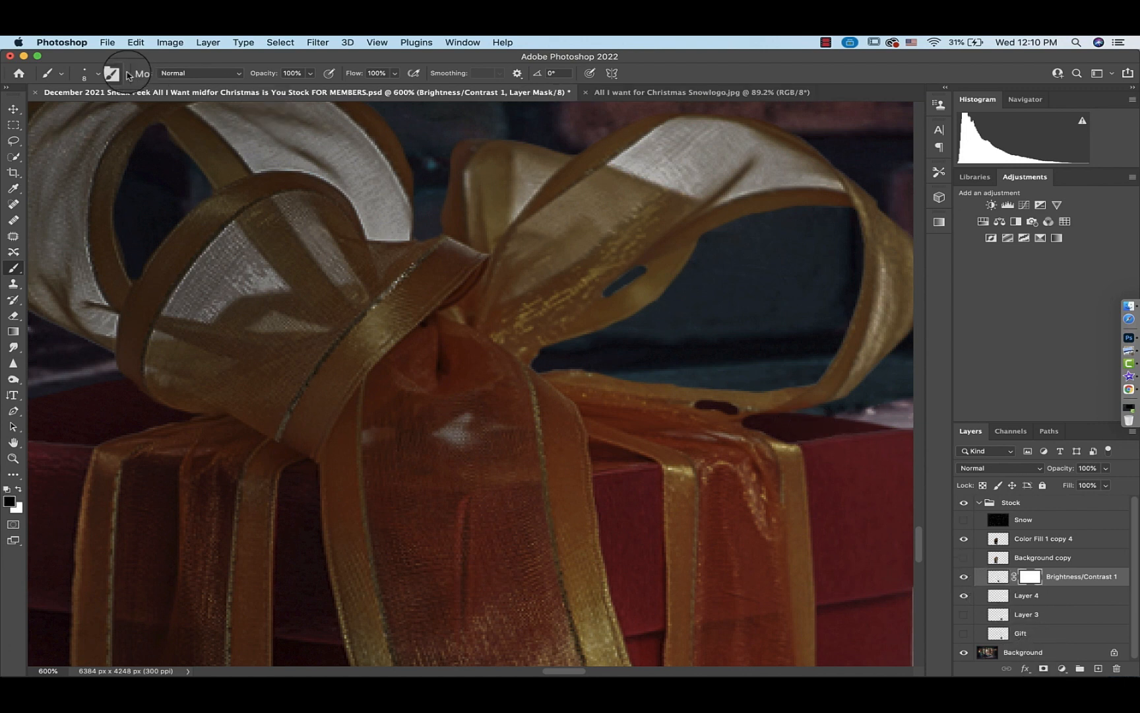
{"action": "left_click", "coordinate": [99, 74]}
{"action": "left_click_drag", "start_coordinate": [90, 137], "coordinate": [53, 137]}
{"action": "left_click_drag", "start_coordinate": [314, 78], "coordinate": [291, 89]}
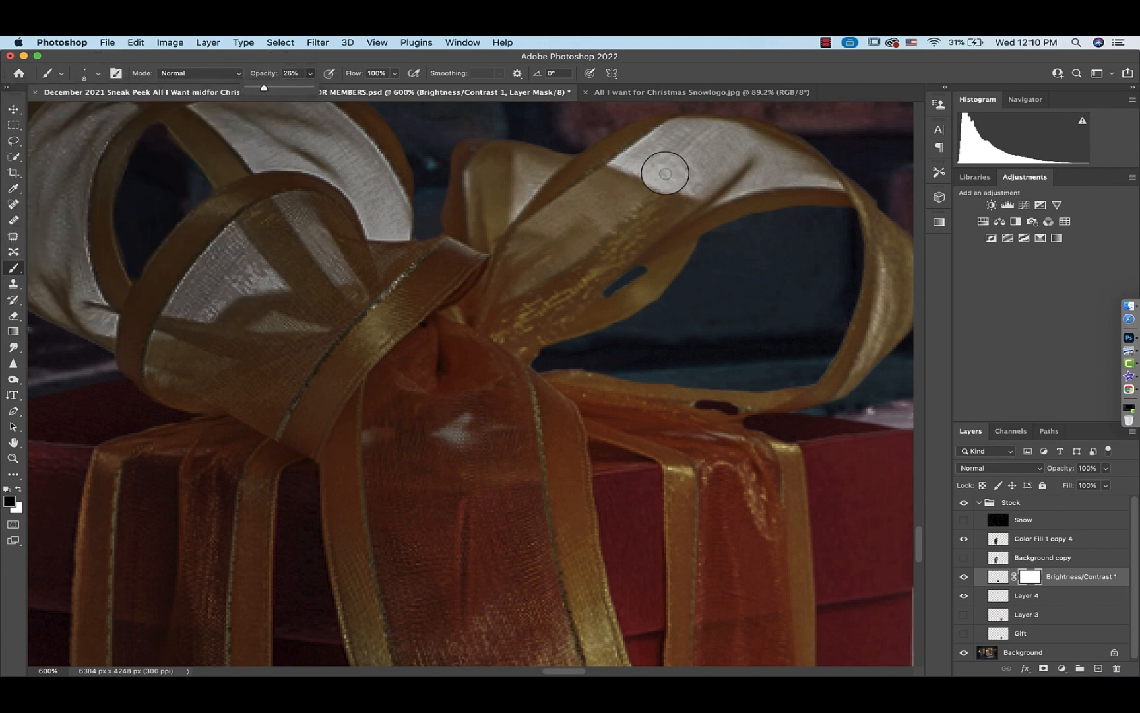
{"action": "scroll", "coordinate": [665, 174], "scroll_direction": "right", "scroll_amount": 4}
{"action": "scroll", "coordinate": [665, 174], "scroll_direction": "up", "scroll_amount": 2}
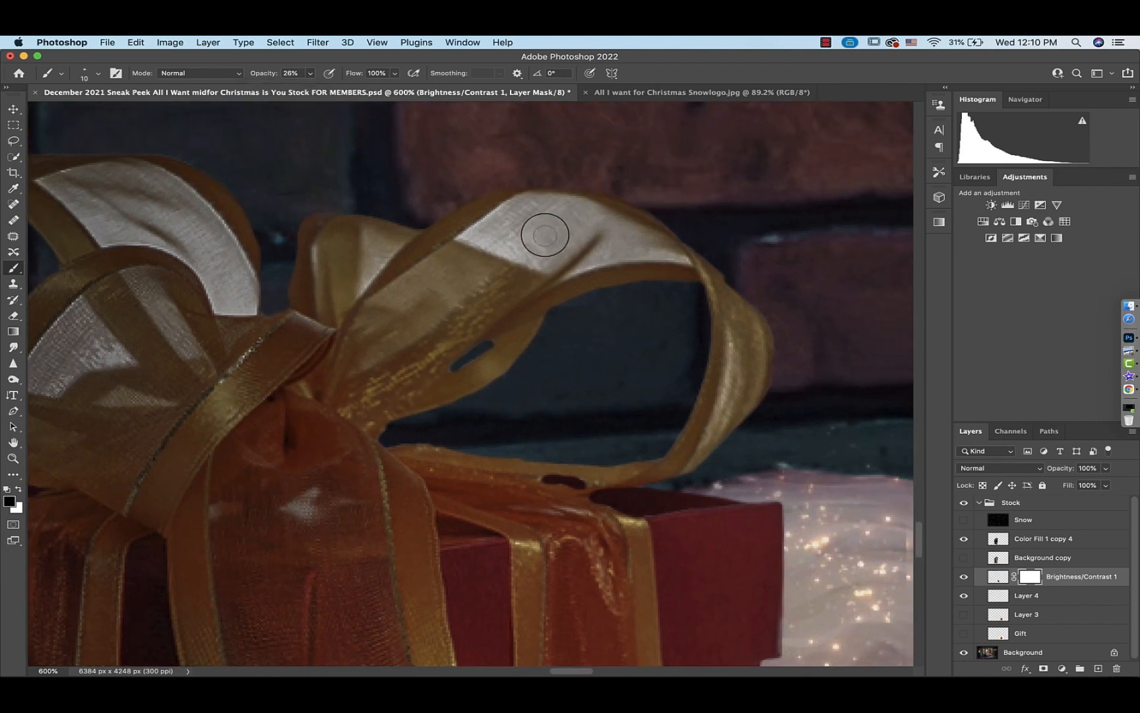
{"action": "mouse_move", "coordinate": [544, 235]}
{"action": "left_mouse_down"}
{"action": "mouse_move", "coordinate": [516, 242]}
{"action": "mouse_move", "coordinate": [542, 263]}
{"action": "mouse_move", "coordinate": [478, 235]}
{"action": "mouse_move", "coordinate": [530, 204]}
{"action": "mouse_move", "coordinate": [588, 219]}
{"action": "mouse_move", "coordinate": [558, 223]}
{"action": "mouse_move", "coordinate": [541, 252]}
{"action": "mouse_move", "coordinate": [600, 225]}
{"action": "mouse_move", "coordinate": [543, 207]}
{"action": "mouse_move", "coordinate": [470, 237]}
{"action": "mouse_move", "coordinate": [498, 235]}
{"action": "mouse_move", "coordinate": [575, 270]}
{"action": "mouse_move", "coordinate": [616, 252]}
{"action": "mouse_move", "coordinate": [688, 258]}
{"action": "mouse_move", "coordinate": [615, 250]}
{"action": "mouse_move", "coordinate": [637, 228]}
{"action": "mouse_move", "coordinate": [679, 263]}
{"action": "mouse_move", "coordinate": [575, 272]}
{"action": "mouse_move", "coordinate": [607, 215]}
{"action": "mouse_move", "coordinate": [480, 230]}
{"action": "mouse_move", "coordinate": [589, 203]}
{"action": "mouse_move", "coordinate": [514, 256]}
{"action": "mouse_move", "coordinate": [541, 267]}
{"action": "mouse_move", "coordinate": [488, 231]}
{"action": "left_mouse_up"}
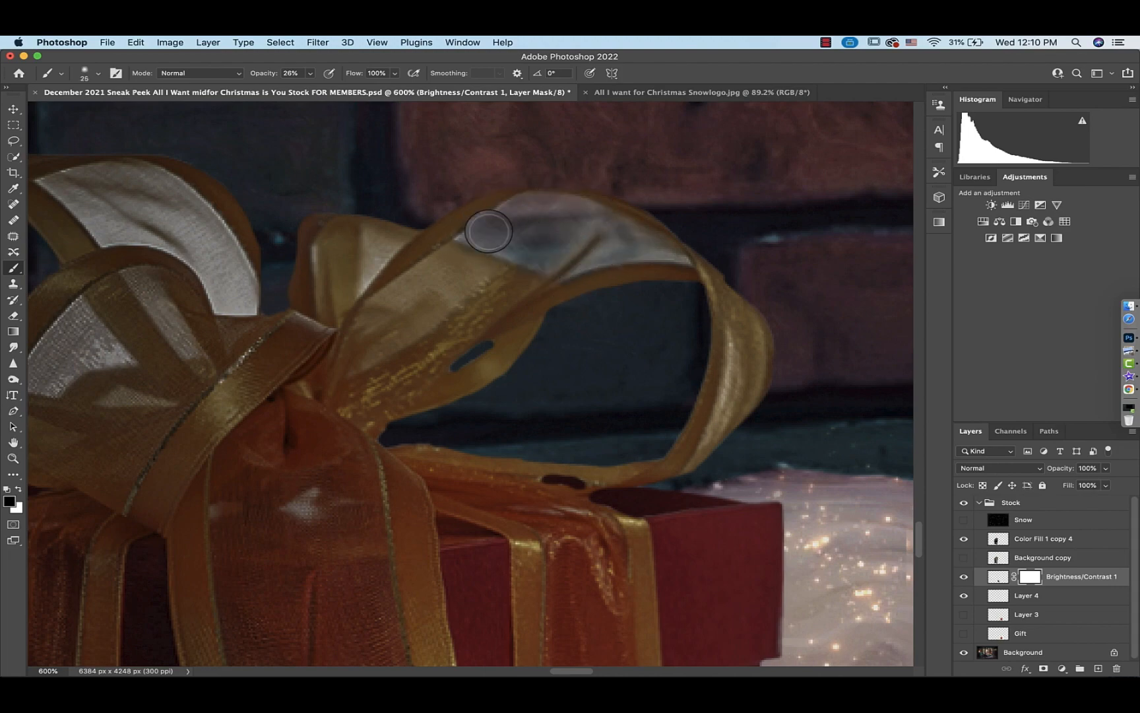
Paint on the same mask with a smaller brush over the gift's bow loops to blend them with the background
{"action": "key", "text": "super+0"}
{"action": "key", "text": "super+equal"}
{"action": "key", "text": "super+equal"}
{"action": "key", "text": "super+equal"}
{"action": "key", "text": "super+equal"}
{"action": "key", "text": "super+equal"}
{"action": "key", "text": "Page_Down"}
{"action": "key", "text": "Page_Down"}
{"action": "key", "text": "bracketleft"}
{"action": "key", "text": "bracketleft"}
{"action": "key", "text": "bracketleft"}
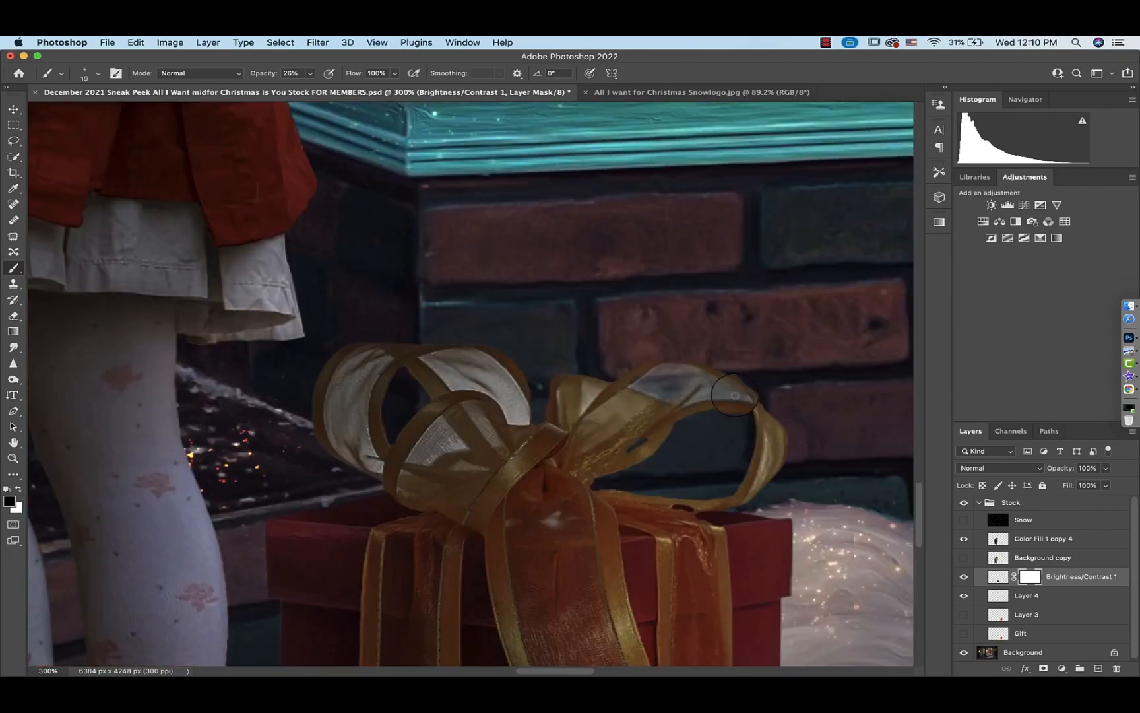
{"action": "mouse_move", "coordinate": [735, 395]}
{"action": "left_mouse_down"}
{"action": "mouse_move", "coordinate": [697, 398]}
{"action": "mouse_move", "coordinate": [698, 374]}
{"action": "mouse_move", "coordinate": [591, 393]}
{"action": "mouse_move", "coordinate": [583, 414]}
{"action": "mouse_move", "coordinate": [586, 379]}
{"action": "mouse_move", "coordinate": [597, 382]}
{"action": "mouse_move", "coordinate": [507, 417]}
{"action": "mouse_move", "coordinate": [518, 421]}
{"action": "mouse_move", "coordinate": [491, 389]}
{"action": "mouse_move", "coordinate": [460, 379]}
{"action": "mouse_move", "coordinate": [459, 359]}
{"action": "mouse_move", "coordinate": [440, 359]}
{"action": "mouse_move", "coordinate": [514, 401]}
{"action": "mouse_move", "coordinate": [447, 374]}
{"action": "left_mouse_up"}
{"action": "key", "text": "bracketright"}
{"action": "mouse_move", "coordinate": [378, 362]}
{"action": "left_mouse_down"}
{"action": "mouse_move", "coordinate": [372, 463]}
{"action": "mouse_move", "coordinate": [364, 357]}
{"action": "mouse_move", "coordinate": [372, 465]}
{"action": "mouse_move", "coordinate": [339, 418]}
{"action": "left_mouse_up"}
{"action": "mouse_move", "coordinate": [515, 412]}
{"action": "left_mouse_down"}
{"action": "mouse_move", "coordinate": [438, 356]}
{"action": "mouse_move", "coordinate": [514, 411]}
{"action": "mouse_move", "coordinate": [441, 428]}
{"action": "mouse_move", "coordinate": [454, 445]}
{"action": "mouse_move", "coordinate": [443, 422]}
{"action": "mouse_move", "coordinate": [420, 448]}
{"action": "left_mouse_up"}
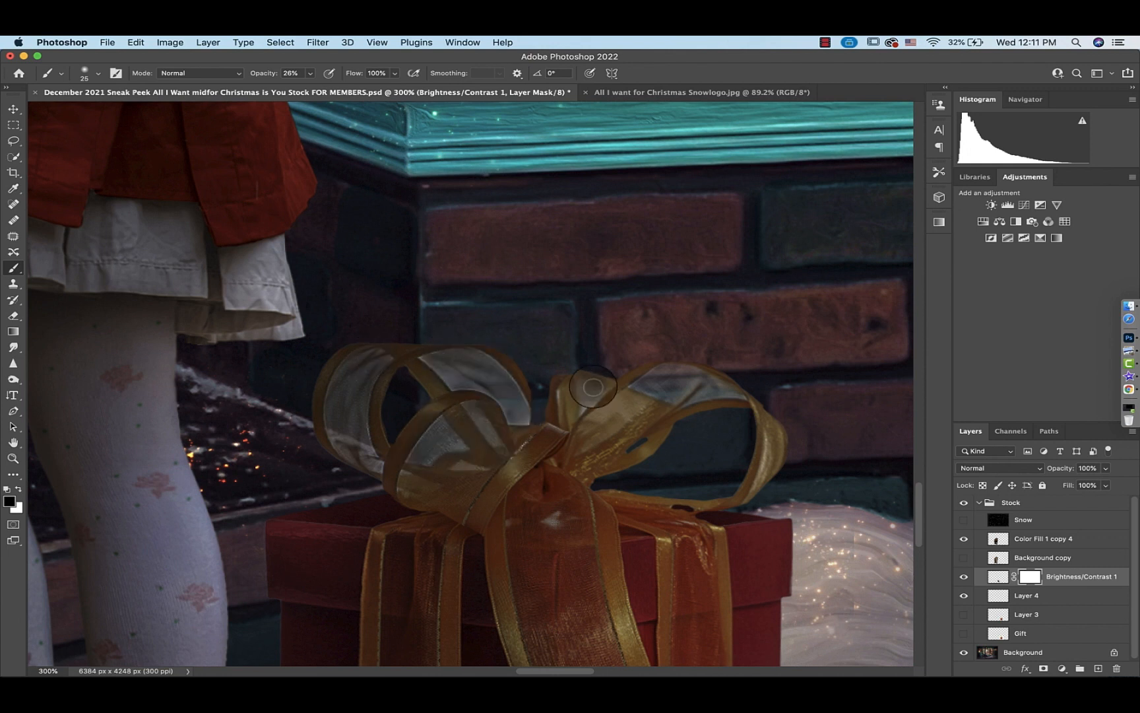
{"action": "key", "text": "bracketleft"}
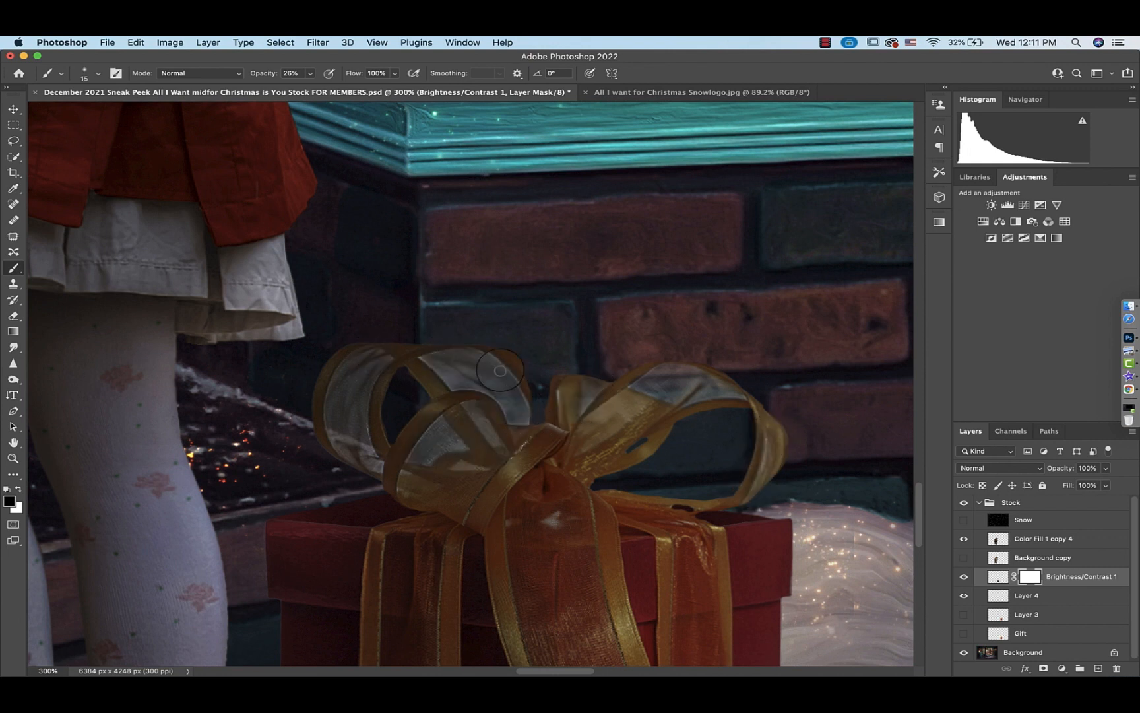
Add a Curves adjustment clipped above the gift and pull the curve down to input 144, output 102
{"action": "key", "text": "super+0"}
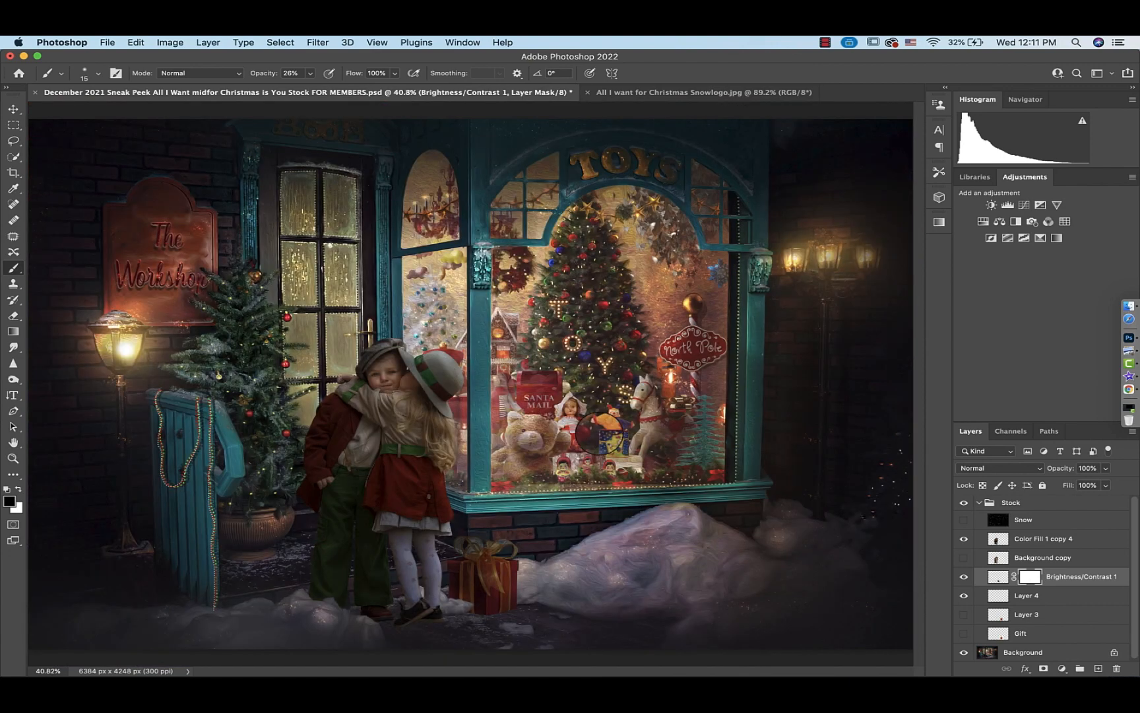
{"action": "left_click", "coordinate": [1028, 209]}
{"action": "left_click", "coordinate": [800, 550]}
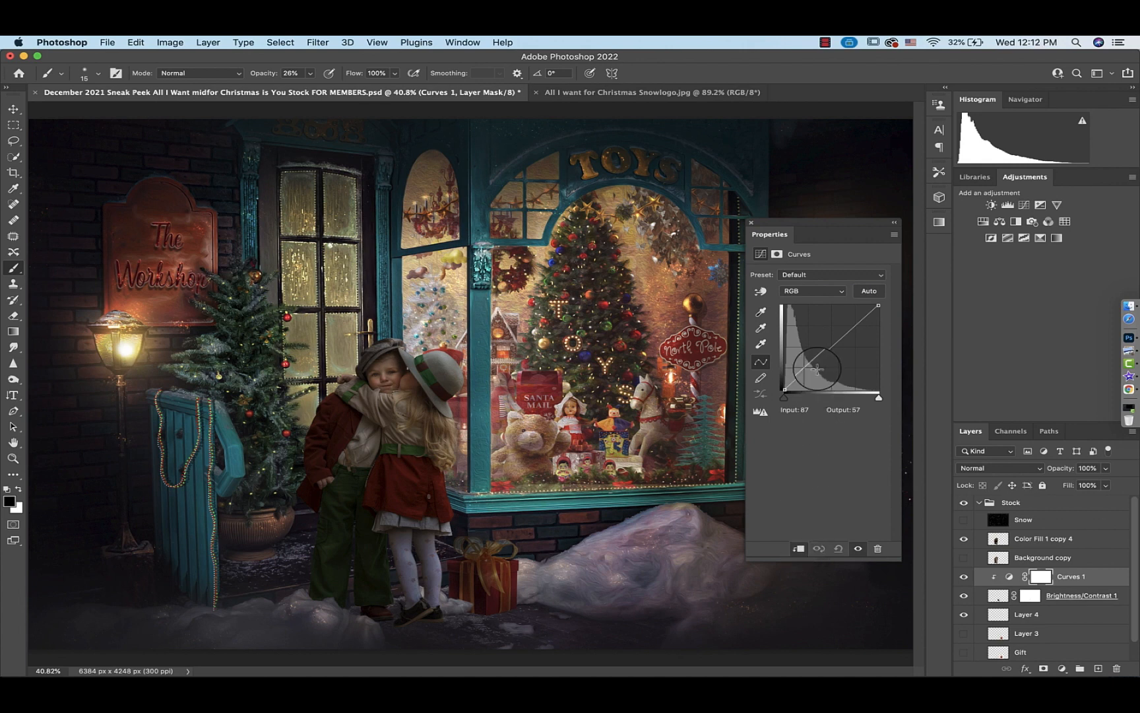
{"action": "left_click_drag", "start_coordinate": [834, 352], "coordinate": [837, 356]}
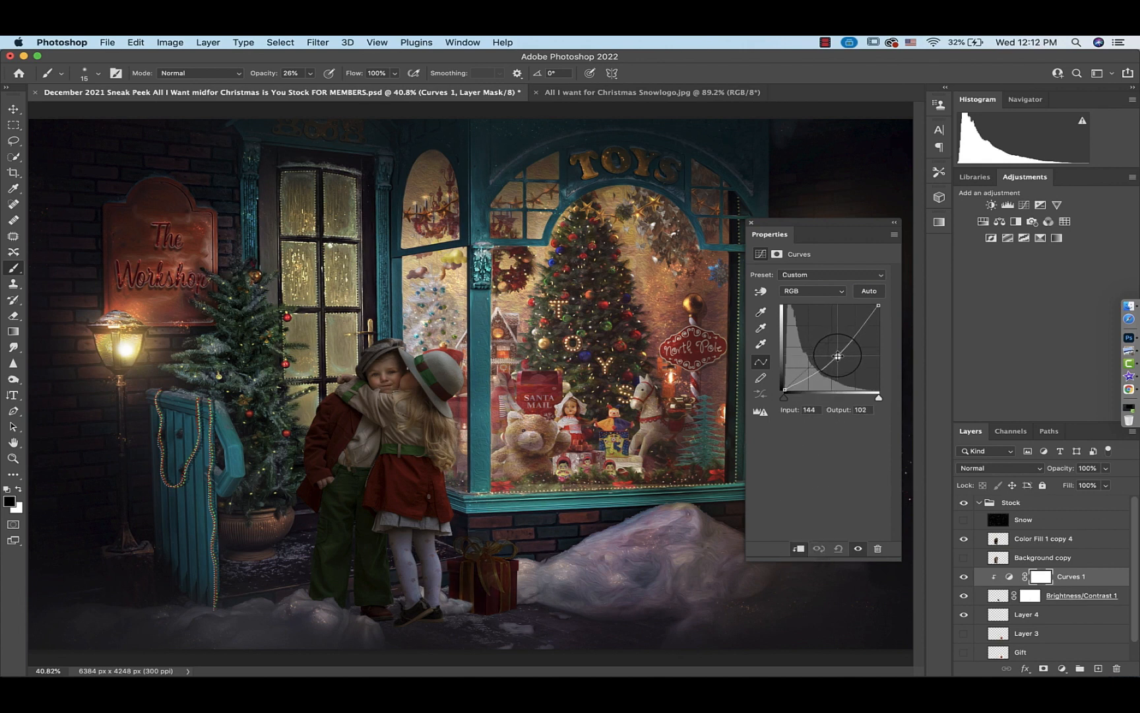
Select the Curves mask and paint at 100% opacity along the gift's right edge beside the snow
{"action": "left_click", "coordinate": [1037, 578]}
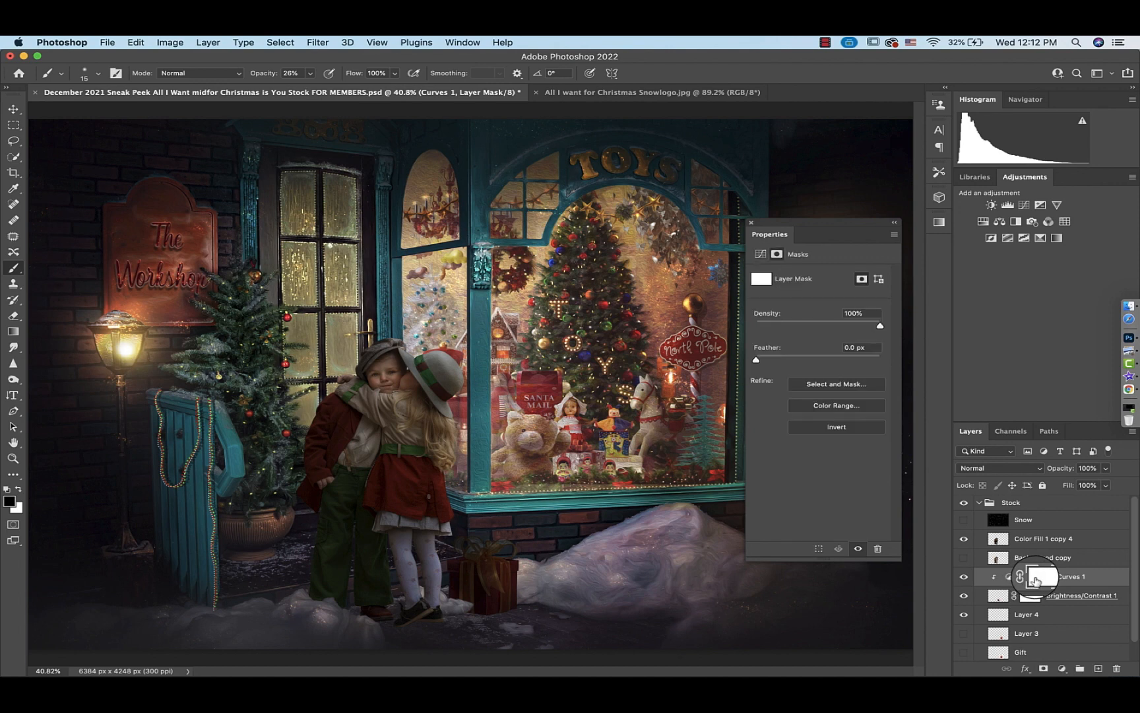
{"action": "left_click", "coordinate": [751, 223]}
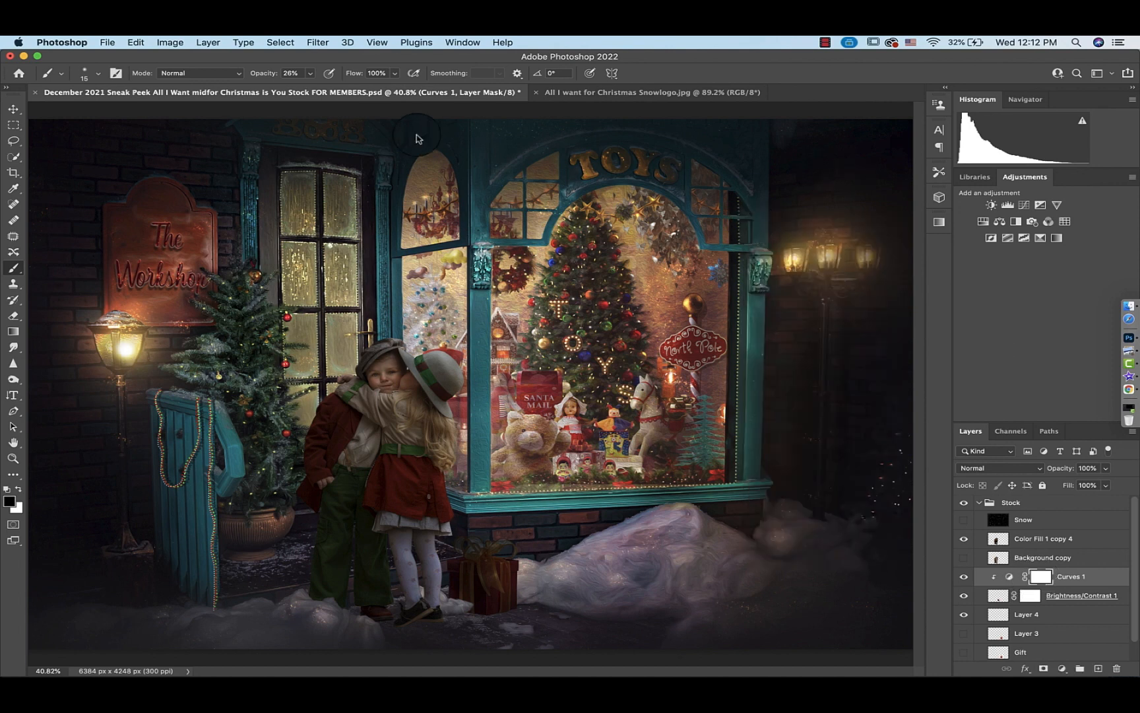
{"action": "left_click", "coordinate": [98, 73]}
{"action": "left_click", "coordinate": [99, 74]}
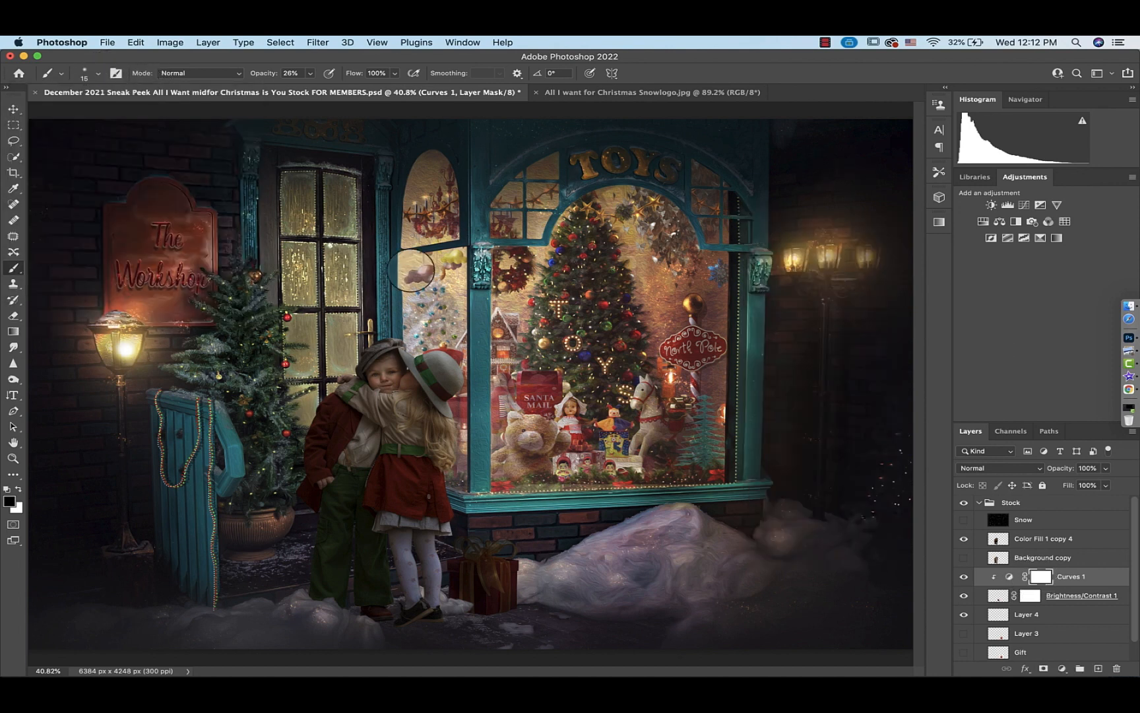
{"action": "key", "text": "super+equal"}
{"action": "key", "text": "super+equal"}
{"action": "scroll", "coordinate": [504, 585], "scroll_direction": "down", "scroll_amount": 10}
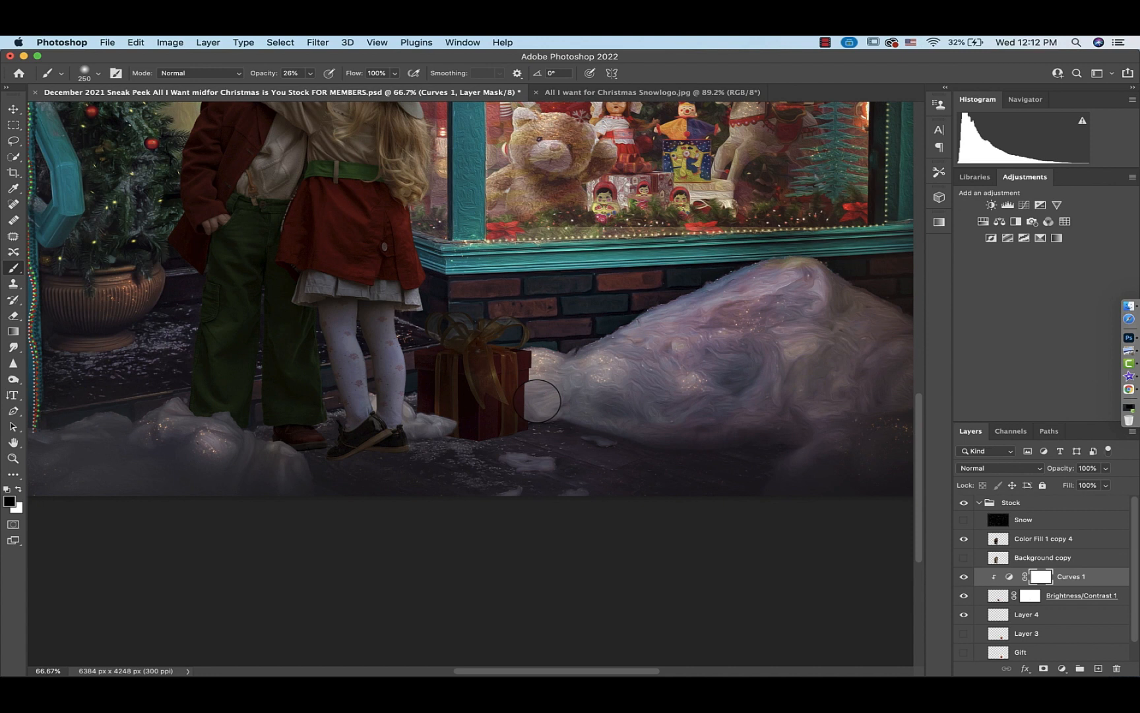
{"action": "left_click", "coordinate": [309, 74]}
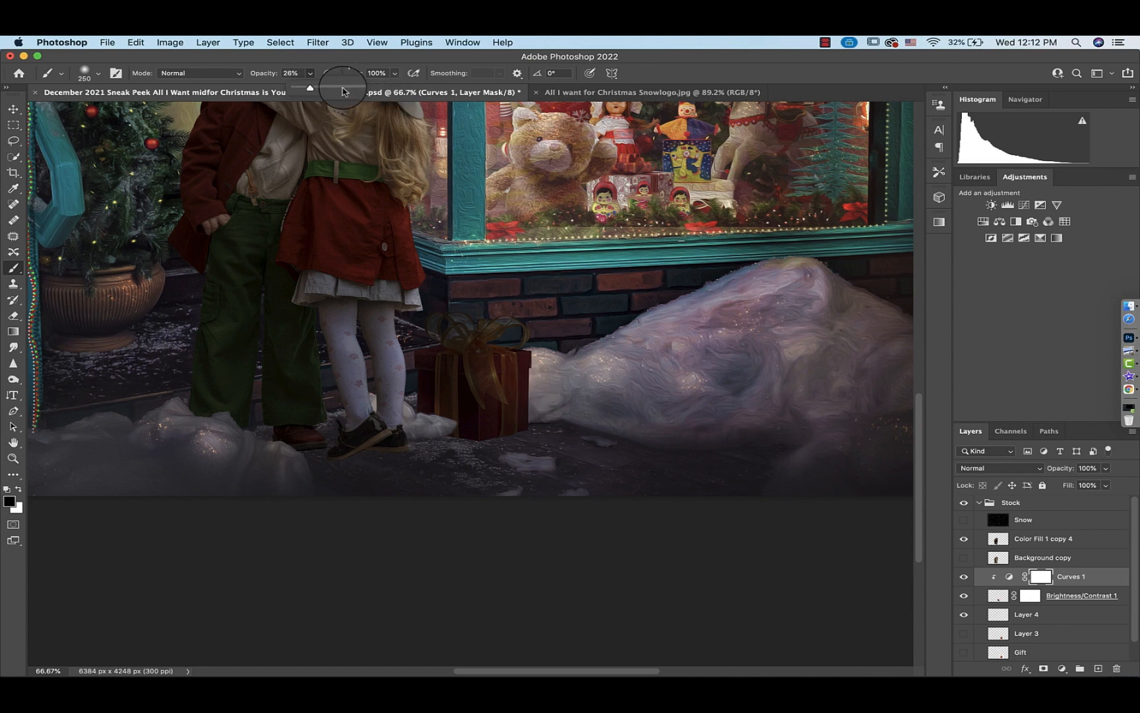
{"action": "left_click_drag", "start_coordinate": [310, 88], "coordinate": [396, 89]}
{"action": "left_click", "coordinate": [532, 360]}
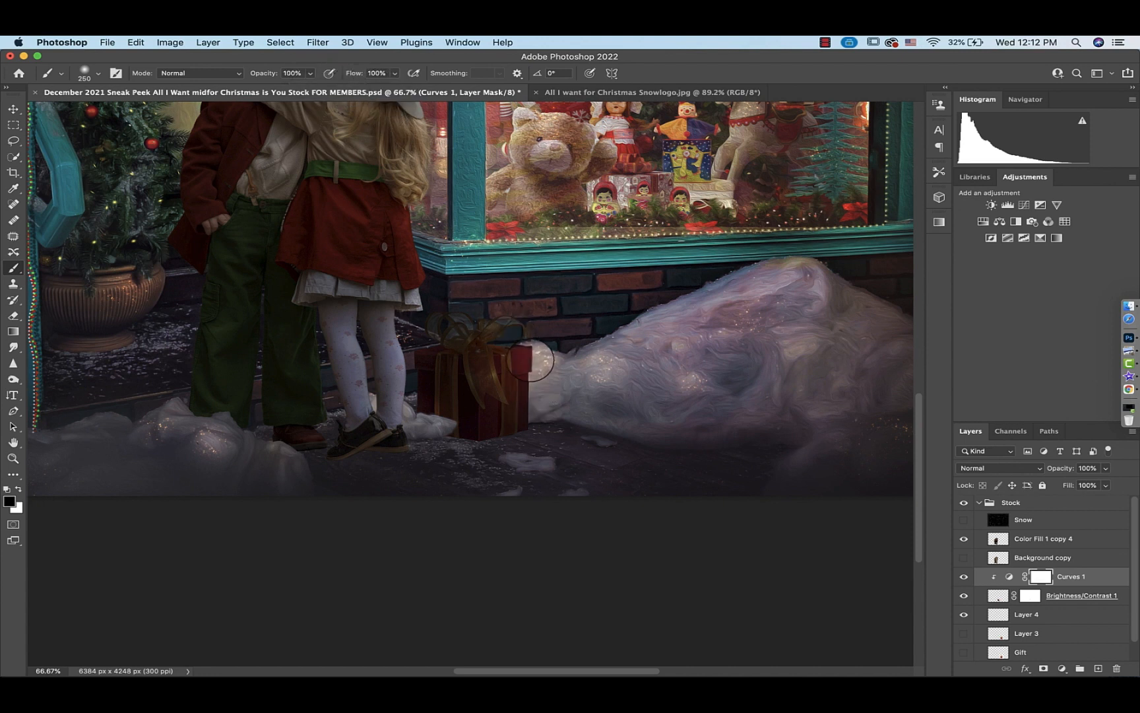
{"action": "left_click_drag", "start_coordinate": [531, 360], "coordinate": [527, 387]}
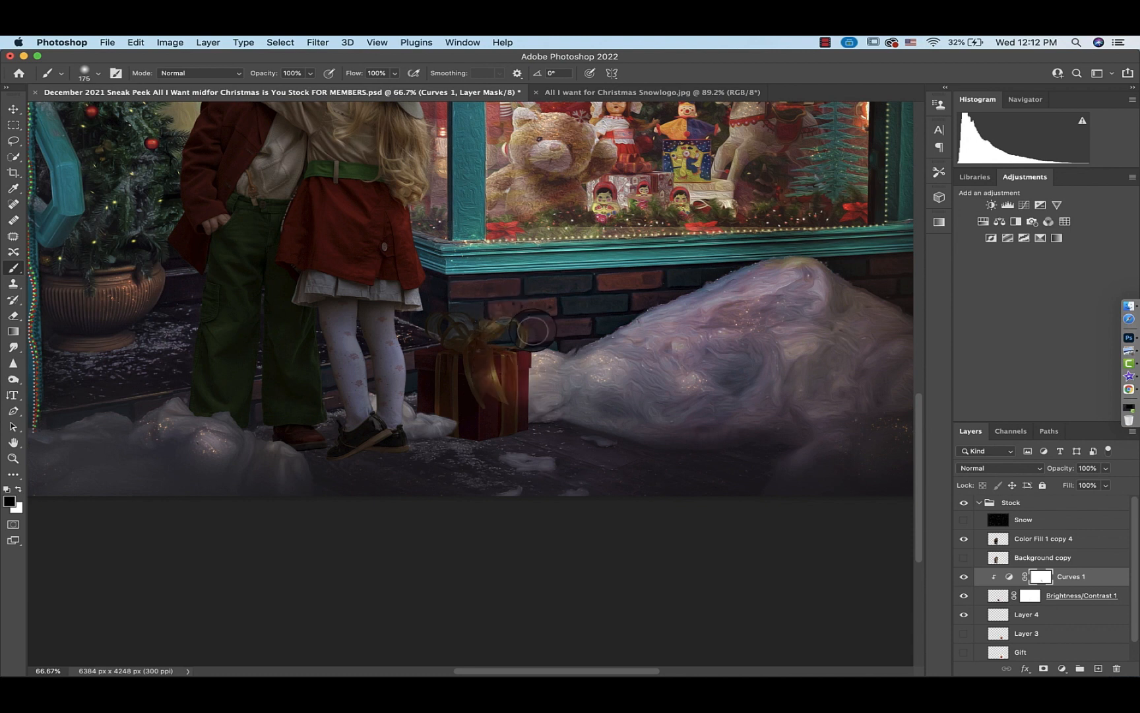
Paint on the Curves mask at 34% opacity over the gift's bow and front to soften the darkening
{"action": "left_click_drag", "start_coordinate": [315, 77], "coordinate": [311, 75]}
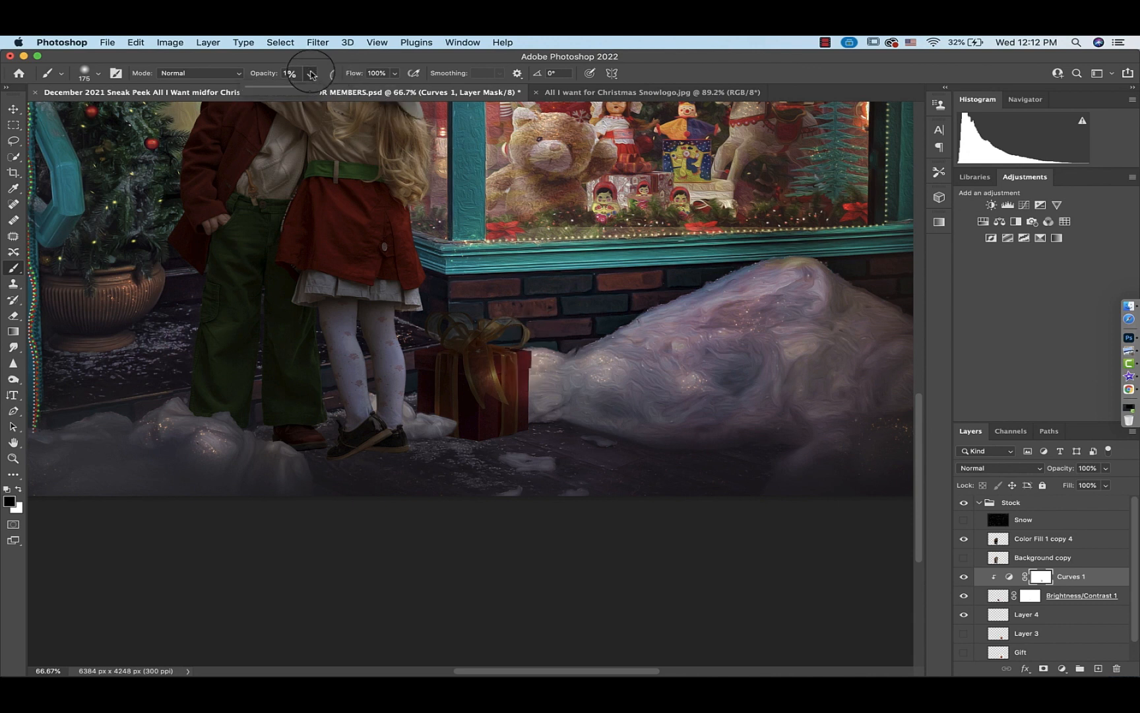
{"action": "left_click", "coordinate": [311, 75]}
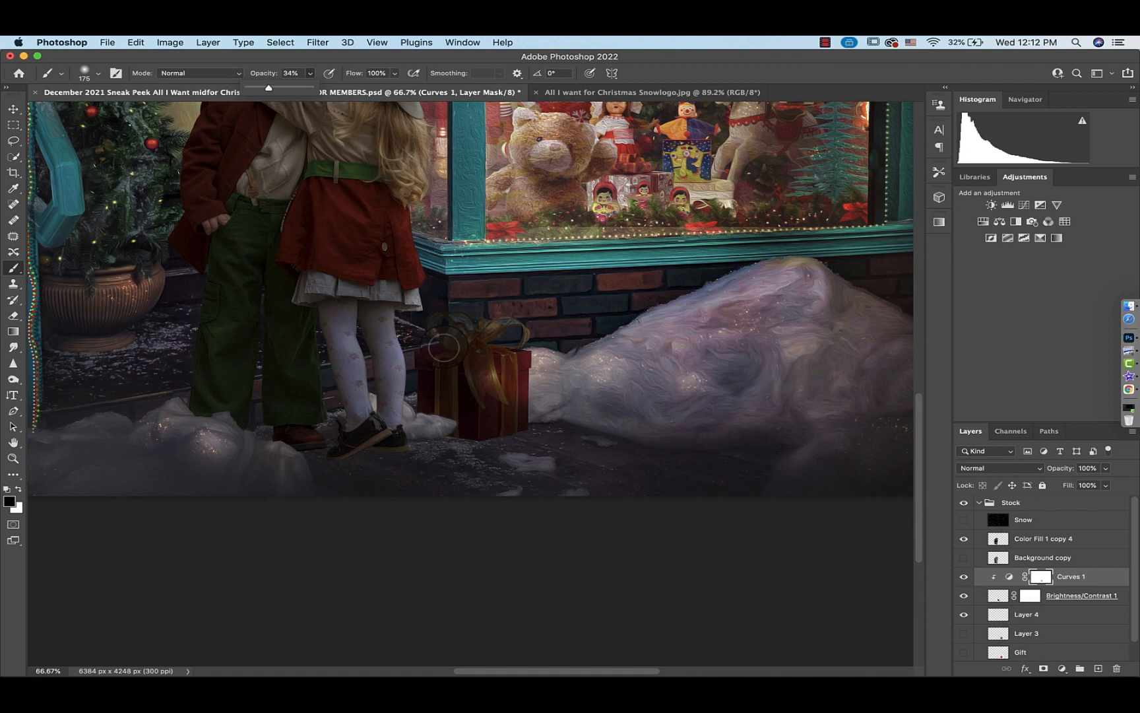
{"action": "mouse_move", "coordinate": [440, 409]}
{"action": "left_mouse_down"}
{"action": "mouse_move", "coordinate": [446, 396]}
{"action": "mouse_move", "coordinate": [420, 350]}
{"action": "mouse_move", "coordinate": [466, 337]}
{"action": "left_mouse_up"}
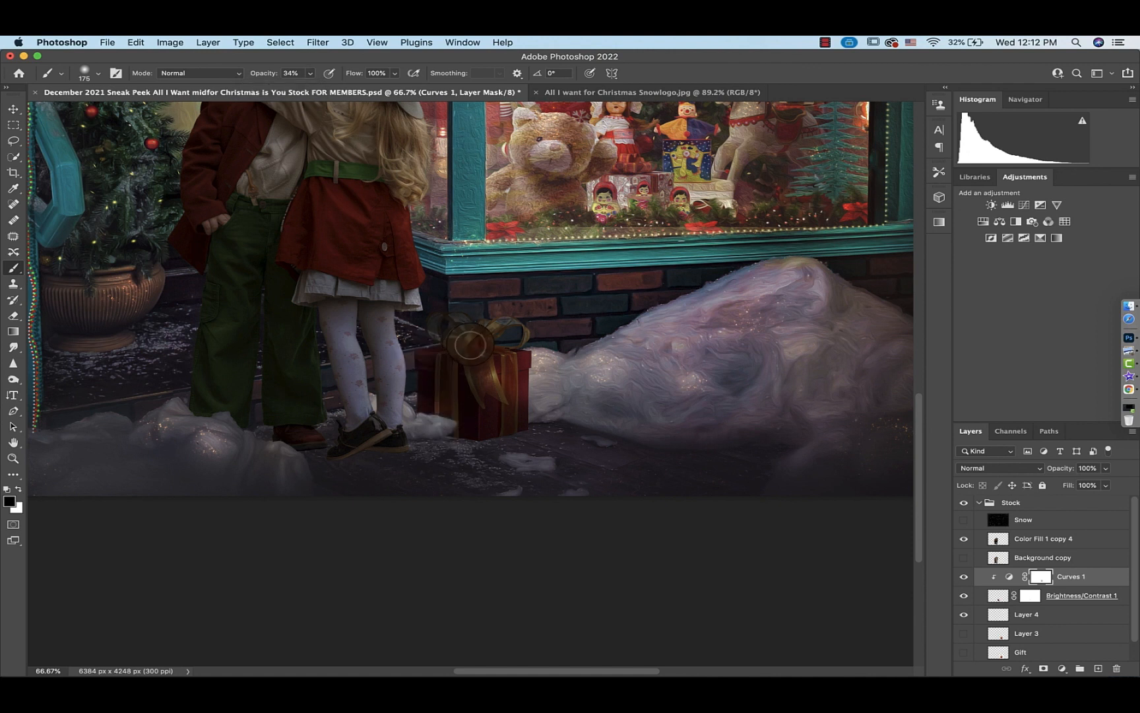
{"action": "mouse_move", "coordinate": [500, 349]}
{"action": "left_mouse_down"}
{"action": "mouse_move", "coordinate": [523, 342]}
{"action": "mouse_move", "coordinate": [520, 323]}
{"action": "mouse_move", "coordinate": [523, 398]}
{"action": "left_mouse_up"}
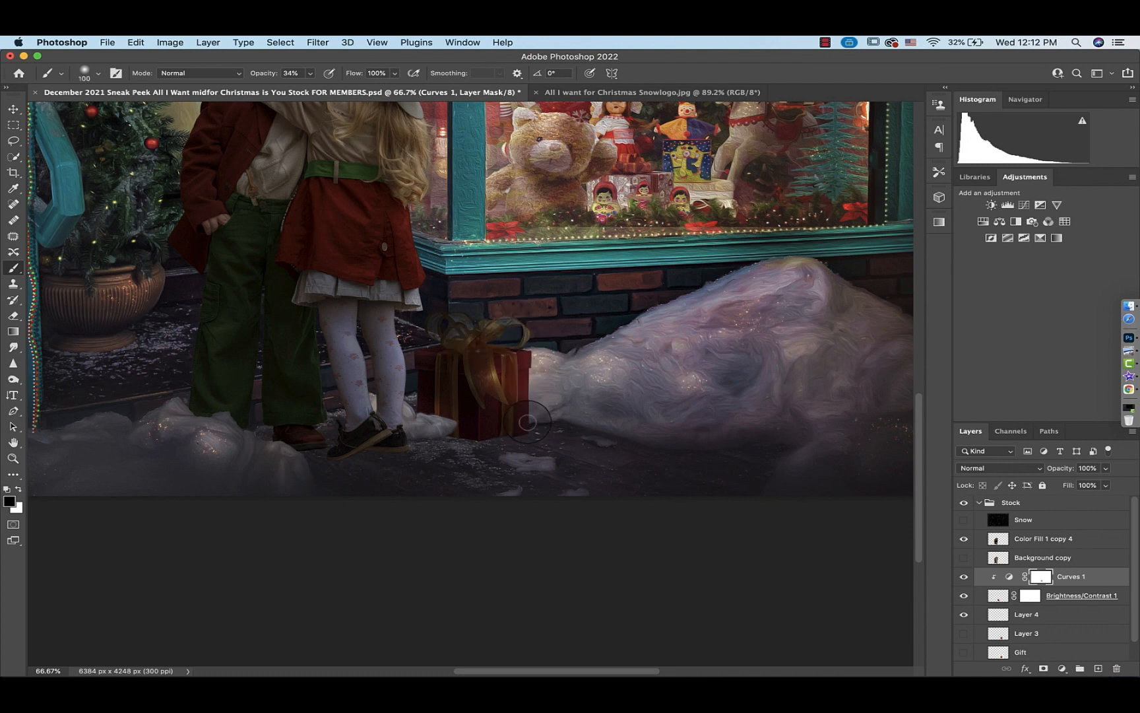
{"action": "key", "text": "bracketright"}
{"action": "key", "text": "bracketright"}
{"action": "mouse_move", "coordinate": [518, 371]}
{"action": "left_mouse_down"}
{"action": "mouse_move", "coordinate": [472, 342]}
{"action": "mouse_move", "coordinate": [476, 407]}
{"action": "left_mouse_up"}
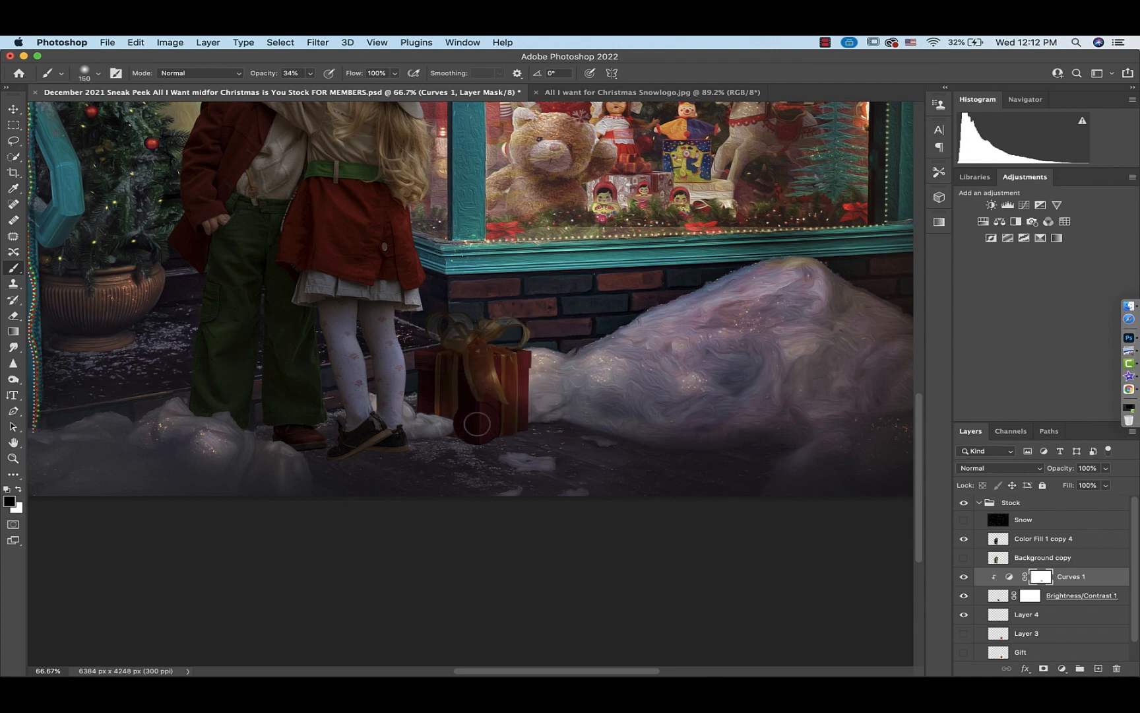
{"action": "key", "text": "super+0"}
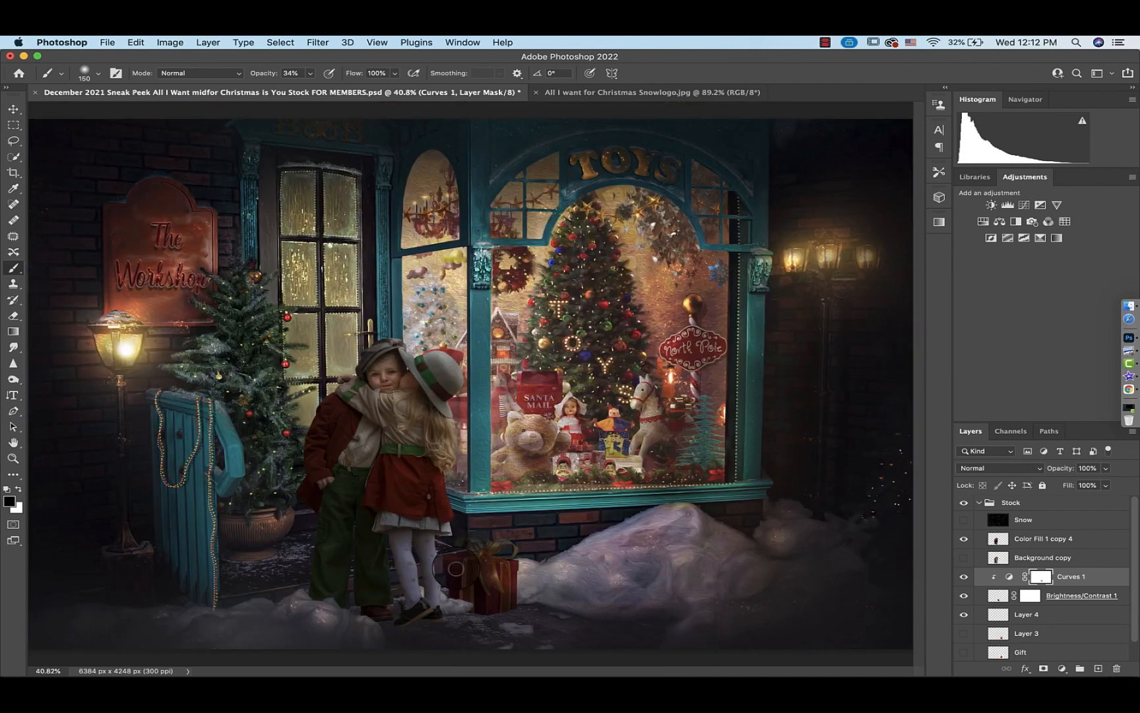
Add a Brightness/Contrast adjustment above the Background layer with brightness set to -73
{"action": "left_click", "coordinate": [966, 579]}
{"action": "left_click", "coordinate": [966, 578]}
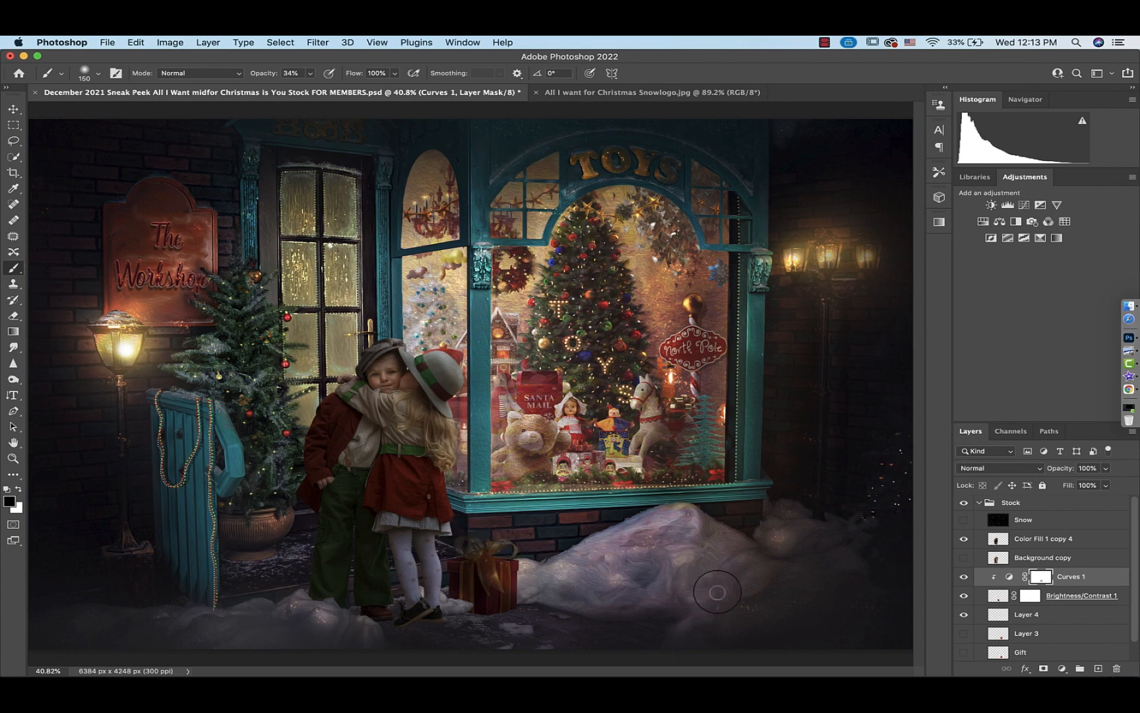
{"action": "scroll", "coordinate": [1003, 634], "scroll_direction": "down", "scroll_amount": 1}
{"action": "left_click", "coordinate": [989, 652]}
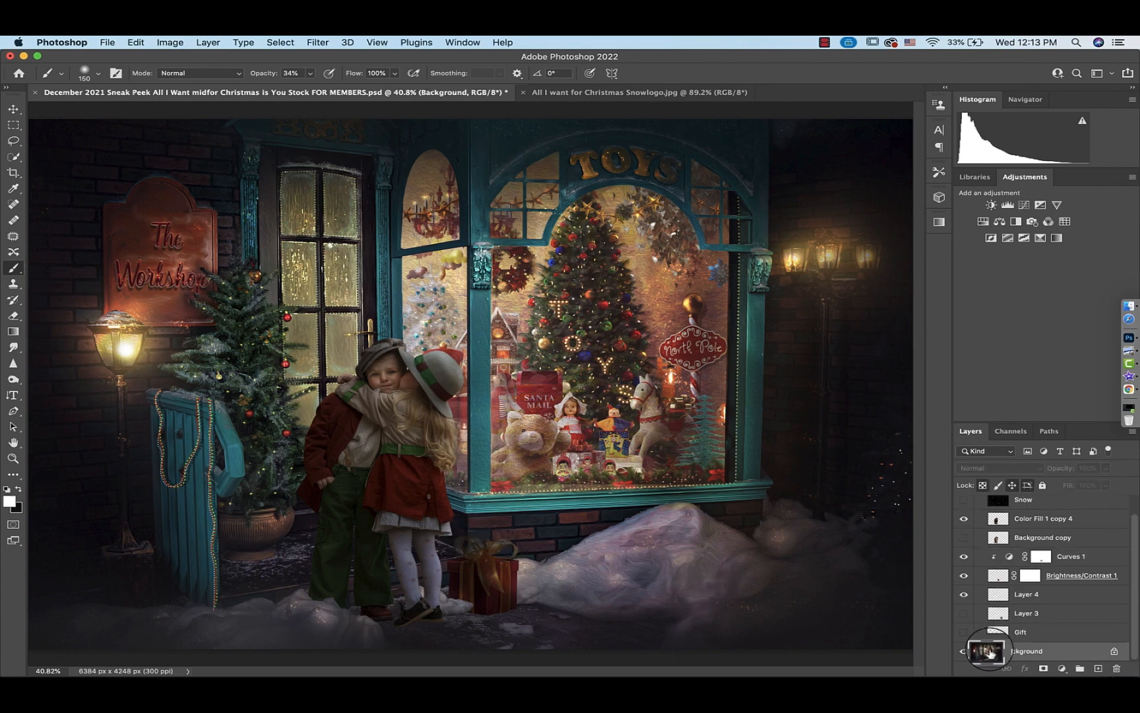
{"action": "left_click", "coordinate": [989, 205]}
{"action": "left_click_drag", "start_coordinate": [818, 305], "coordinate": [789, 309]}
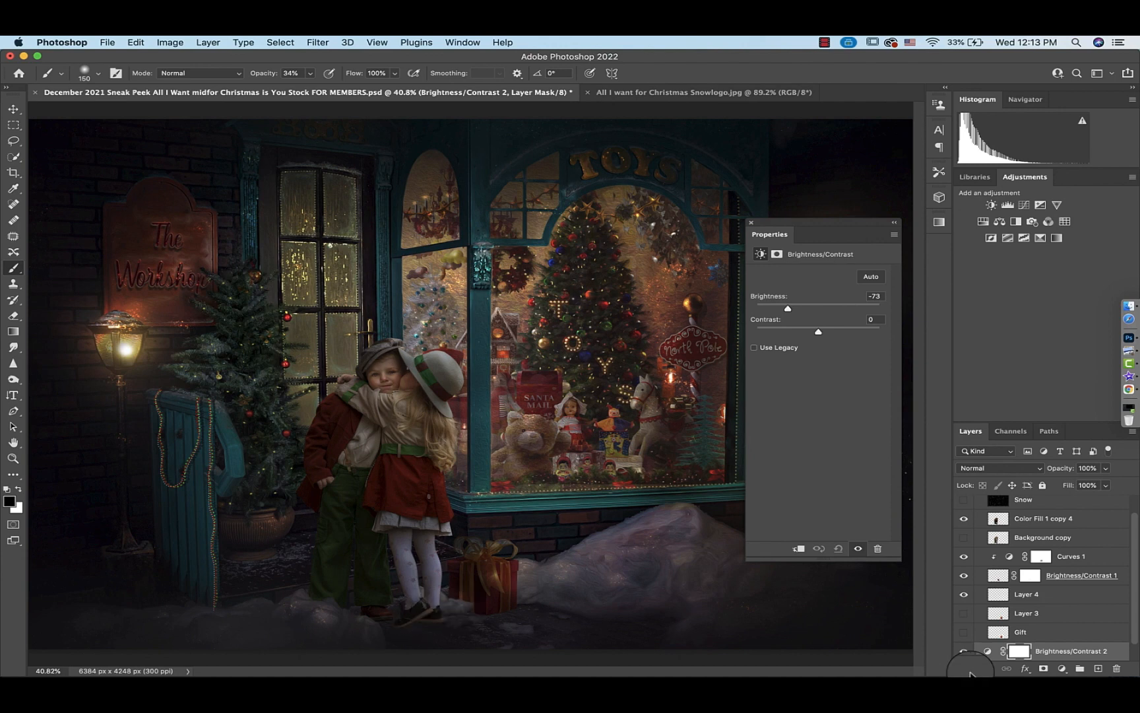
Invert the Brightness/Contrast 2 mask and paint with a large 100% opacity brush beneath the gift to add a shadow
{"action": "left_click", "coordinate": [1019, 651]}
{"action": "key", "text": "super+i"}
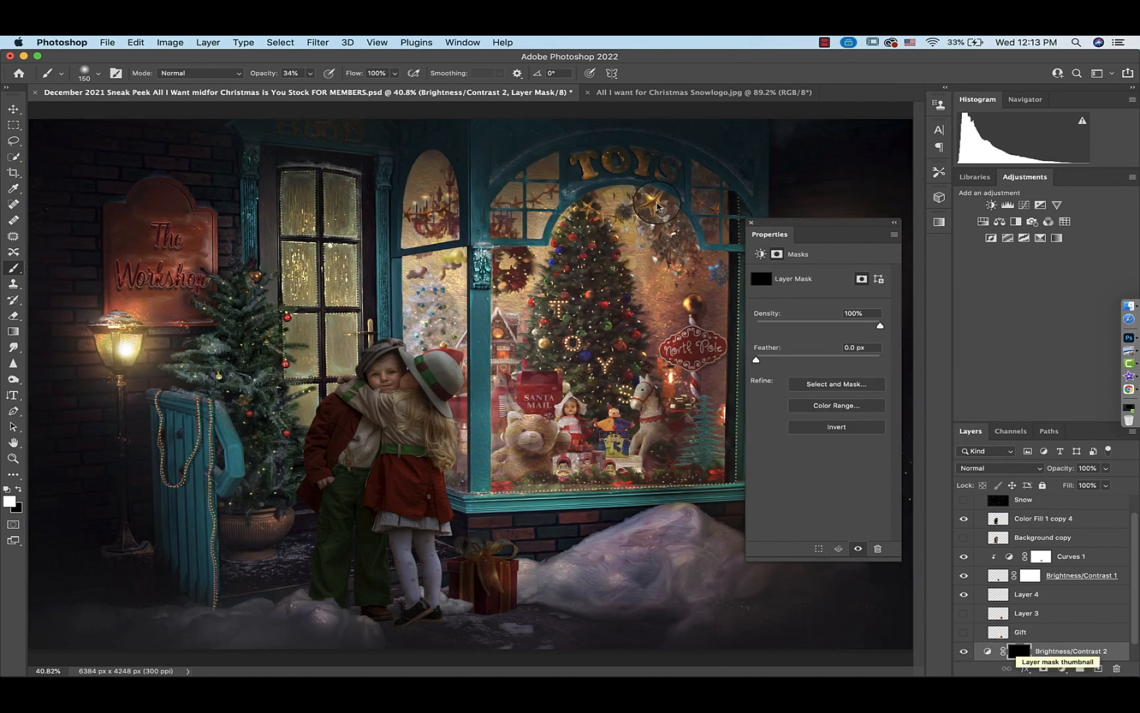
{"action": "left_click", "coordinate": [310, 73]}
{"action": "left_click_drag", "start_coordinate": [308, 87], "coordinate": [396, 94]}
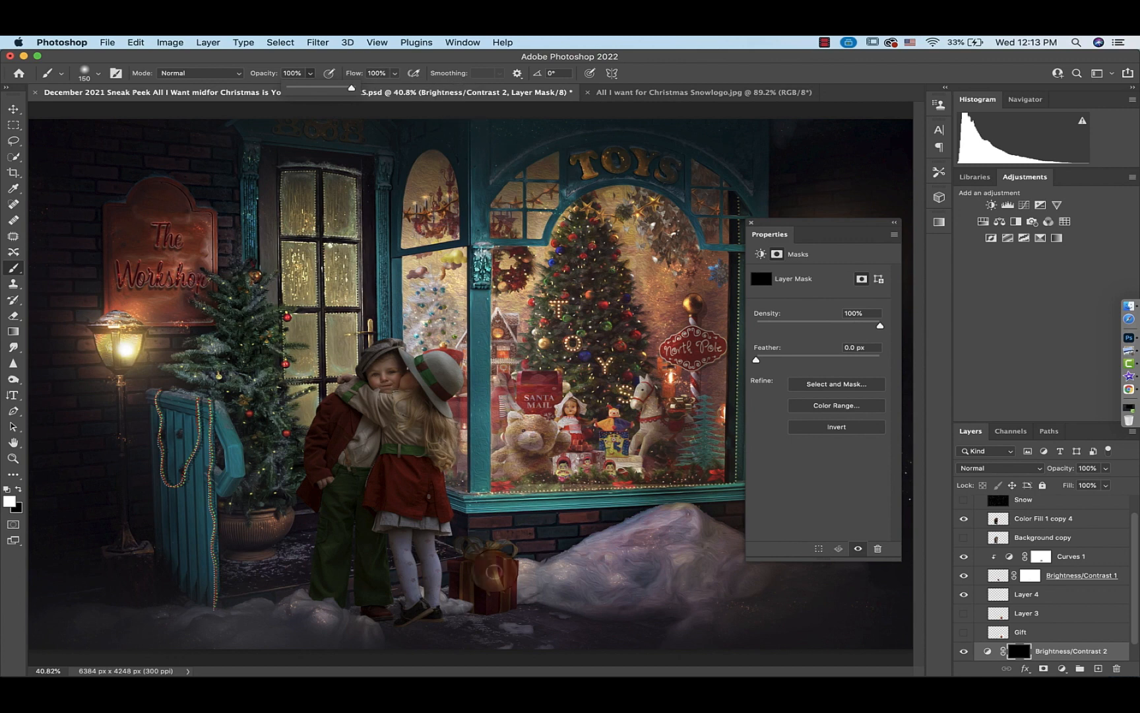
{"action": "key", "text": "bracketright"}
{"action": "key", "text": "bracketright"}
{"action": "key", "text": "bracketright"}
{"action": "key", "text": "bracketright"}
{"action": "key", "text": "bracketright"}
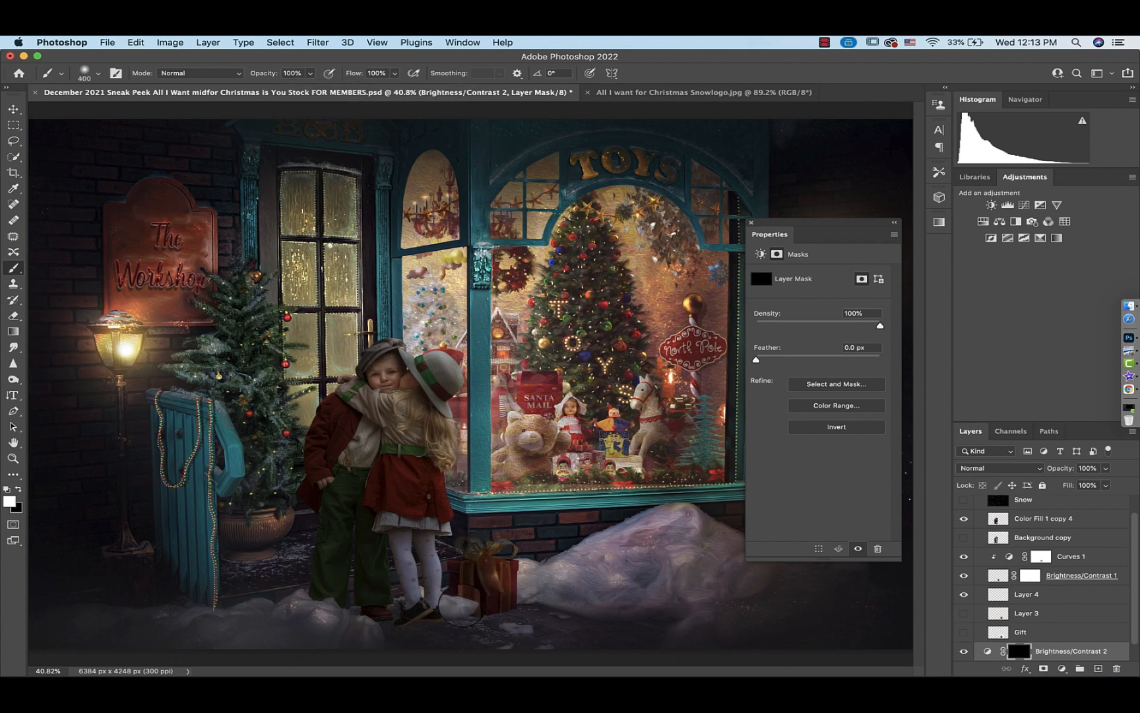
{"action": "left_click", "coordinate": [458, 607]}
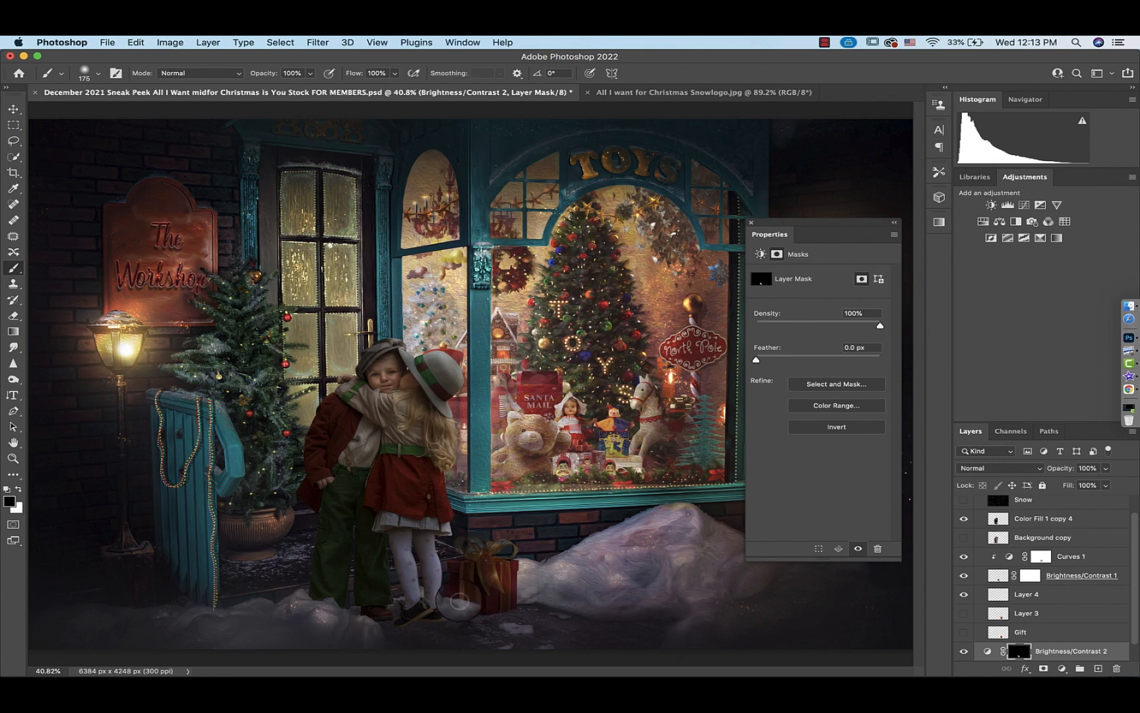
Paint on the Curves 1 mask at 37% opacity over the lower front of the gift box
{"action": "left_click", "coordinate": [310, 74]}
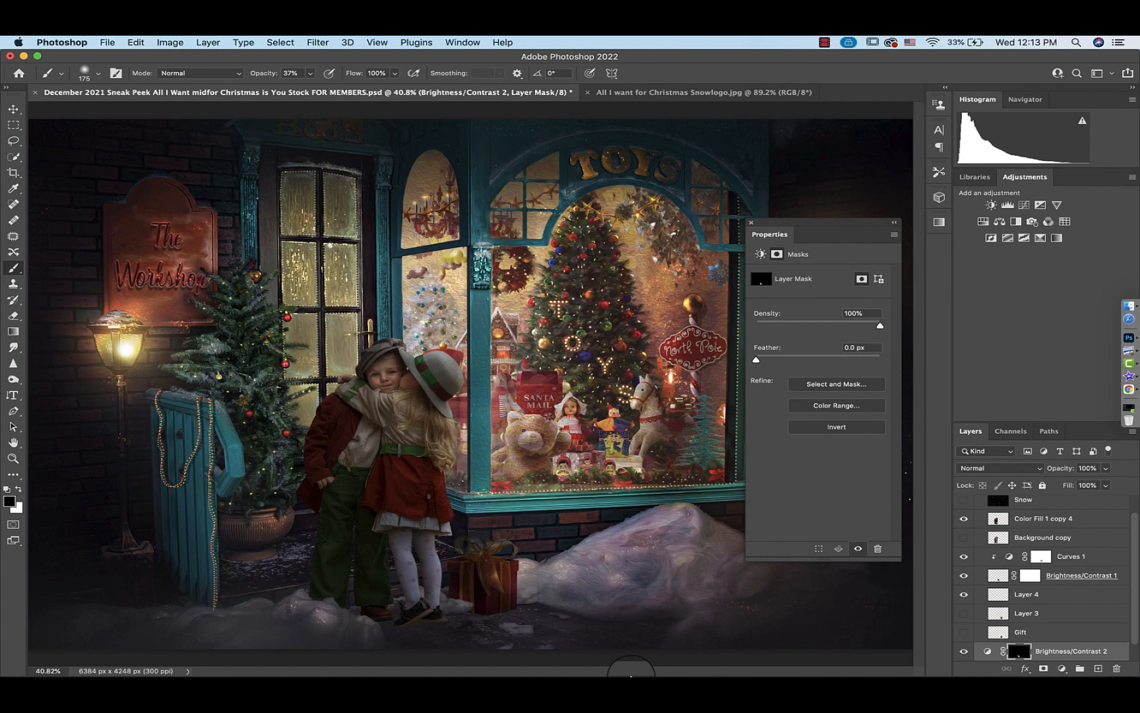
{"action": "key", "text": "x"}
{"action": "scroll", "coordinate": [1050, 559], "scroll_direction": "down", "scroll_amount": 2}
{"action": "scroll", "coordinate": [1049, 559], "scroll_direction": "up", "scroll_amount": 4}
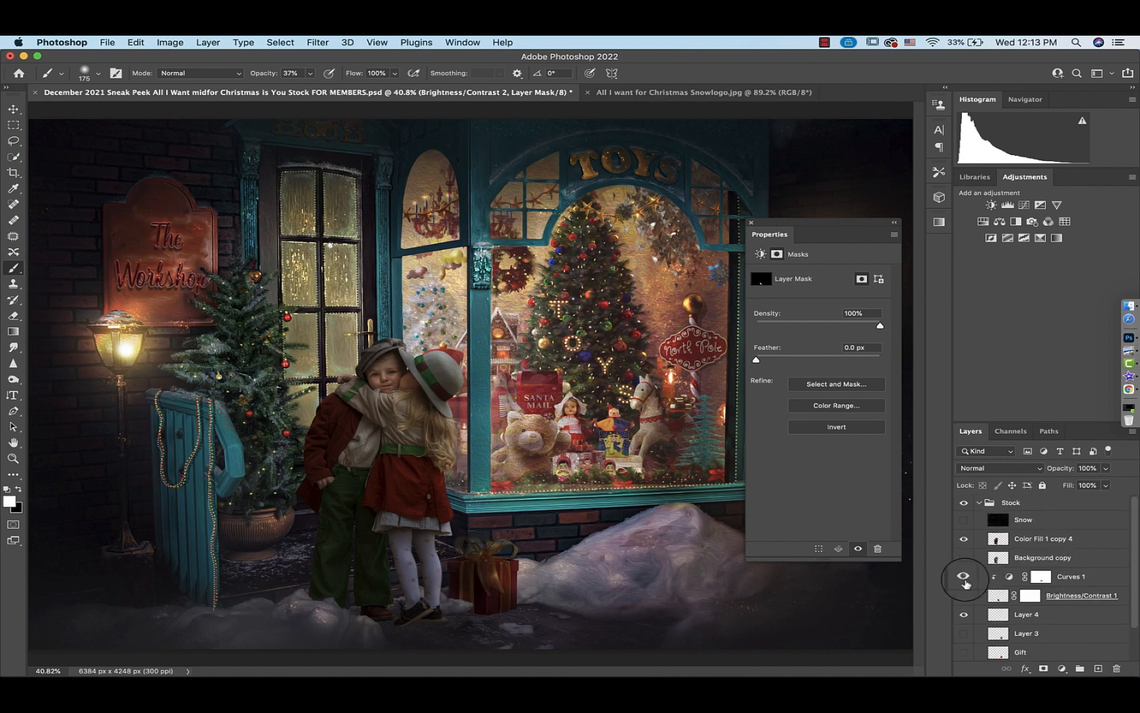
{"action": "left_click", "coordinate": [1041, 576]}
{"action": "left_click", "coordinate": [964, 577]}
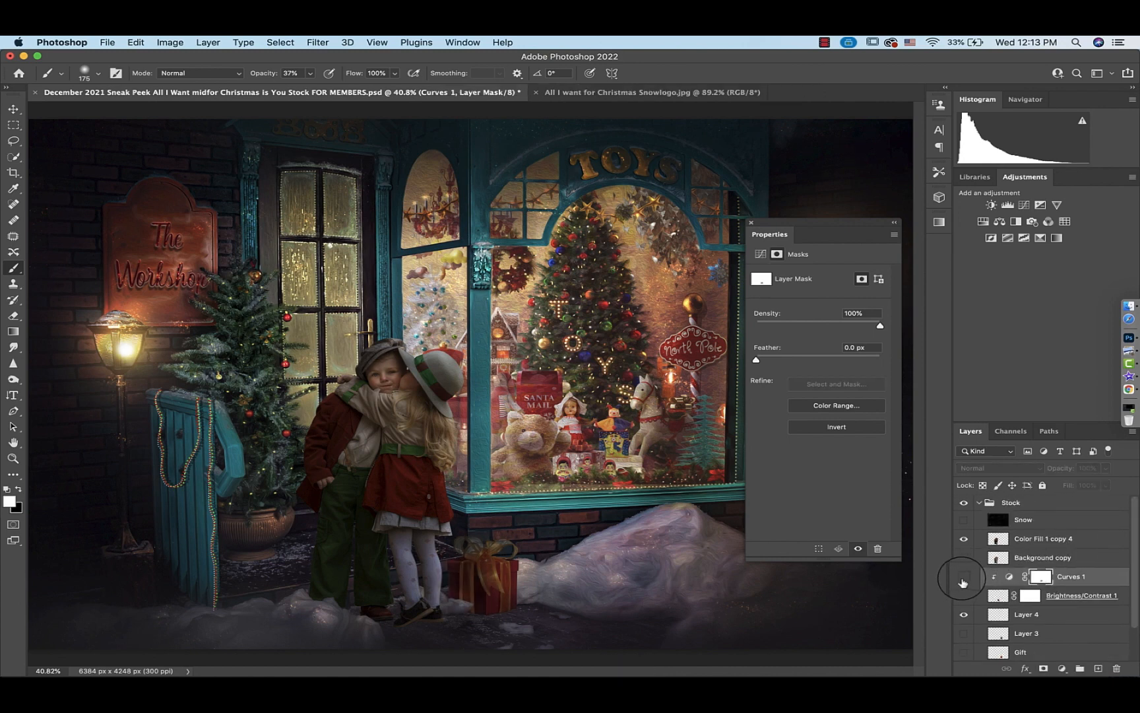
{"action": "left_click", "coordinate": [963, 580]}
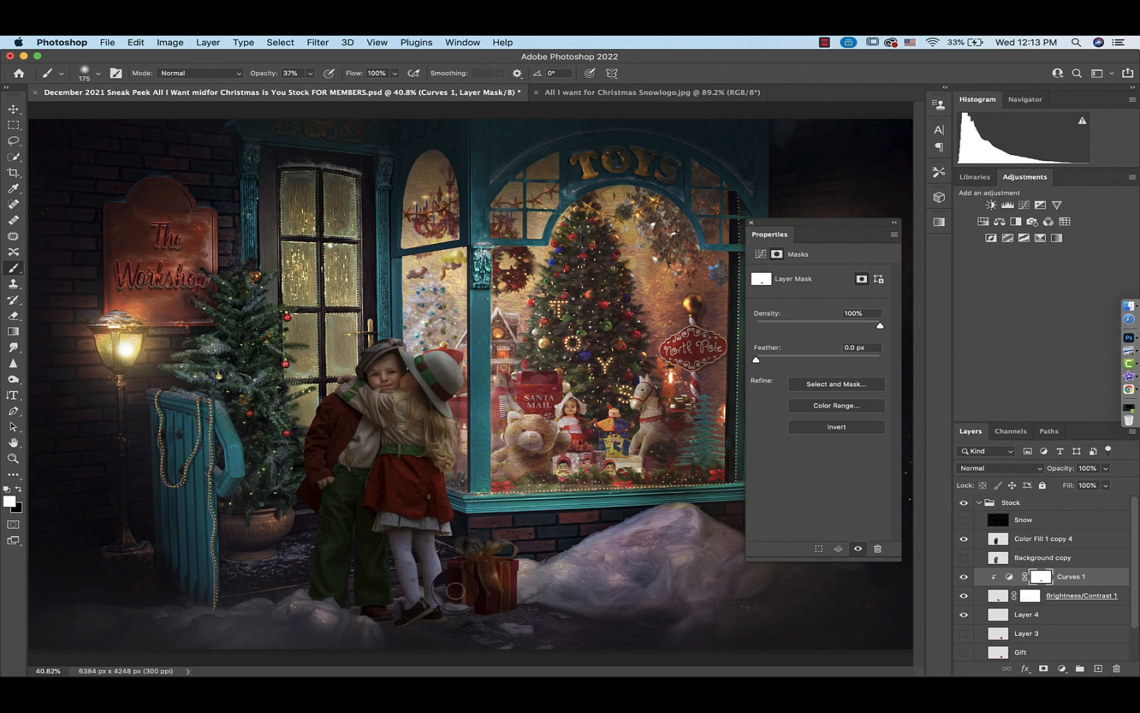
{"action": "left_click_drag", "start_coordinate": [456, 591], "coordinate": [473, 588]}
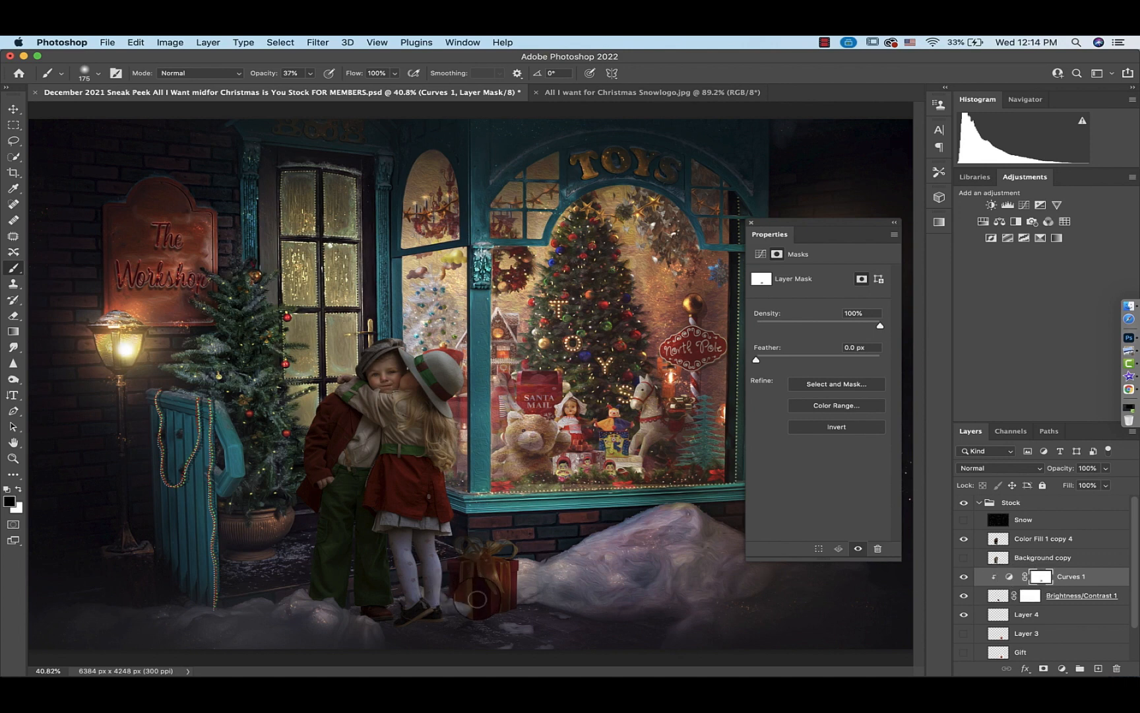
{"action": "left_click_drag", "start_coordinate": [478, 599], "coordinate": [478, 583]}
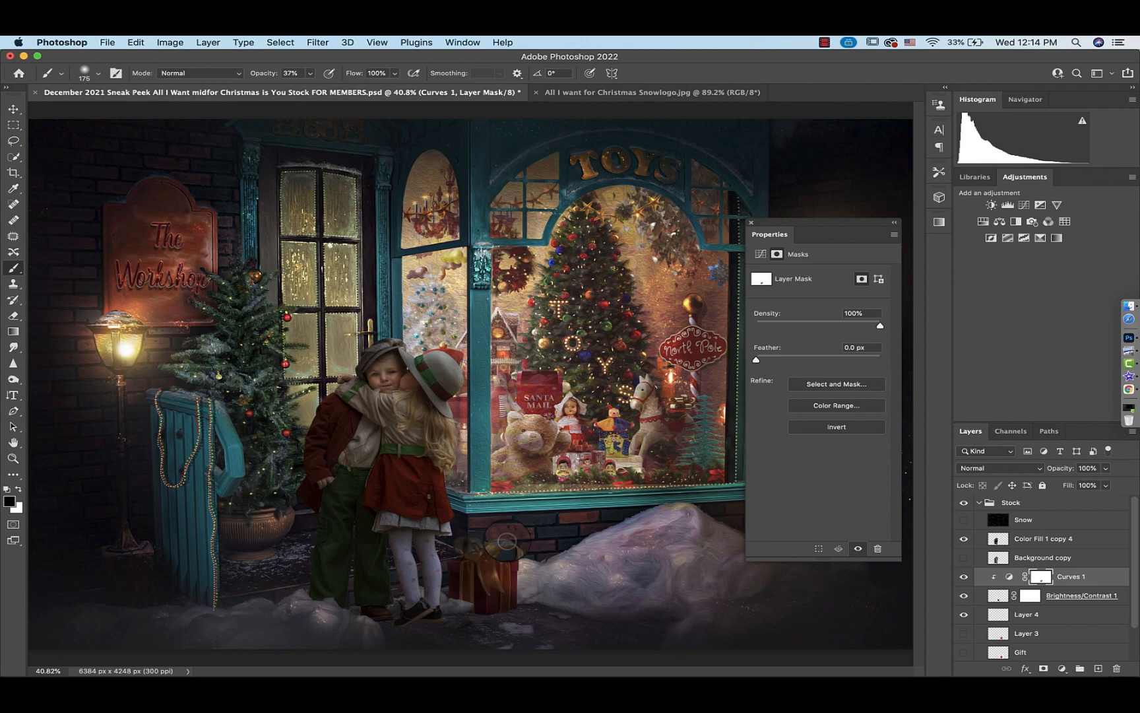
Add a Curves adjustment clipped to the Color Fill 1 copy 4 layer and nudge its midtone point slightly
{"action": "left_click", "coordinate": [751, 223]}
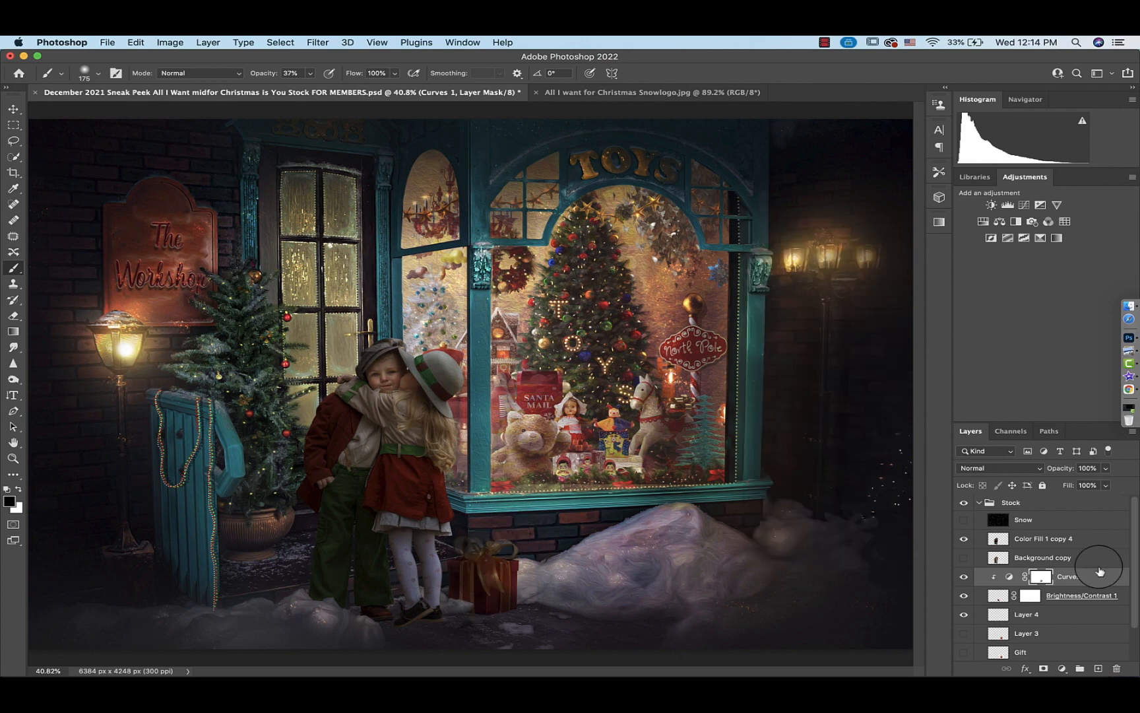
{"action": "left_click", "coordinate": [997, 538]}
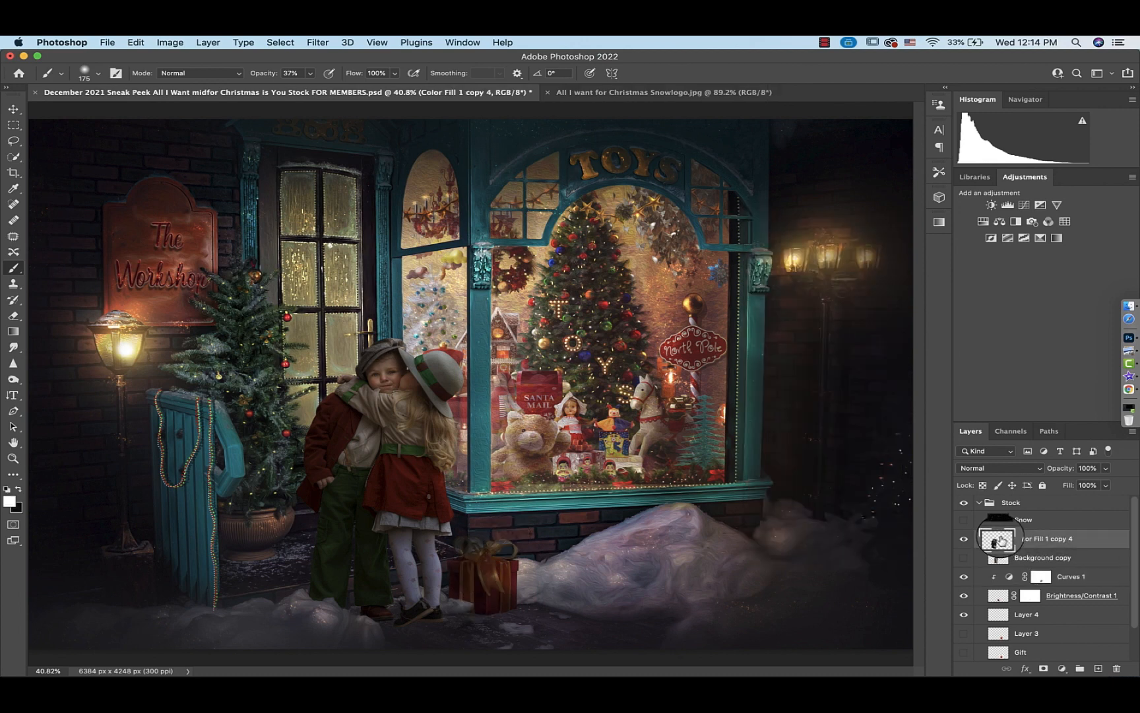
{"action": "left_click", "coordinate": [1025, 207]}
{"action": "left_click", "coordinate": [799, 548]}
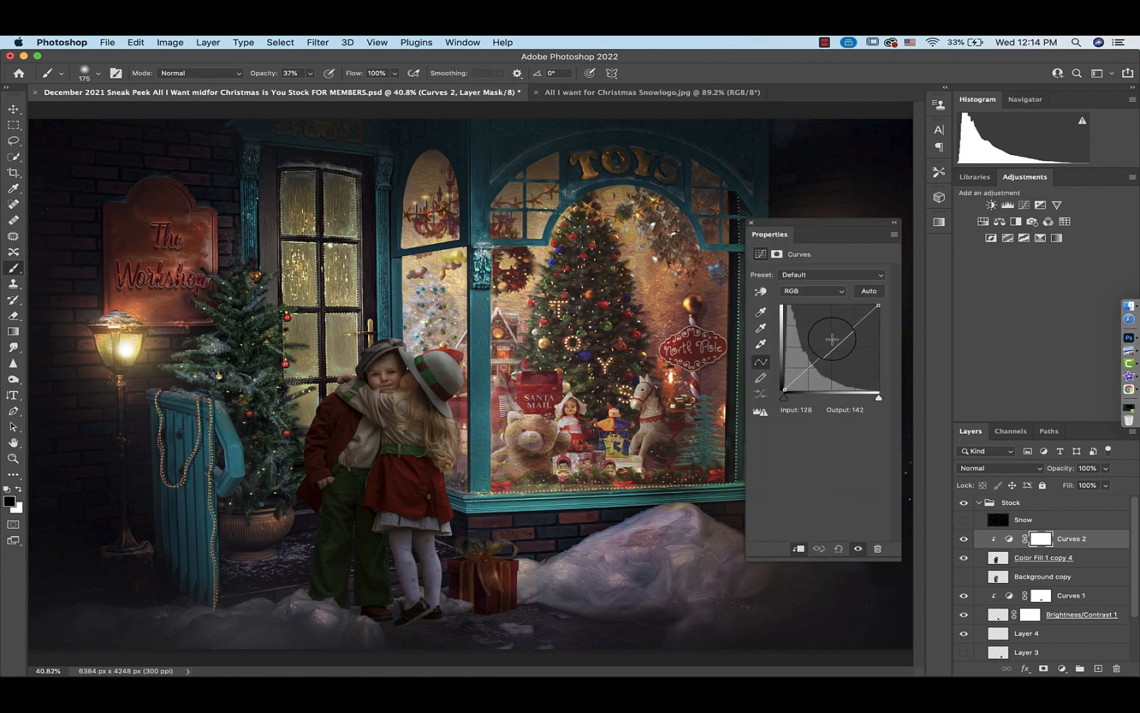
{"action": "left_click_drag", "start_coordinate": [835, 348], "coordinate": [839, 354]}
Invert the Curves 2 mask and paint white at 100% opacity over the boy's arm
{"action": "left_click", "coordinate": [1040, 539]}
{"action": "key", "text": "super+i"}
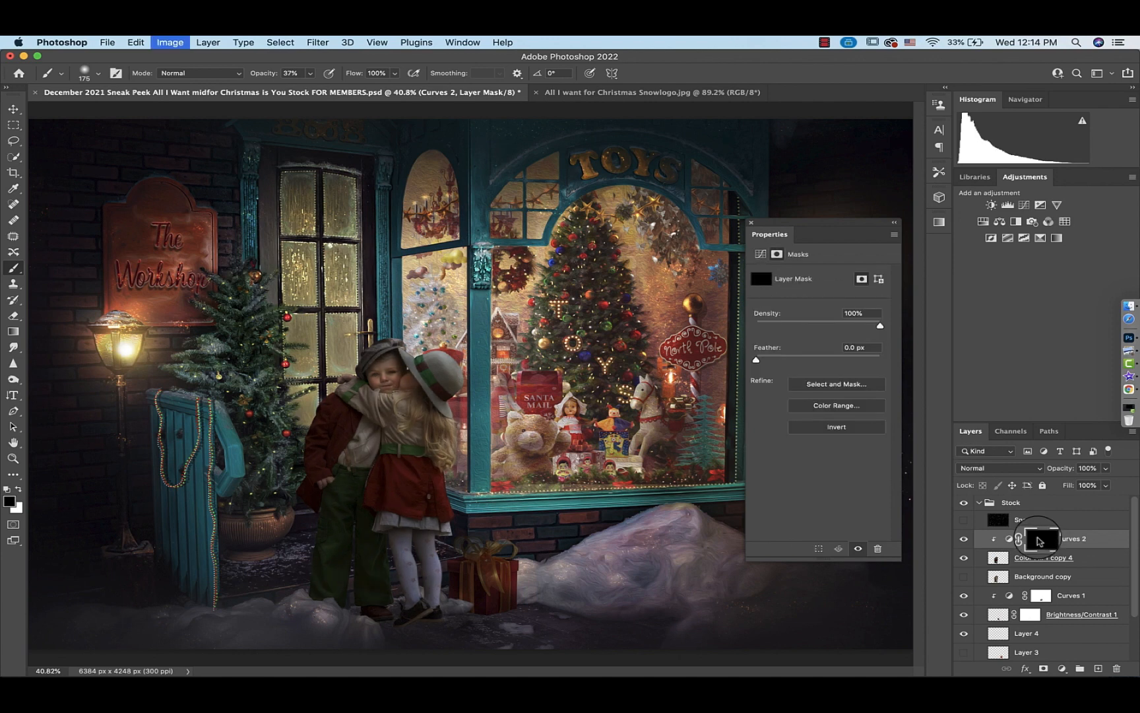
{"action": "key", "text": "x"}
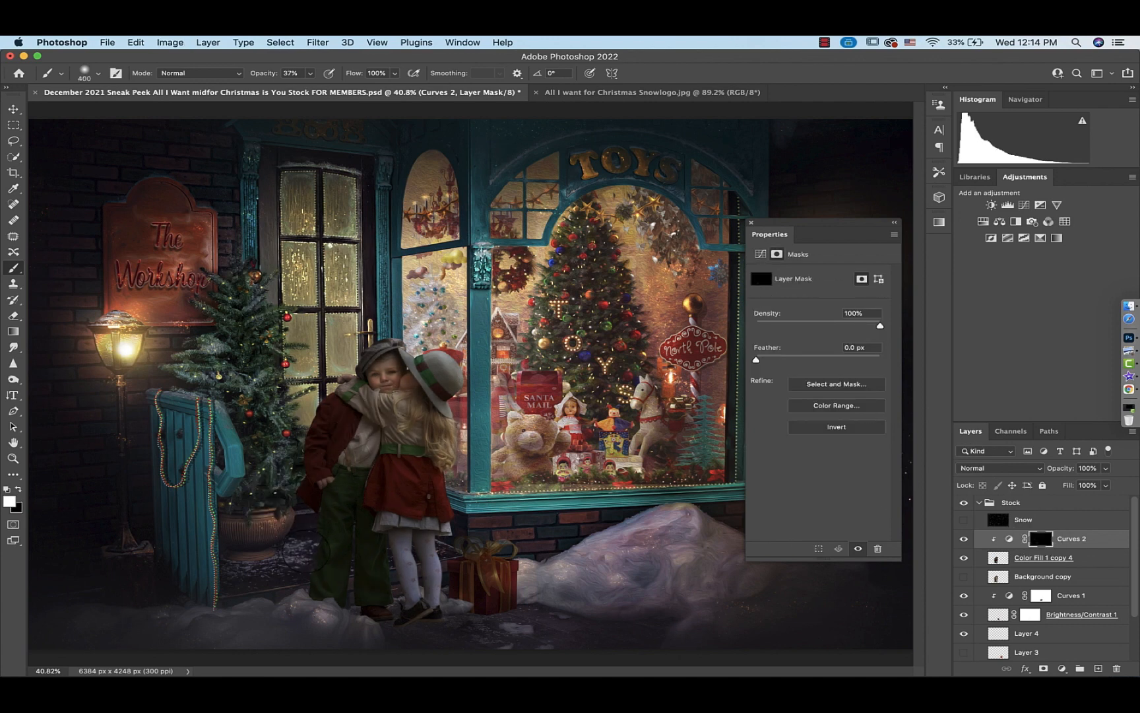
{"action": "left_click", "coordinate": [309, 74]}
{"action": "left_click_drag", "start_coordinate": [309, 88], "coordinate": [427, 101]}
{"action": "left_click_drag", "start_coordinate": [301, 435], "coordinate": [304, 405]}
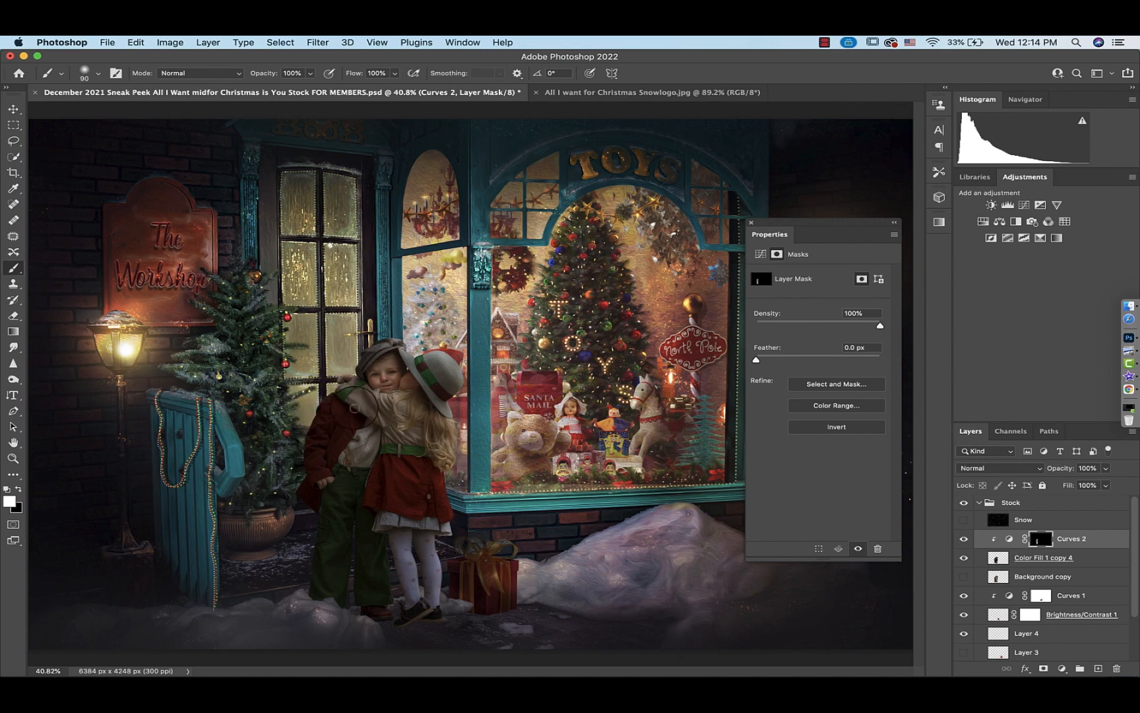
Paint on the Curves 2 mask at 62% opacity down the girl's coat and legs
{"action": "left_click", "coordinate": [310, 73]}
{"action": "left_click_drag", "start_coordinate": [315, 88], "coordinate": [286, 87]}
{"action": "left_click", "coordinate": [340, 402]}
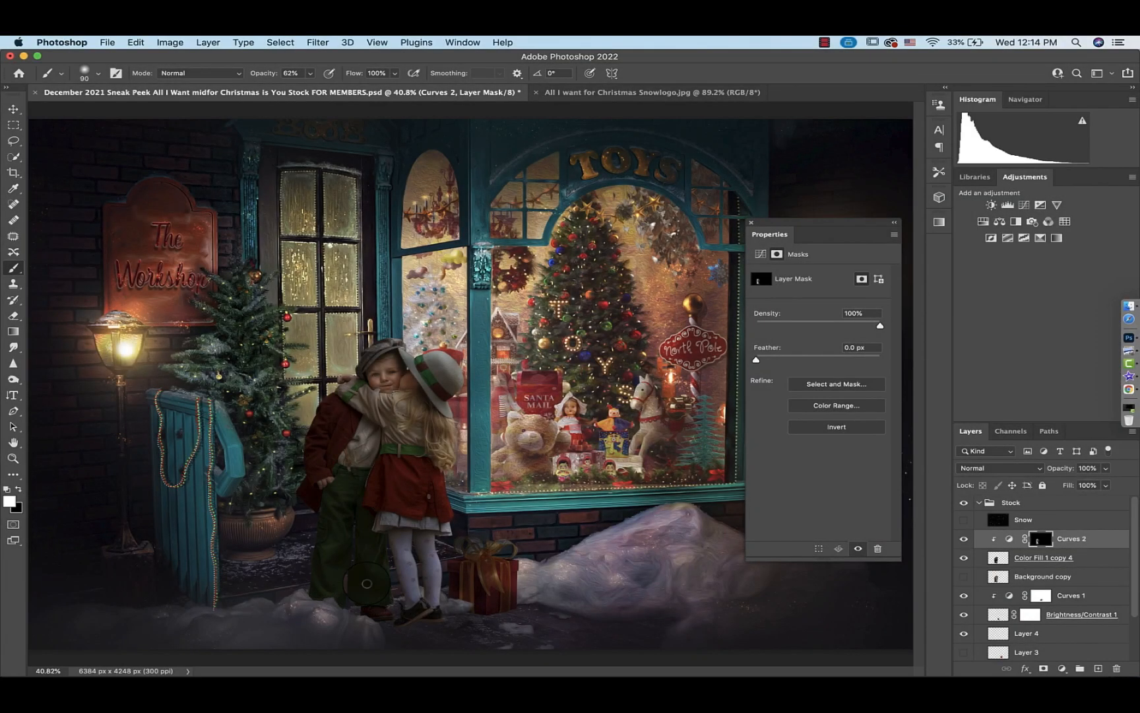
{"action": "mouse_move", "coordinate": [384, 468]}
{"action": "left_mouse_down"}
{"action": "mouse_move", "coordinate": [420, 505]}
{"action": "mouse_move", "coordinate": [417, 467]}
{"action": "mouse_move", "coordinate": [408, 466]}
{"action": "mouse_move", "coordinate": [425, 505]}
{"action": "mouse_move", "coordinate": [415, 508]}
{"action": "mouse_move", "coordinate": [423, 588]}
{"action": "left_mouse_up"}
Paint on the Curves 2 mask at 100% opacity over the girl's hair and the children's faces, varying the brush size
{"action": "left_click", "coordinate": [310, 74]}
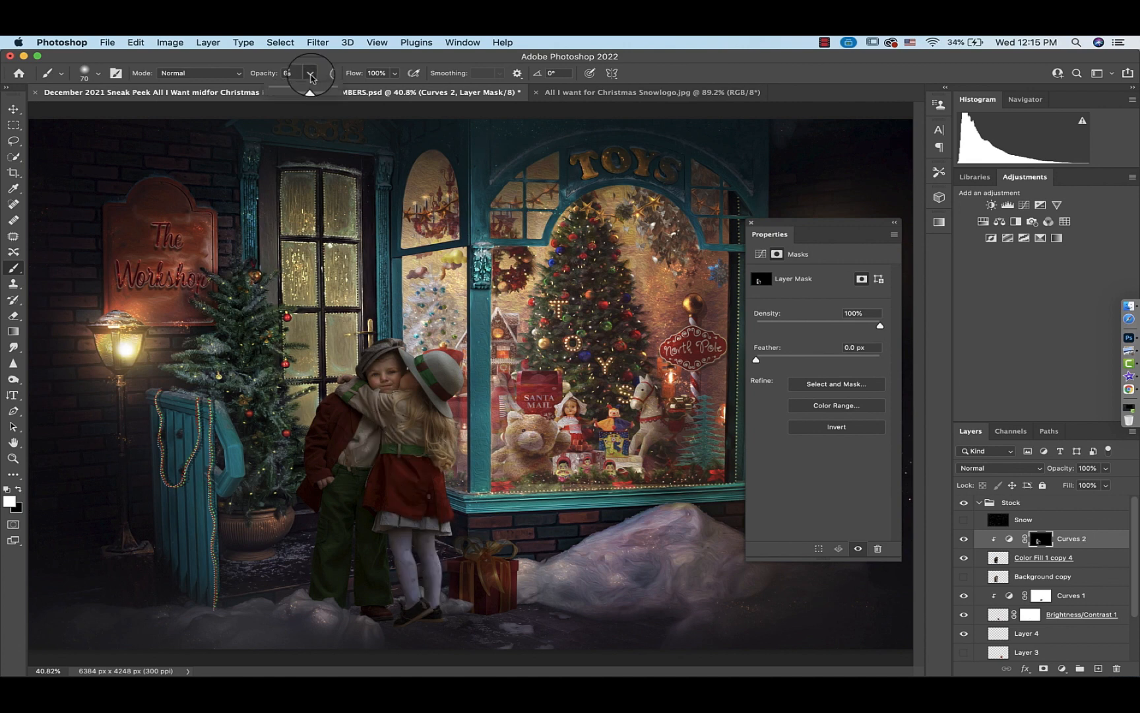
{"action": "left_click_drag", "start_coordinate": [313, 91], "coordinate": [381, 89]}
{"action": "left_click", "coordinate": [385, 424]}
{"action": "key", "text": "bracketleft"}
{"action": "key", "text": "bracketleft"}
{"action": "left_click_drag", "start_coordinate": [384, 400], "coordinate": [346, 399]}
{"action": "mouse_move", "coordinate": [457, 435]}
{"action": "left_mouse_down"}
{"action": "mouse_move", "coordinate": [429, 425]}
{"action": "mouse_move", "coordinate": [433, 481]}
{"action": "left_mouse_up"}
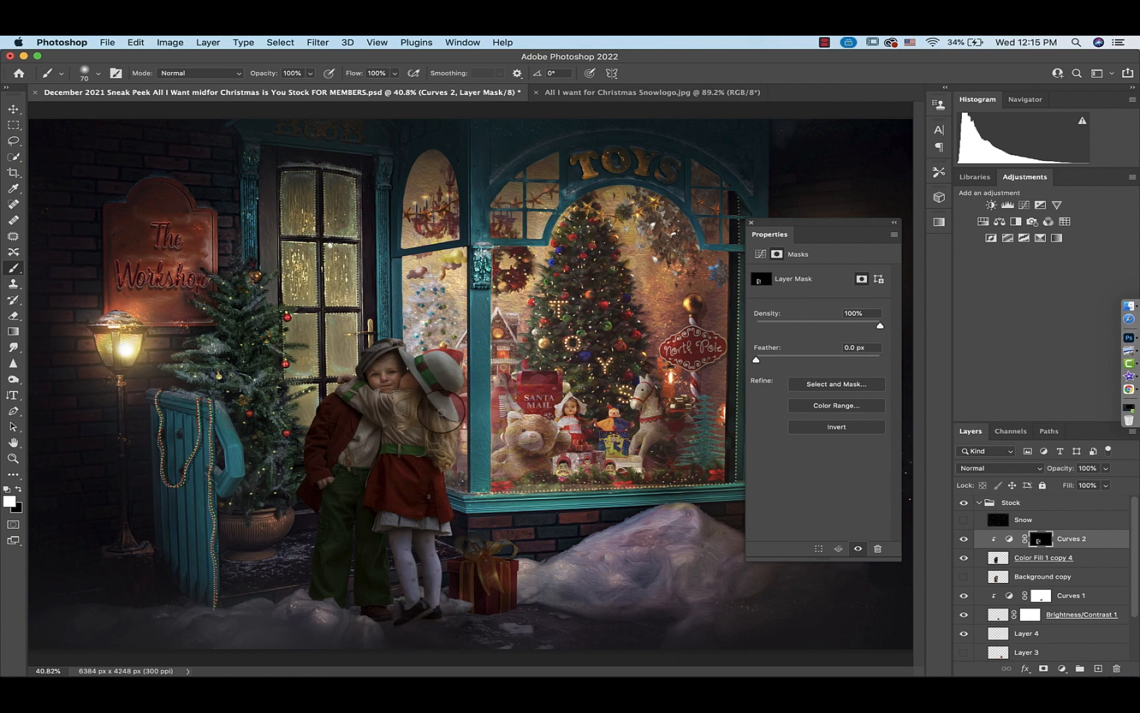
{"action": "key", "text": "bracketright"}
{"action": "key", "text": "bracketright"}
{"action": "key", "text": "bracketright"}
{"action": "key", "text": "bracketright"}
{"action": "left_click_drag", "start_coordinate": [411, 387], "coordinate": [367, 369]}
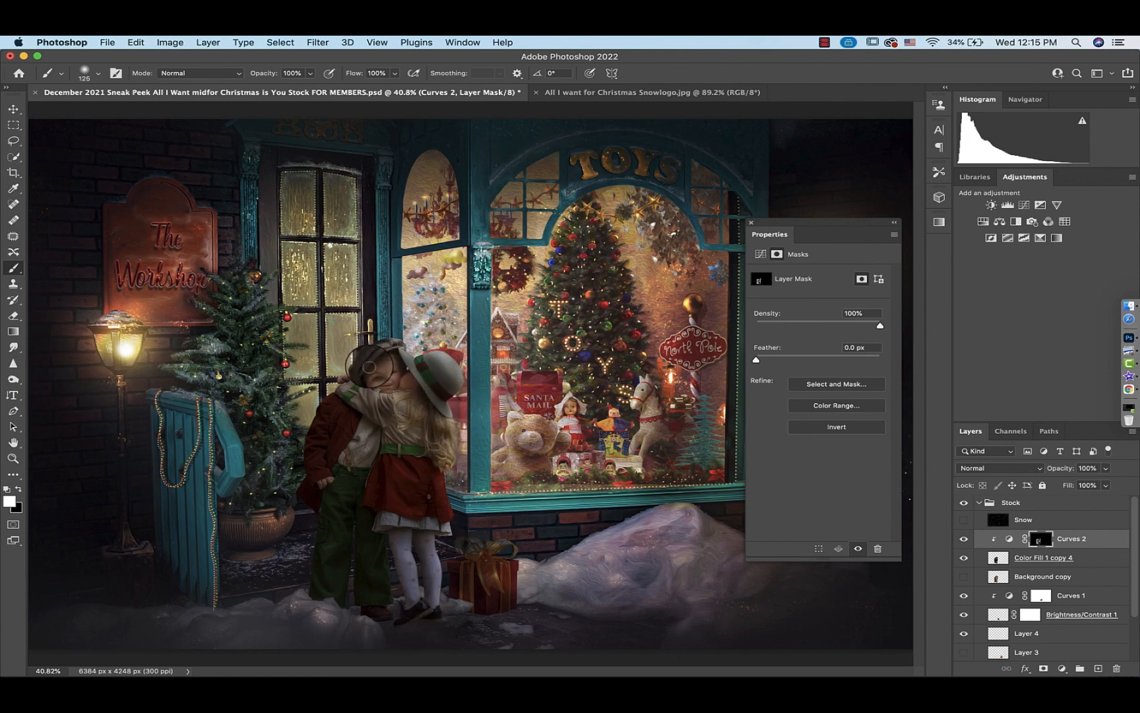
Zoom in and paint on the Curves 2 mask at 83% opacity over both of the boy's eyes
{"action": "left_click", "coordinate": [310, 74]}
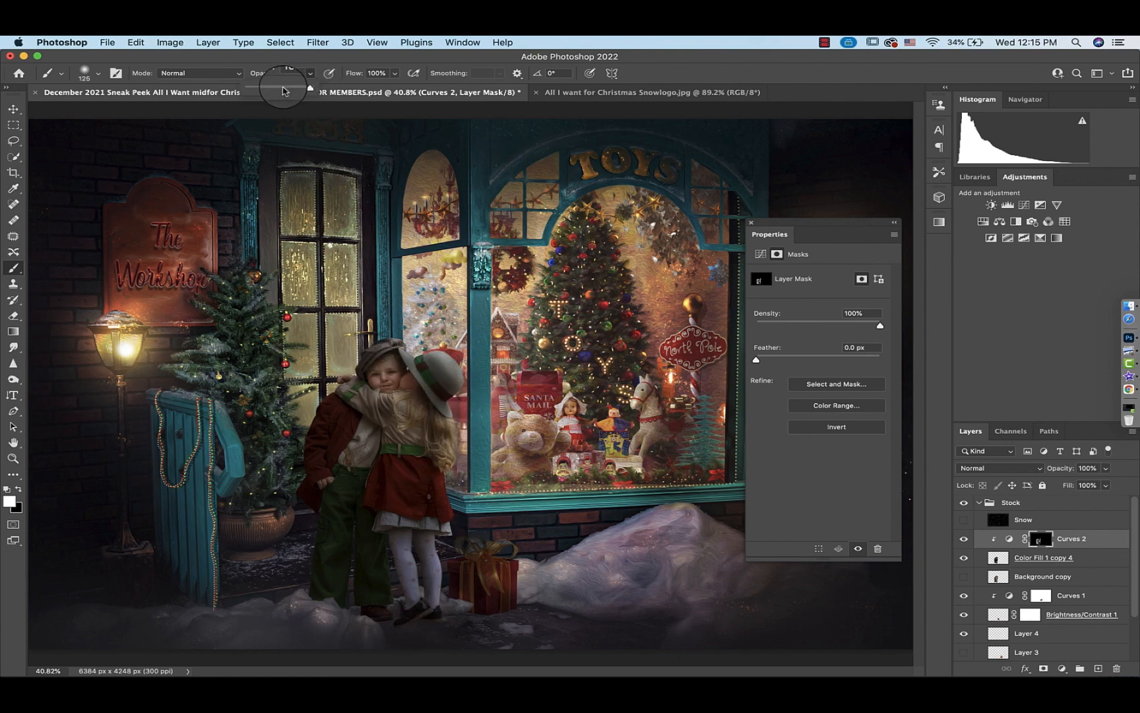
{"action": "key", "text": "super+equal"}
{"action": "key", "text": "super+equal"}
{"action": "key", "text": "super+equal"}
{"action": "key", "text": "super+equal"}
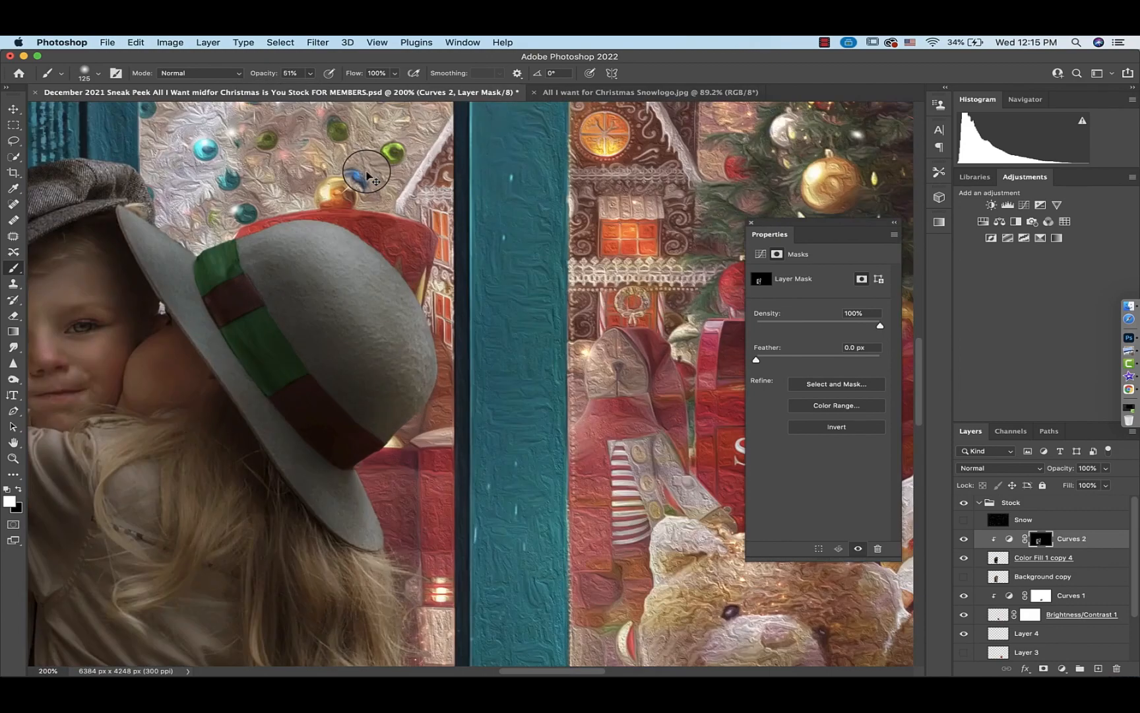
{"action": "scroll", "coordinate": [268, 343], "scroll_direction": "left", "scroll_amount": 5}
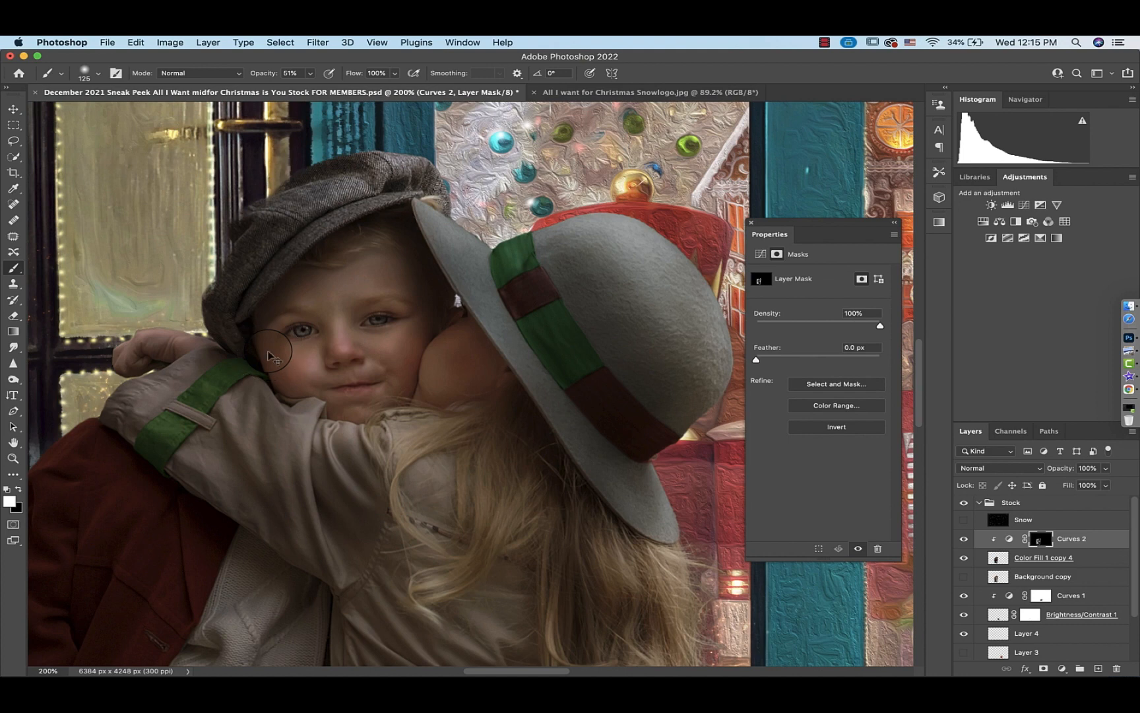
{"action": "key", "text": "super+equal"}
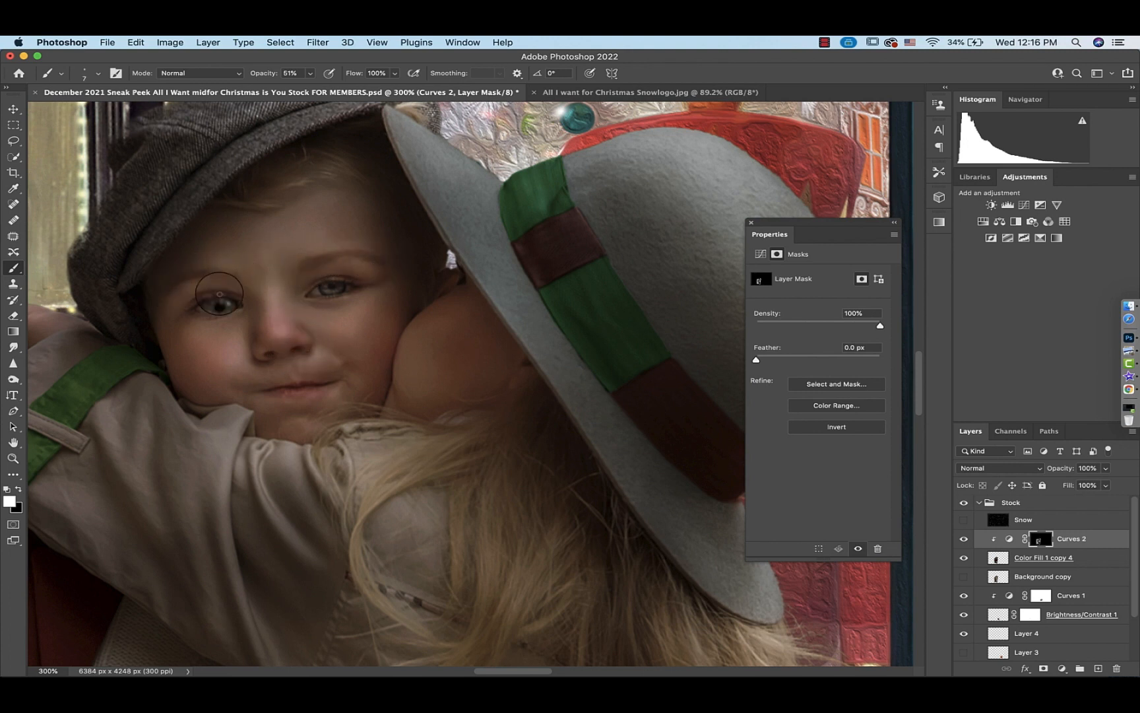
{"action": "left_click", "coordinate": [309, 74]}
{"action": "left_click_drag", "start_coordinate": [311, 88], "coordinate": [330, 87]}
{"action": "left_click_drag", "start_coordinate": [242, 299], "coordinate": [192, 302]}
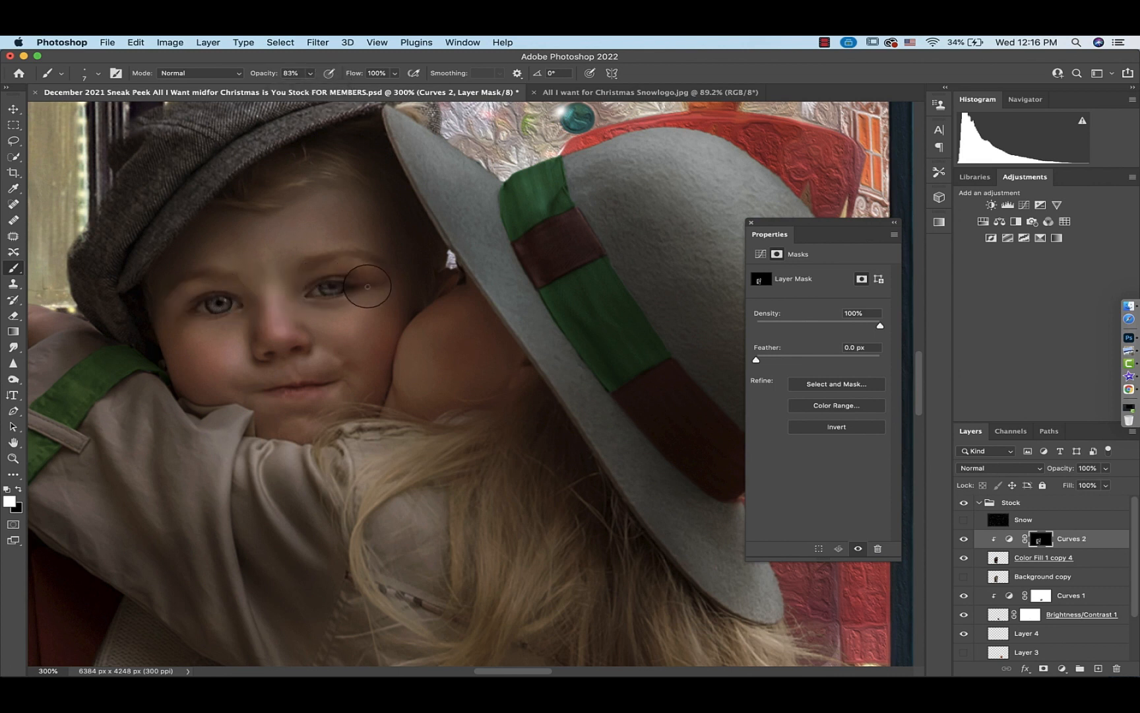
{"action": "left_click_drag", "start_coordinate": [367, 287], "coordinate": [319, 294]}
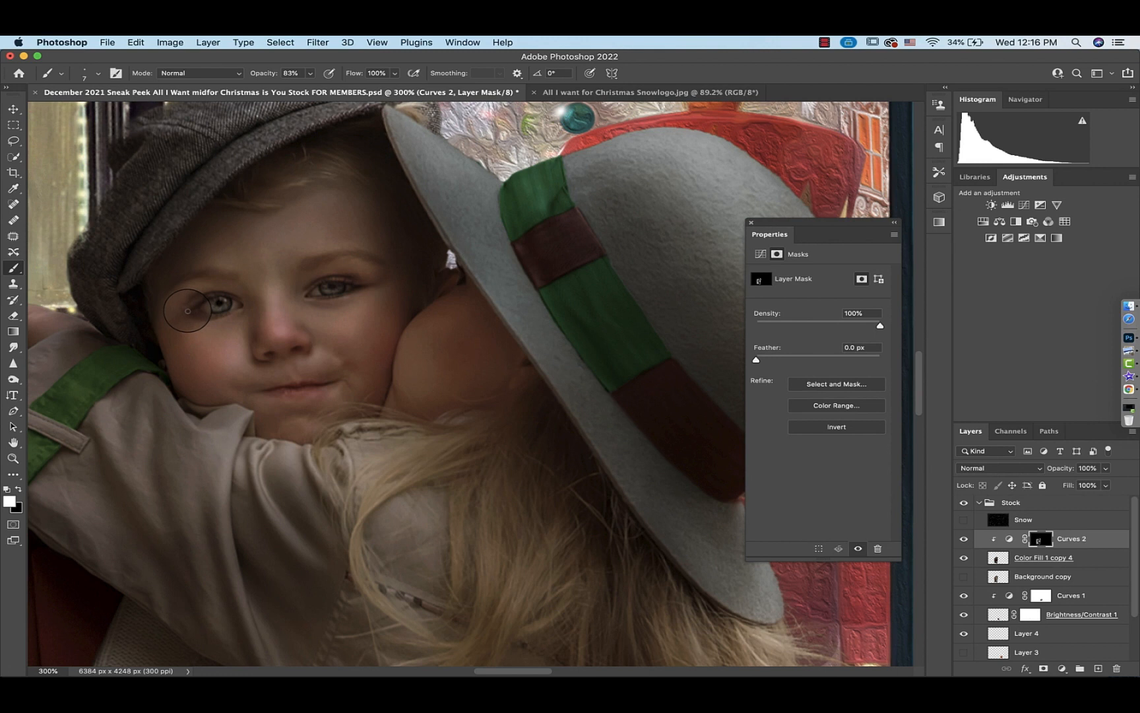
{"action": "left_click_drag", "start_coordinate": [188, 311], "coordinate": [222, 323]}
{"action": "key", "text": "super+z"}
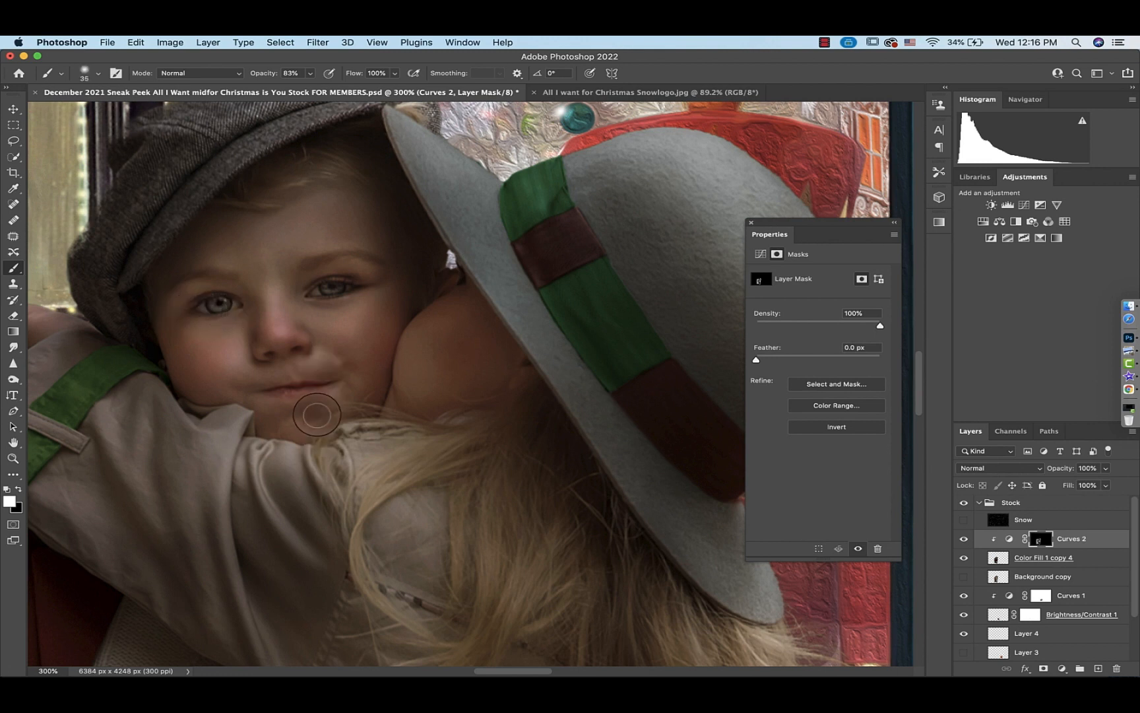
Paint on the Curves 2 mask at 31% opacity over the boy's cheek beside the girl's face
{"action": "left_click", "coordinate": [310, 74]}
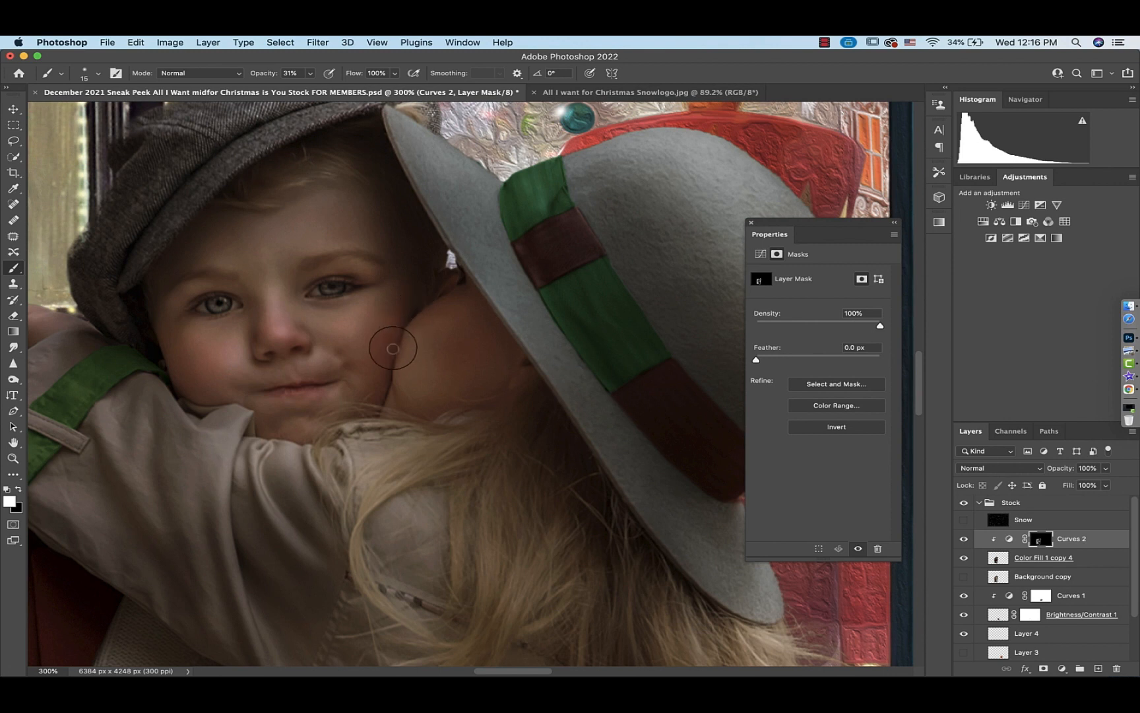
{"action": "left_click_drag", "start_coordinate": [392, 348], "coordinate": [380, 405]}
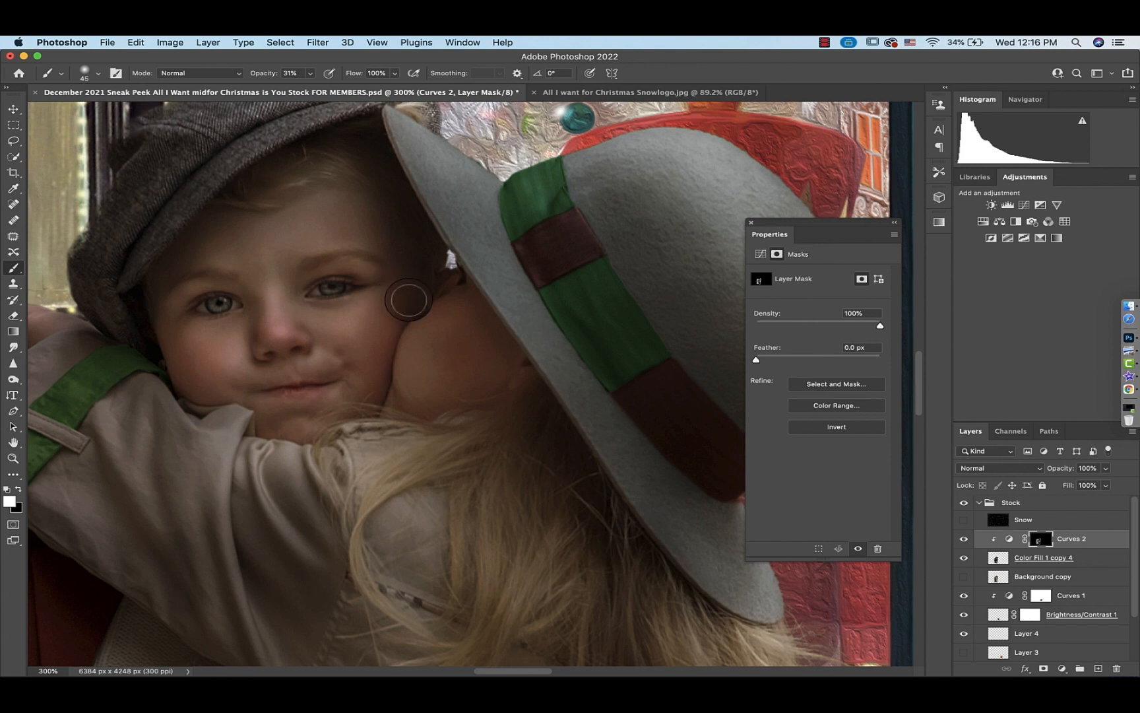
Compare the children with the Curves 2 adjustment switched on and off at several zoom levels
{"action": "scroll", "coordinate": [365, 402], "scroll_direction": "down", "scroll_amount": 5}
{"action": "scroll", "coordinate": [364, 402], "scroll_direction": "left", "scroll_amount": 3}
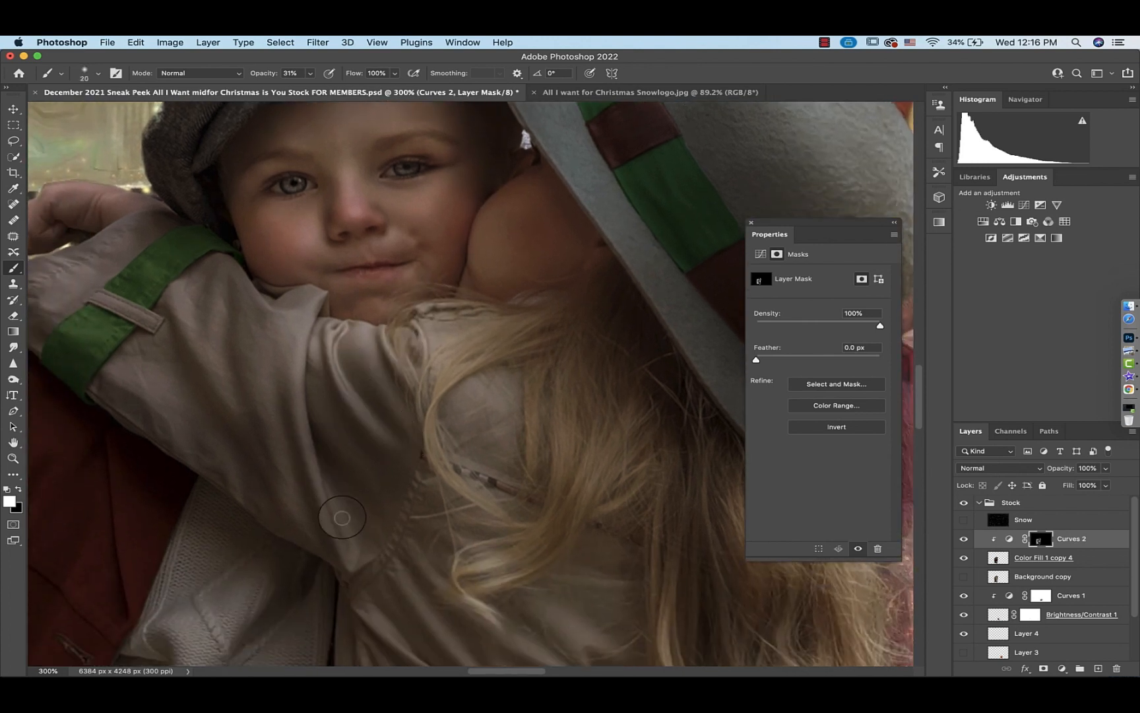
{"action": "key", "text": "super+0"}
{"action": "left_click", "coordinate": [962, 540]}
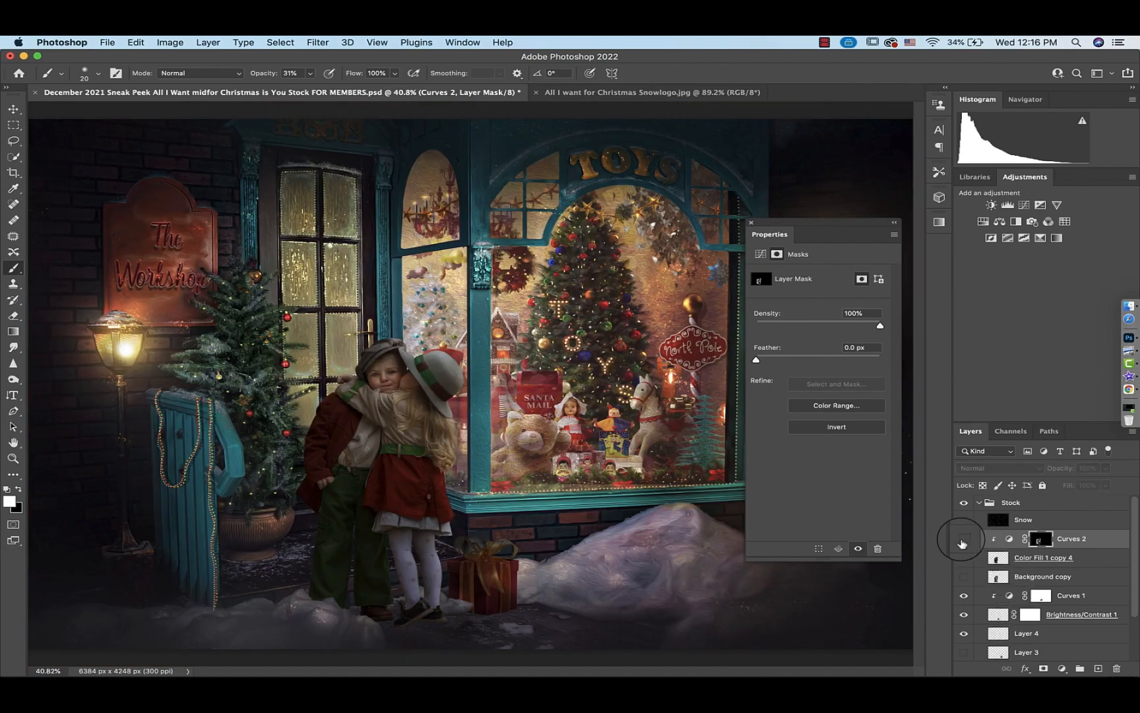
{"action": "left_click", "coordinate": [962, 539]}
{"action": "left_click", "coordinate": [962, 540]}
{"action": "left_click", "coordinate": [962, 540]}
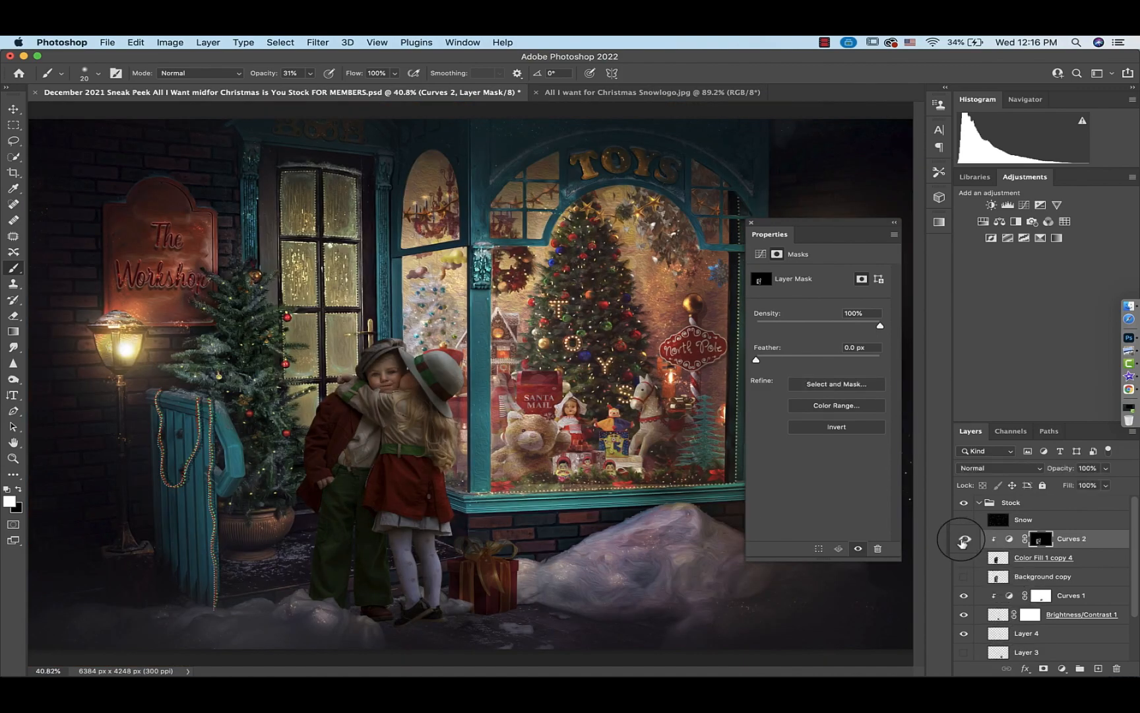
{"action": "key", "text": "super+equal"}
{"action": "key", "text": "super+equal"}
{"action": "key", "text": "super+equal"}
{"action": "key", "text": "super+equal"}
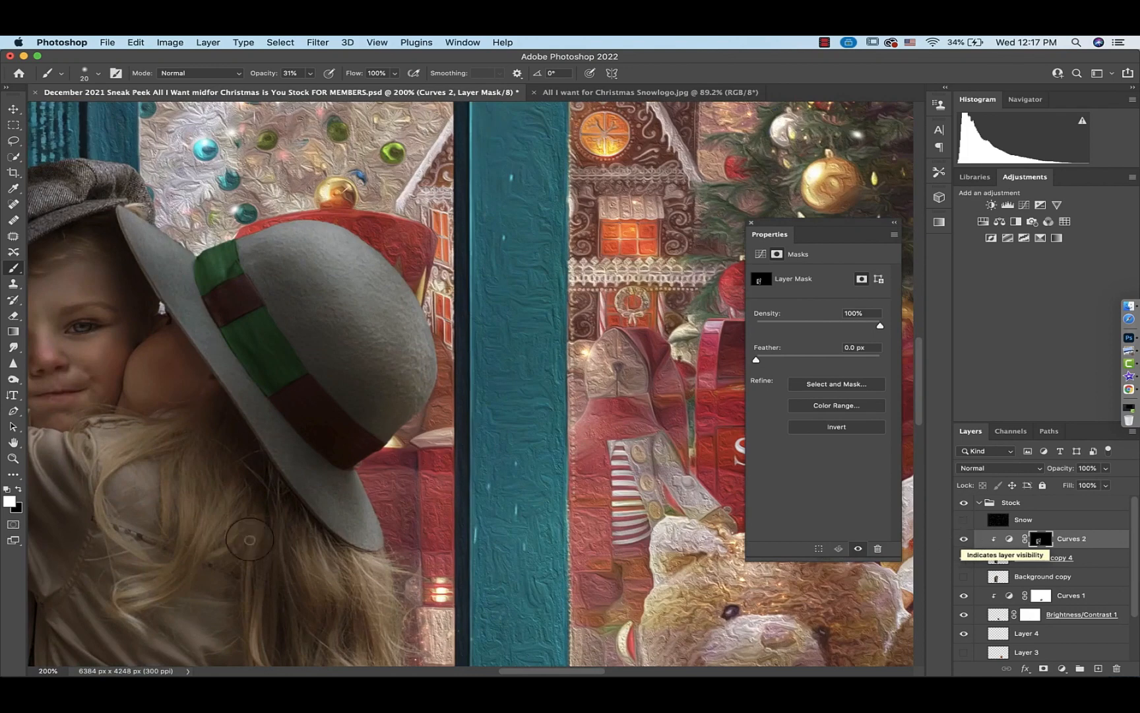
{"action": "scroll", "coordinate": [242, 536], "scroll_direction": "left", "scroll_amount": 10}
{"action": "scroll", "coordinate": [242, 536], "scroll_direction": "right", "scroll_amount": 5}
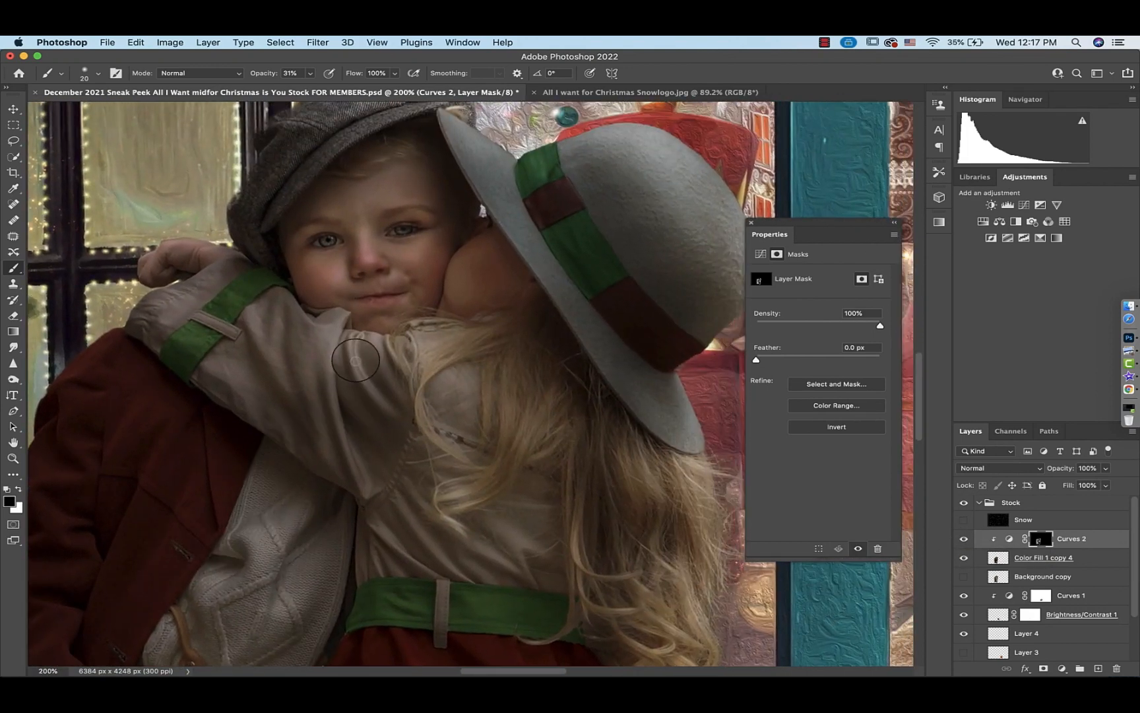
Paint black on the Curves 2 mask at 100% opacity along the boy's sleeve to hide the brightening there
{"action": "left_click_drag", "start_coordinate": [310, 74], "coordinate": [447, 93]}
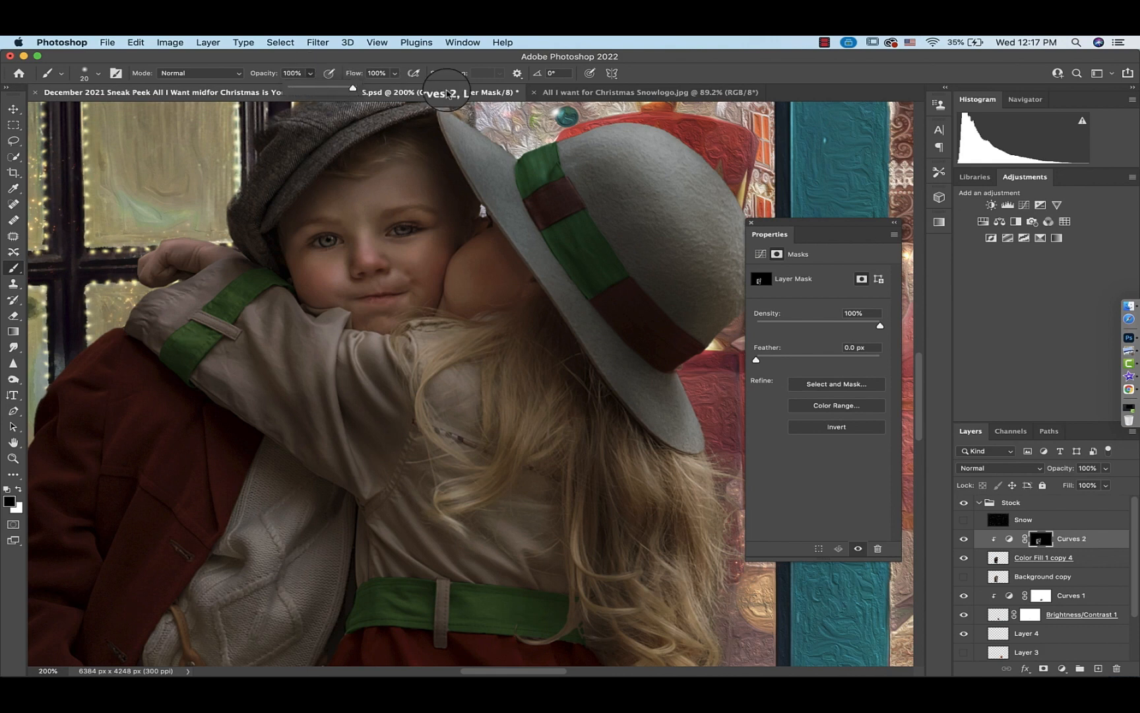
{"action": "left_click", "coordinate": [965, 539]}
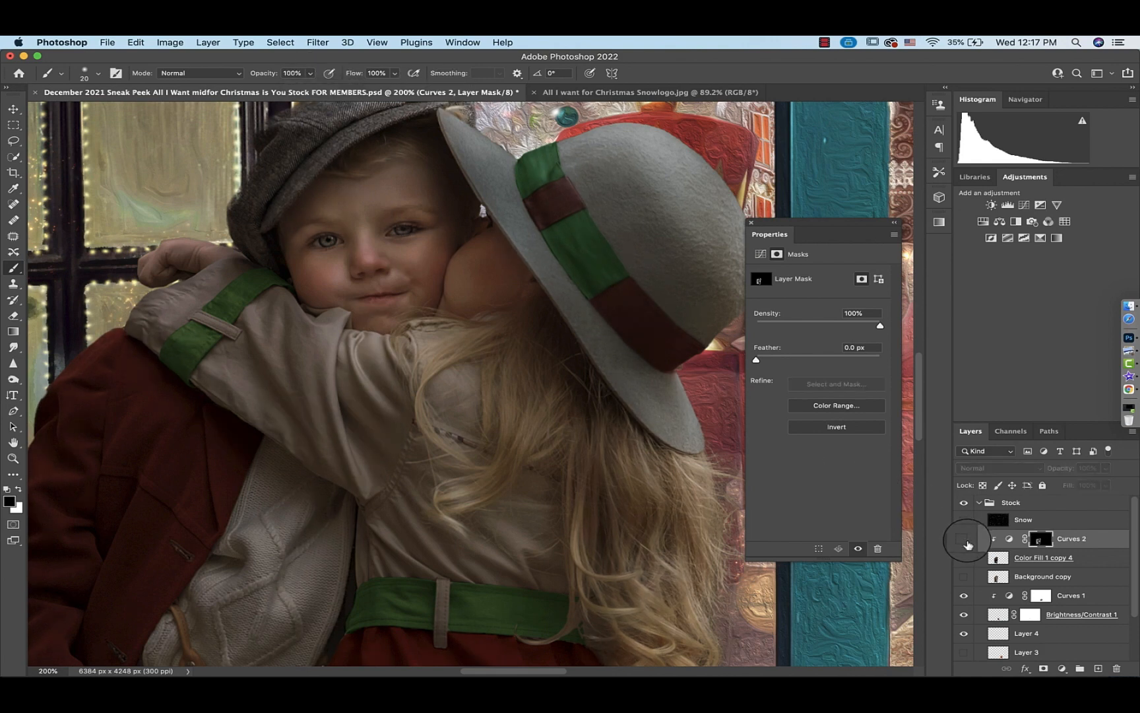
{"action": "left_click", "coordinate": [965, 539]}
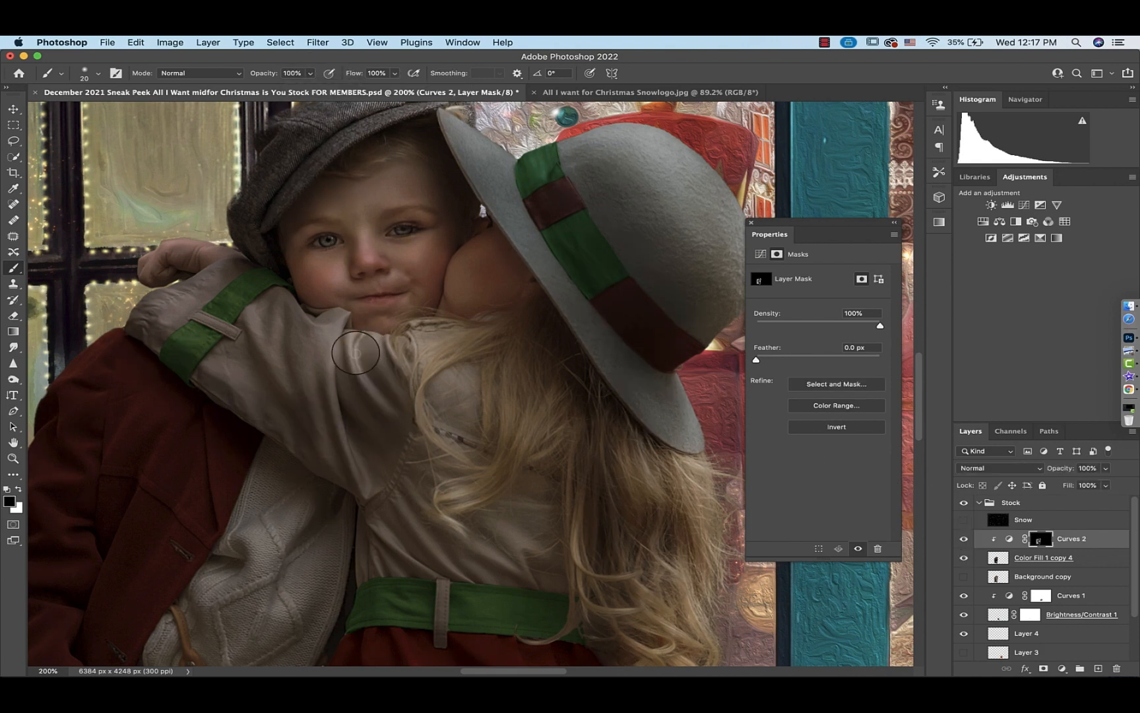
{"action": "left_click_drag", "start_coordinate": [356, 353], "coordinate": [393, 415]}
{"action": "left_click_drag", "start_coordinate": [373, 343], "coordinate": [421, 418]}
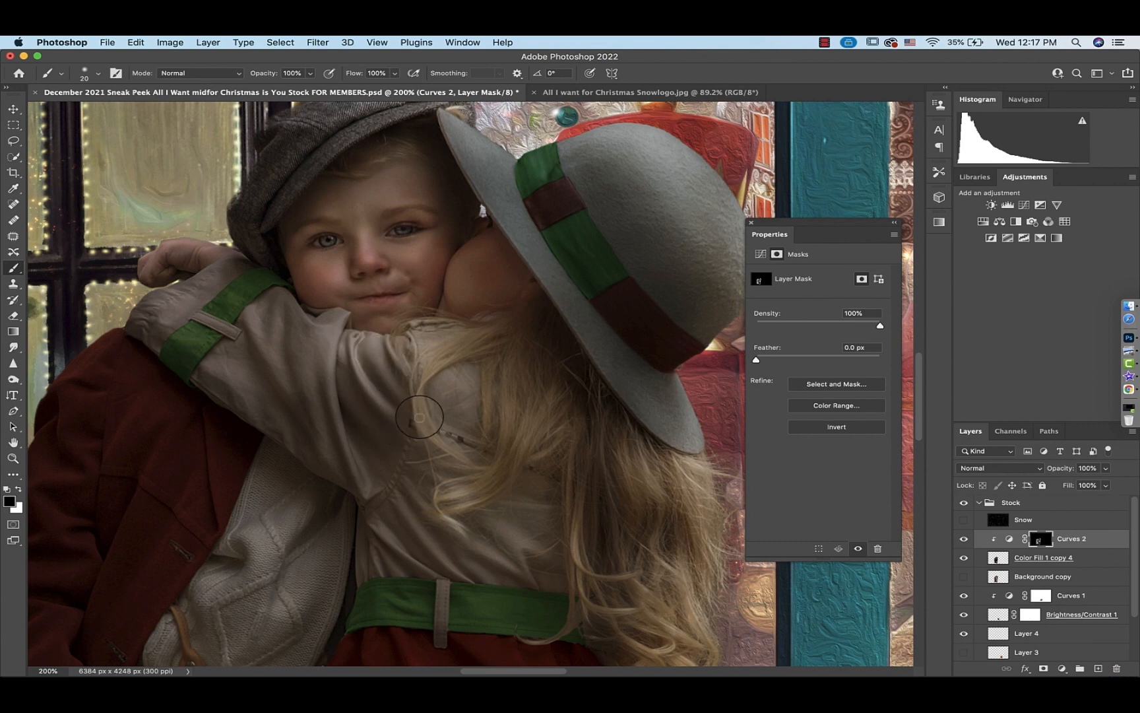
{"action": "mouse_move", "coordinate": [340, 353]}
{"action": "left_mouse_down"}
{"action": "mouse_move", "coordinate": [349, 401]}
{"action": "mouse_move", "coordinate": [388, 443]}
{"action": "left_mouse_up"}
{"action": "mouse_move", "coordinate": [339, 364]}
{"action": "left_mouse_down"}
{"action": "mouse_move", "coordinate": [330, 392]}
{"action": "mouse_move", "coordinate": [357, 493]}
{"action": "left_mouse_up"}
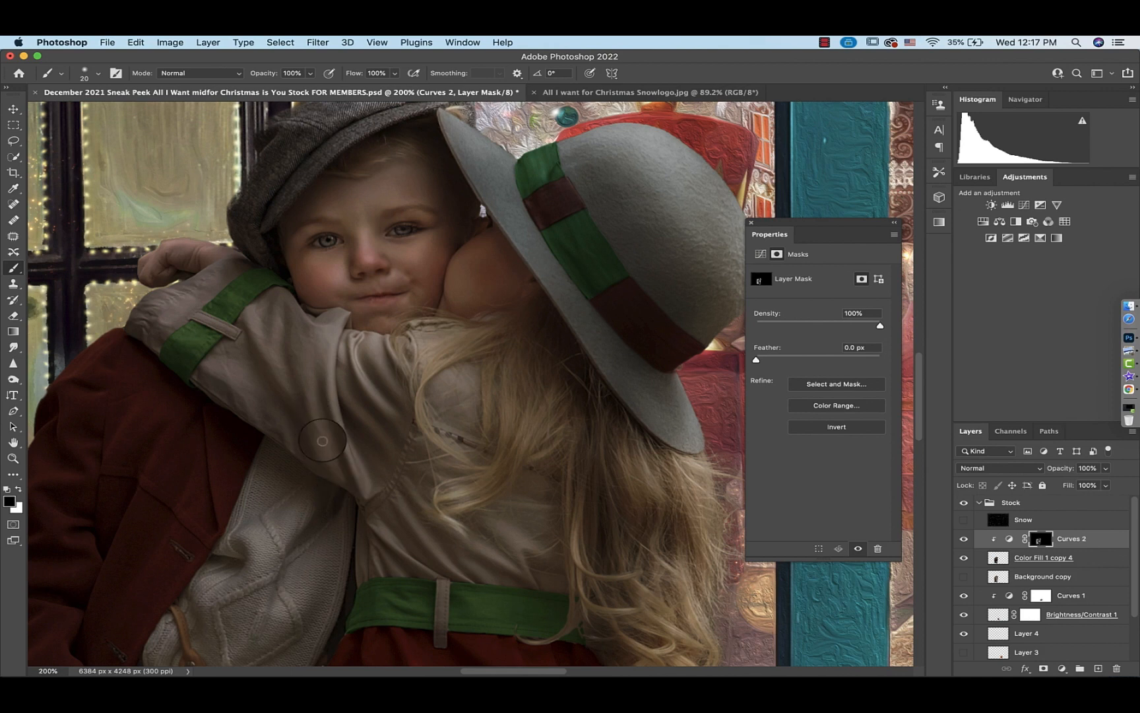
Compare the children with the Curves 2 layer hidden and shown, then fit the whole scene on screen
{"action": "left_click", "coordinate": [964, 540]}
{"action": "left_click", "coordinate": [964, 540]}
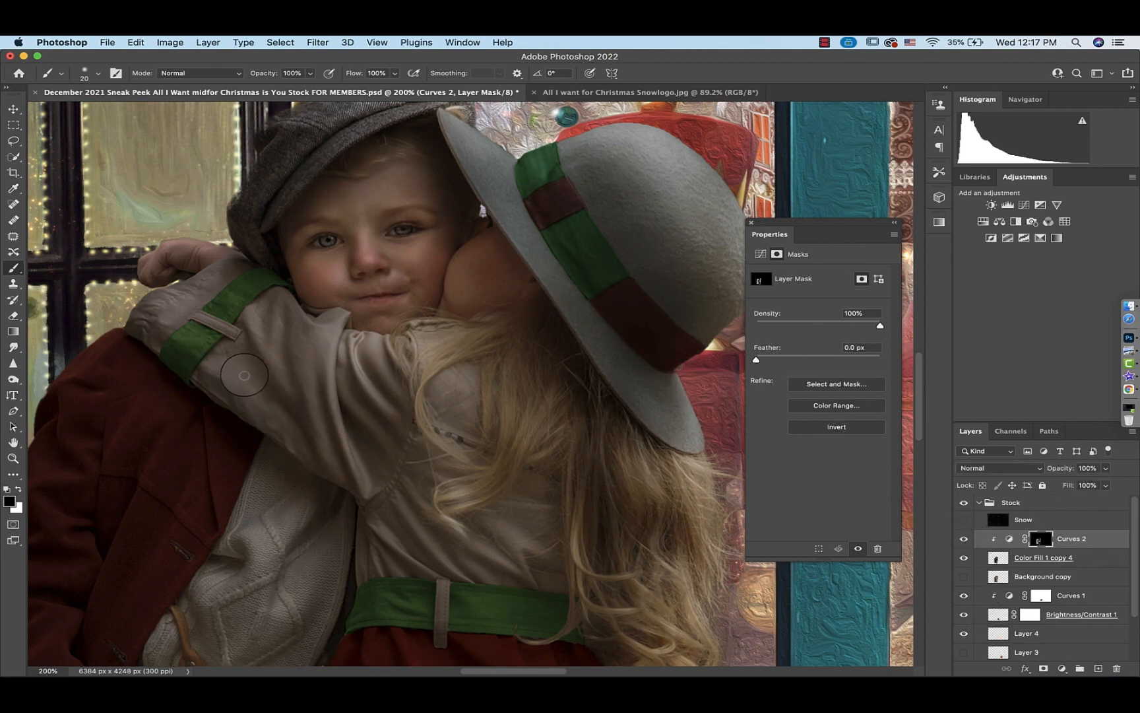
{"action": "key", "text": "super+0"}
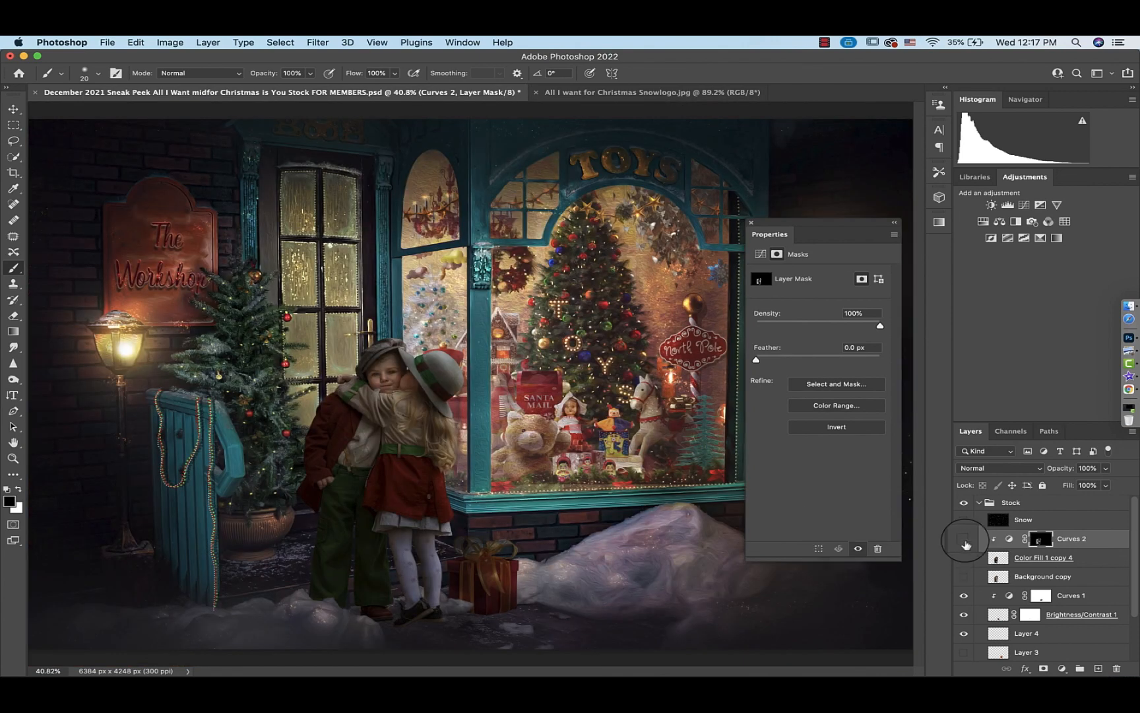
Add a Curves adjustment raising the midtones to about input 109, output 133, clip it to the layer below, and select its mask
{"action": "left_click", "coordinate": [1025, 204]}
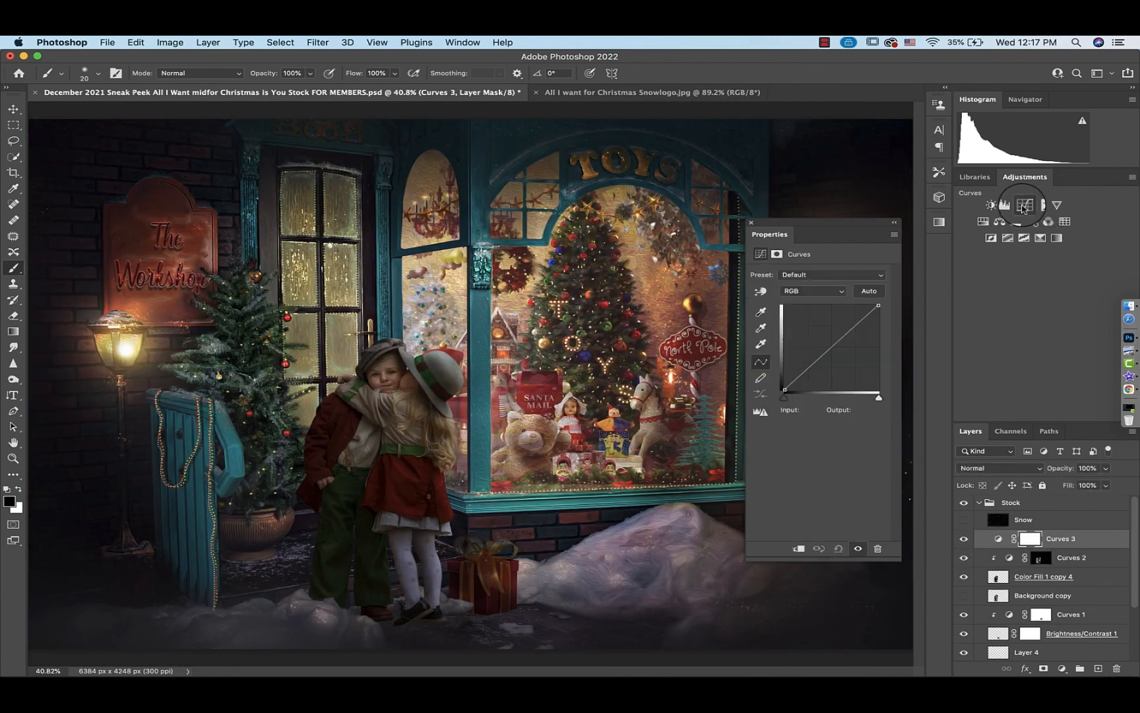
{"action": "left_click_drag", "start_coordinate": [827, 344], "coordinate": [824, 345]}
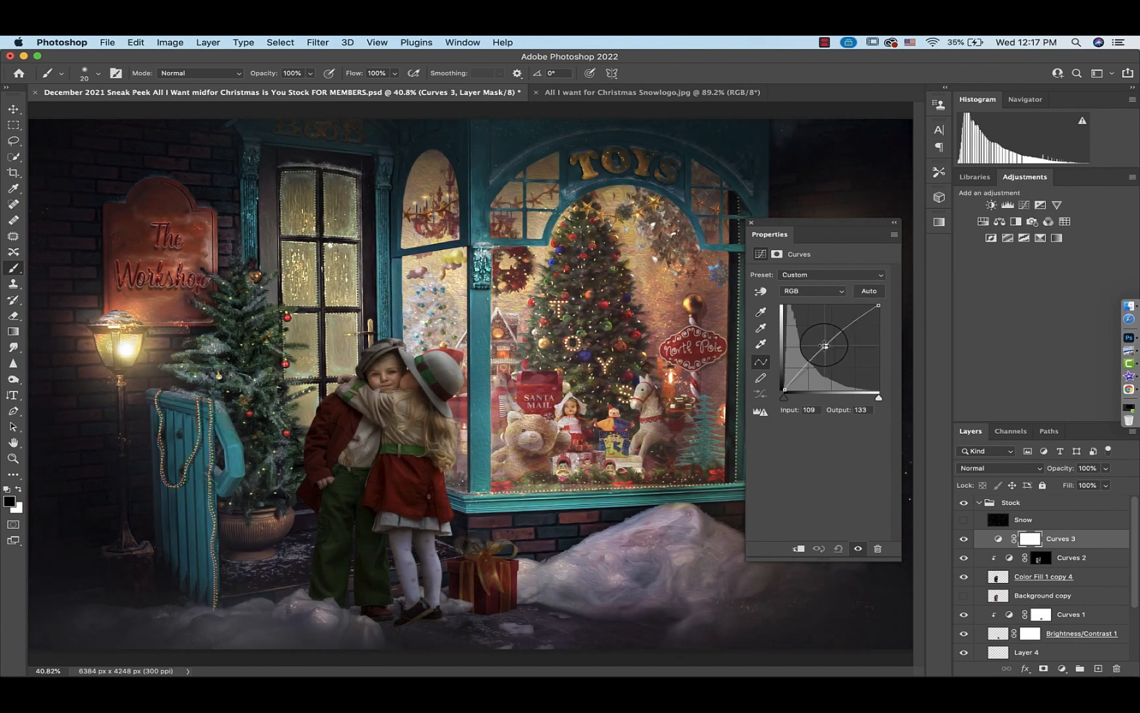
{"action": "left_click", "coordinate": [798, 548]}
{"action": "left_click", "coordinate": [1038, 540]}
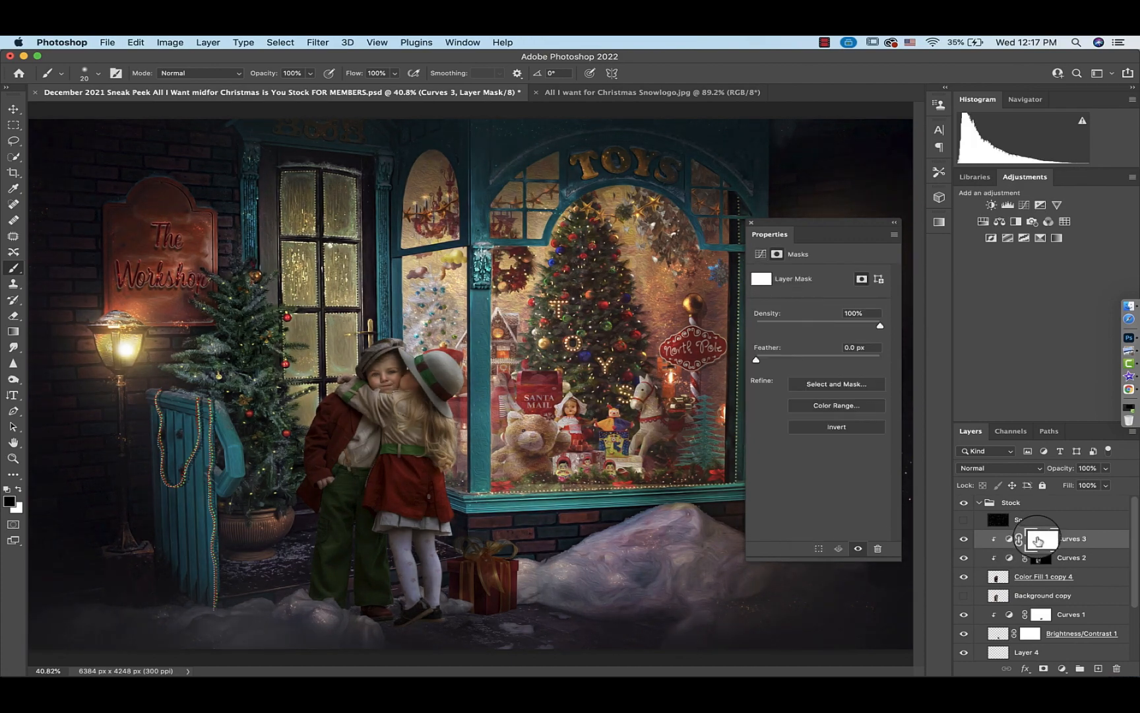
Zoom in on the children and invert the Curves 3 mask to black to hide the brightening
{"action": "key", "text": "super+plus"}
{"action": "key", "text": "super+plus"}
{"action": "key", "text": "super+plus"}
{"action": "key", "text": "super+plus"}
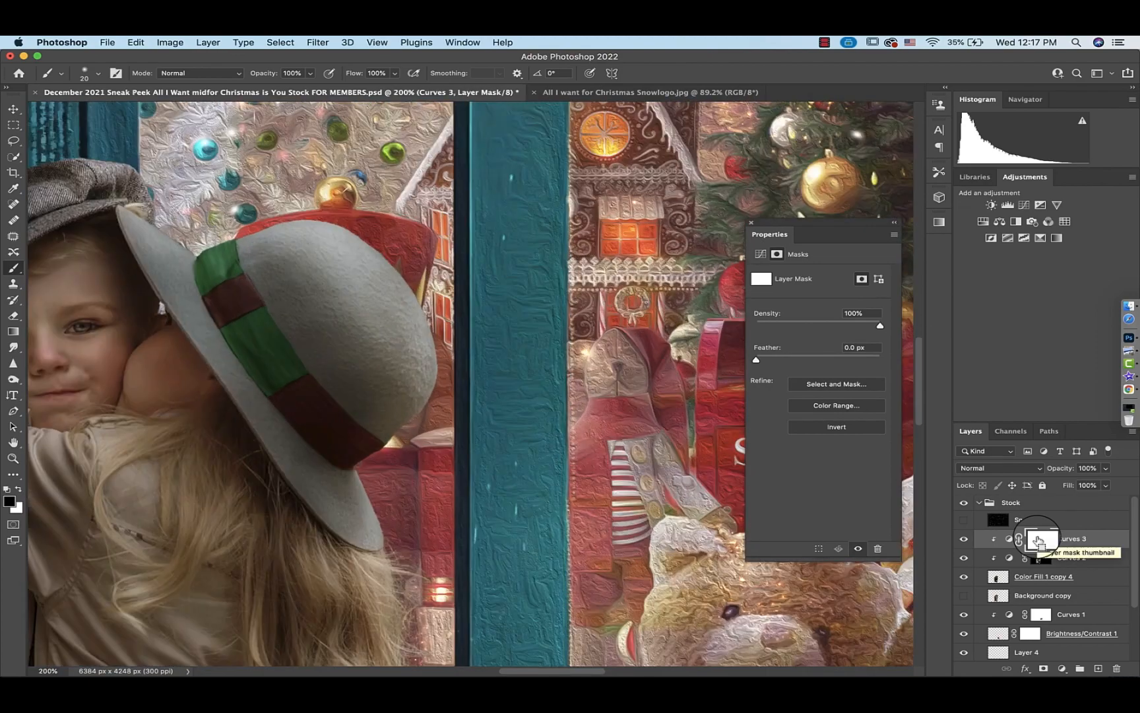
{"action": "scroll", "coordinate": [424, 521], "scroll_direction": "left", "scroll_amount": 9}
{"action": "scroll", "coordinate": [399, 508], "scroll_direction": "right", "scroll_amount": 5}
{"action": "key", "text": "x"}
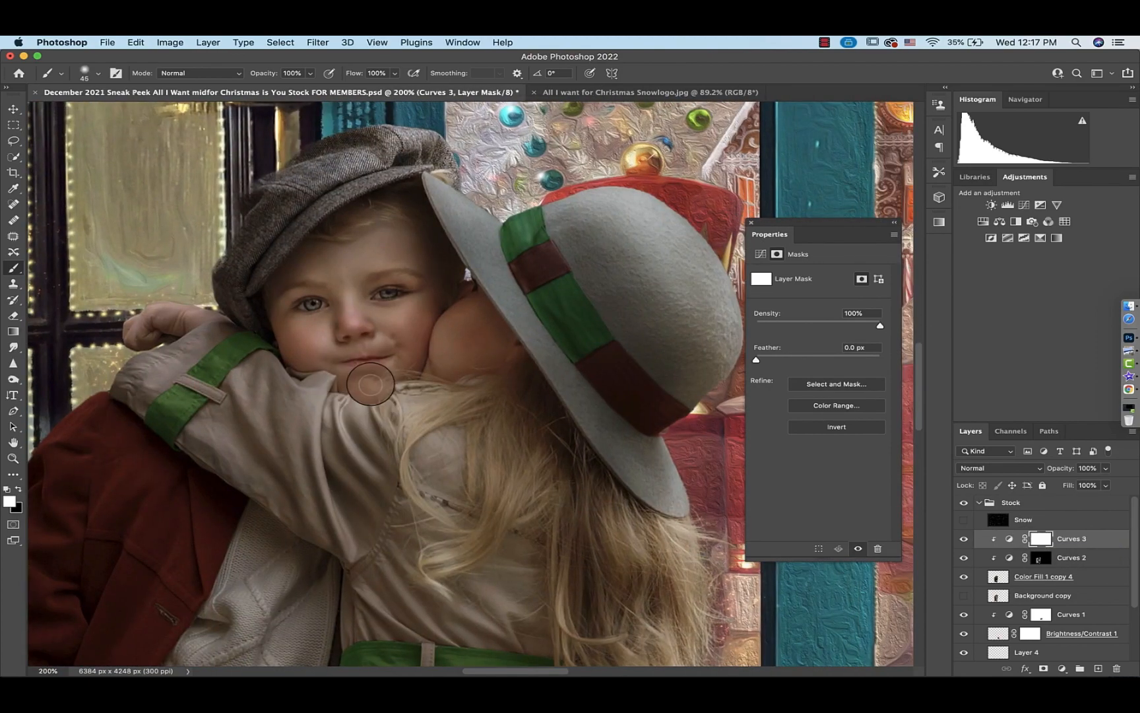
{"action": "key", "text": "super+i"}
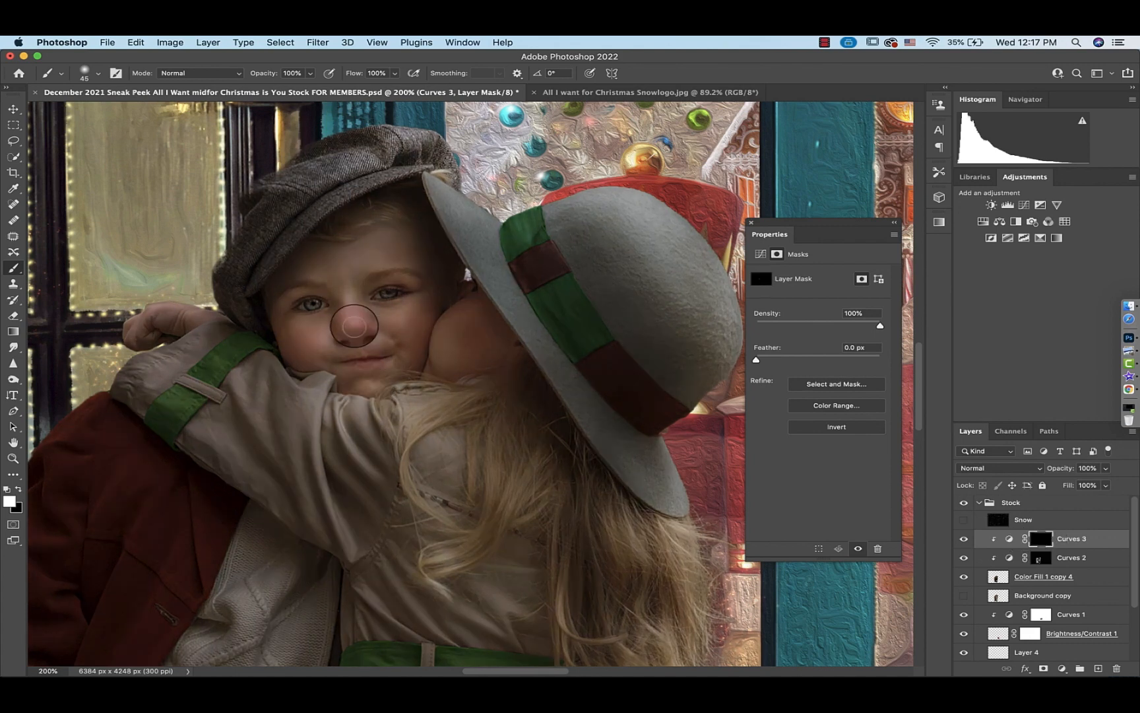
Paint white on the Curves 3 mask at 46% opacity over the girl's sleeve and hair to brighten them
{"action": "key", "text": "bracketright"}
{"action": "key", "text": "bracketright"}
{"action": "key", "text": "4"}
{"action": "key", "text": "2"}
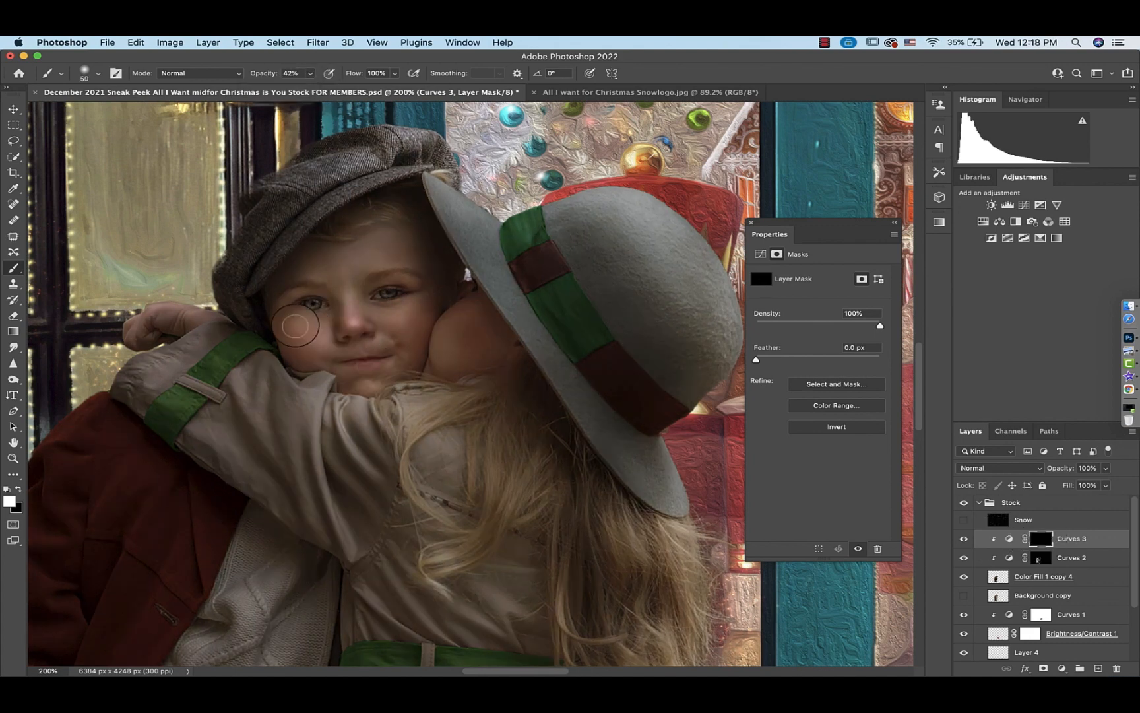
{"action": "key", "text": "7"}
{"action": "key", "text": "1"}
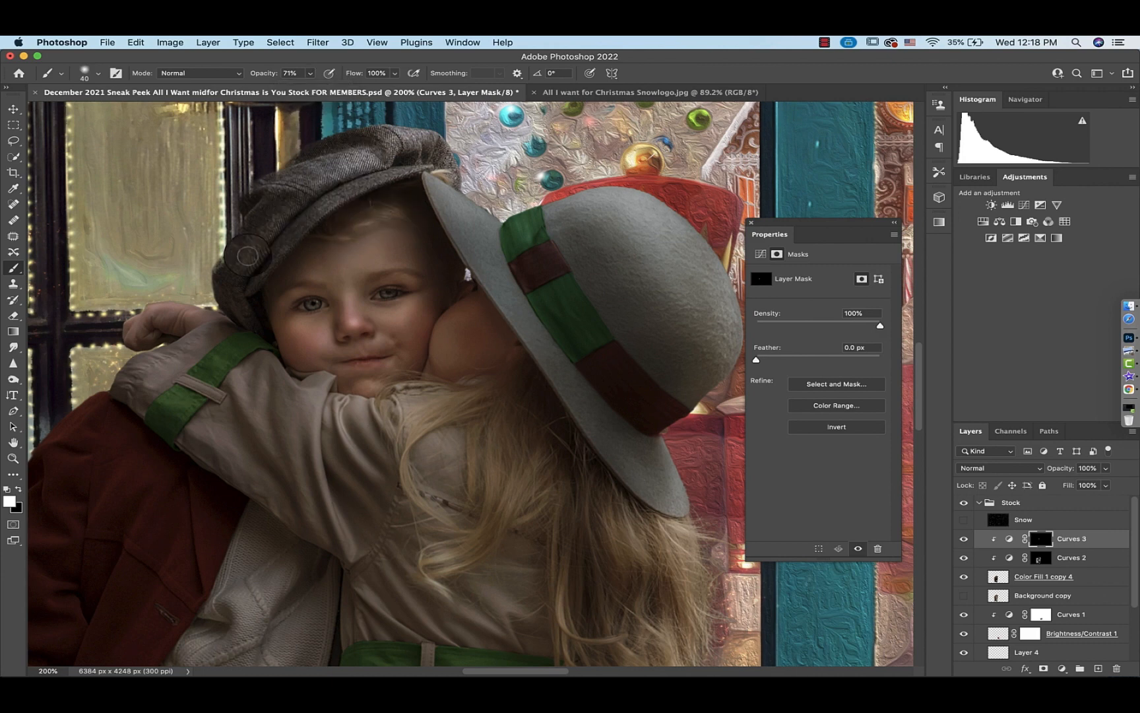
{"action": "scroll", "coordinate": [255, 259], "scroll_direction": "down", "scroll_amount": 3}
{"action": "scroll", "coordinate": [255, 259], "scroll_direction": "right", "scroll_amount": 2}
{"action": "key", "text": "bracketleft"}
{"action": "scroll", "coordinate": [213, 298], "scroll_direction": "left", "scroll_amount": 2}
{"action": "key", "text": "4"}
{"action": "key", "text": "6"}
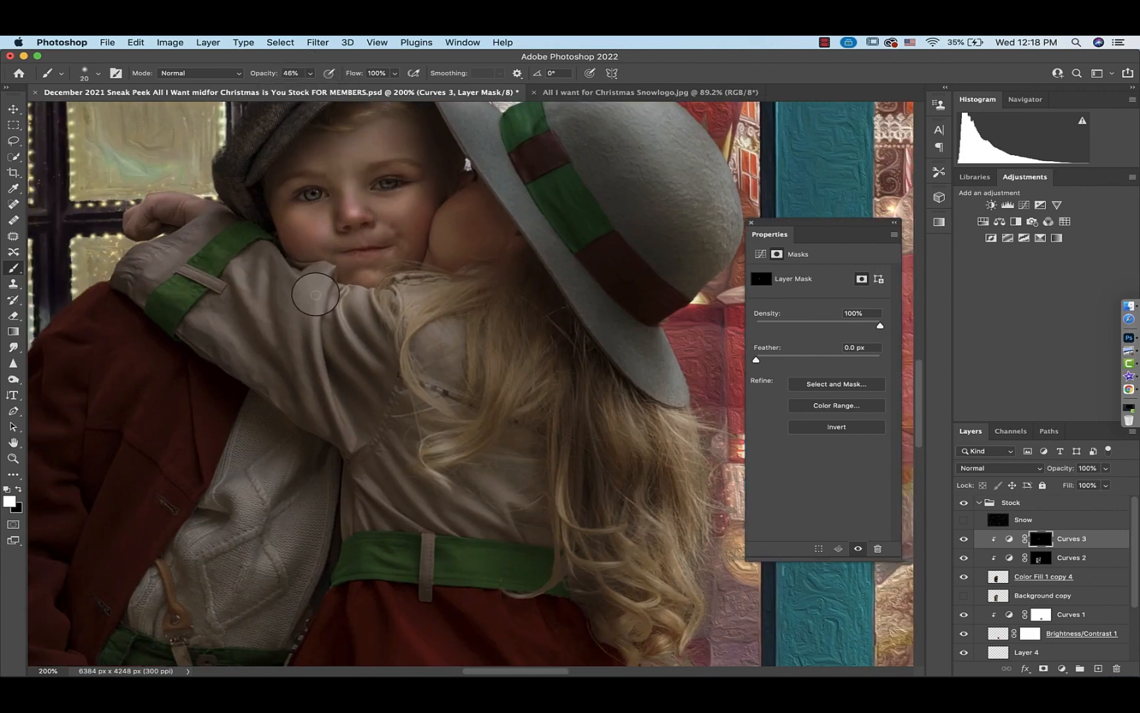
{"action": "left_click_drag", "start_coordinate": [533, 377], "coordinate": [454, 318]}
{"action": "key", "text": "bracketleft"}
{"action": "key", "text": "bracketleft"}
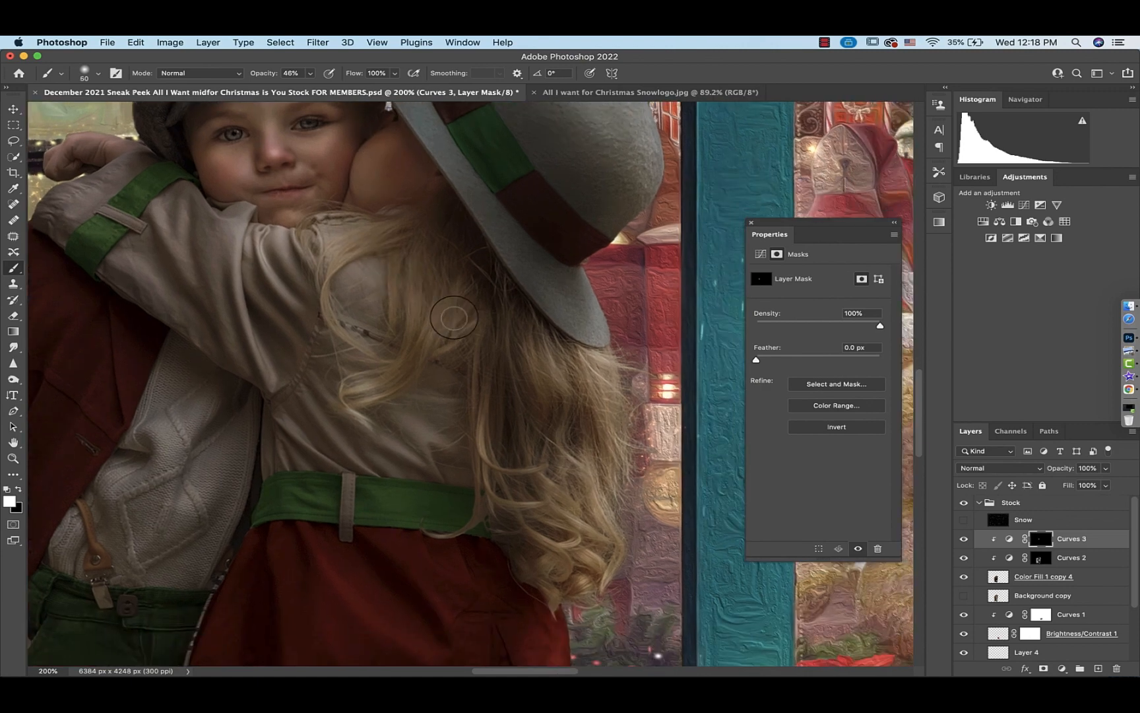
{"action": "left_click_drag", "start_coordinate": [541, 346], "coordinate": [544, 380]}
{"action": "mouse_move", "coordinate": [601, 372]}
{"action": "left_mouse_down"}
{"action": "mouse_move", "coordinate": [575, 546]}
{"action": "mouse_move", "coordinate": [587, 550]}
{"action": "mouse_move", "coordinate": [543, 542]}
{"action": "left_mouse_up"}
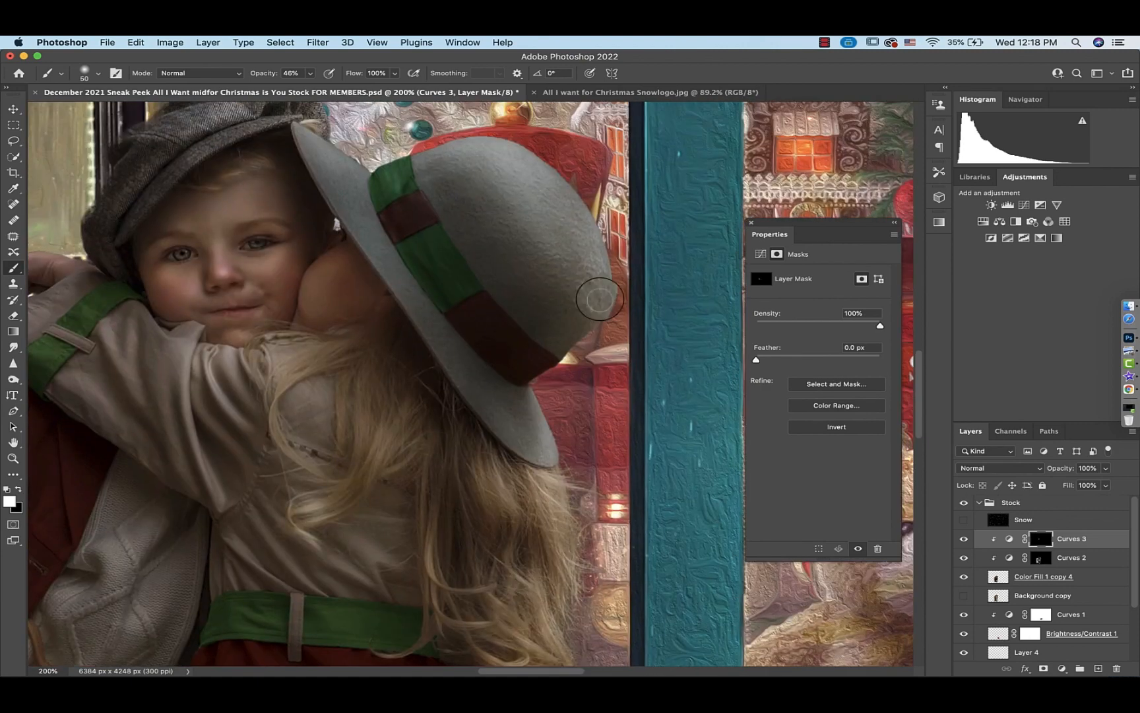
Paint white on the Curves 2 mask at 96% opacity over the boy's hand tucked in his pocket
{"action": "scroll", "coordinate": [440, 288], "scroll_direction": "down", "scroll_amount": 5}
{"action": "scroll", "coordinate": [440, 288], "scroll_direction": "left", "scroll_amount": 3}
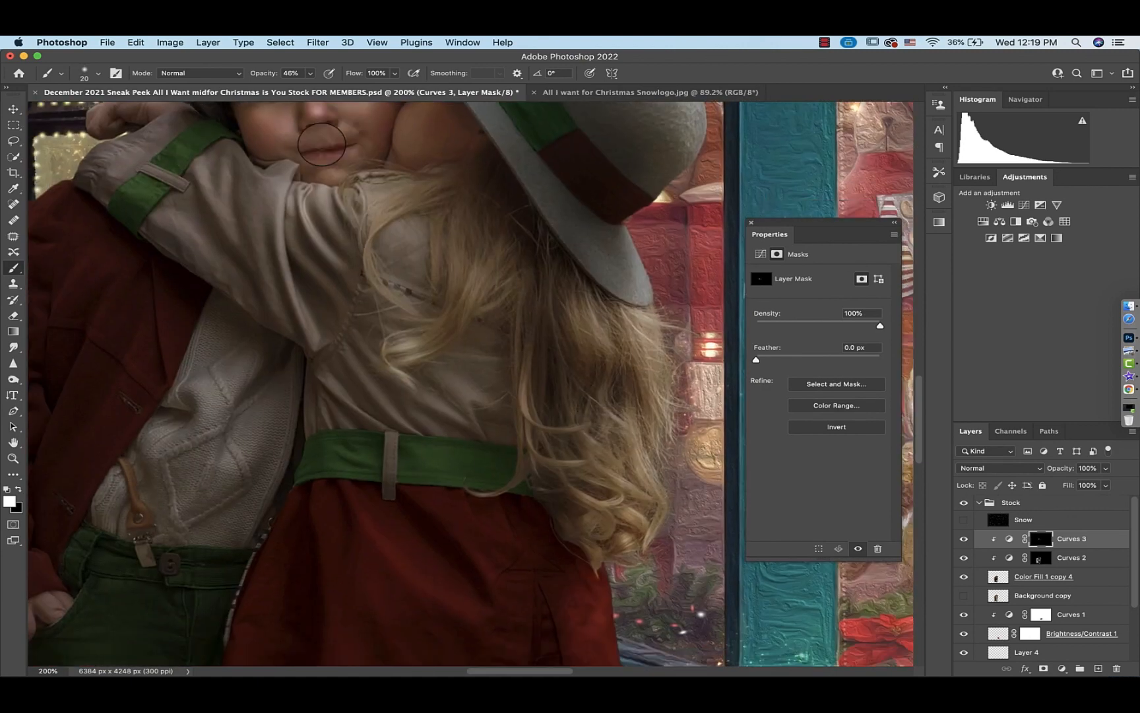
{"action": "key", "text": "bracketright"}
{"action": "key", "text": "bracketright"}
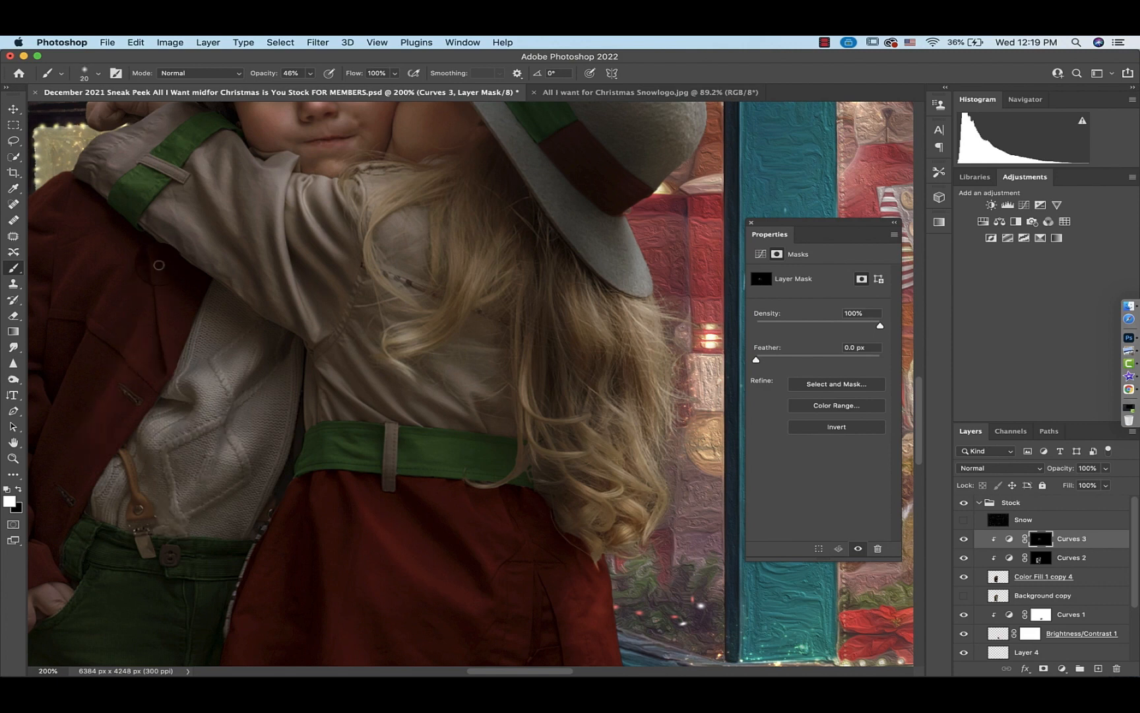
{"action": "scroll", "coordinate": [205, 280], "scroll_direction": "left", "scroll_amount": 3}
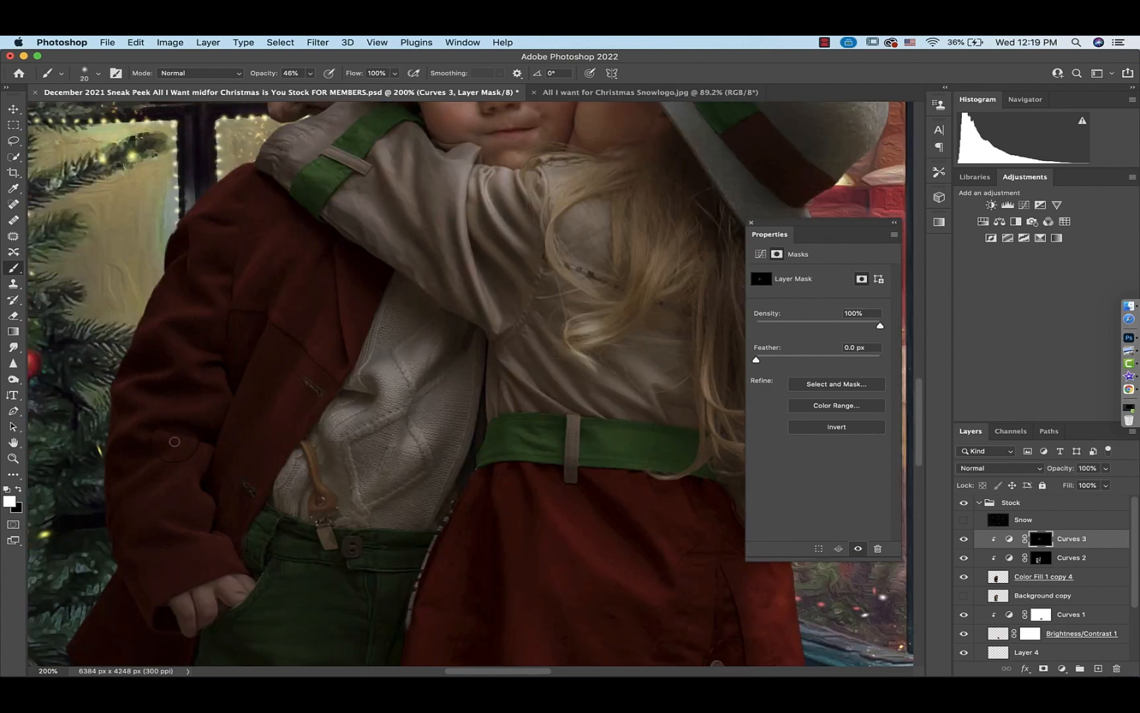
{"action": "scroll", "coordinate": [174, 440], "scroll_direction": "down", "scroll_amount": 3}
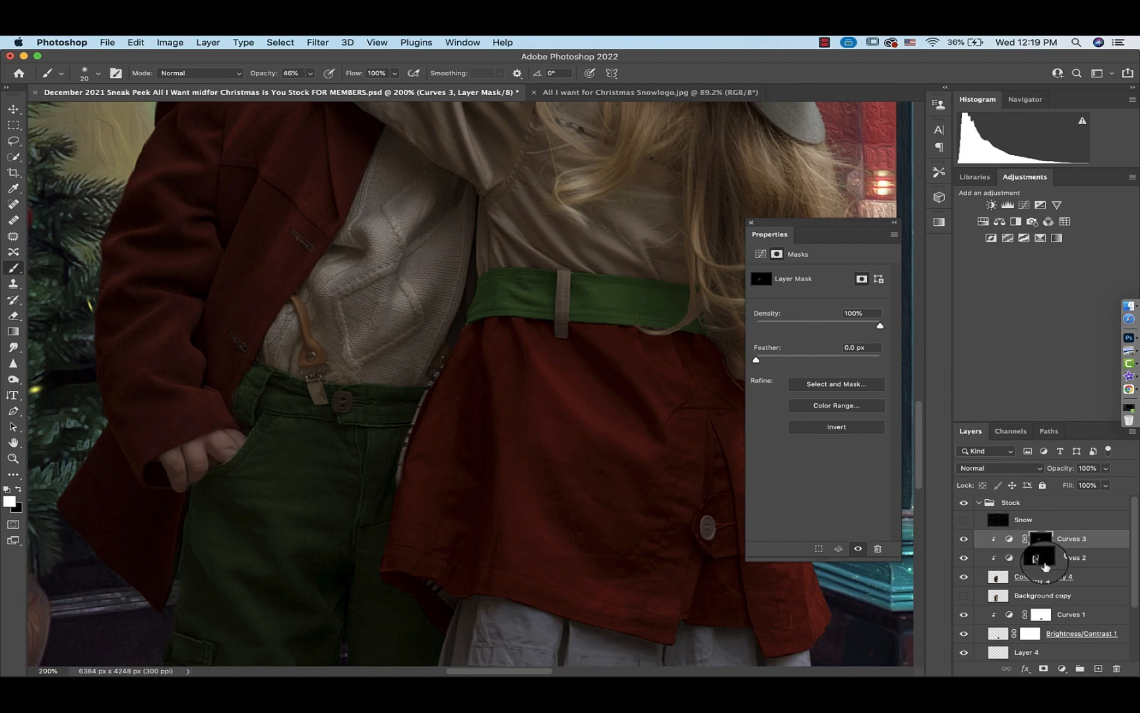
{"action": "left_click", "coordinate": [1040, 557]}
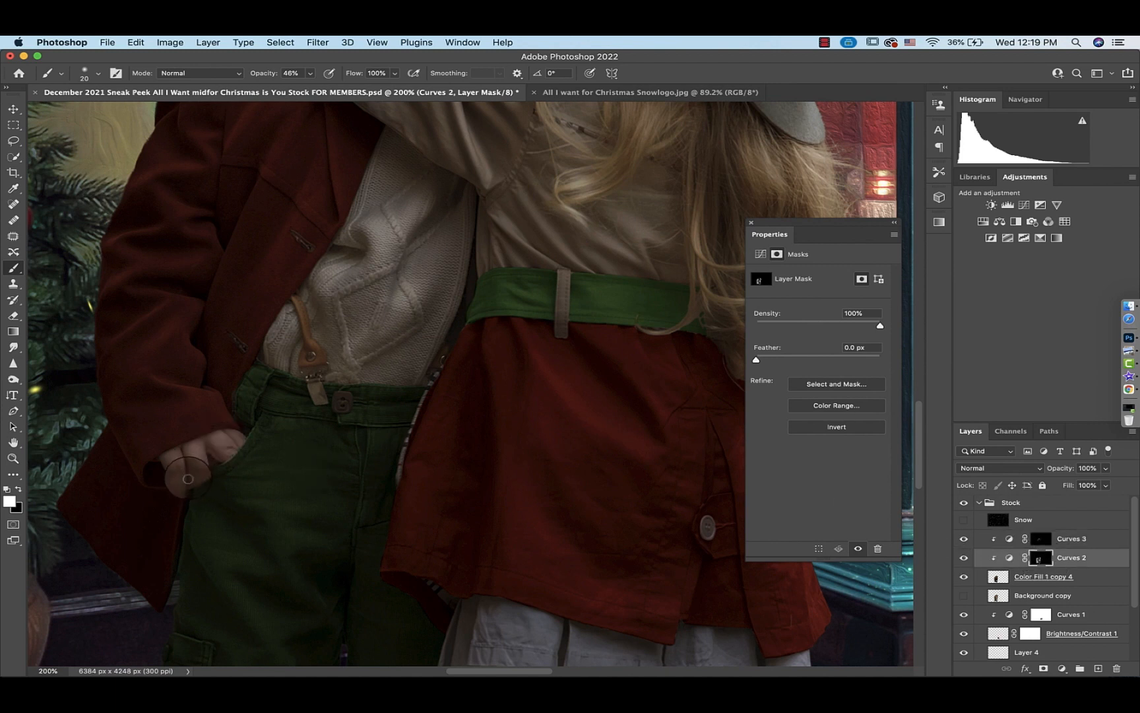
{"action": "left_click_drag", "start_coordinate": [188, 478], "coordinate": [178, 451]}
{"action": "left_click_drag", "start_coordinate": [310, 74], "coordinate": [343, 84]}
{"action": "mouse_move", "coordinate": [190, 480]}
{"action": "left_mouse_down"}
{"action": "mouse_move", "coordinate": [181, 445]}
{"action": "mouse_move", "coordinate": [197, 483]}
{"action": "mouse_move", "coordinate": [212, 449]}
{"action": "mouse_move", "coordinate": [238, 448]}
{"action": "left_mouse_up"}
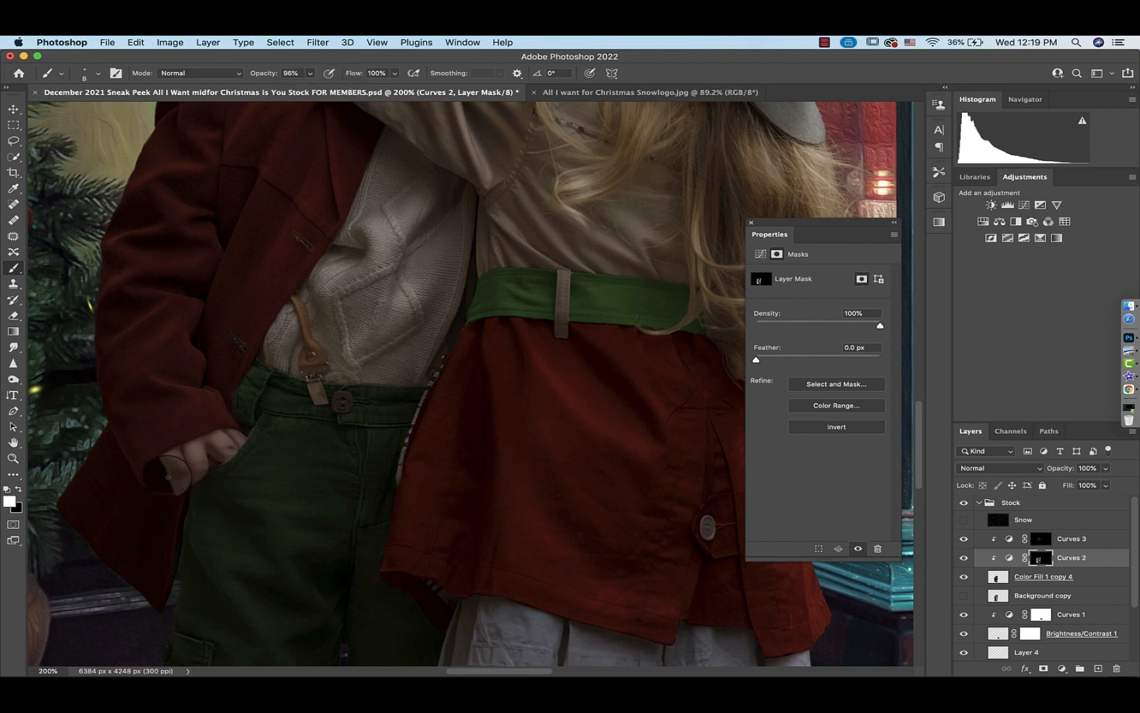
Paint black at 60% opacity on the Curves 2 mask over the boy's hand to tone it back down
{"action": "key", "text": "6"}
{"action": "key", "text": "x"}
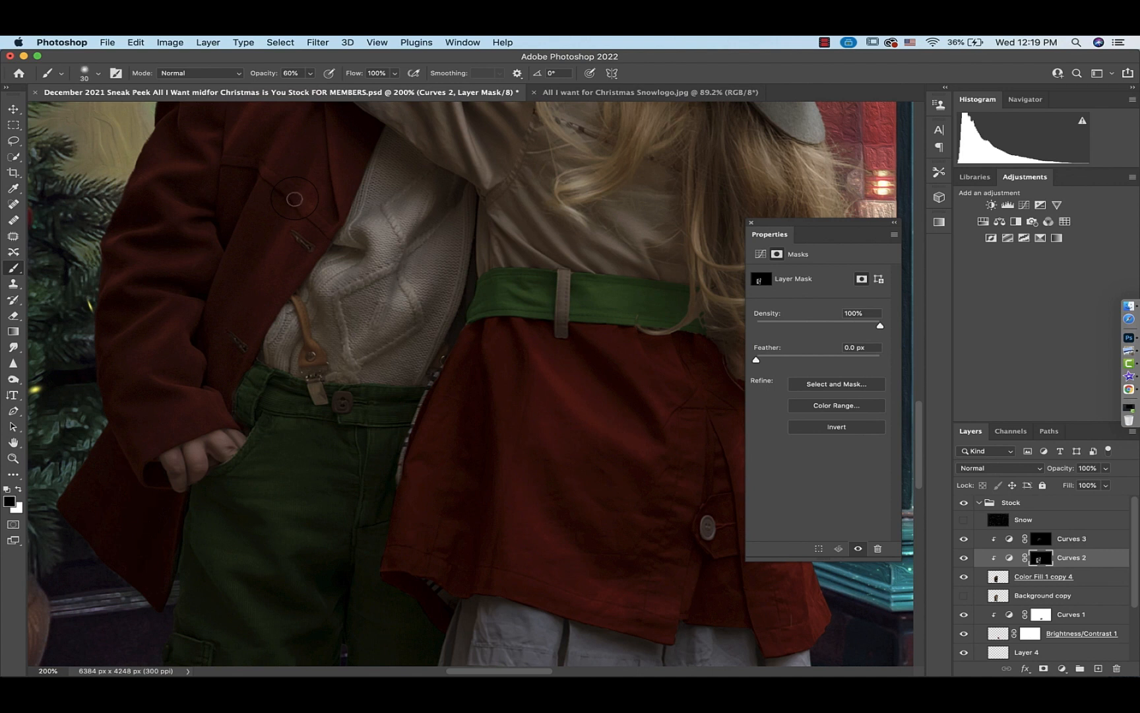
{"action": "mouse_move", "coordinate": [182, 482]}
{"action": "left_mouse_down"}
{"action": "mouse_move", "coordinate": [235, 468]}
{"action": "mouse_move", "coordinate": [212, 448]}
{"action": "mouse_move", "coordinate": [237, 445]}
{"action": "left_mouse_up"}
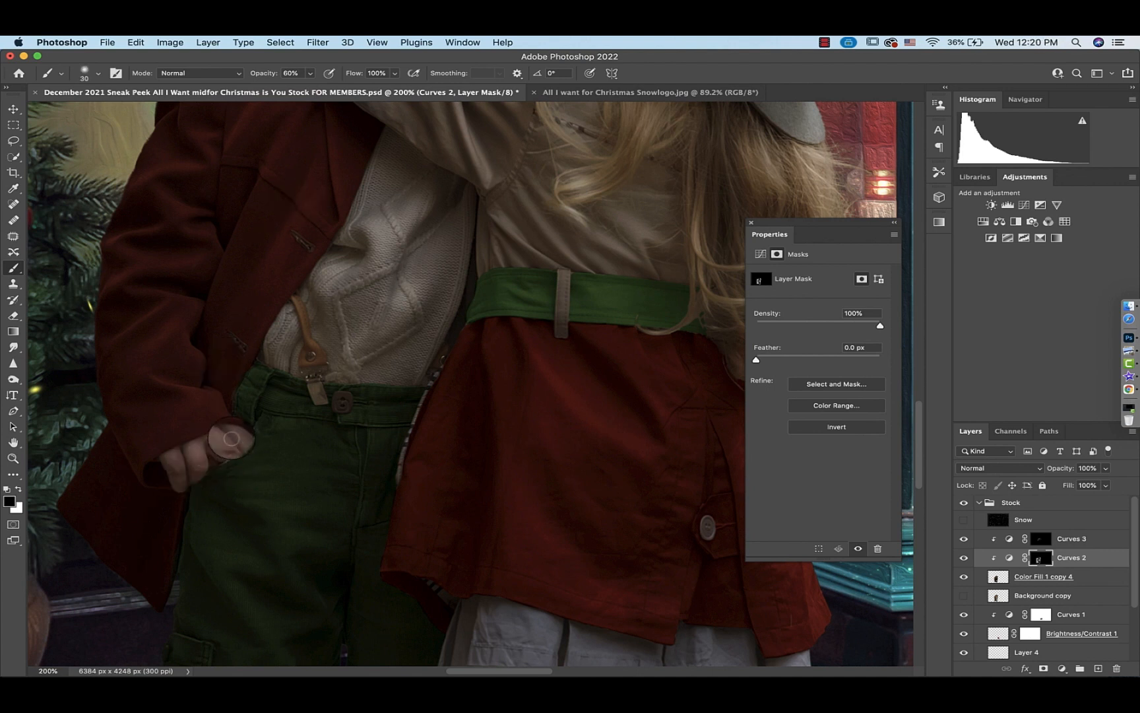
Paint on the Curves 3 mask at 48% opacity down the length of the boy's trouser leg
{"action": "scroll", "coordinate": [295, 520], "scroll_direction": "down", "scroll_amount": 5}
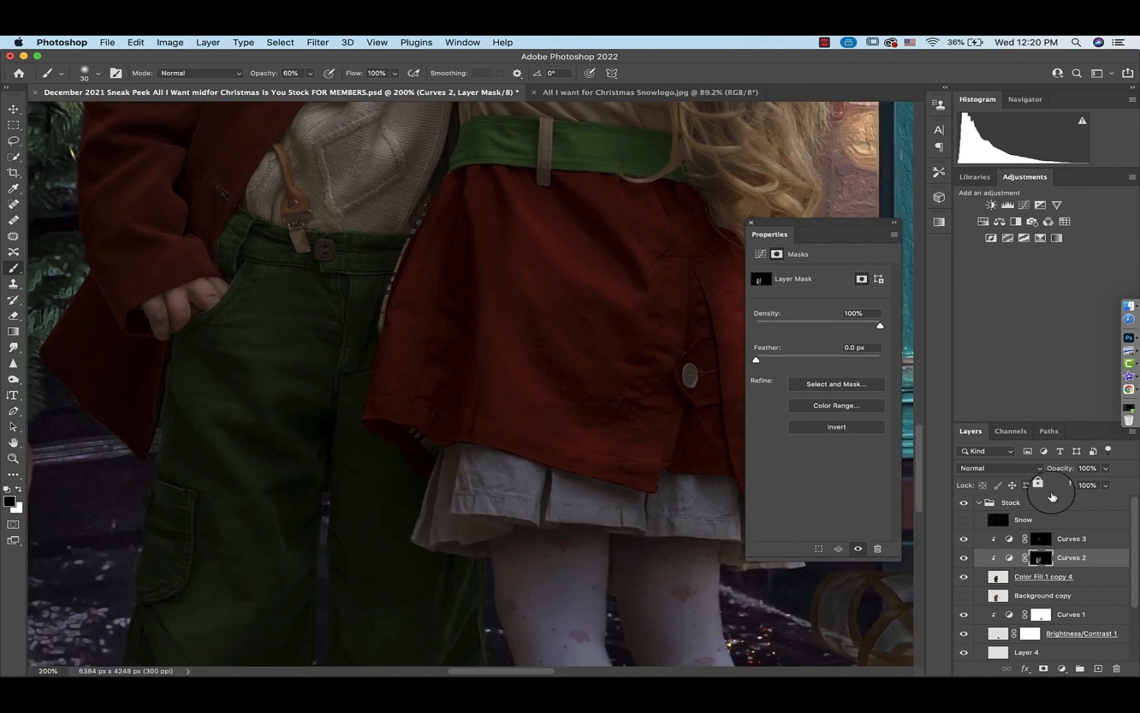
{"action": "left_click", "coordinate": [1047, 540]}
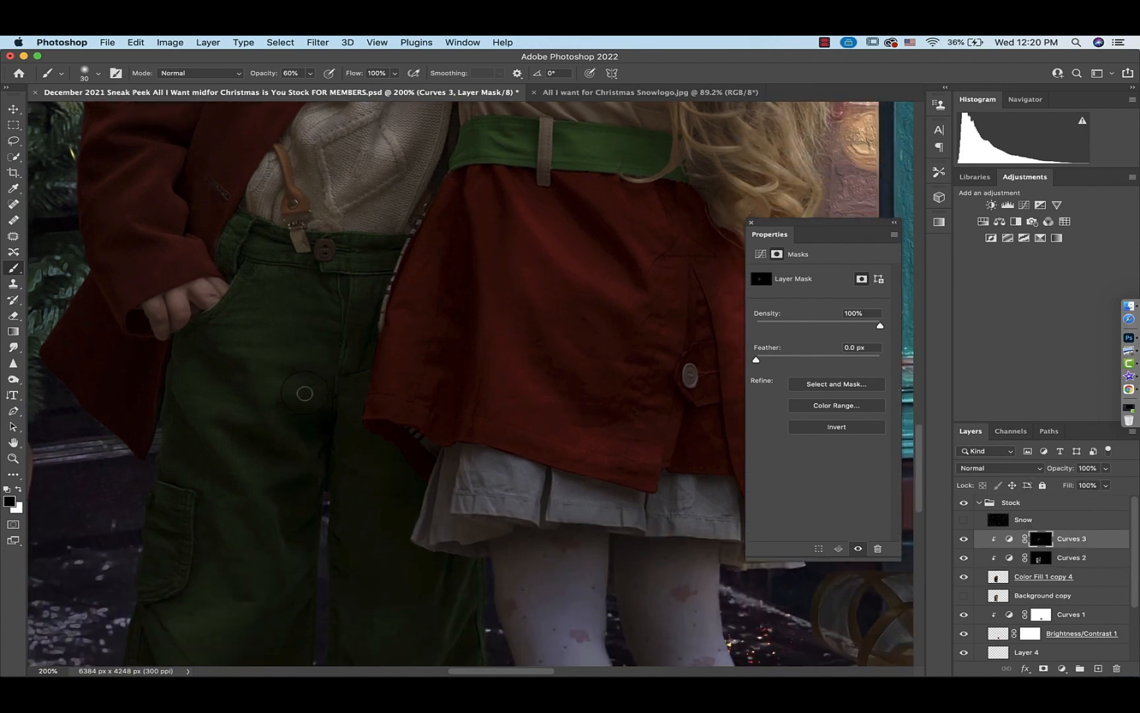
{"action": "key", "text": "4"}
{"action": "key", "text": "8"}
{"action": "left_click_drag", "start_coordinate": [244, 561], "coordinate": [264, 264]}
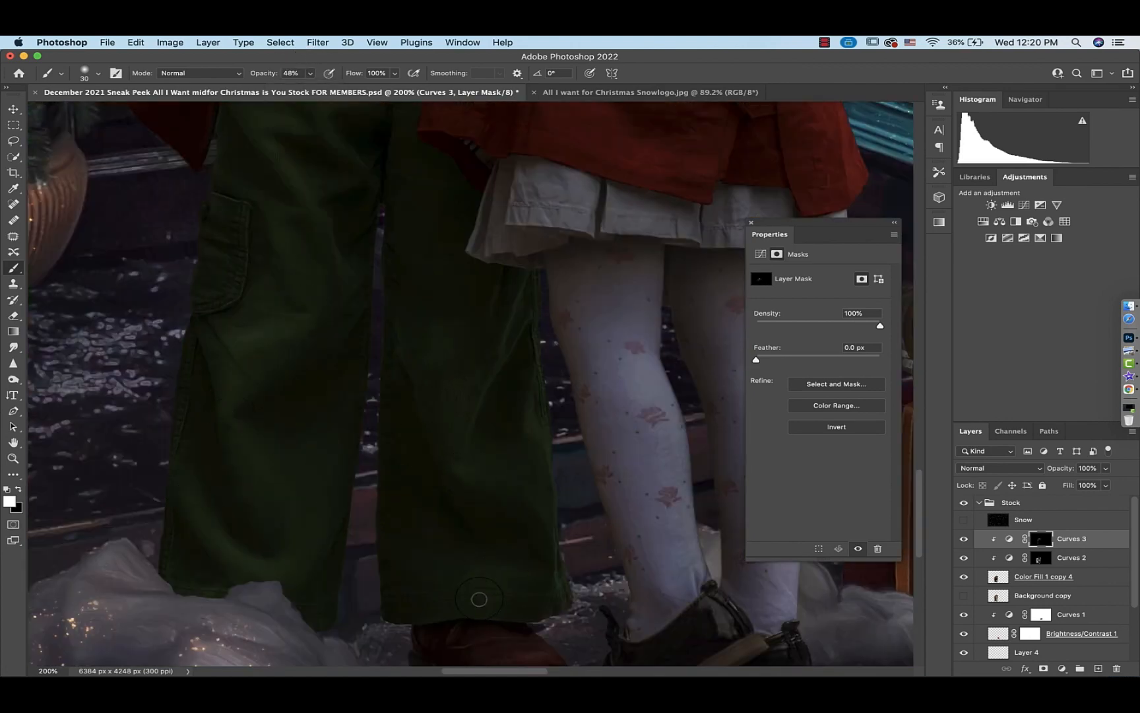
Fit the scene on screen and set the Curves 3 layer's opacity to 68%
{"action": "scroll", "coordinate": [478, 598], "scroll_direction": "up", "scroll_amount": 10}
{"action": "scroll", "coordinate": [417, 374], "scroll_direction": "right", "scroll_amount": 3}
{"action": "key", "text": "super+0"}
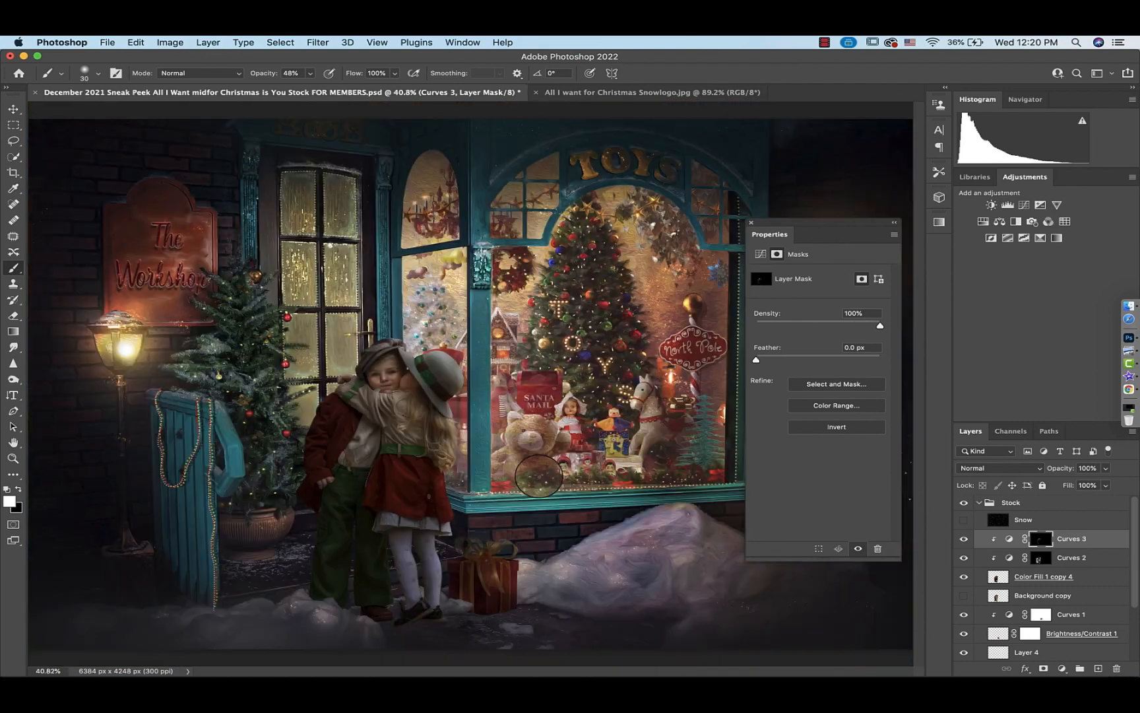
{"action": "left_click", "coordinate": [1106, 468]}
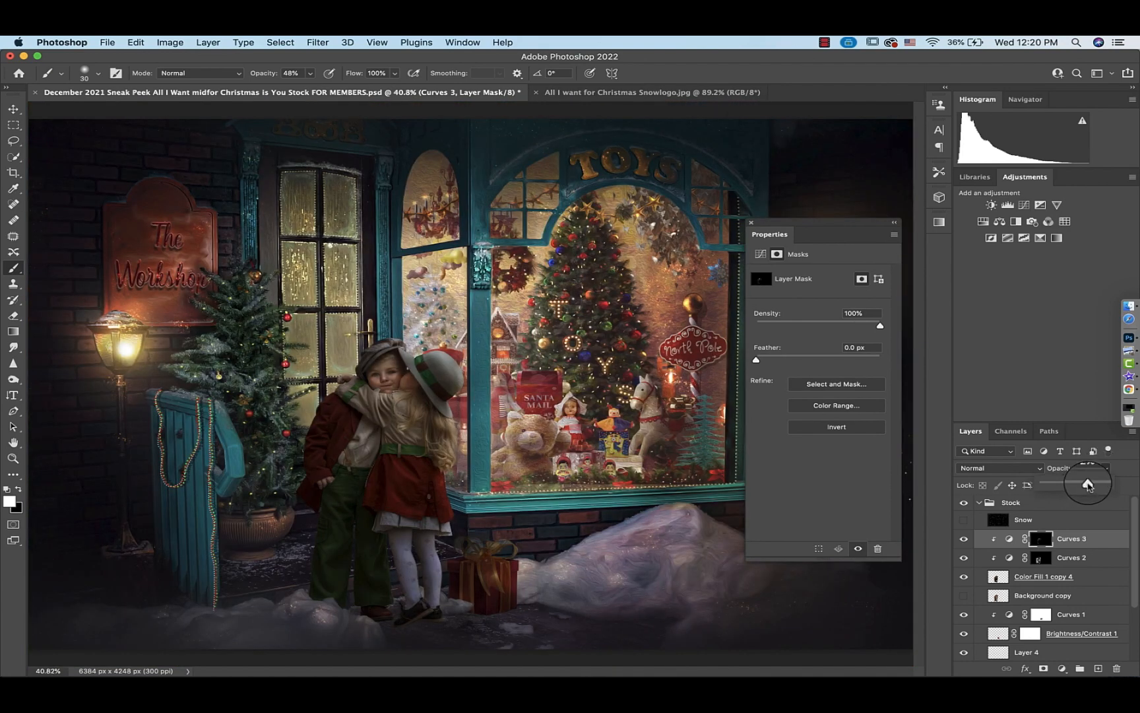
Merge Curves 3, Curves 2 and Color Fill 1 copy 4 into one layer and toggle it off and on to compare
{"action": "left_click", "coordinate": [1000, 578], "text": "shift"}
{"action": "key", "text": "super+e"}
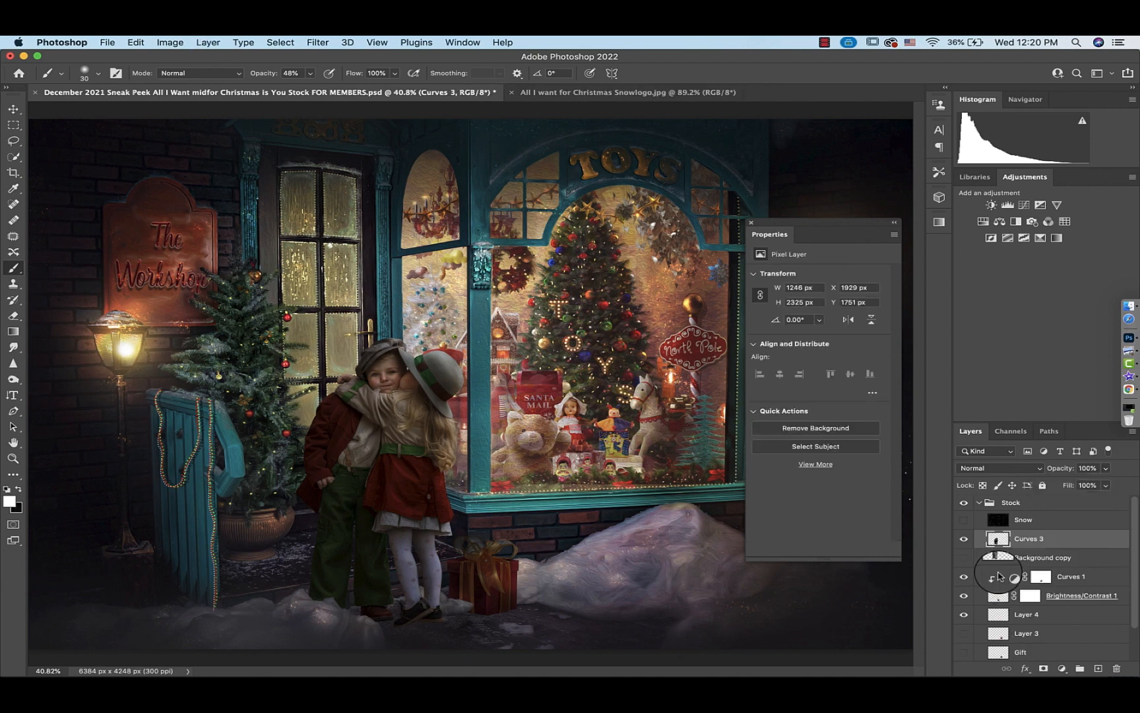
{"action": "left_click", "coordinate": [964, 542]}
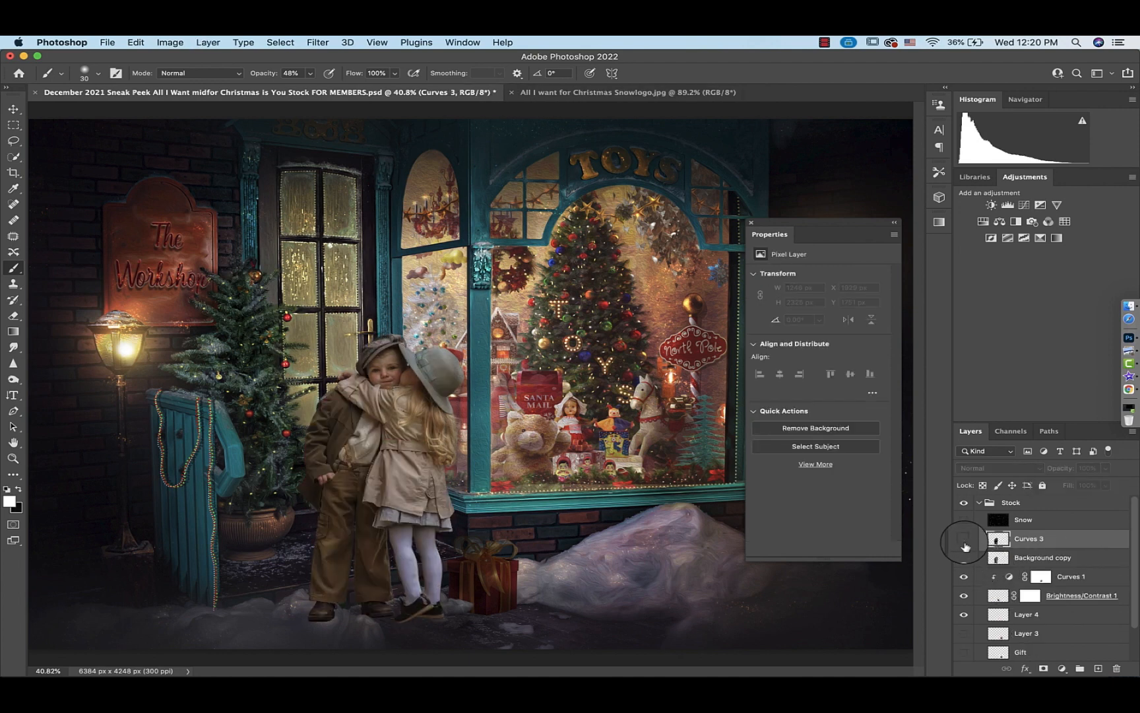
{"action": "left_click", "coordinate": [964, 542]}
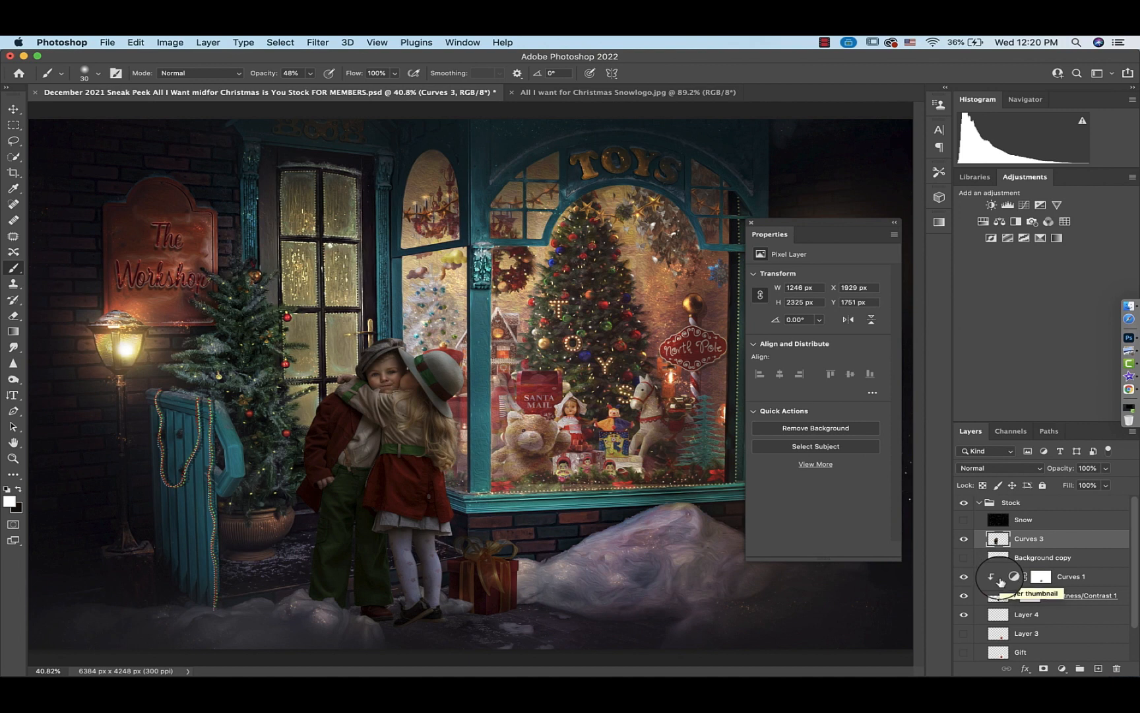
Add a Solid Color fill layer above Curves 1 set to dark purple #1f1022
{"action": "left_click", "coordinate": [1006, 579]}
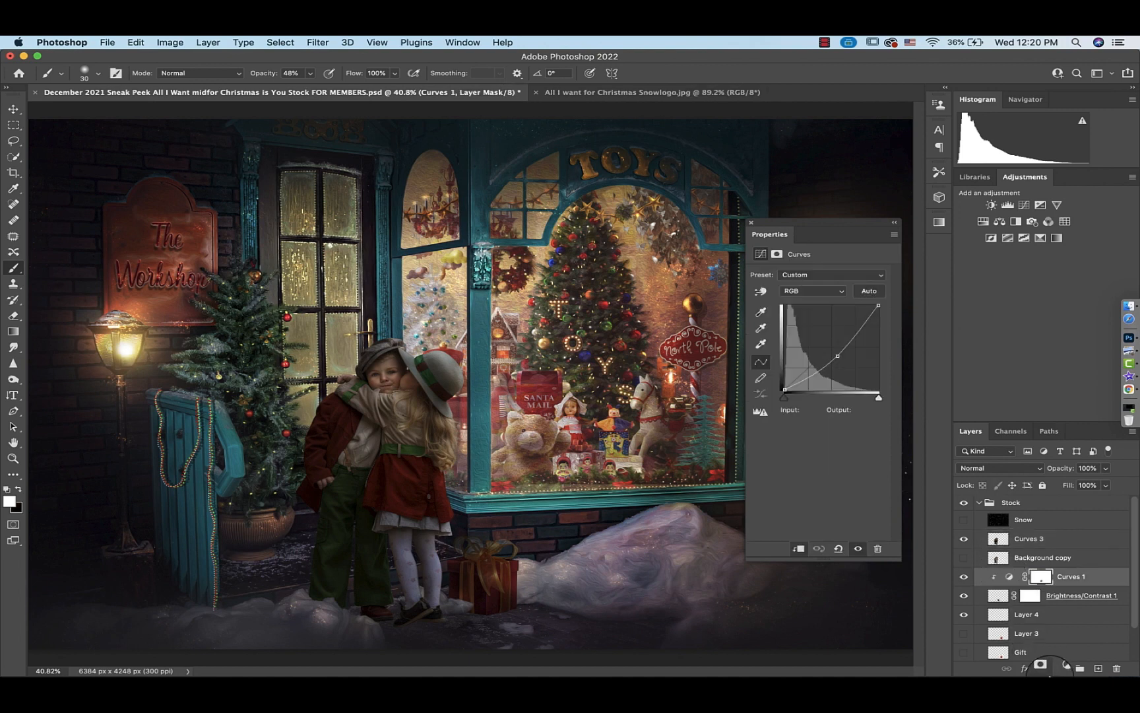
{"action": "left_click", "coordinate": [1062, 668]}
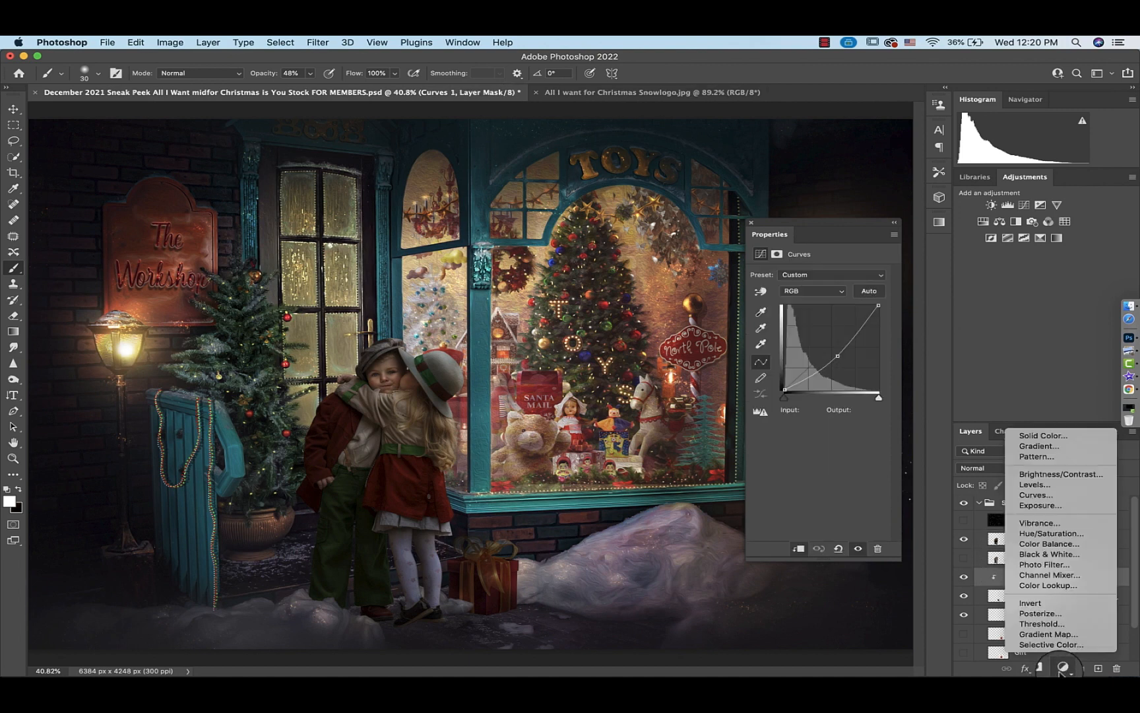
{"action": "left_click", "coordinate": [1043, 433]}
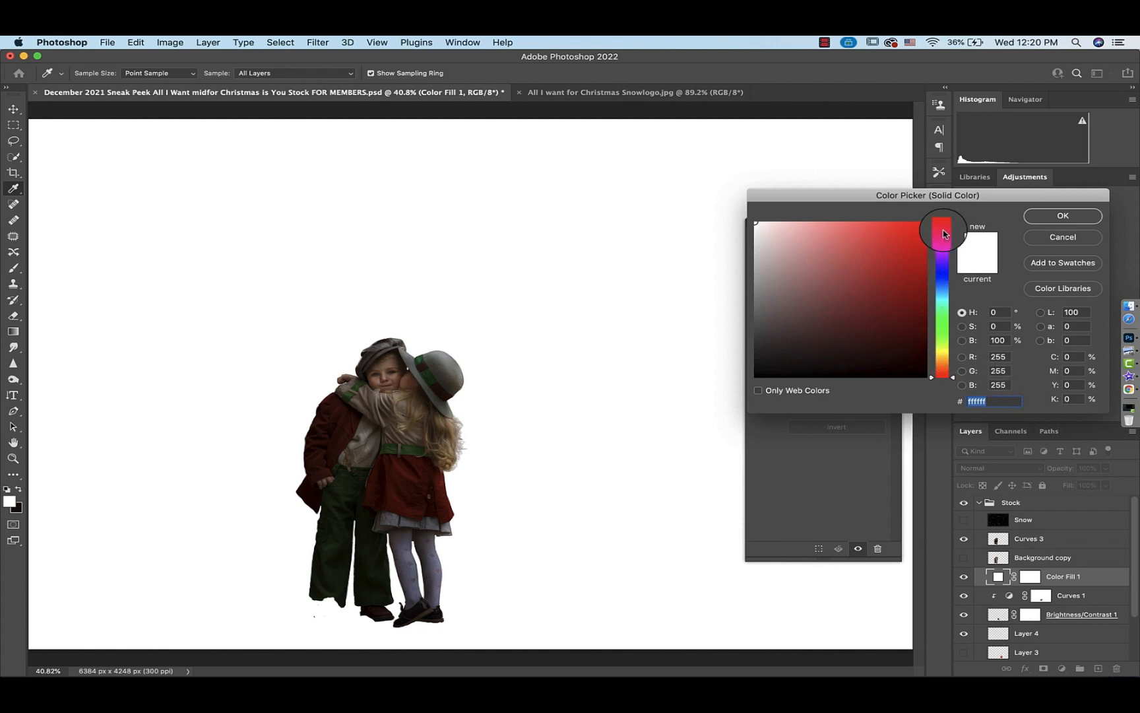
{"action": "left_click_drag", "start_coordinate": [944, 239], "coordinate": [946, 251]}
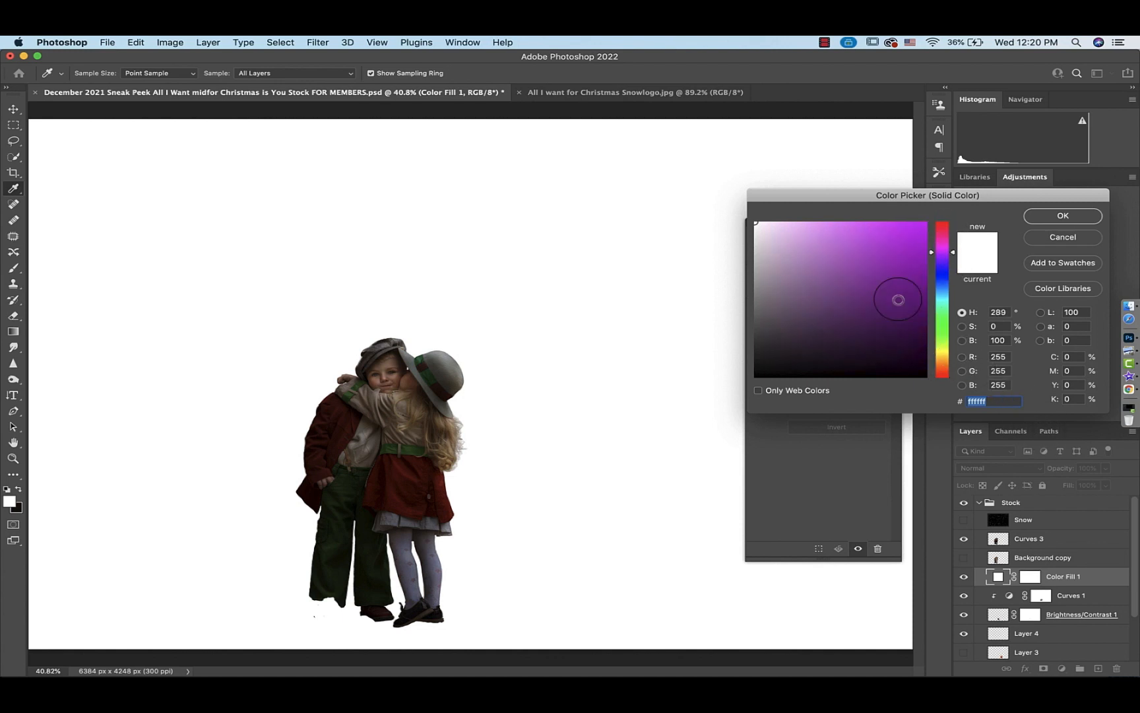
{"action": "left_click_drag", "start_coordinate": [890, 317], "coordinate": [876, 354]}
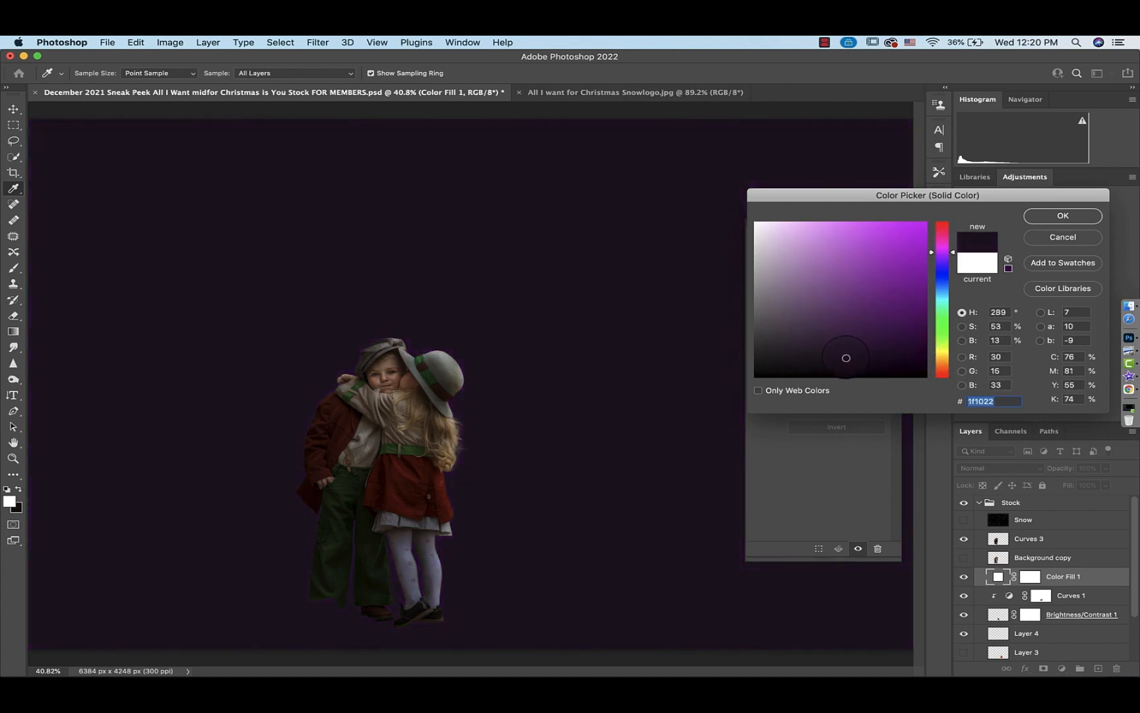
{"action": "left_click", "coordinate": [1063, 216]}
{"action": "key", "text": "b"}
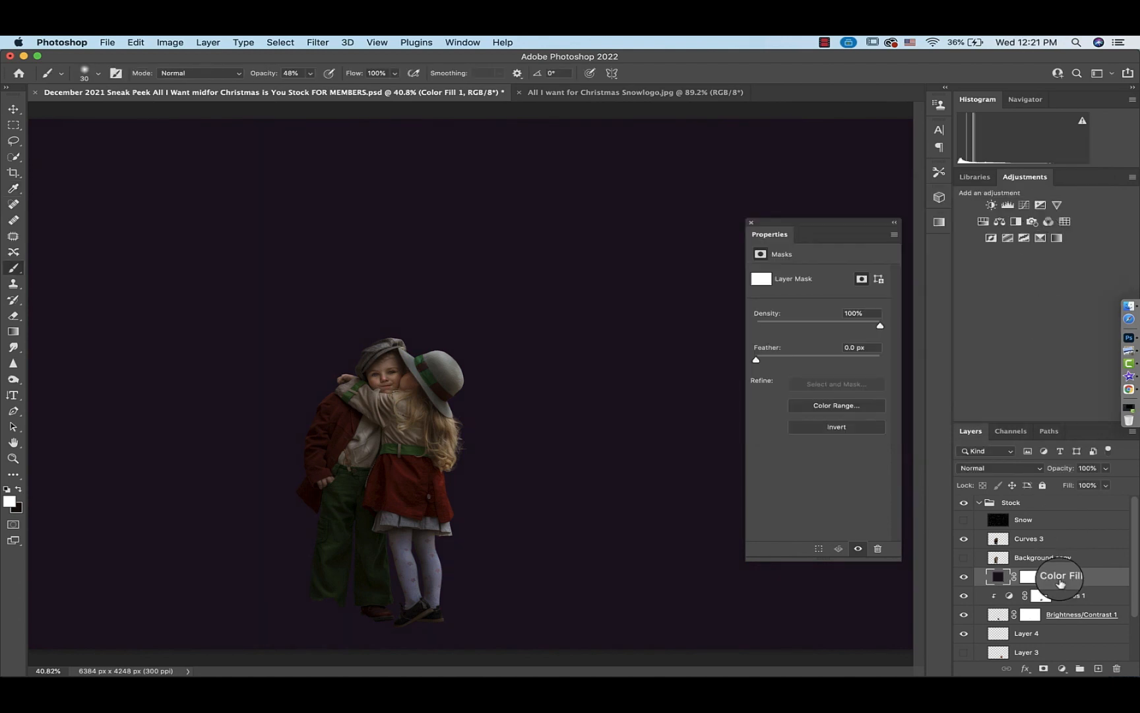
Invert the Color Fill 1 layer mask to black
{"action": "left_click", "coordinate": [1032, 579]}
{"action": "key", "text": "super+i"}
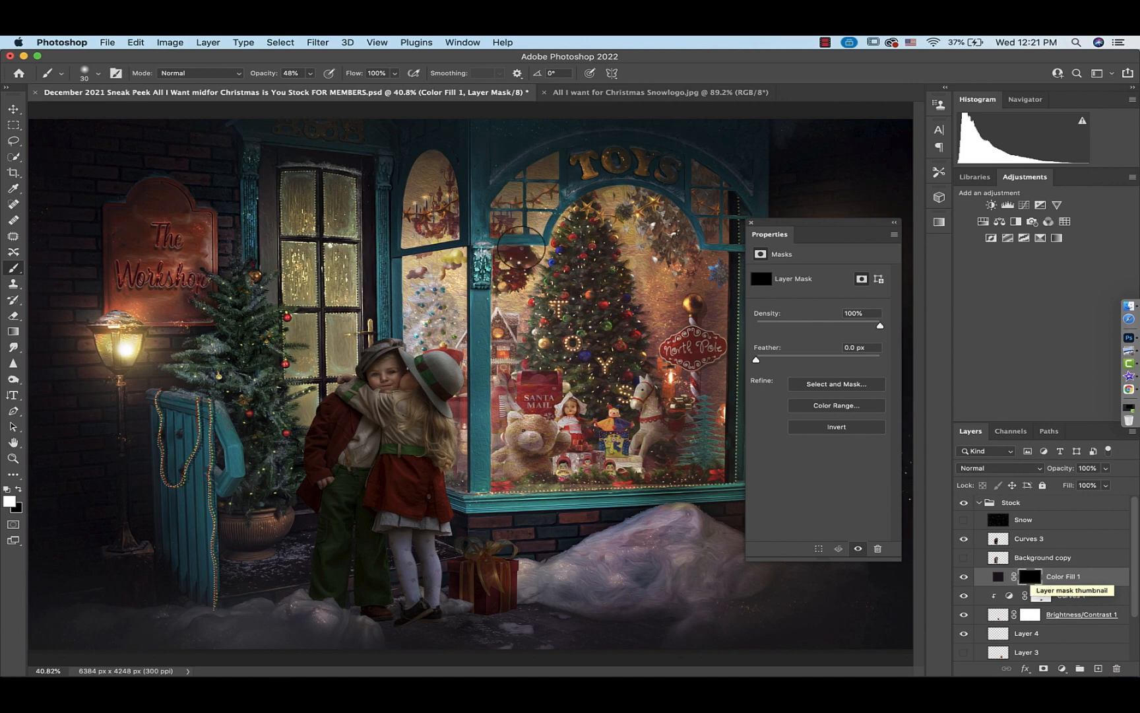
Set the brush to 0% hardness, enlarge its size, and raise its opacity to 70%
{"action": "left_click", "coordinate": [97, 73]}
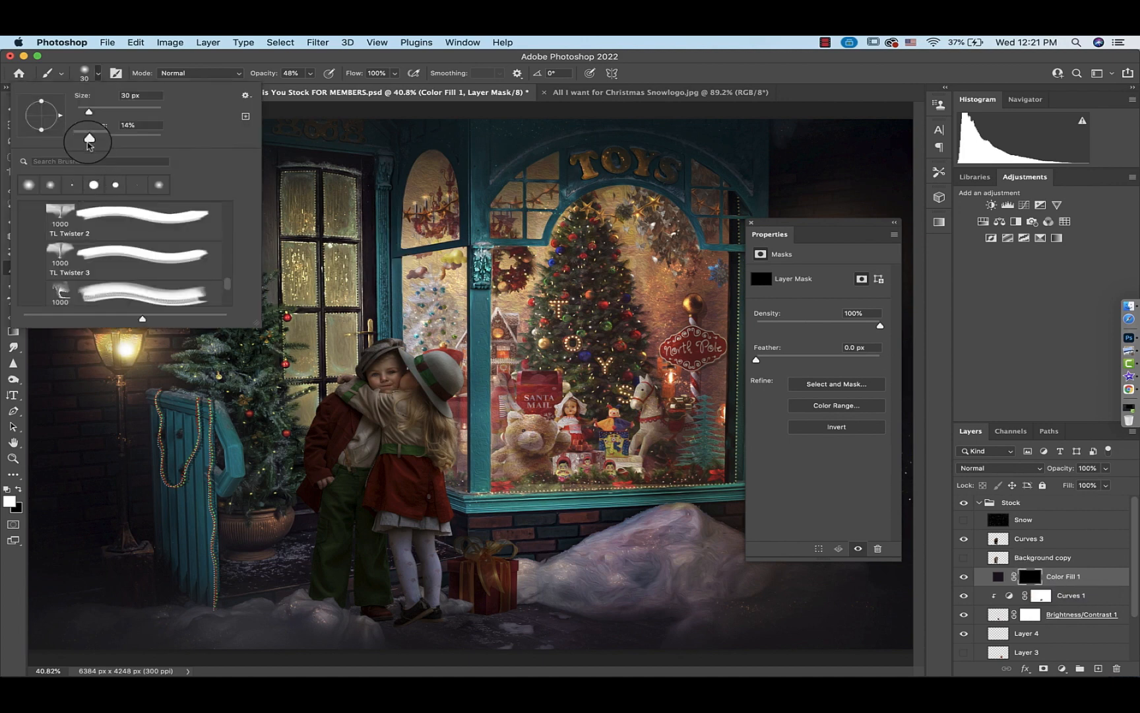
{"action": "mouse_move", "coordinate": [89, 139]}
{"action": "left_mouse_down"}
{"action": "mouse_move", "coordinate": [43, 135]}
{"action": "mouse_move", "coordinate": [41, 121]}
{"action": "left_mouse_up"}
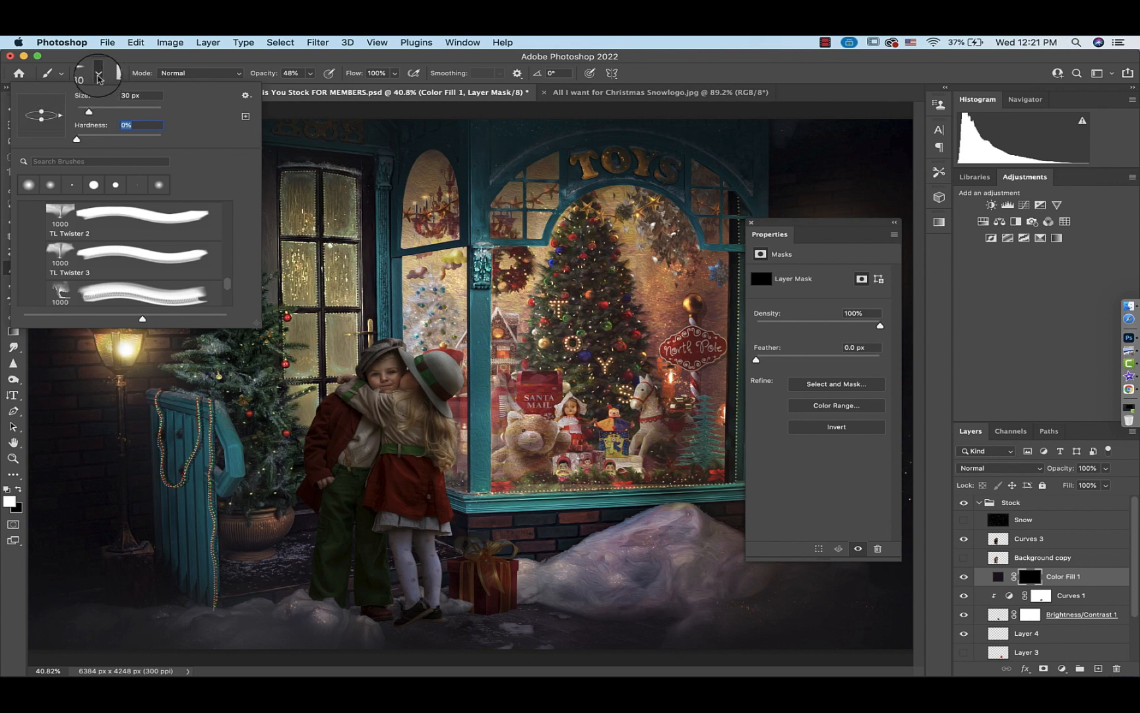
{"action": "left_click", "coordinate": [98, 74]}
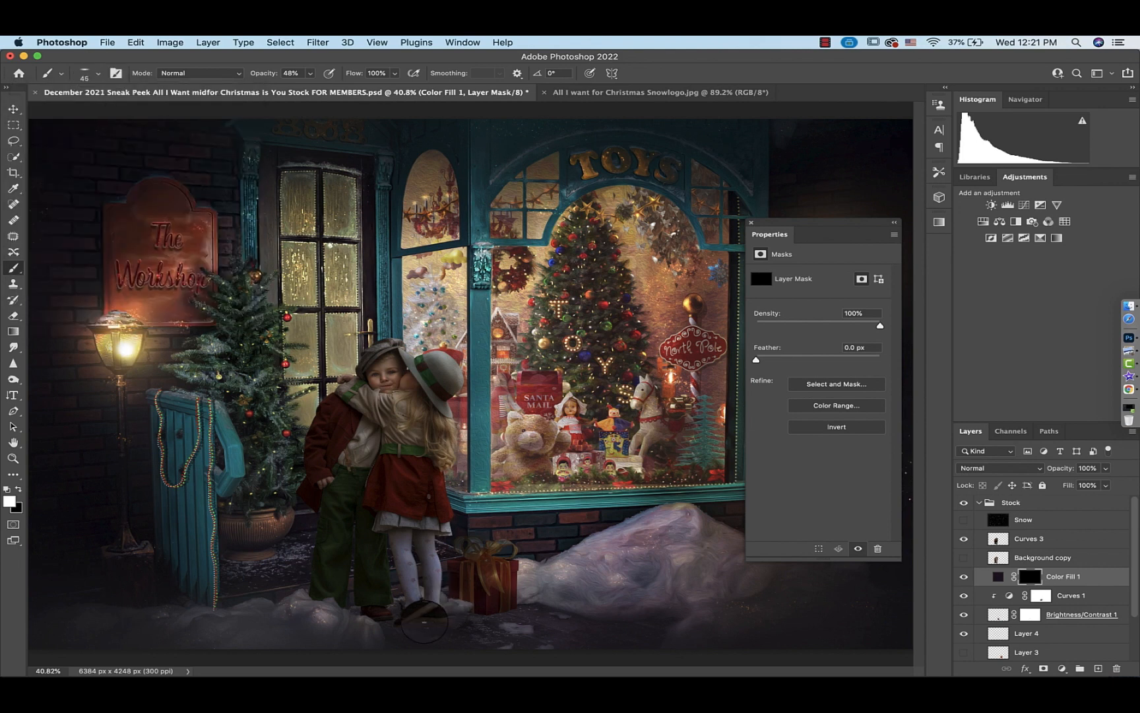
{"action": "key", "text": "bracketright"}
{"action": "key", "text": "bracketright"}
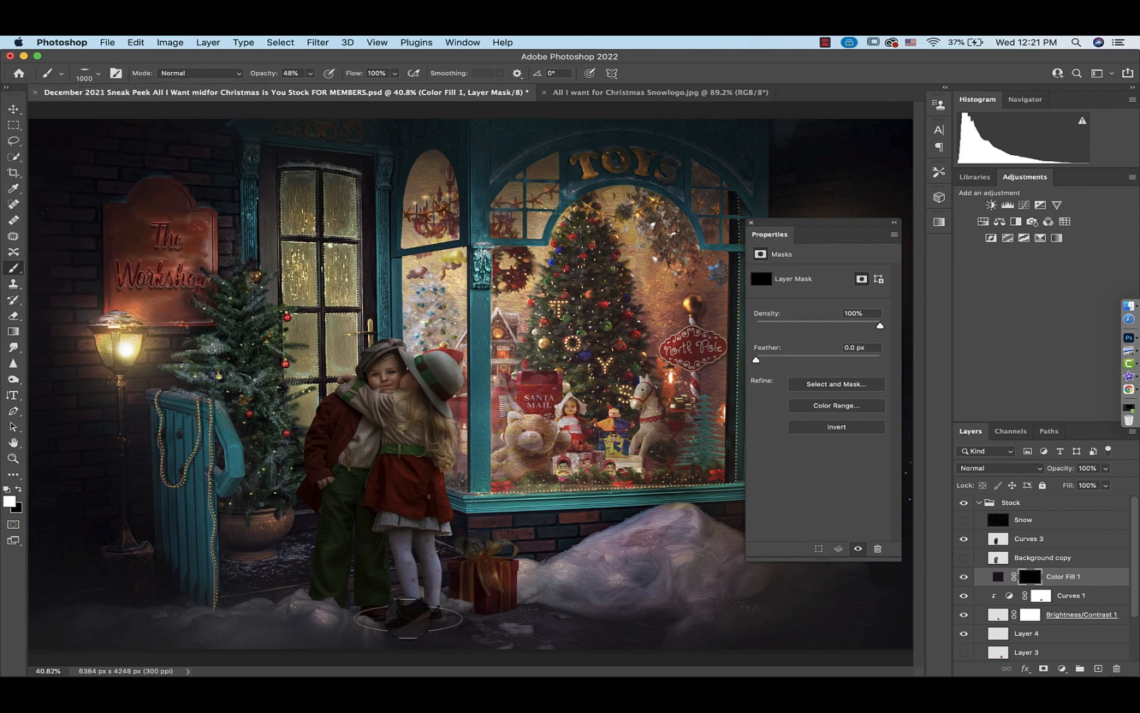
{"action": "left_click_drag", "start_coordinate": [302, 74], "coordinate": [259, 75]}
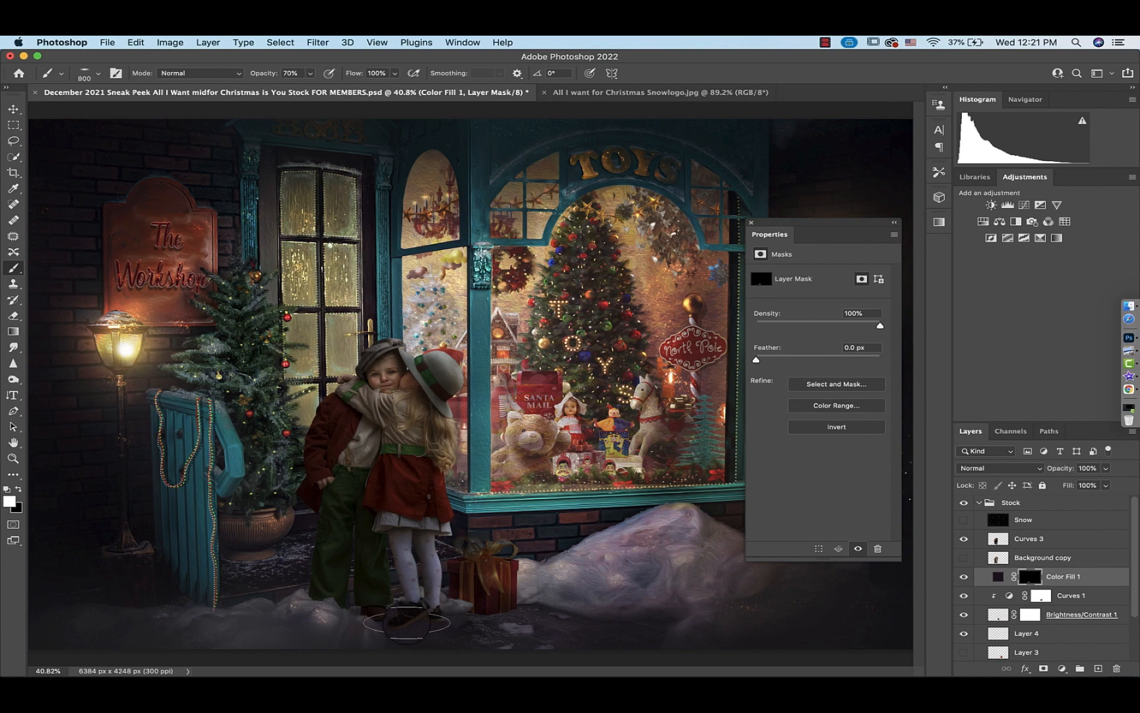
Change the Color Fill 1 color to near-black #080608
{"action": "double_click", "coordinate": [999, 578]}
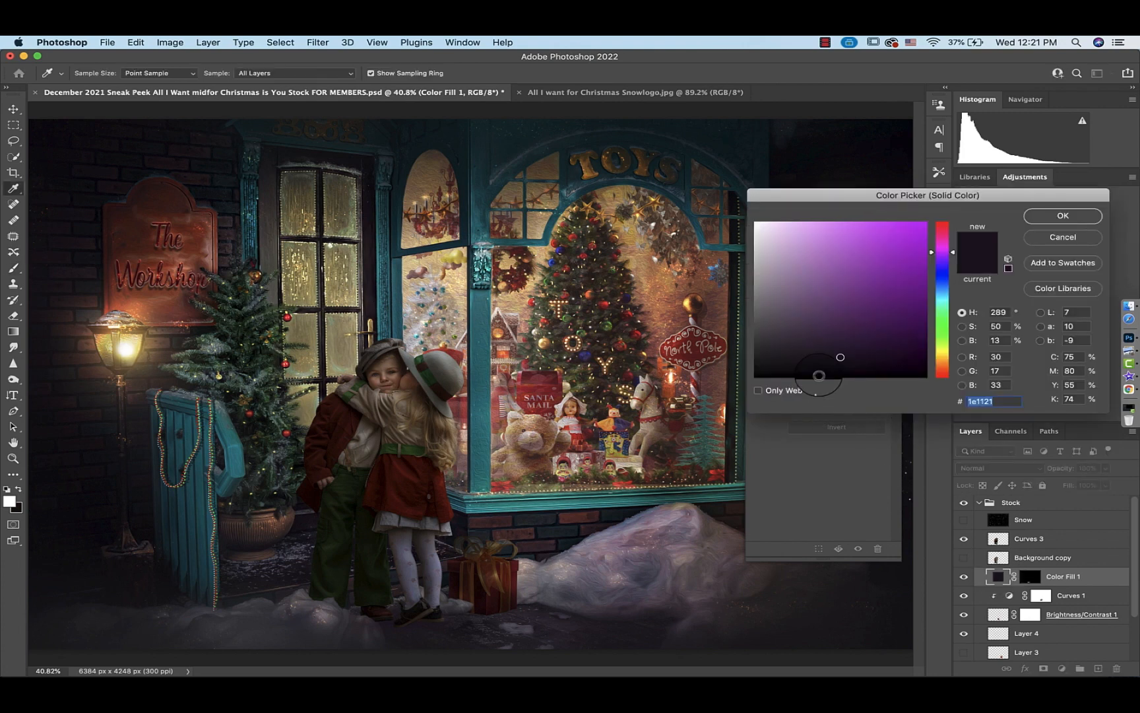
{"action": "left_click_drag", "start_coordinate": [809, 363], "coordinate": [800, 374]}
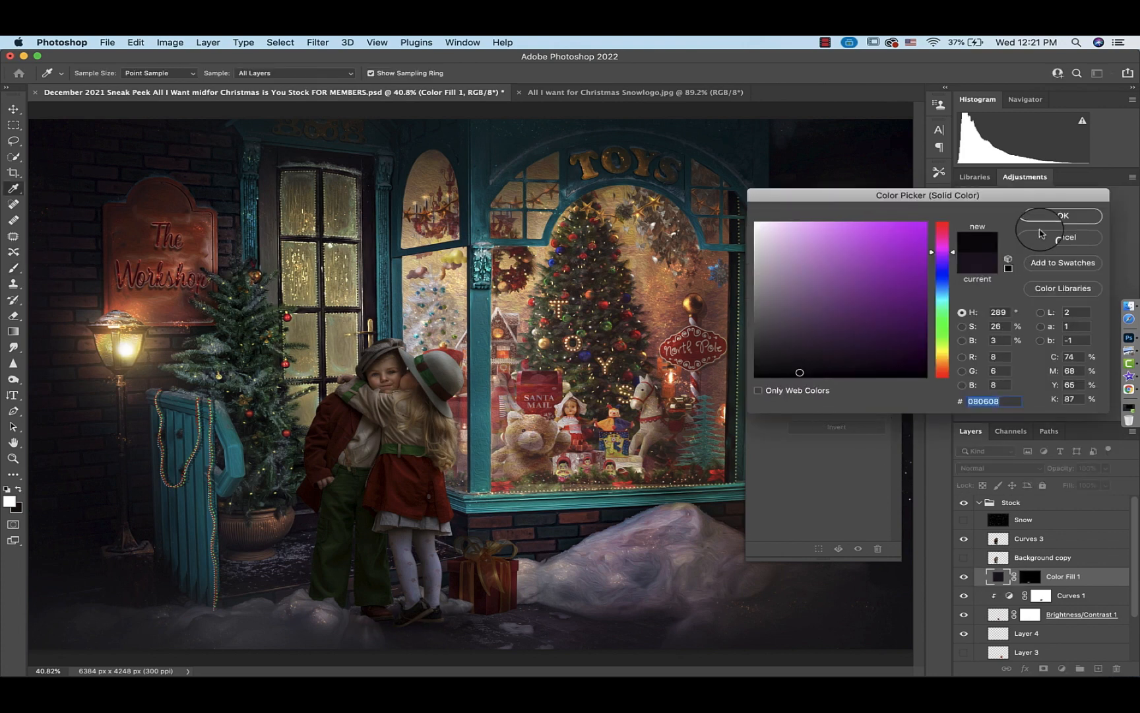
{"action": "left_click", "coordinate": [1059, 216]}
Set the brush opacity to 100%, close the Properties panel, and toggle Color Fill 1 off and on to compare
{"action": "left_click", "coordinate": [308, 73]}
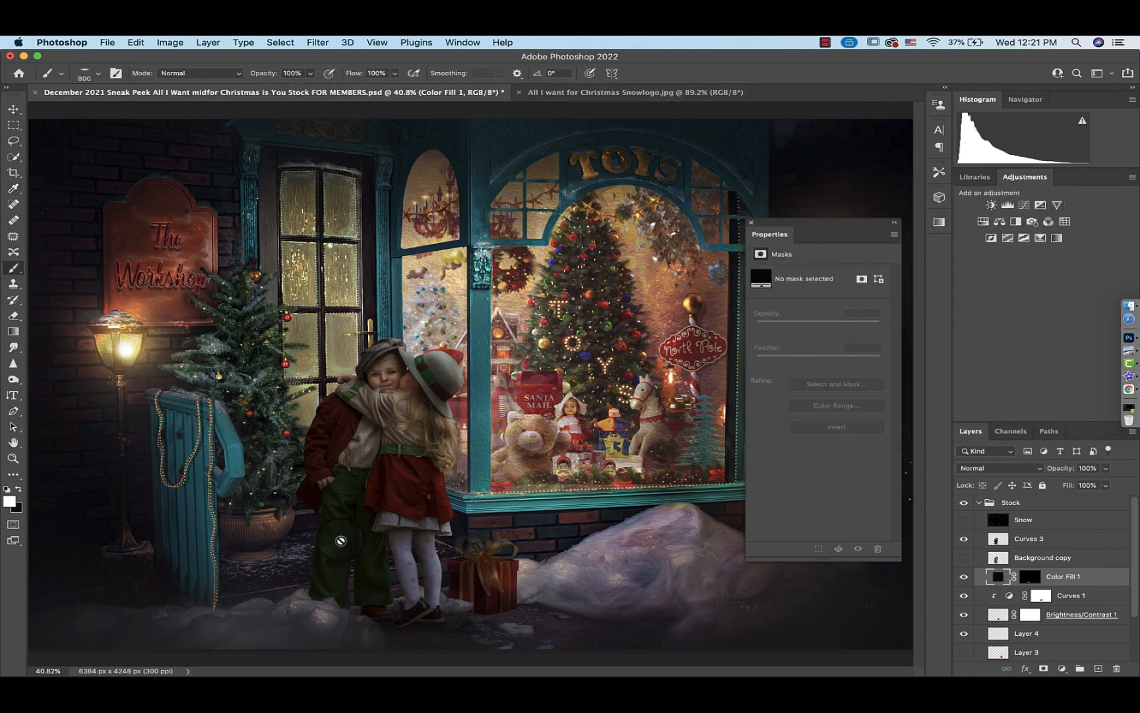
{"action": "left_click", "coordinate": [751, 222]}
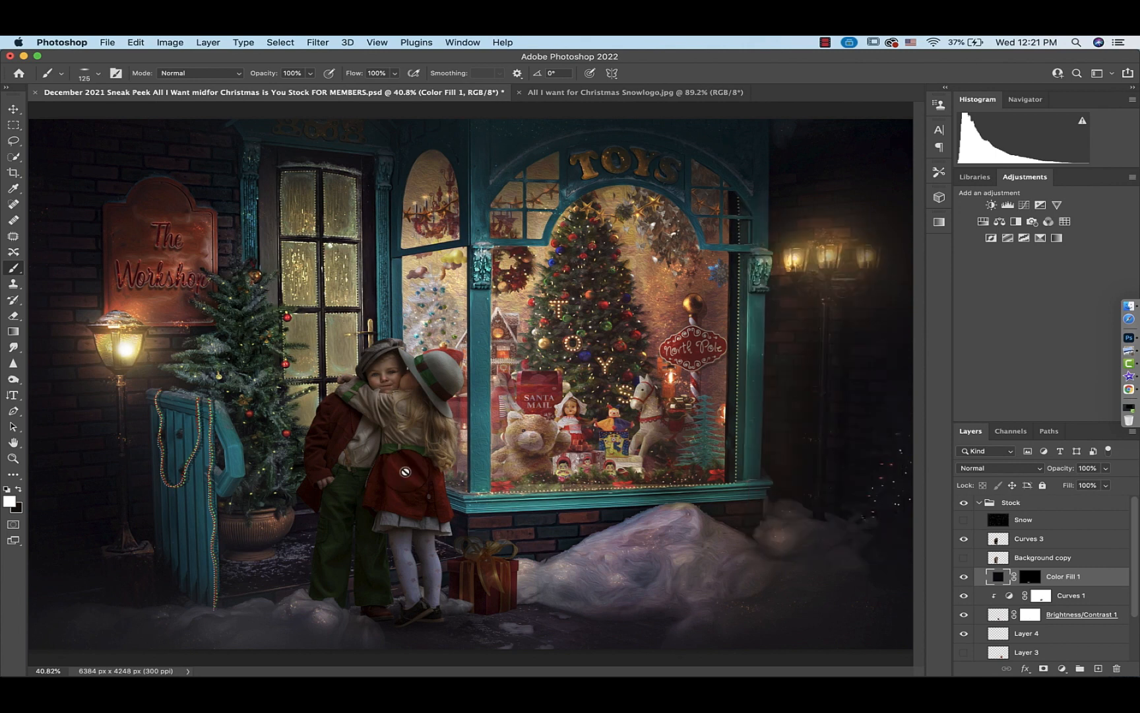
{"action": "left_click", "coordinate": [1030, 576]}
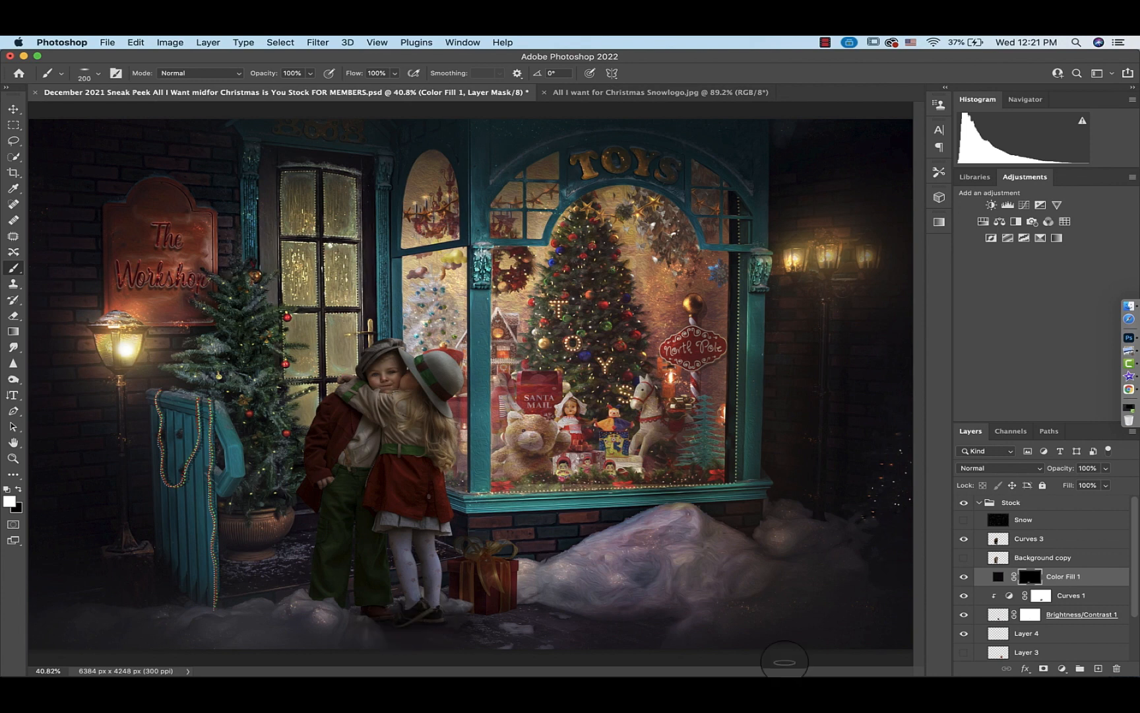
{"action": "left_click", "coordinate": [964, 578]}
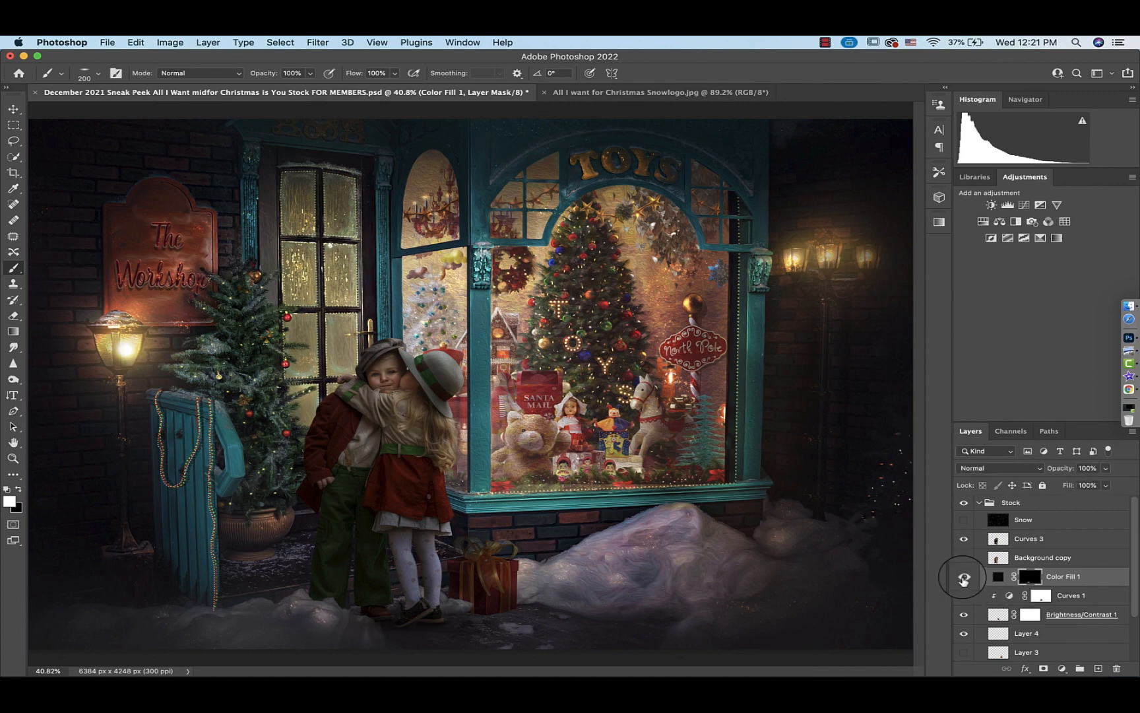
{"action": "left_click_drag", "start_coordinate": [963, 578], "coordinate": [963, 596]}
{"action": "key", "text": "x"}
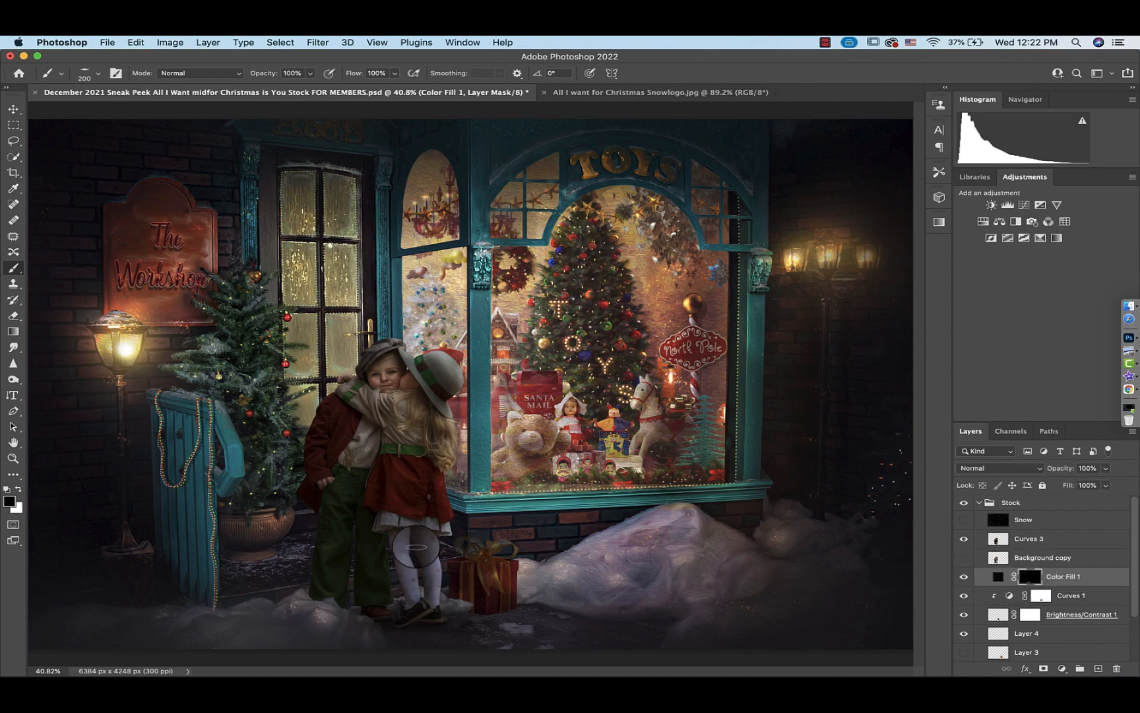
{"action": "left_click", "coordinate": [86, 72]}
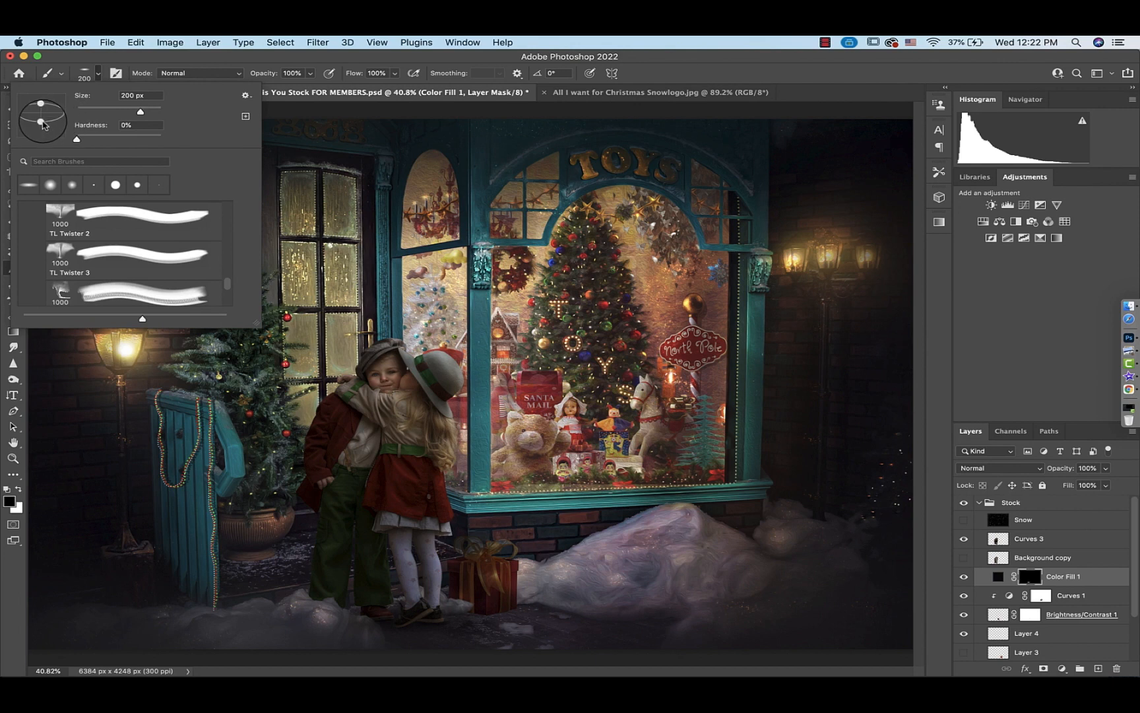
{"action": "left_click", "coordinate": [86, 73]}
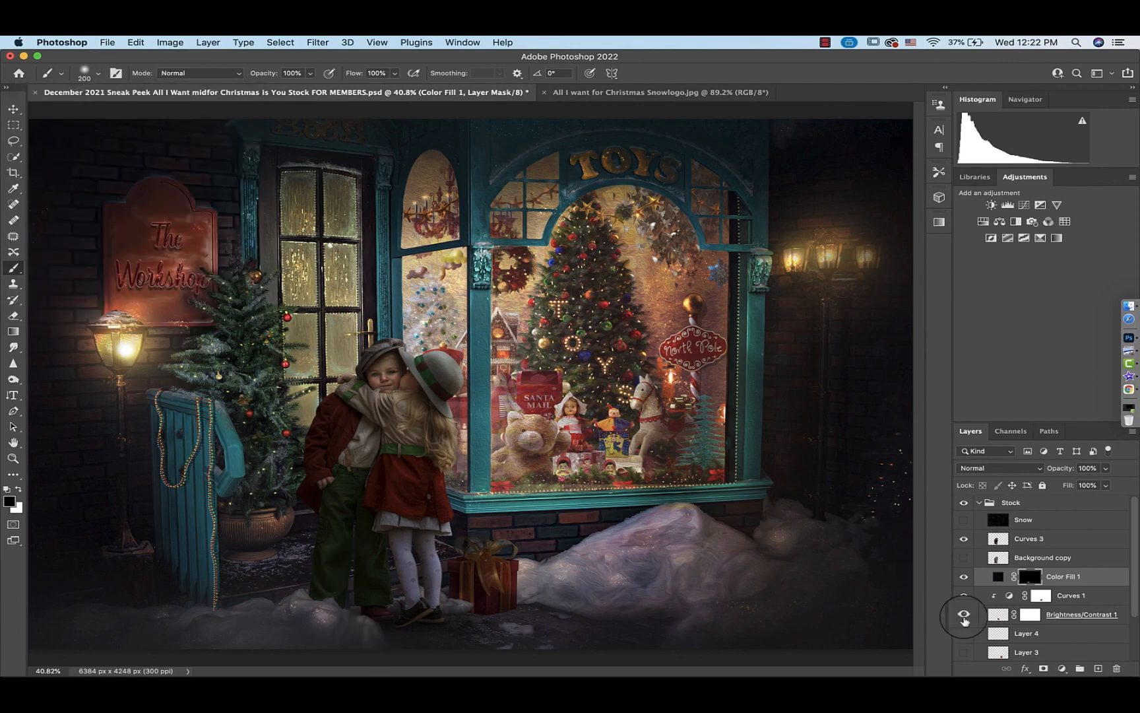
{"action": "left_click", "coordinate": [964, 576]}
{"action": "left_click", "coordinate": [964, 578]}
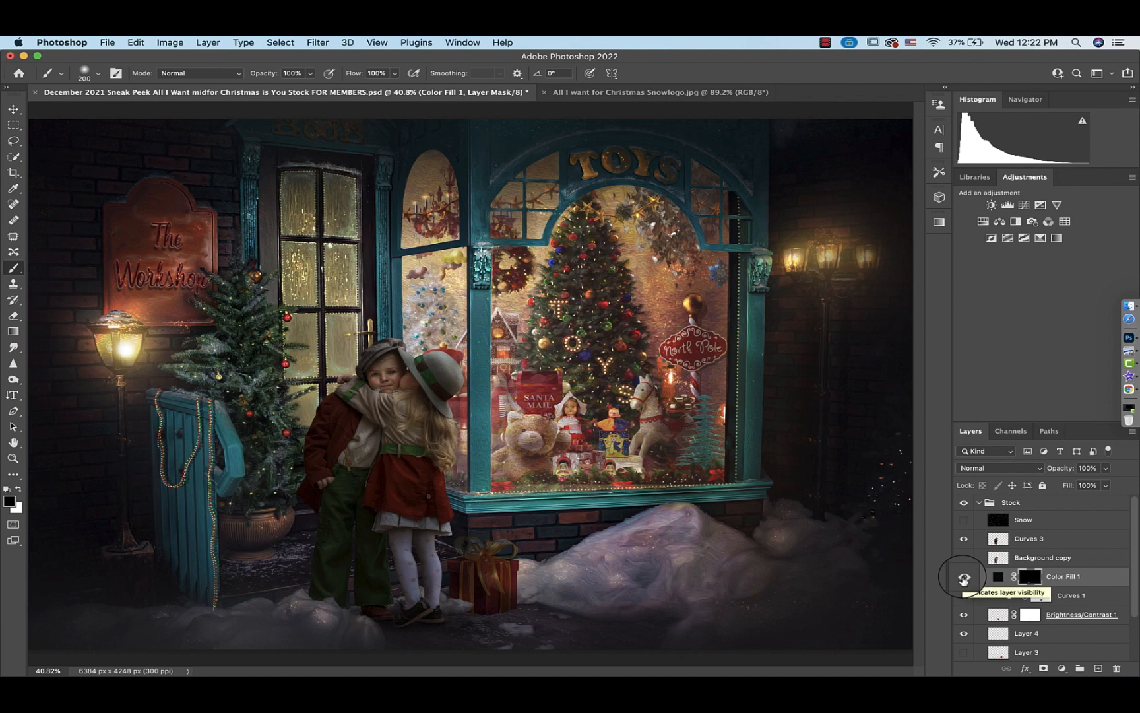
Add a new layer above Curves 3, set its blend mode to Soft Light, and clip it to Curves 3
{"action": "left_click", "coordinate": [997, 540]}
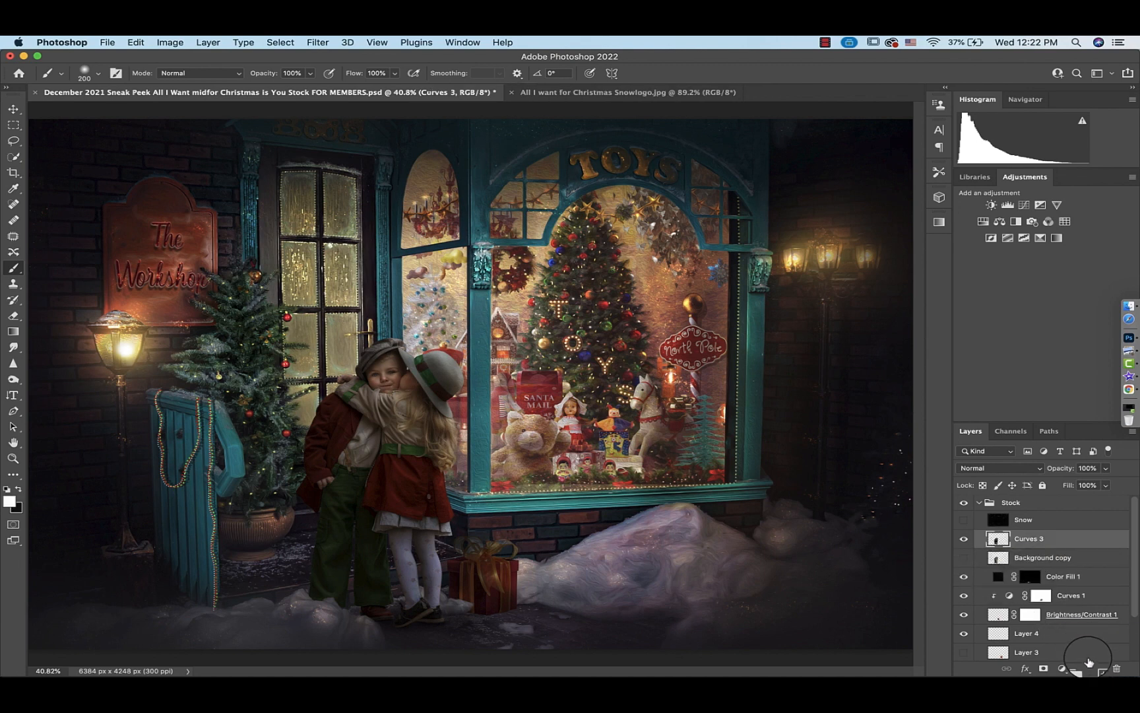
{"action": "left_click", "coordinate": [1099, 668]}
{"action": "left_click", "coordinate": [992, 468]}
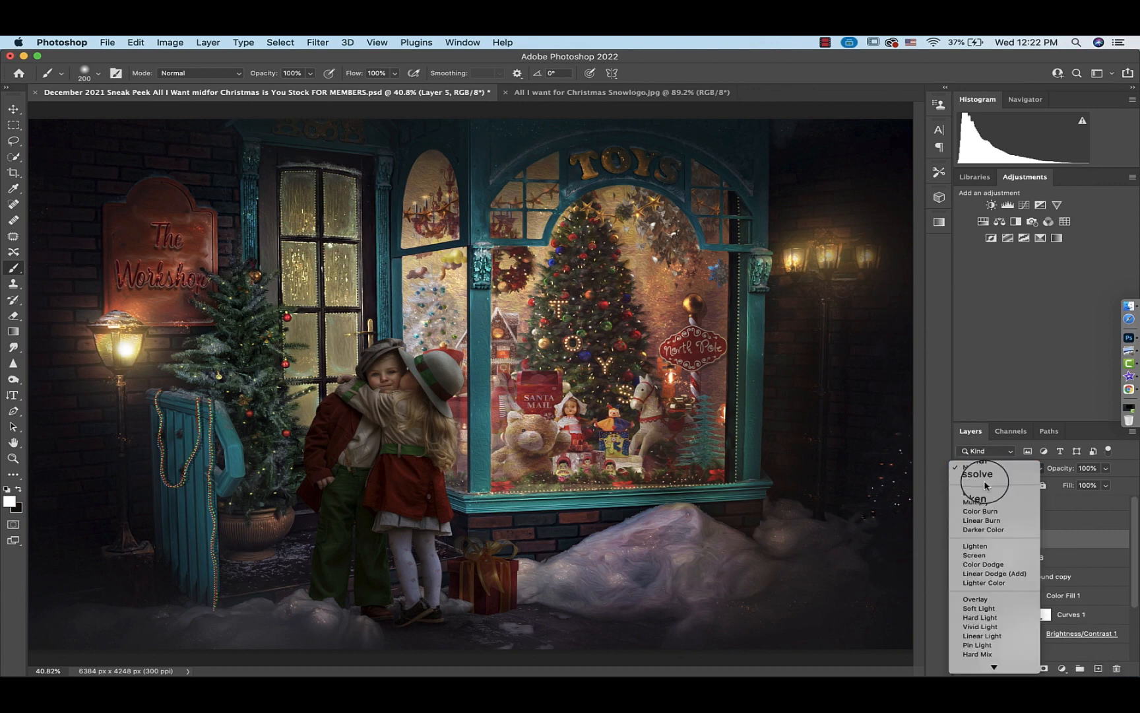
{"action": "left_click", "coordinate": [983, 610]}
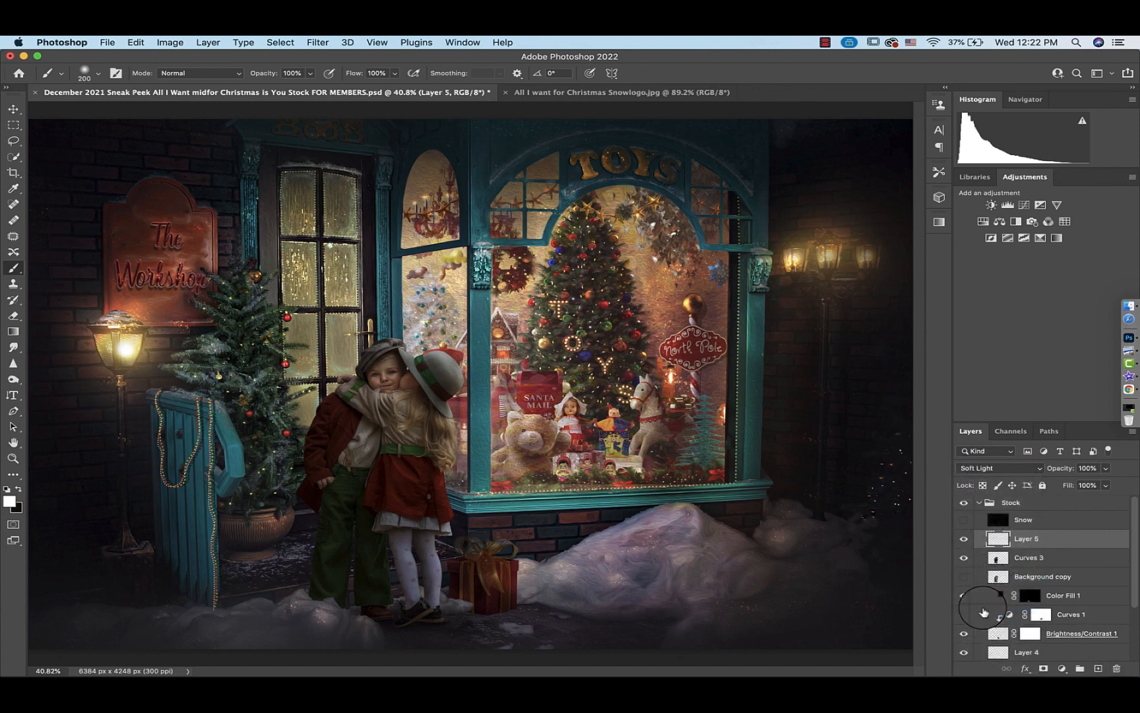
{"action": "left_click", "coordinate": [997, 548], "text": "alt"}
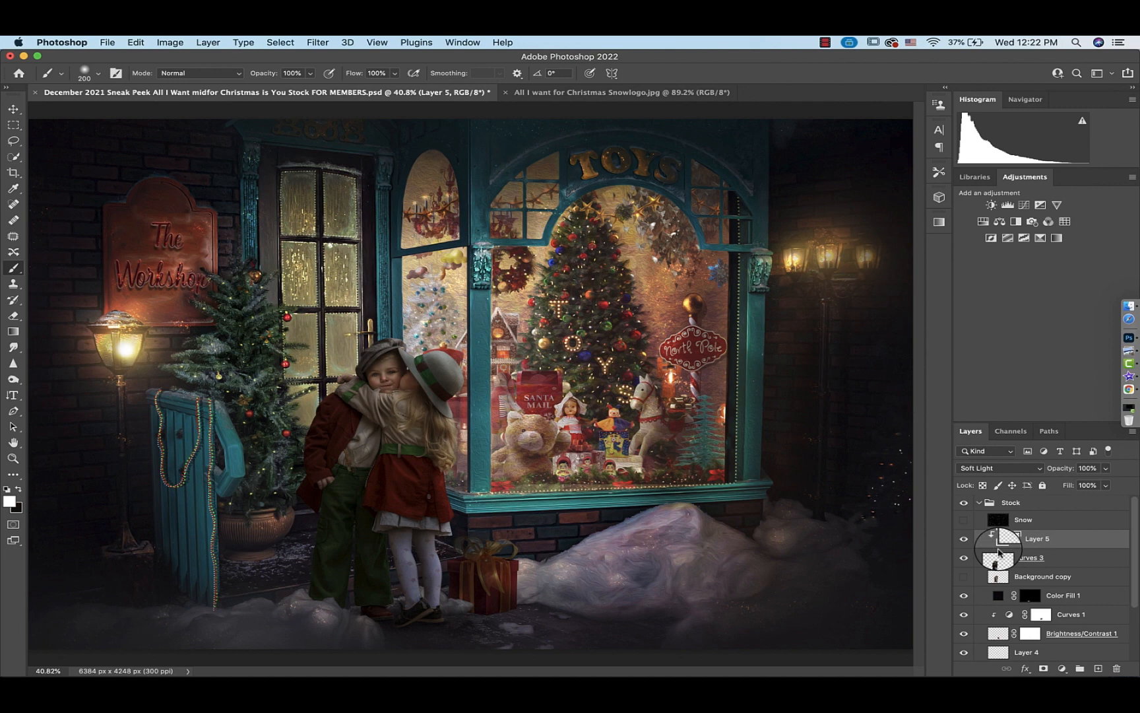
Set up a Foreground to Background gradient whose start stop is a skin tone #866955 sampled from the boy's face
{"action": "left_click", "coordinate": [13, 331]}
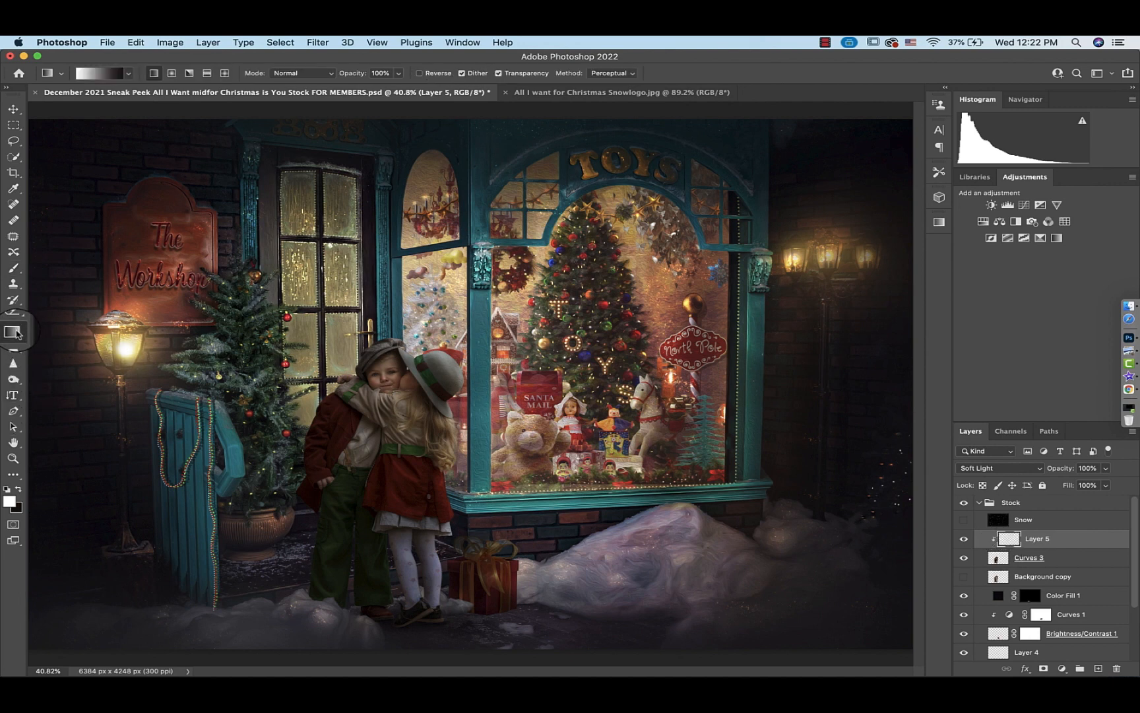
{"action": "left_click", "coordinate": [109, 73]}
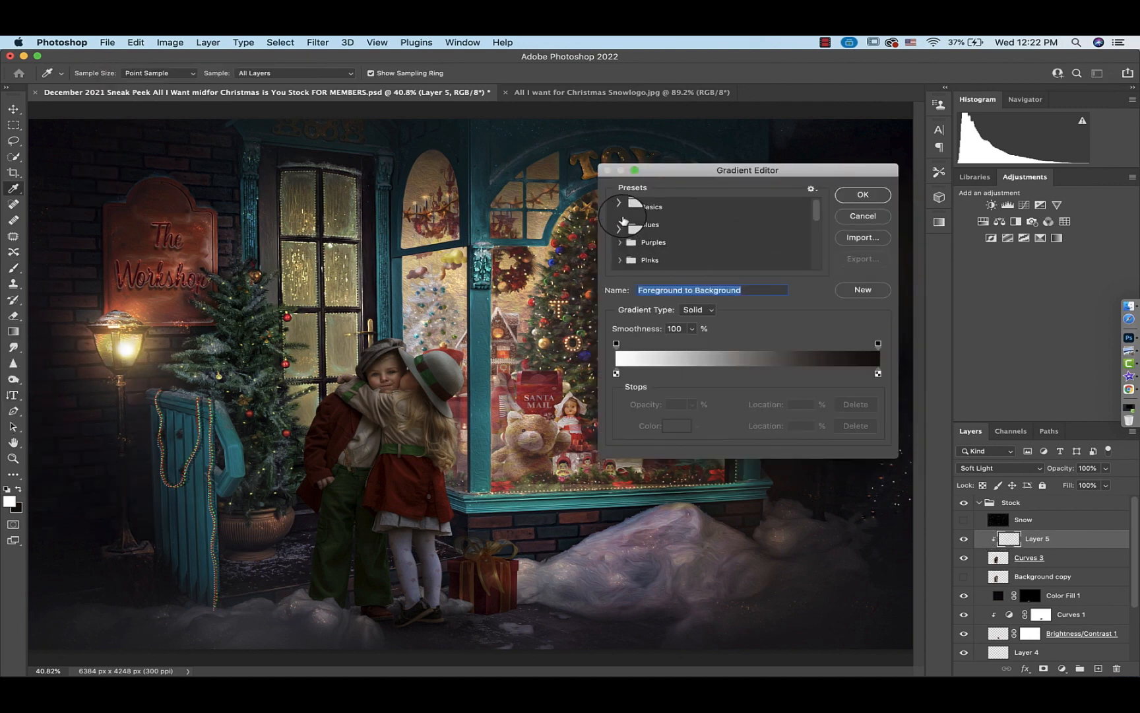
{"action": "left_click", "coordinate": [621, 207]}
{"action": "left_click", "coordinate": [638, 226]}
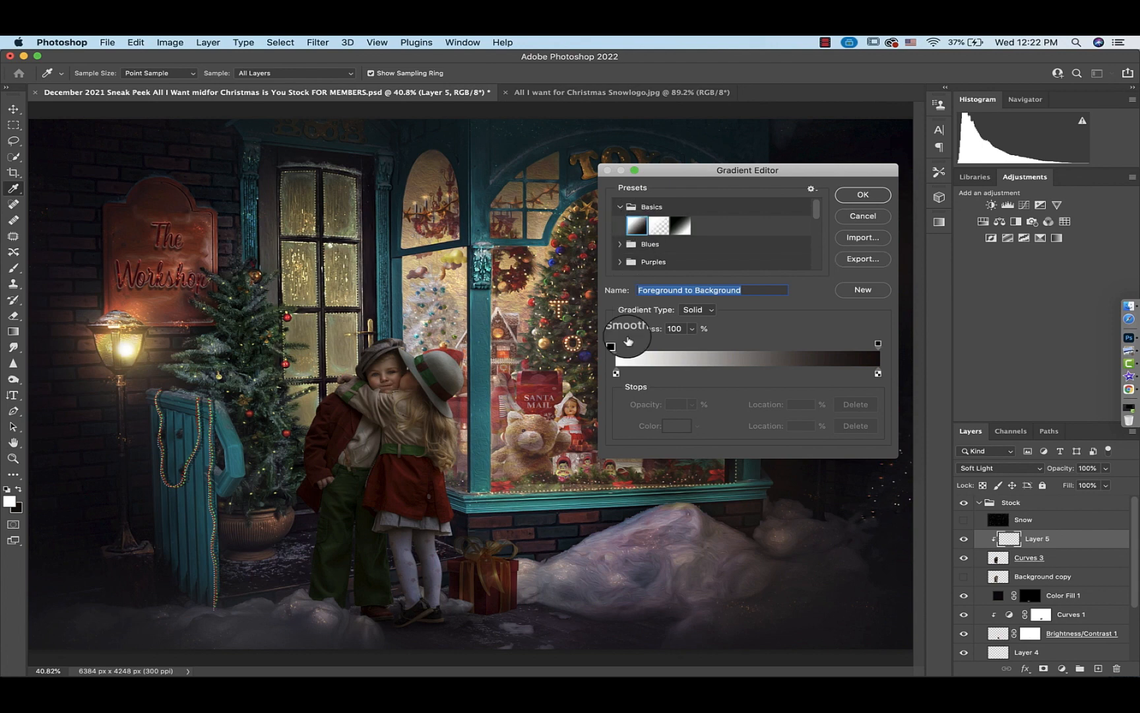
{"action": "double_click", "coordinate": [616, 373]}
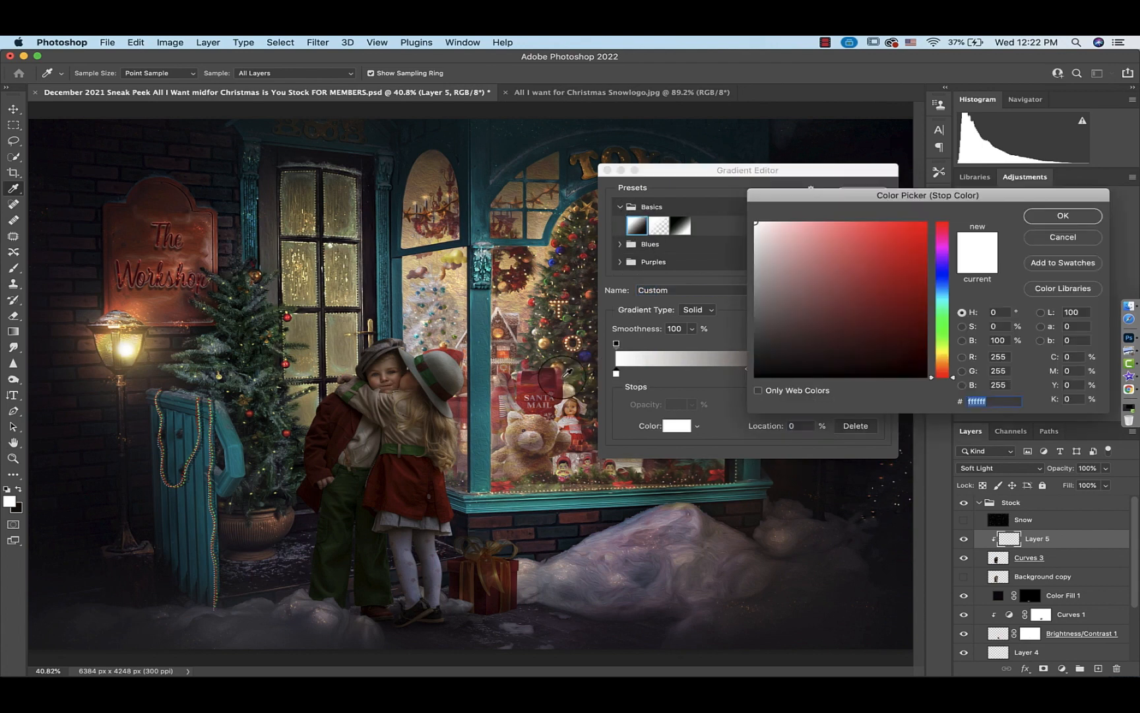
{"action": "left_click", "coordinate": [390, 367]}
{"action": "left_click", "coordinate": [388, 364]}
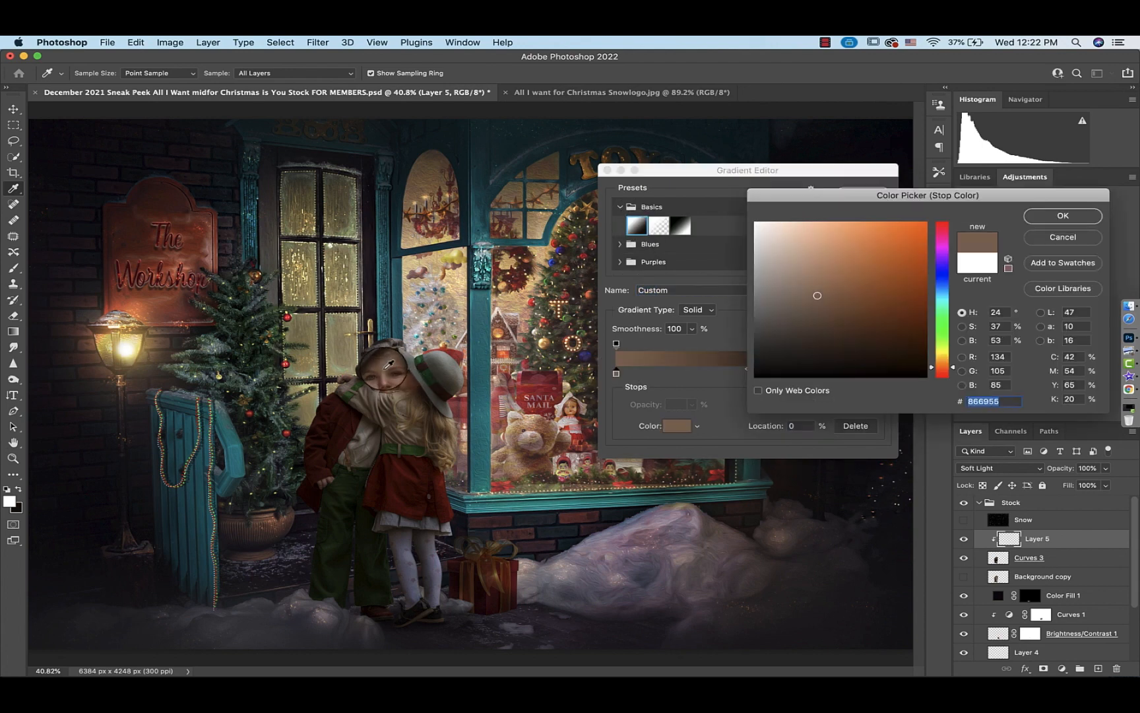
{"action": "left_click", "coordinate": [1062, 215]}
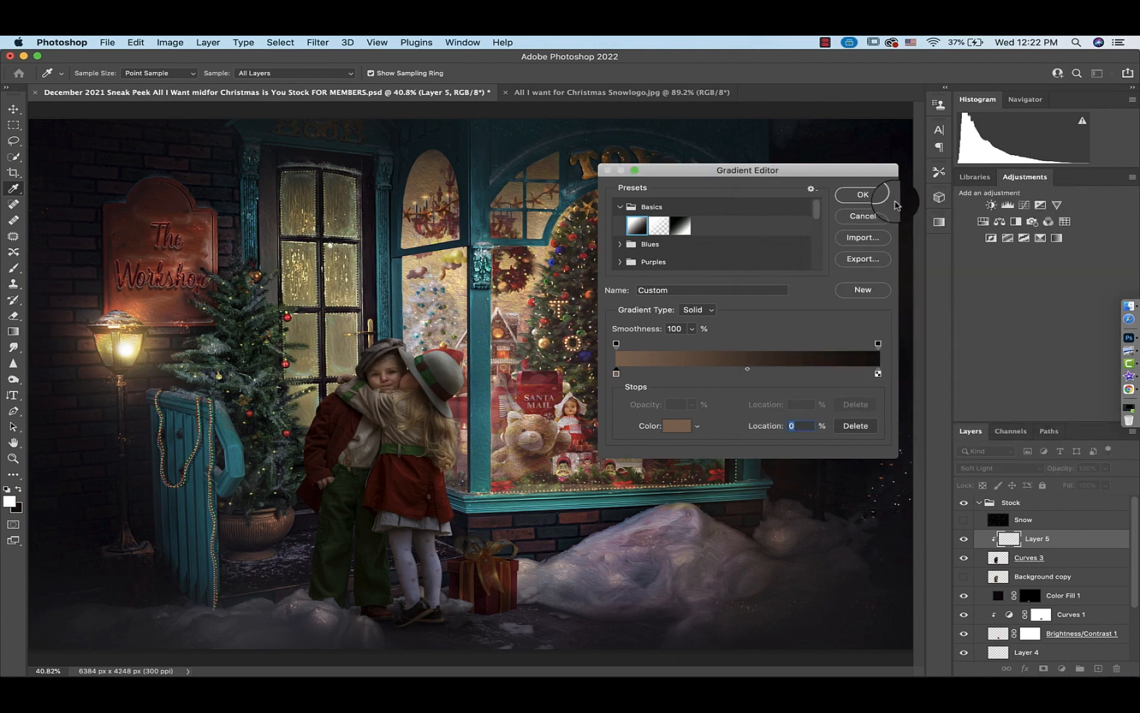
{"action": "left_click", "coordinate": [895, 202]}
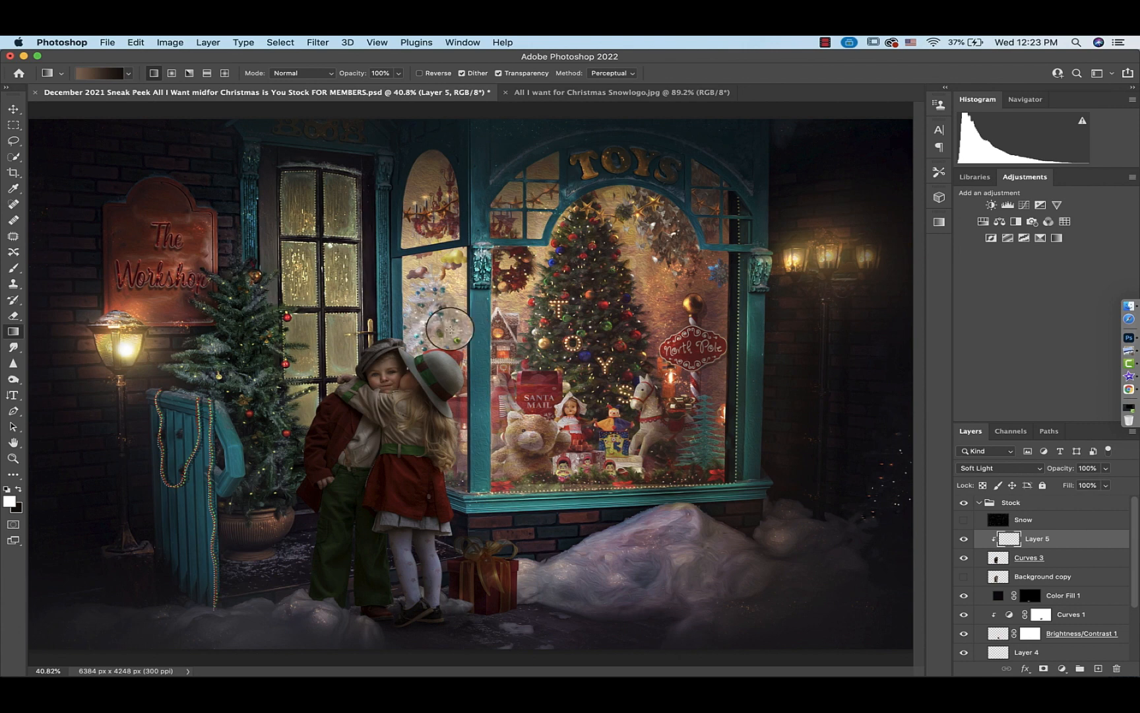
Draw the gradient diagonally down across the children on Layer 5 and set the layer's opacity to 32%
{"action": "left_click_drag", "start_coordinate": [454, 326], "coordinate": [309, 631]}
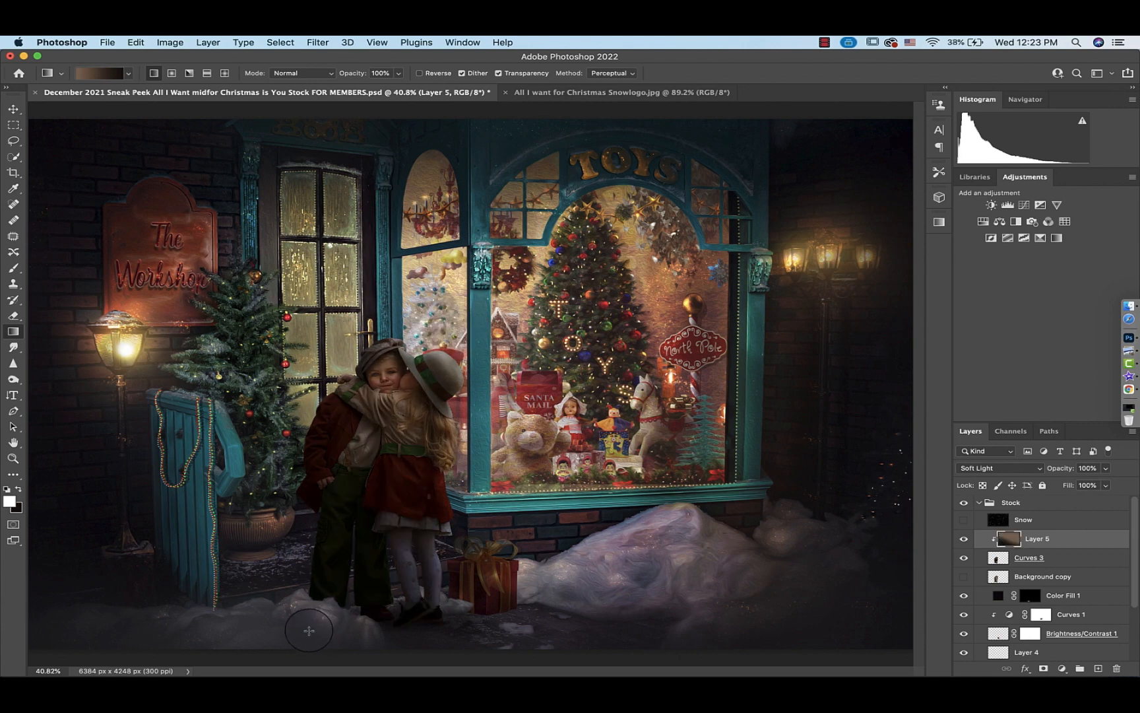
{"action": "left_click", "coordinate": [1105, 468]}
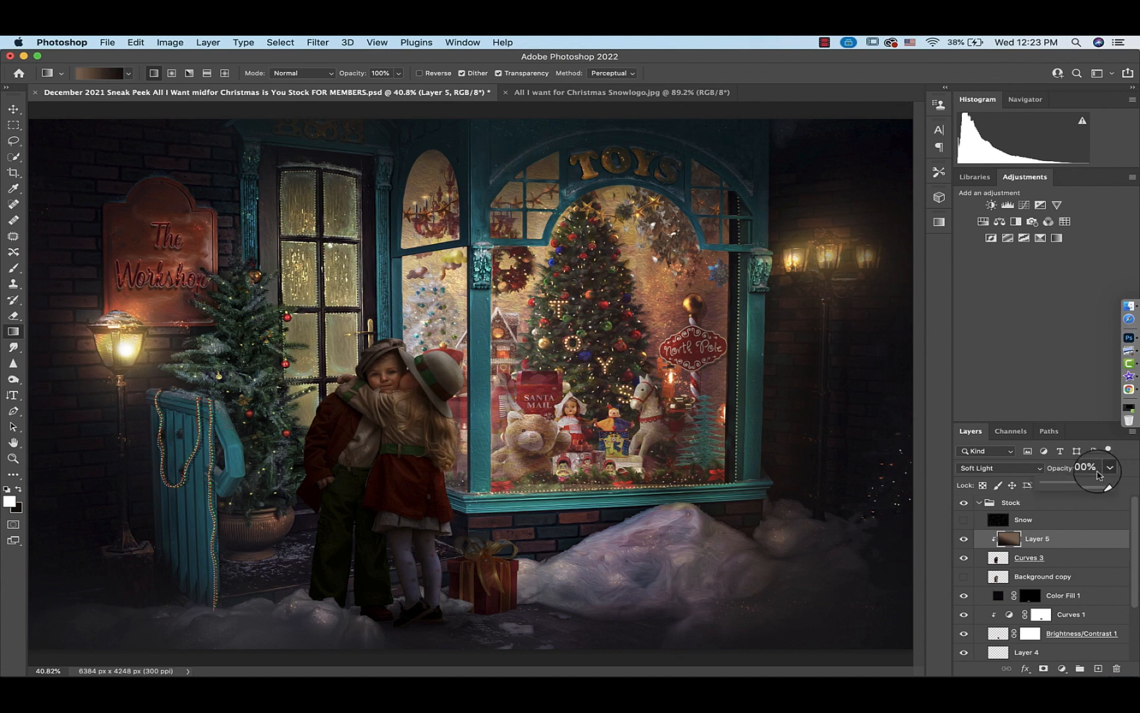
{"action": "left_click", "coordinate": [1059, 486]}
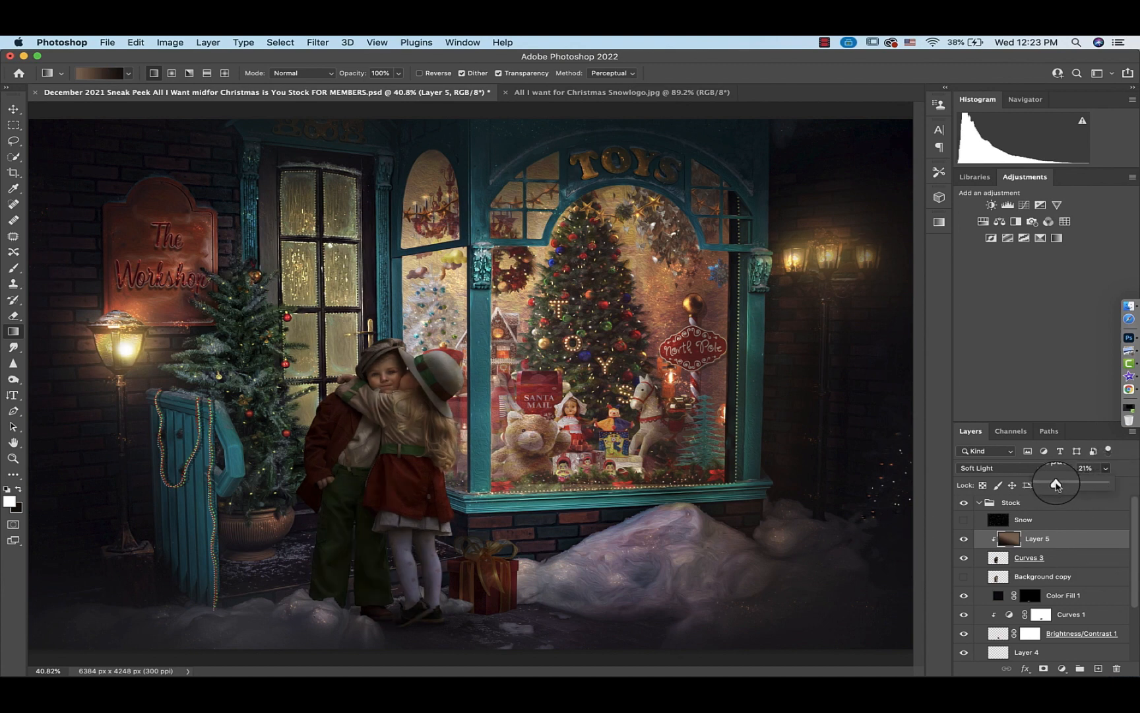
{"action": "left_click", "coordinate": [964, 541]}
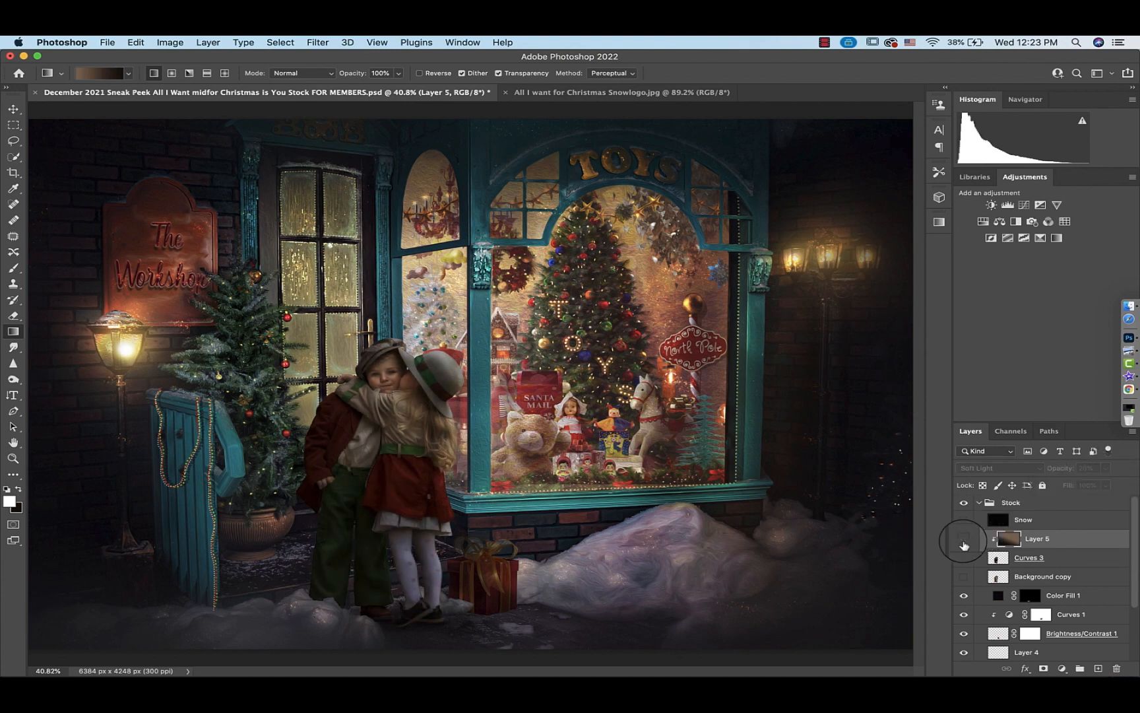
{"action": "left_click", "coordinate": [964, 541]}
{"action": "left_click", "coordinate": [1105, 468]}
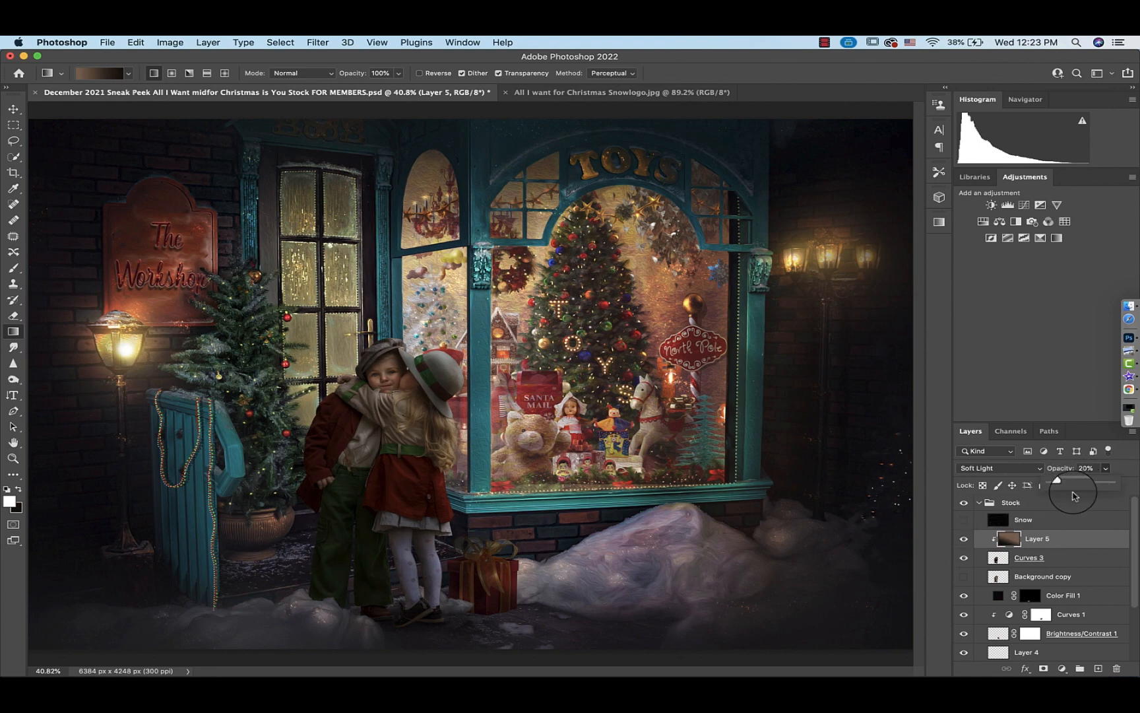
{"action": "left_click_drag", "start_coordinate": [1075, 485], "coordinate": [1069, 485]}
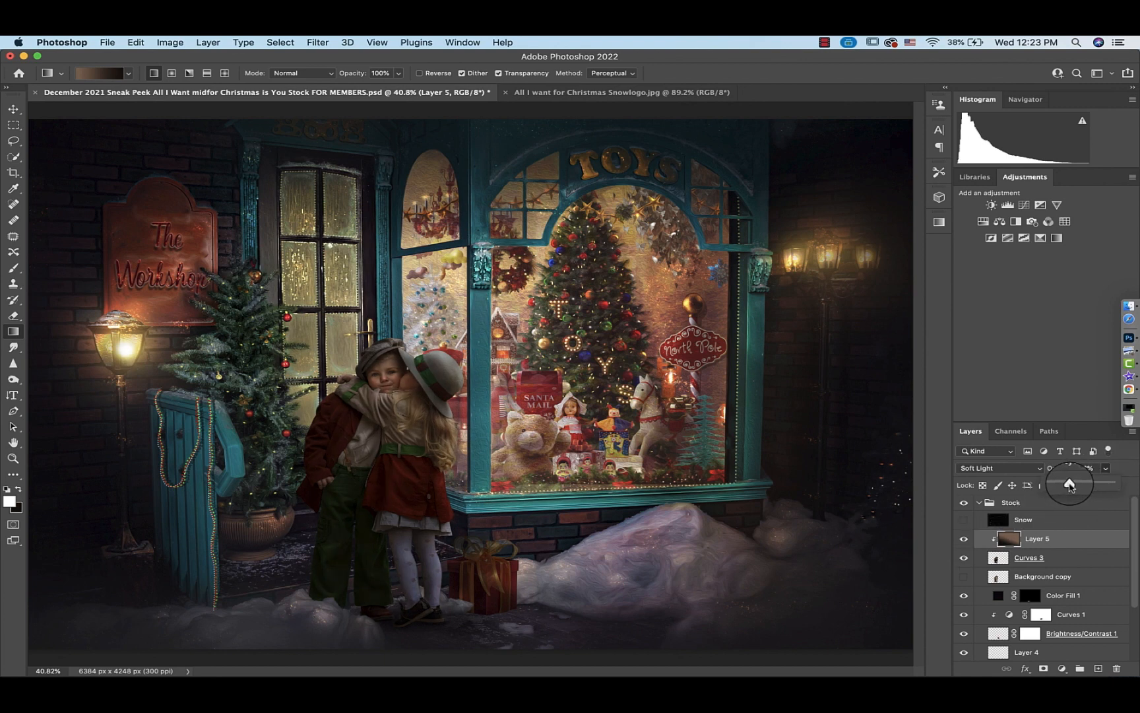
Change the gradient's end stop to a dark colour sampled from the ground and redraw the gradient down across the children on Layer 5
{"action": "left_click", "coordinate": [106, 73]}
{"action": "double_click", "coordinate": [877, 373]}
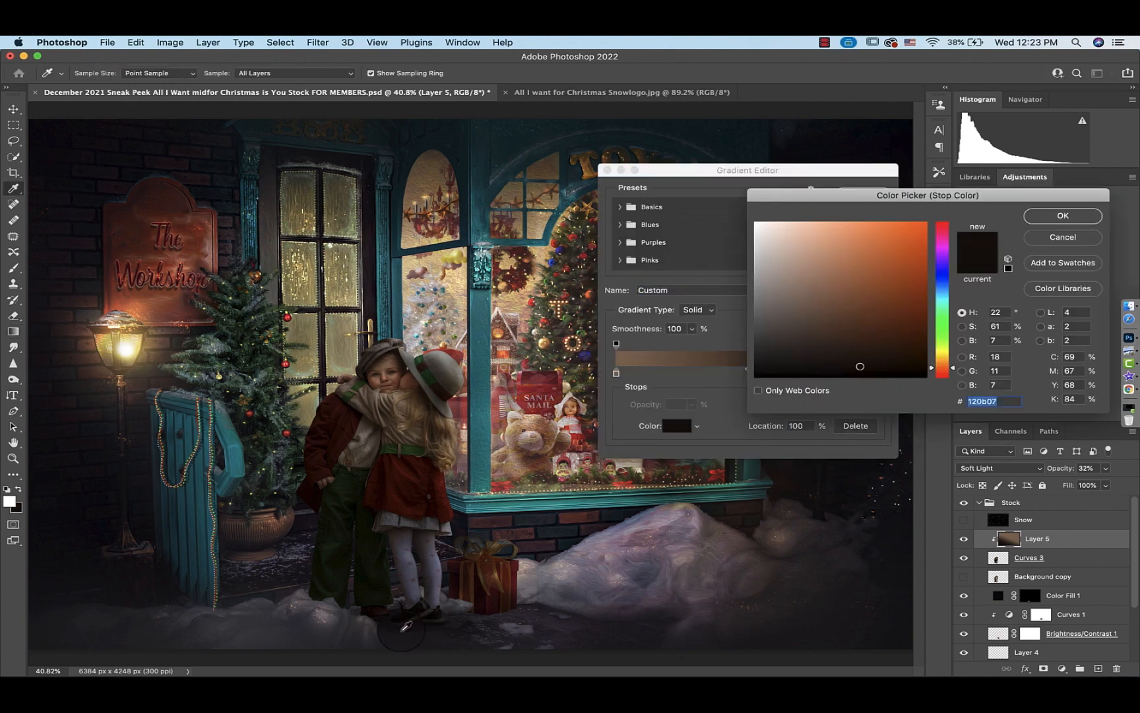
{"action": "left_click", "coordinate": [1063, 216]}
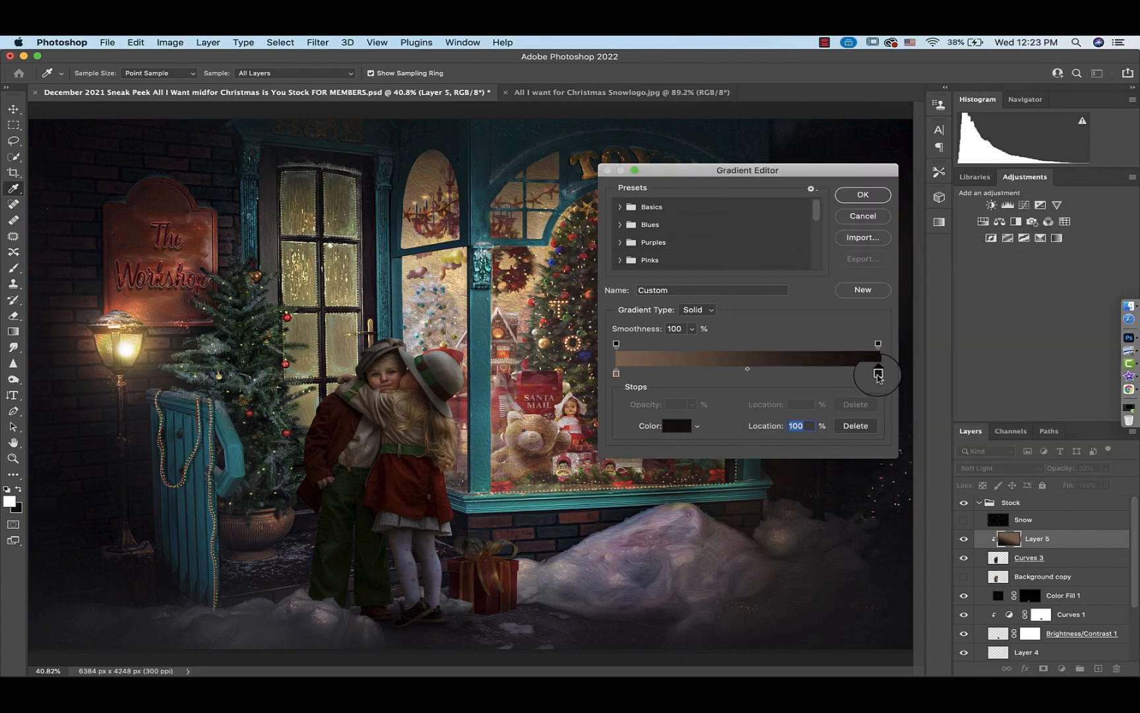
{"action": "double_click", "coordinate": [878, 374]}
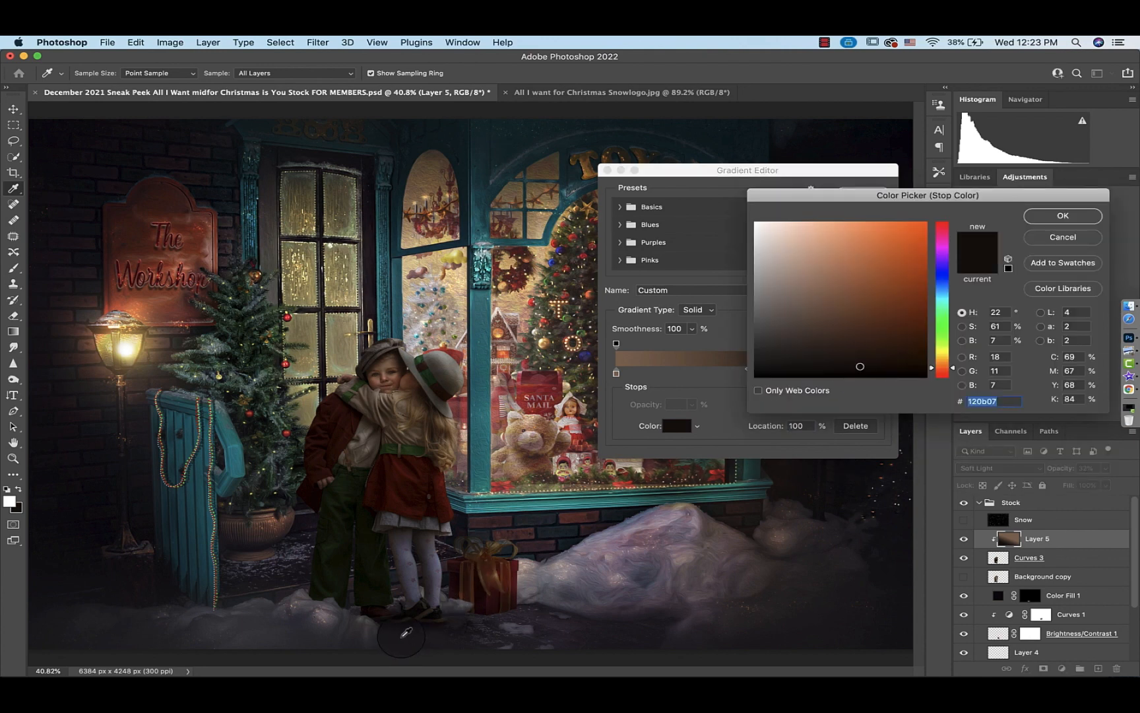
{"action": "left_click", "coordinate": [394, 632]}
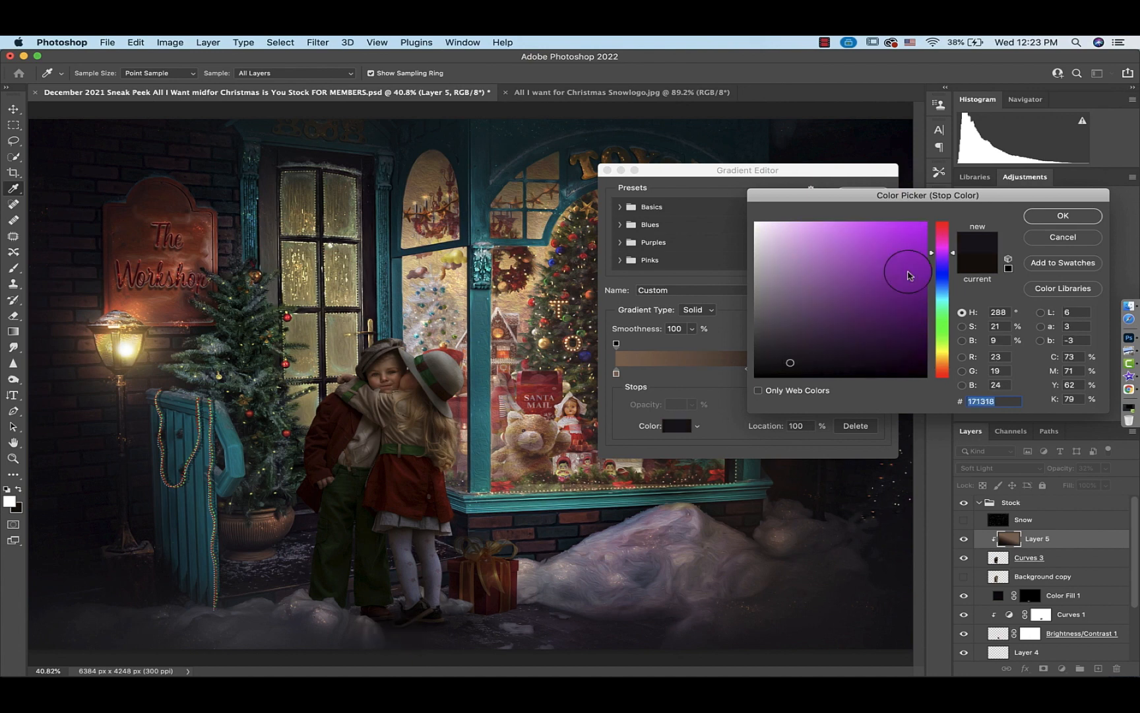
{"action": "left_click", "coordinate": [1063, 216]}
{"action": "left_click", "coordinate": [876, 192]}
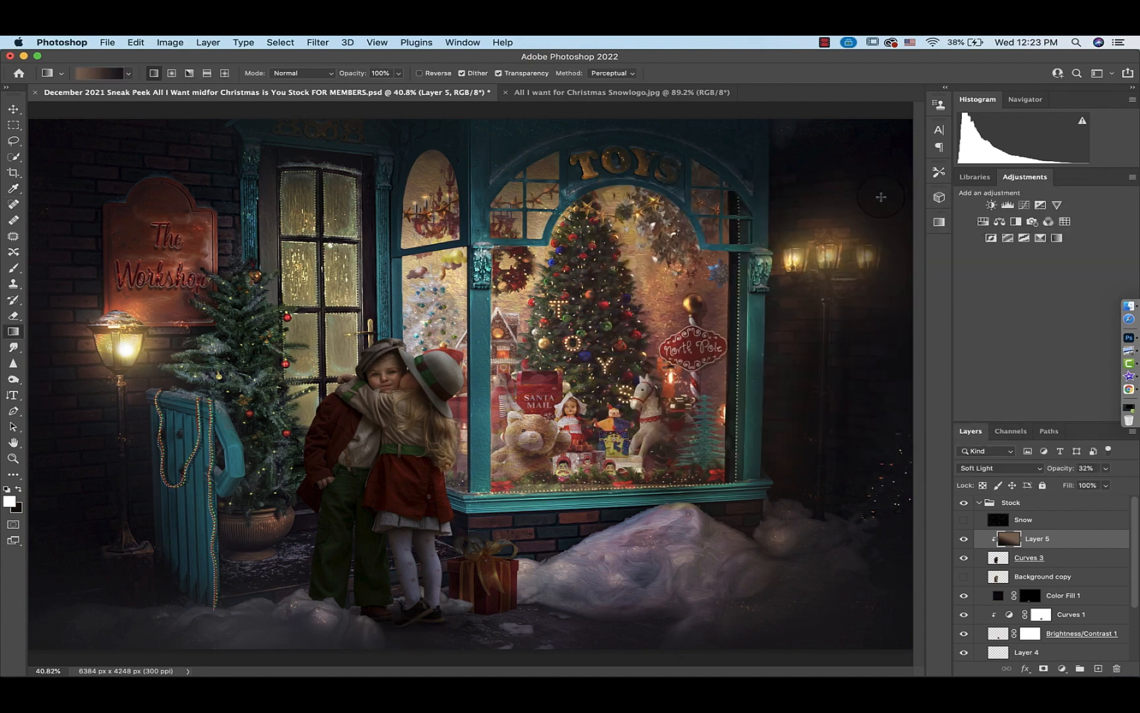
{"action": "left_click_drag", "start_coordinate": [440, 337], "coordinate": [358, 648]}
Add a new Gradient Fill layer above Layer 5 with its blend mode set to Soft Light
{"action": "left_click", "coordinate": [1015, 539]}
{"action": "left_click", "coordinate": [206, 45]}
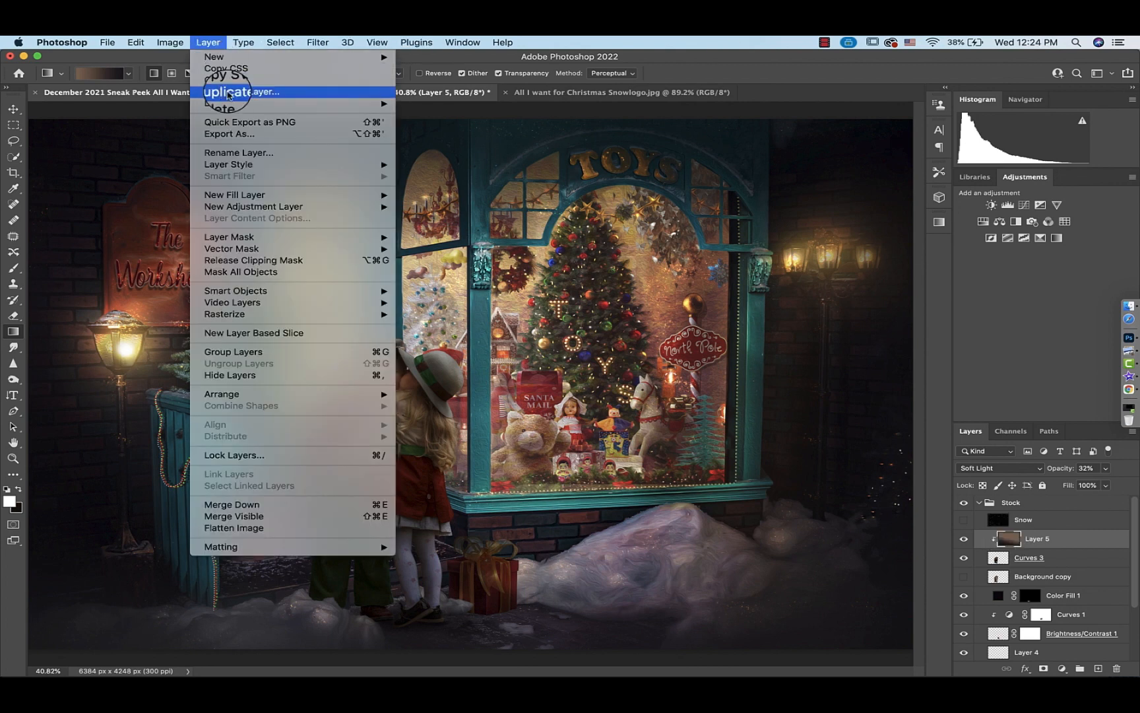
{"action": "left_click", "coordinate": [291, 196]}
{"action": "left_click", "coordinate": [433, 206]}
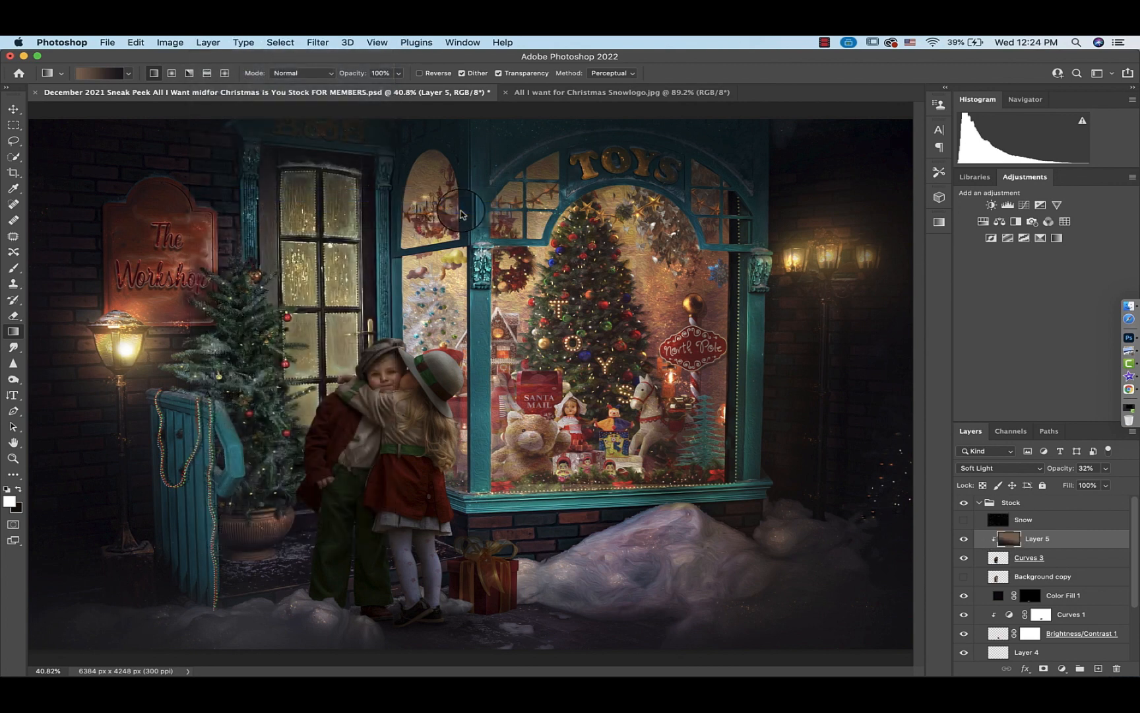
{"action": "left_click", "coordinate": [520, 388]}
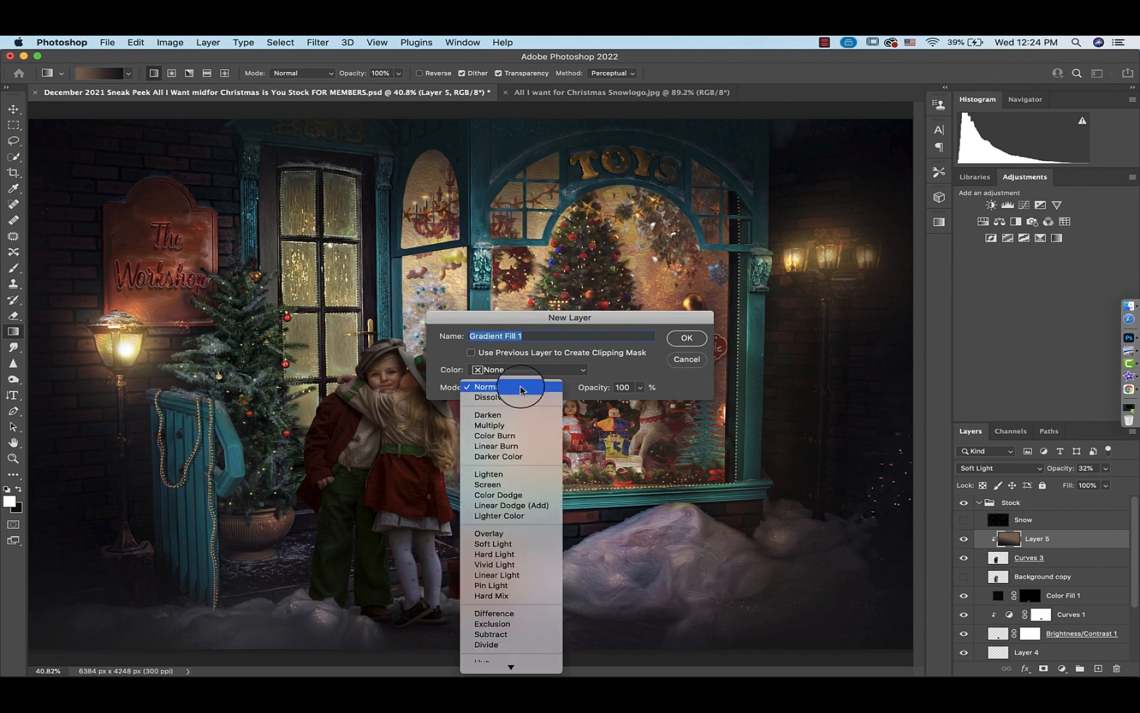
{"action": "left_click", "coordinate": [493, 543]}
{"action": "left_click", "coordinate": [691, 342]}
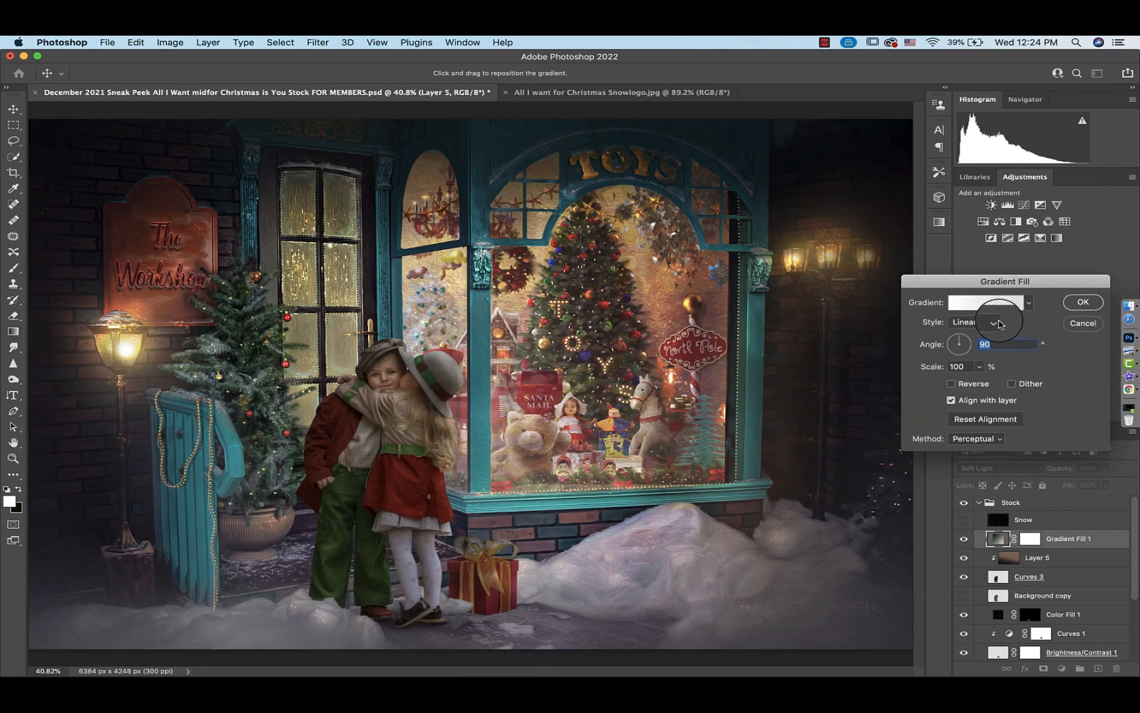
Set the gradient fill's style to Radial and turn on Reverse
{"action": "left_click", "coordinate": [973, 322]}
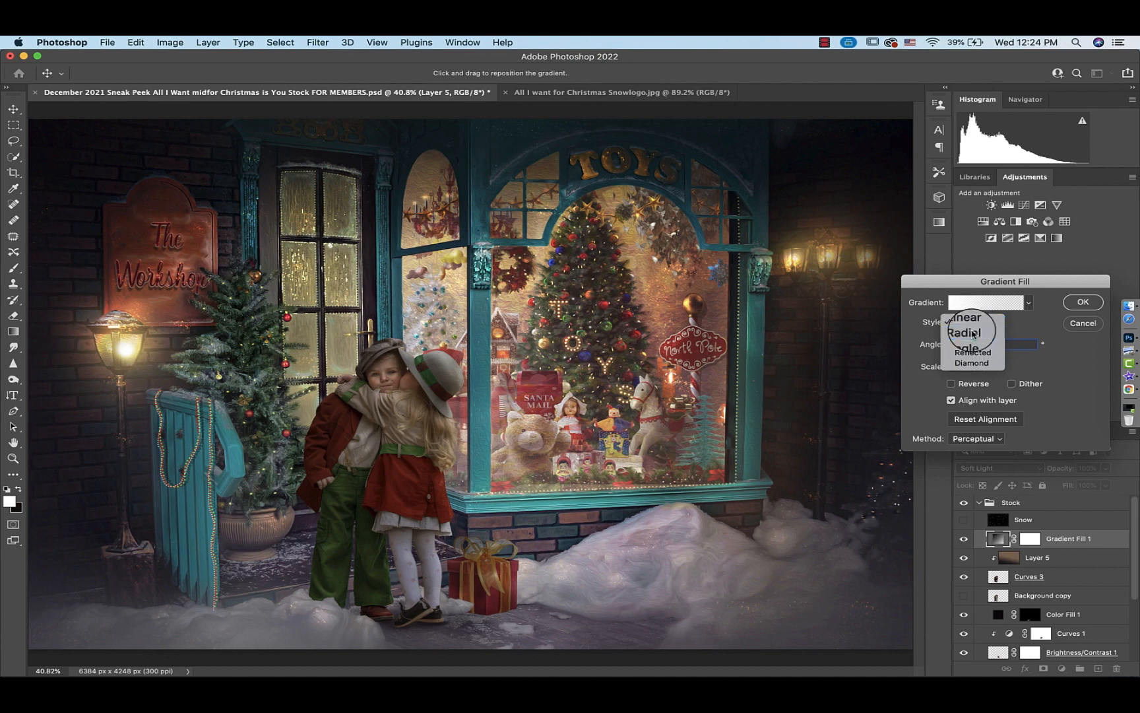
{"action": "left_click", "coordinate": [969, 336]}
{"action": "left_click", "coordinate": [951, 384]}
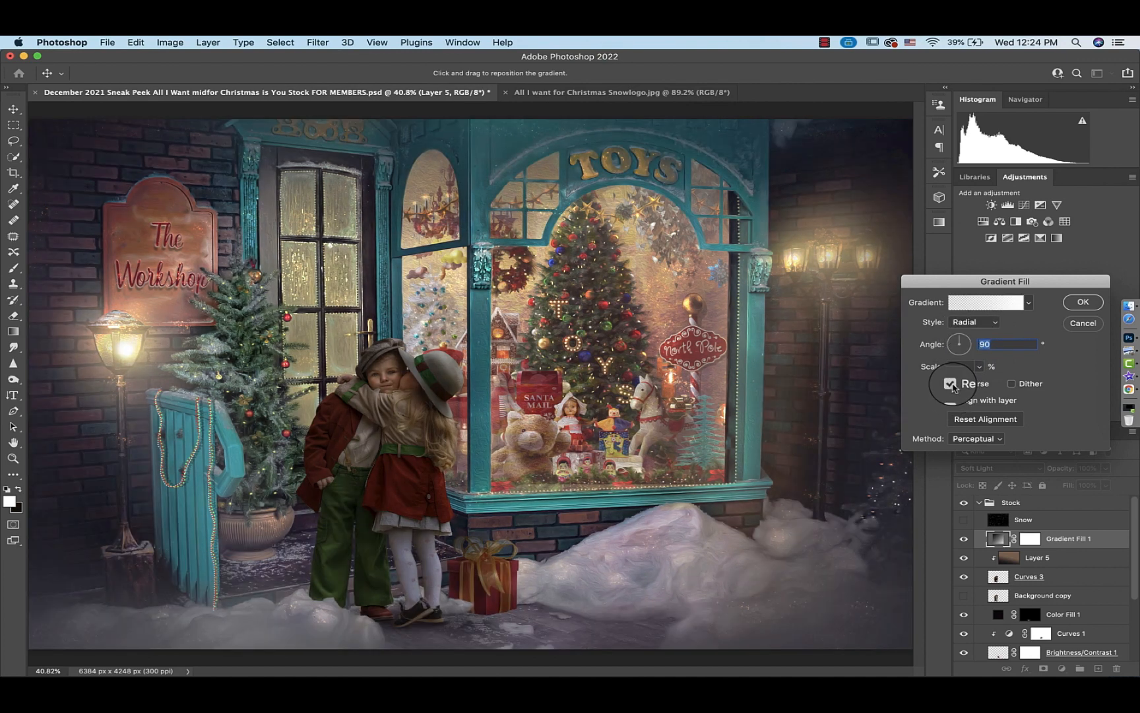
Set the fill gradient's start stop to a dark brown #3f302c, sampled from the ground and shifted in hue
{"action": "left_click", "coordinate": [992, 307]}
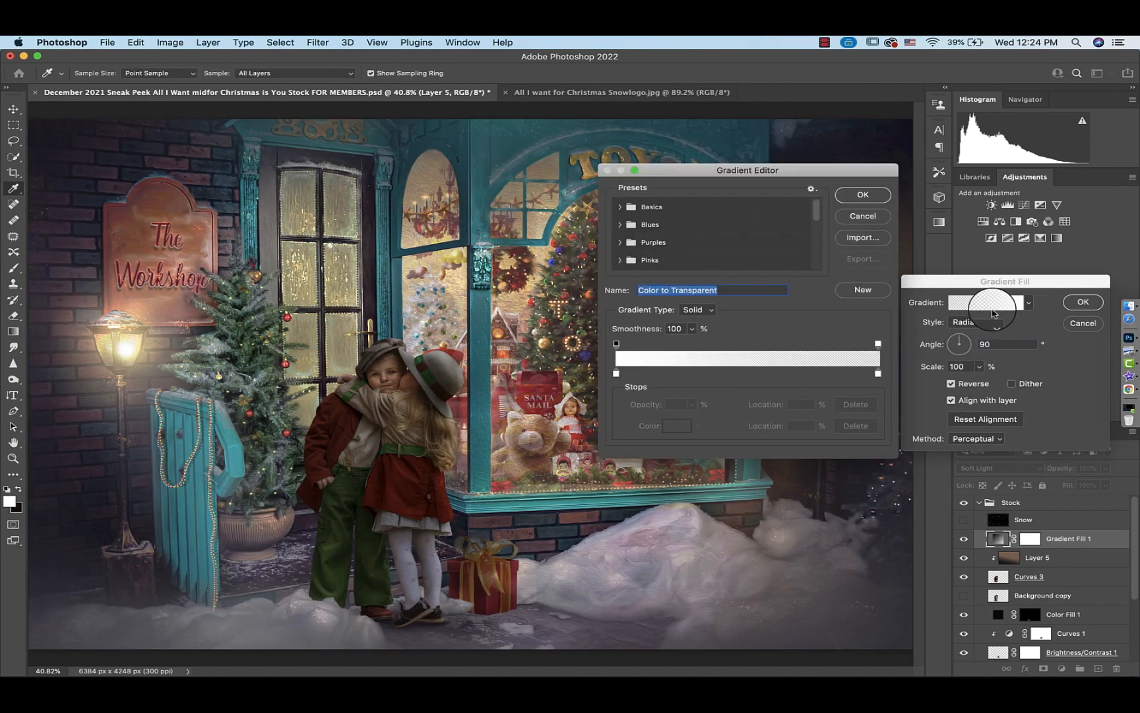
{"action": "left_click", "coordinate": [619, 379]}
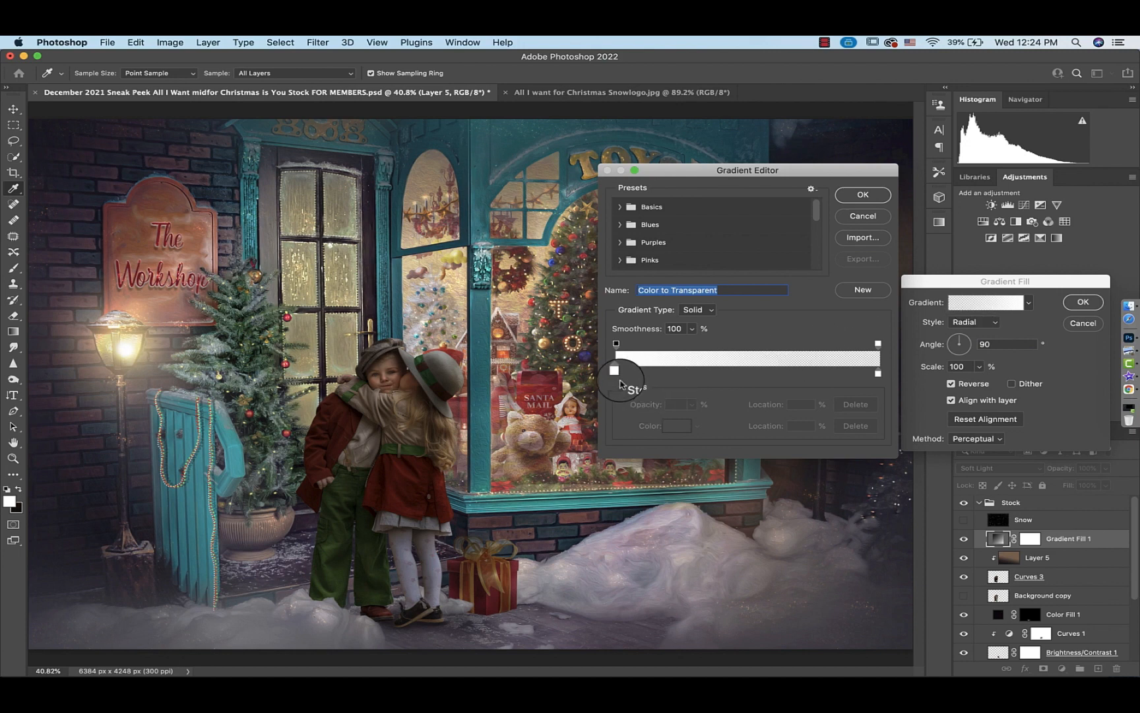
{"action": "left_click_drag", "start_coordinate": [619, 383], "coordinate": [617, 376]}
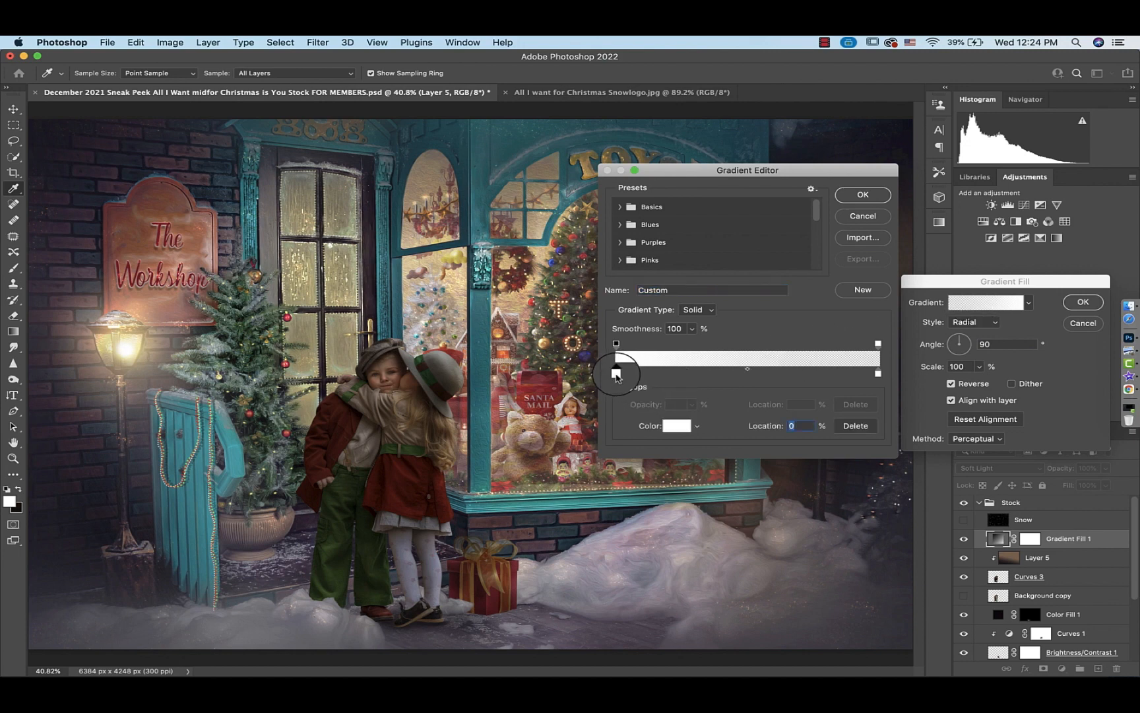
{"action": "double_click", "coordinate": [616, 374]}
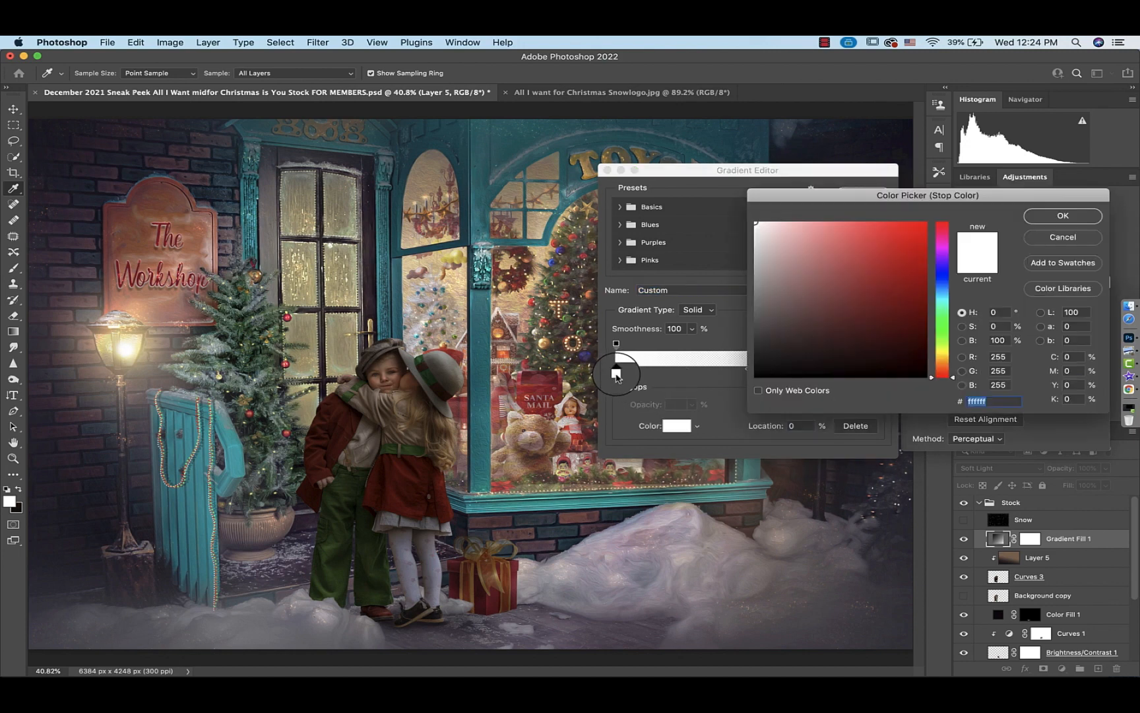
{"action": "left_click", "coordinate": [423, 632]}
{"action": "left_click", "coordinate": [817, 367]}
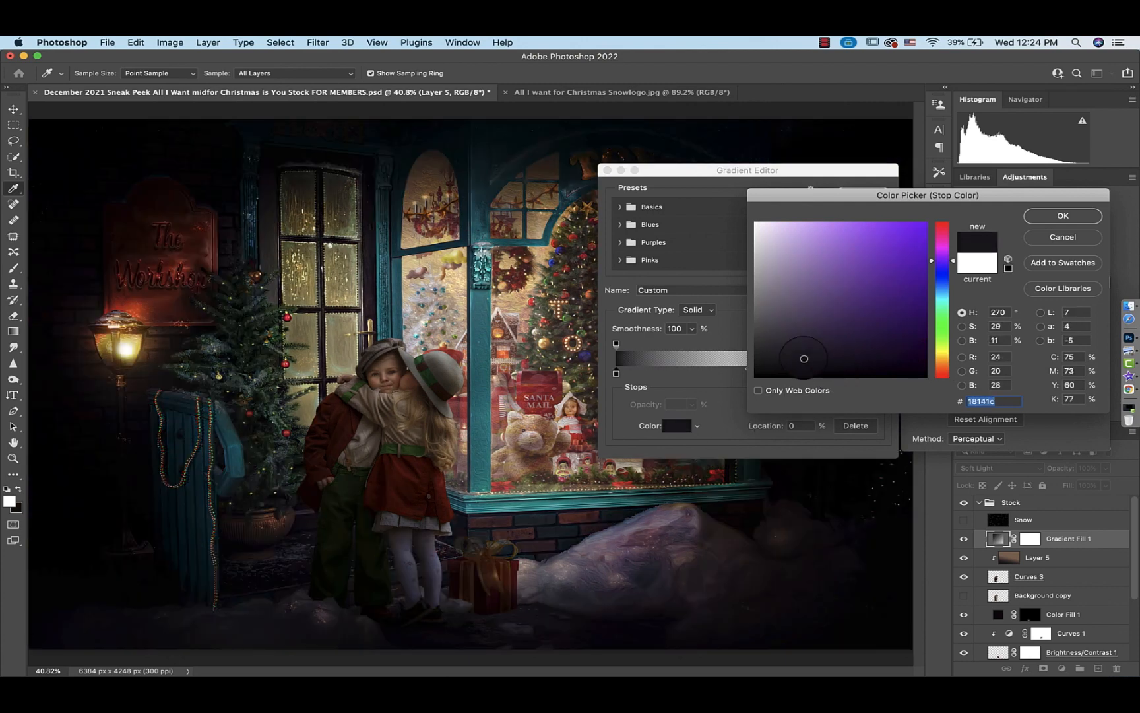
{"action": "left_click_drag", "start_coordinate": [942, 326], "coordinate": [944, 377]}
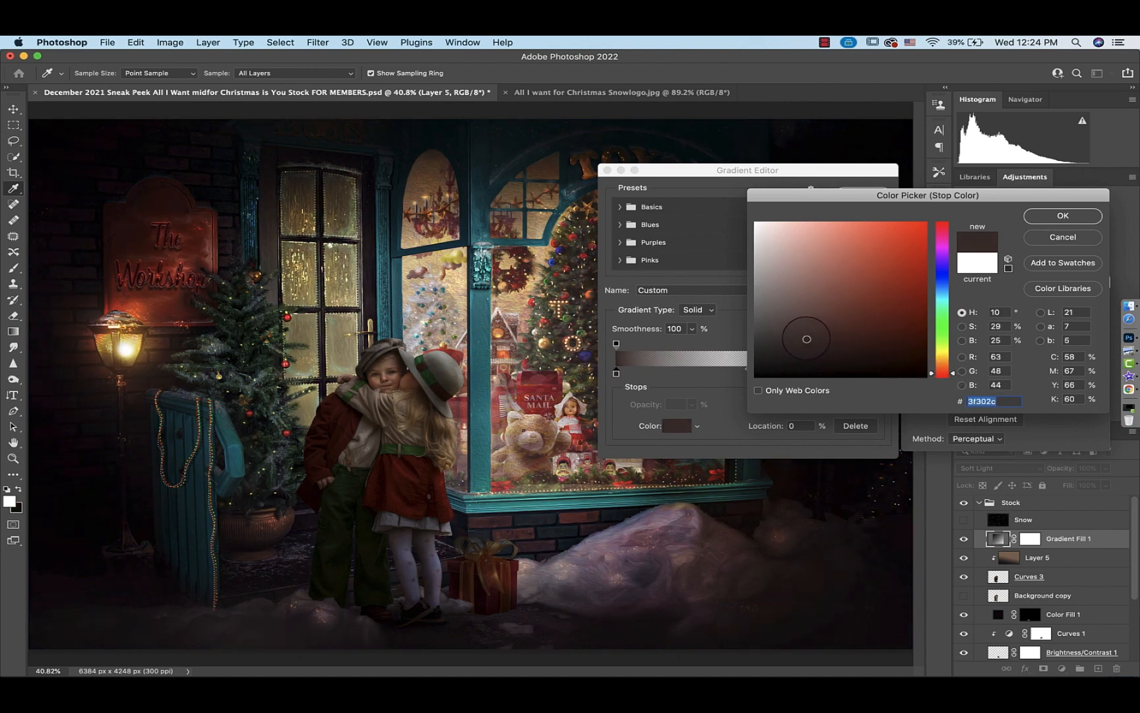
{"action": "left_click", "coordinate": [1059, 215]}
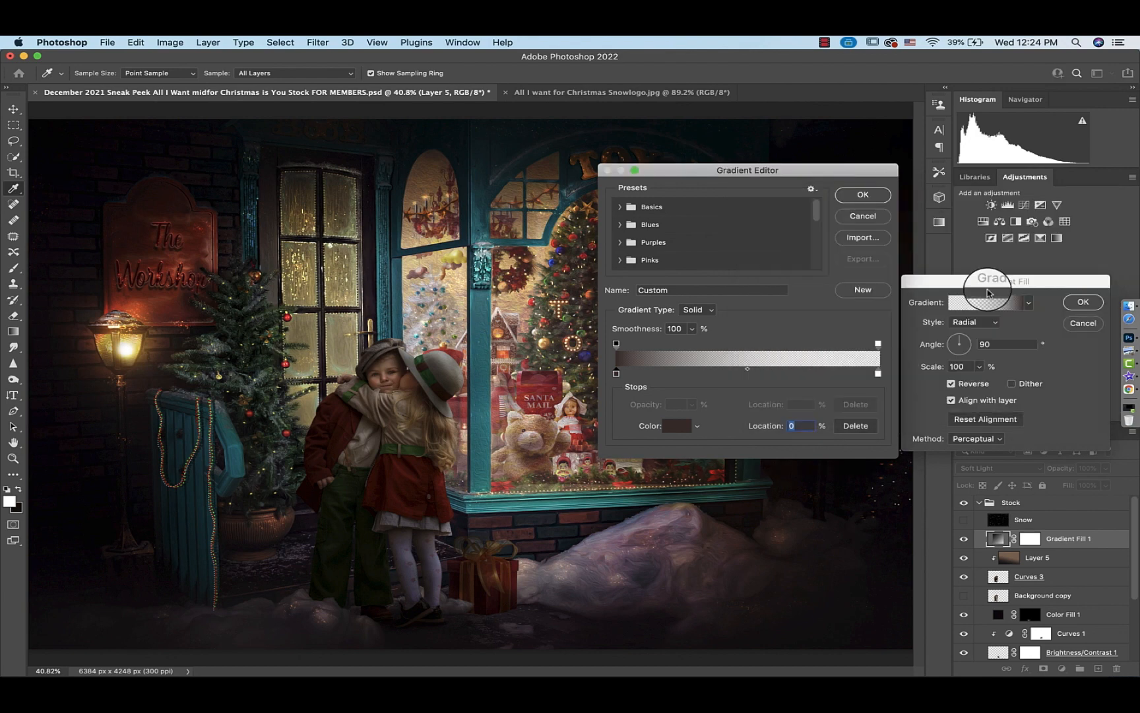
Set the end stop to a warm light yellow, confirm the gradient fill, and lower its opacity to 63%
{"action": "double_click", "coordinate": [881, 379]}
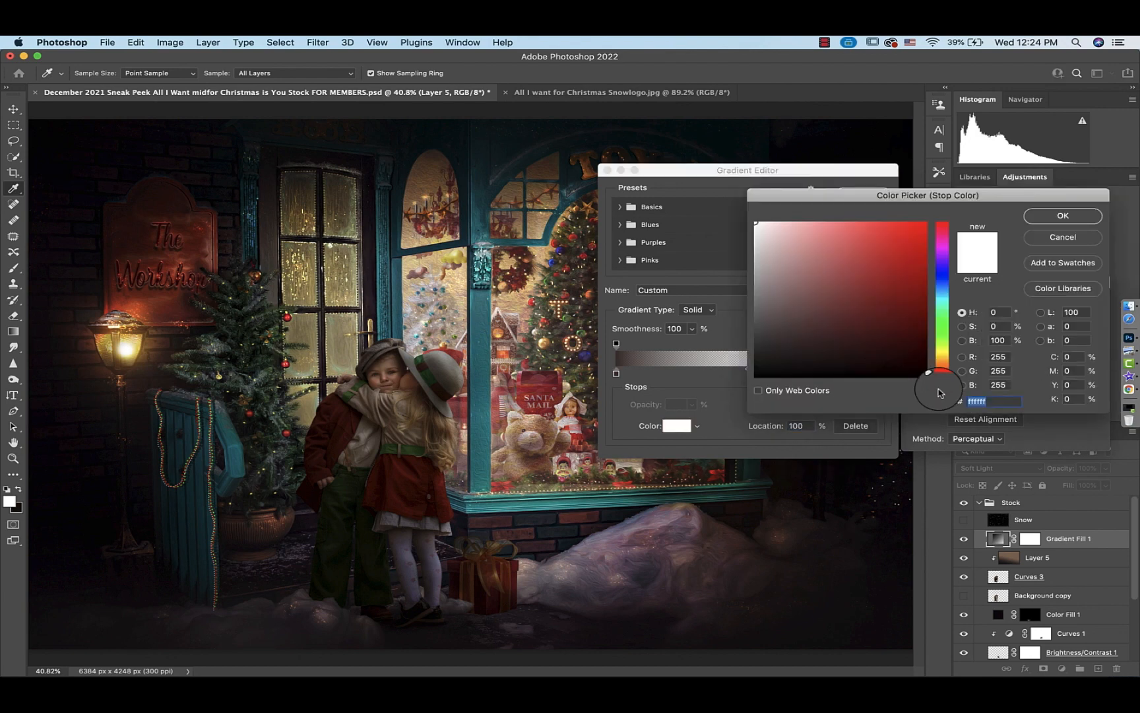
{"action": "mouse_move", "coordinate": [939, 393]}
{"action": "left_mouse_down"}
{"action": "mouse_move", "coordinate": [942, 356]}
{"action": "mouse_move", "coordinate": [830, 232]}
{"action": "left_mouse_up"}
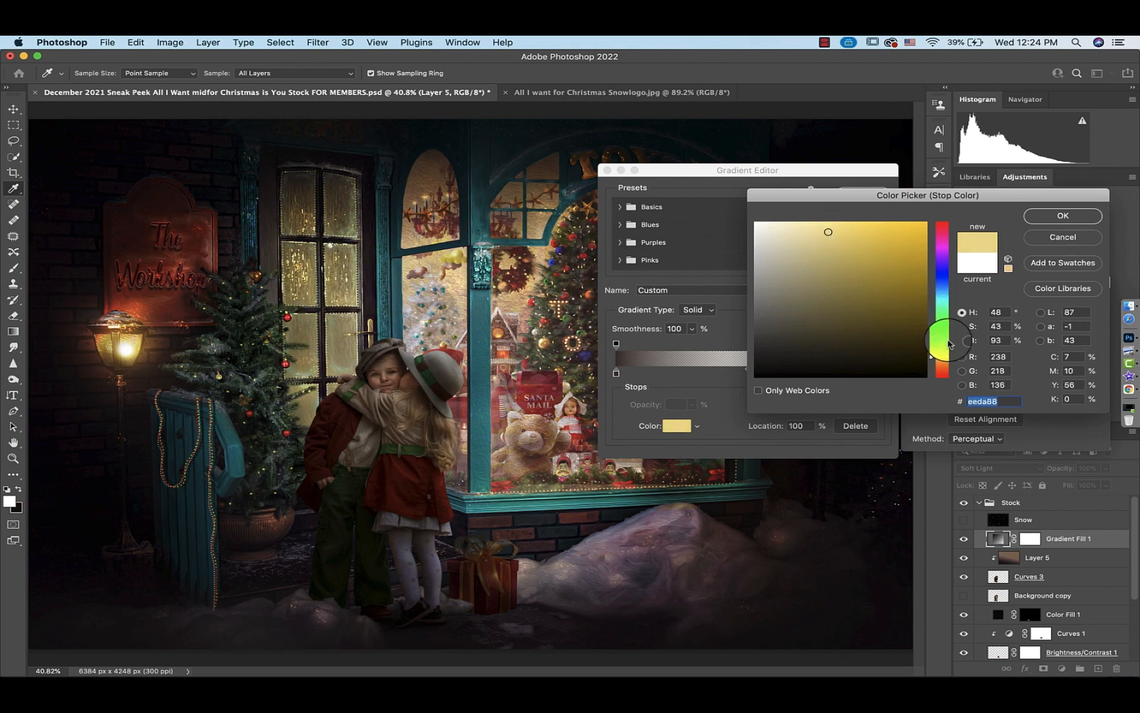
{"action": "left_click_drag", "start_coordinate": [946, 358], "coordinate": [948, 365]}
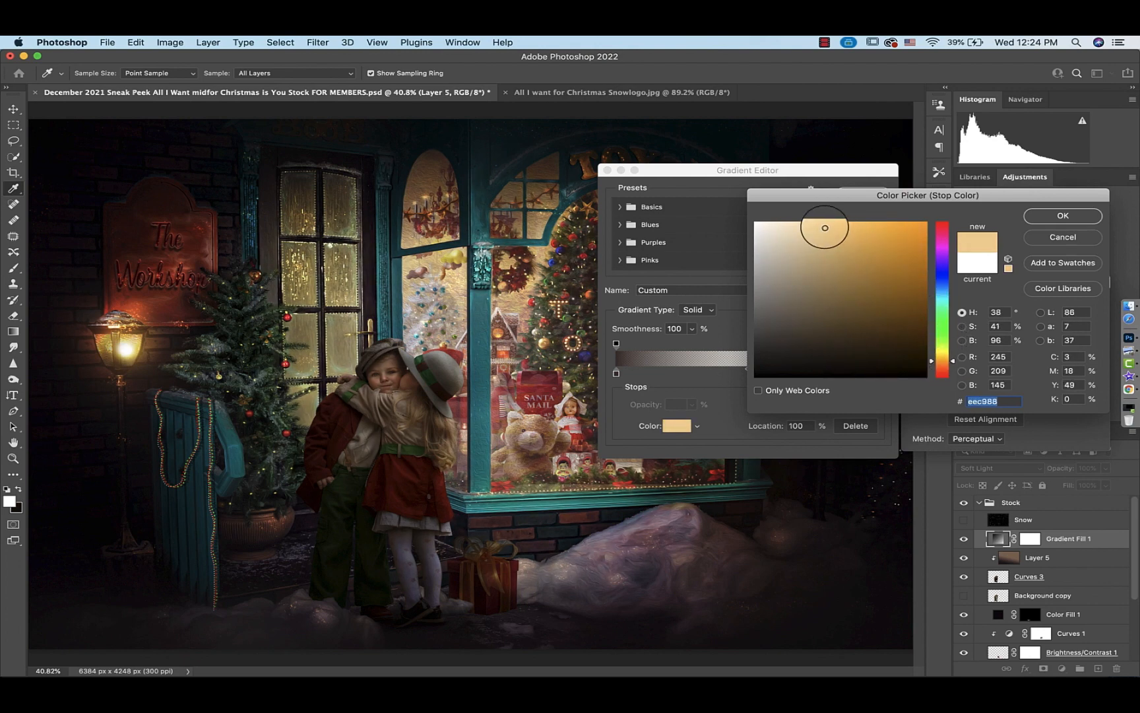
{"action": "left_click", "coordinate": [1063, 215]}
{"action": "left_click", "coordinate": [865, 190]}
{"action": "key", "text": "Return"}
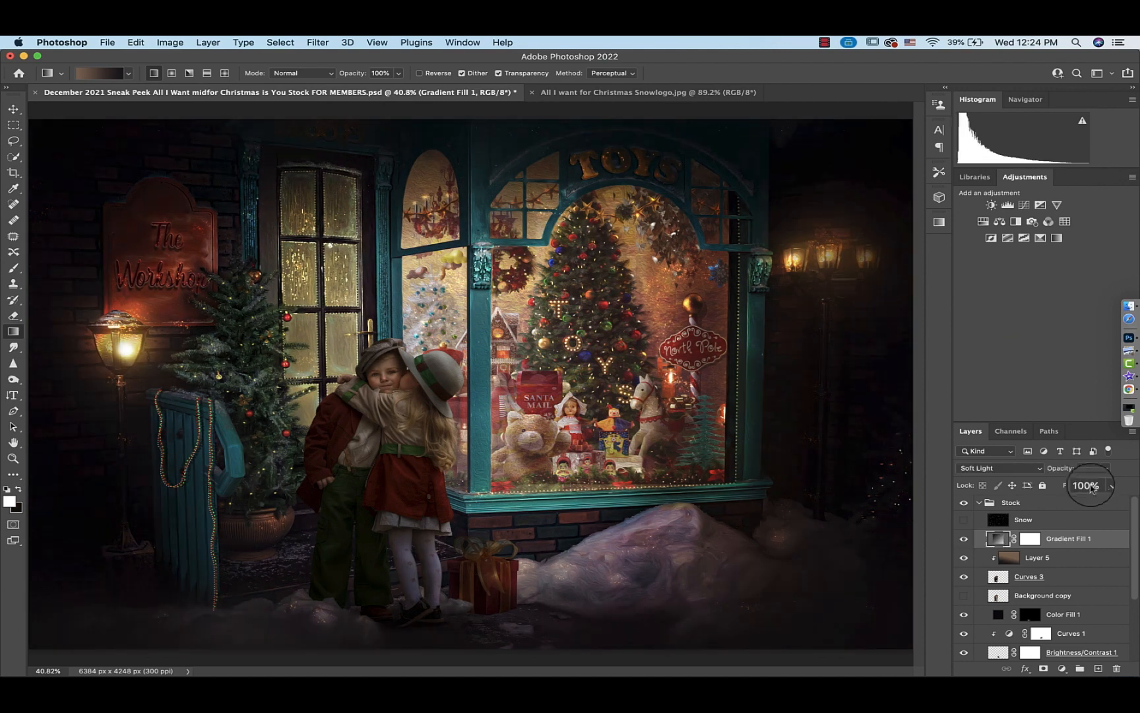
{"action": "left_click", "coordinate": [1104, 472]}
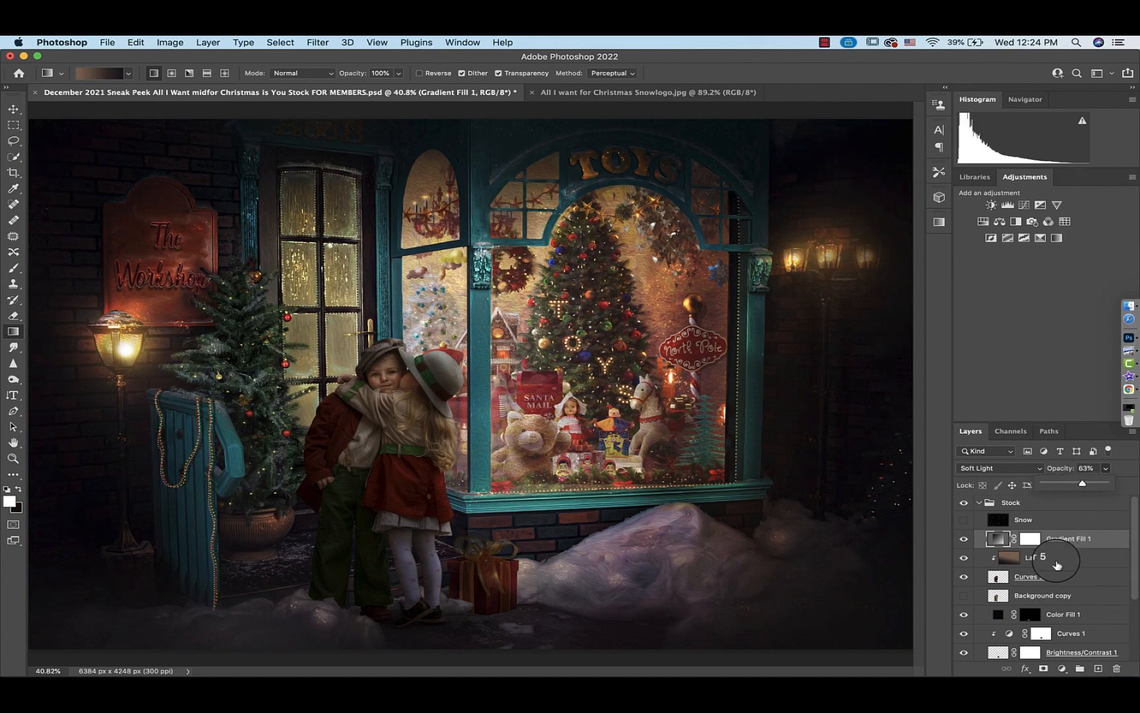
Toggle Brightness/Contrast 1 off and on to compare its effect
{"action": "scroll", "coordinate": [1049, 558], "scroll_direction": "down", "scroll_amount": 3}
{"action": "left_click", "coordinate": [1000, 559]}
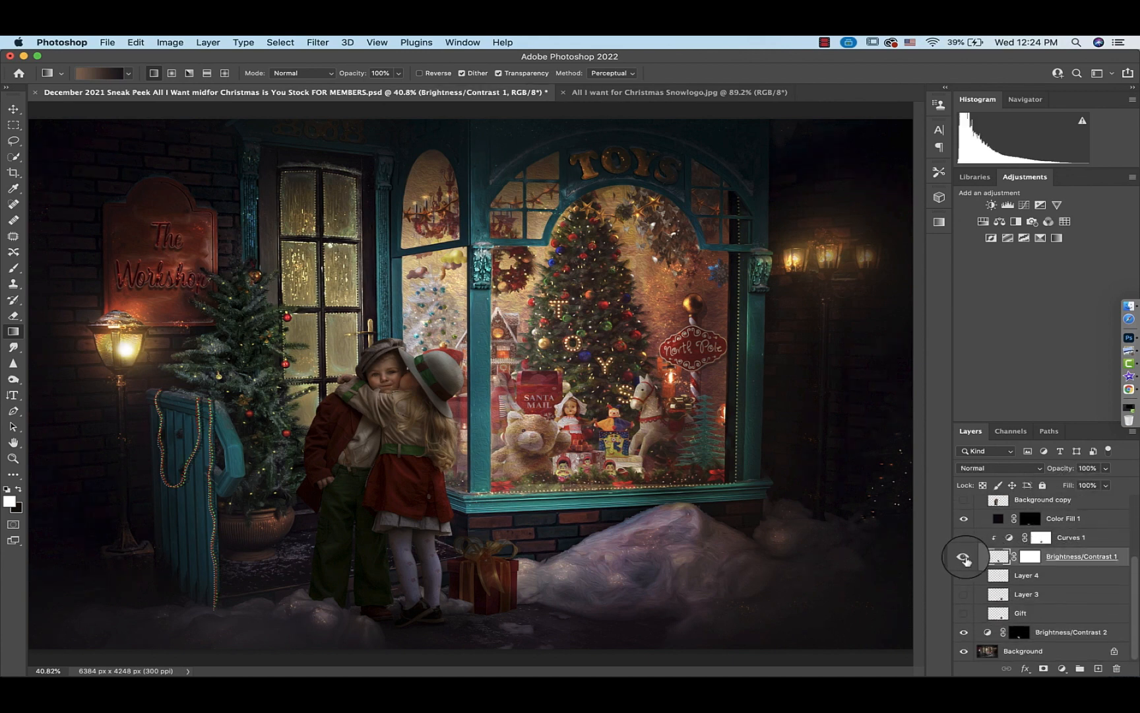
{"action": "left_click", "coordinate": [964, 558]}
{"action": "left_click", "coordinate": [964, 558]}
Add a Solid Color fill layer of #121115 above Layer 4 and invert its mask to black
{"action": "left_click", "coordinate": [1002, 577]}
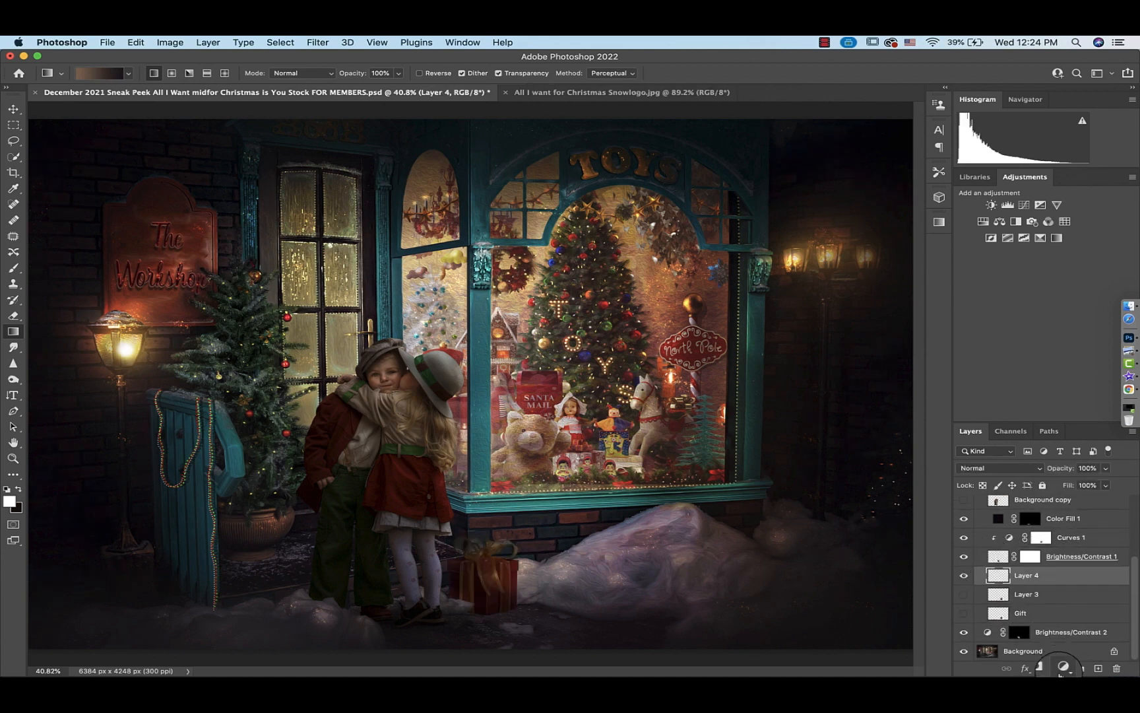
{"action": "left_click", "coordinate": [1062, 668]}
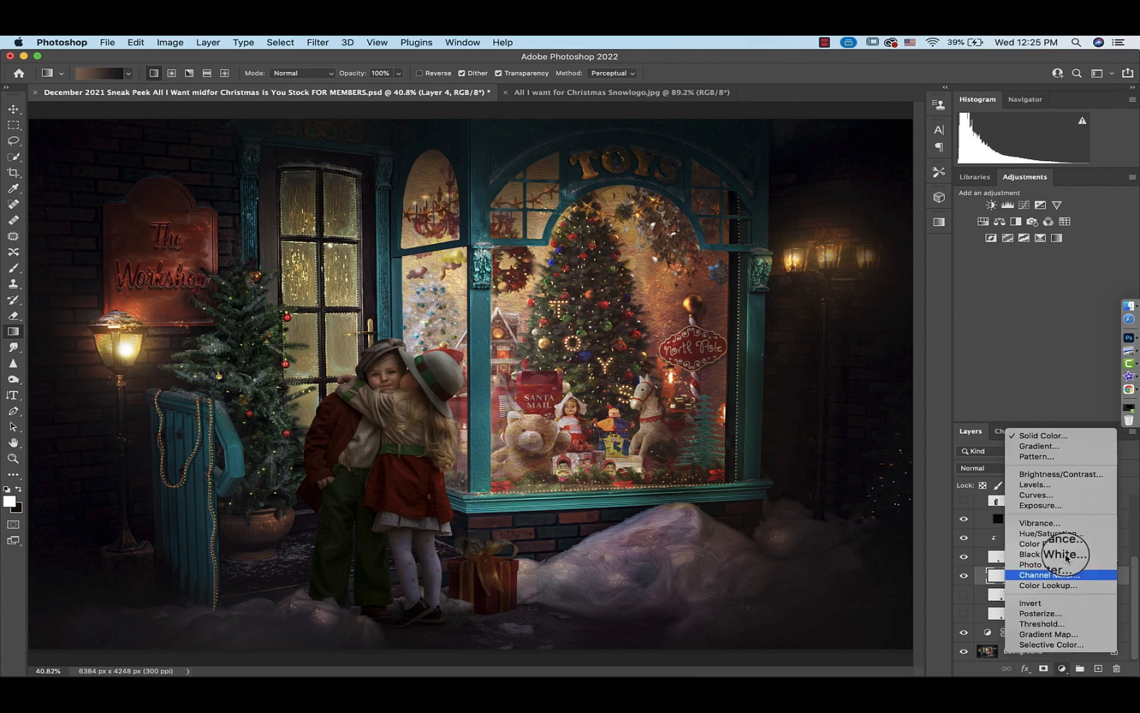
{"action": "left_click", "coordinate": [1040, 438]}
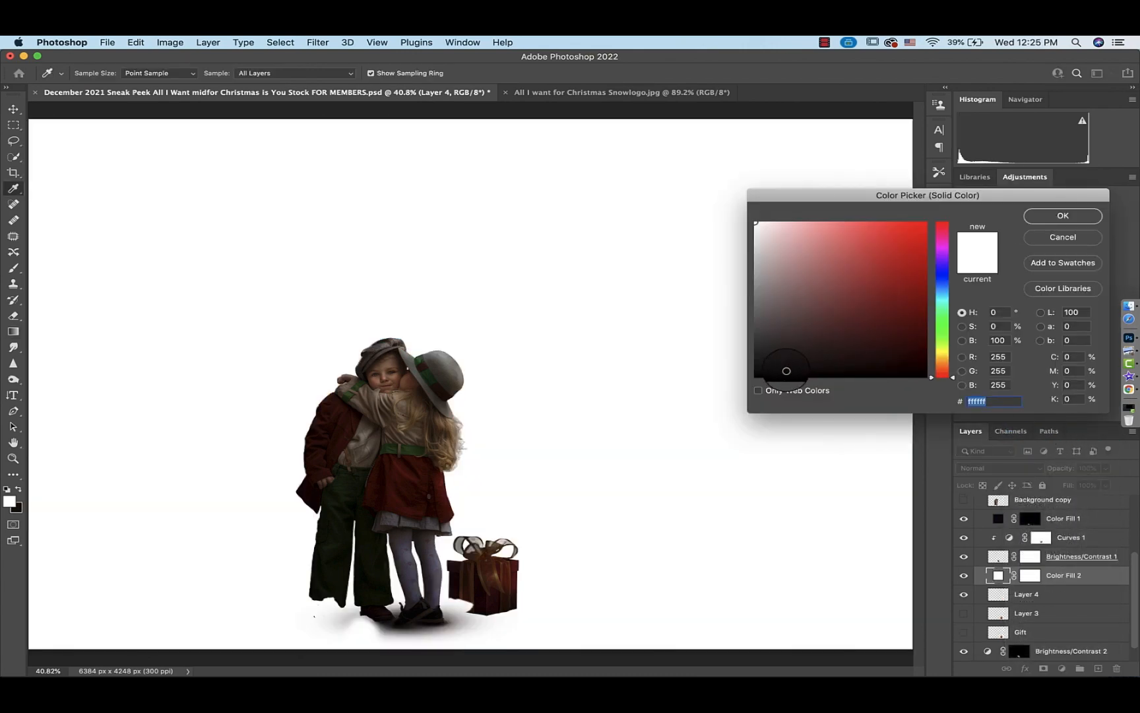
{"action": "left_click", "coordinate": [786, 371]}
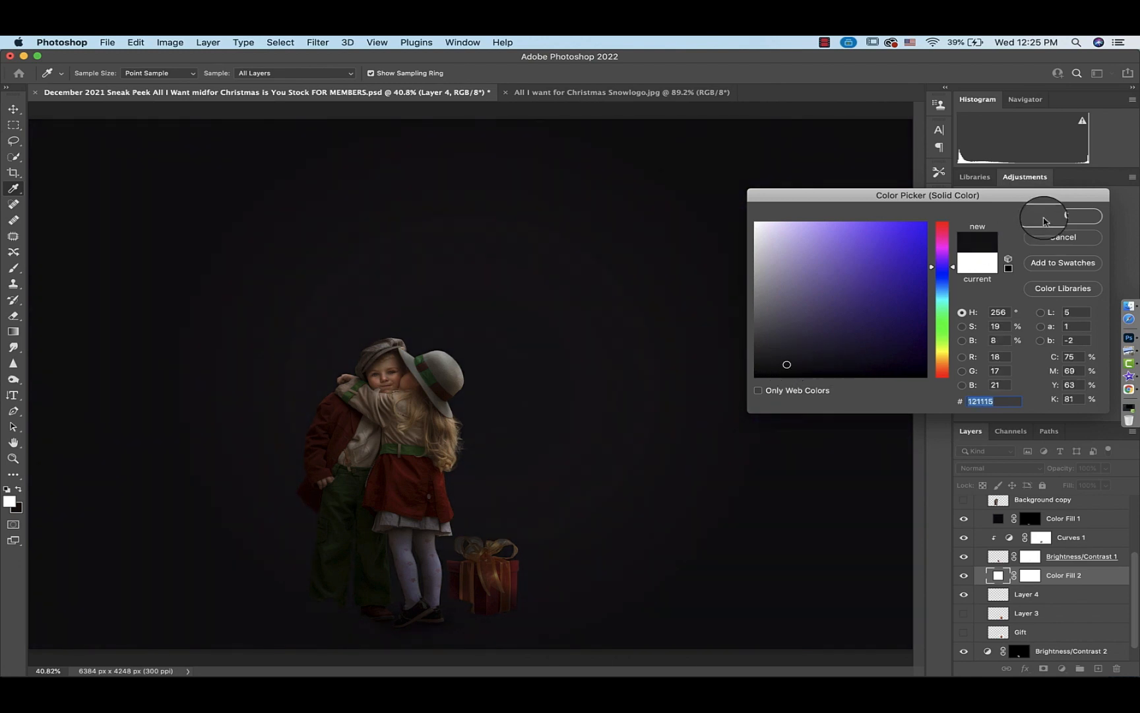
{"action": "left_click", "coordinate": [1063, 215]}
{"action": "key", "text": "g"}
{"action": "key", "text": "d"}
{"action": "left_click", "coordinate": [1027, 576]}
{"action": "key", "text": "ctrl+i"}
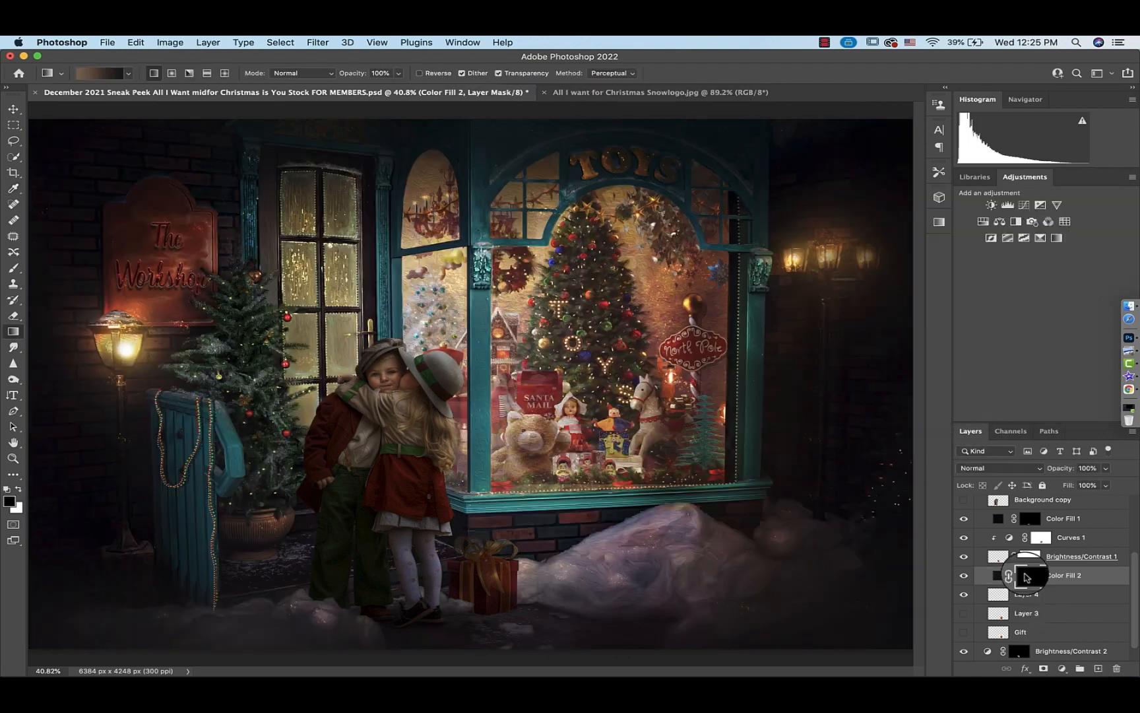
Paint with a soft white brush at 100% opacity on the Color Fill 2 mask beneath the gift box
{"action": "key", "text": "b"}
{"action": "key", "text": "x"}
{"action": "left_click", "coordinate": [98, 74]}
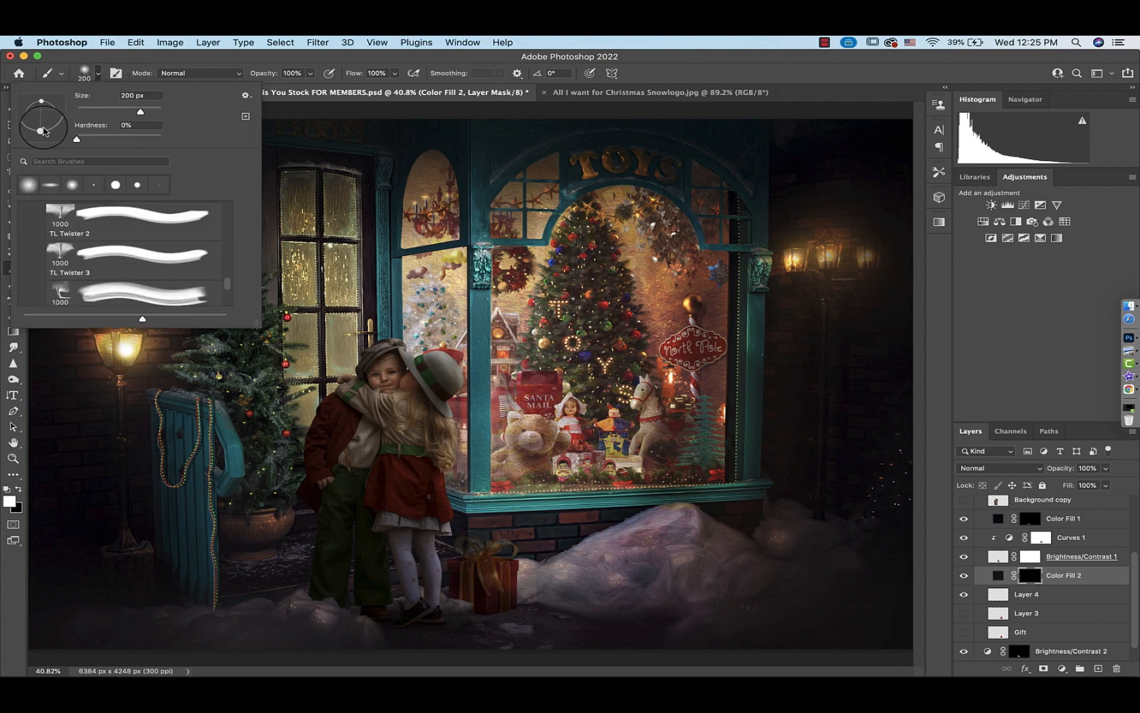
{"action": "left_click", "coordinate": [50, 184]}
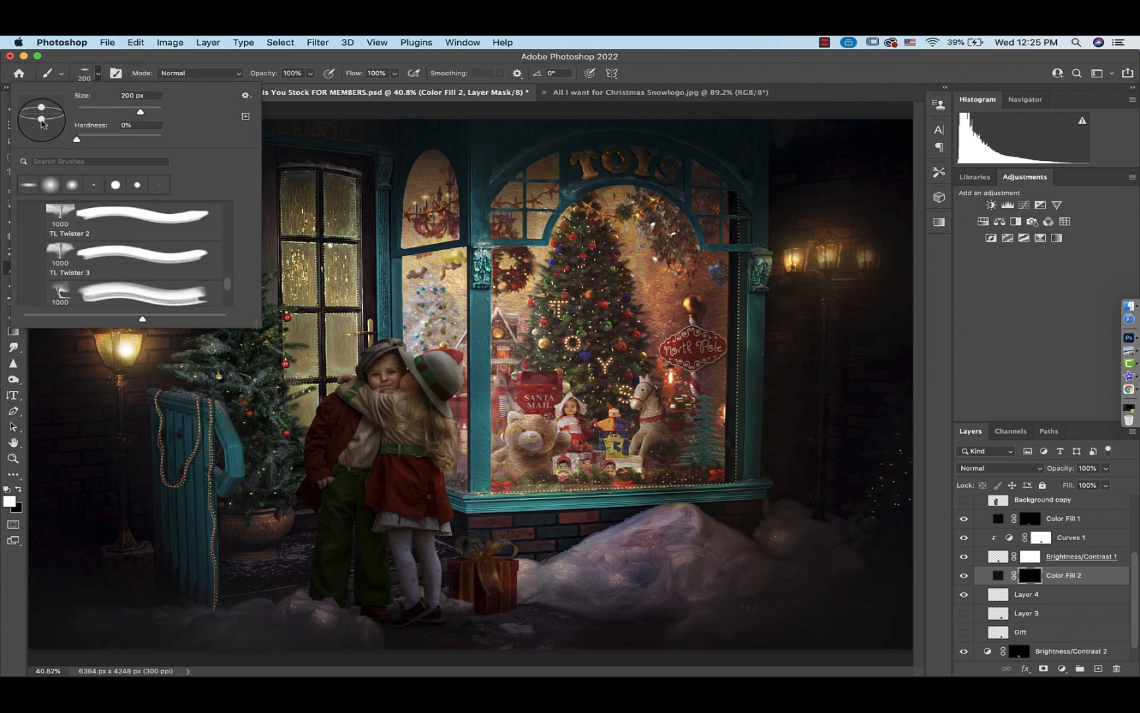
{"action": "left_click", "coordinate": [97, 73]}
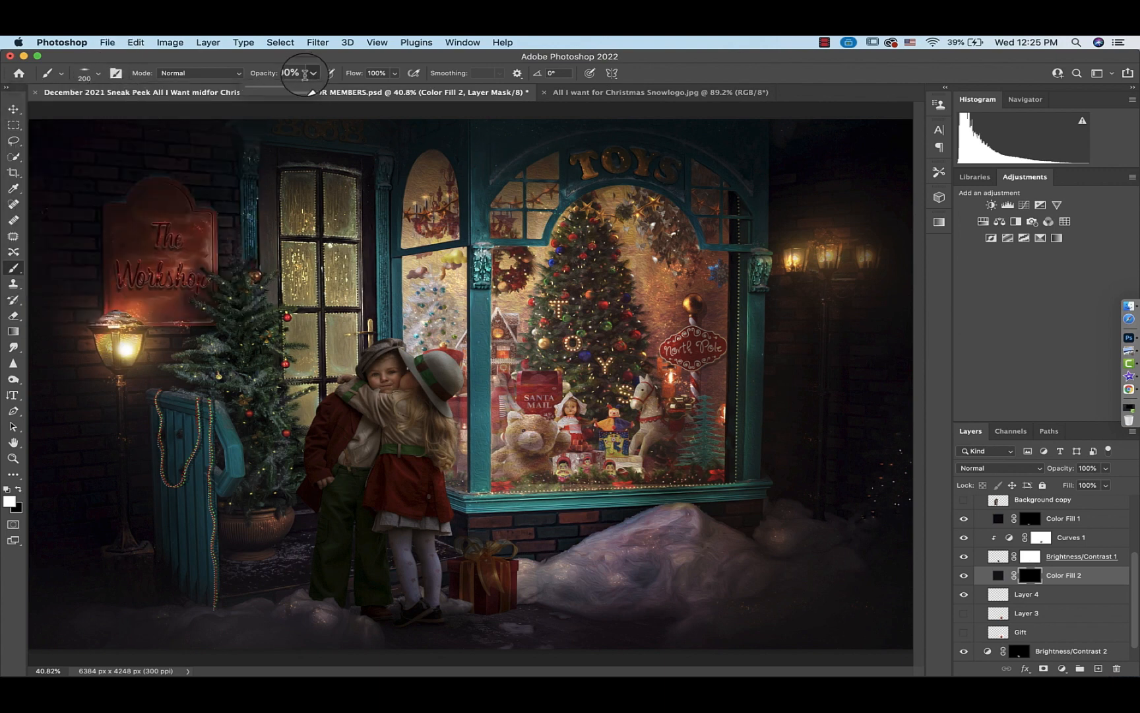
{"action": "left_click_drag", "start_coordinate": [309, 89], "coordinate": [286, 92]}
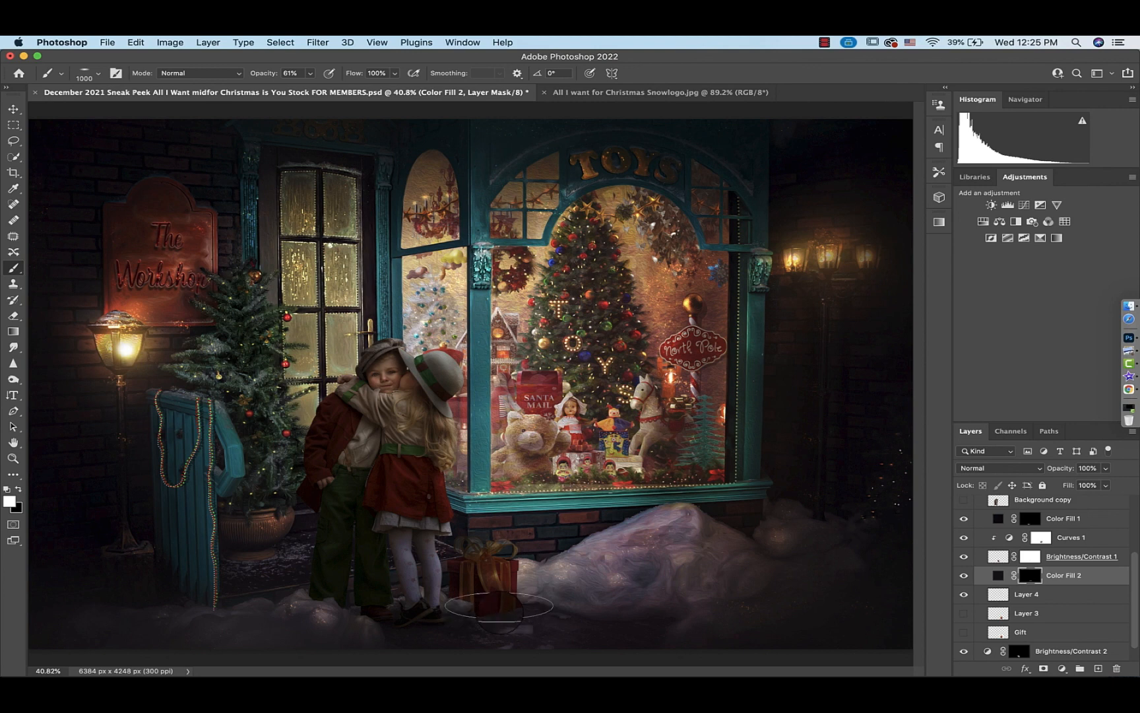
{"action": "left_click", "coordinate": [310, 73]}
{"action": "left_click_drag", "start_coordinate": [309, 88], "coordinate": [388, 95]}
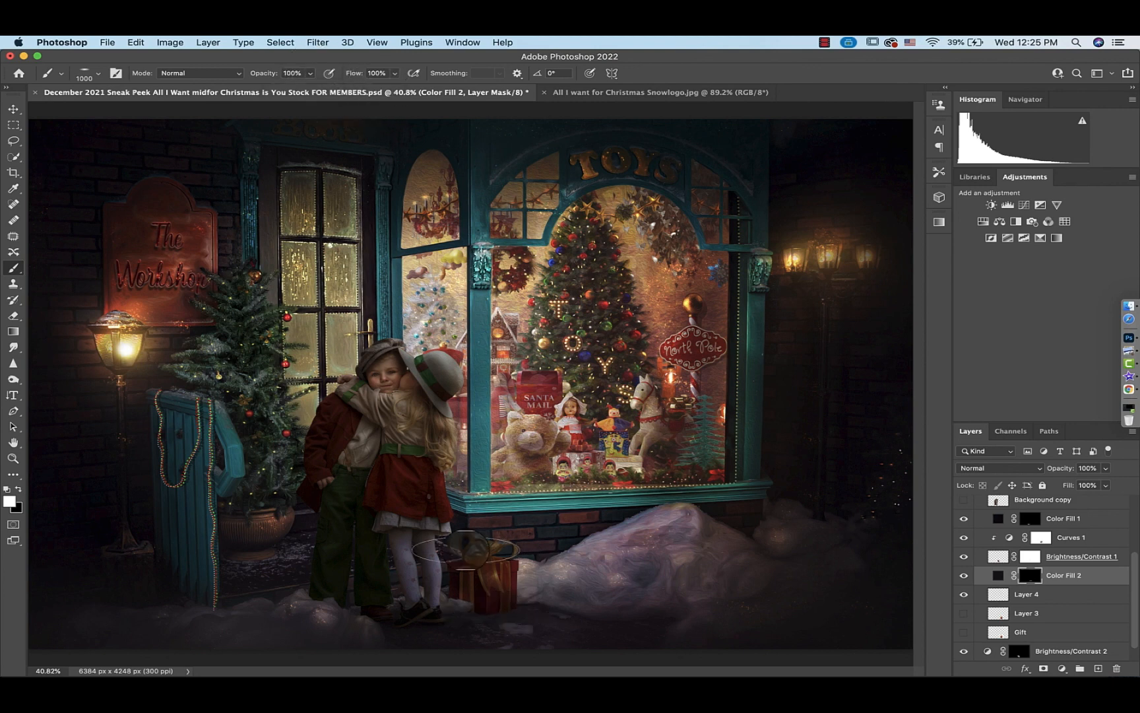
{"action": "left_click_drag", "start_coordinate": [466, 551], "coordinate": [492, 613]}
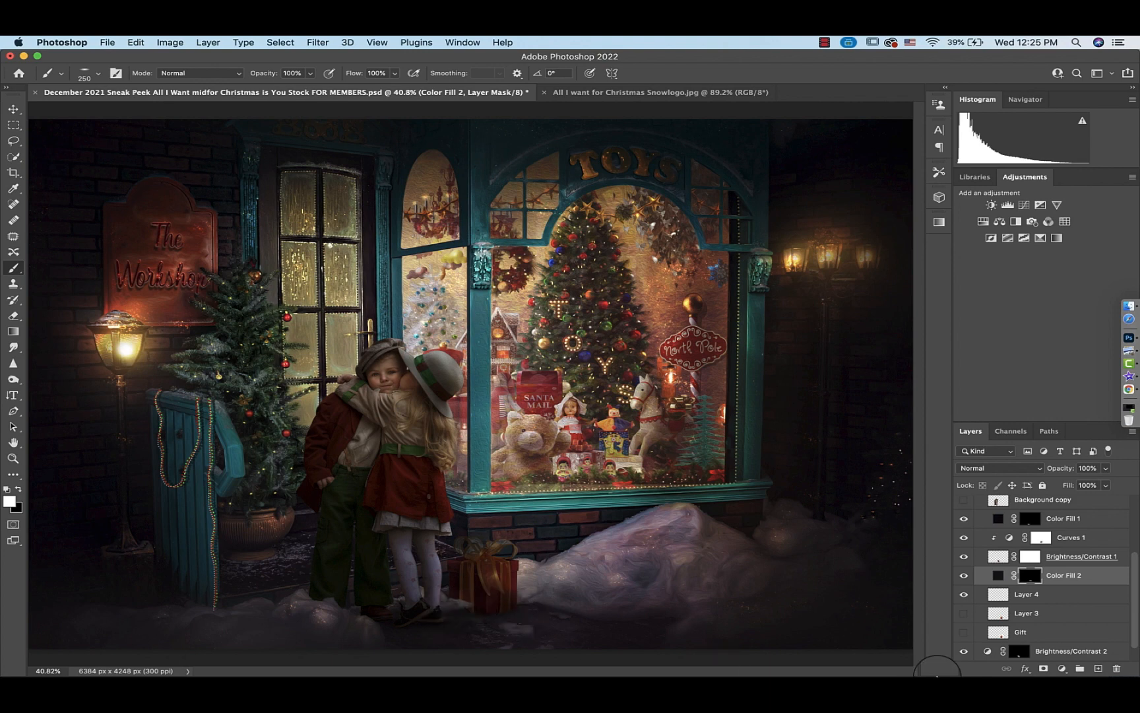
Collapse the Stock folder, group it with Brightness/Contrast 2 into Group 1, and toggle the group's visibility to compare
{"action": "left_click", "coordinate": [988, 522], "text": "shift"}
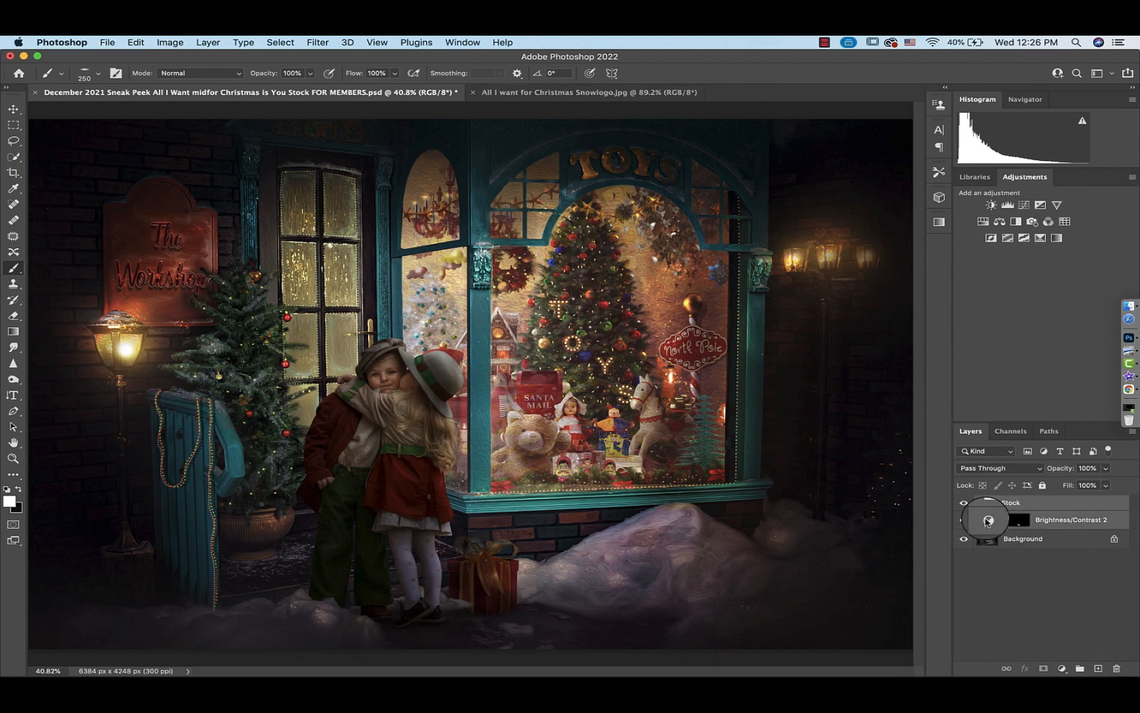
{"action": "key", "text": "super+g"}
{"action": "left_click", "coordinate": [965, 504]}
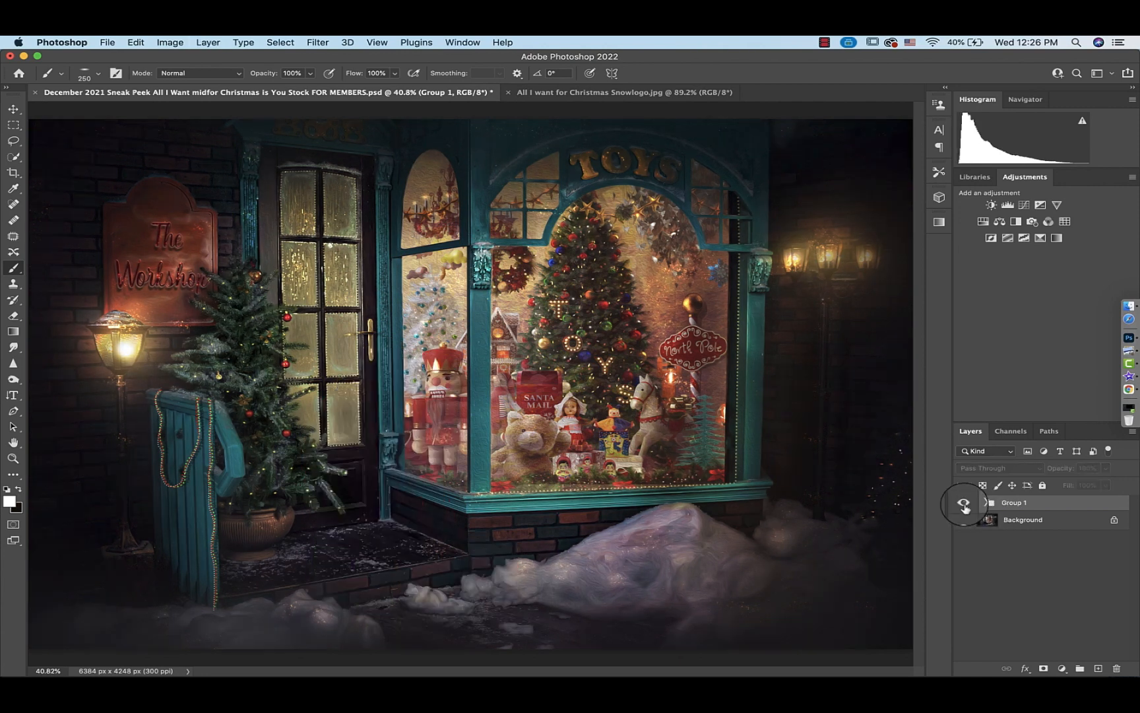
{"action": "left_click", "coordinate": [964, 504]}
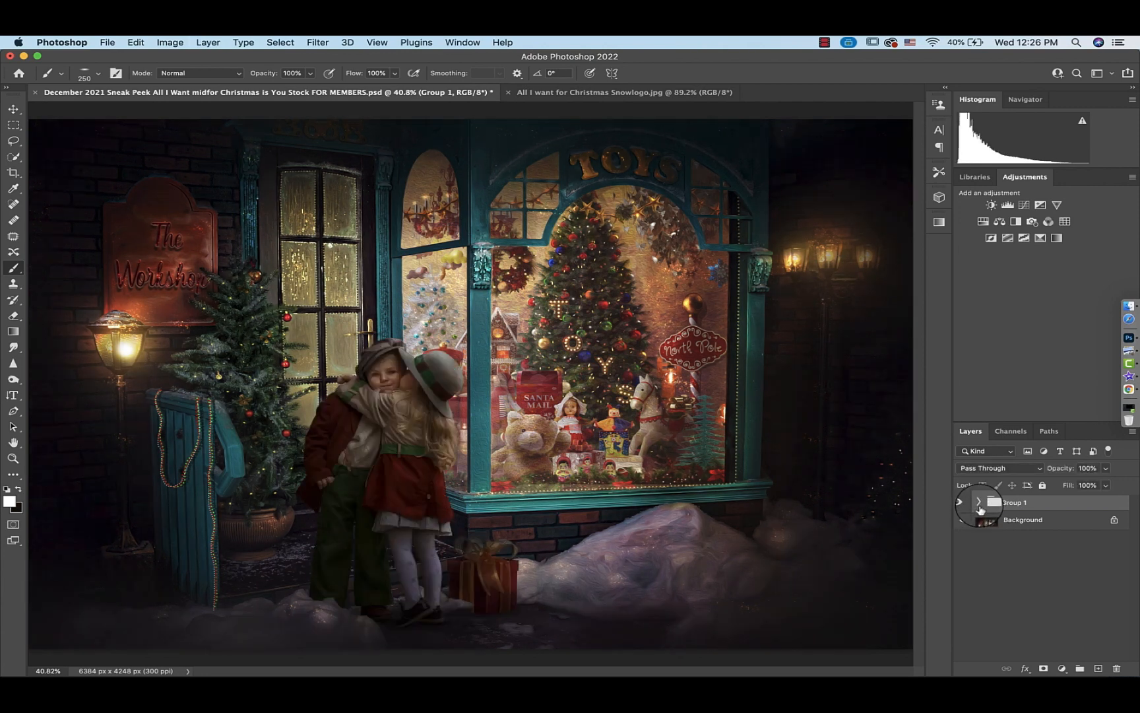
Expand the groups, turn on the Snow layer, and scale it up with Free Transform to cover the whole canvas
{"action": "left_click", "coordinate": [980, 505]}
{"action": "left_click", "coordinate": [989, 519]}
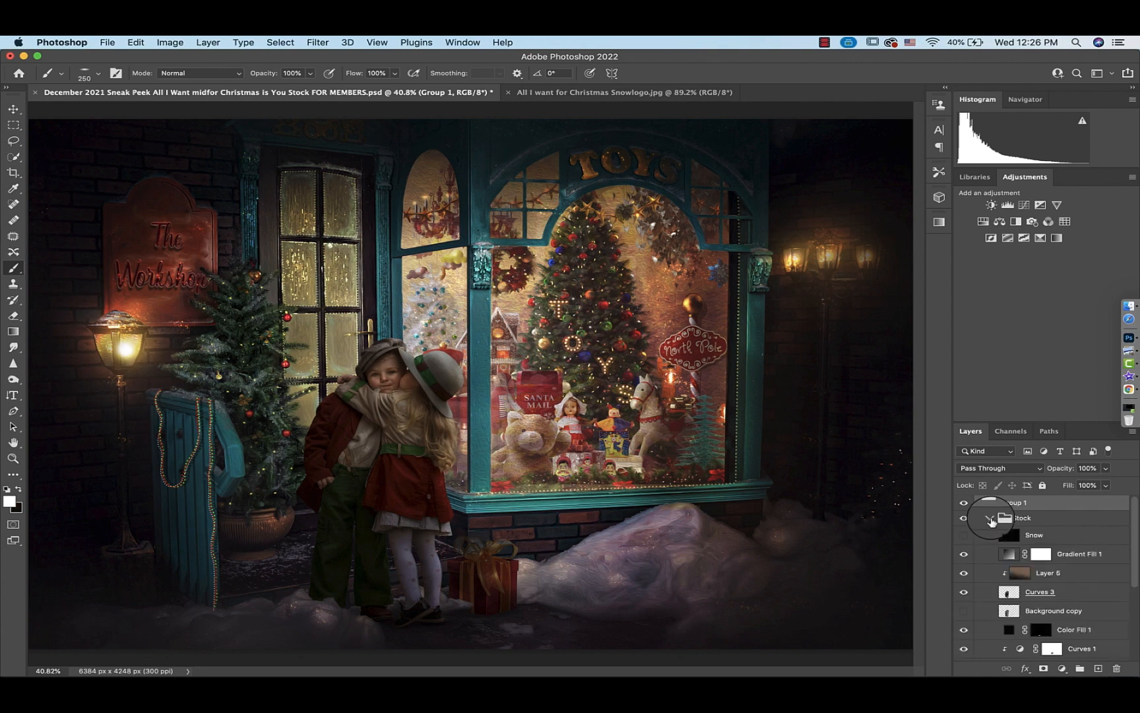
{"action": "left_click", "coordinate": [964, 536]}
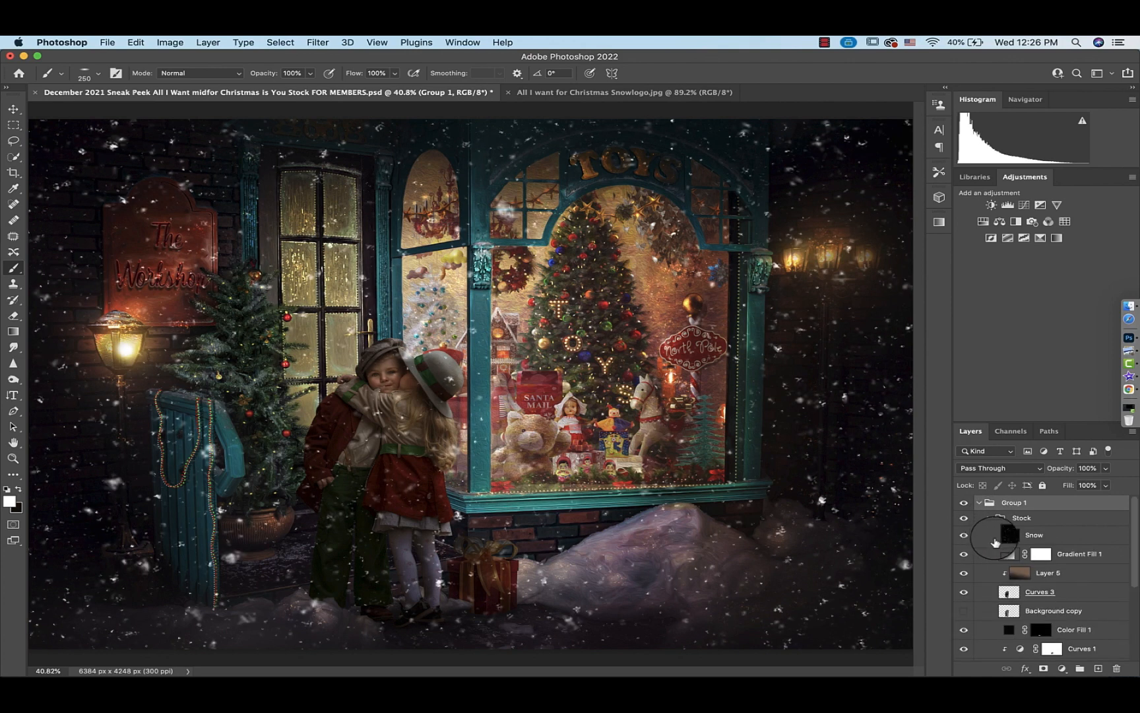
{"action": "left_click", "coordinate": [1009, 536]}
{"action": "key", "text": "super+t"}
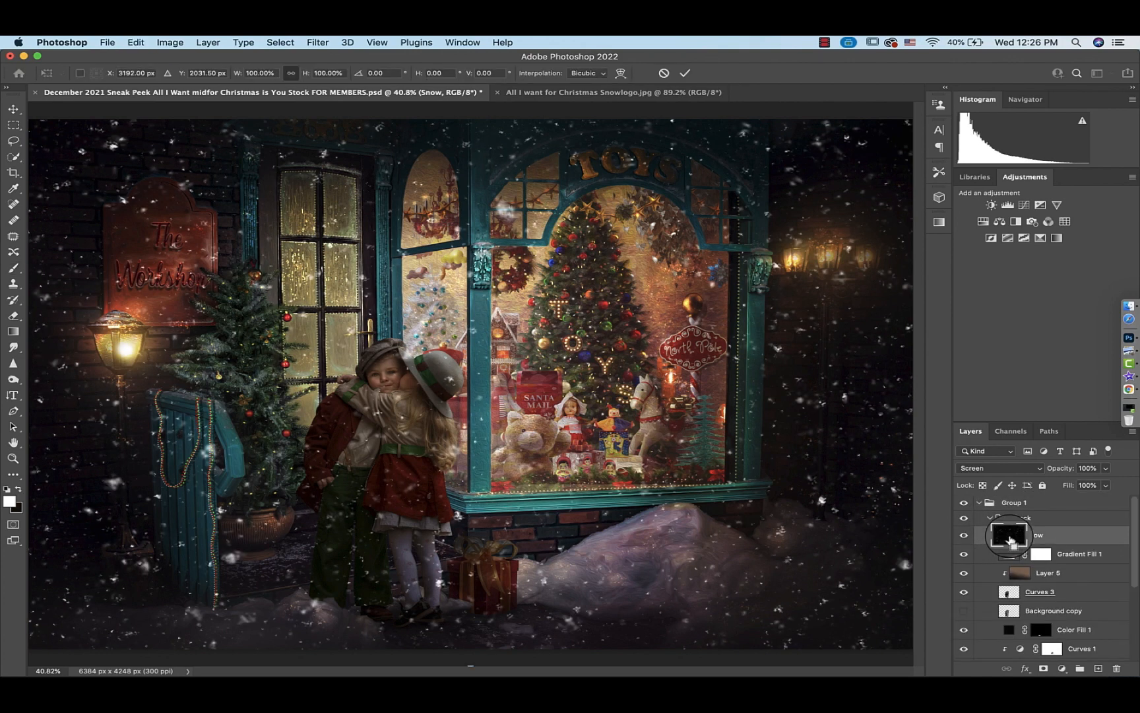
{"action": "key", "text": "super+minus"}
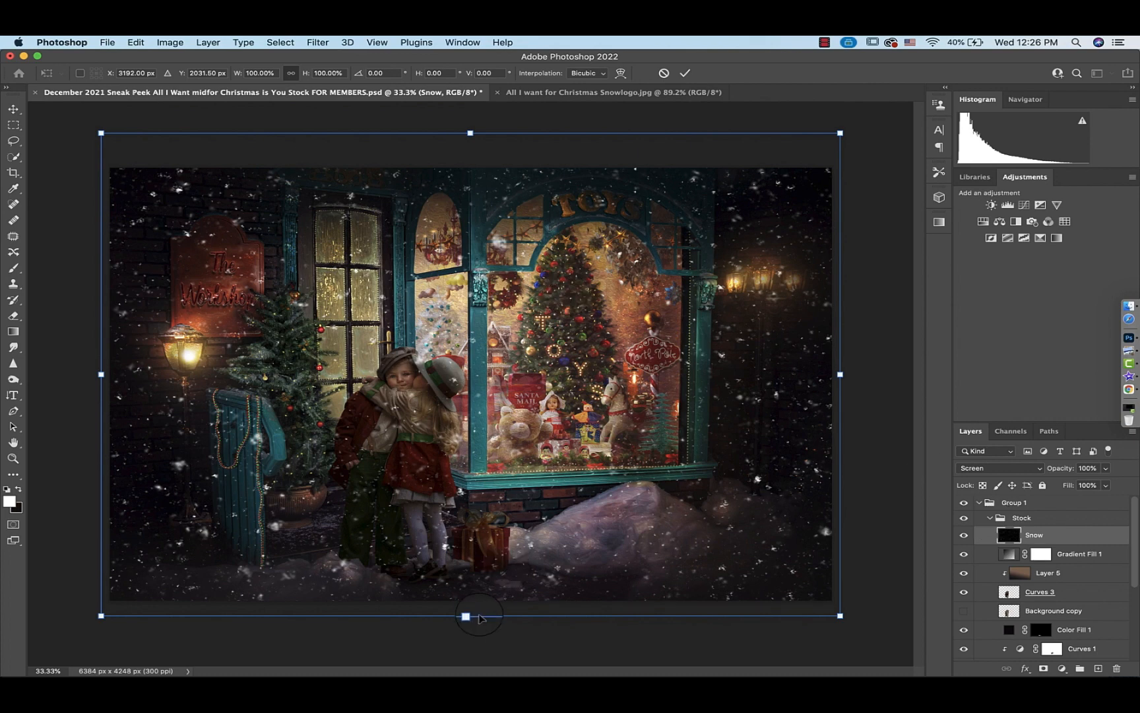
{"action": "left_click_drag", "start_coordinate": [470, 616], "coordinate": [500, 645]}
{"action": "mouse_move", "coordinate": [522, 455]}
{"action": "left_mouse_down"}
{"action": "mouse_move", "coordinate": [510, 434]}
{"action": "mouse_move", "coordinate": [511, 447]}
{"action": "left_mouse_up"}
{"action": "left_click", "coordinate": [685, 72]}
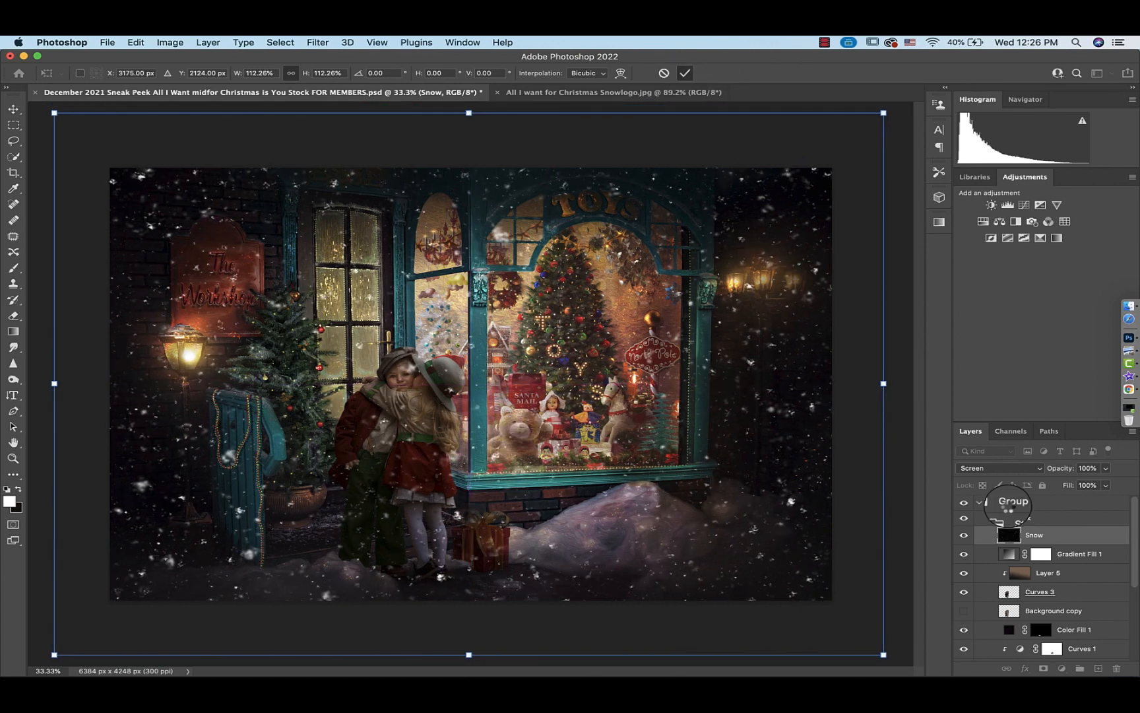
Add a layer mask to the Snow layer, pick a soft round brush, and lower the Snow layer's opacity to 62%
{"action": "key", "text": "b"}
{"action": "left_click", "coordinate": [1044, 667]}
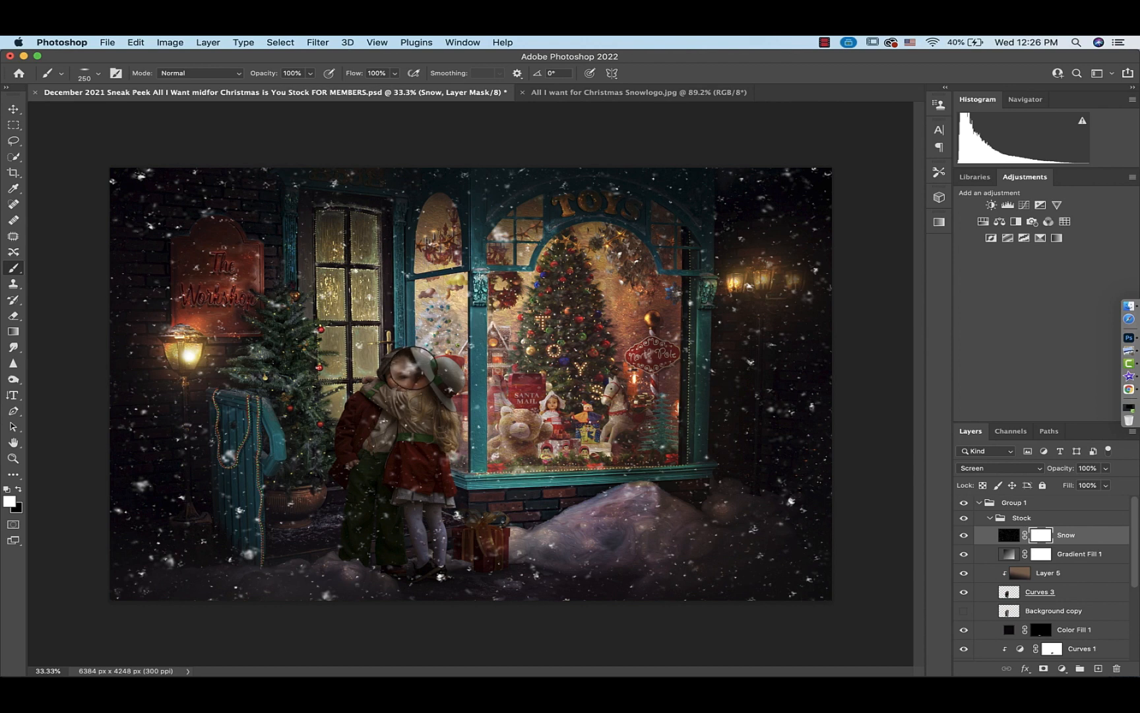
{"action": "left_click", "coordinate": [99, 77]}
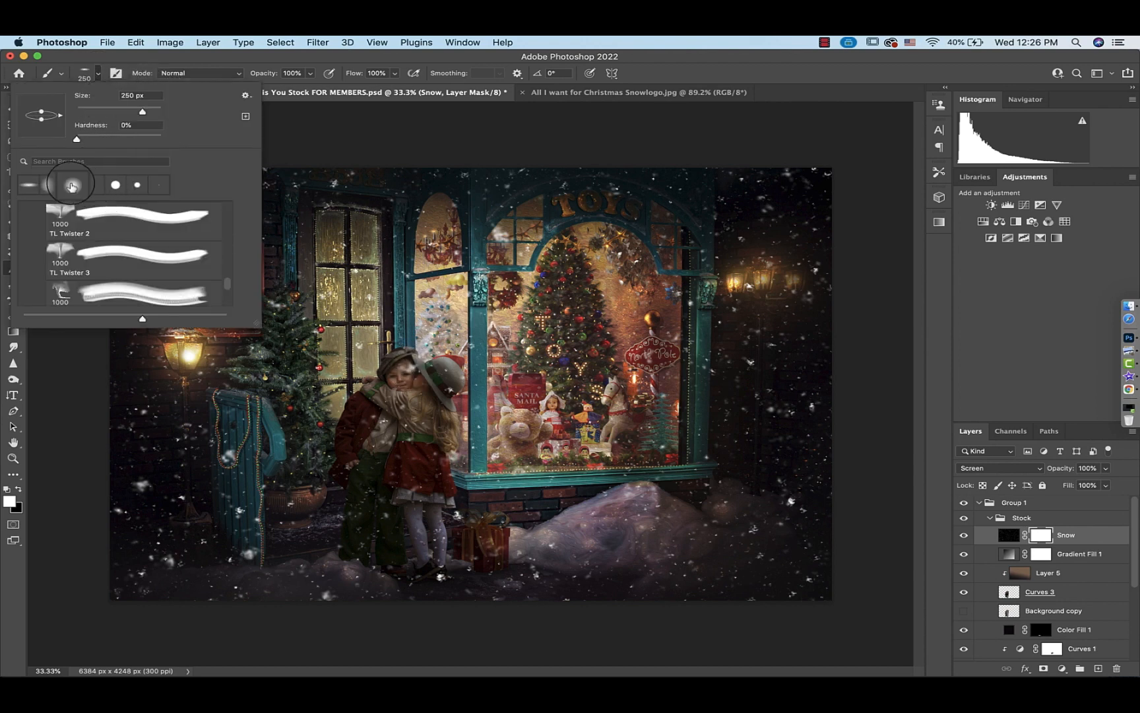
{"action": "double_click", "coordinate": [56, 182]}
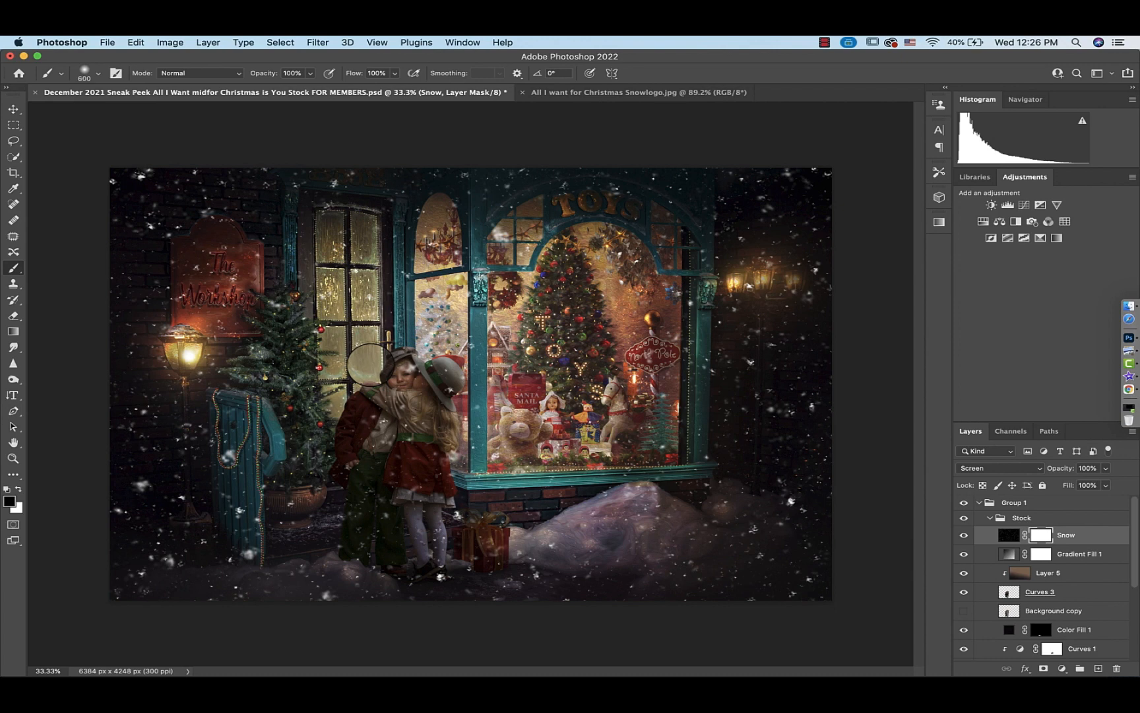
{"action": "key", "text": "bracketright"}
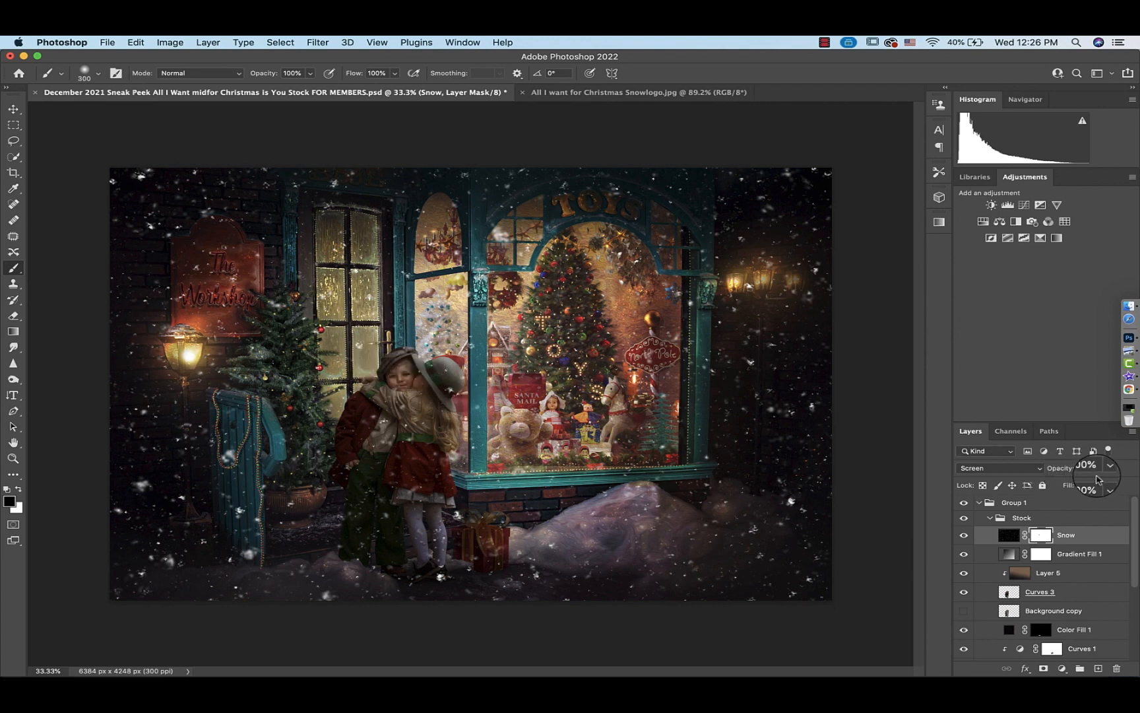
{"action": "left_click", "coordinate": [1105, 467]}
{"action": "left_click_drag", "start_coordinate": [1080, 485], "coordinate": [1081, 485]}
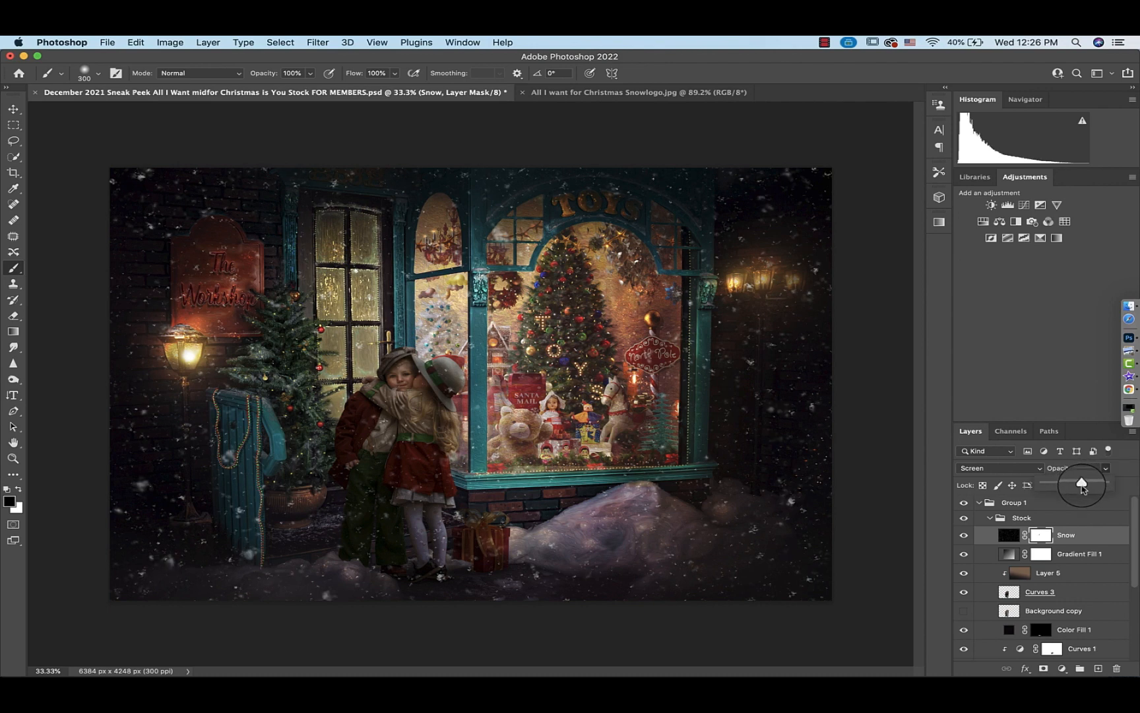
Move Gradient Fill 1 above the Snow layer and toggle its visibility to compare
{"action": "left_click_drag", "start_coordinate": [1008, 553], "coordinate": [1006, 530]}
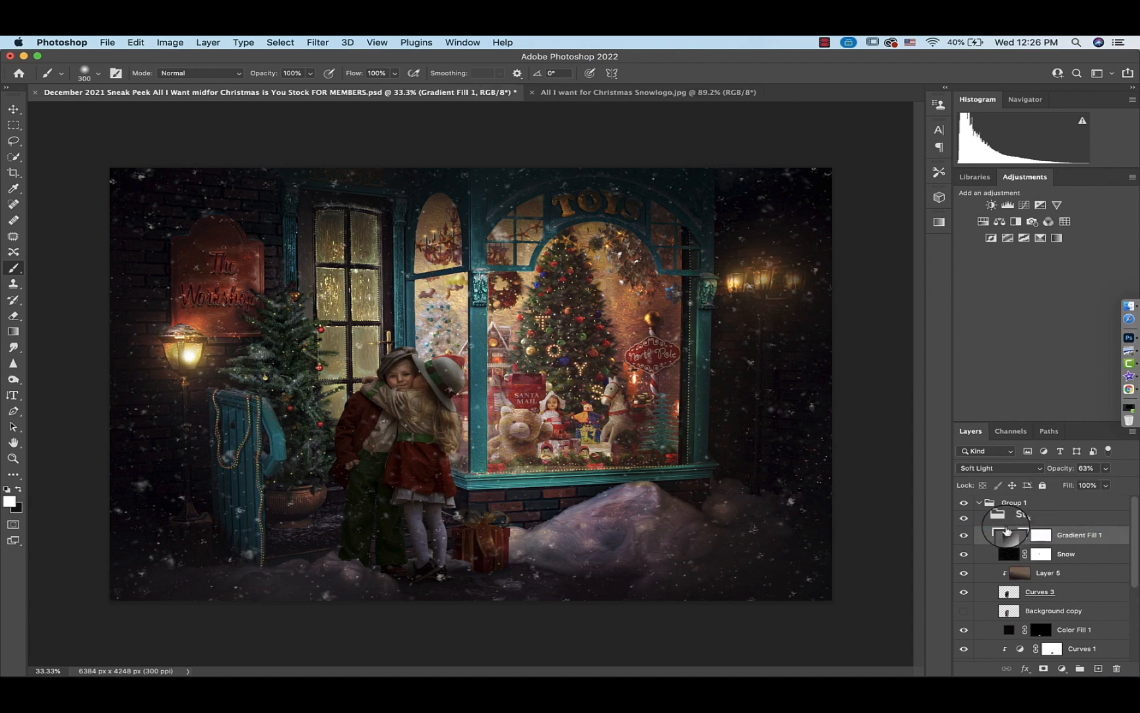
{"action": "left_click", "coordinate": [963, 536]}
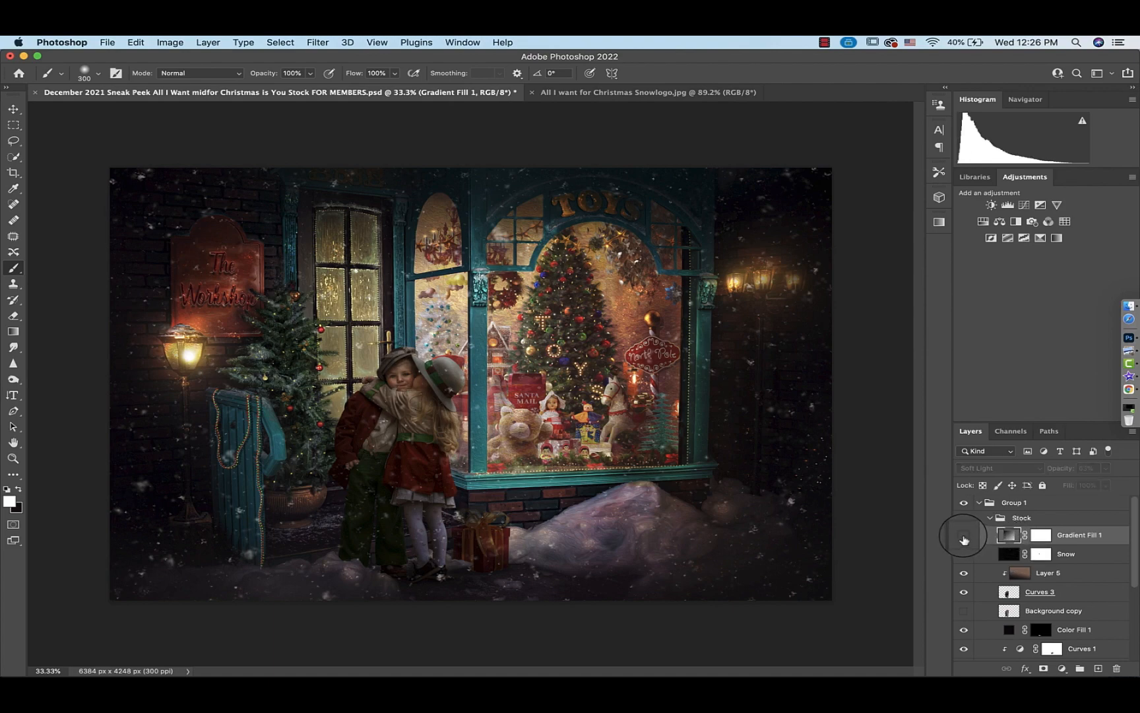
{"action": "left_click", "coordinate": [964, 536]}
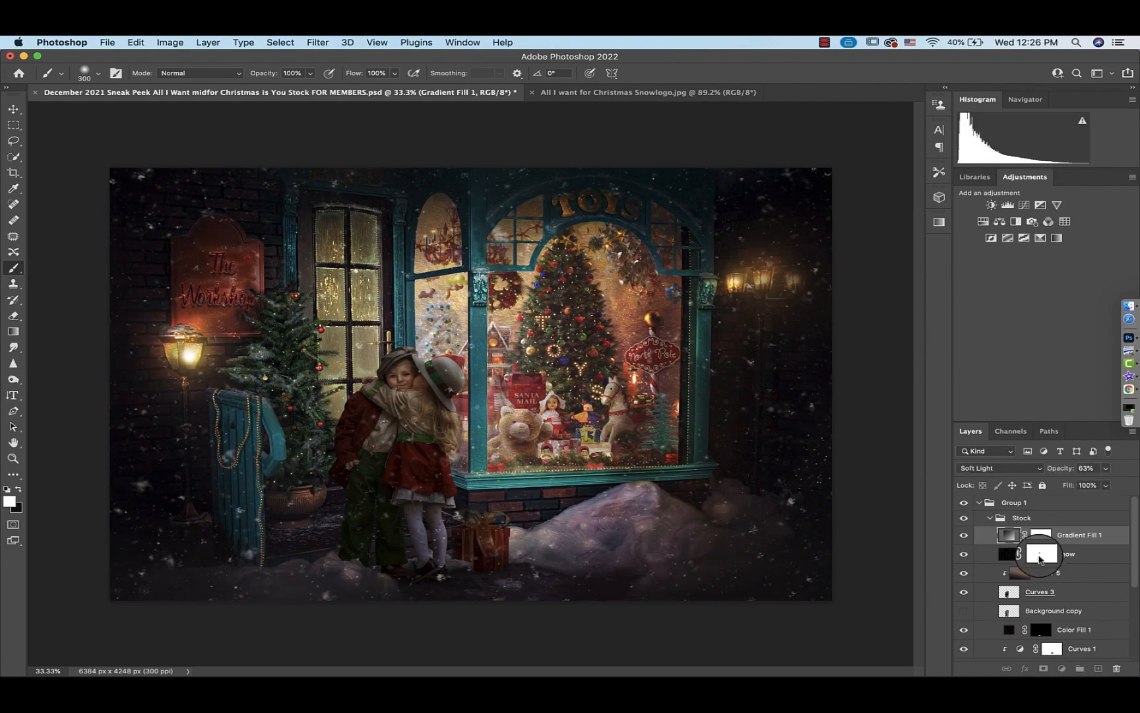
Select the Snow mask and zoom in to inspect the snow over the children's faces
{"action": "left_click", "coordinate": [1040, 557]}
{"action": "key", "text": "super+equal"}
{"action": "key", "text": "super+equal"}
{"action": "key", "text": "super+equal"}
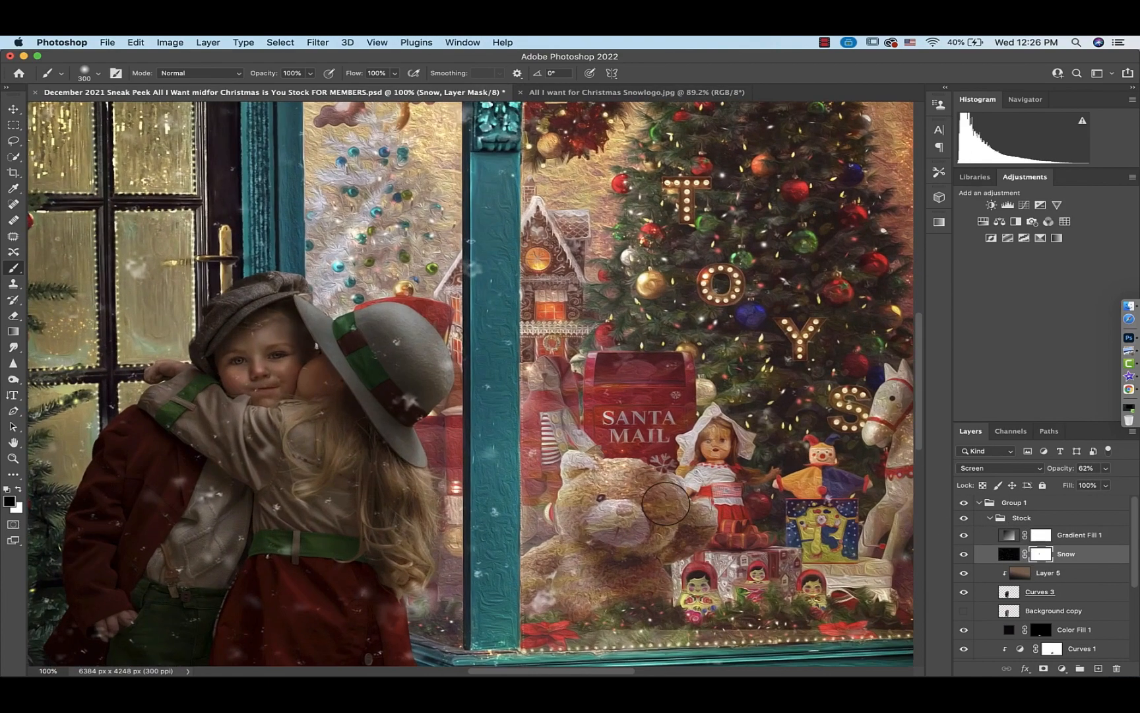
{"action": "scroll", "coordinate": [666, 504], "scroll_direction": "left", "scroll_amount": 5}
{"action": "scroll", "coordinate": [666, 504], "scroll_direction": "down", "scroll_amount": 2}
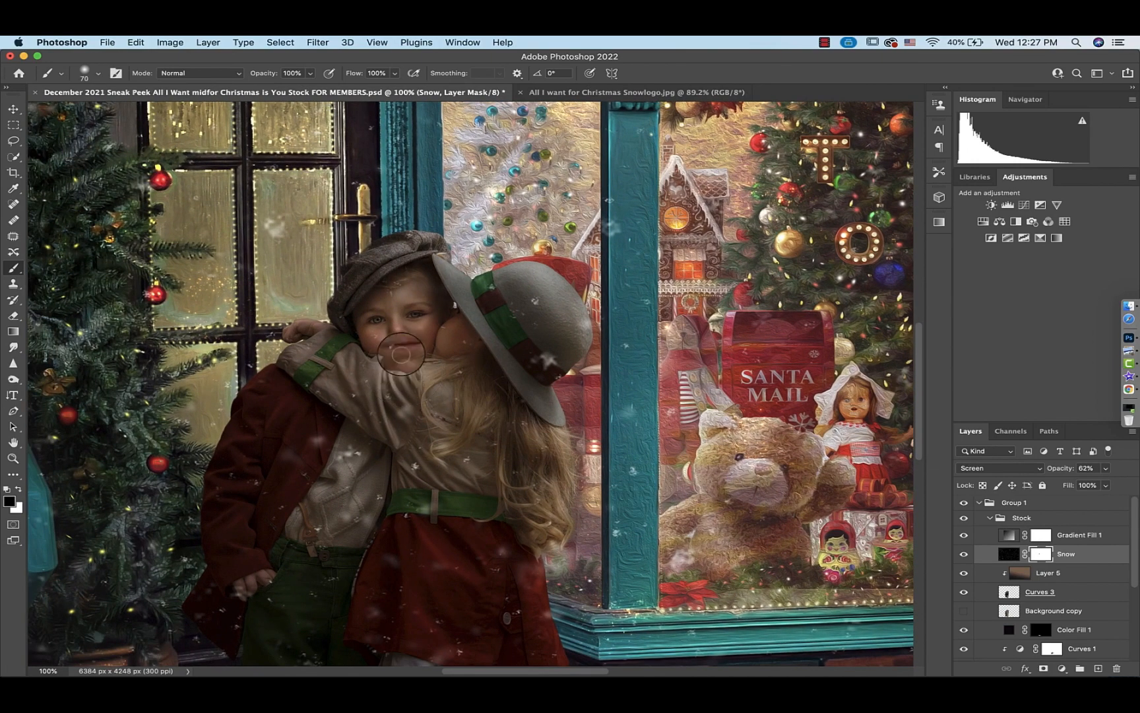
{"action": "scroll", "coordinate": [416, 466], "scroll_direction": "down", "scroll_amount": 5}
{"action": "key", "text": "super+0"}
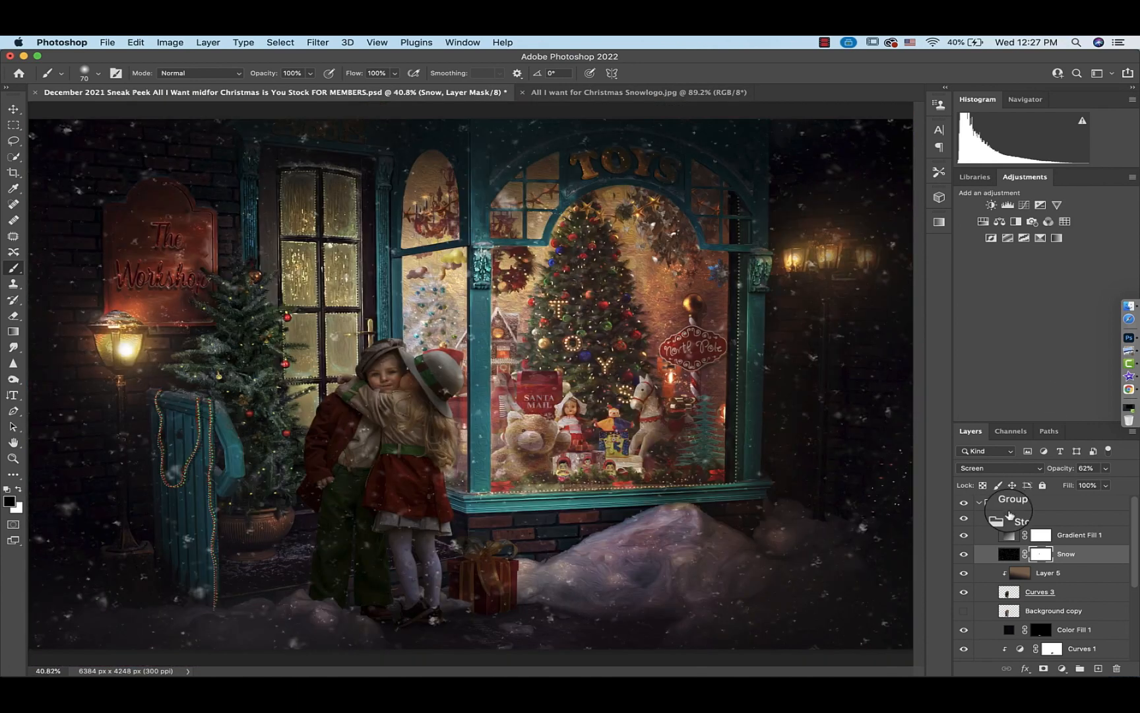
Add a Brightness/Contrast adjustment clipped to the Snow layer and set its brightness to -71
{"action": "left_click", "coordinate": [1009, 553]}
{"action": "left_click", "coordinate": [992, 206]}
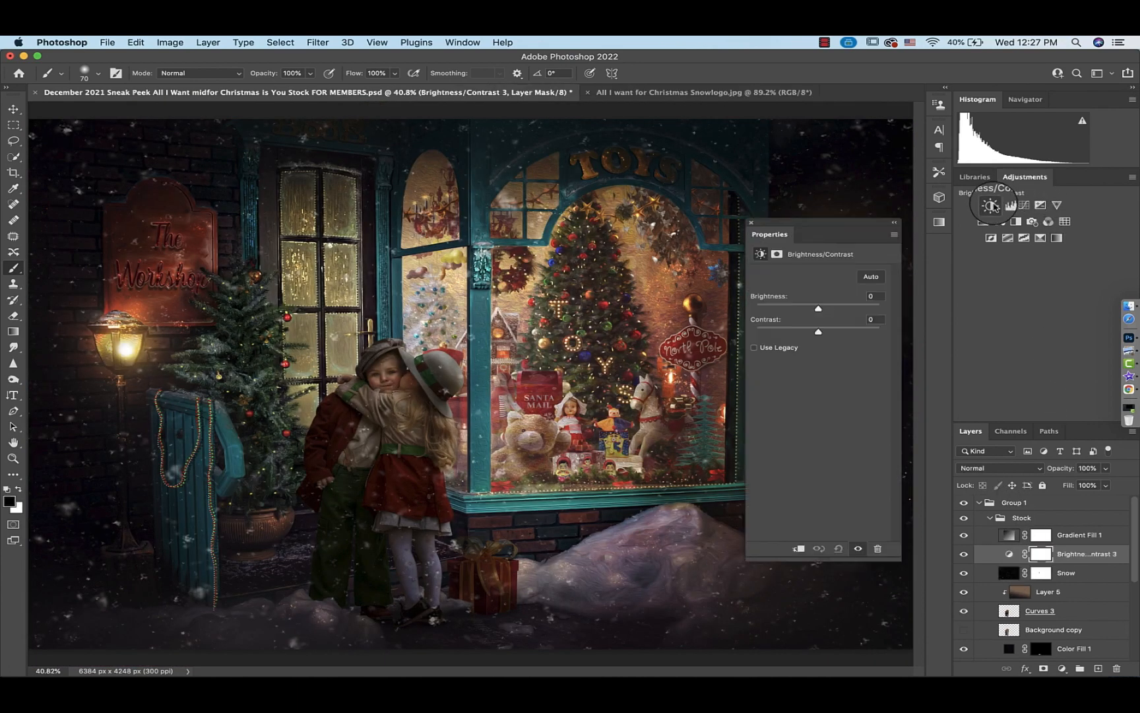
{"action": "left_click", "coordinate": [800, 548]}
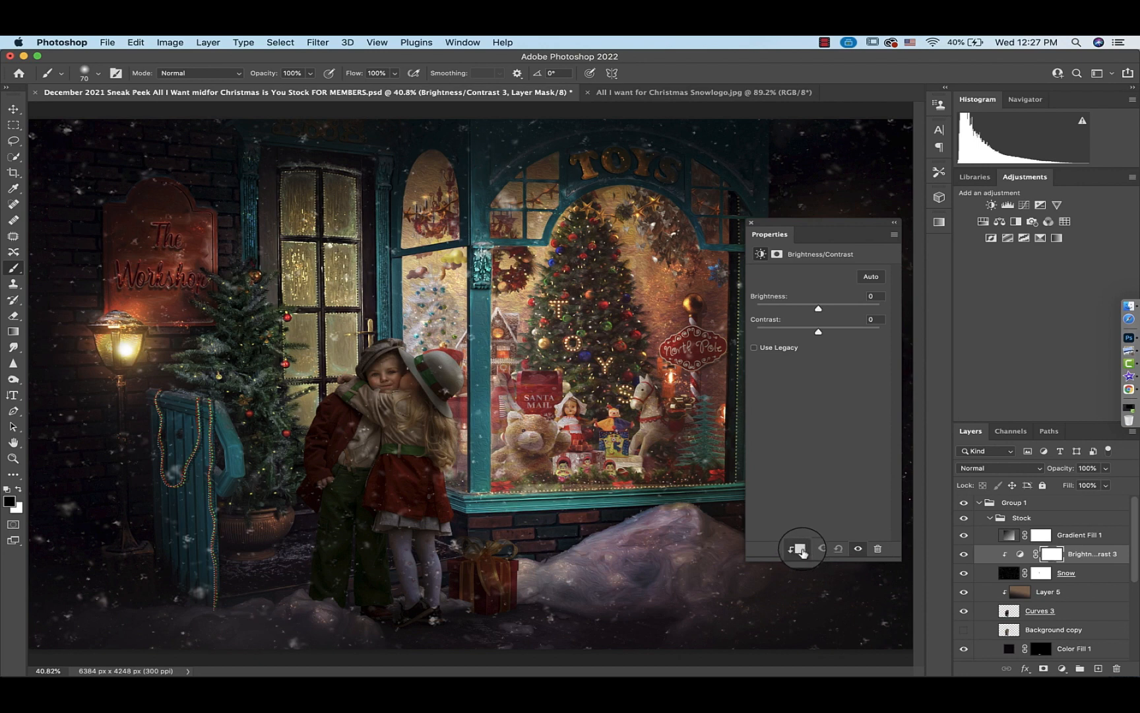
{"action": "left_click_drag", "start_coordinate": [819, 308], "coordinate": [789, 309]}
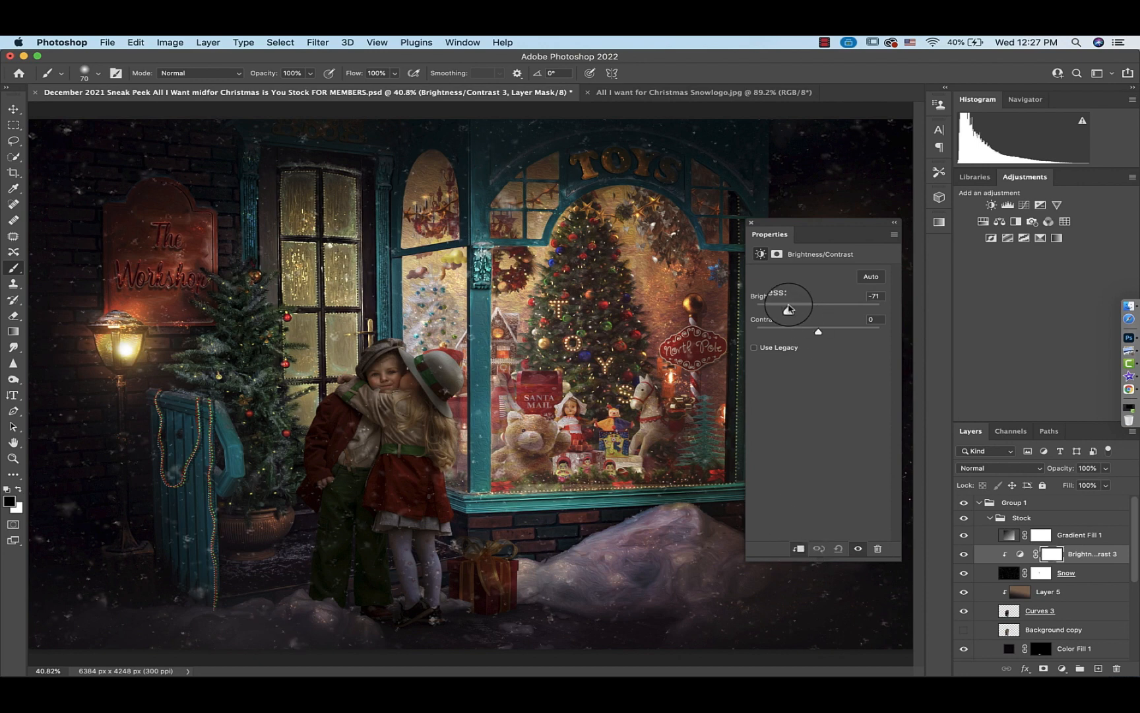
{"action": "left_click", "coordinate": [751, 223]}
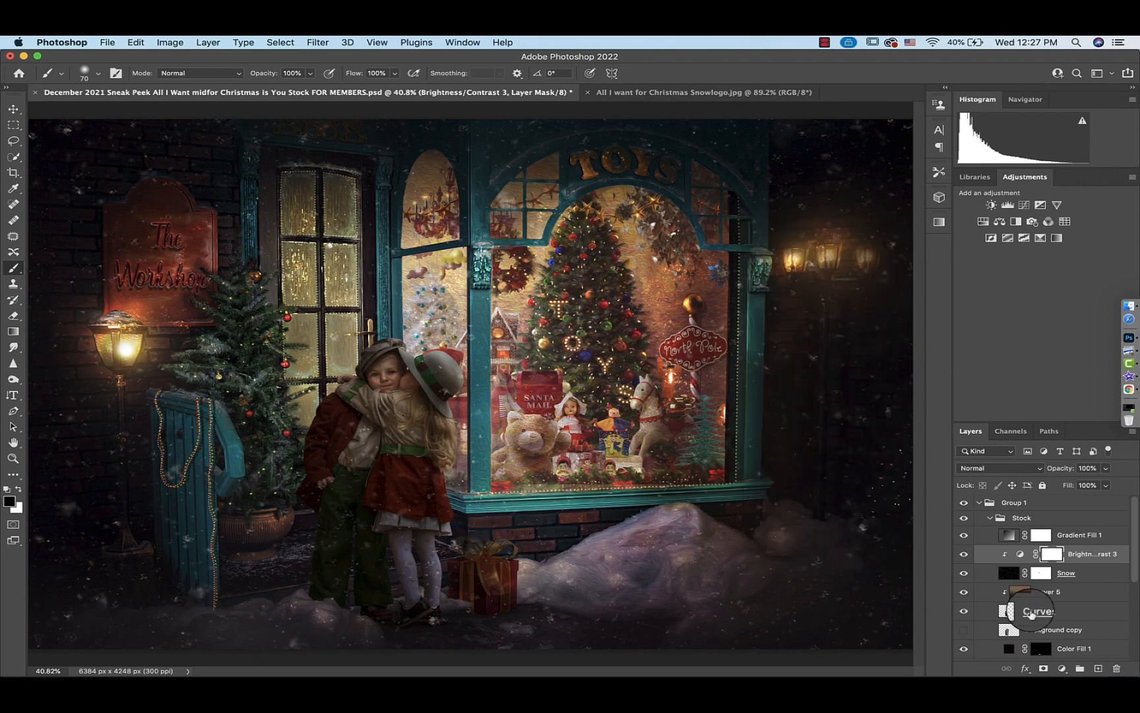
Enlarge the brush to 3300 px and paint black on the Brightness/Contrast 3 mask across the children and shop window
{"action": "left_click", "coordinate": [1055, 559]}
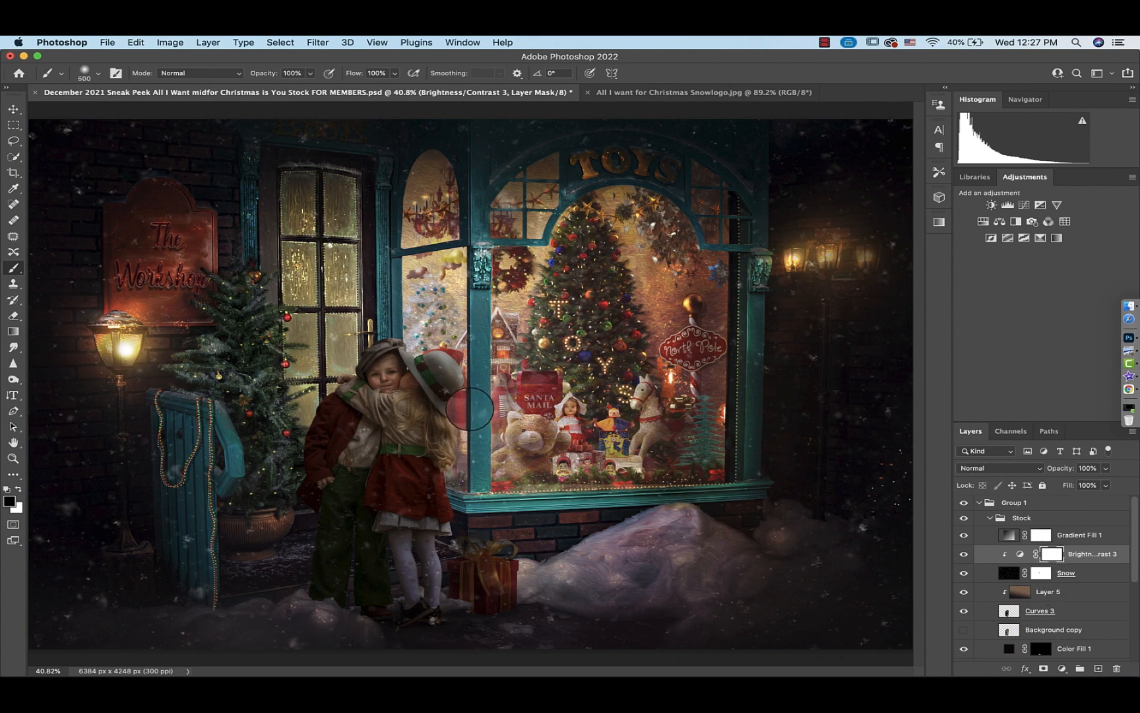
{"action": "key", "text": "bracketright"}
{"action": "key", "text": "bracketright"}
{"action": "key", "text": "bracketright"}
{"action": "key", "text": "bracketright"}
{"action": "key", "text": "bracketright"}
{"action": "key", "text": "bracketright"}
{"action": "key", "text": "bracketright"}
{"action": "key", "text": "bracketright"}
{"action": "key", "text": "bracketright"}
{"action": "key", "text": "bracketright"}
{"action": "key", "text": "bracketright"}
{"action": "key", "text": "bracketright"}
{"action": "key", "text": "bracketright"}
{"action": "key", "text": "bracketright"}
{"action": "key", "text": "bracketright"}
{"action": "key", "text": "bracketright"}
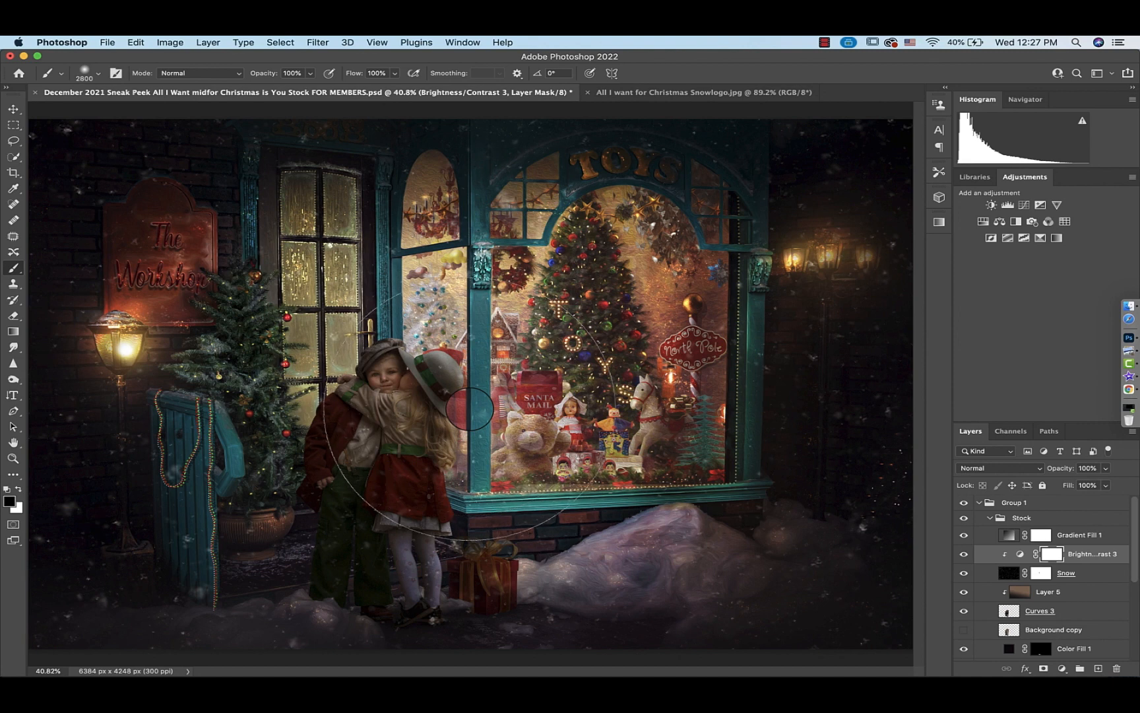
{"action": "left_click", "coordinate": [409, 383]}
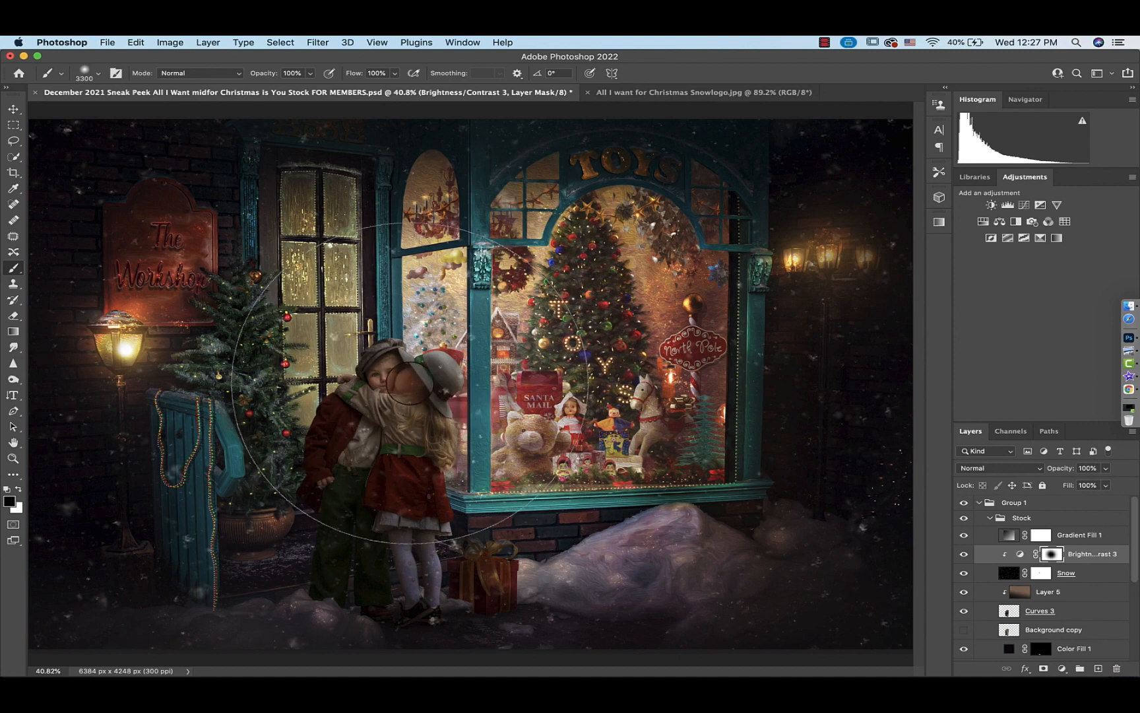
{"action": "mouse_move", "coordinate": [292, 396]}
{"action": "left_mouse_down"}
{"action": "mouse_move", "coordinate": [424, 352]}
{"action": "mouse_move", "coordinate": [604, 348]}
{"action": "mouse_move", "coordinate": [662, 405]}
{"action": "mouse_move", "coordinate": [690, 404]}
{"action": "left_mouse_up"}
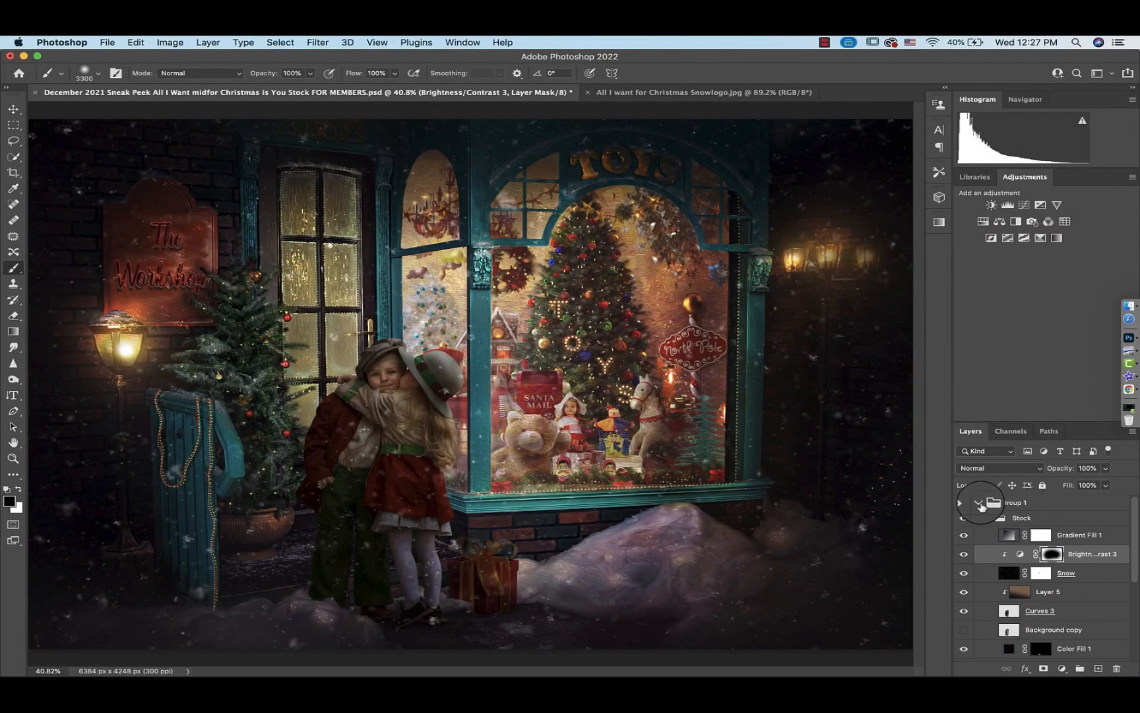
Collapse Group 1 and open Save As for the document, cancelling it without saving
{"action": "left_click", "coordinate": [979, 503]}
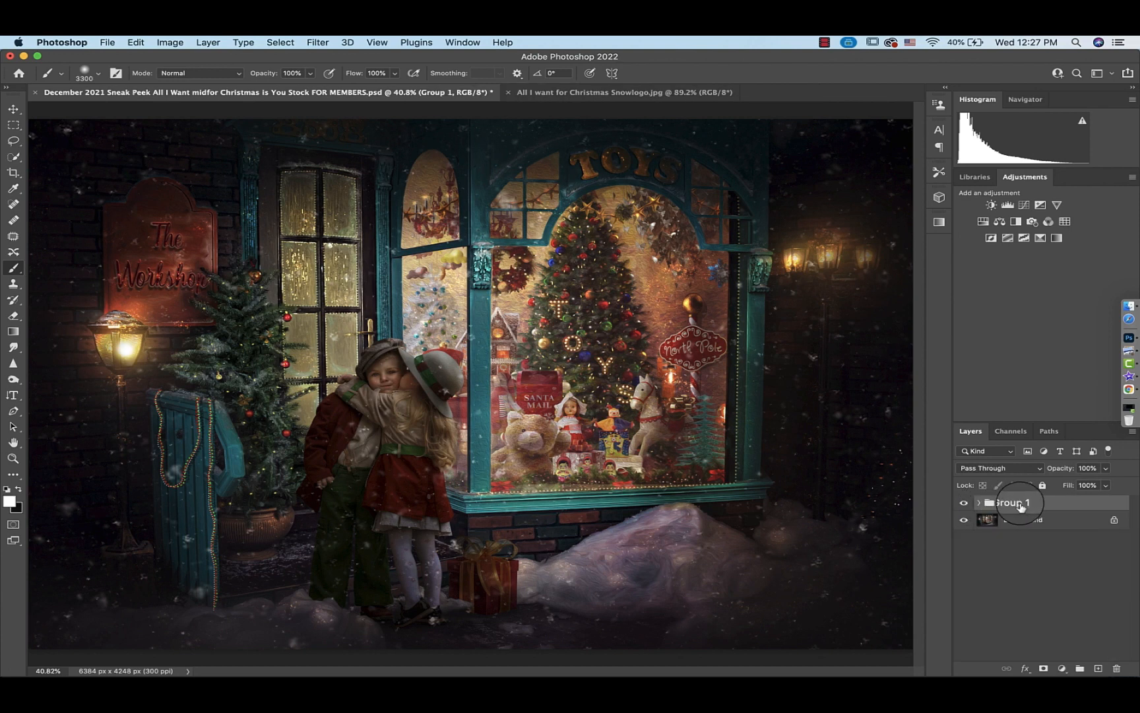
{"action": "left_click", "coordinate": [106, 43]}
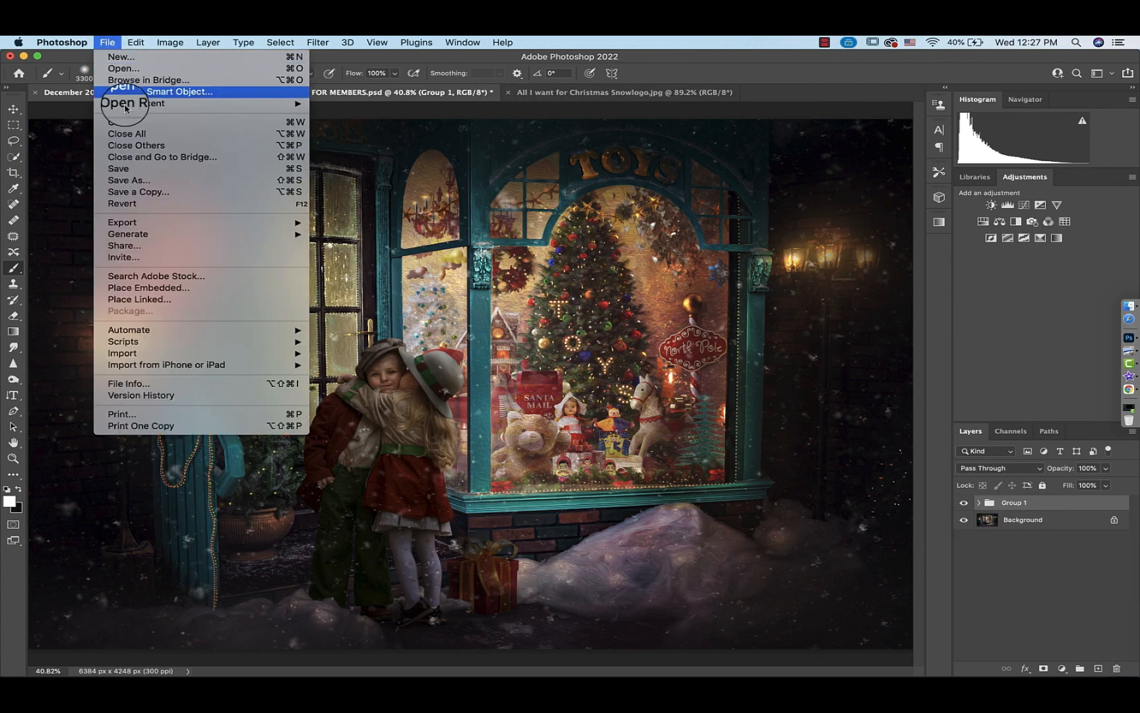
{"action": "left_click", "coordinate": [128, 182]}
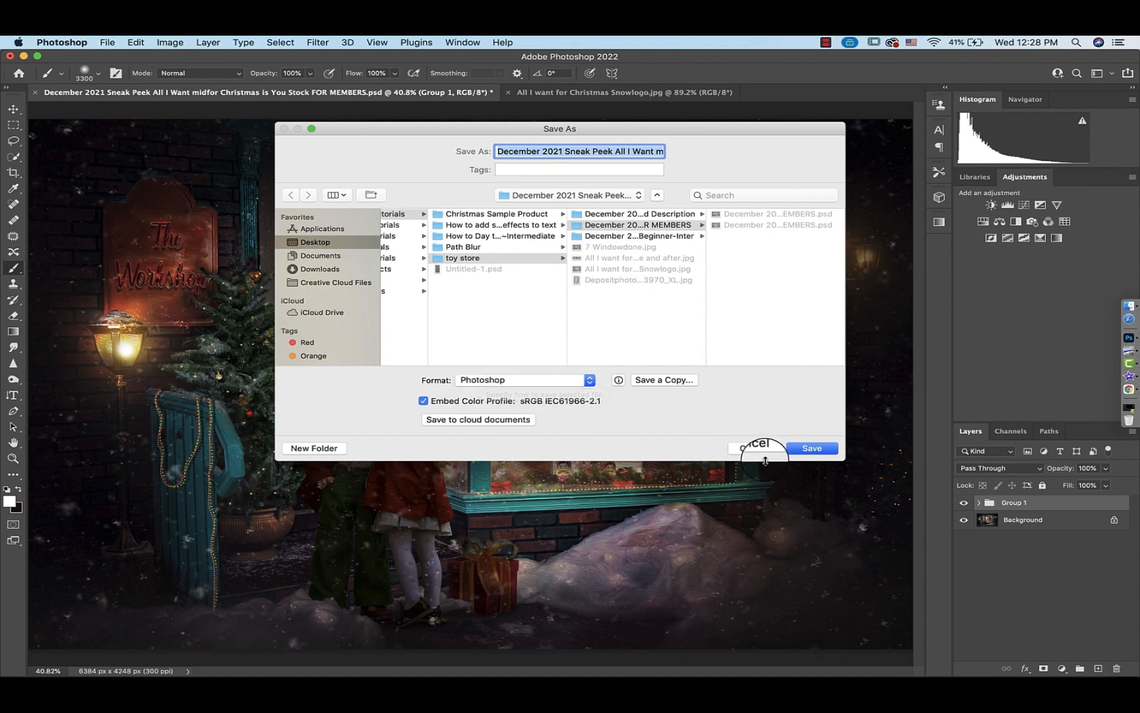
{"action": "key", "text": "Escape"}
Flatten the image and duplicate the flattened background onto a new layer
{"action": "left_click", "coordinate": [208, 42]}
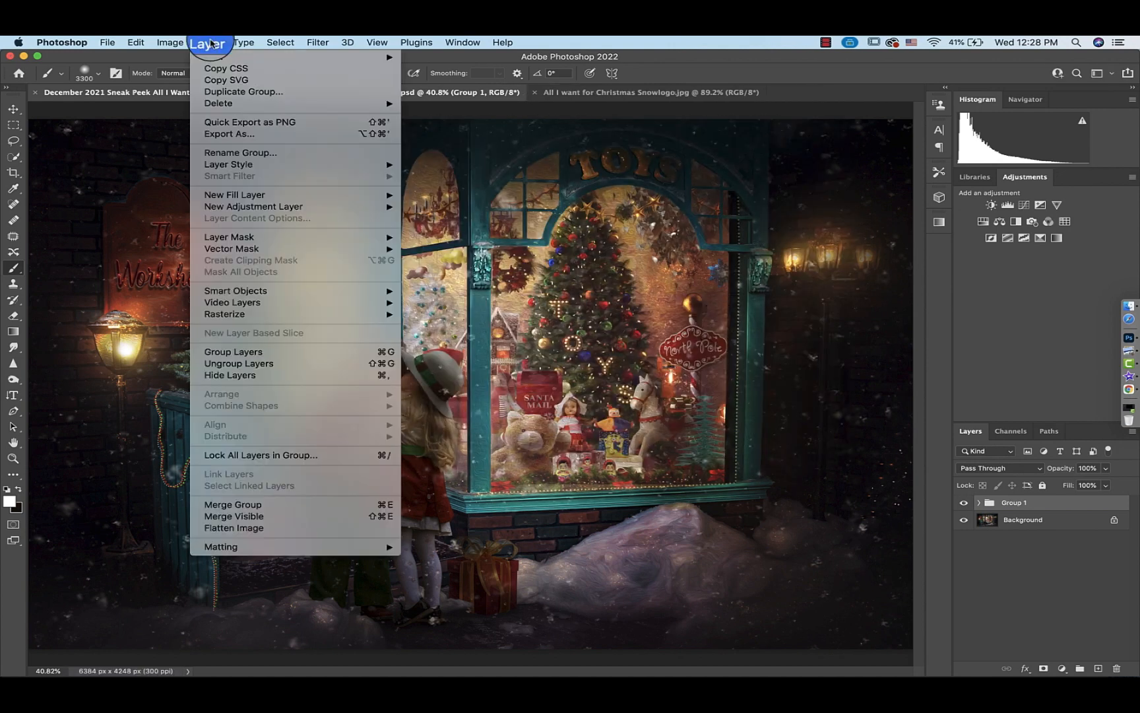
{"action": "left_click", "coordinate": [254, 528]}
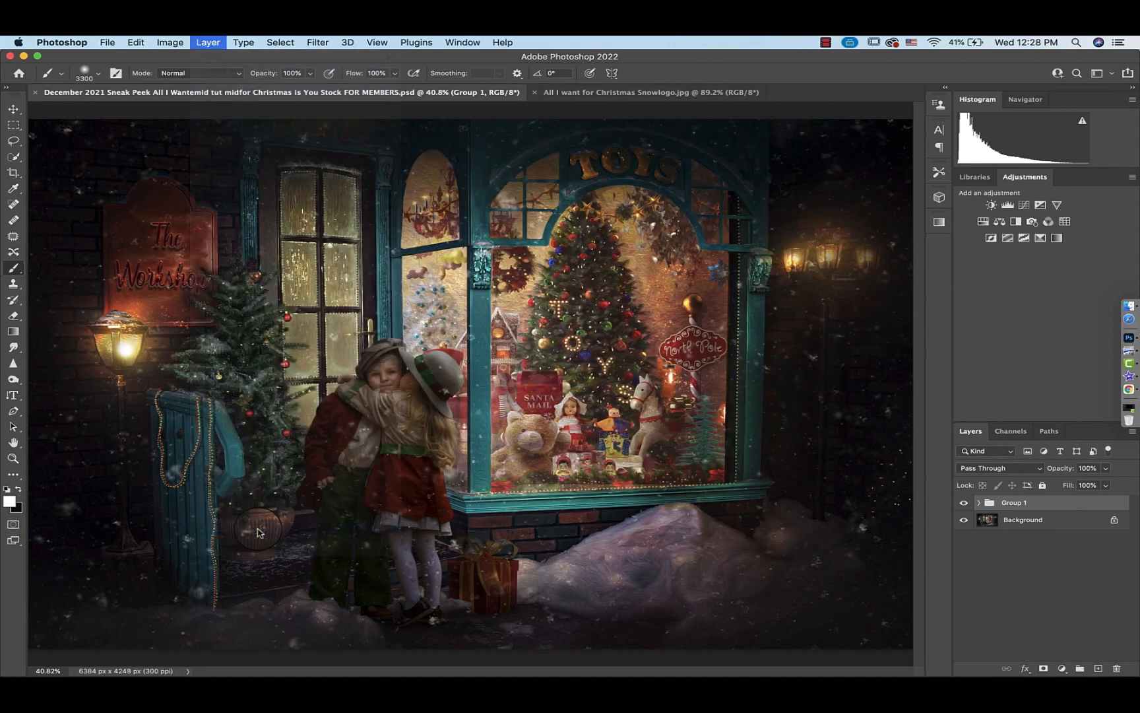
{"action": "left_click", "coordinate": [662, 258]}
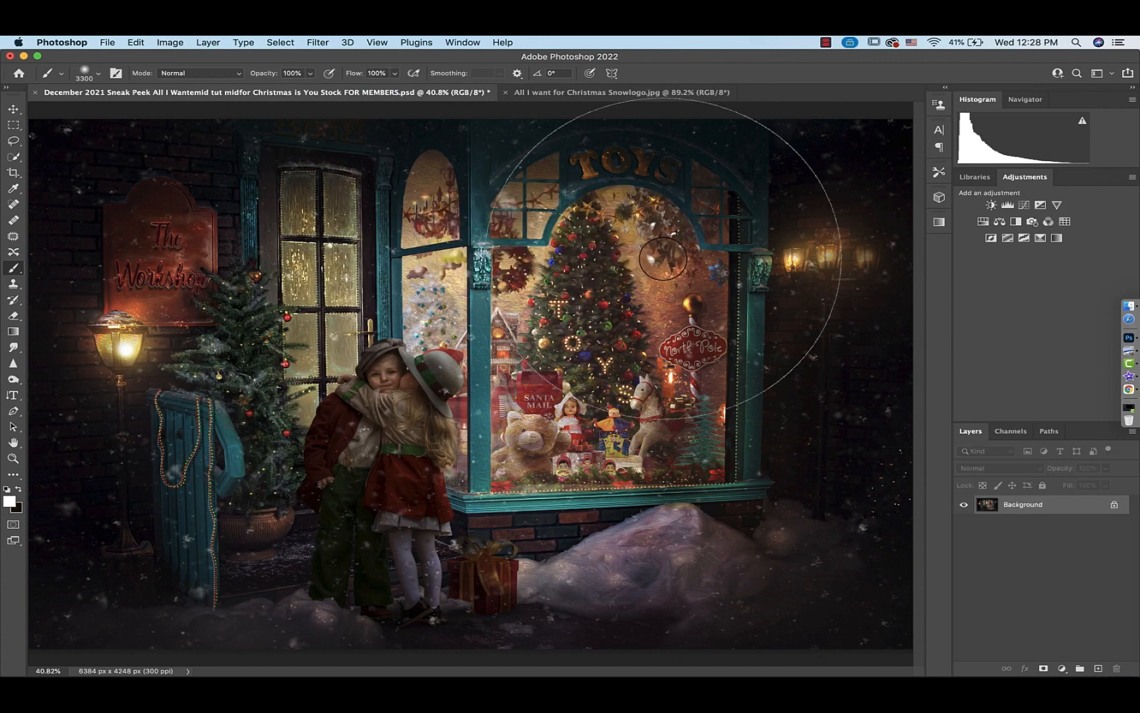
{"action": "key", "text": "super+j"}
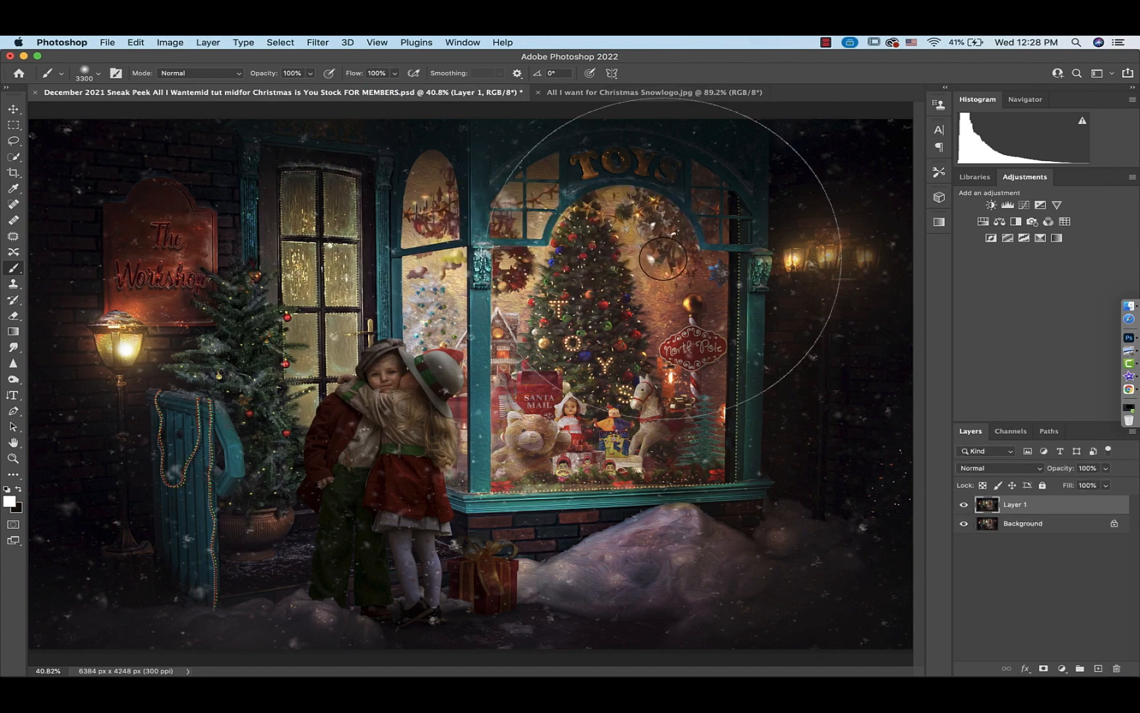
Apply the Camera Raw Filter to Layer 1 with Temperature +4 and Texture +16
{"action": "left_click", "coordinate": [317, 43]}
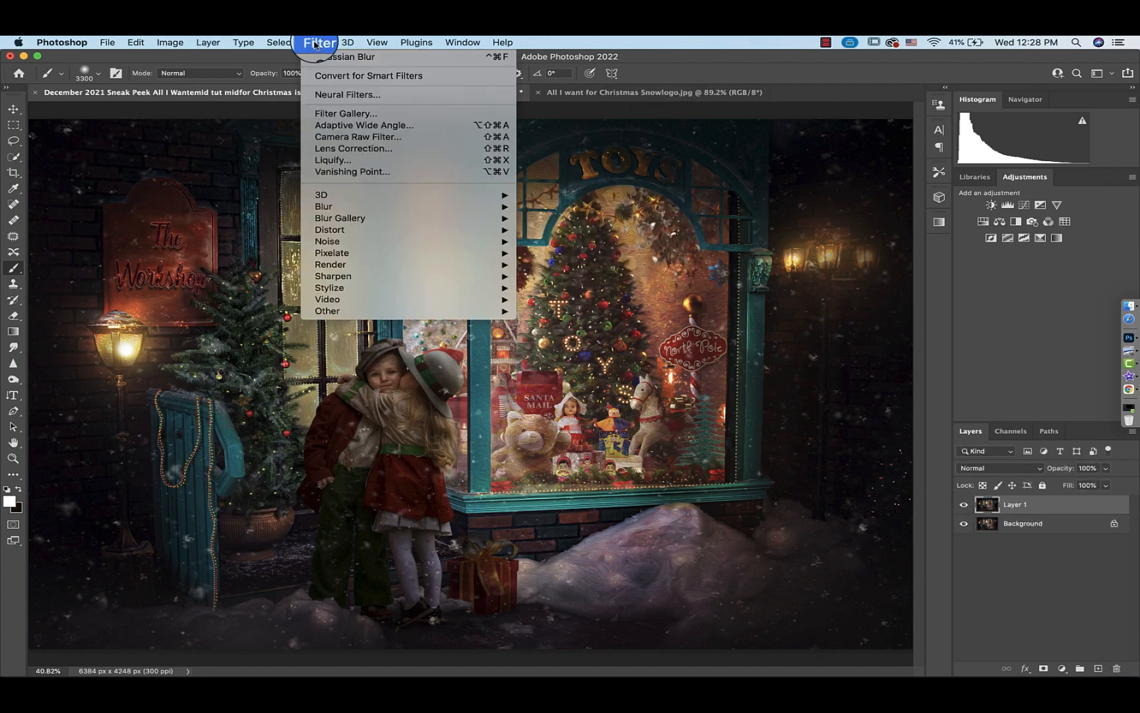
{"action": "left_click", "coordinate": [343, 137]}
{"action": "left_click_drag", "start_coordinate": [914, 428], "coordinate": [930, 389]}
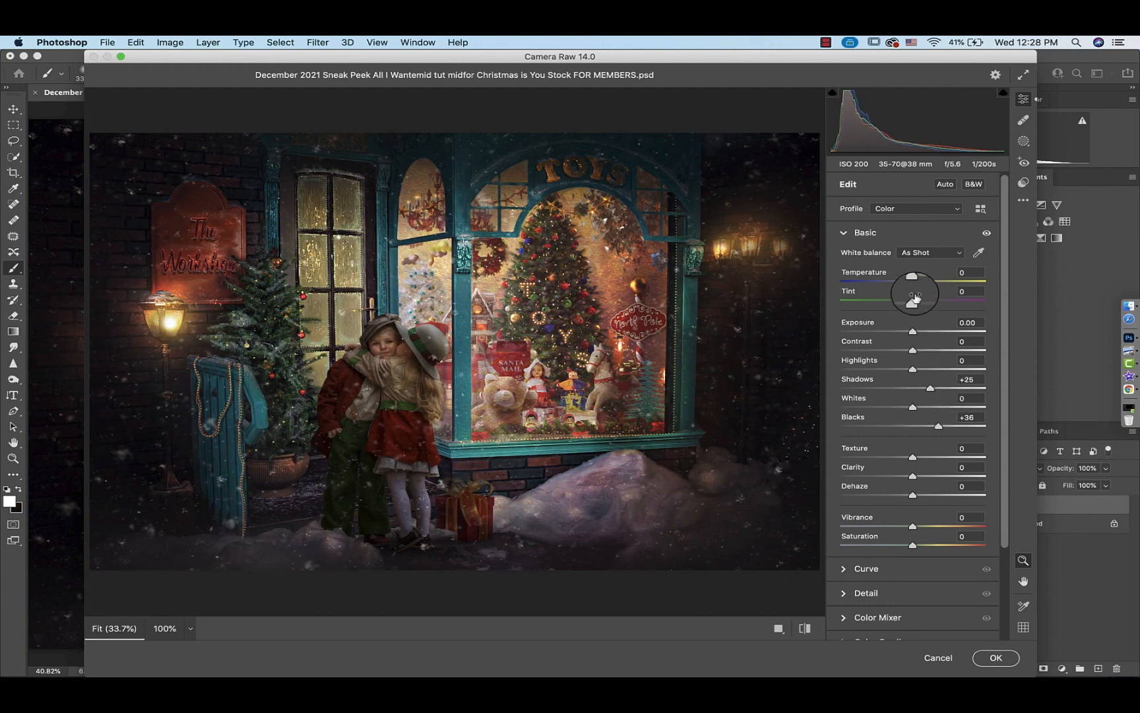
{"action": "left_click_drag", "start_coordinate": [910, 278], "coordinate": [917, 282]}
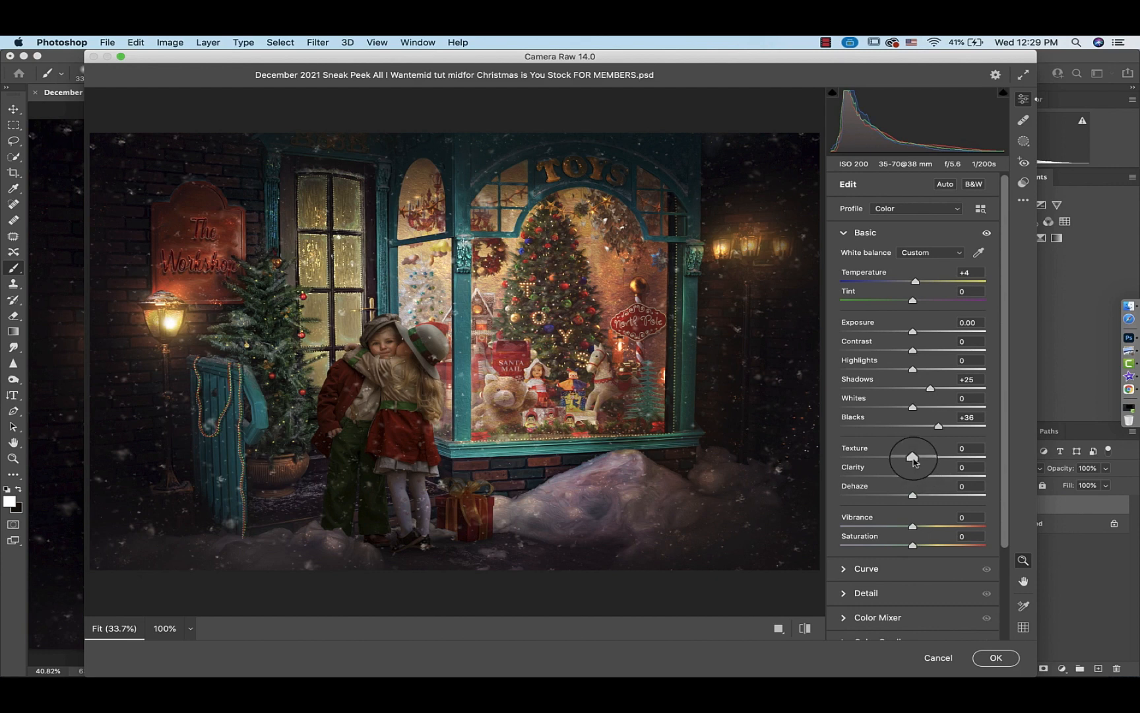
{"action": "left_click_drag", "start_coordinate": [917, 460], "coordinate": [923, 460]}
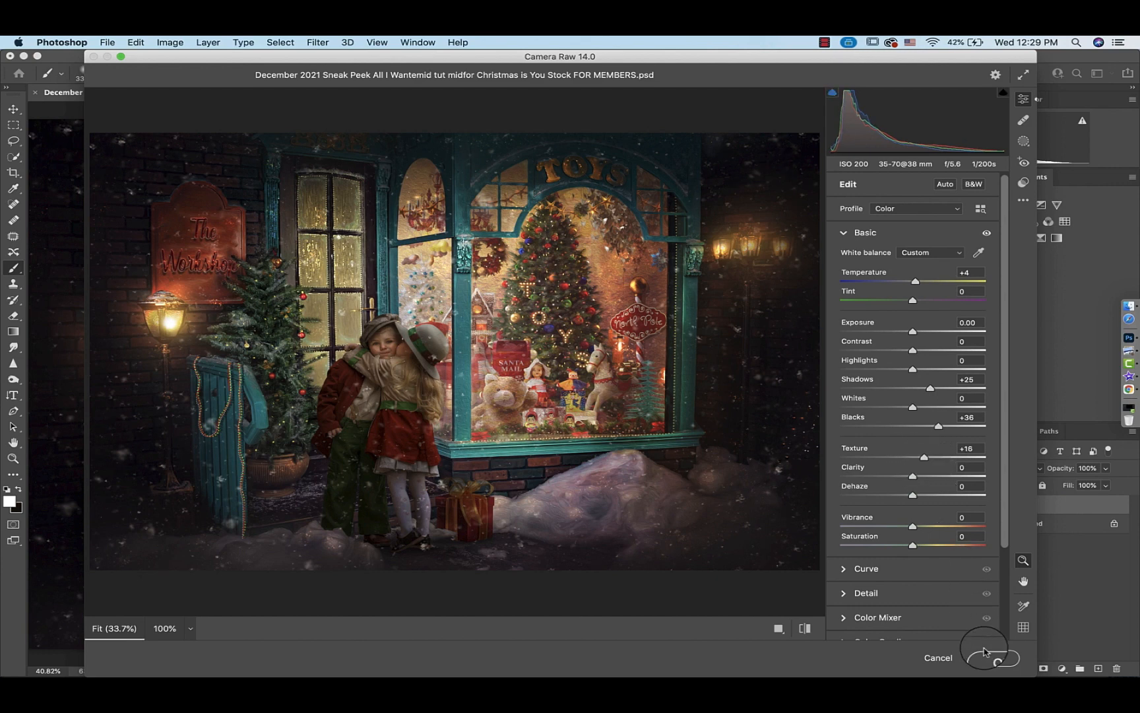
{"action": "left_click", "coordinate": [987, 659]}
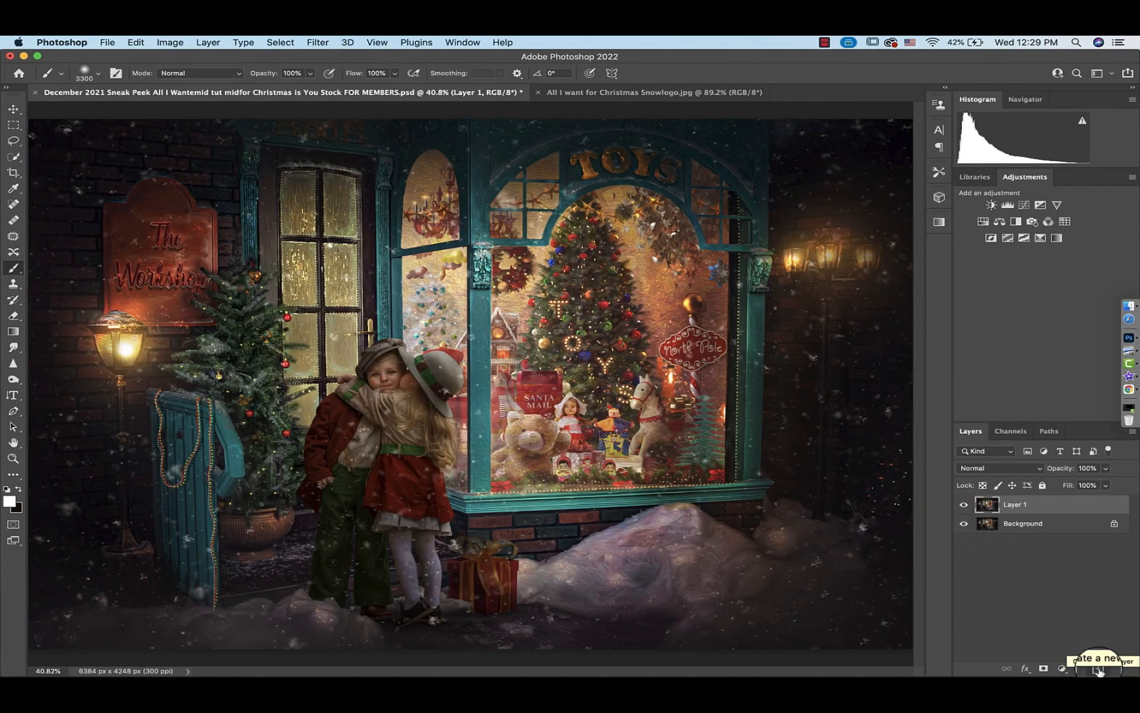
Create a new layer and set up a gradient from warm orange-brown to near-black #1e1918 with the Gradient tool
{"action": "left_click", "coordinate": [1099, 669]}
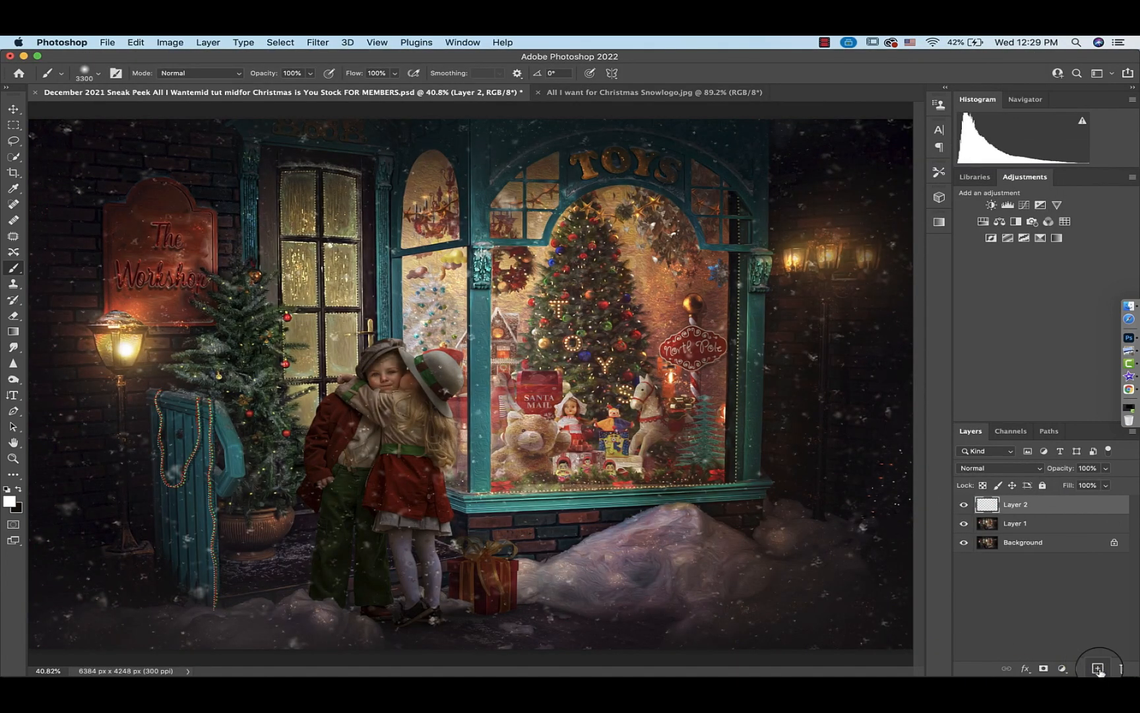
{"action": "left_click", "coordinate": [12, 333]}
{"action": "left_click", "coordinate": [96, 75]}
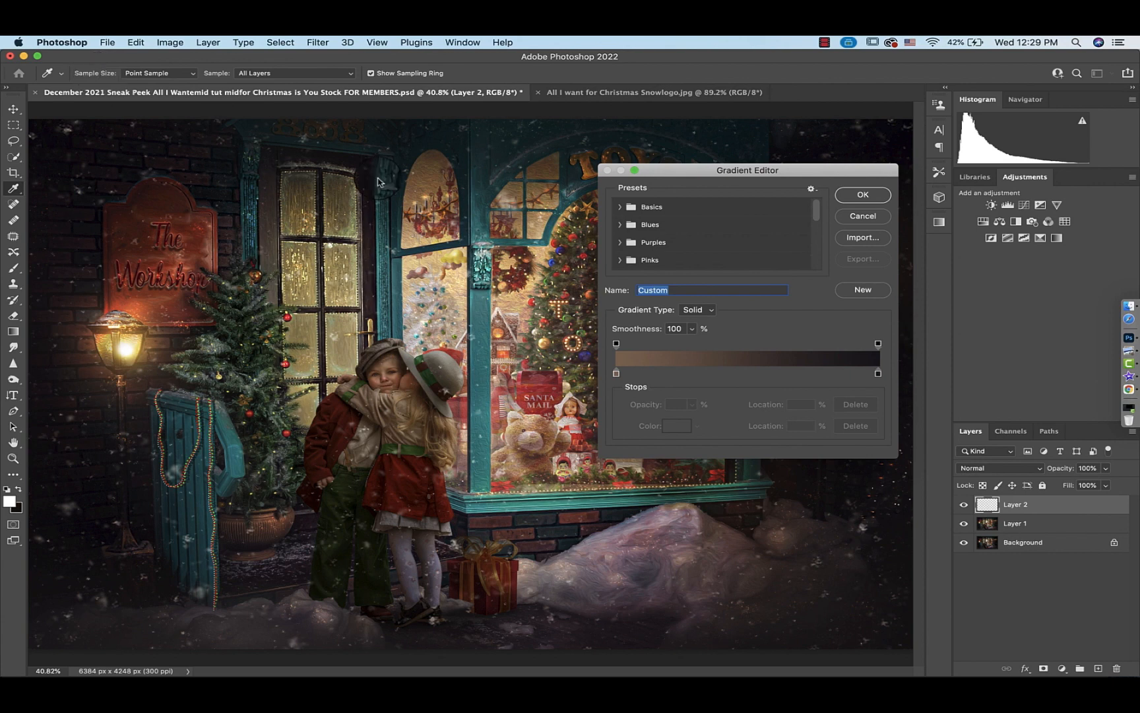
{"action": "left_click", "coordinate": [614, 374]}
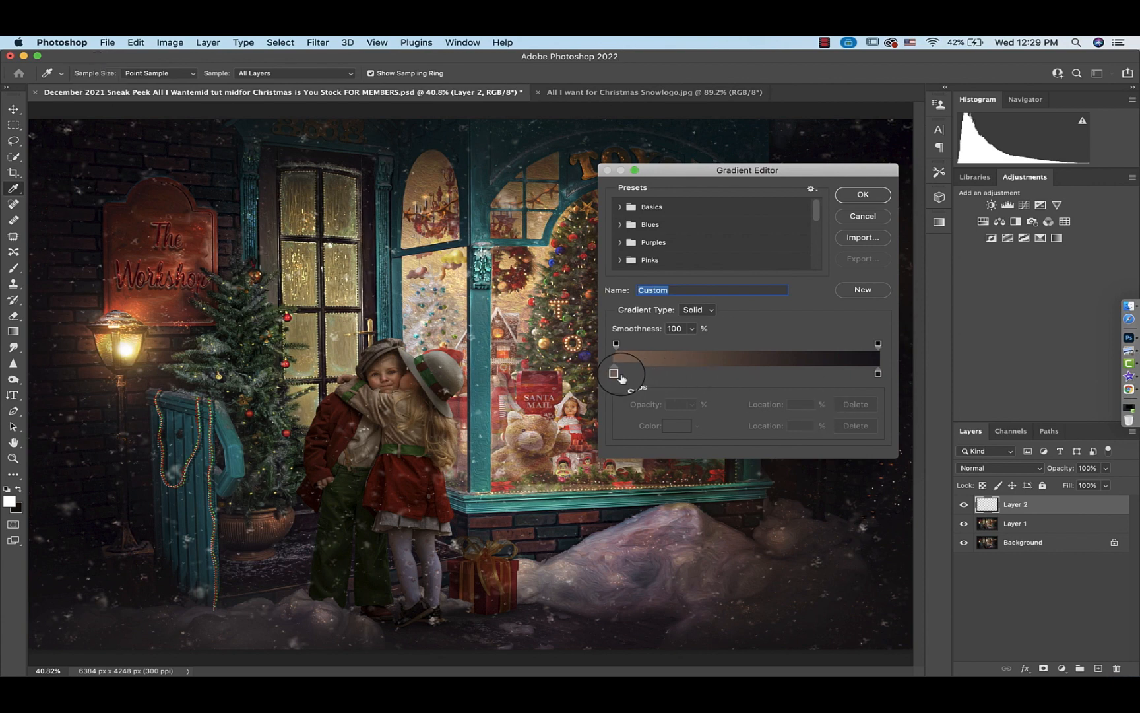
{"action": "double_click", "coordinate": [616, 374]}
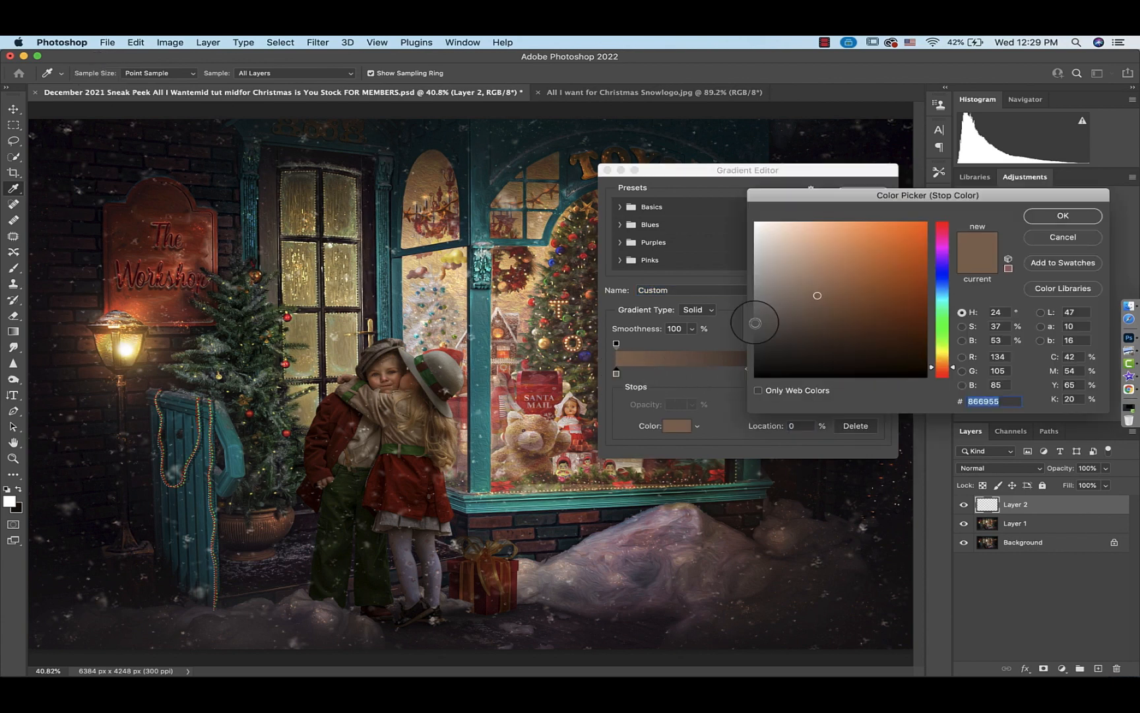
{"action": "mouse_move", "coordinate": [859, 287]}
{"action": "left_mouse_down"}
{"action": "mouse_move", "coordinate": [858, 244]}
{"action": "mouse_move", "coordinate": [870, 254]}
{"action": "left_mouse_up"}
{"action": "left_click", "coordinate": [1041, 215]}
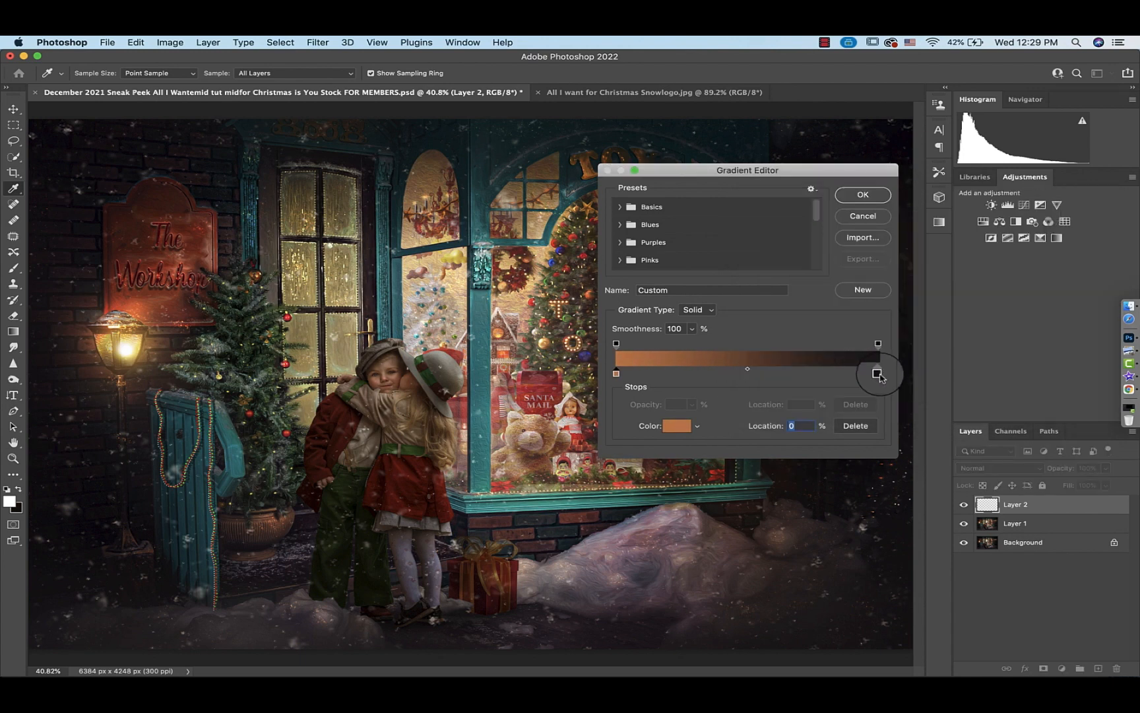
{"action": "double_click", "coordinate": [880, 373]}
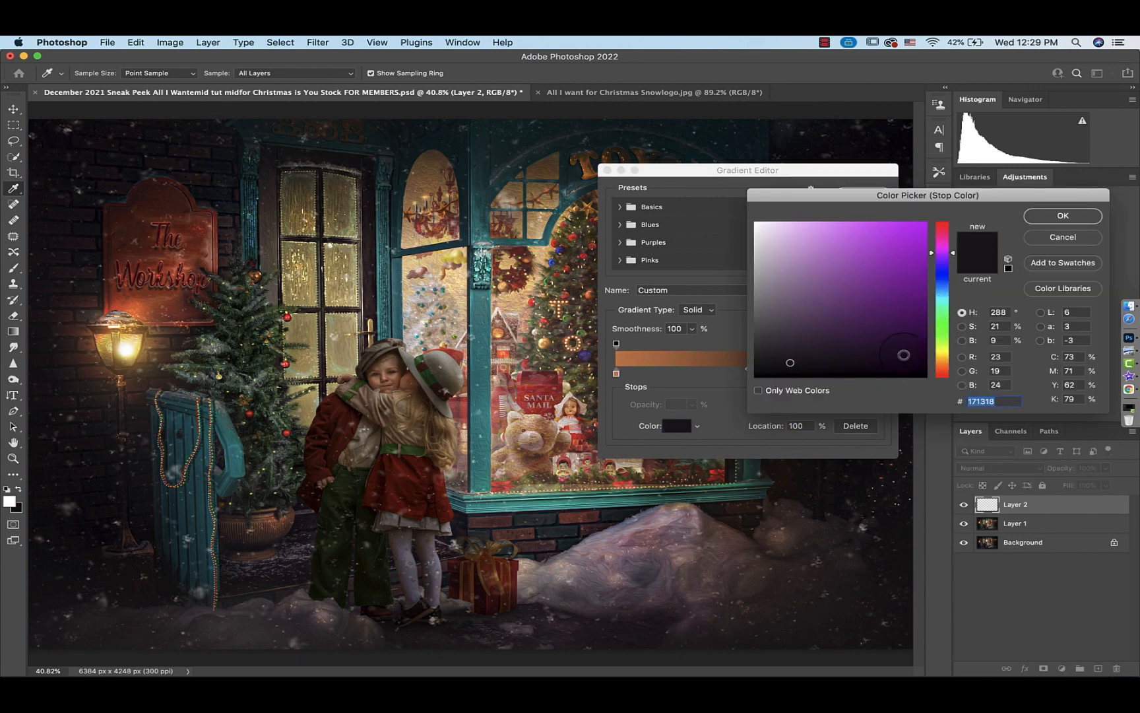
{"action": "left_click", "coordinate": [944, 371]}
{"action": "left_click", "coordinate": [861, 364]}
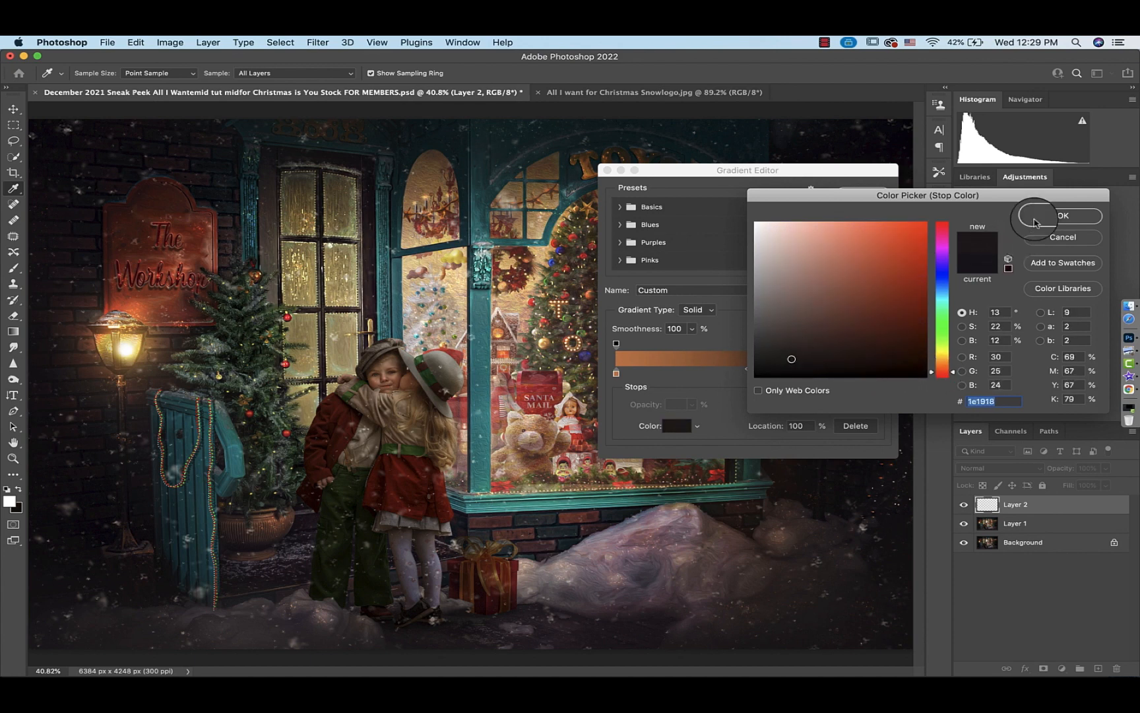
{"action": "left_click", "coordinate": [1056, 216]}
{"action": "left_click", "coordinate": [877, 190]}
Set the new Layer 2's blend mode to Soft Light
{"action": "left_click", "coordinate": [993, 468]}
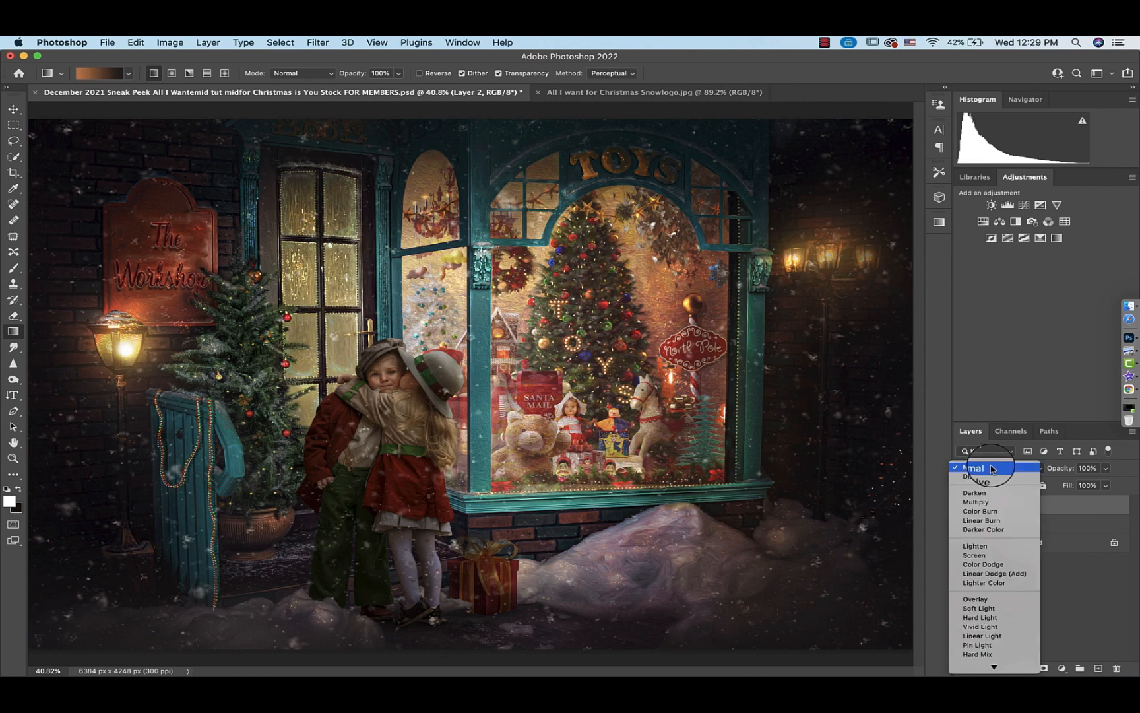
{"action": "left_click", "coordinate": [994, 608]}
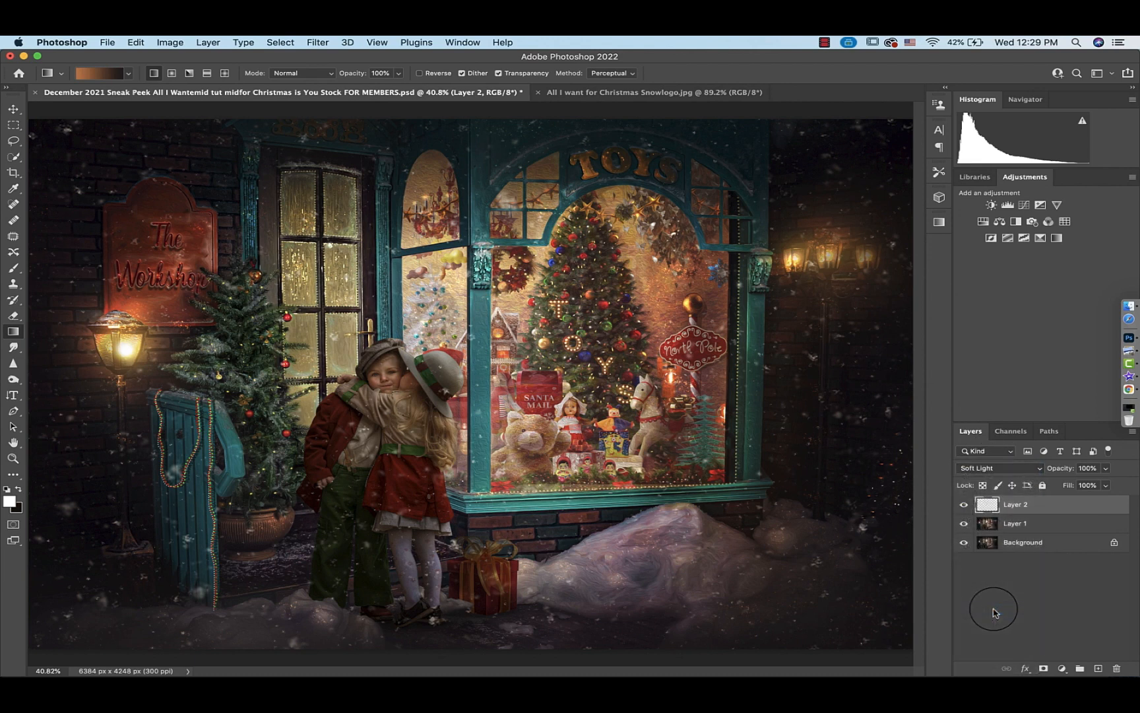
{"action": "key", "text": "super+minus"}
Draw the gradient on Layer 2 in several directions across the canvas
{"action": "left_click_drag", "start_coordinate": [483, 145], "coordinate": [466, 649]}
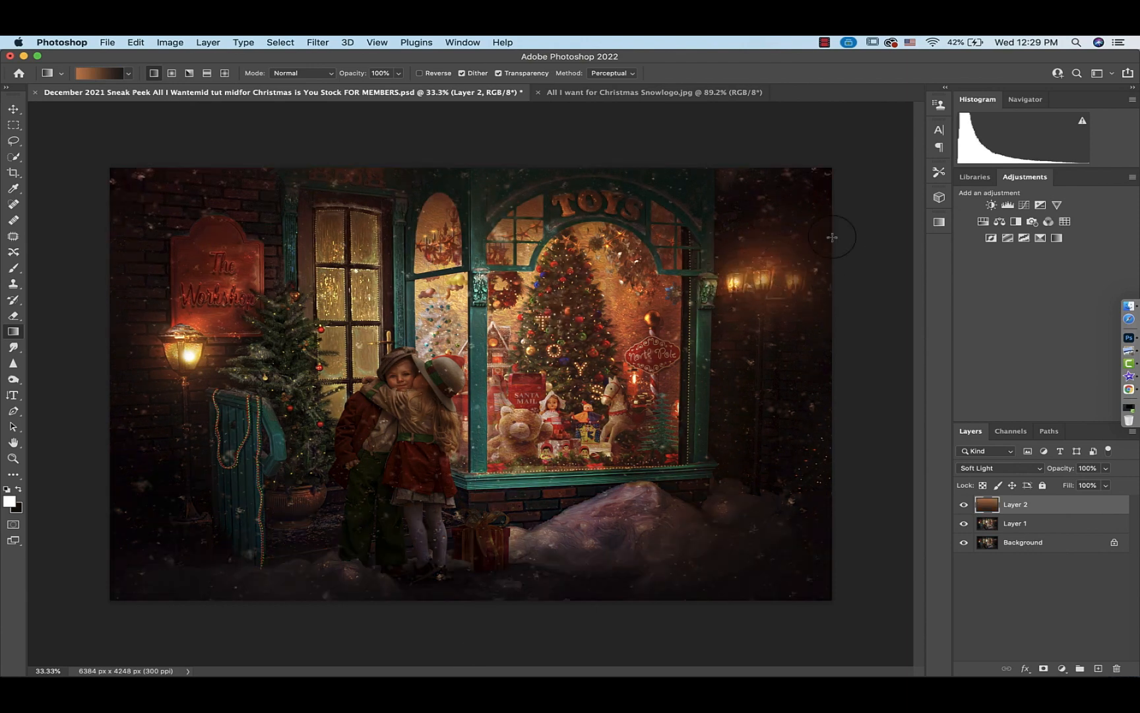
{"action": "left_click_drag", "start_coordinate": [871, 188], "coordinate": [110, 630]}
{"action": "left_click_drag", "start_coordinate": [53, 325], "coordinate": [905, 325]}
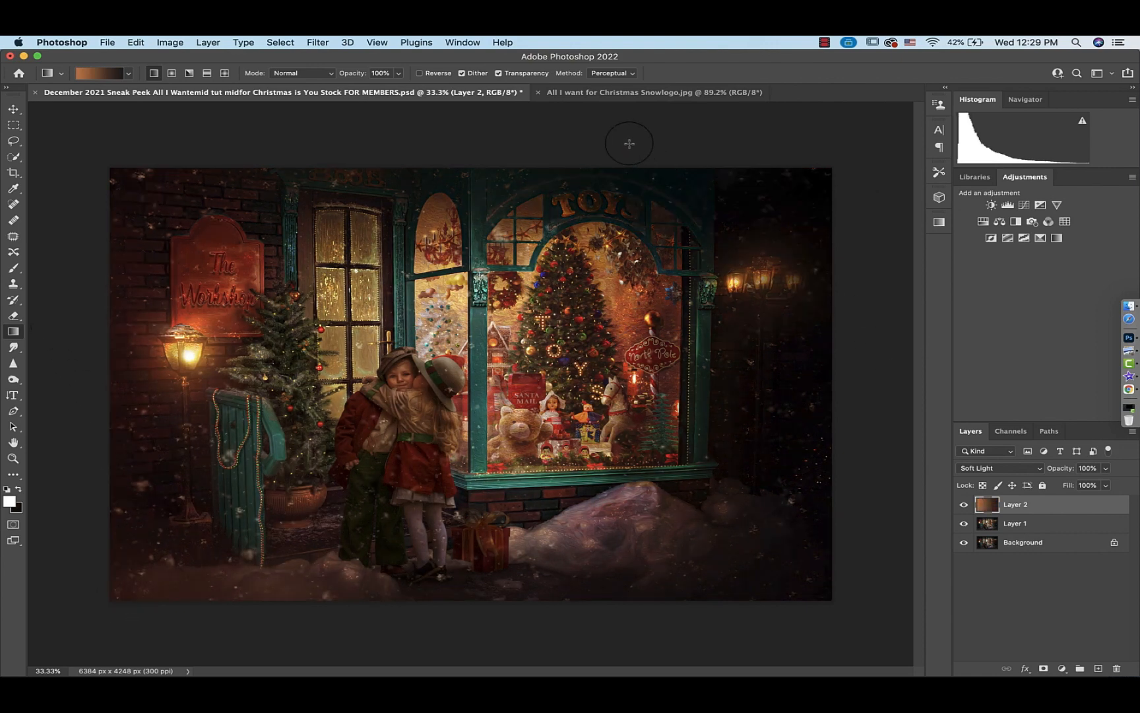
{"action": "left_click_drag", "start_coordinate": [556, 154], "coordinate": [544, 680]}
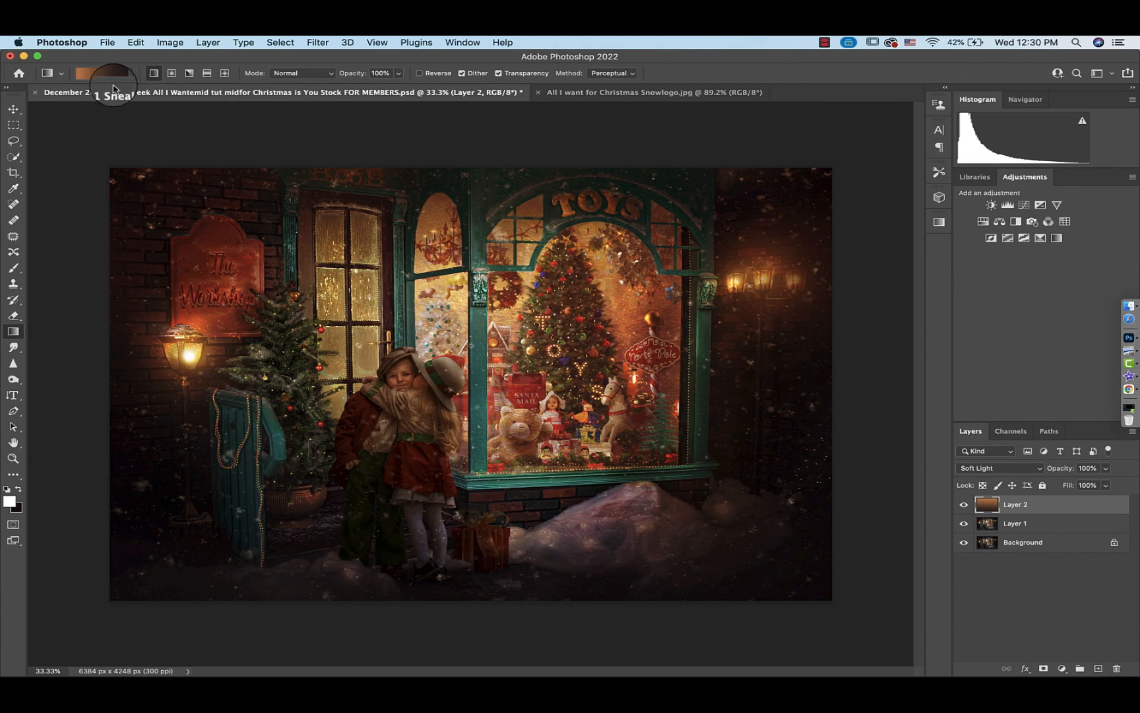
Move the orange gradient stop to 26% location and redraw the gradient from top to bottom of the canvas
{"action": "left_click", "coordinate": [92, 74]}
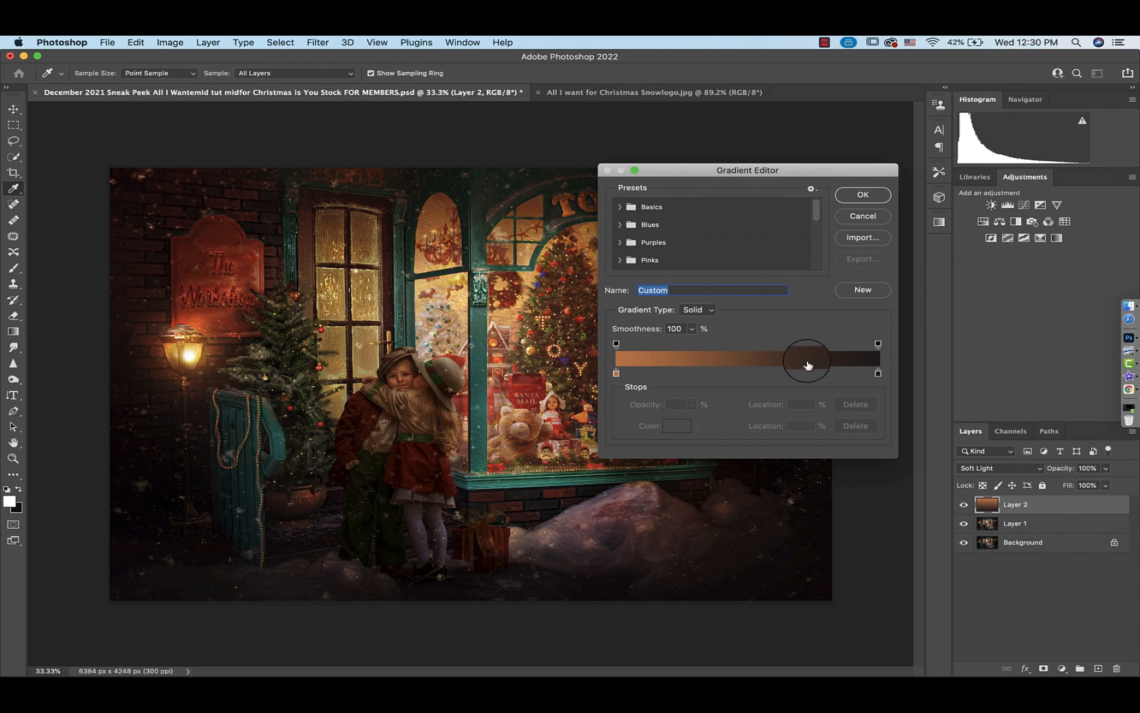
{"action": "left_click_drag", "start_coordinate": [612, 372], "coordinate": [684, 373]}
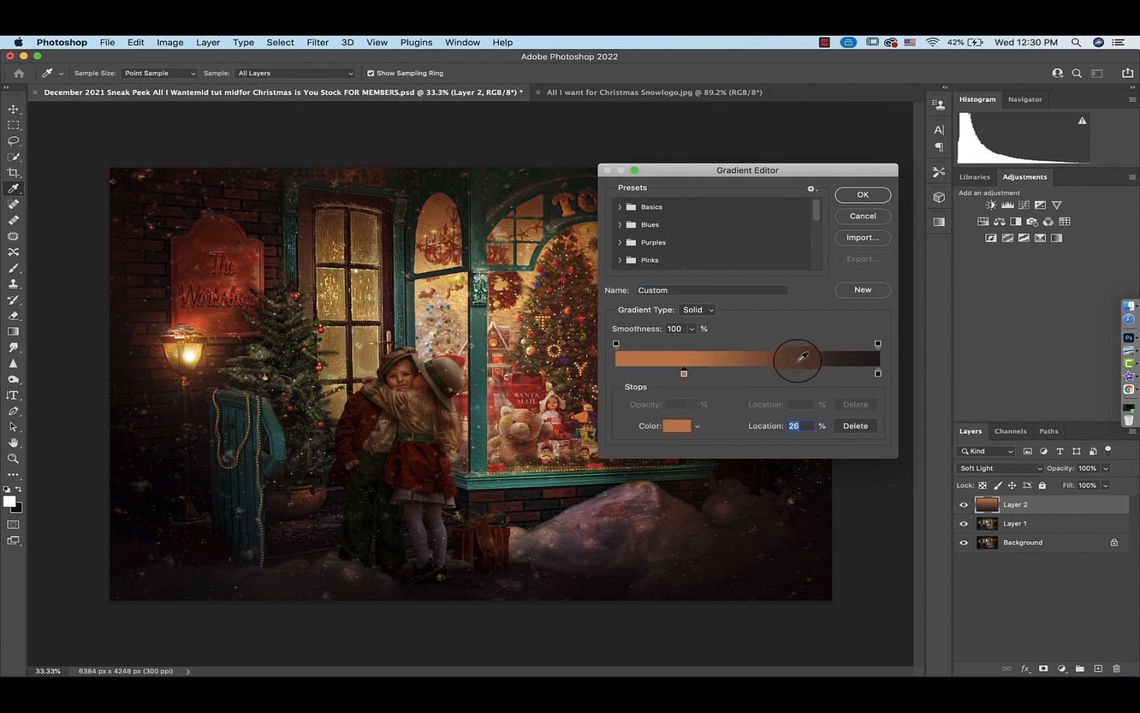
{"action": "left_click", "coordinate": [855, 197]}
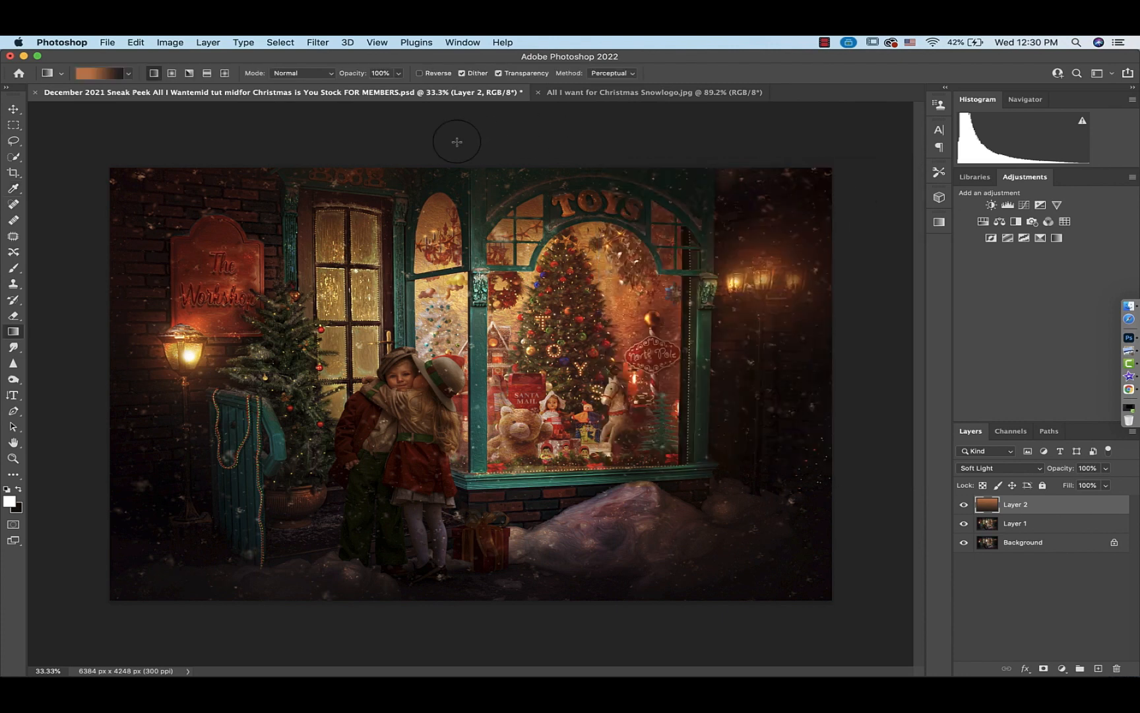
{"action": "left_click_drag", "start_coordinate": [457, 141], "coordinate": [460, 673]}
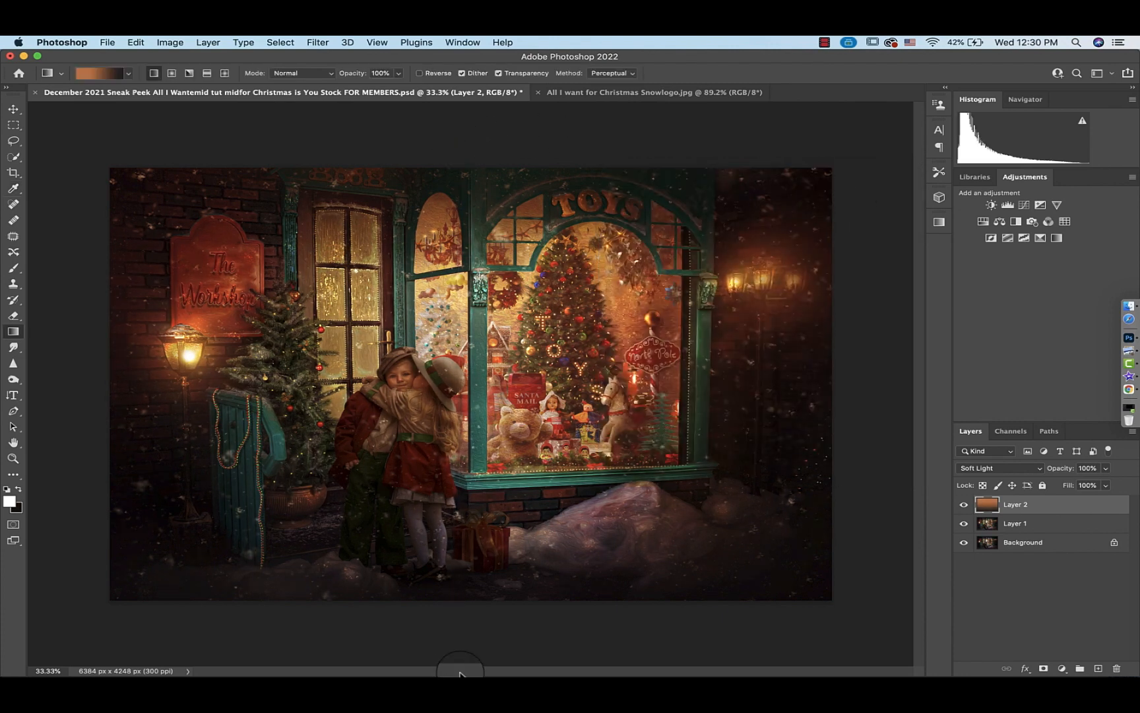
Lower Layer 2's opacity to 25%
{"action": "left_click", "coordinate": [1105, 467]}
{"action": "left_click", "coordinate": [1060, 486]}
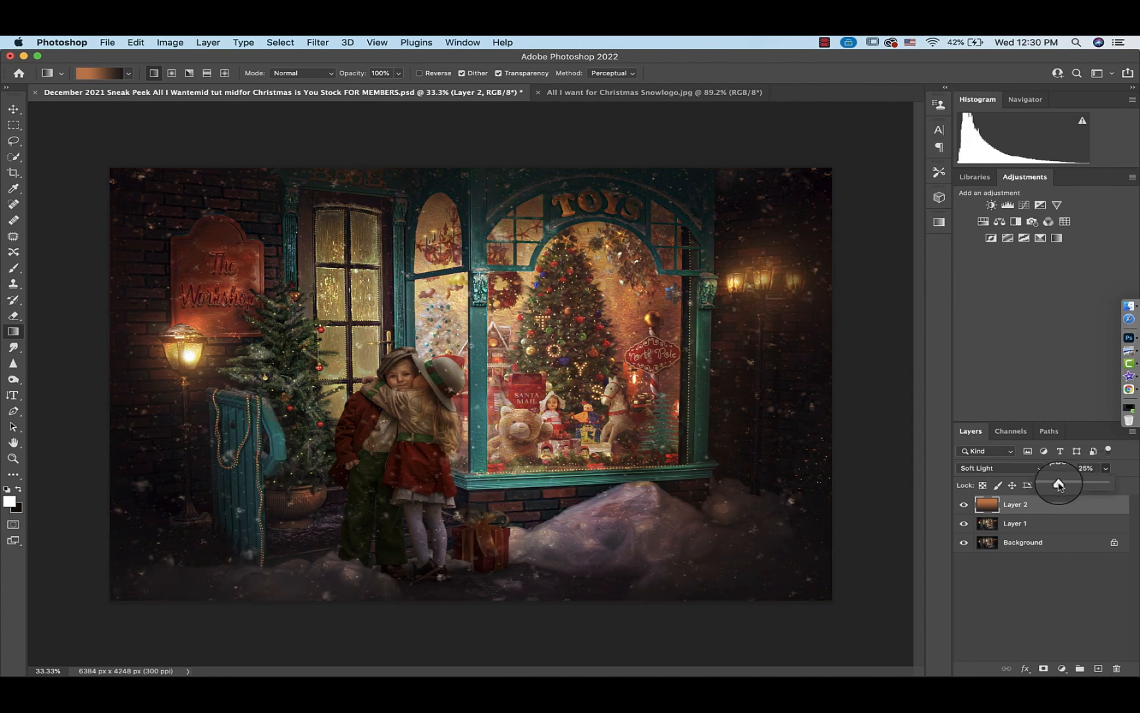
{"action": "left_click", "coordinate": [1064, 484]}
Add a Curves adjustment above Layer 2 and raise the midtones to an output of 129 at input 100
{"action": "left_click", "coordinate": [1023, 505]}
{"action": "key", "text": "super+0"}
{"action": "left_click", "coordinate": [1024, 205]}
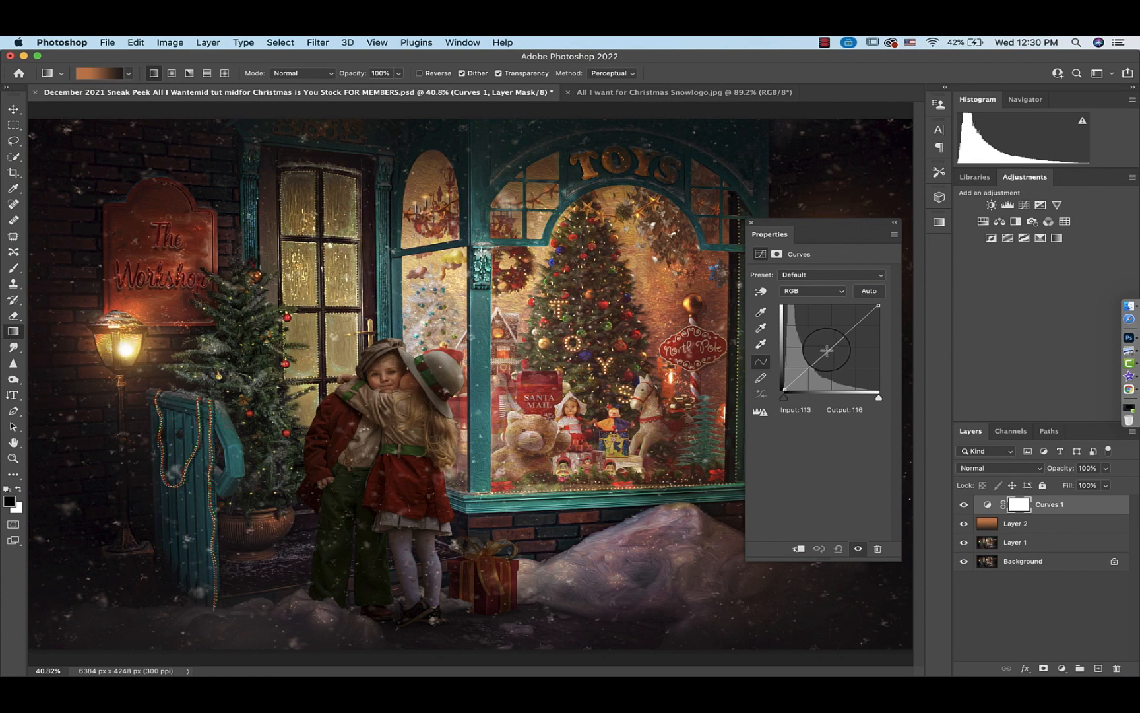
{"action": "left_click_drag", "start_coordinate": [827, 349], "coordinate": [820, 346]}
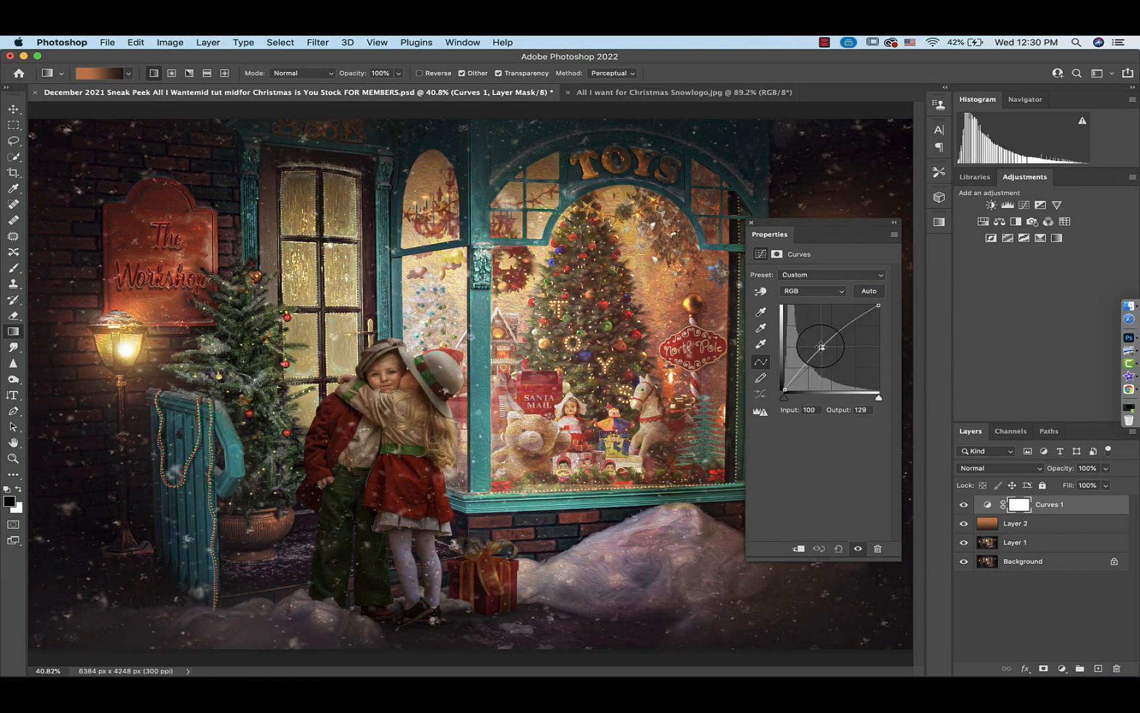
Invert the Curves 1 layer mask to black so the lightening is hidden
{"action": "left_click", "coordinate": [1019, 505]}
{"action": "key", "text": "super+i"}
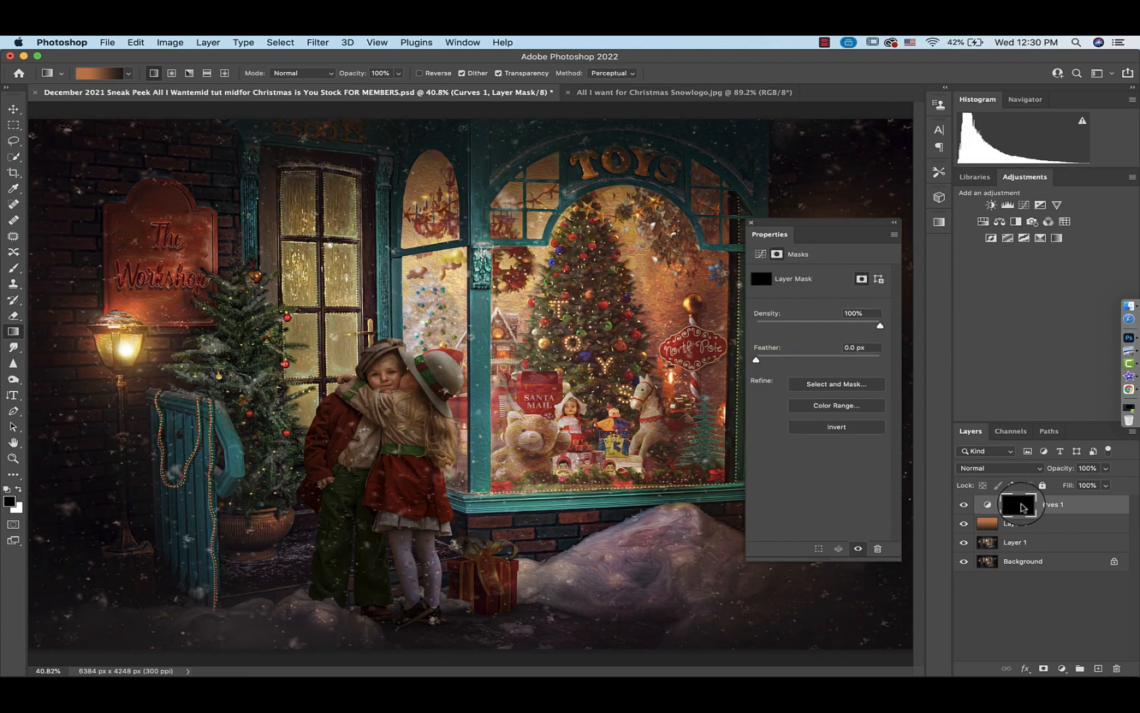
{"action": "key", "text": "super+plus"}
{"action": "key", "text": "super+plus"}
{"action": "key", "text": "super+plus"}
{"action": "key", "text": "x"}
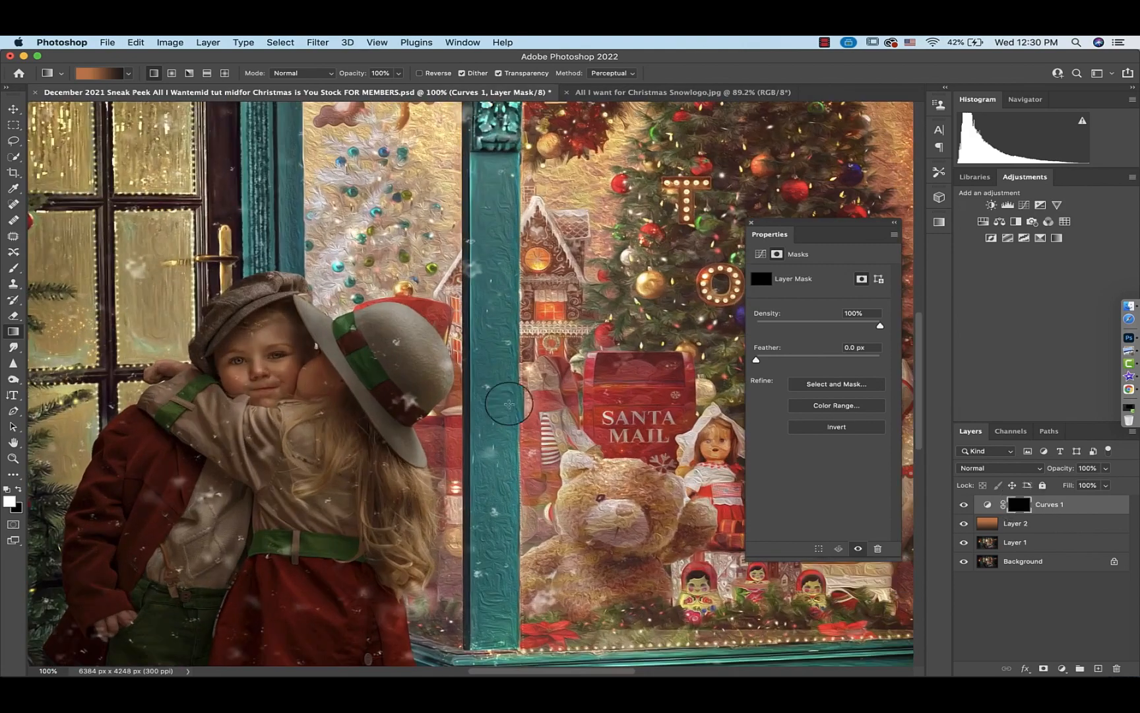
{"action": "scroll", "coordinate": [445, 400], "scroll_direction": "left", "scroll_amount": 4}
{"action": "scroll", "coordinate": [445, 400], "scroll_direction": "down", "scroll_amount": 2}
{"action": "key", "text": "super+plus"}
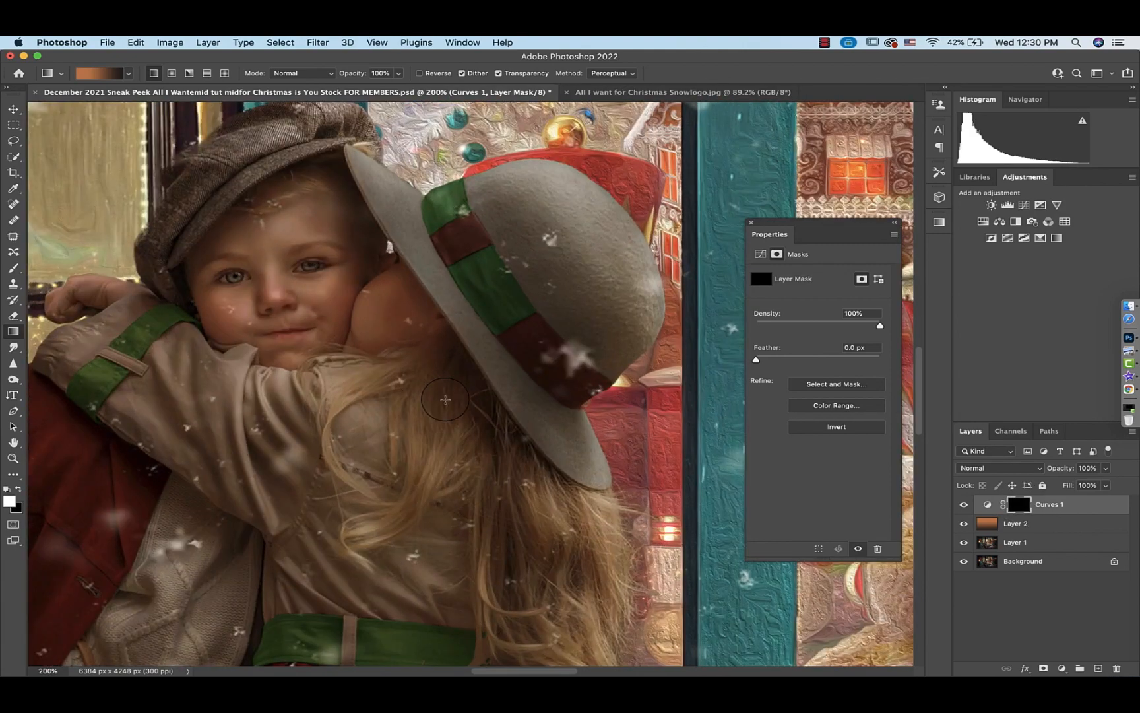
Paint white on the Curves 1 mask with a large 45% opacity brush over the hugging children
{"action": "key", "text": "b"}
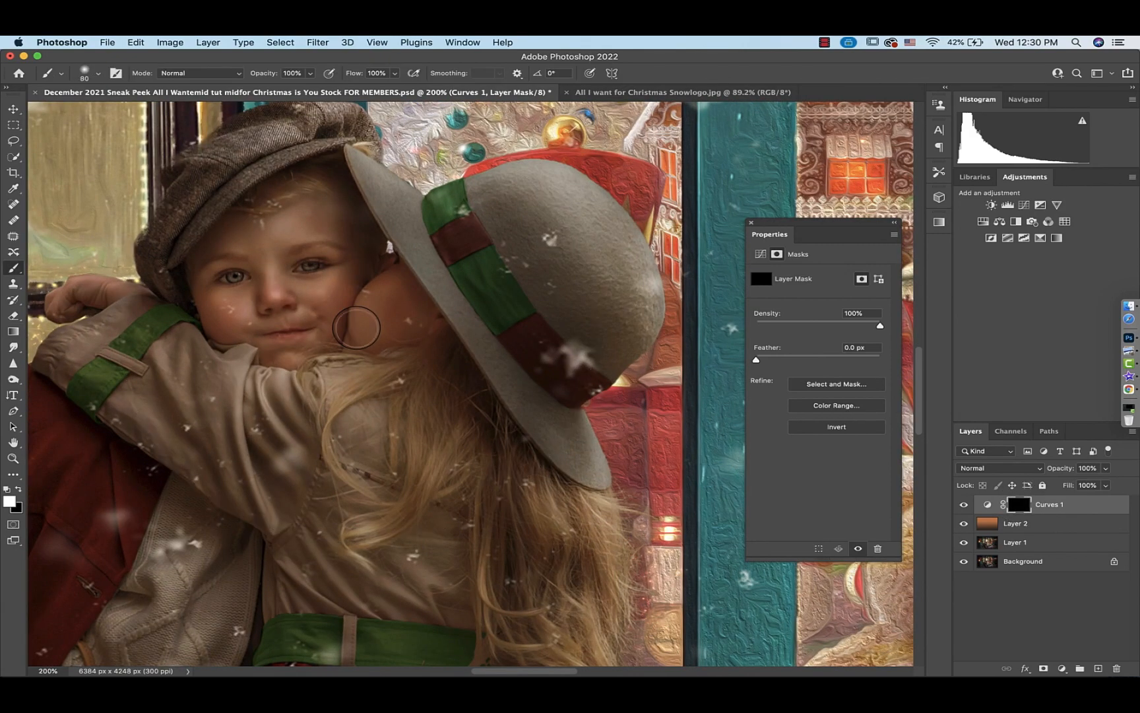
{"action": "key", "text": "bracketleft"}
{"action": "key", "text": "bracketleft"}
{"action": "key", "text": "bracketleft"}
{"action": "key", "text": "bracketleft"}
{"action": "key", "text": "4"}
{"action": "key", "text": "5"}
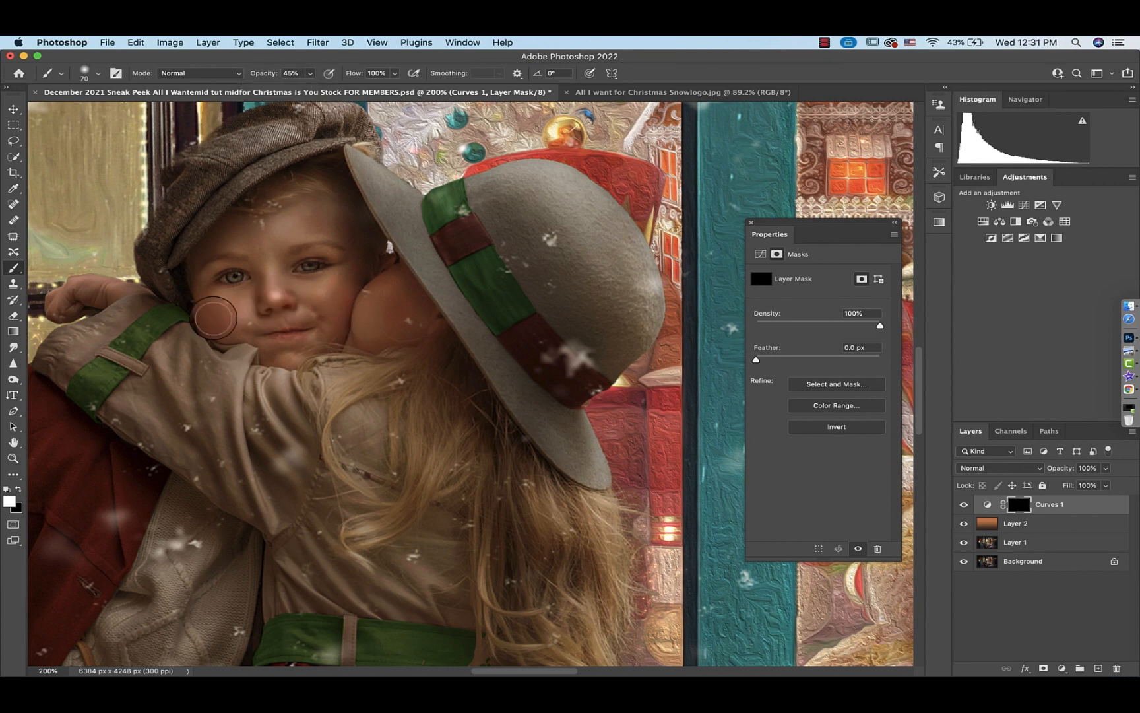
{"action": "key", "text": "super+0"}
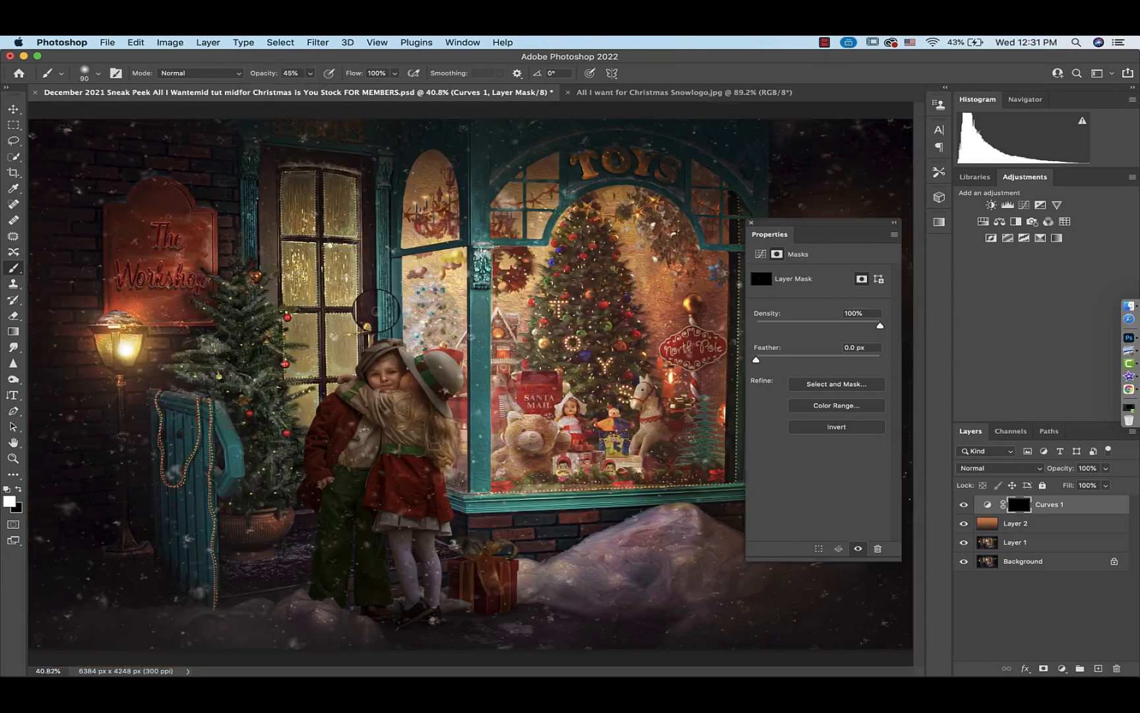
{"action": "key", "text": "bracketright"}
{"action": "key", "text": "bracketright"}
{"action": "key", "text": "bracketright"}
{"action": "key", "text": "bracketright"}
{"action": "key", "text": "bracketright"}
{"action": "key", "text": "bracketright"}
{"action": "mouse_move", "coordinate": [349, 440]}
{"action": "left_mouse_down"}
{"action": "mouse_move", "coordinate": [397, 477]}
{"action": "mouse_move", "coordinate": [465, 430]}
{"action": "left_mouse_up"}
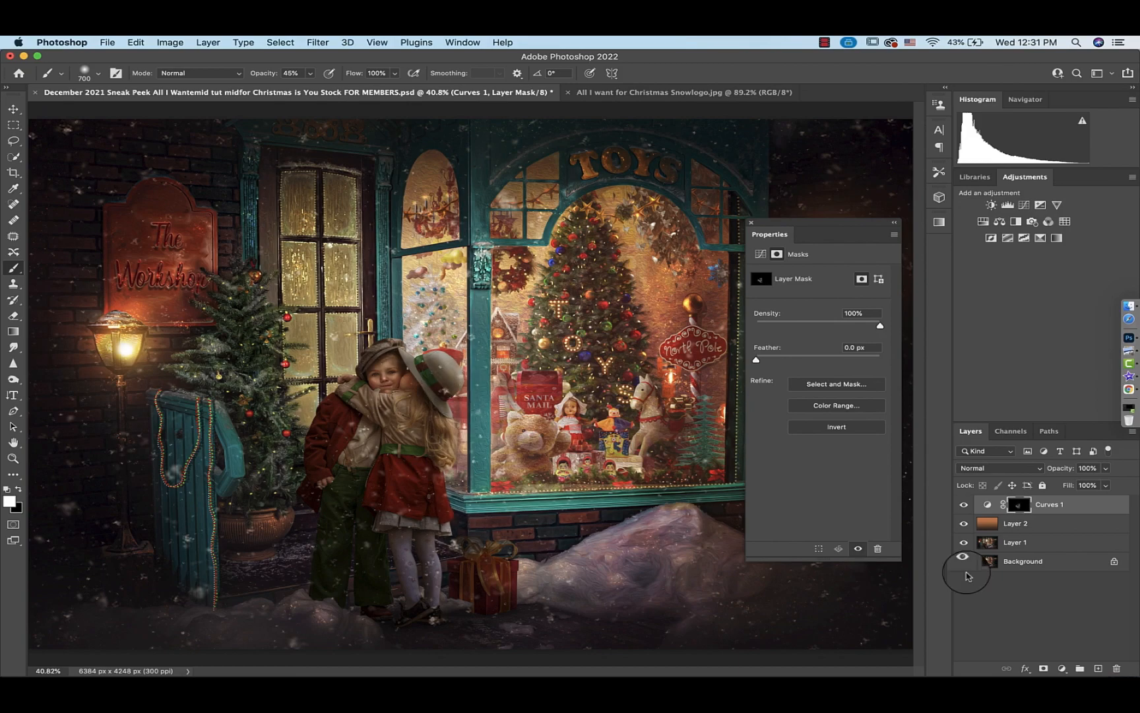
Lower the brush opacity to 16% and reduce the brush size
{"action": "left_click_drag", "start_coordinate": [310, 74], "coordinate": [292, 86]}
{"action": "key", "text": "bracketleft"}
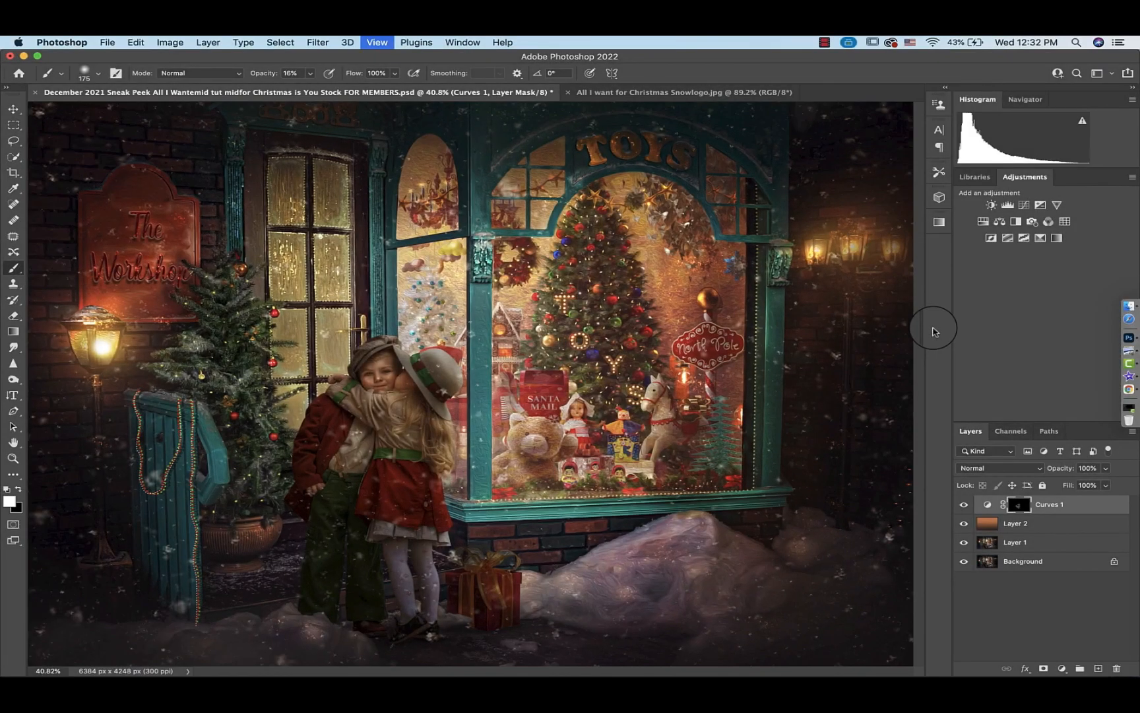
{"action": "key", "text": "super+1"}
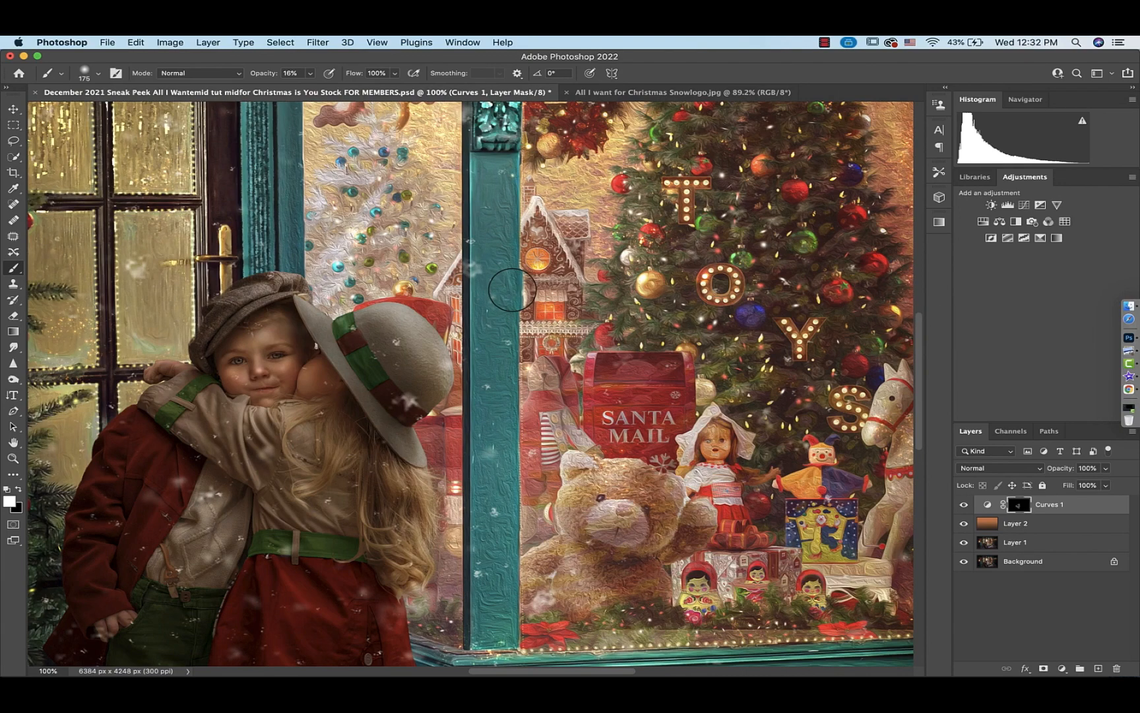
{"action": "key", "text": "super+0"}
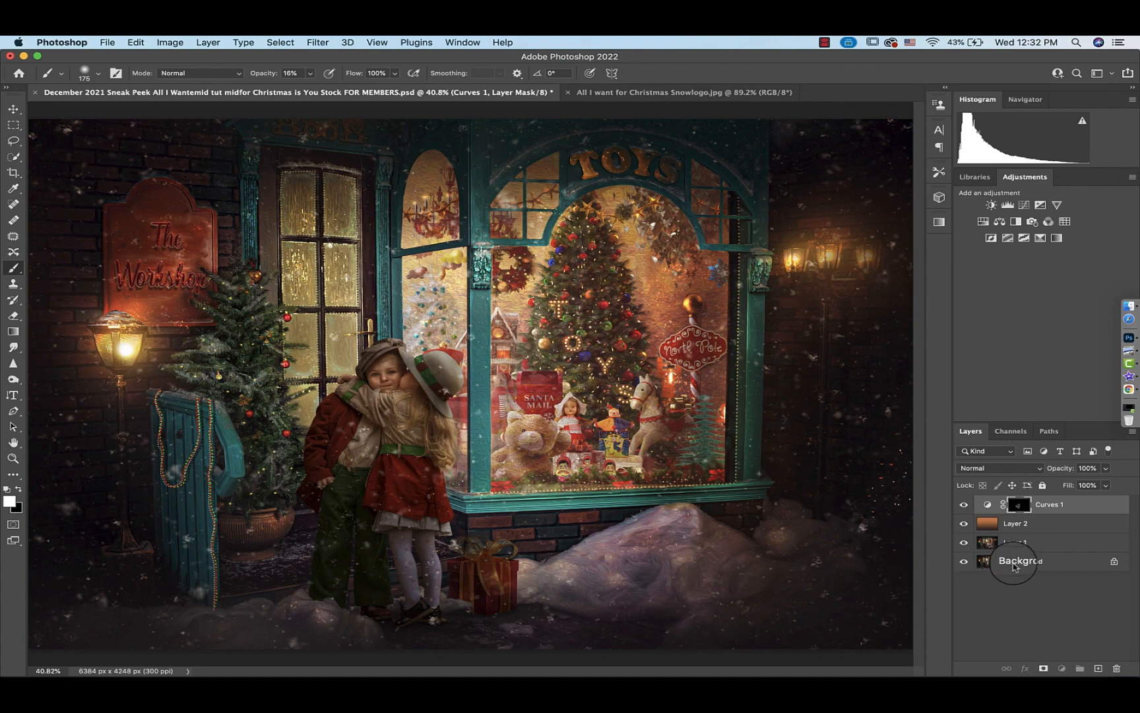
Flatten the image and duplicate the background into a new layer
{"action": "right_click", "coordinate": [1015, 566]}
{"action": "left_click", "coordinate": [917, 635]}
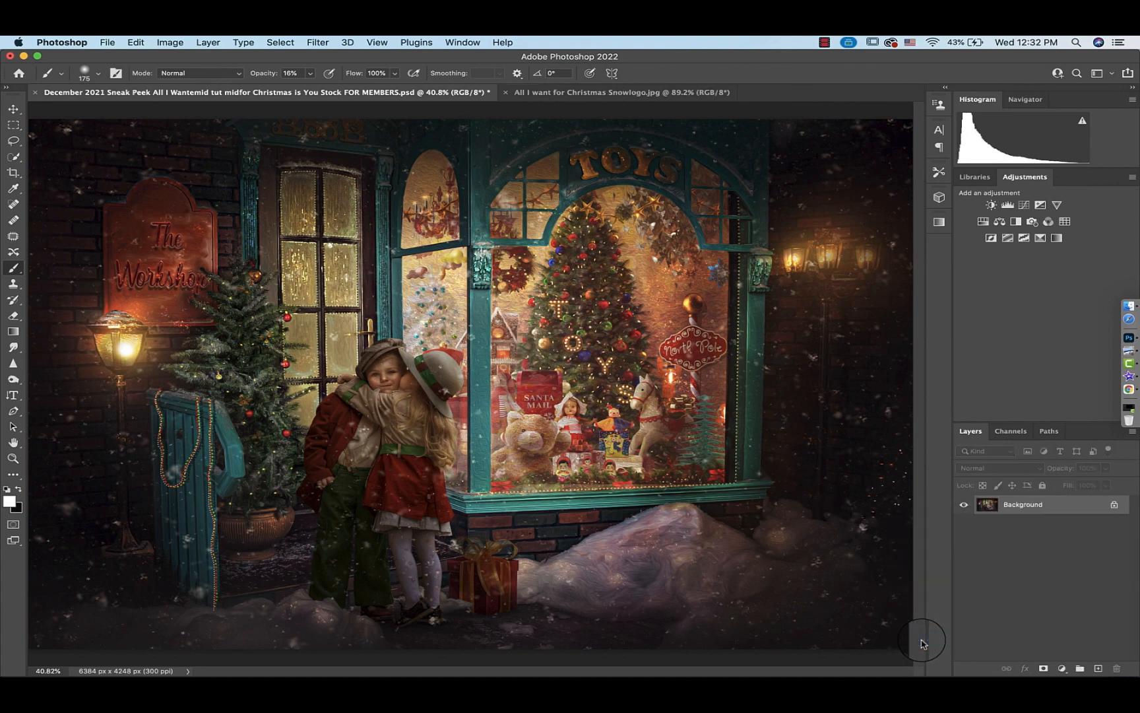
{"action": "key", "text": "super+j"}
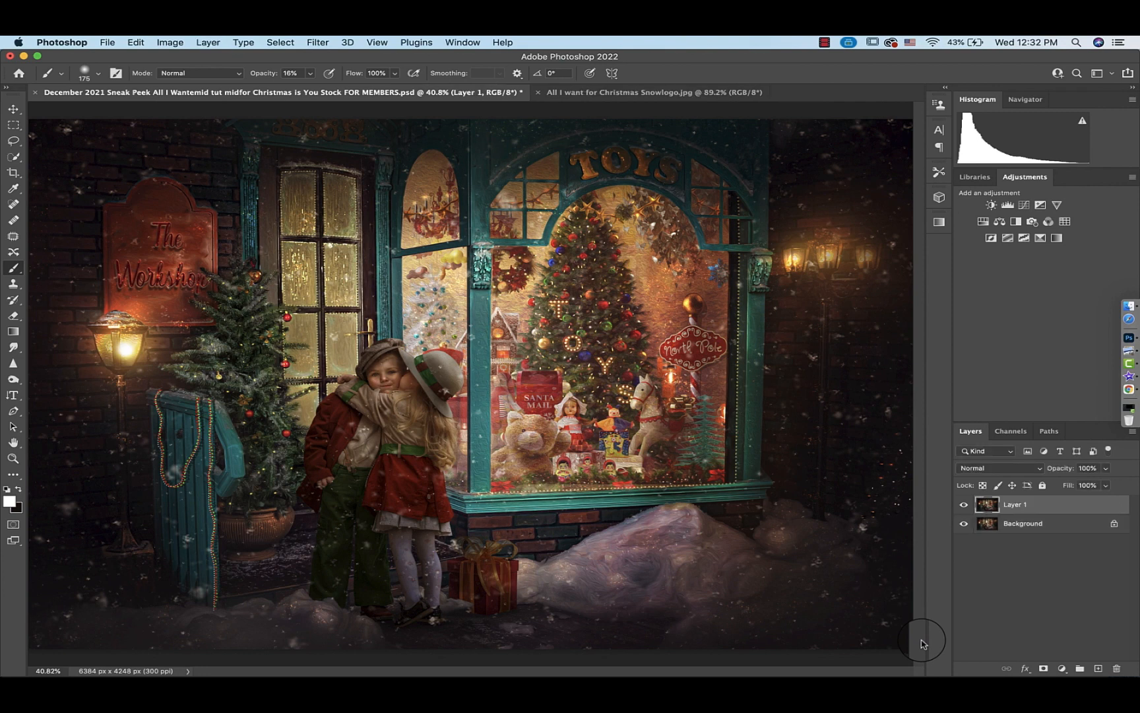
Apply Oil Paint to Layer 1 with Stylization 3.6, Cleanliness 3.6, Scale 1.0, Bristle Detail 2.7, Lighting on, Shine 0.3
{"action": "left_click", "coordinate": [318, 42]}
{"action": "mouse_move", "coordinate": [343, 288]}
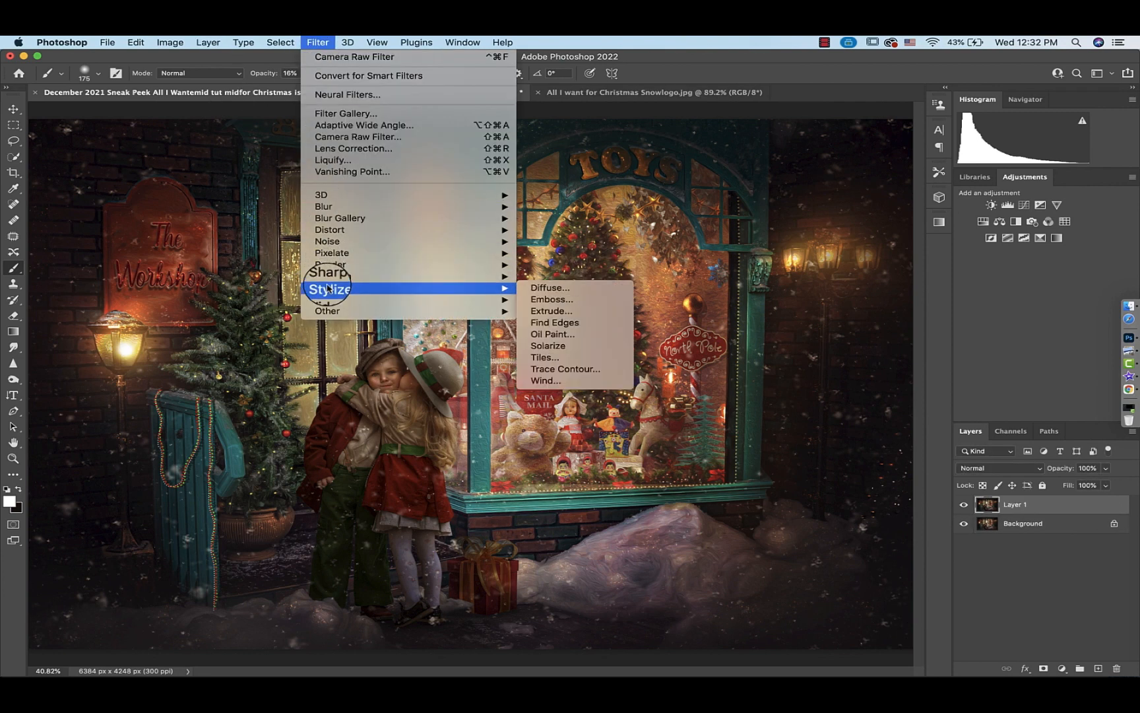
{"action": "left_click", "coordinate": [604, 334]}
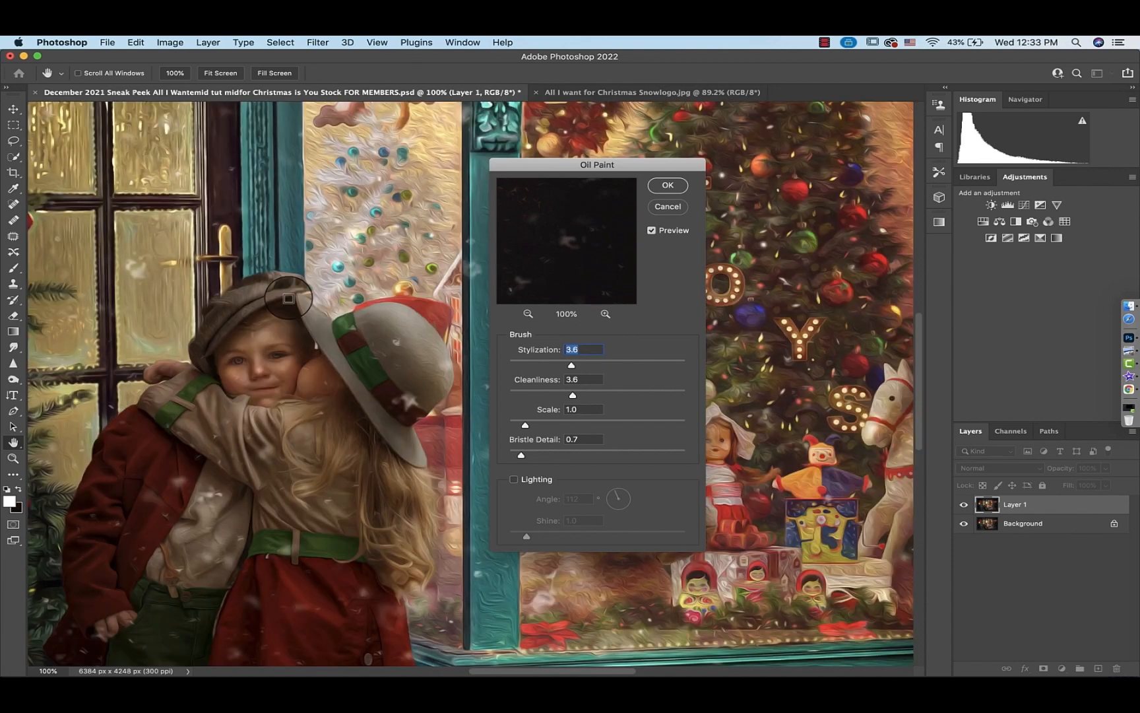
{"action": "left_click_drag", "start_coordinate": [170, 409], "coordinate": [289, 298]}
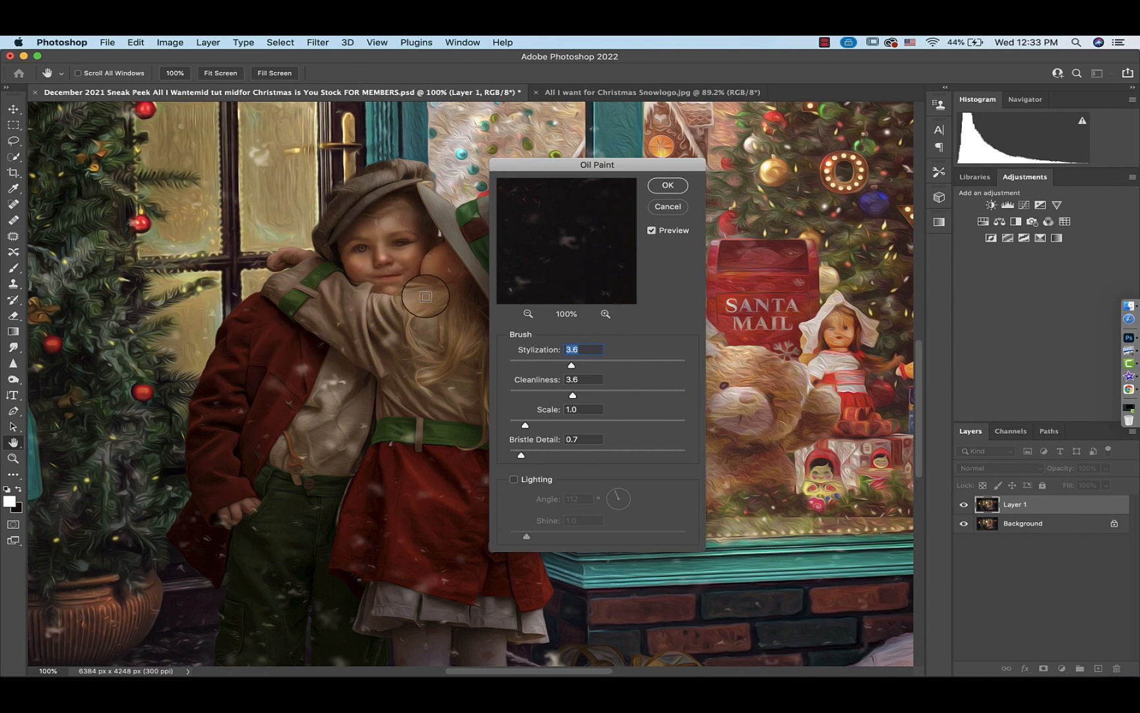
{"action": "left_click", "coordinate": [538, 451]}
{"action": "left_click", "coordinate": [547, 423]}
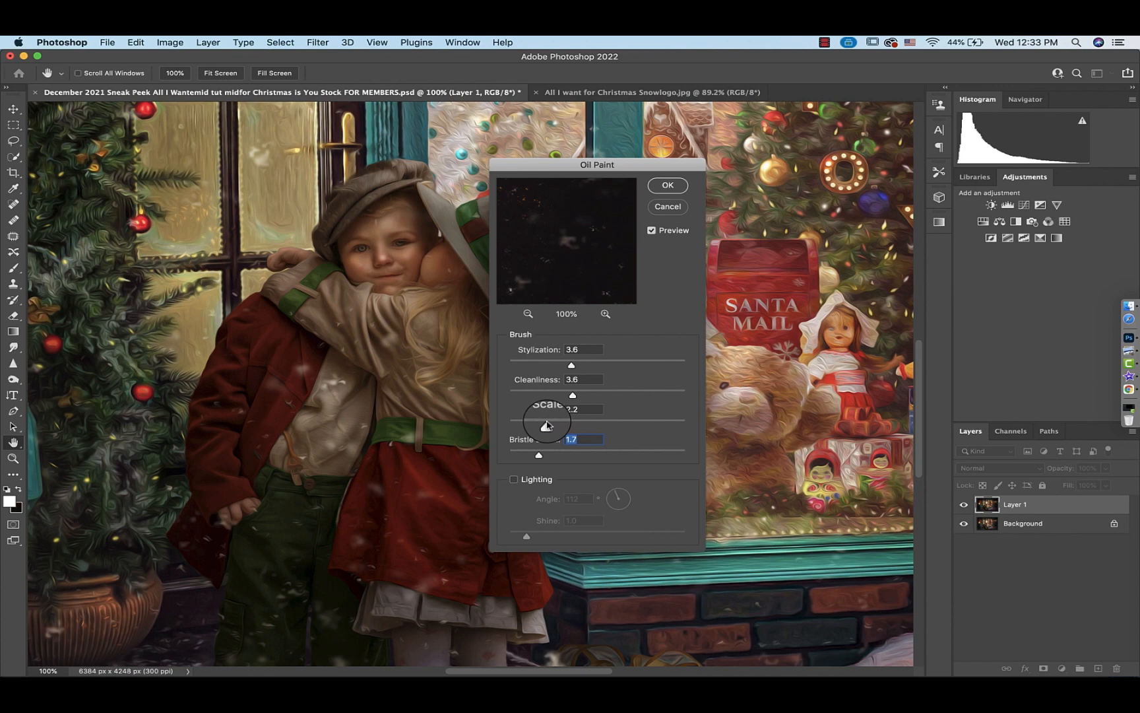
{"action": "left_click_drag", "start_coordinate": [546, 423], "coordinate": [552, 423]}
{"action": "left_click", "coordinate": [556, 453]}
{"action": "left_click", "coordinate": [515, 480]}
{"action": "left_click_drag", "start_coordinate": [568, 224], "coordinate": [699, 251]}
{"action": "left_click", "coordinate": [516, 533]}
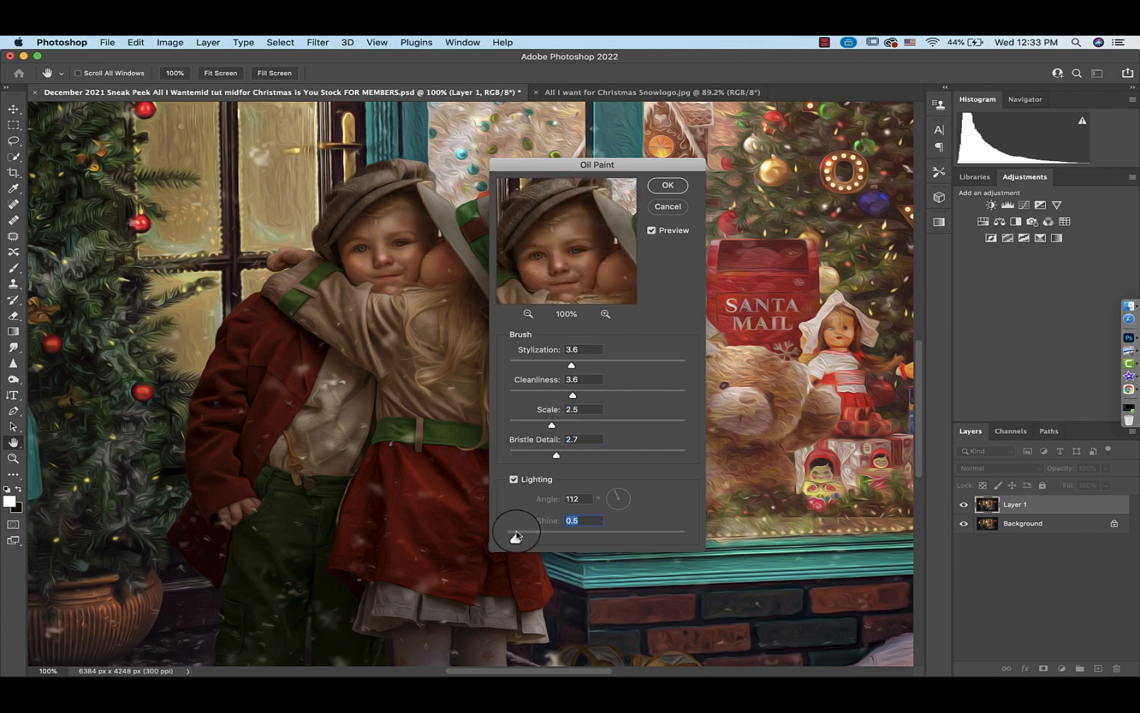
{"action": "left_click_drag", "start_coordinate": [516, 533], "coordinate": [515, 535]}
{"action": "left_click", "coordinate": [525, 424]}
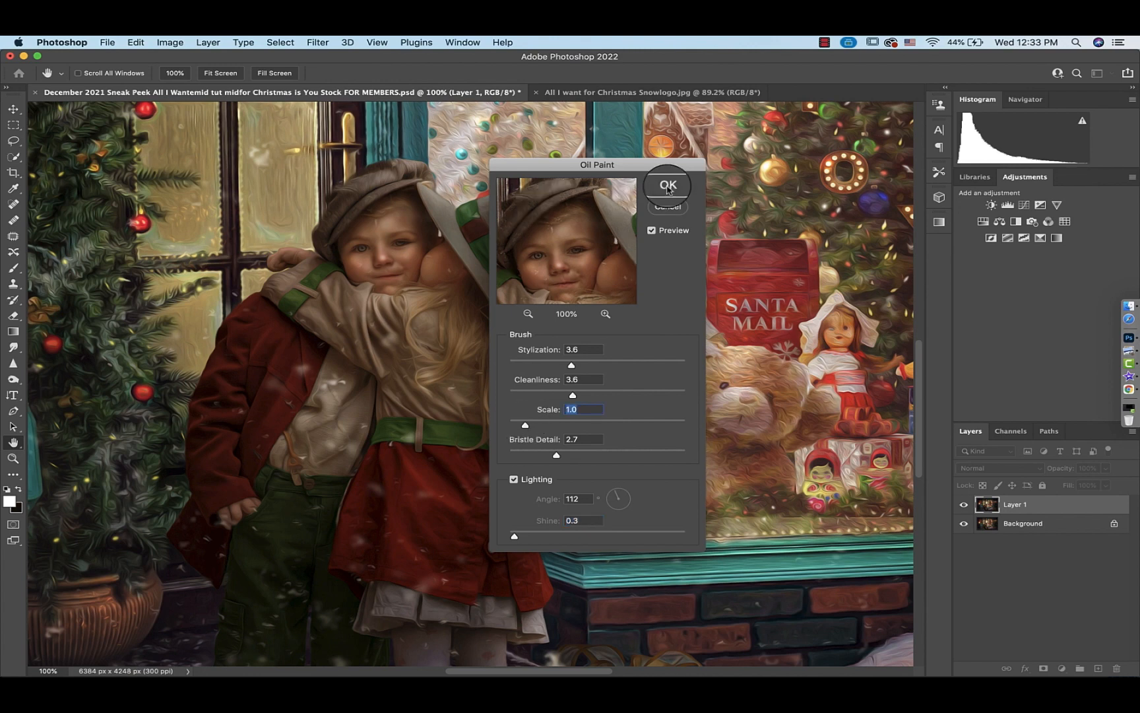
{"action": "left_click", "coordinate": [669, 187]}
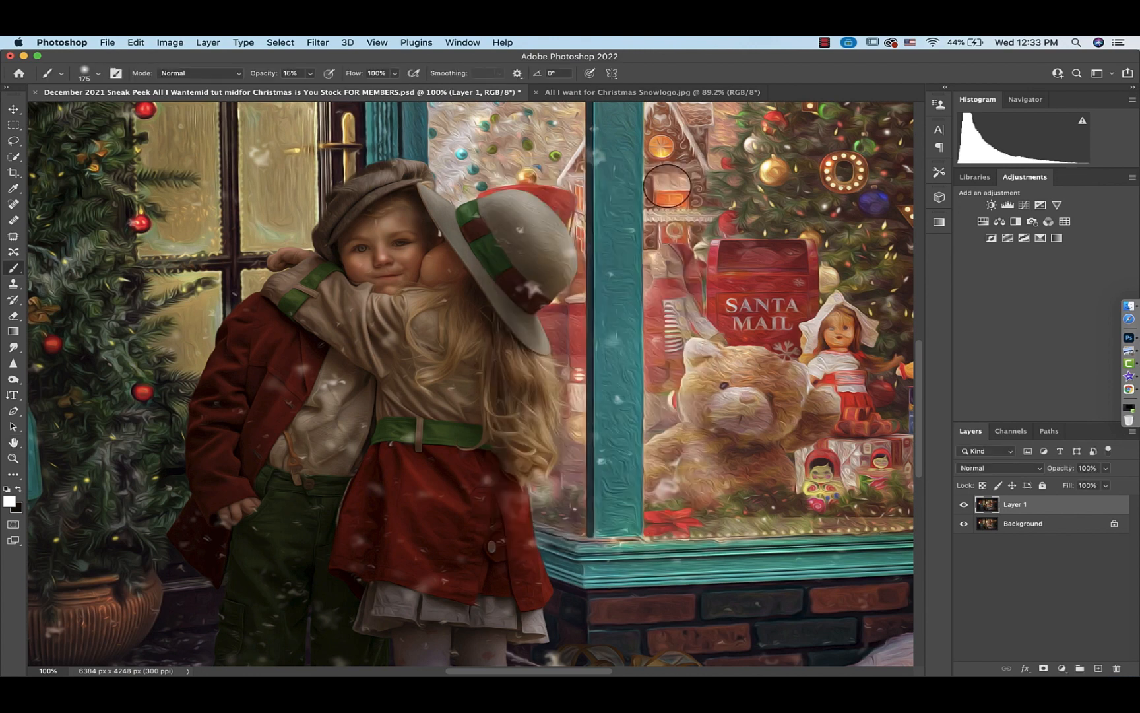
Add a layer mask to Layer 1 and invert it to black
{"action": "left_click", "coordinate": [1042, 669]}
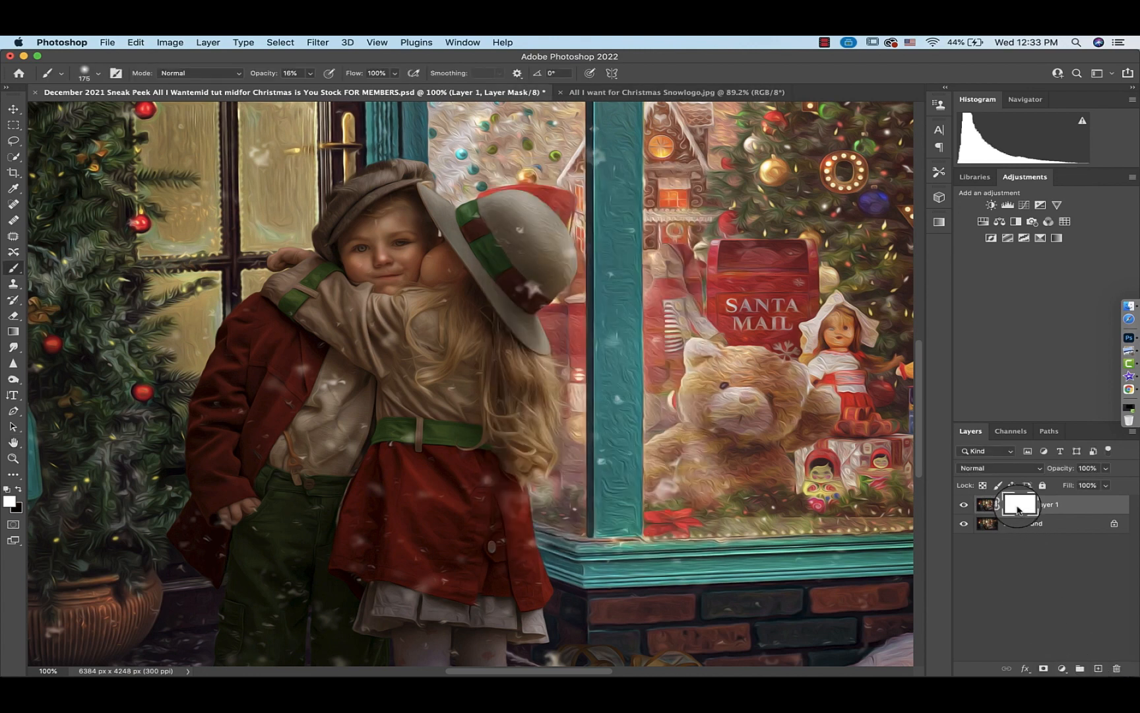
{"action": "key", "text": "super+i"}
{"action": "key", "text": "super+0"}
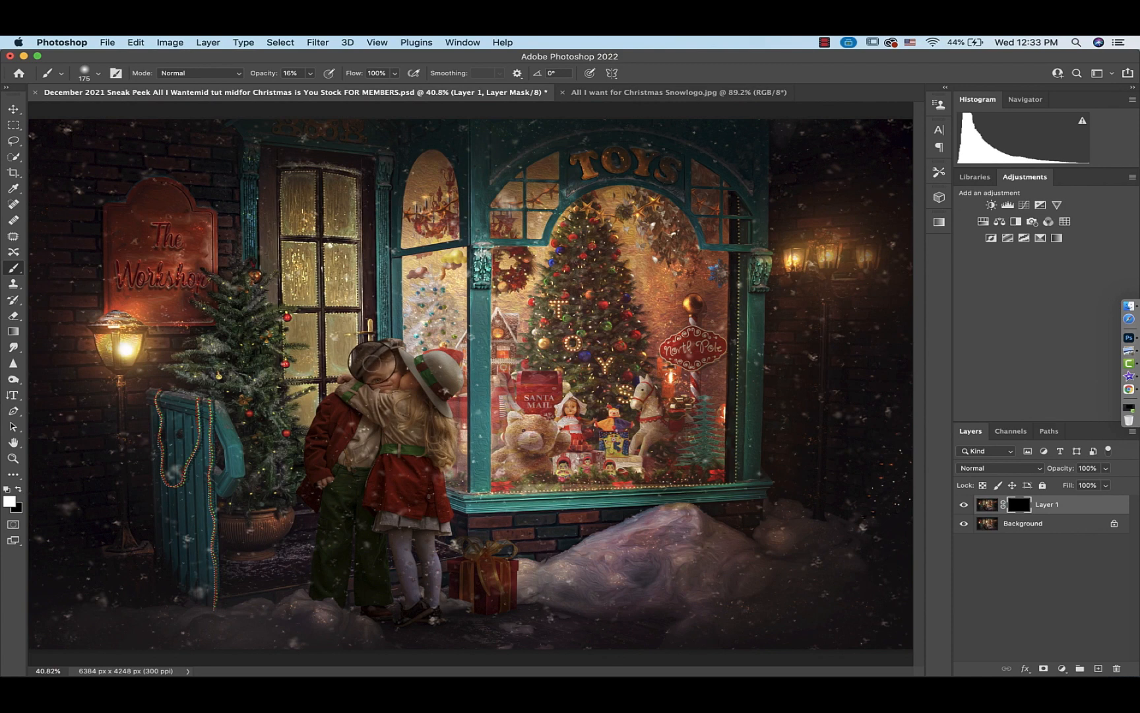
Paint white on Layer 1's mask over the children, first at 16% then at 100% opacity
{"action": "mouse_move", "coordinate": [374, 395]}
{"action": "left_mouse_down"}
{"action": "mouse_move", "coordinate": [351, 382]}
{"action": "mouse_move", "coordinate": [392, 406]}
{"action": "mouse_move", "coordinate": [413, 375]}
{"action": "mouse_move", "coordinate": [406, 364]}
{"action": "mouse_move", "coordinate": [451, 377]}
{"action": "mouse_move", "coordinate": [434, 413]}
{"action": "mouse_move", "coordinate": [416, 412]}
{"action": "mouse_move", "coordinate": [401, 434]}
{"action": "mouse_move", "coordinate": [357, 405]}
{"action": "mouse_move", "coordinate": [314, 460]}
{"action": "mouse_move", "coordinate": [344, 521]}
{"action": "mouse_move", "coordinate": [374, 467]}
{"action": "mouse_move", "coordinate": [375, 585]}
{"action": "mouse_move", "coordinate": [420, 589]}
{"action": "mouse_move", "coordinate": [400, 475]}
{"action": "mouse_move", "coordinate": [436, 463]}
{"action": "mouse_move", "coordinate": [446, 374]}
{"action": "mouse_move", "coordinate": [419, 438]}
{"action": "mouse_move", "coordinate": [357, 410]}
{"action": "mouse_move", "coordinate": [338, 490]}
{"action": "left_mouse_up"}
{"action": "left_click", "coordinate": [310, 73]}
{"action": "left_click_drag", "start_coordinate": [308, 88], "coordinate": [370, 87]}
{"action": "left_click", "coordinate": [386, 409]}
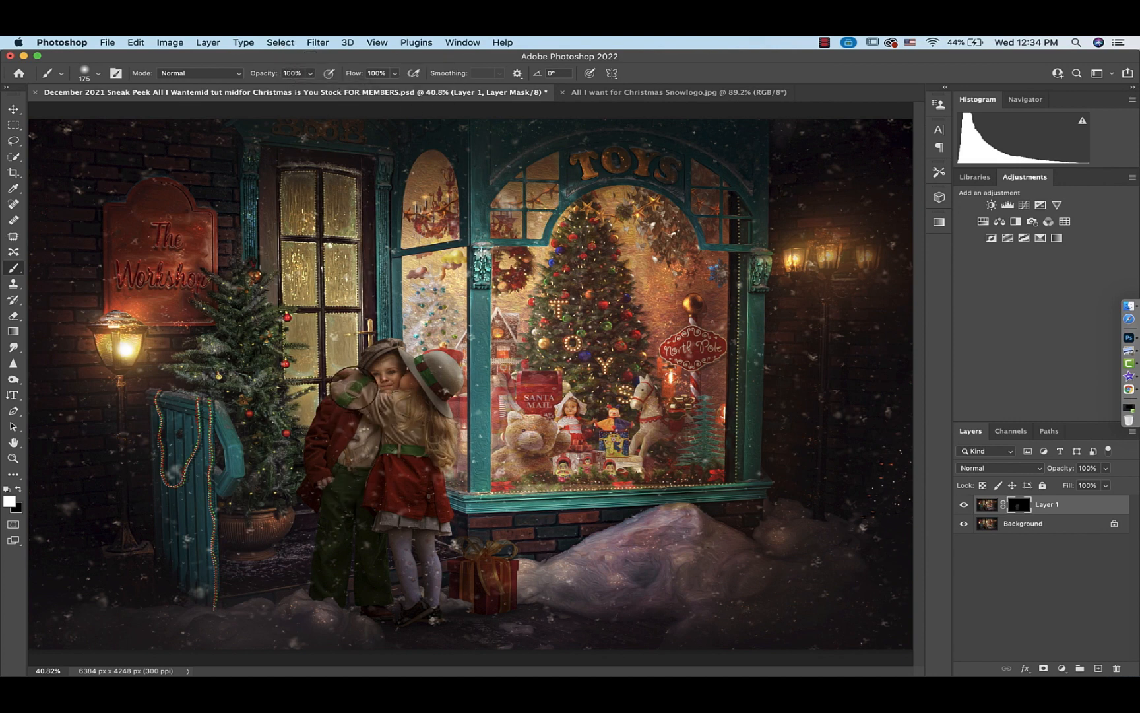
{"action": "mouse_move", "coordinate": [355, 389]}
{"action": "left_mouse_down"}
{"action": "mouse_move", "coordinate": [392, 390]}
{"action": "mouse_move", "coordinate": [381, 358]}
{"action": "mouse_move", "coordinate": [447, 378]}
{"action": "mouse_move", "coordinate": [423, 423]}
{"action": "mouse_move", "coordinate": [431, 444]}
{"action": "mouse_move", "coordinate": [444, 442]}
{"action": "mouse_move", "coordinate": [427, 413]}
{"action": "mouse_move", "coordinate": [421, 453]}
{"action": "mouse_move", "coordinate": [376, 493]}
{"action": "mouse_move", "coordinate": [389, 431]}
{"action": "mouse_move", "coordinate": [411, 599]}
{"action": "mouse_move", "coordinate": [408, 535]}
{"action": "mouse_move", "coordinate": [428, 565]}
{"action": "mouse_move", "coordinate": [428, 578]}
{"action": "mouse_move", "coordinate": [387, 521]}
{"action": "mouse_move", "coordinate": [354, 543]}
{"action": "mouse_move", "coordinate": [362, 588]}
{"action": "mouse_move", "coordinate": [347, 525]}
{"action": "mouse_move", "coordinate": [329, 581]}
{"action": "mouse_move", "coordinate": [320, 494]}
{"action": "mouse_move", "coordinate": [340, 401]}
{"action": "left_mouse_up"}
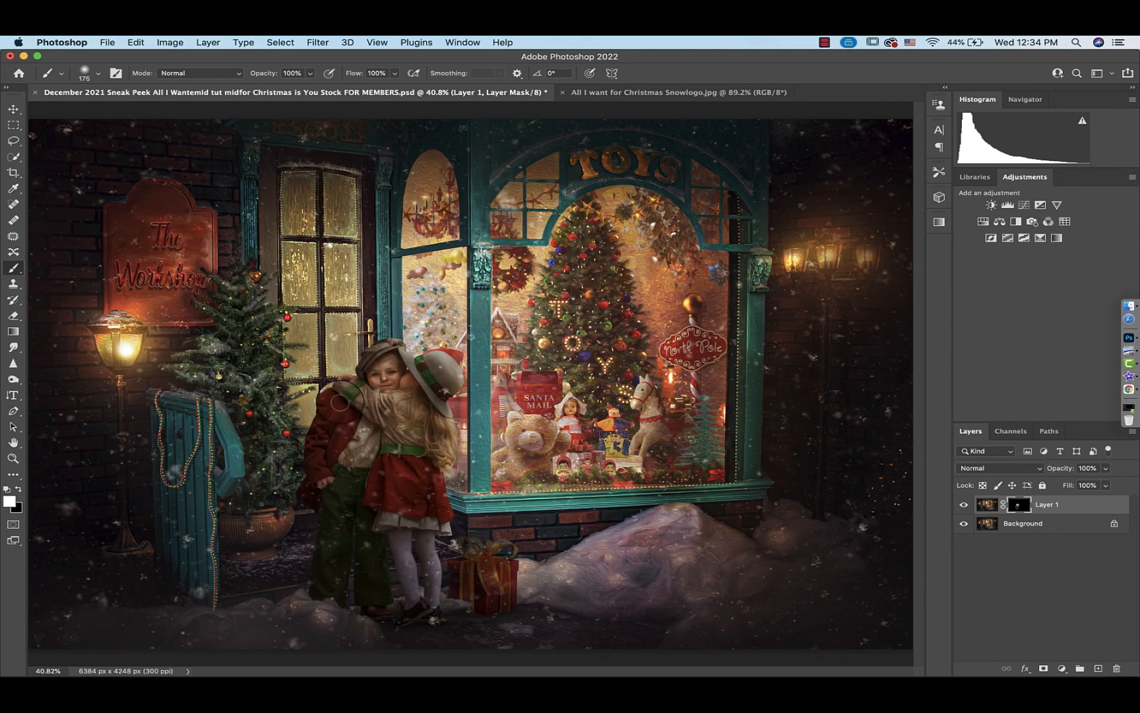
Add a Curves adjustment on top and raise the midtones to output 135 at input 118
{"action": "left_click", "coordinate": [1024, 205]}
{"action": "left_click_drag", "start_coordinate": [824, 353], "coordinate": [828, 345]}
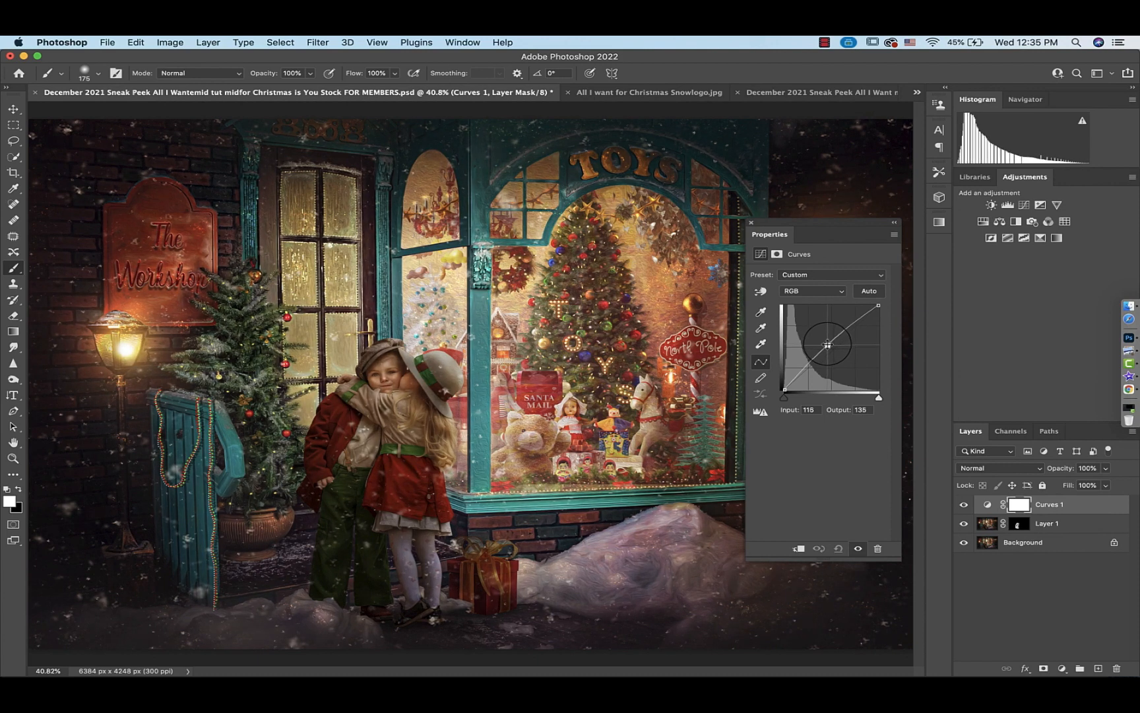
{"action": "left_click", "coordinate": [751, 223]}
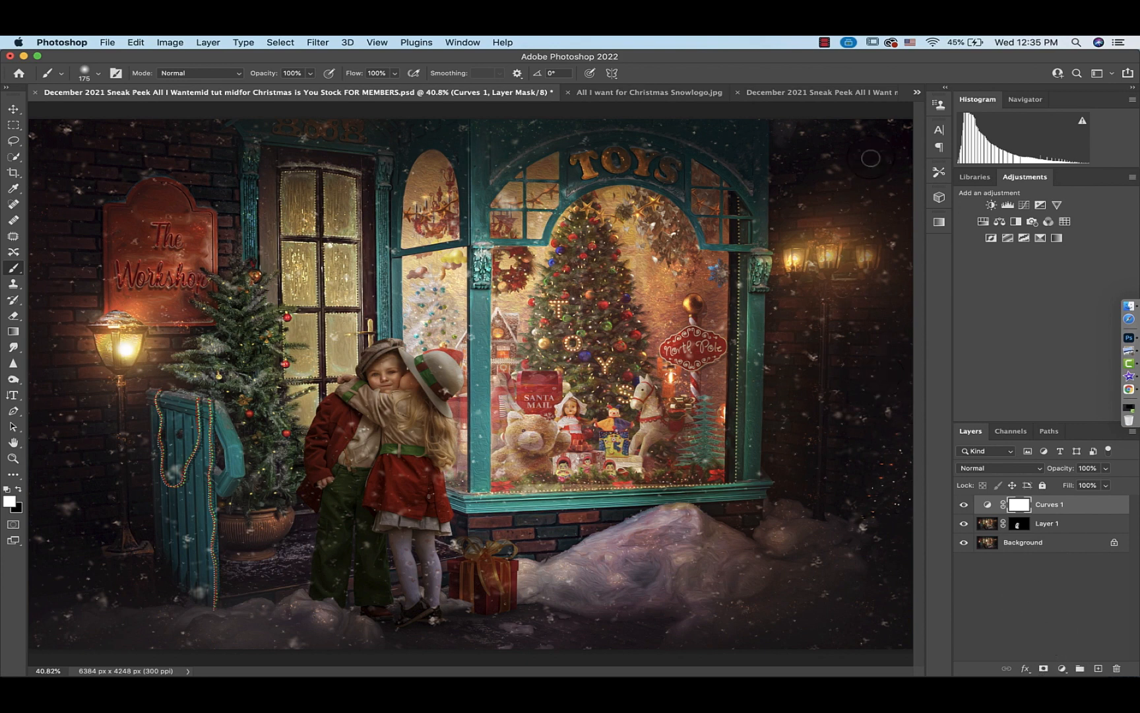
Switch to the original layered document tab to compare, then return to the working file
{"action": "left_click", "coordinate": [844, 93]}
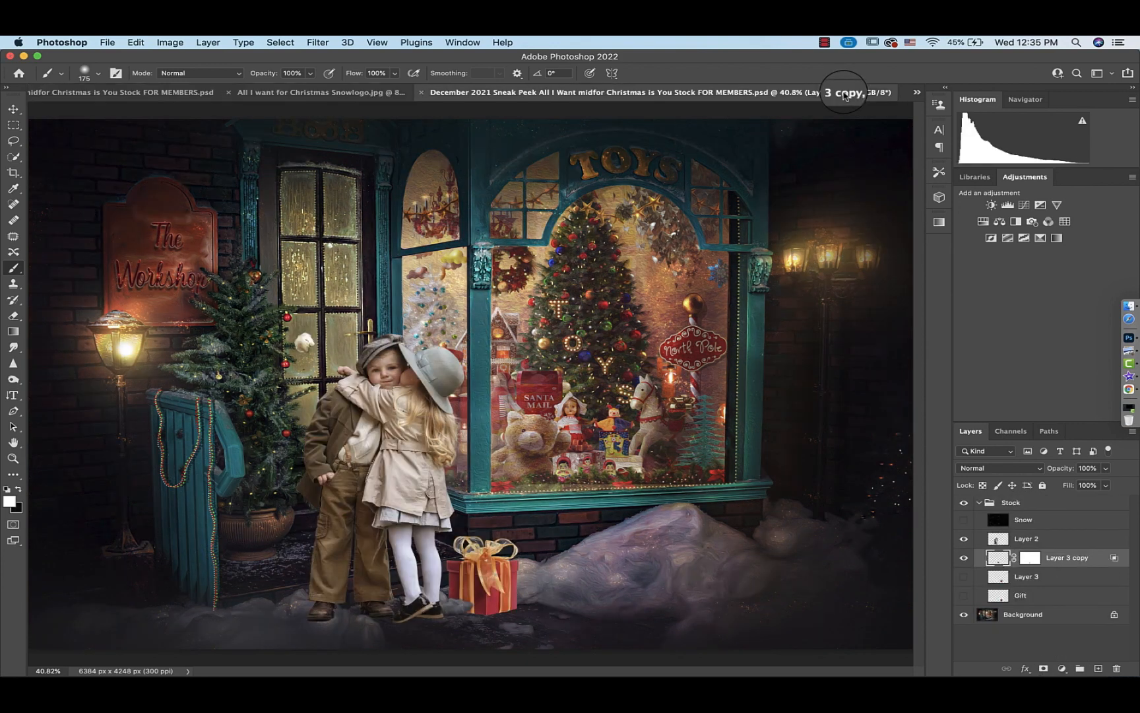
{"action": "left_click", "coordinate": [177, 93]}
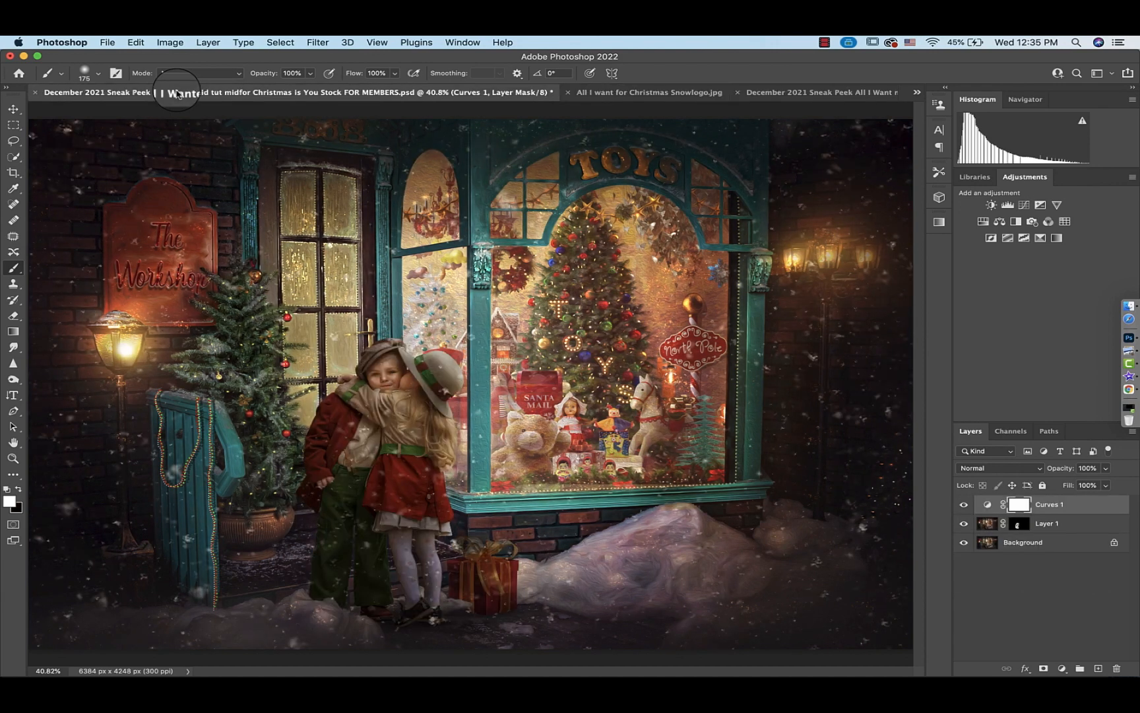